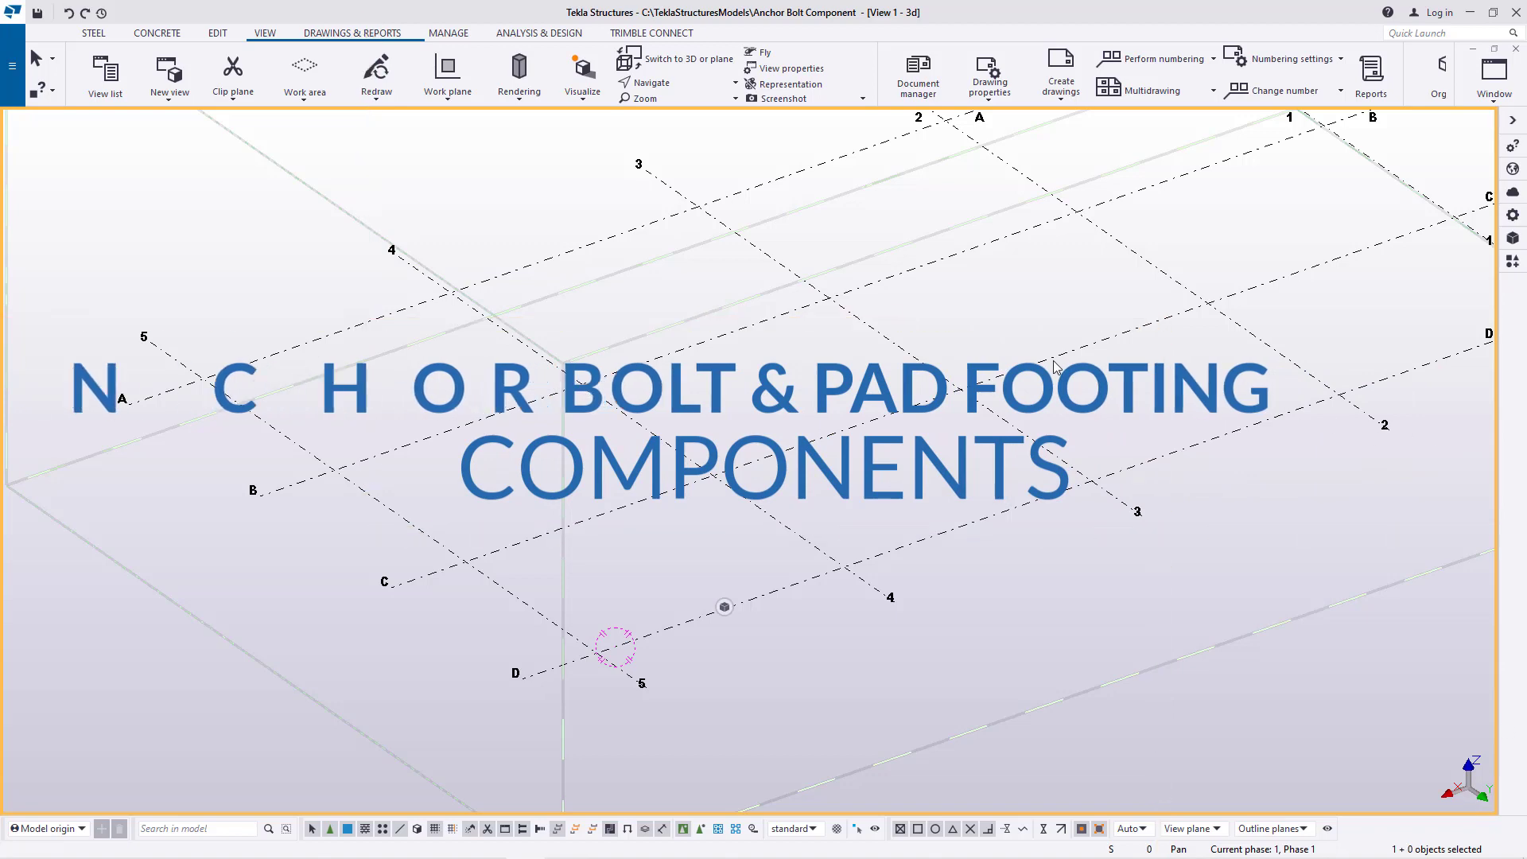
Close the floating view properties toolbar over the 3D model view
{"action": "scroll", "coordinate": [669, 596], "scroll_direction": "down", "scroll_amount": 5}
{"action": "scroll", "coordinate": [688, 526], "scroll_direction": "up", "scroll_amount": 5}
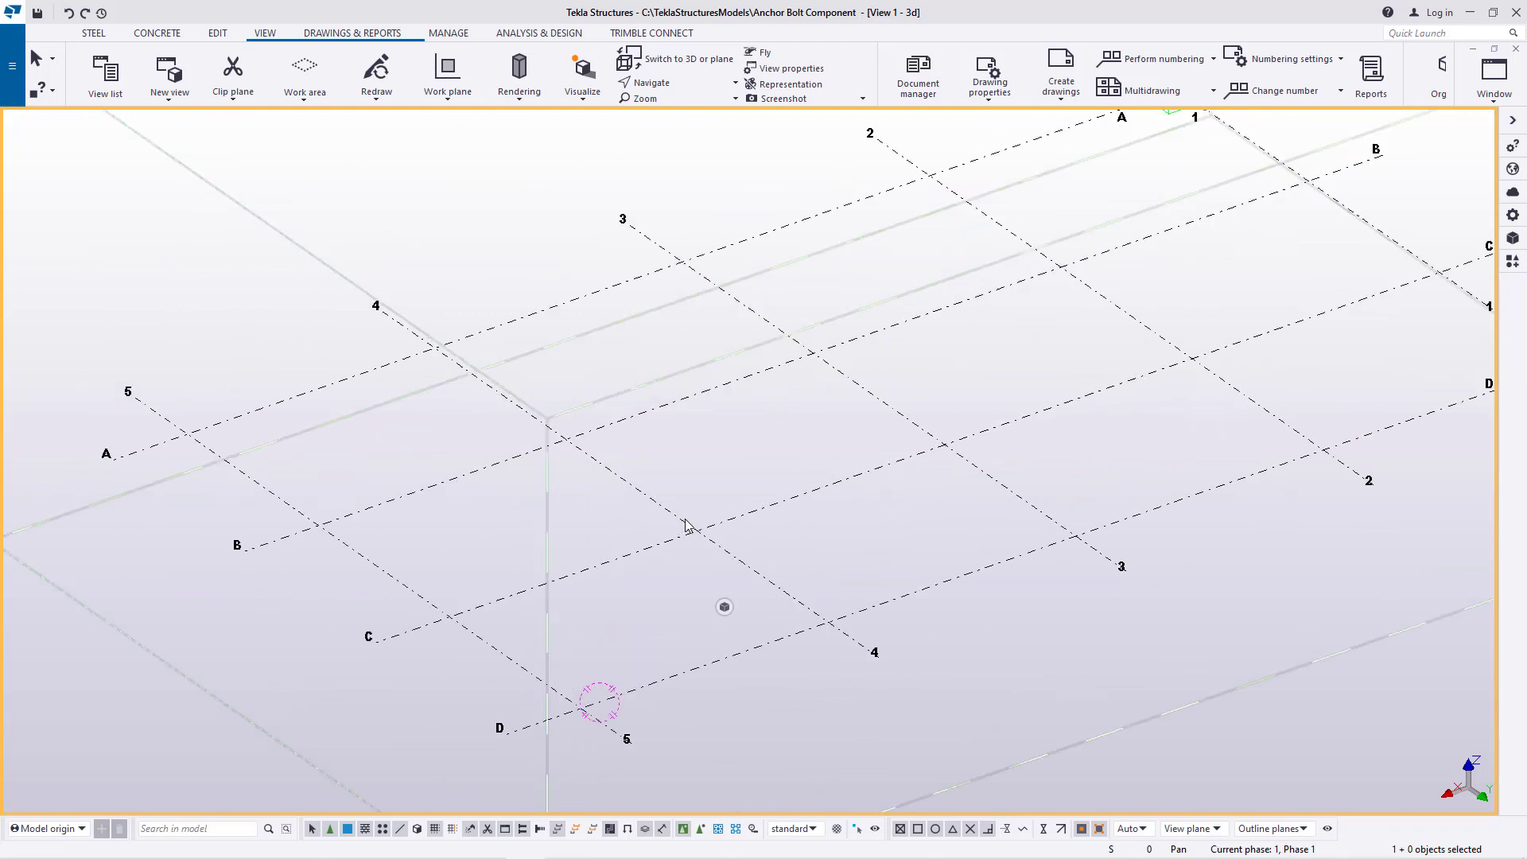
{"action": "scroll", "coordinate": [665, 531], "scroll_direction": "down", "scroll_amount": 2}
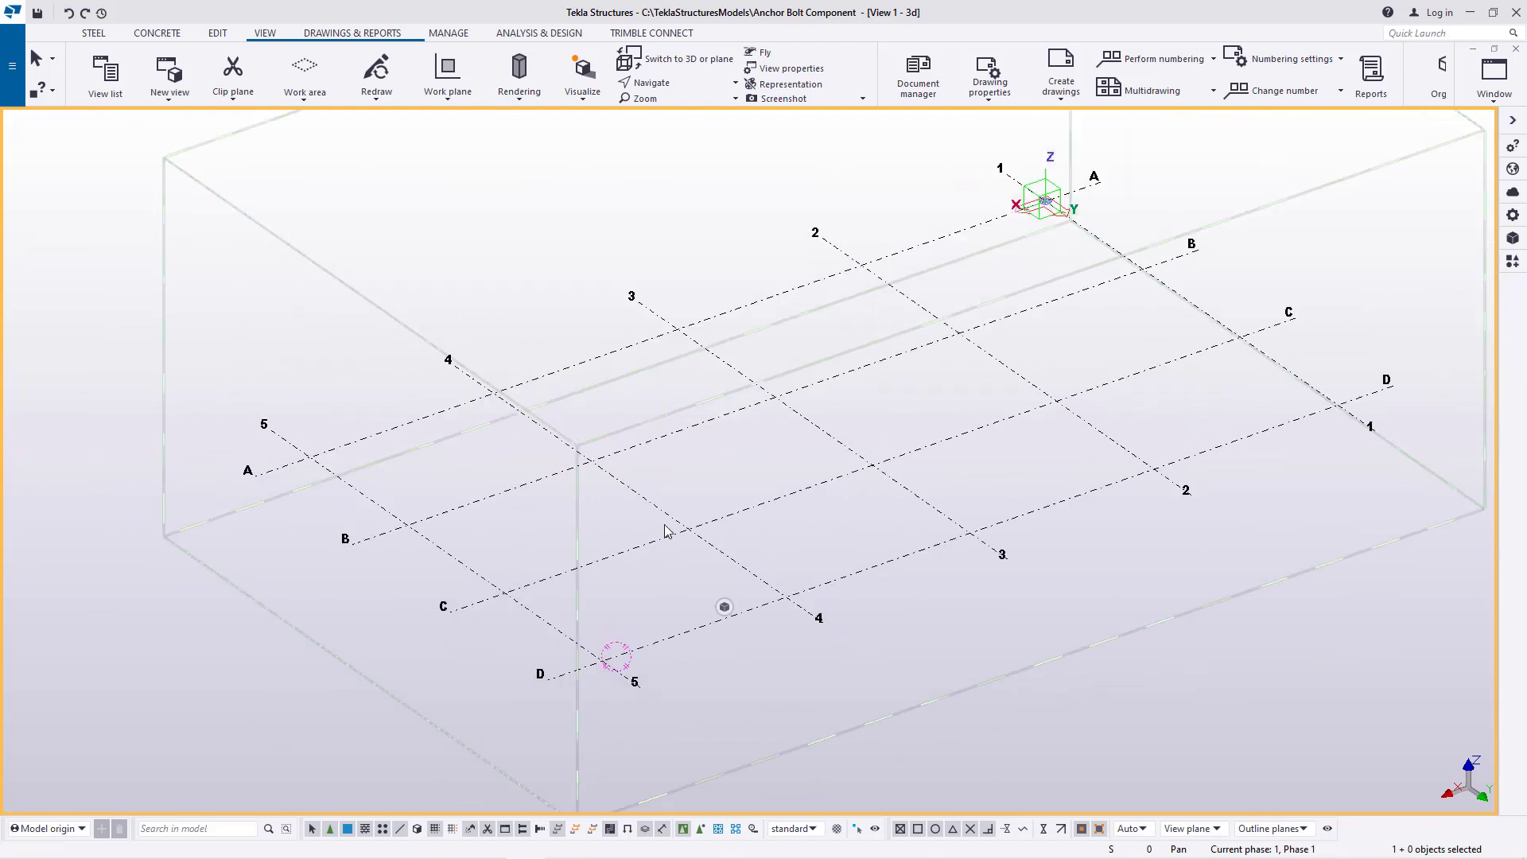
{"action": "scroll", "coordinate": [699, 504], "scroll_direction": "up", "scroll_amount": 4}
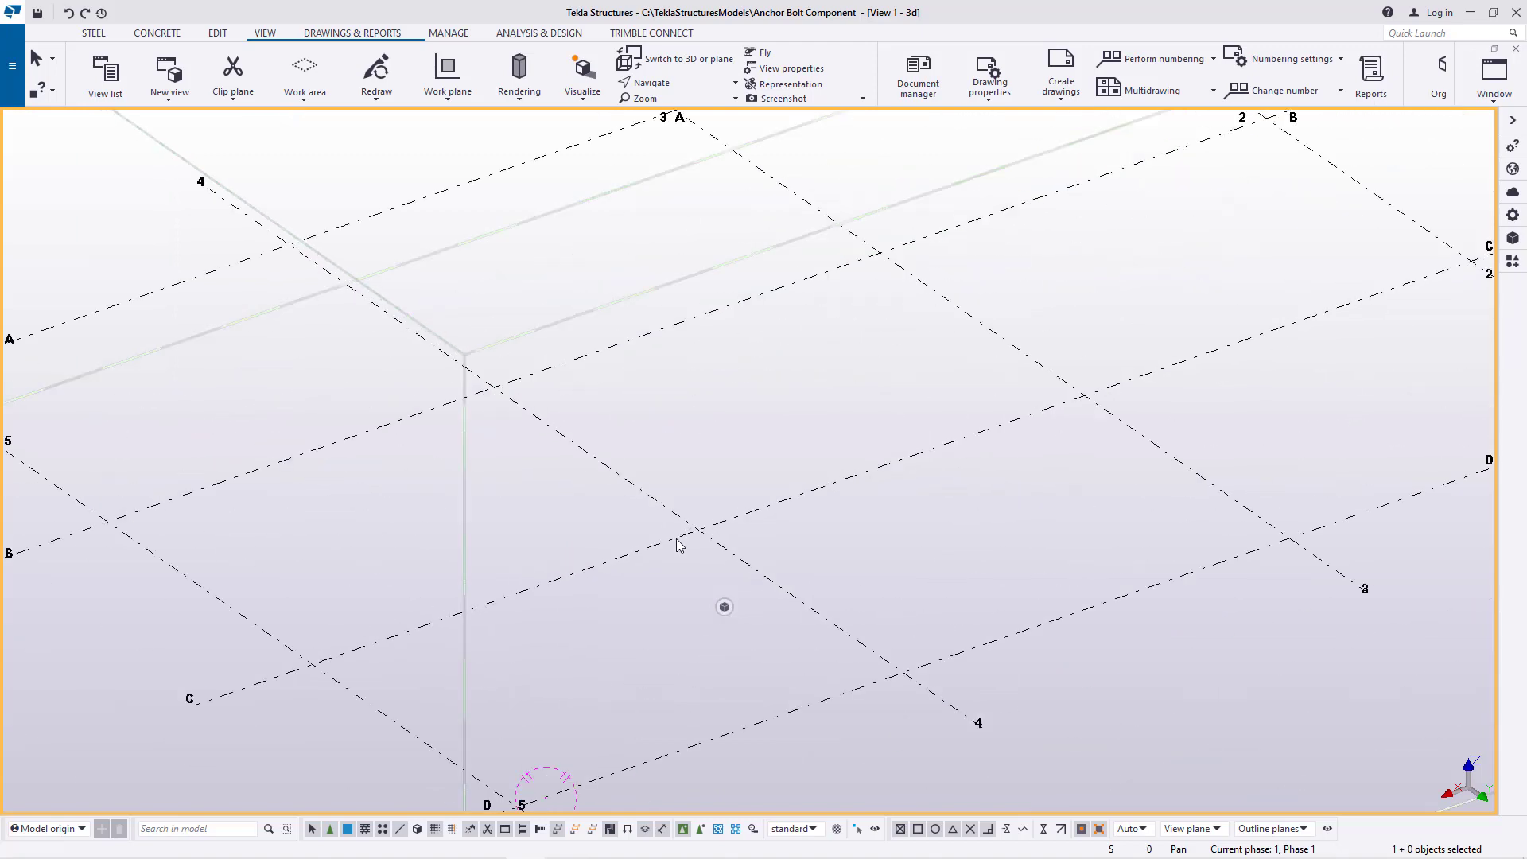
{"action": "scroll", "coordinate": [678, 539], "scroll_direction": "down", "scroll_amount": 4}
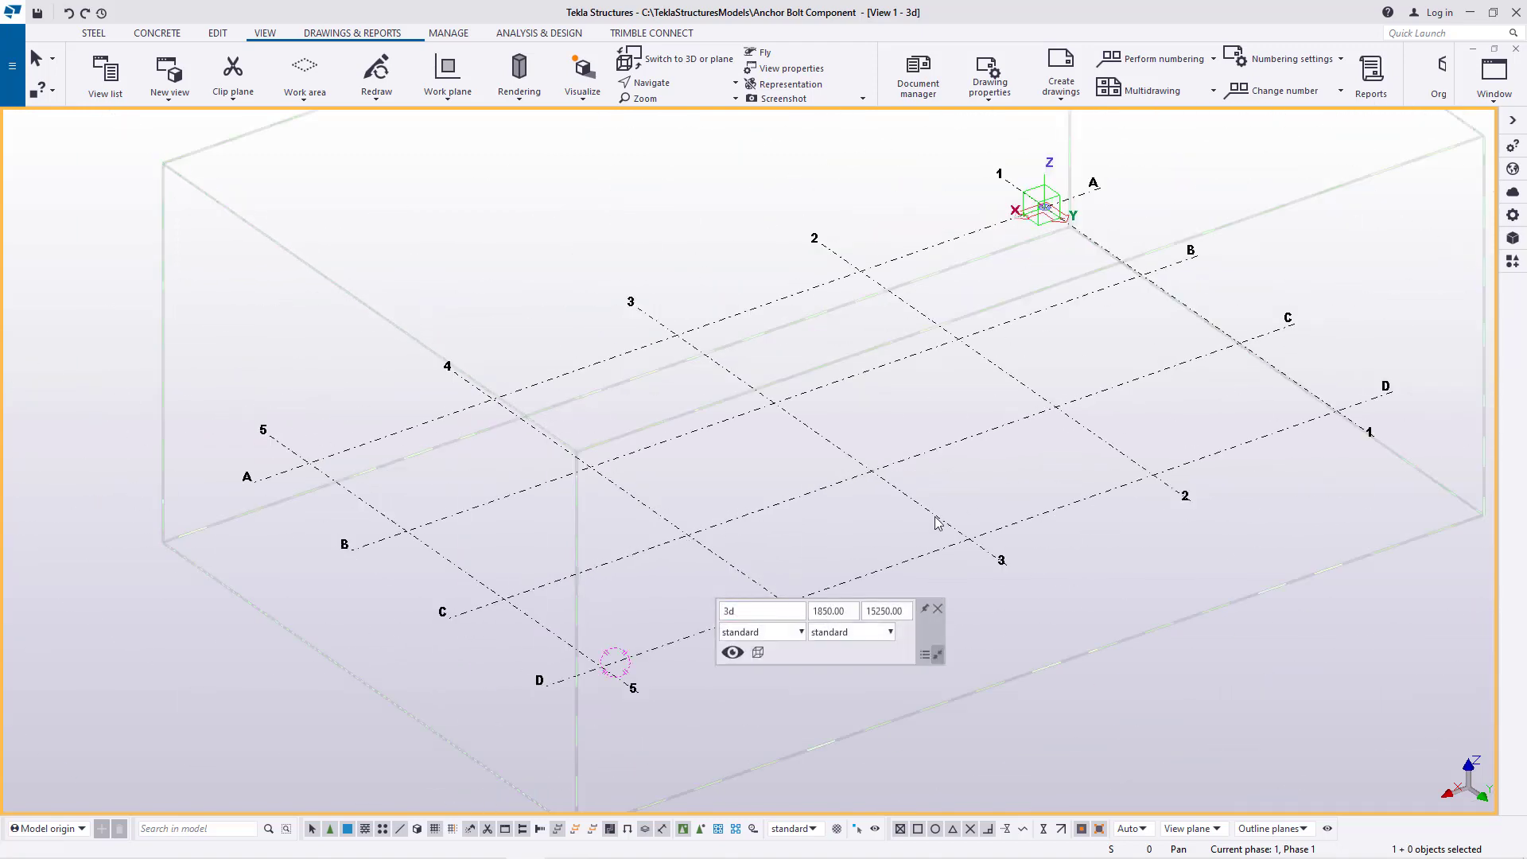
{"action": "mouse_move", "coordinate": [722, 612]}
{"action": "left_click", "coordinate": [939, 609]}
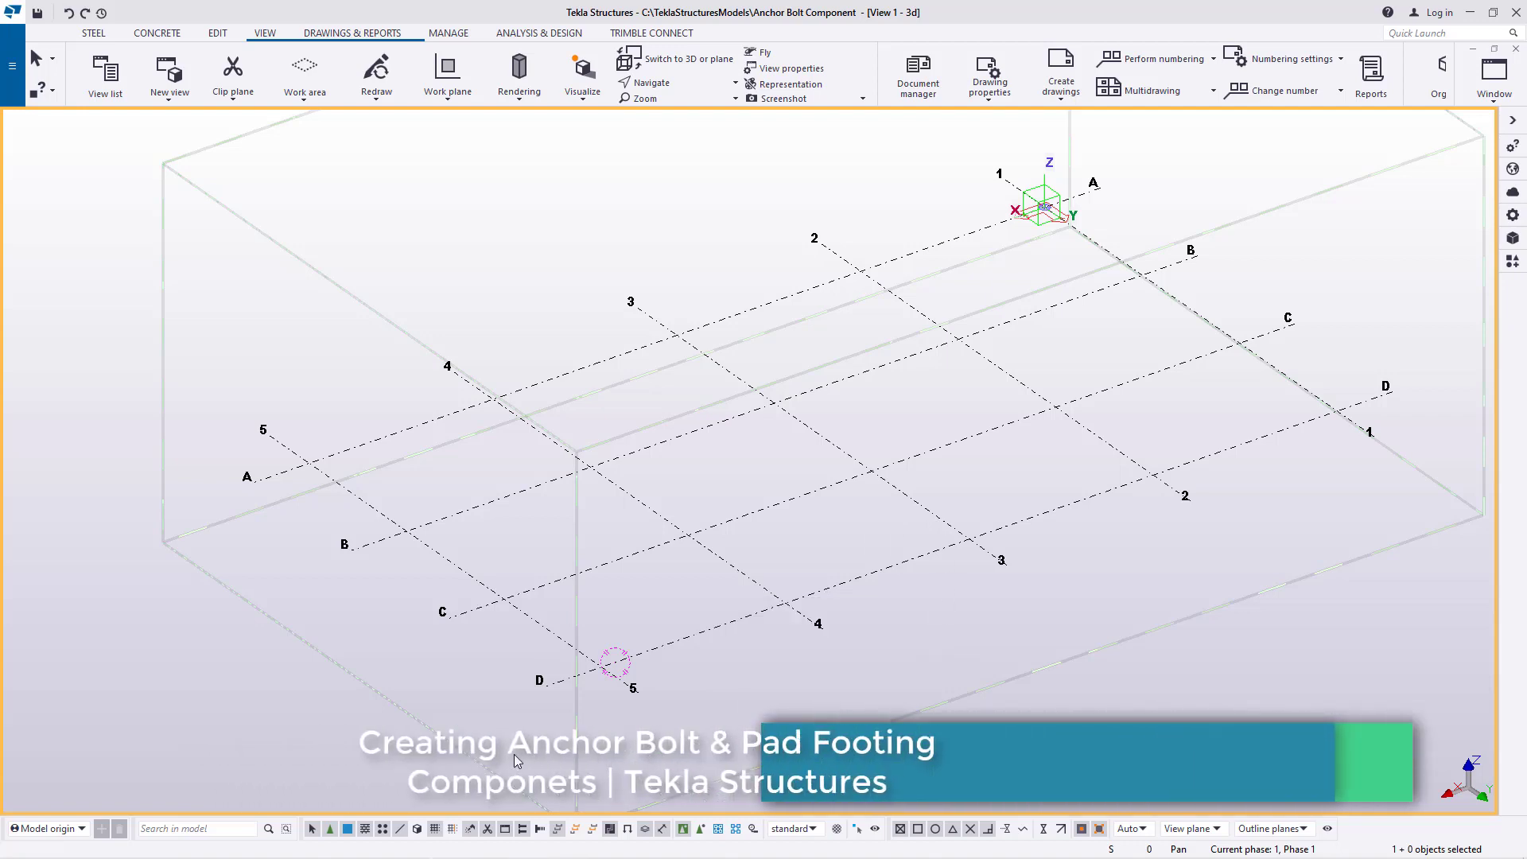
{"action": "scroll", "coordinate": [609, 680], "scroll_direction": "up", "scroll_amount": 2}
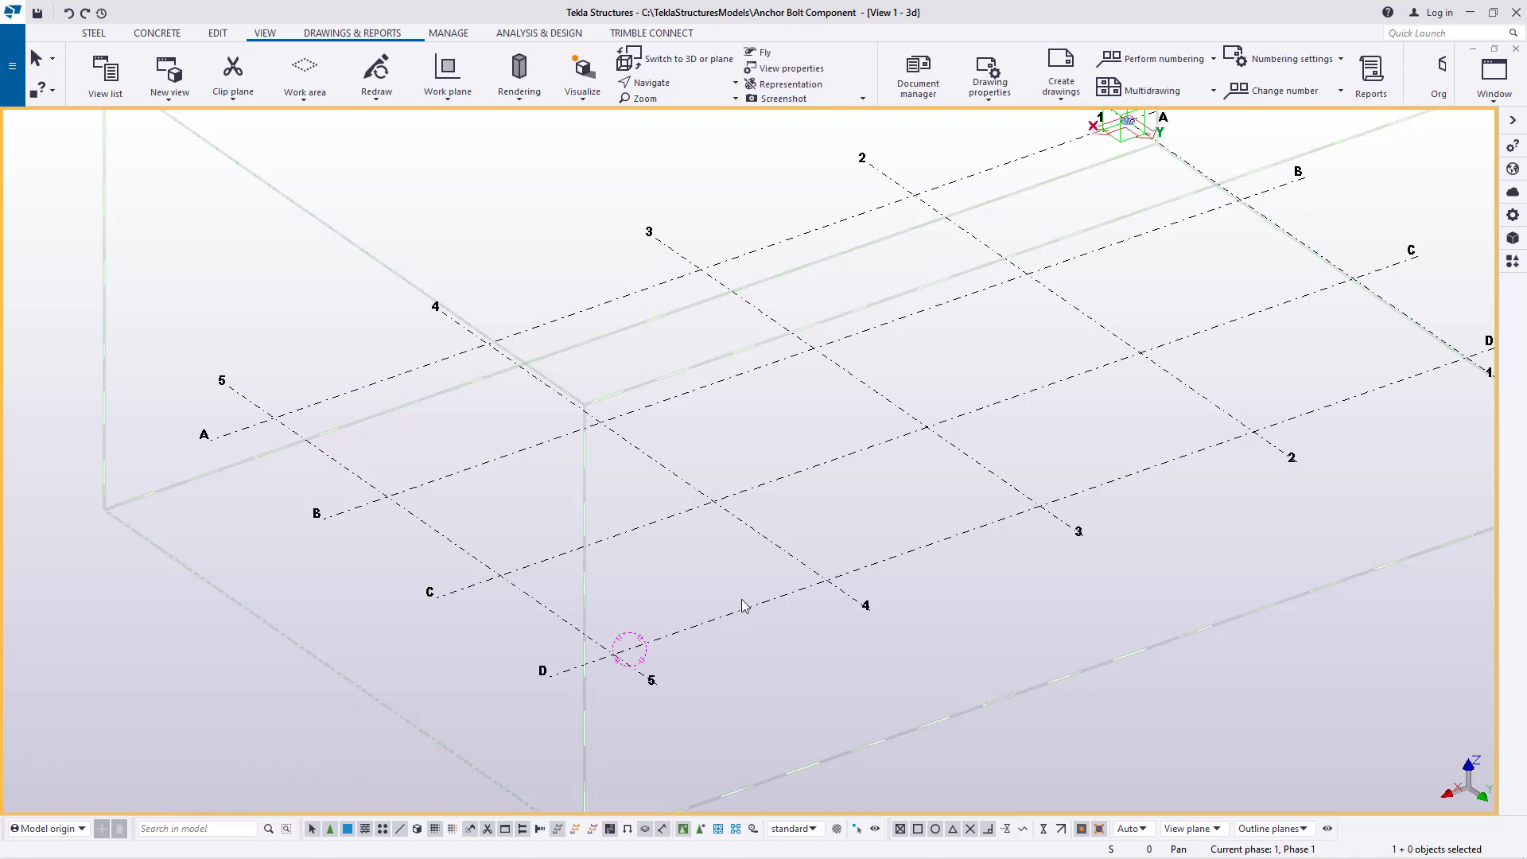
{"action": "scroll", "coordinate": [620, 636], "scroll_direction": "up", "scroll_amount": 5}
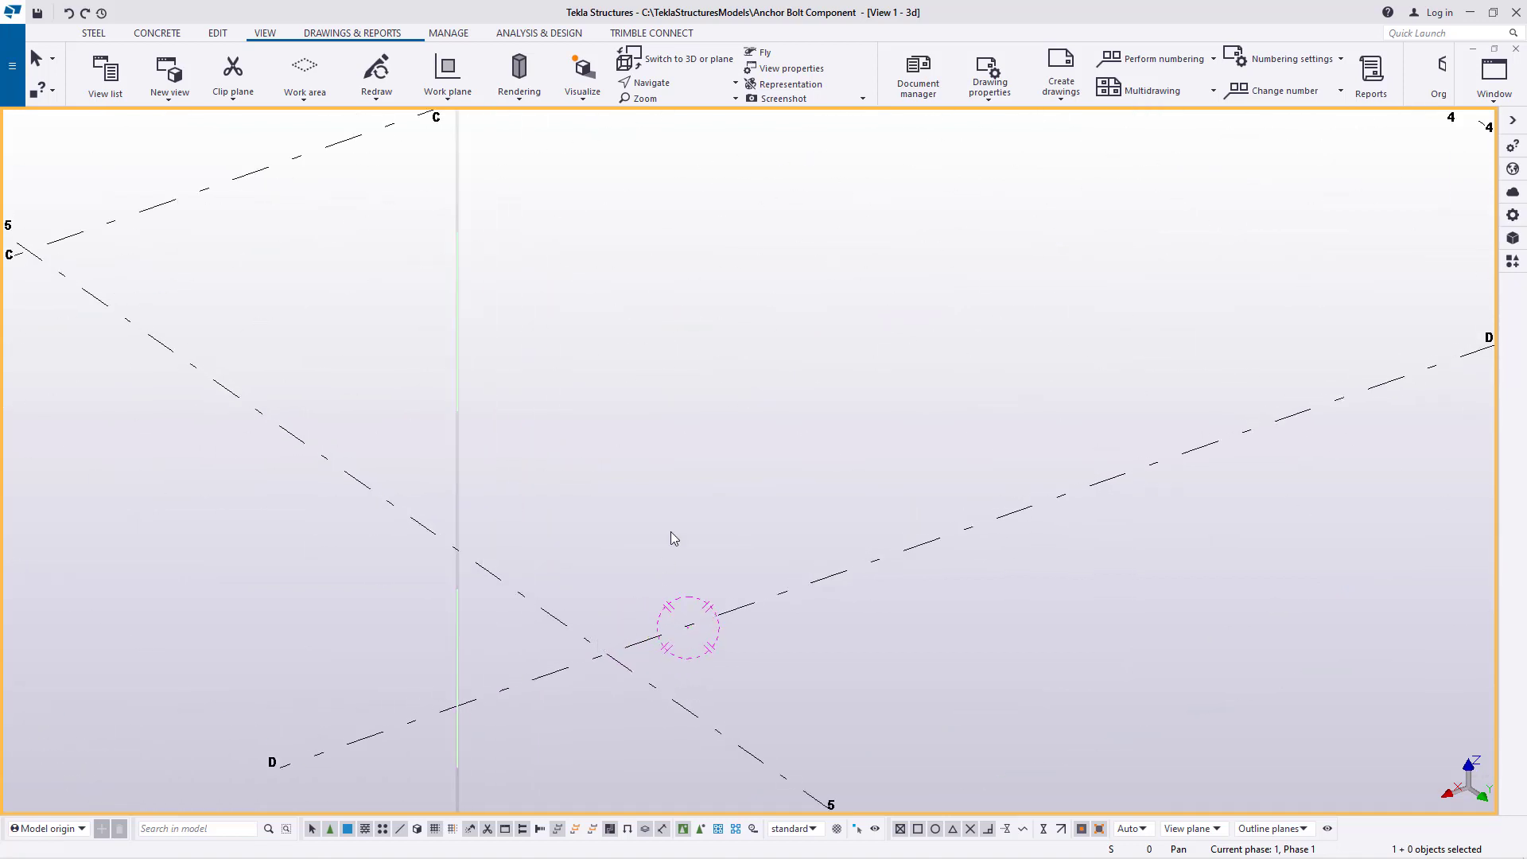
{"action": "scroll", "coordinate": [795, 617], "scroll_direction": "down", "scroll_amount": 5}
{"action": "scroll", "coordinate": [658, 638], "scroll_direction": "up", "scroll_amount": 5}
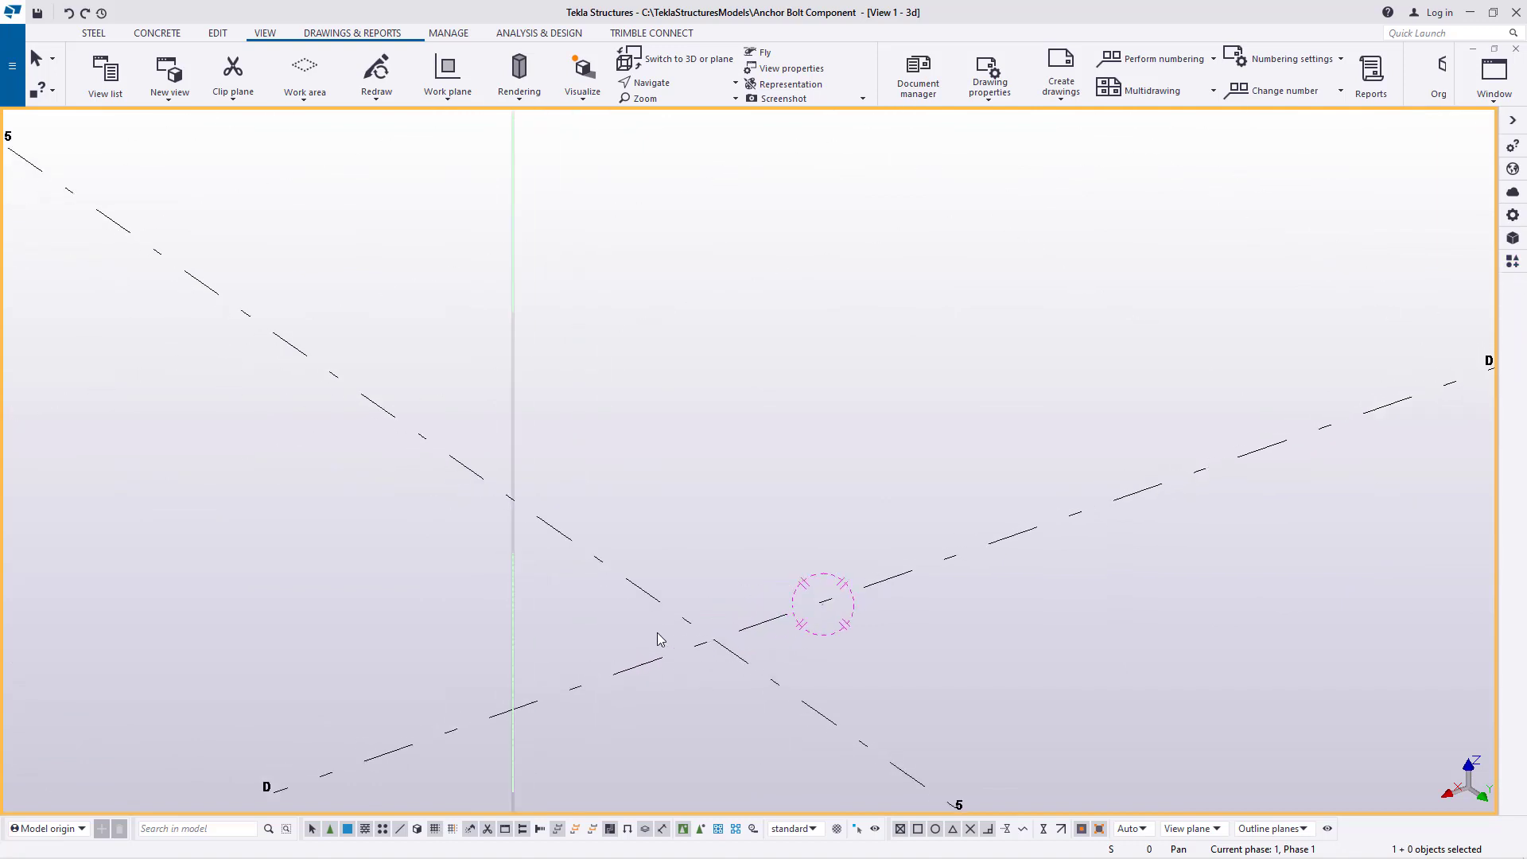
{"action": "scroll", "coordinate": [780, 672], "scroll_direction": "down", "scroll_amount": 5}
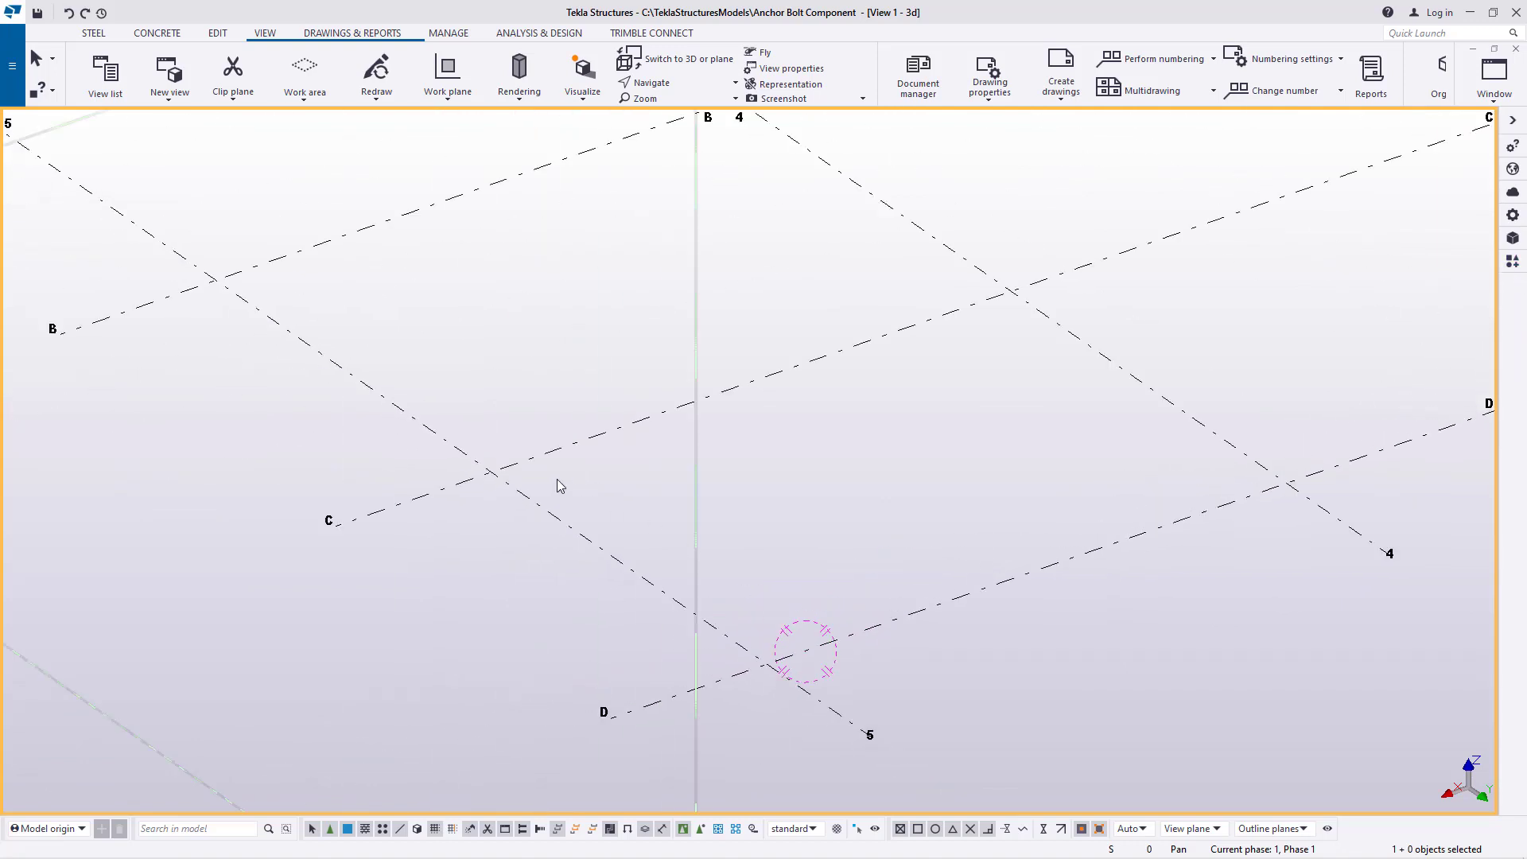
Add a point at the intersection of grid lines C and 5
{"action": "scroll", "coordinate": [503, 479], "scroll_direction": "up", "scroll_amount": 2}
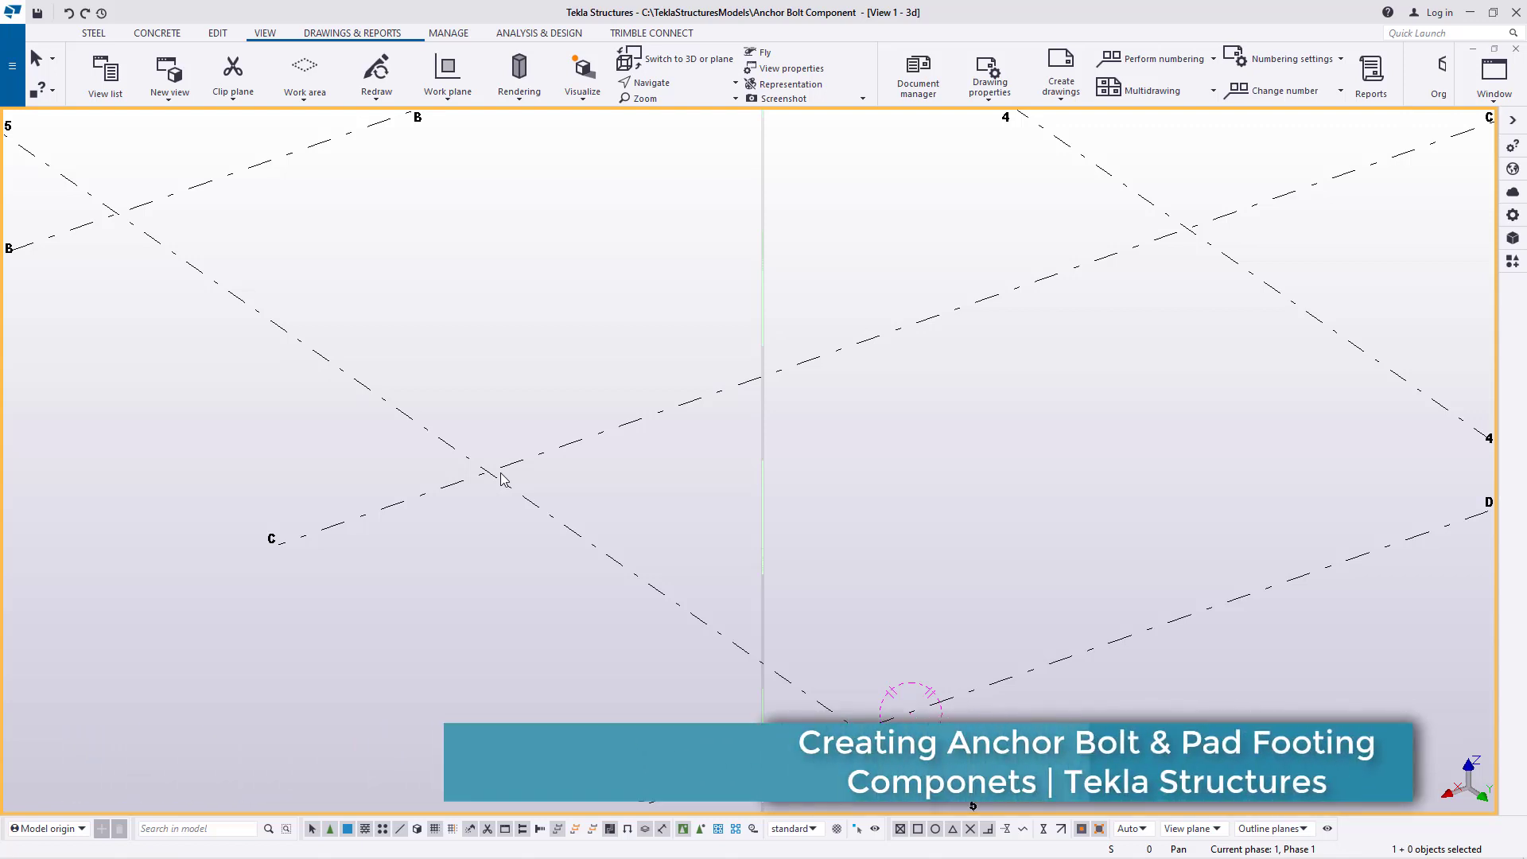
{"action": "scroll", "coordinate": [502, 478], "scroll_direction": "up", "scroll_amount": 3}
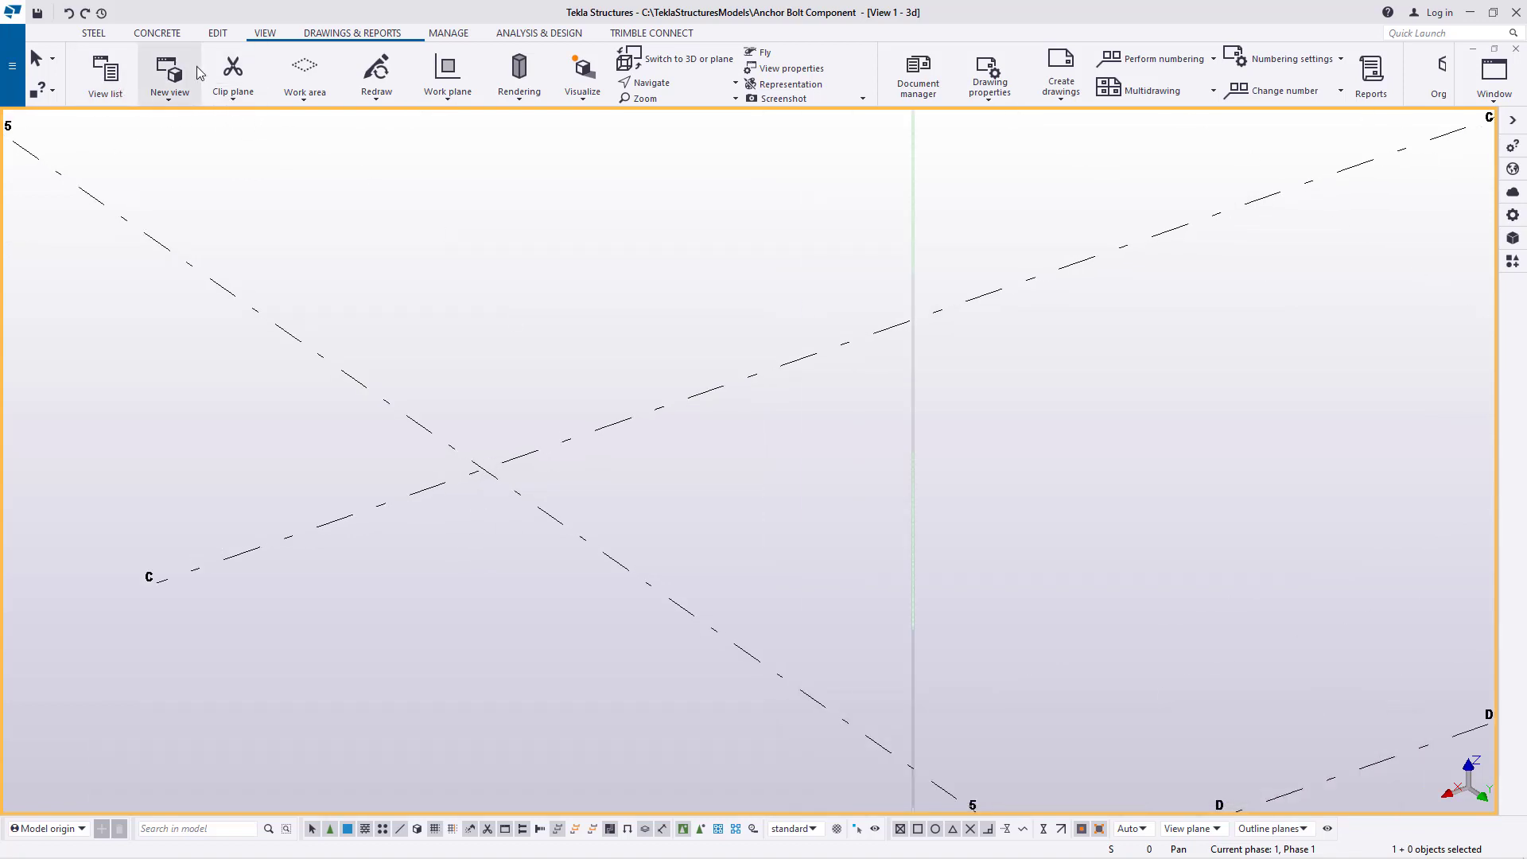
{"action": "left_click", "coordinate": [217, 32]}
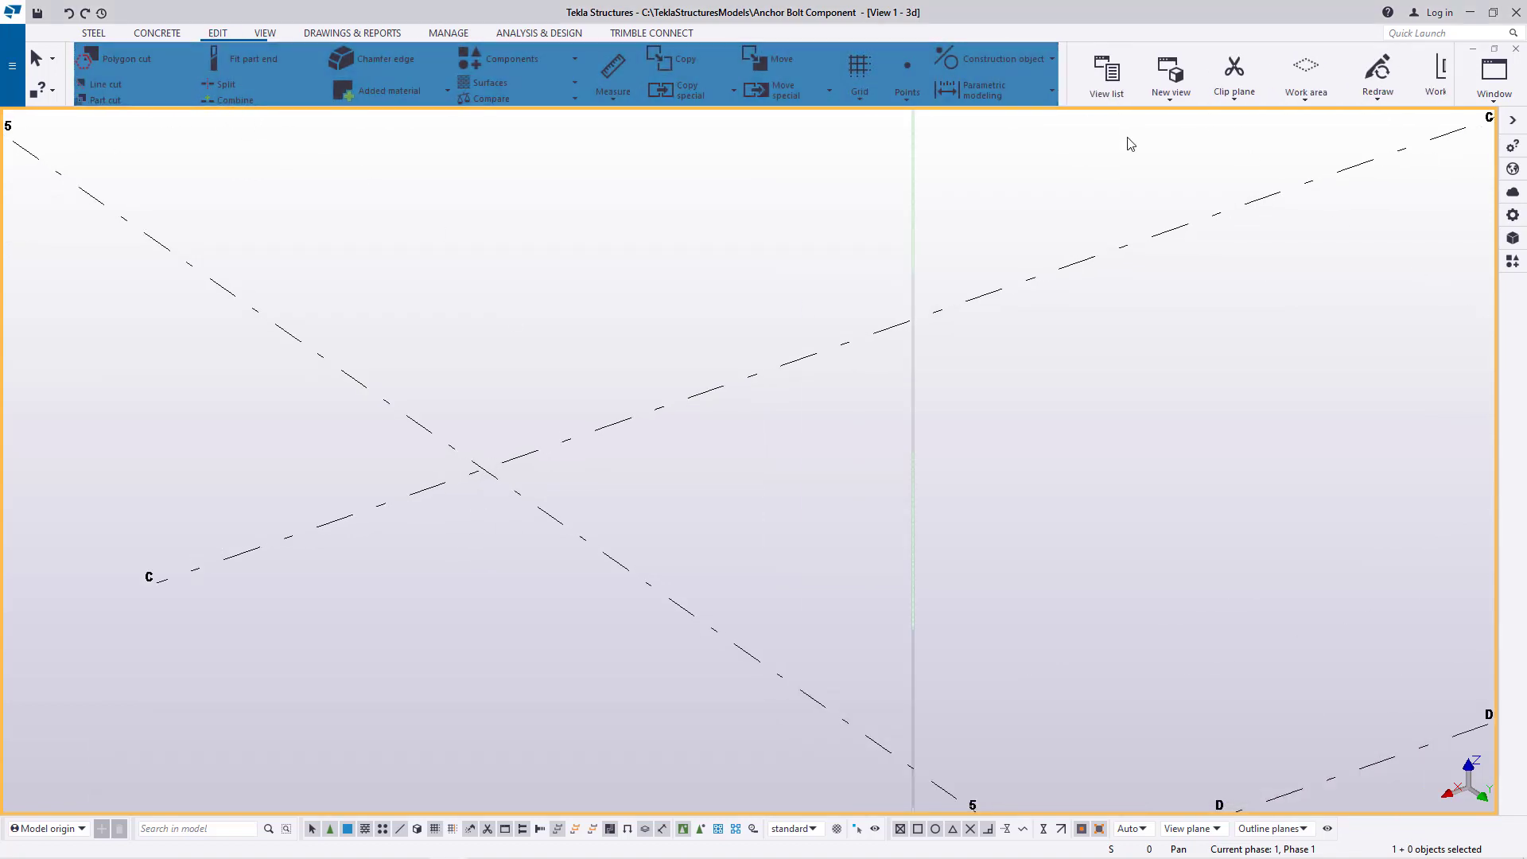
{"action": "left_click", "coordinate": [908, 101]}
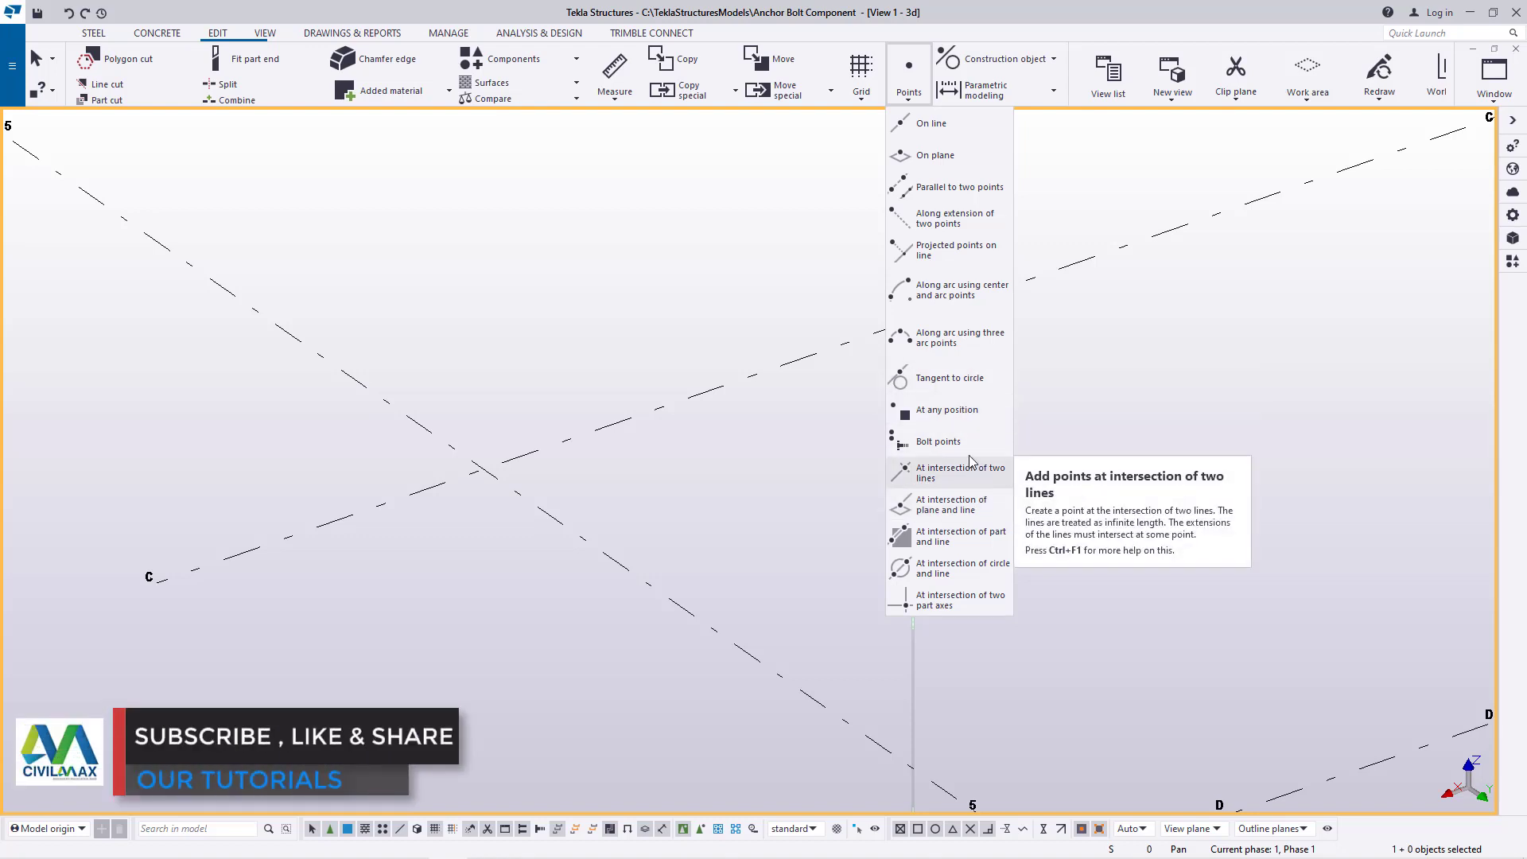
{"action": "left_click", "coordinate": [958, 411]}
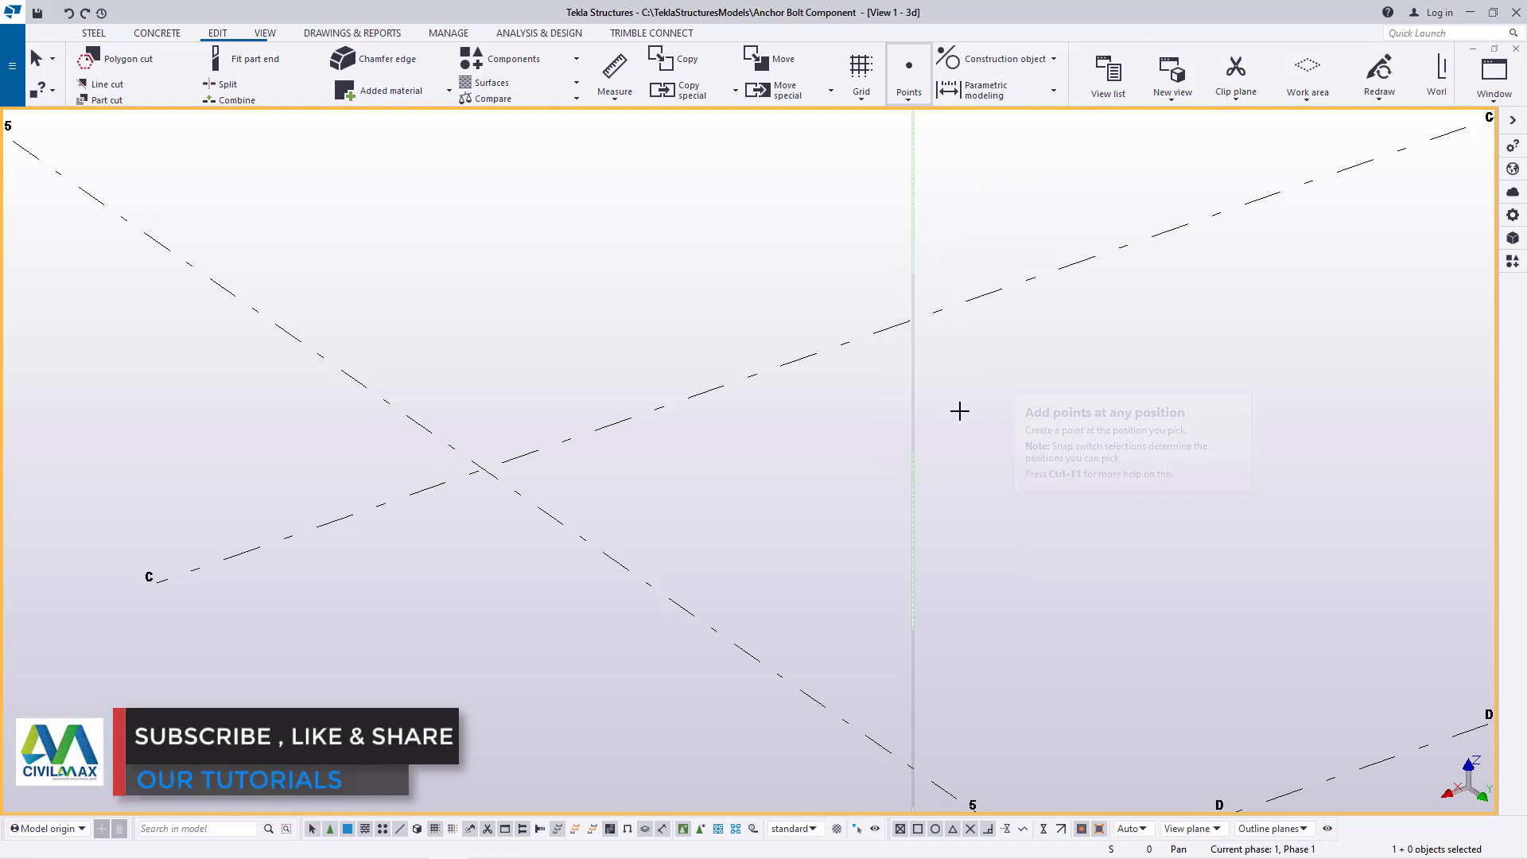
{"action": "left_click", "coordinate": [483, 469]}
{"action": "right_click", "coordinate": [550, 359]}
{"action": "left_click", "coordinate": [581, 366]}
Copy the point at grid intersection C-5 linearly by dX 0, dY 125 and dZ 0, and end the command
{"action": "scroll", "coordinate": [498, 464], "scroll_direction": "up", "scroll_amount": 5}
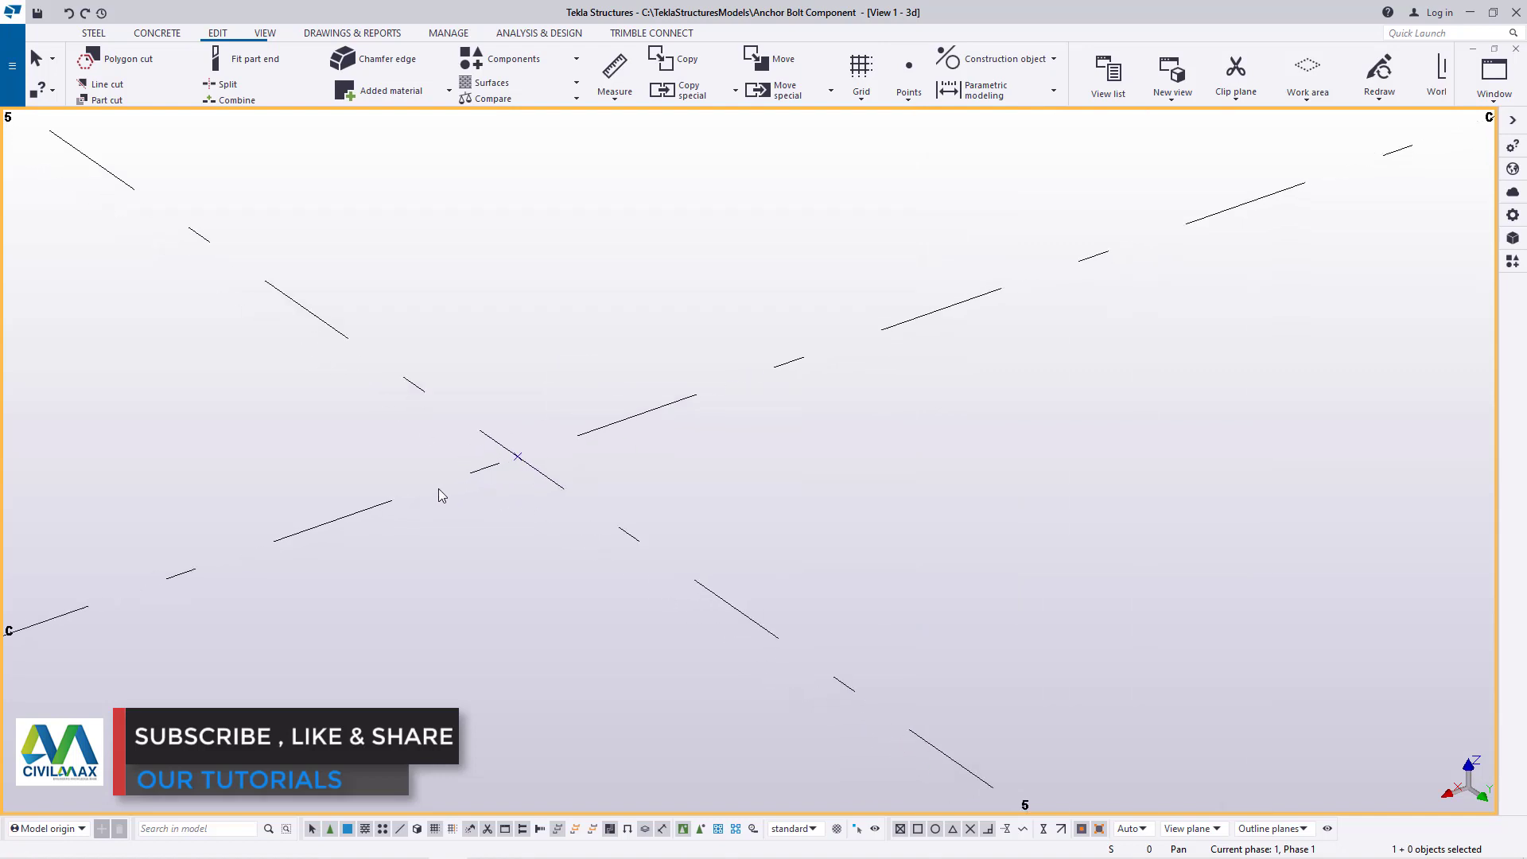
{"action": "scroll", "coordinate": [550, 439], "scroll_direction": "down", "scroll_amount": 5}
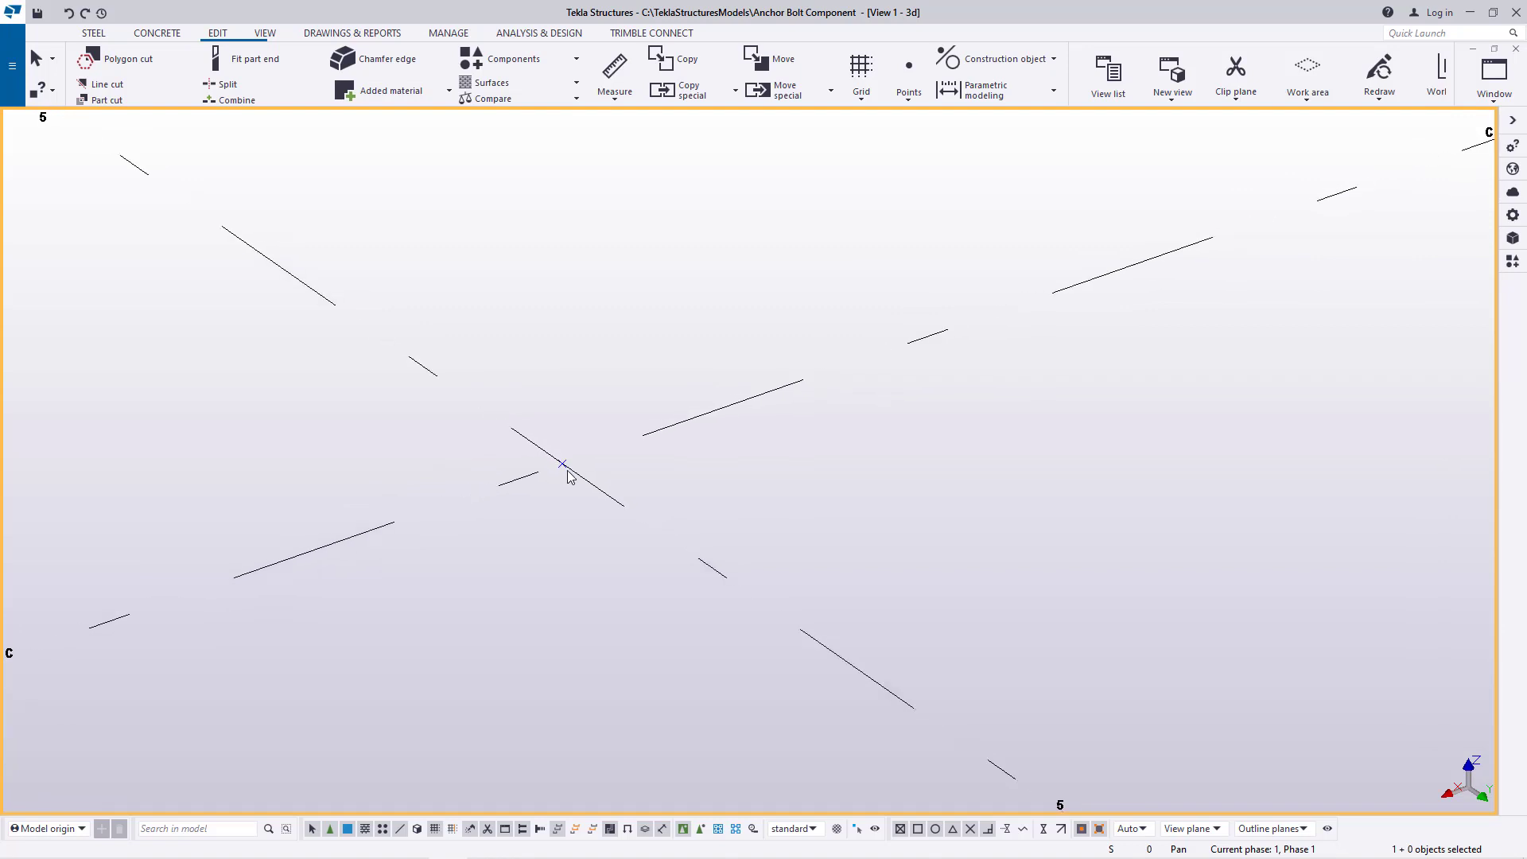
{"action": "scroll", "coordinate": [577, 483], "scroll_direction": "up", "scroll_amount": 3}
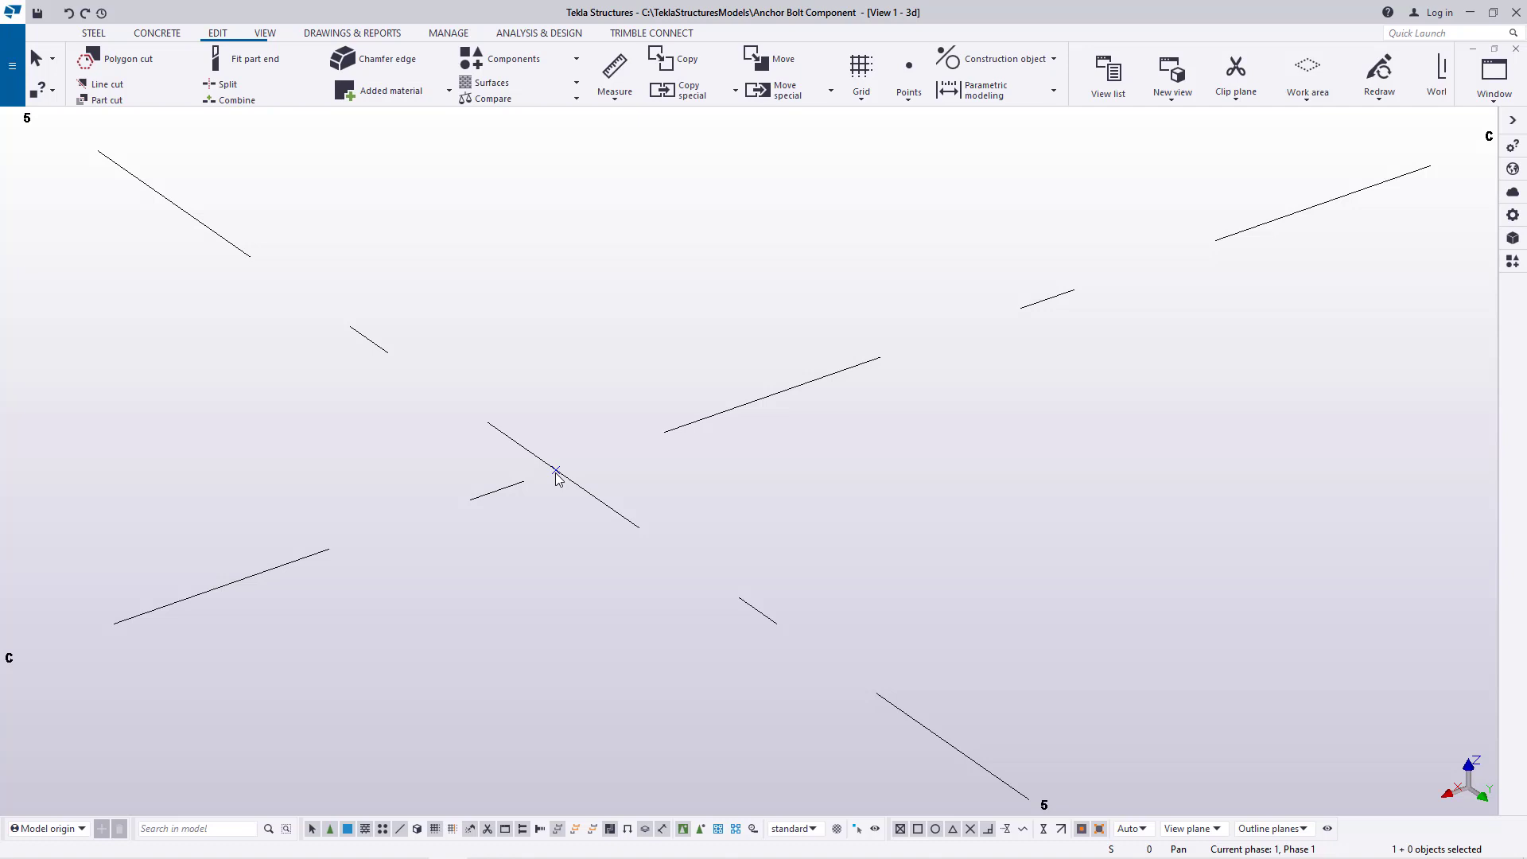
{"action": "right_click", "coordinate": [556, 473]}
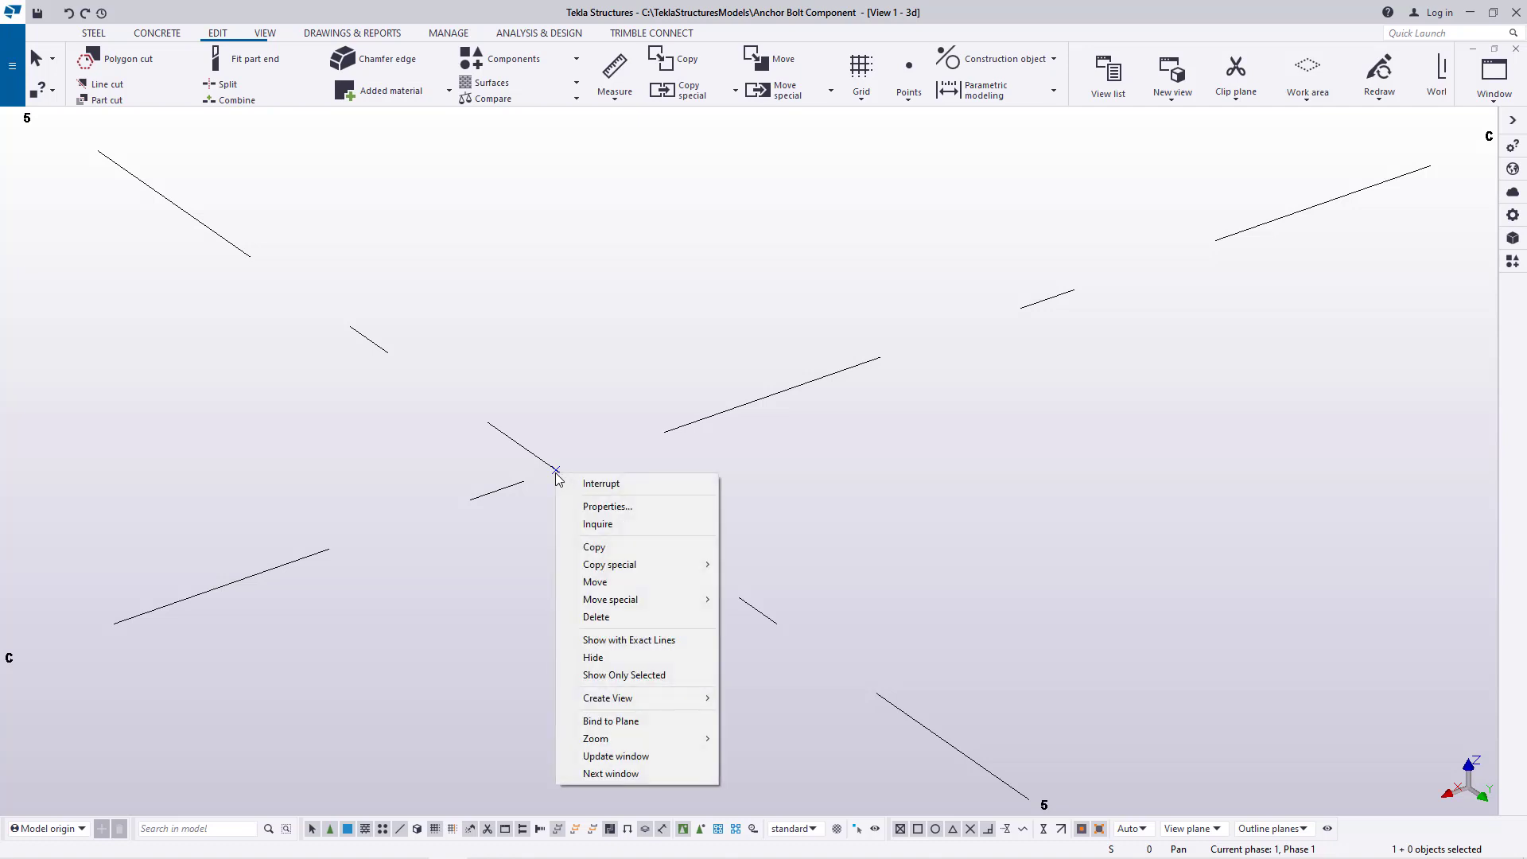
{"action": "mouse_move", "coordinate": [642, 568]}
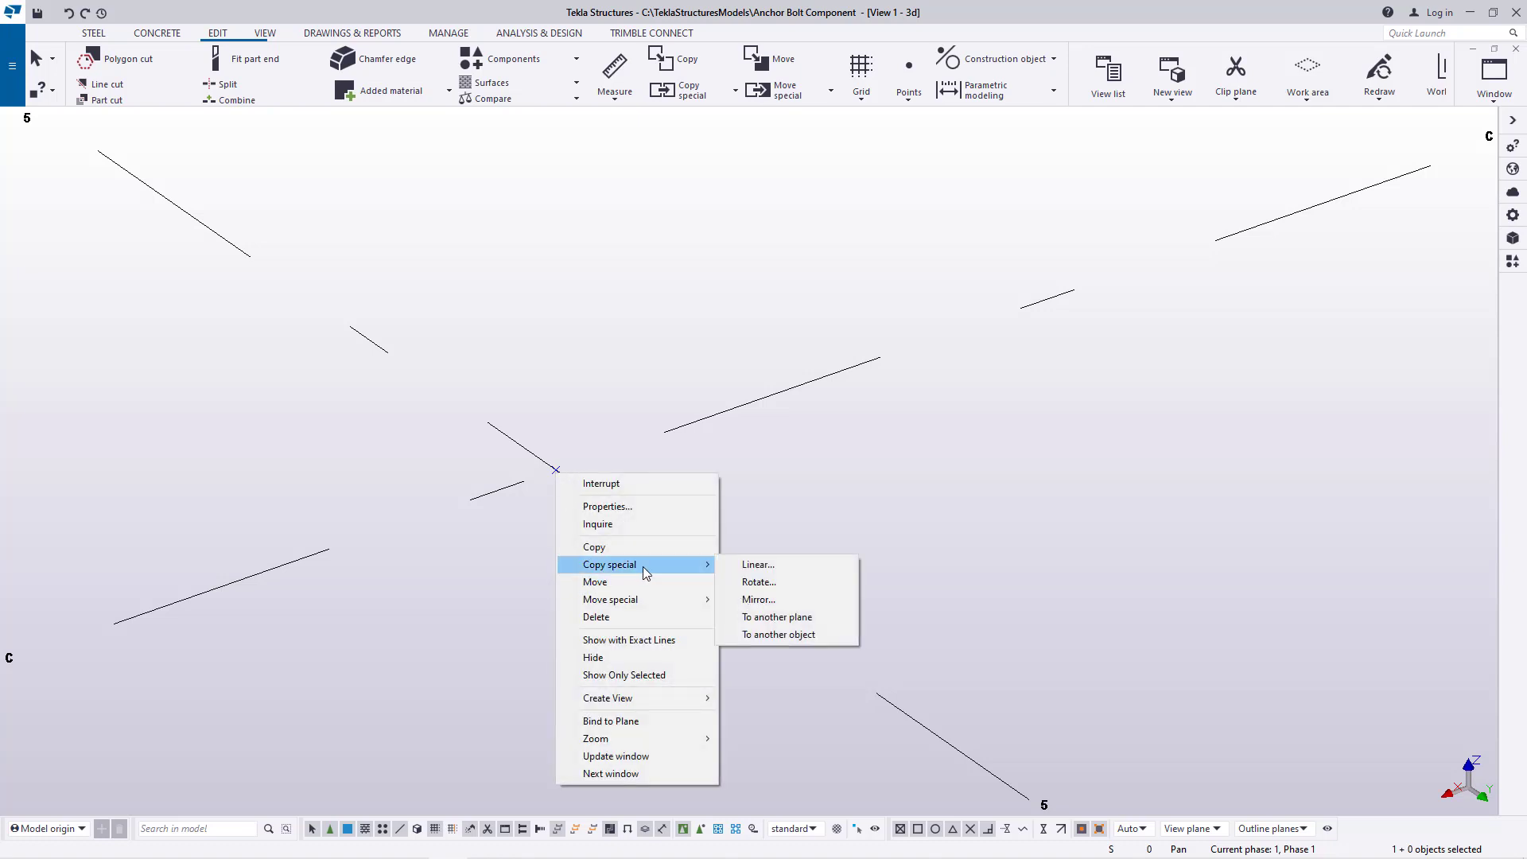
{"action": "left_click", "coordinate": [758, 564]}
{"action": "left_click_drag", "start_coordinate": [1103, 219], "coordinate": [802, 360]}
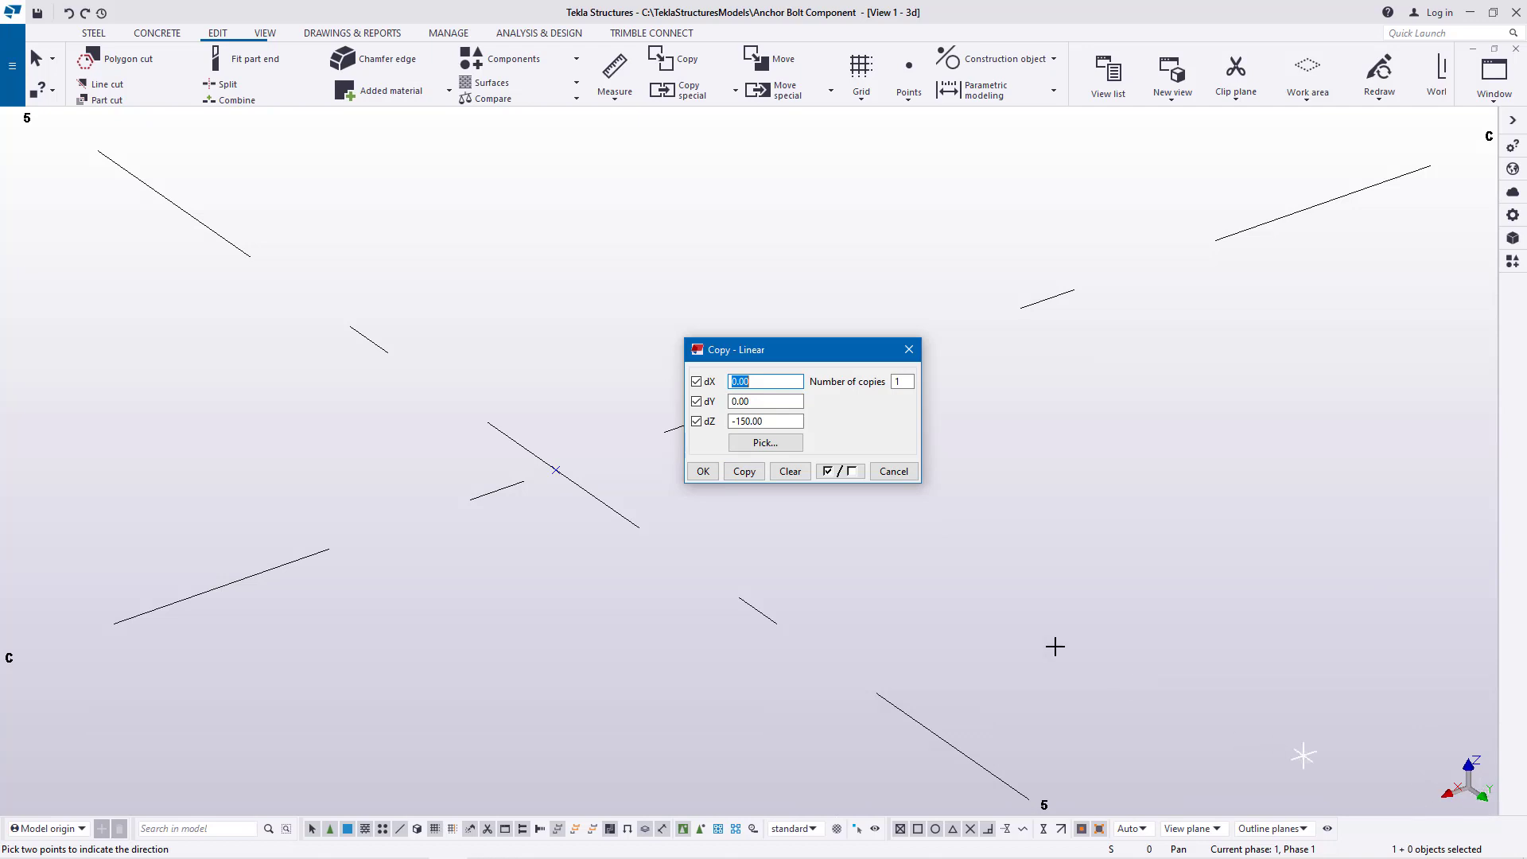
{"action": "double_click", "coordinate": [736, 420]}
{"action": "left_click_drag", "start_coordinate": [737, 419], "coordinate": [720, 418]}
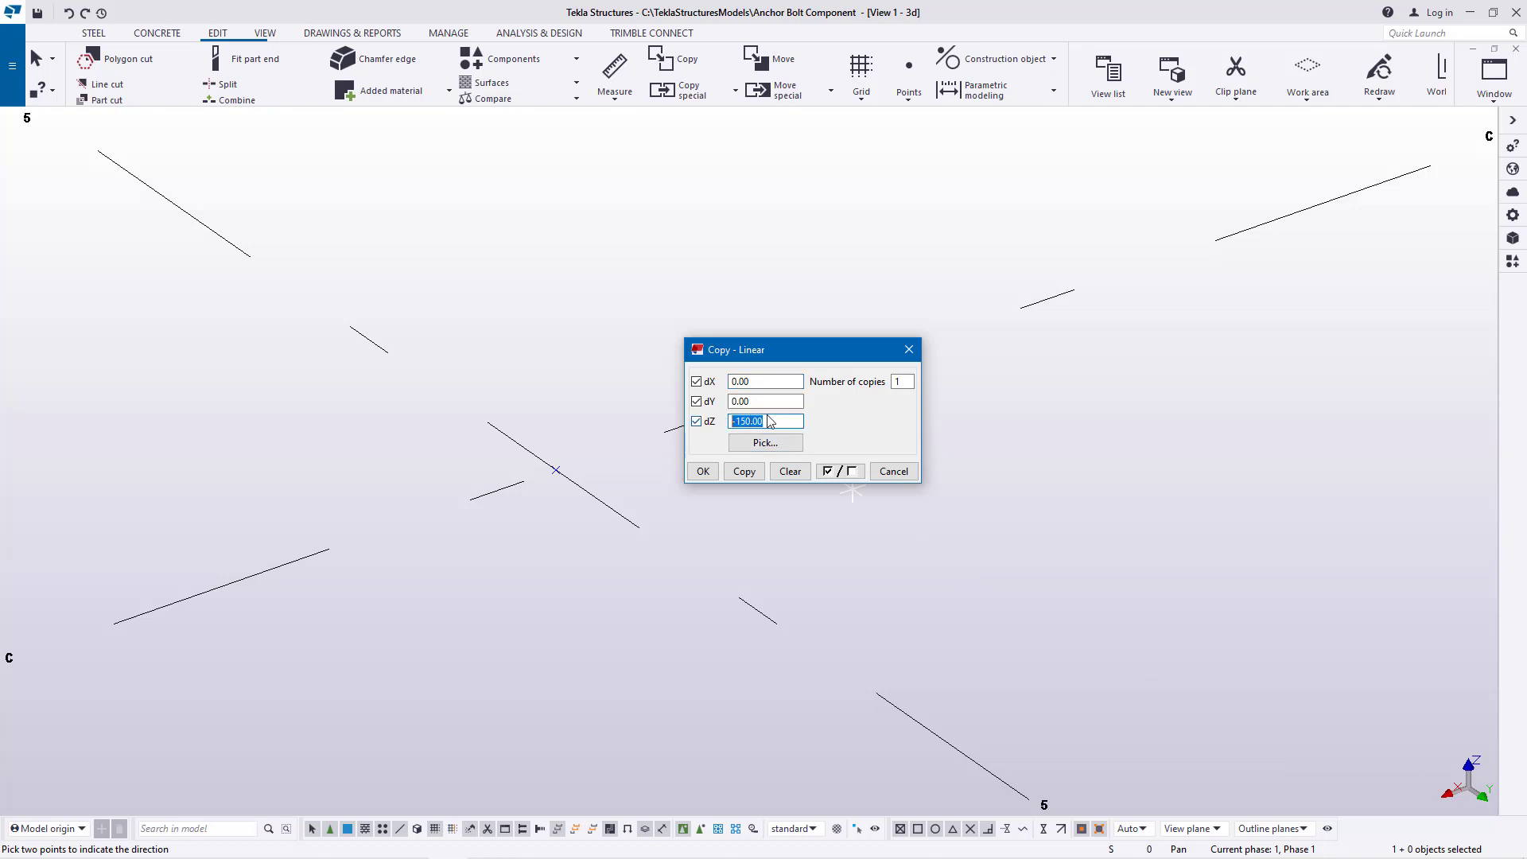
{"action": "type", "text": "0"}
{"action": "left_click_drag", "start_coordinate": [787, 402], "coordinate": [719, 401]}
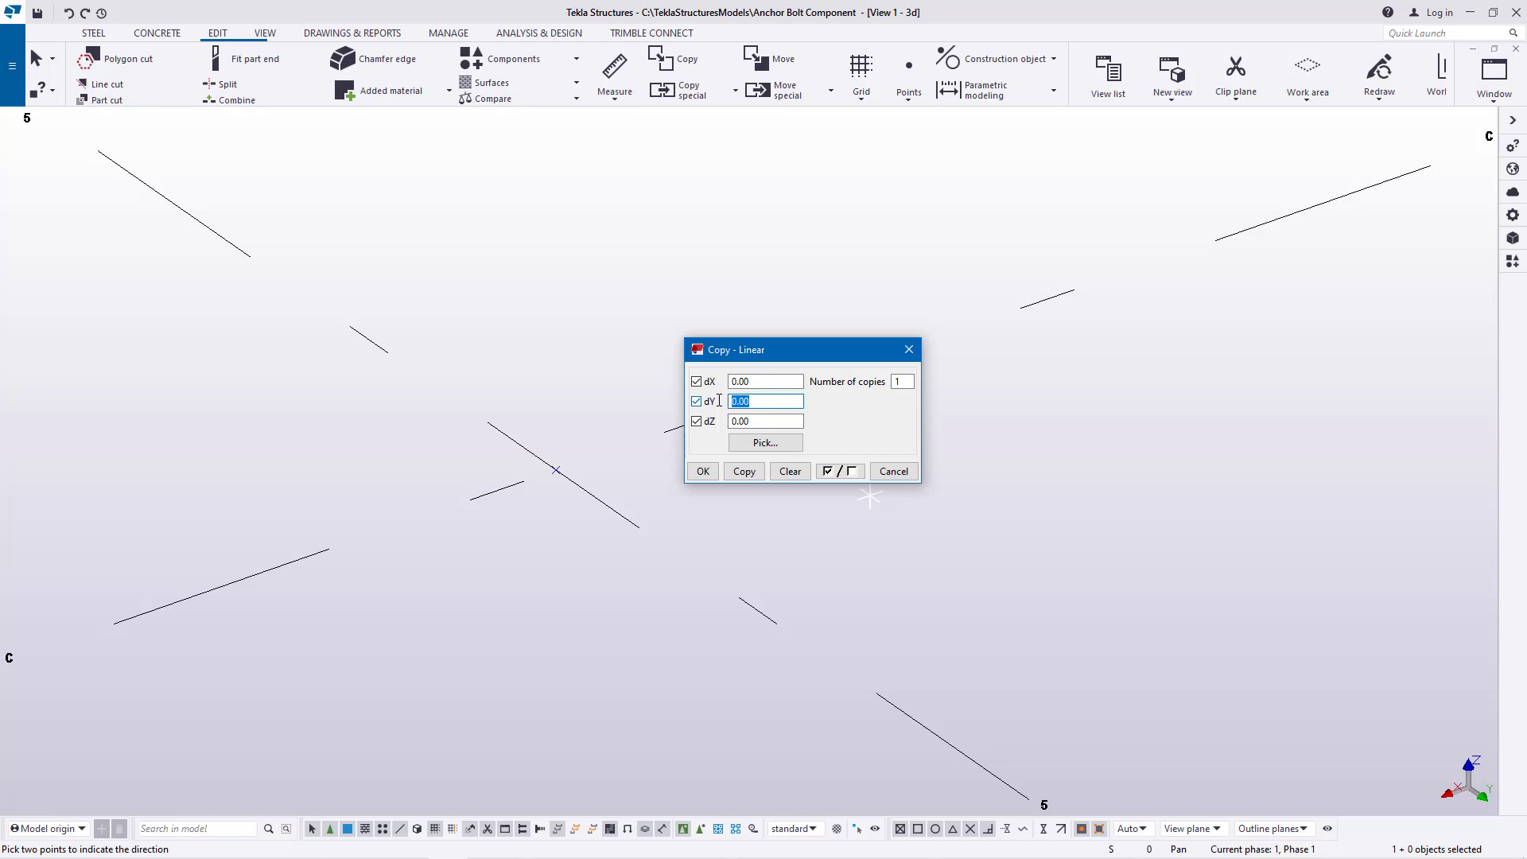
{"action": "type", "text": "125"}
{"action": "left_click", "coordinate": [703, 470]}
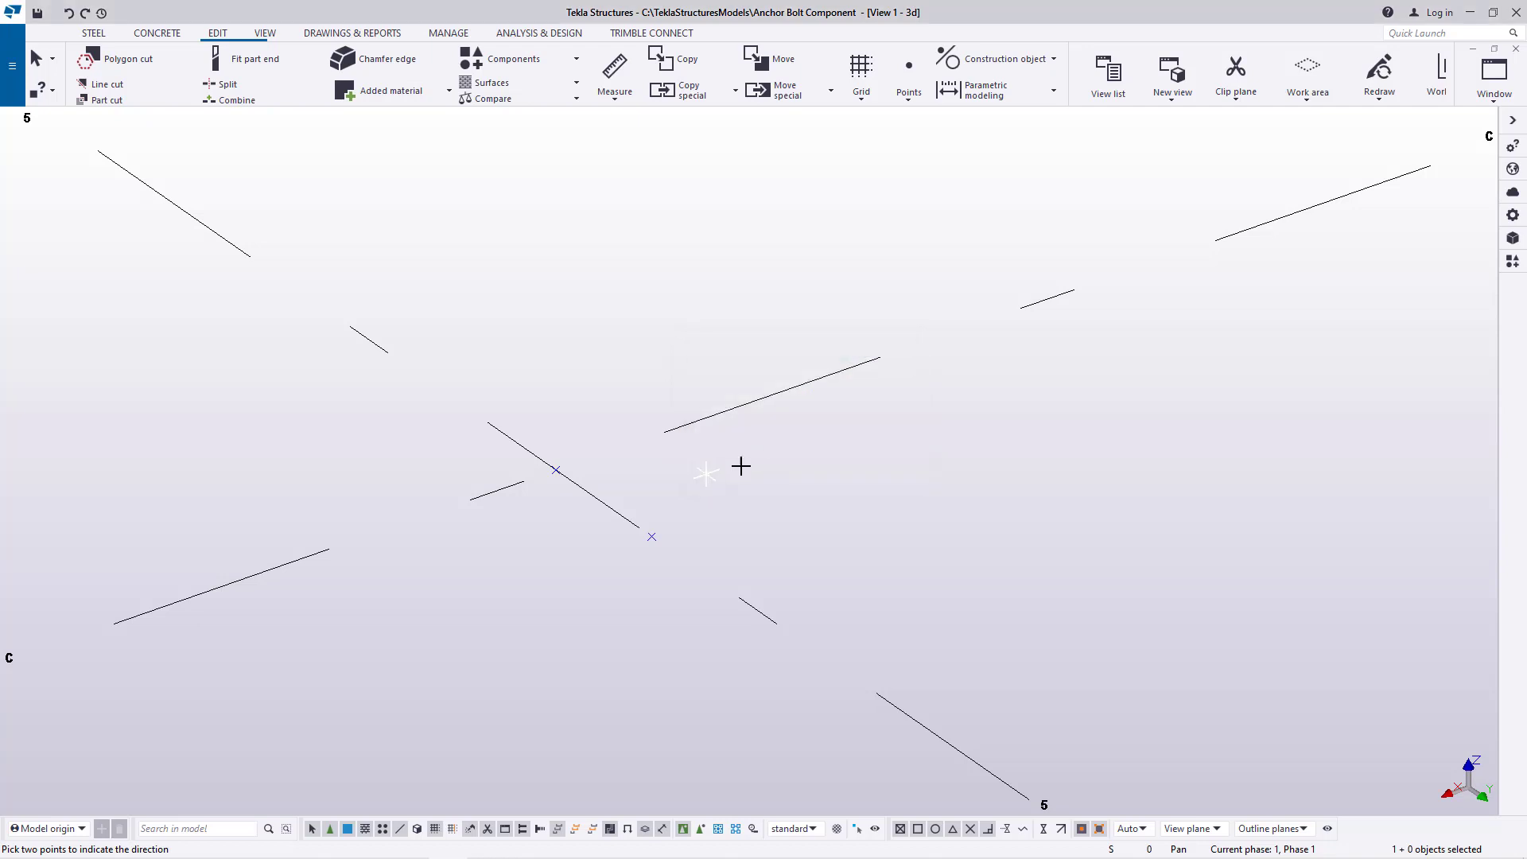
{"action": "right_click", "coordinate": [781, 447]}
{"action": "left_click", "coordinate": [823, 458]}
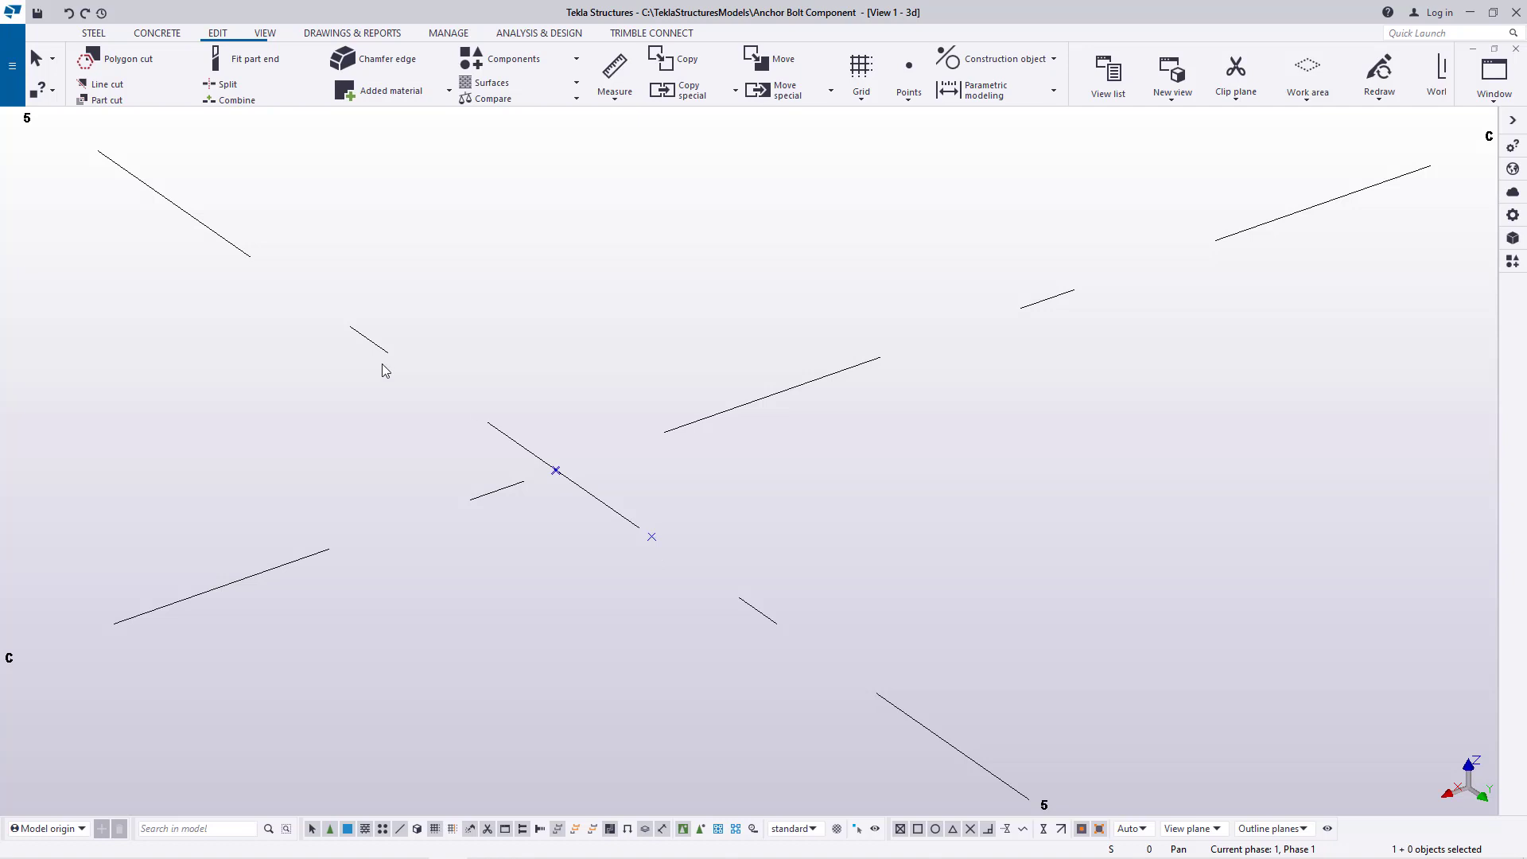
Copy the C-5 intersection point to its opposite side along grid line 5, using the offset point as origin and the intersection as destination
{"action": "right_click", "coordinate": [557, 472]}
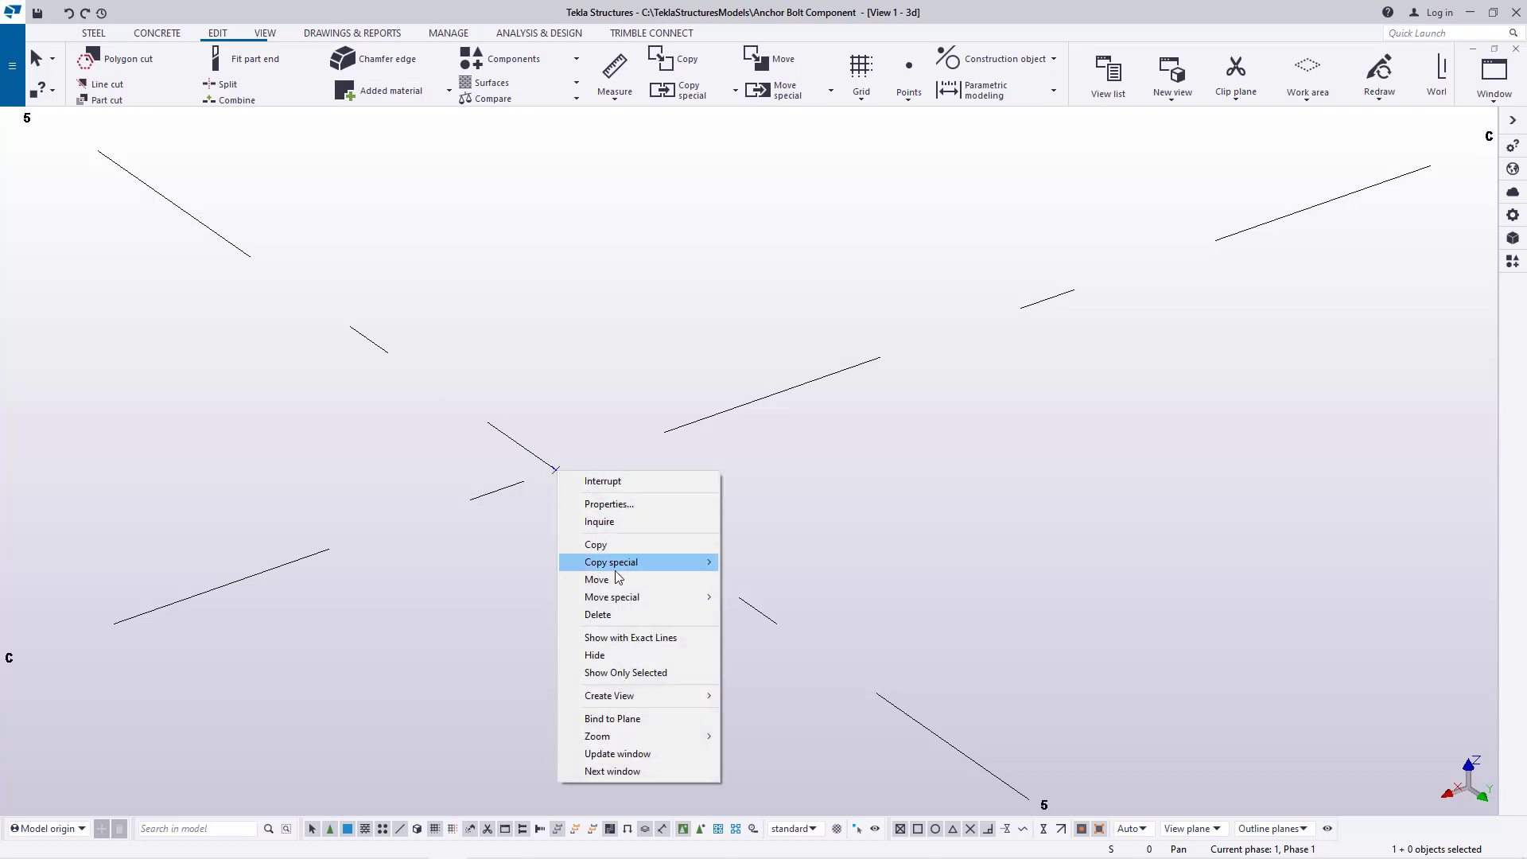
{"action": "left_click", "coordinate": [594, 543]}
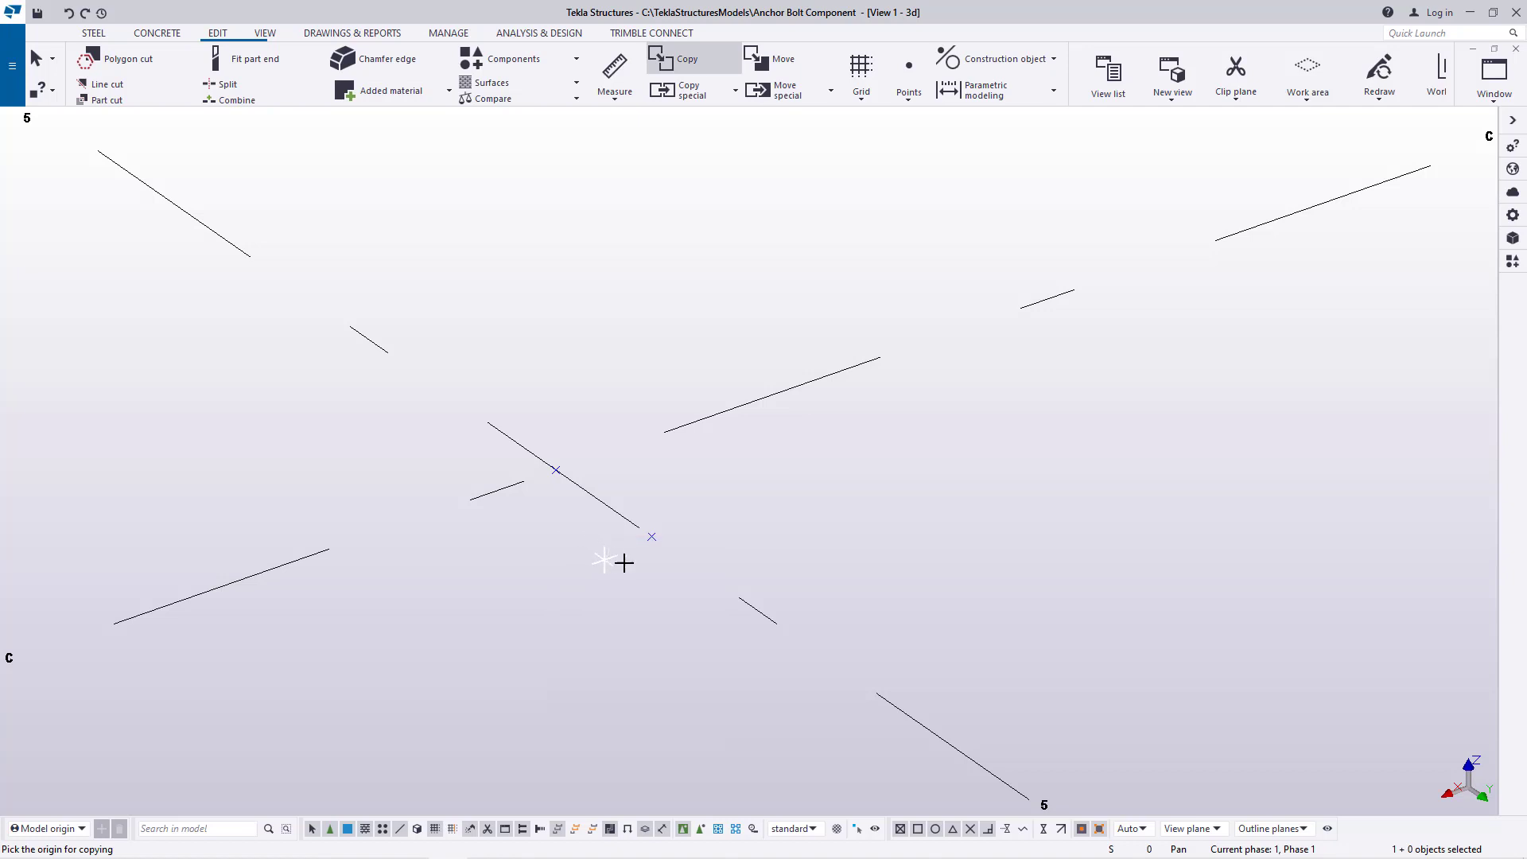
{"action": "left_click", "coordinate": [652, 537]}
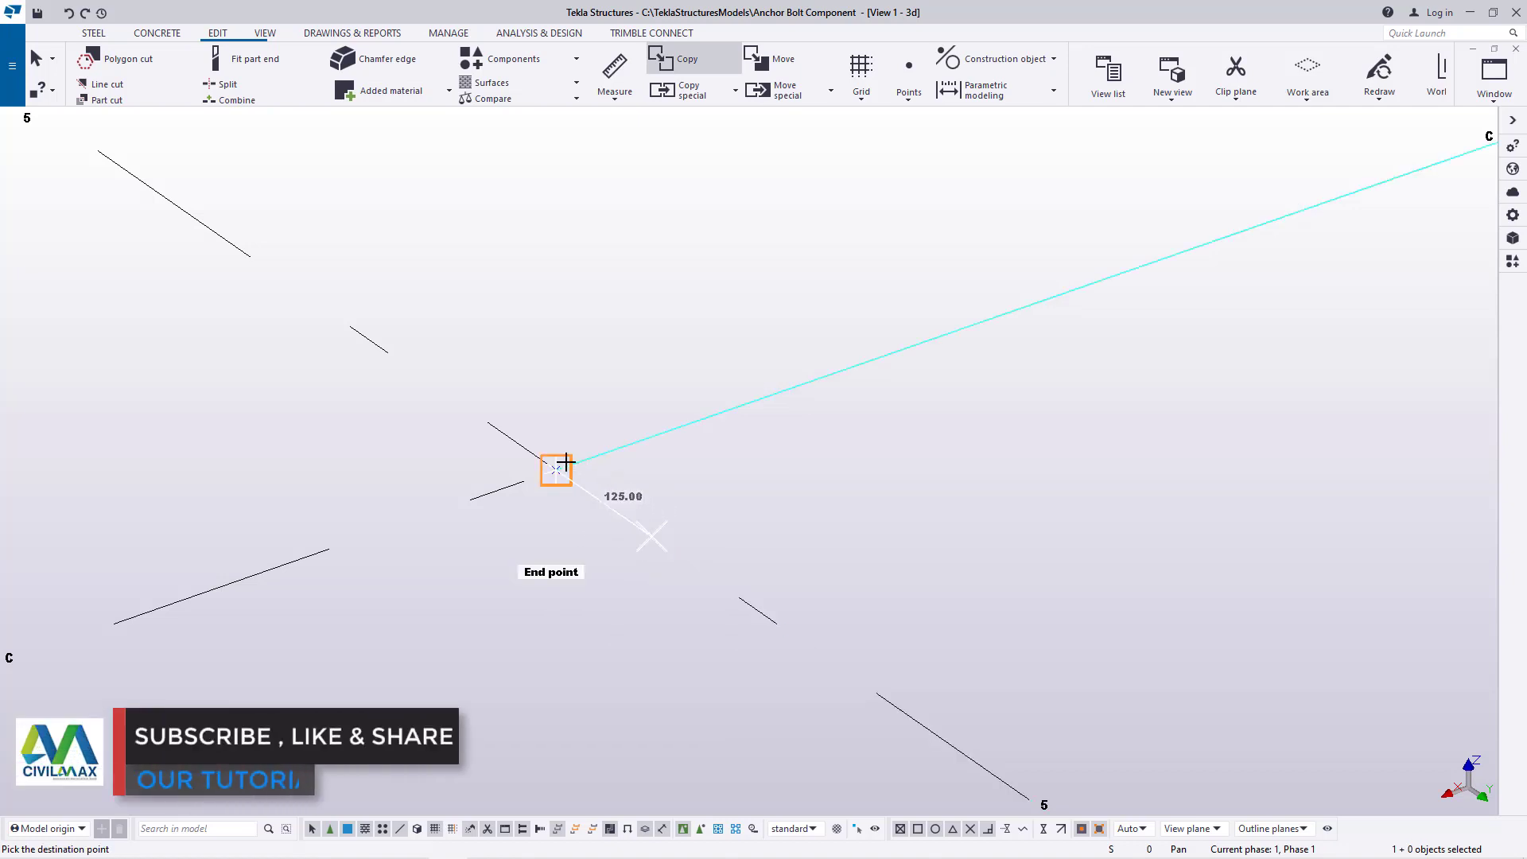
{"action": "right_click", "coordinate": [617, 340]}
{"action": "left_click", "coordinate": [628, 343]}
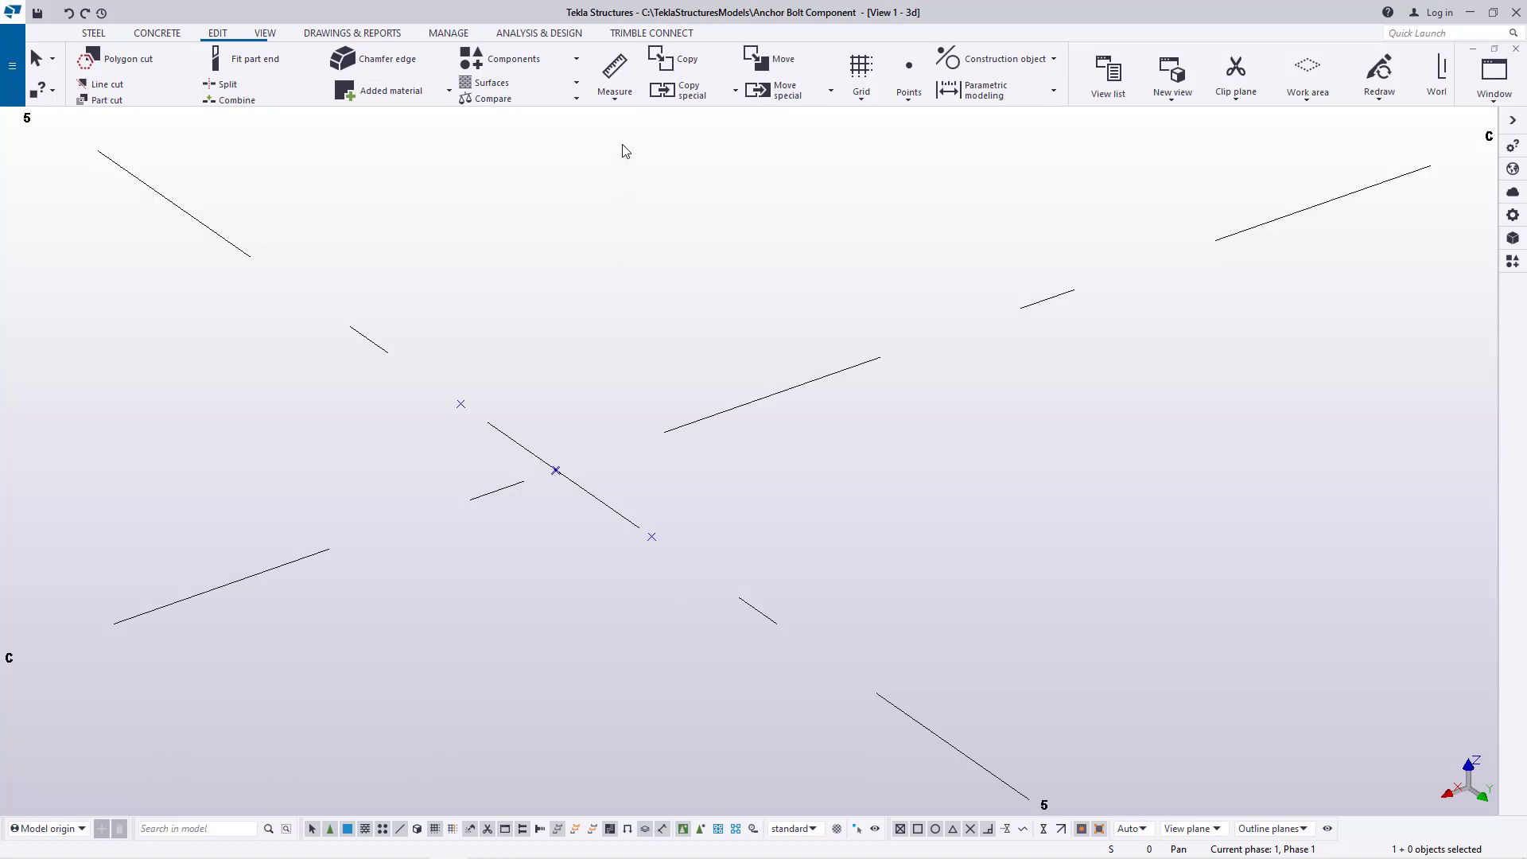
Measure the distance between the two outer points on grid line 5 without placing a dimension
{"action": "left_click", "coordinate": [615, 94]}
{"action": "left_click", "coordinate": [625, 123]}
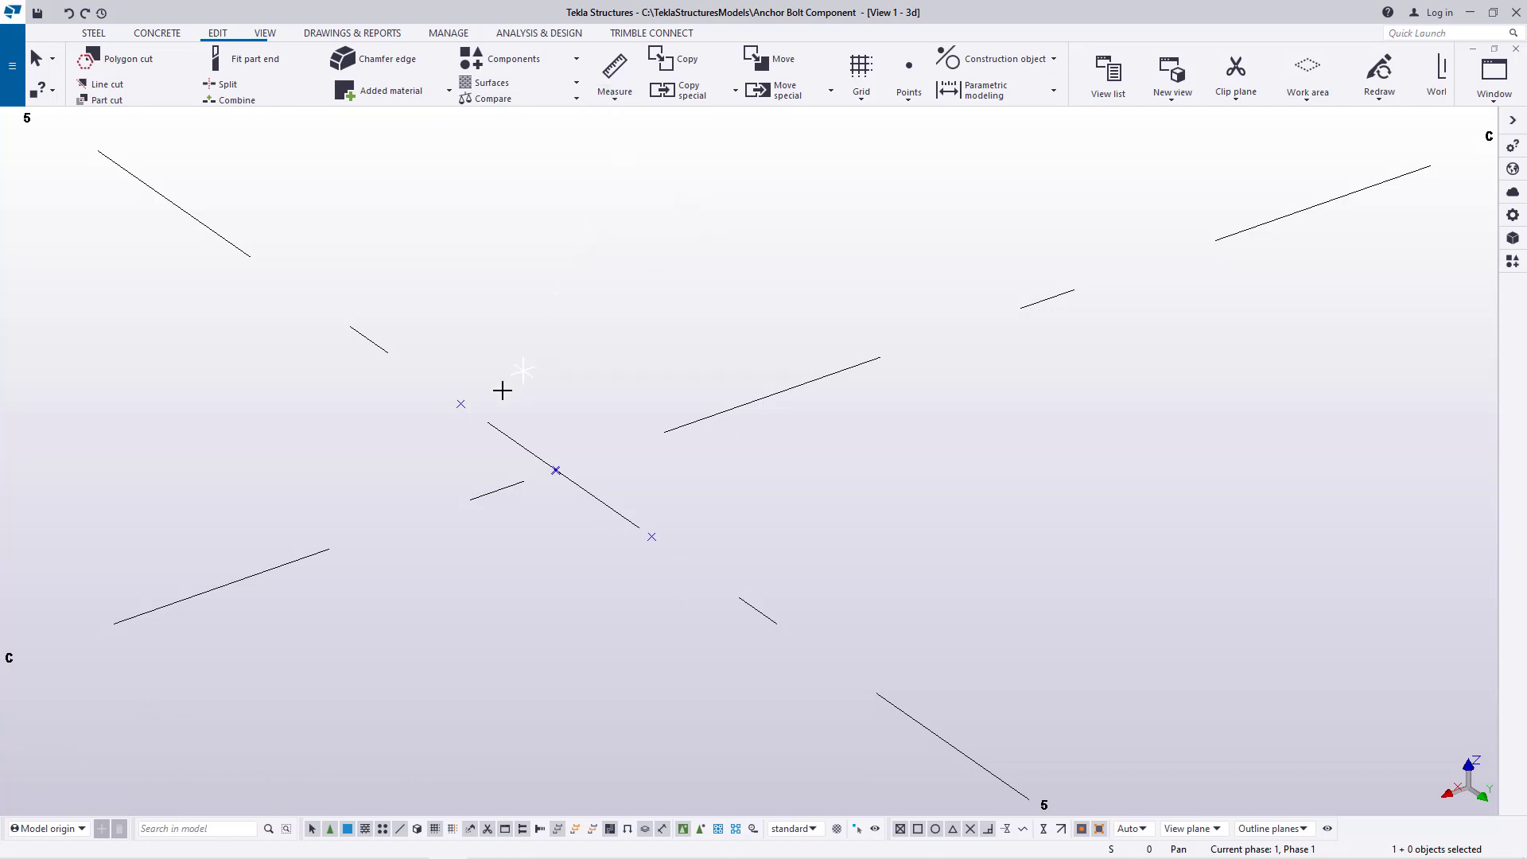
{"action": "left_click", "coordinate": [461, 404]}
{"action": "left_click", "coordinate": [650, 536]}
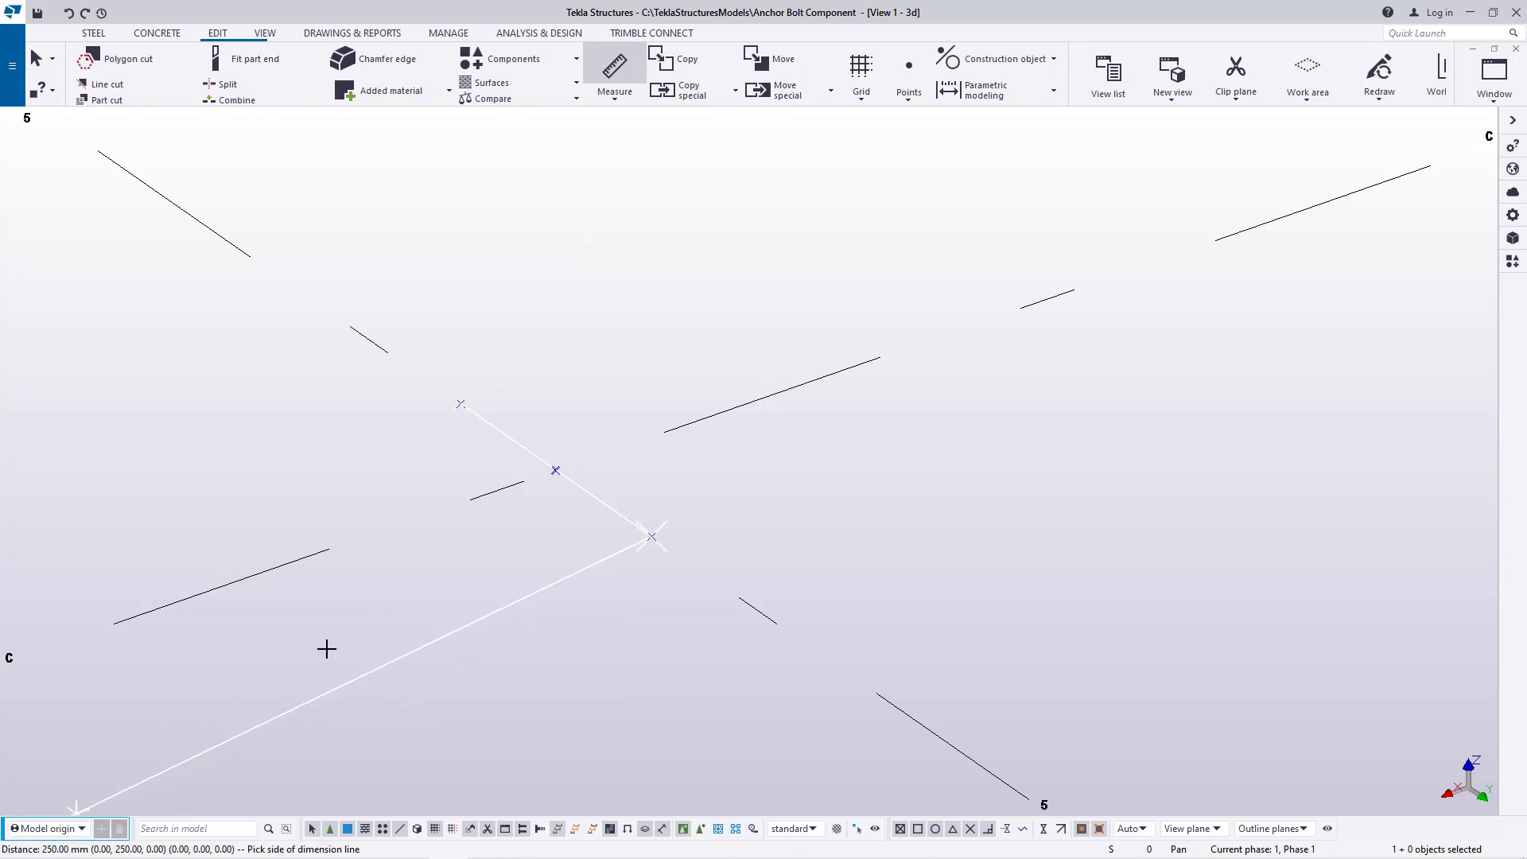
{"action": "right_click", "coordinate": [784, 281]}
{"action": "left_click", "coordinate": [827, 285]}
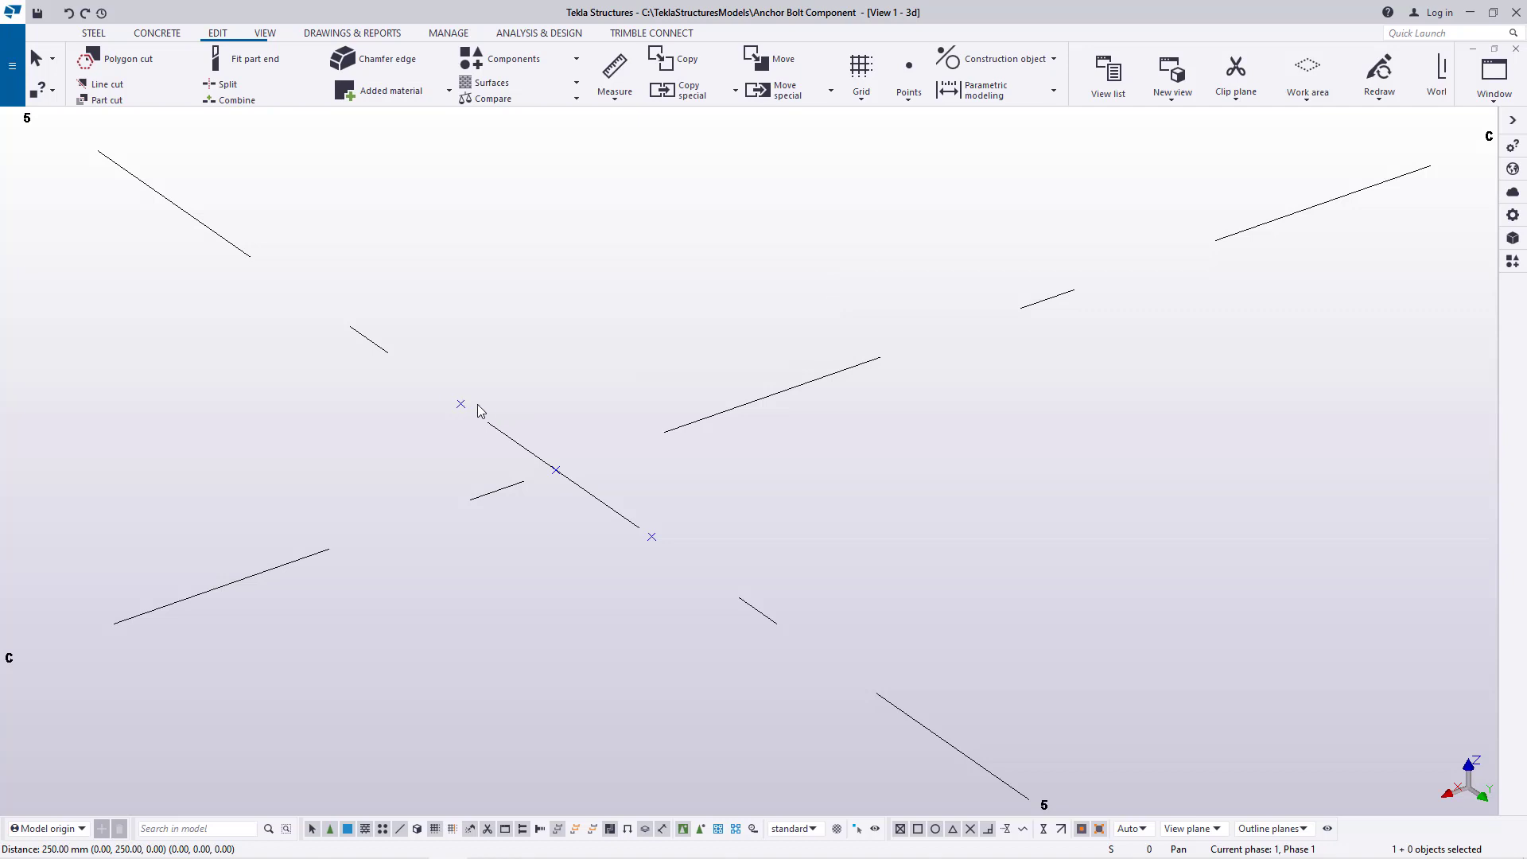
Try a linear copy of the two outer points on grid line 5 with dY set to 0, and undo it
{"action": "right_click", "coordinate": [653, 537]}
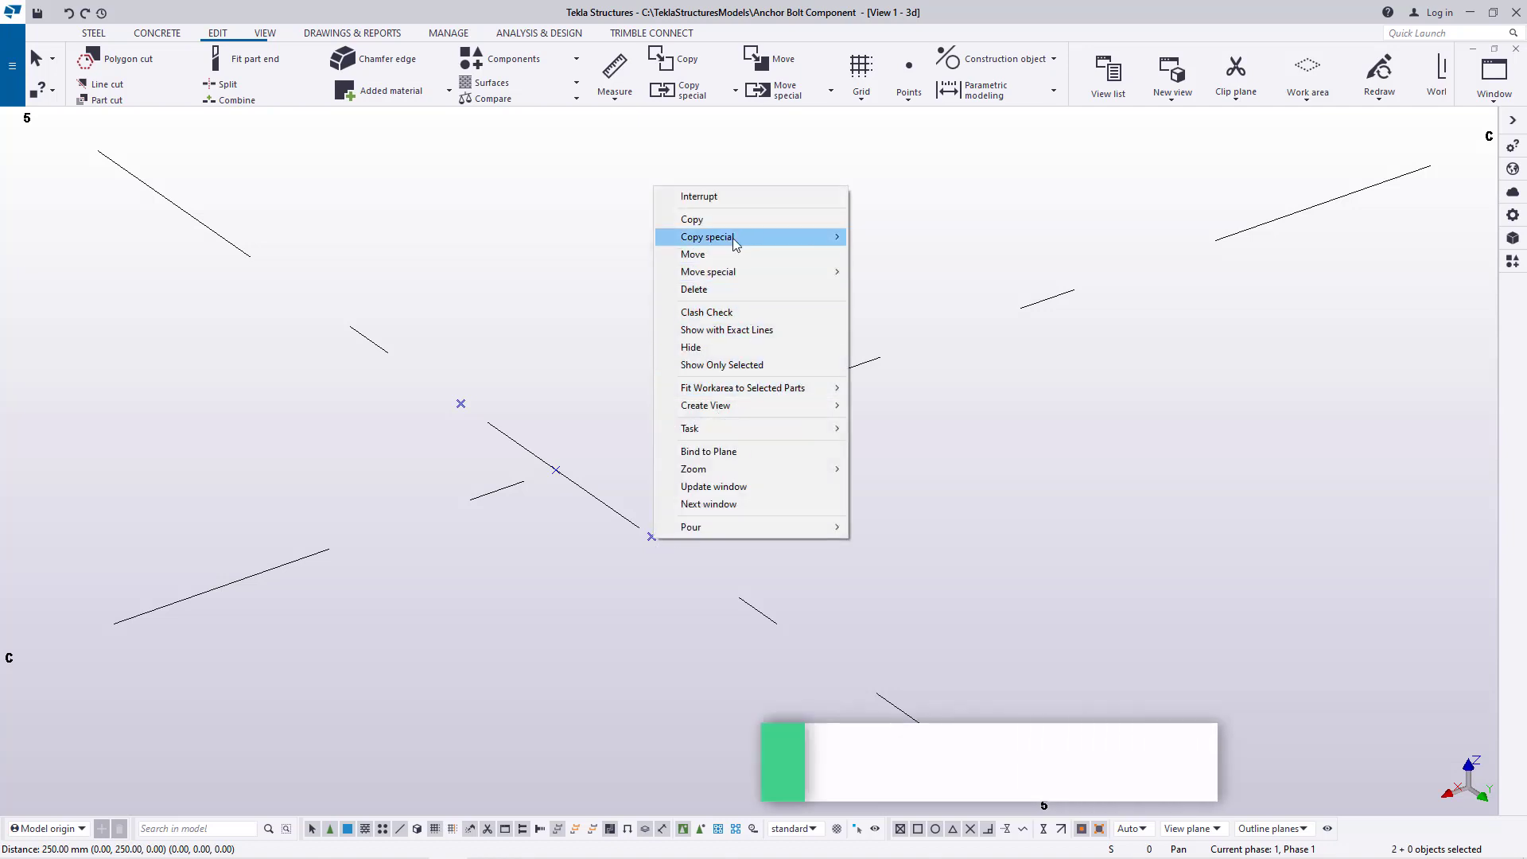
{"action": "mouse_move", "coordinate": [733, 237]}
{"action": "left_click", "coordinate": [882, 237]}
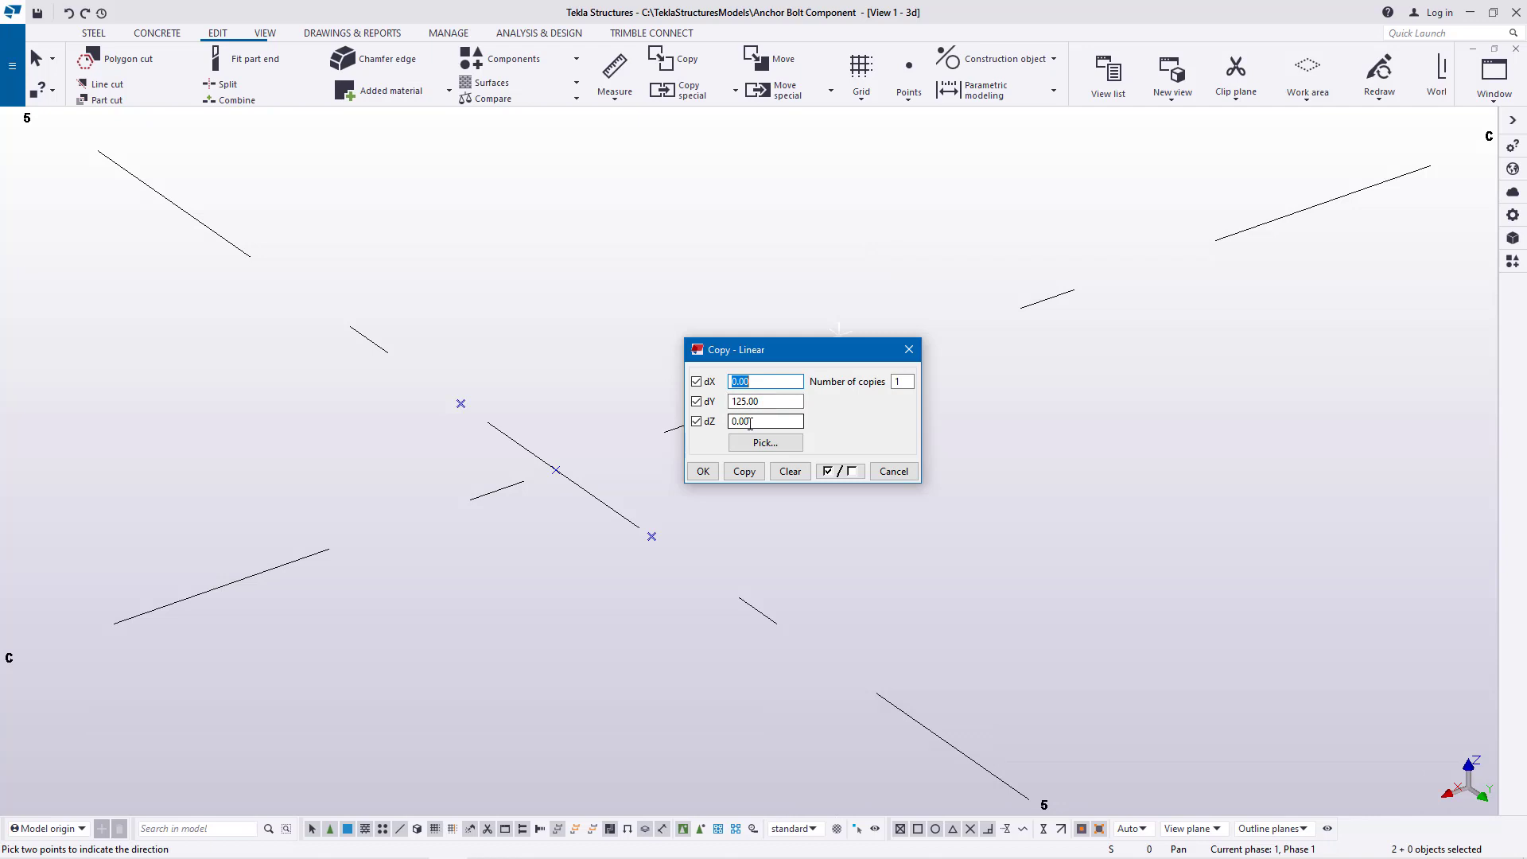
{"action": "key", "text": "Tab"}
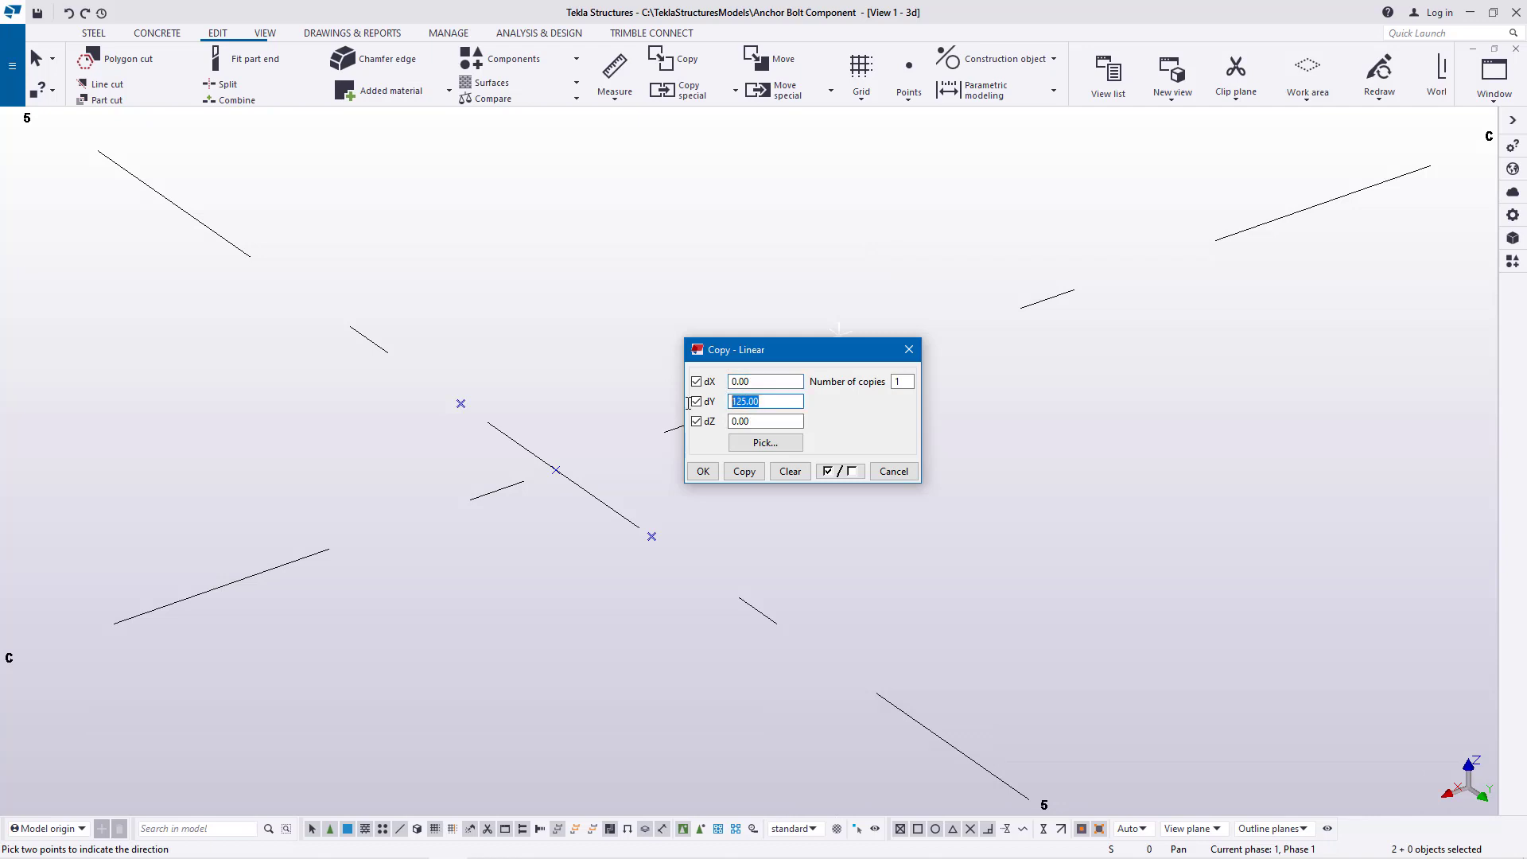
{"action": "type", "text": "0"}
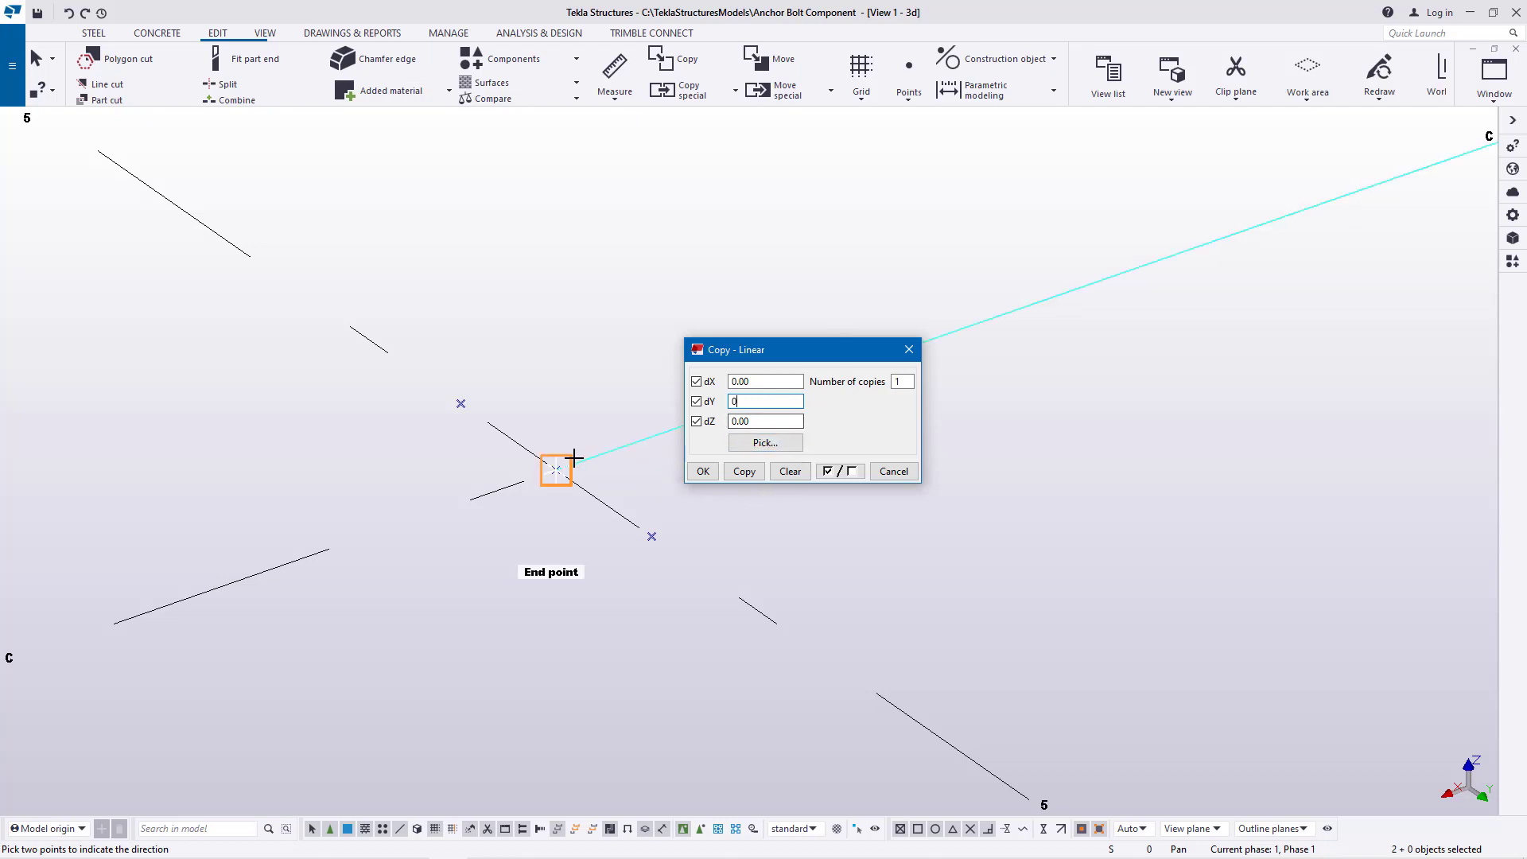
{"action": "left_click", "coordinate": [743, 472]}
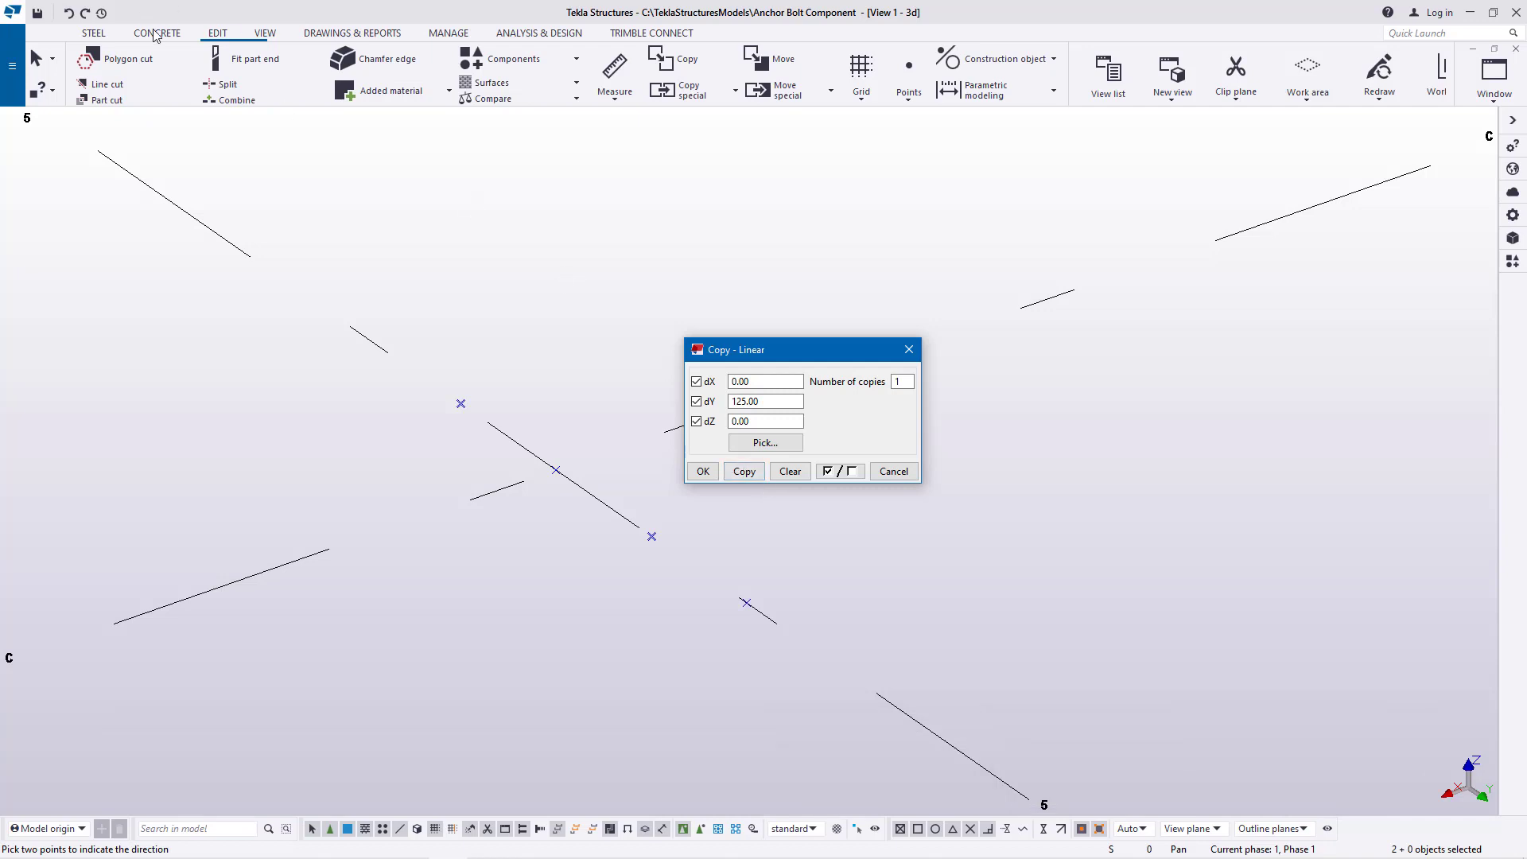
{"action": "left_click", "coordinate": [69, 14]}
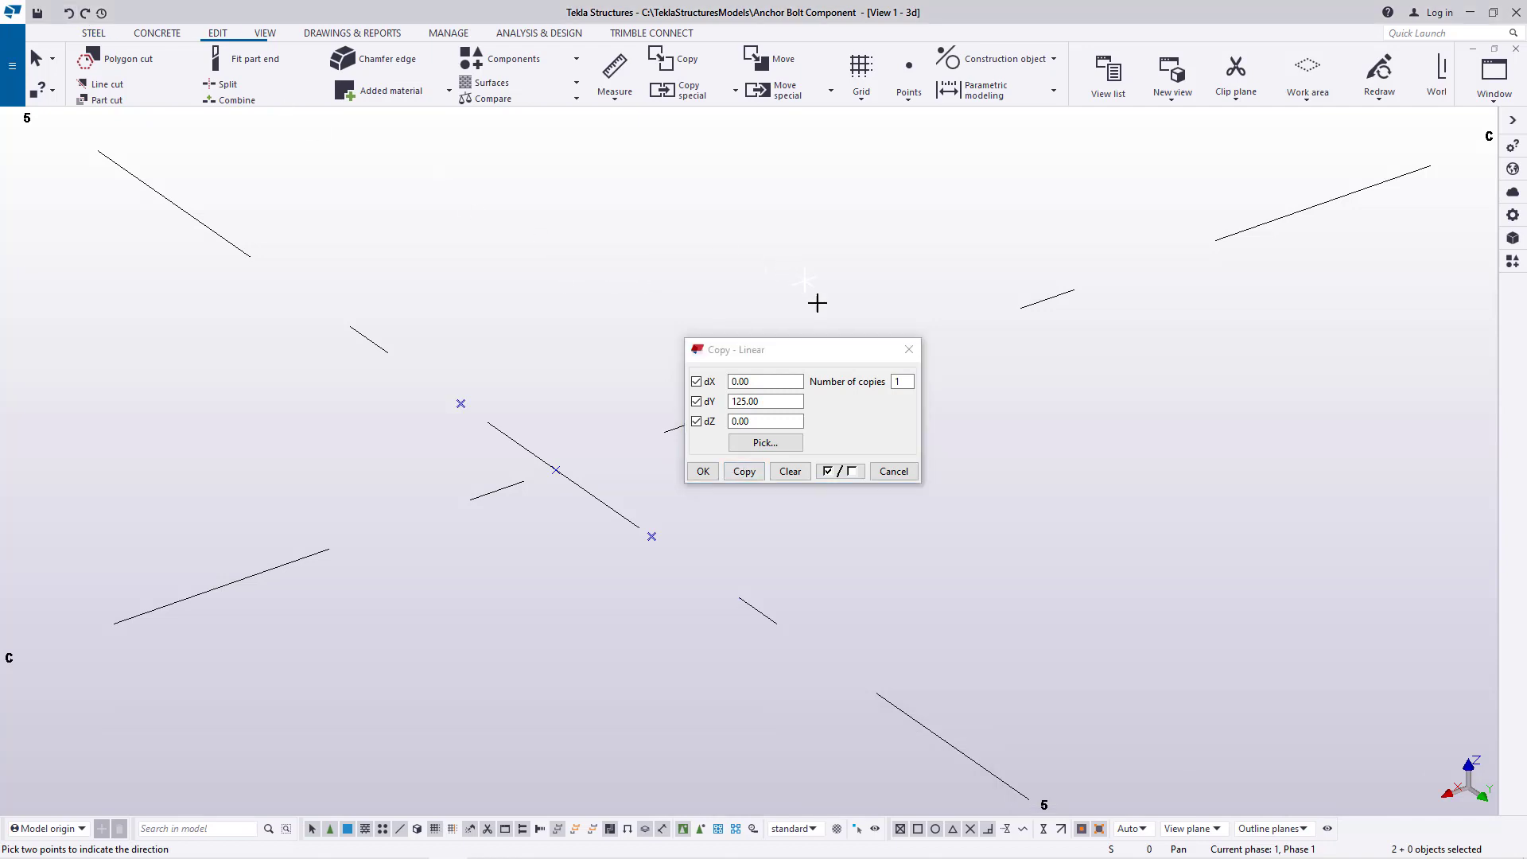
Copy the two outer points on grid line 5 linearly by dX 125, dY 0 and dZ 0, and end the command
{"action": "double_click", "coordinate": [736, 401]}
{"action": "right_click", "coordinate": [736, 402]}
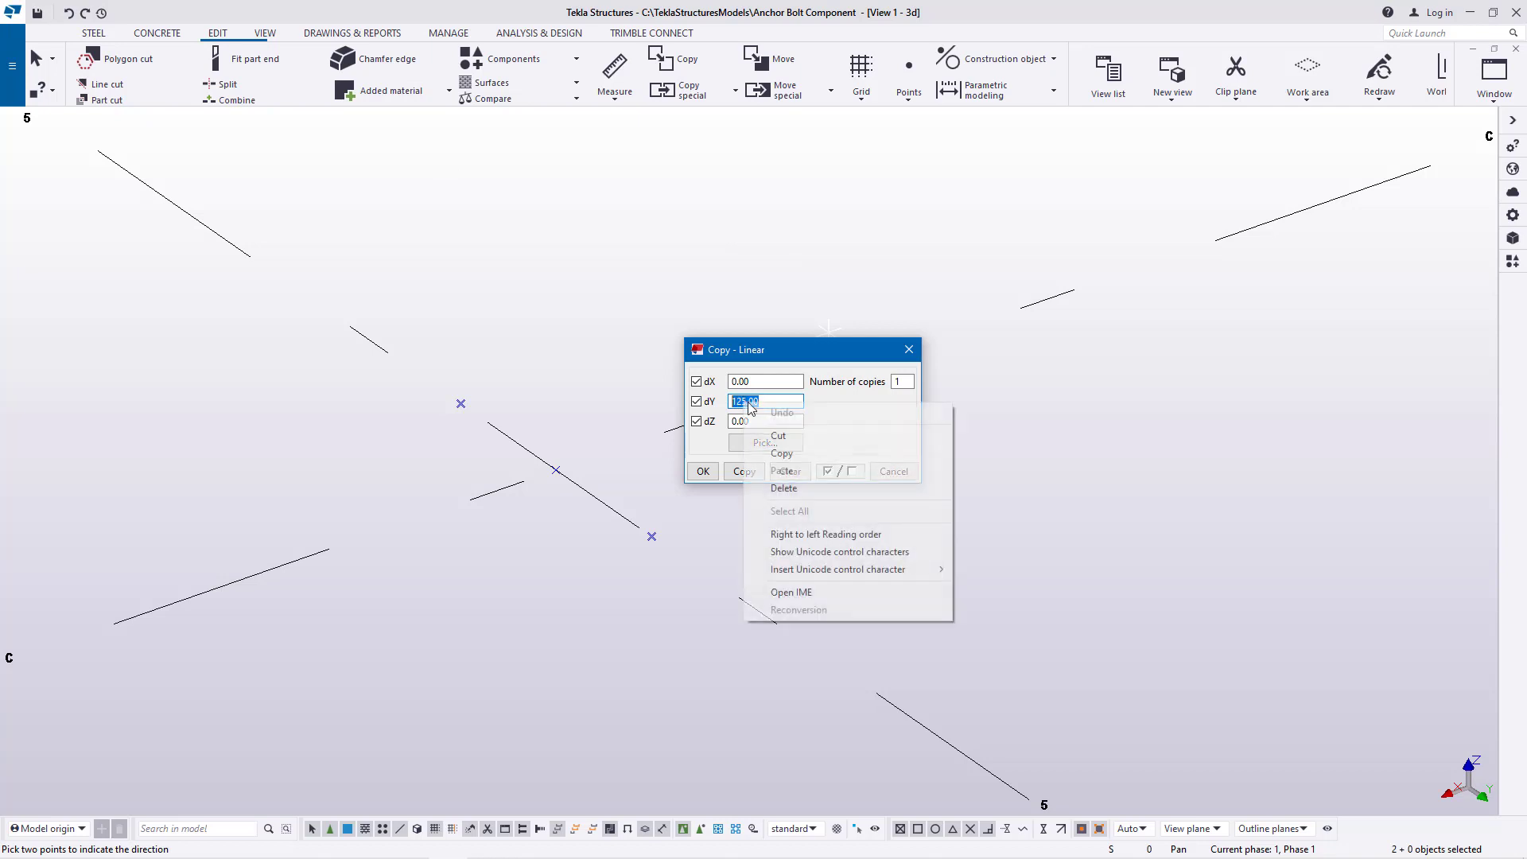
{"action": "left_click", "coordinate": [777, 437]}
{"action": "double_click", "coordinate": [738, 381]}
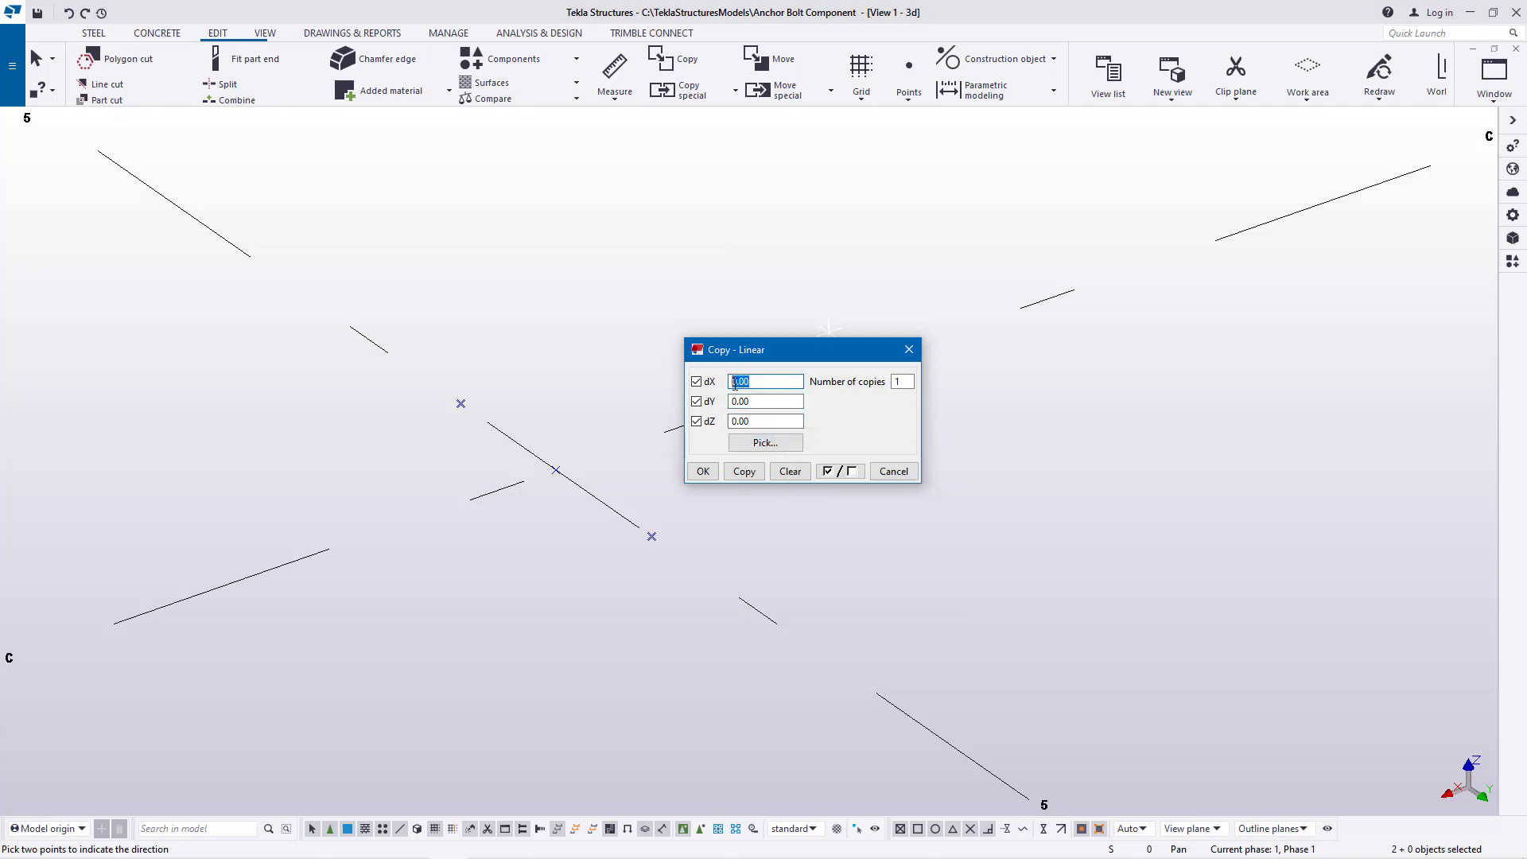
{"action": "right_click", "coordinate": [738, 384]}
{"action": "left_click", "coordinate": [775, 452]}
{"action": "left_click", "coordinate": [748, 472]}
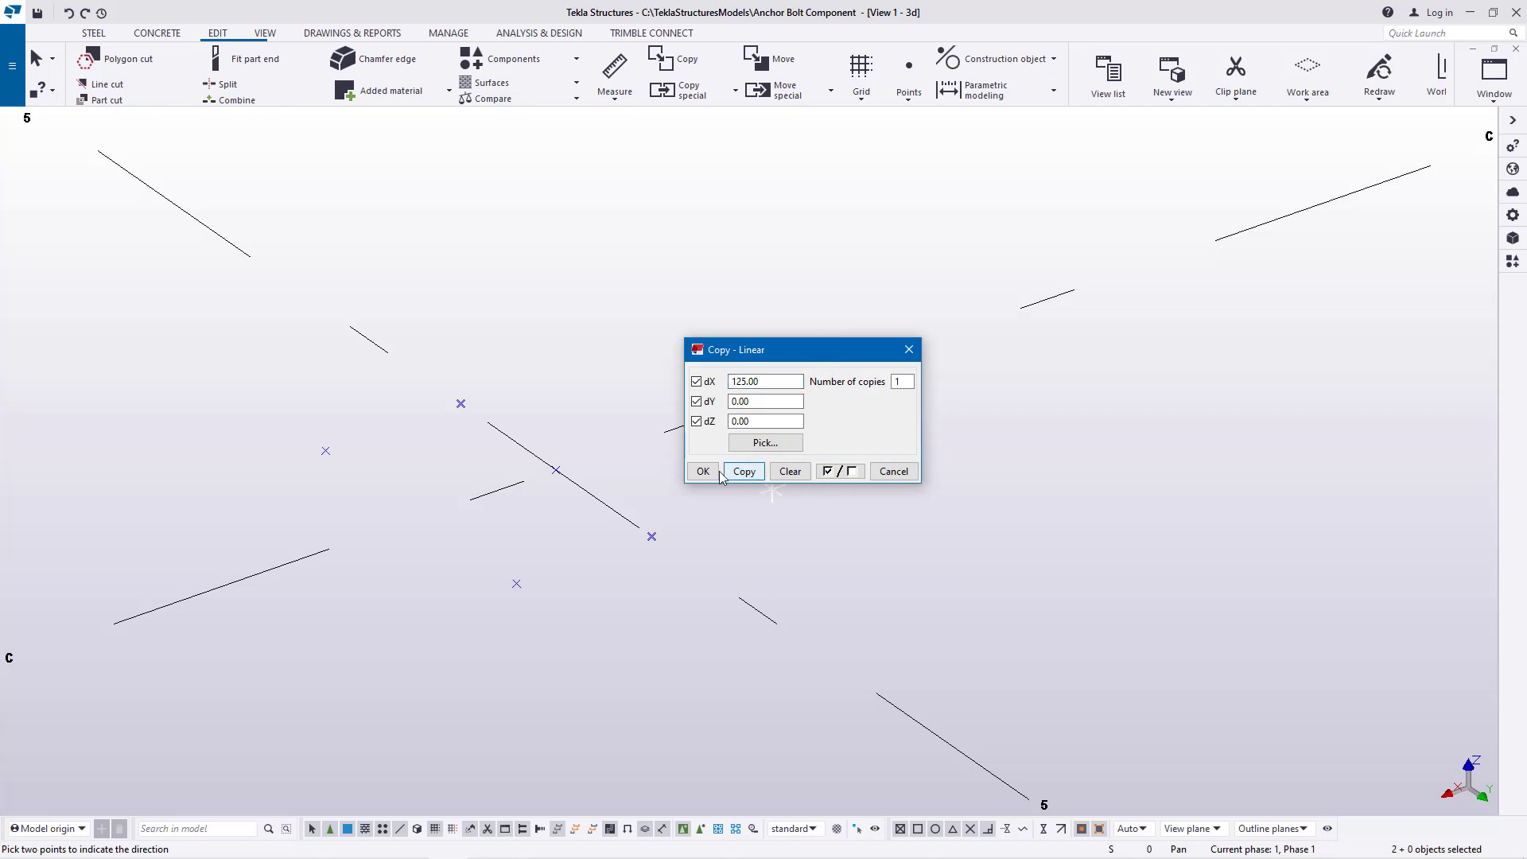
{"action": "right_click", "coordinate": [714, 300]}
{"action": "left_click", "coordinate": [745, 307]}
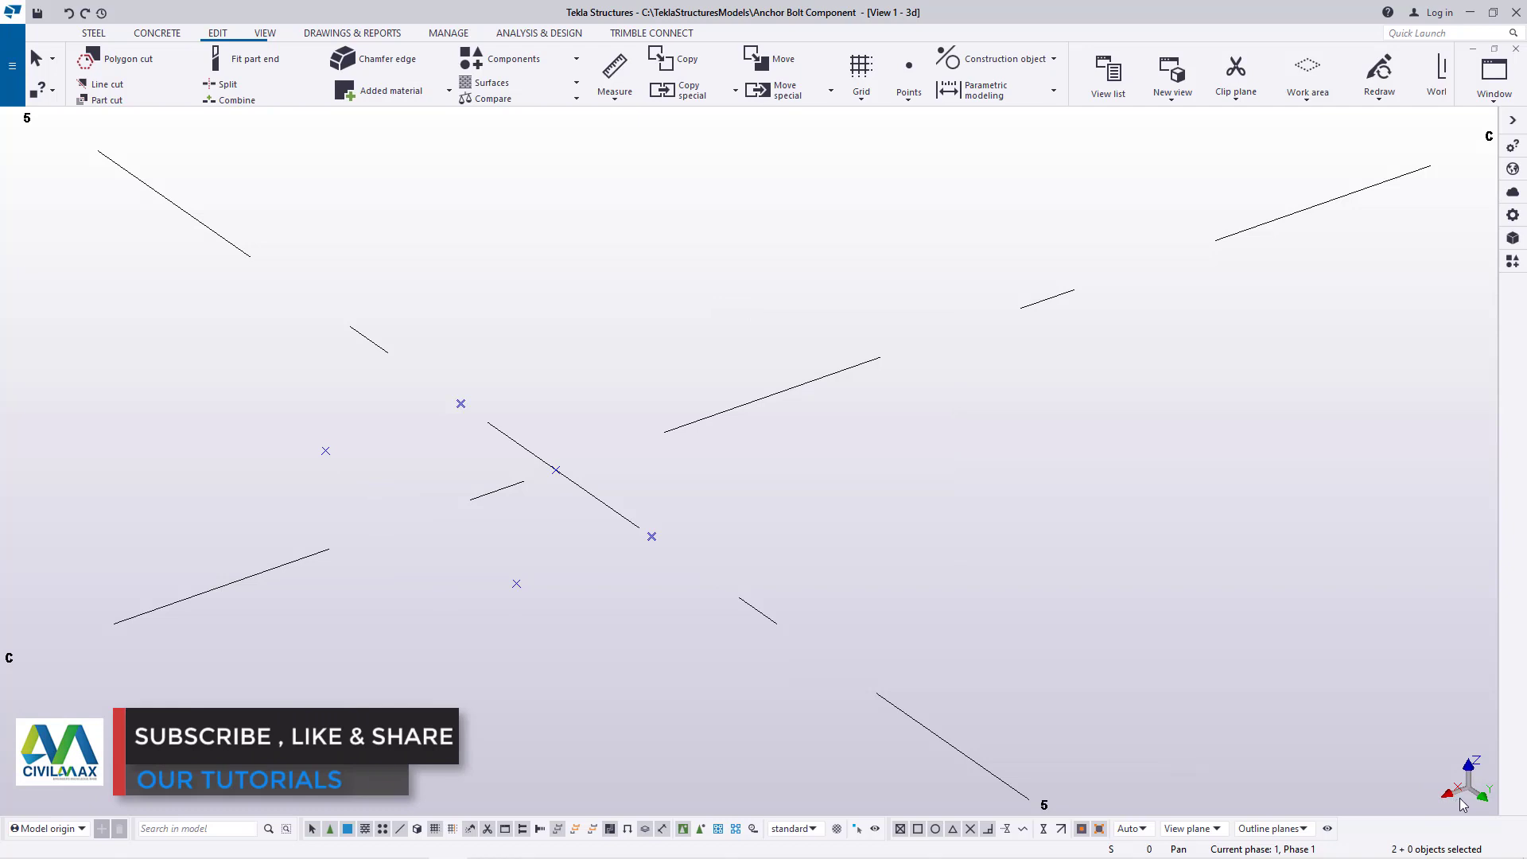
{"action": "right_click", "coordinate": [671, 322]}
{"action": "left_click", "coordinate": [692, 331]}
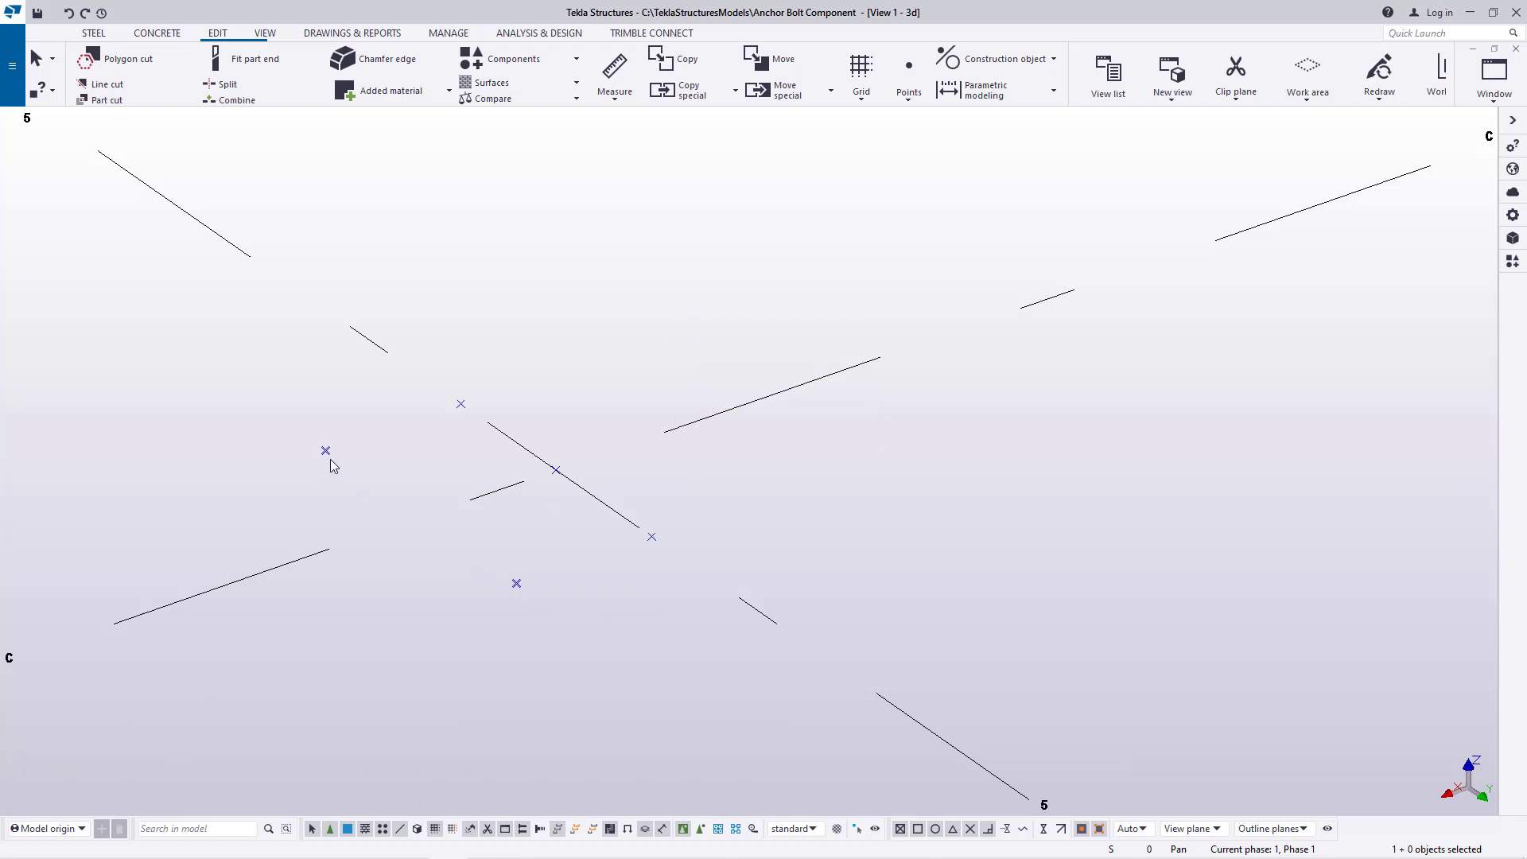
Copy the two outer grid line 5 points to the negative-X side, using the positive-X, positive-Y corner as origin and its adjacent line point as destination
{"action": "left_click", "coordinate": [648, 325]}
{"action": "left_click", "coordinate": [652, 538]}
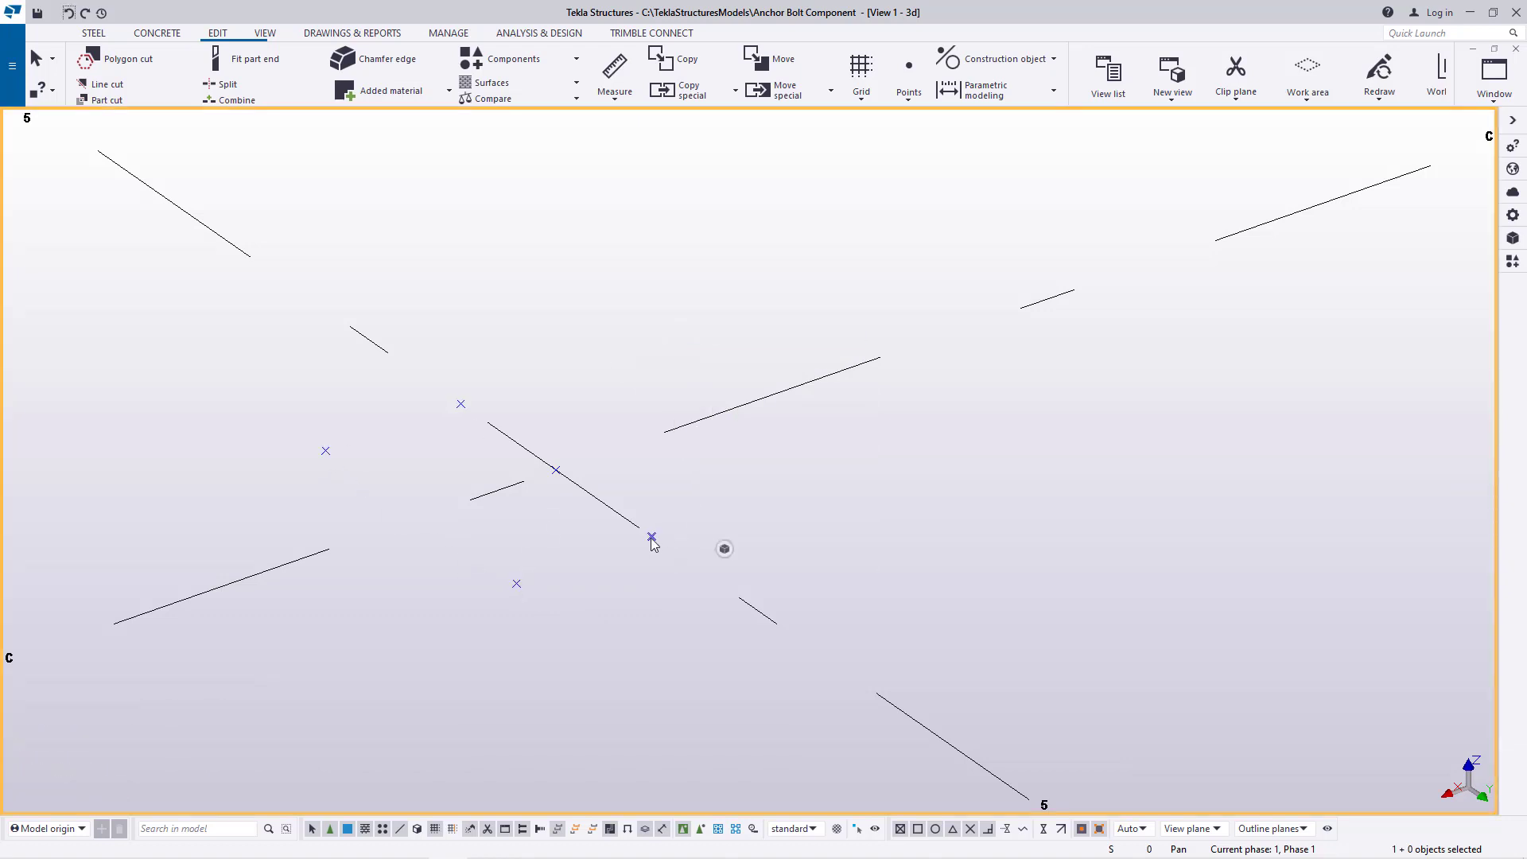
{"action": "right_click", "coordinate": [464, 407]}
{"action": "left_click", "coordinate": [509, 433]}
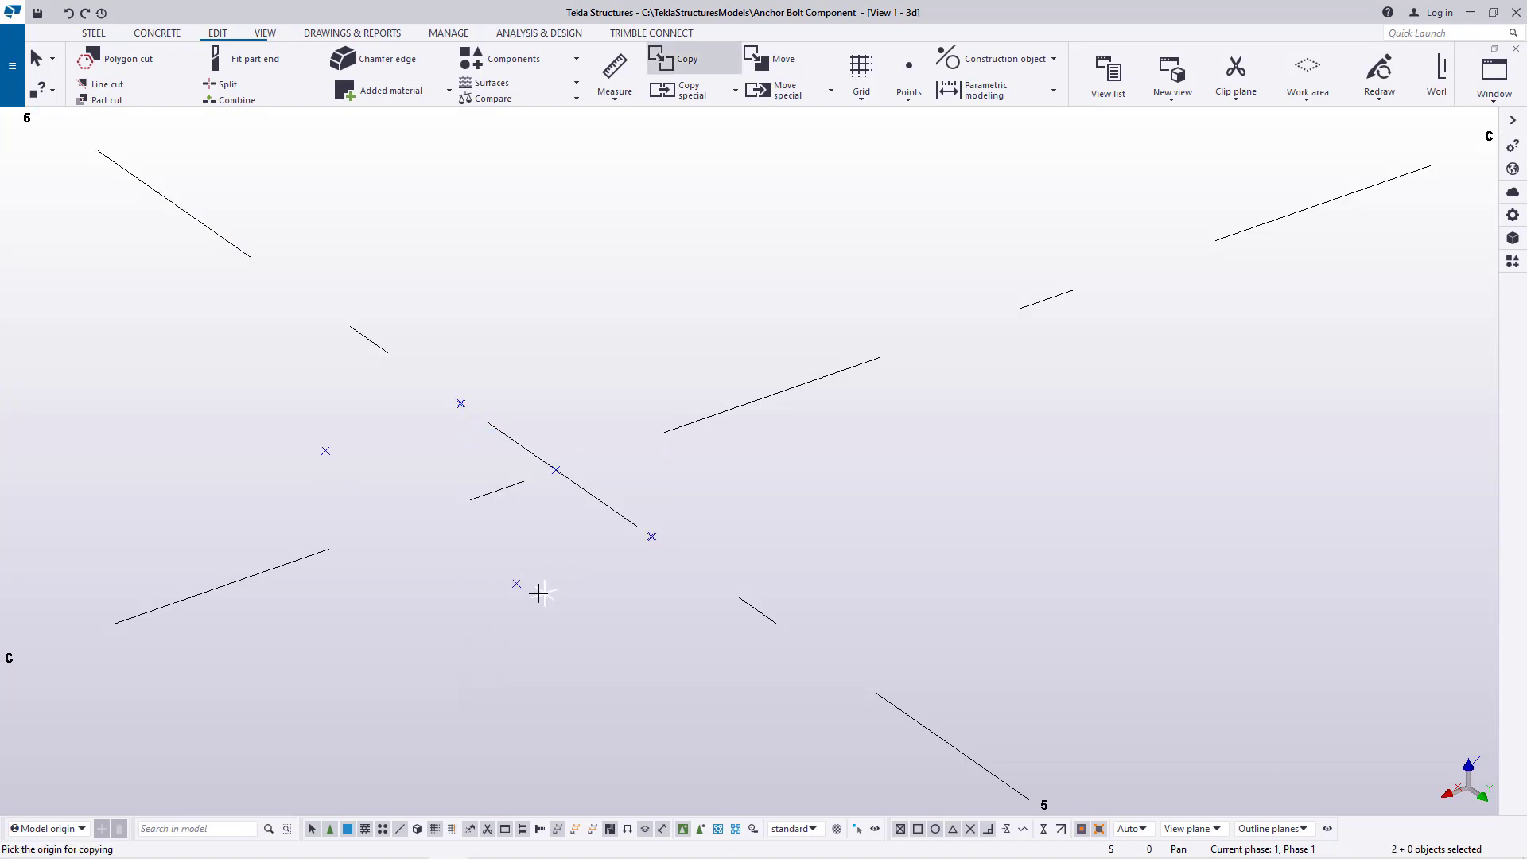
{"action": "left_click", "coordinate": [516, 584]}
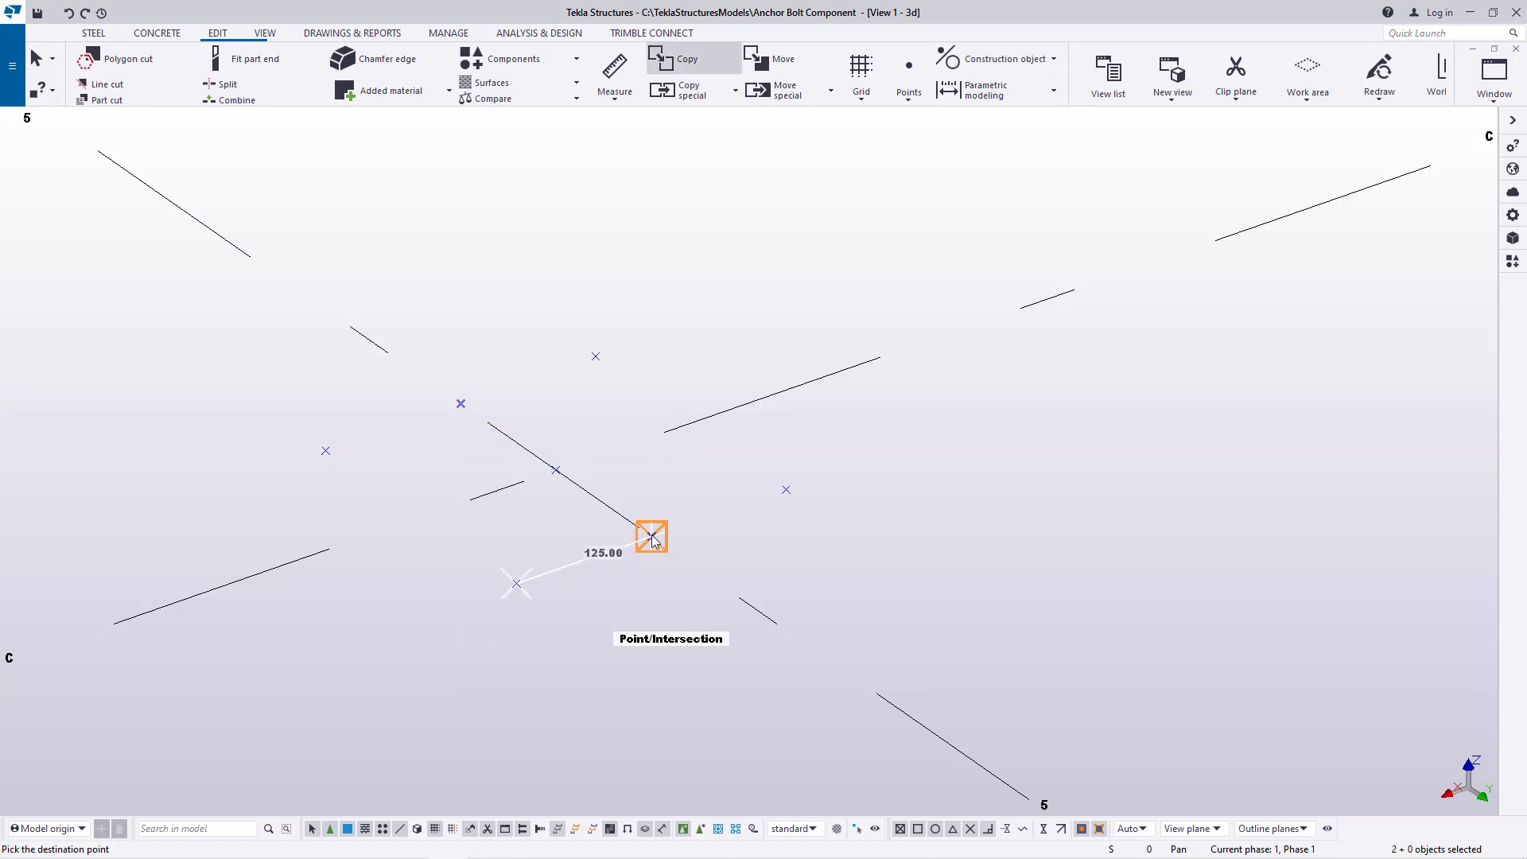
{"action": "left_click", "coordinate": [652, 537]}
{"action": "right_click", "coordinate": [777, 315]}
{"action": "left_click", "coordinate": [808, 311]}
{"action": "right_click", "coordinate": [717, 274]}
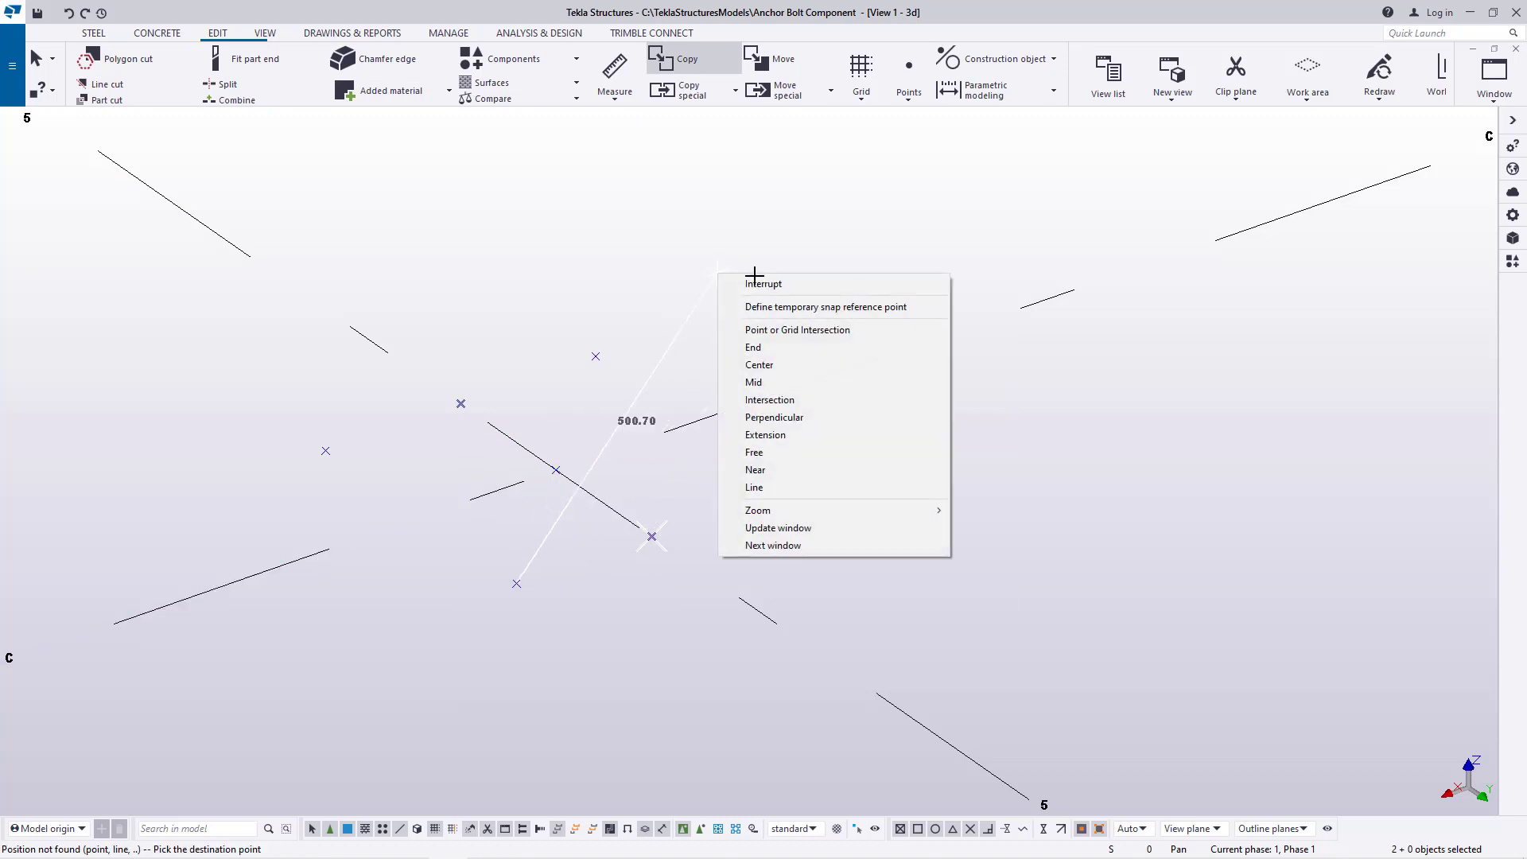
{"action": "left_click", "coordinate": [756, 283]}
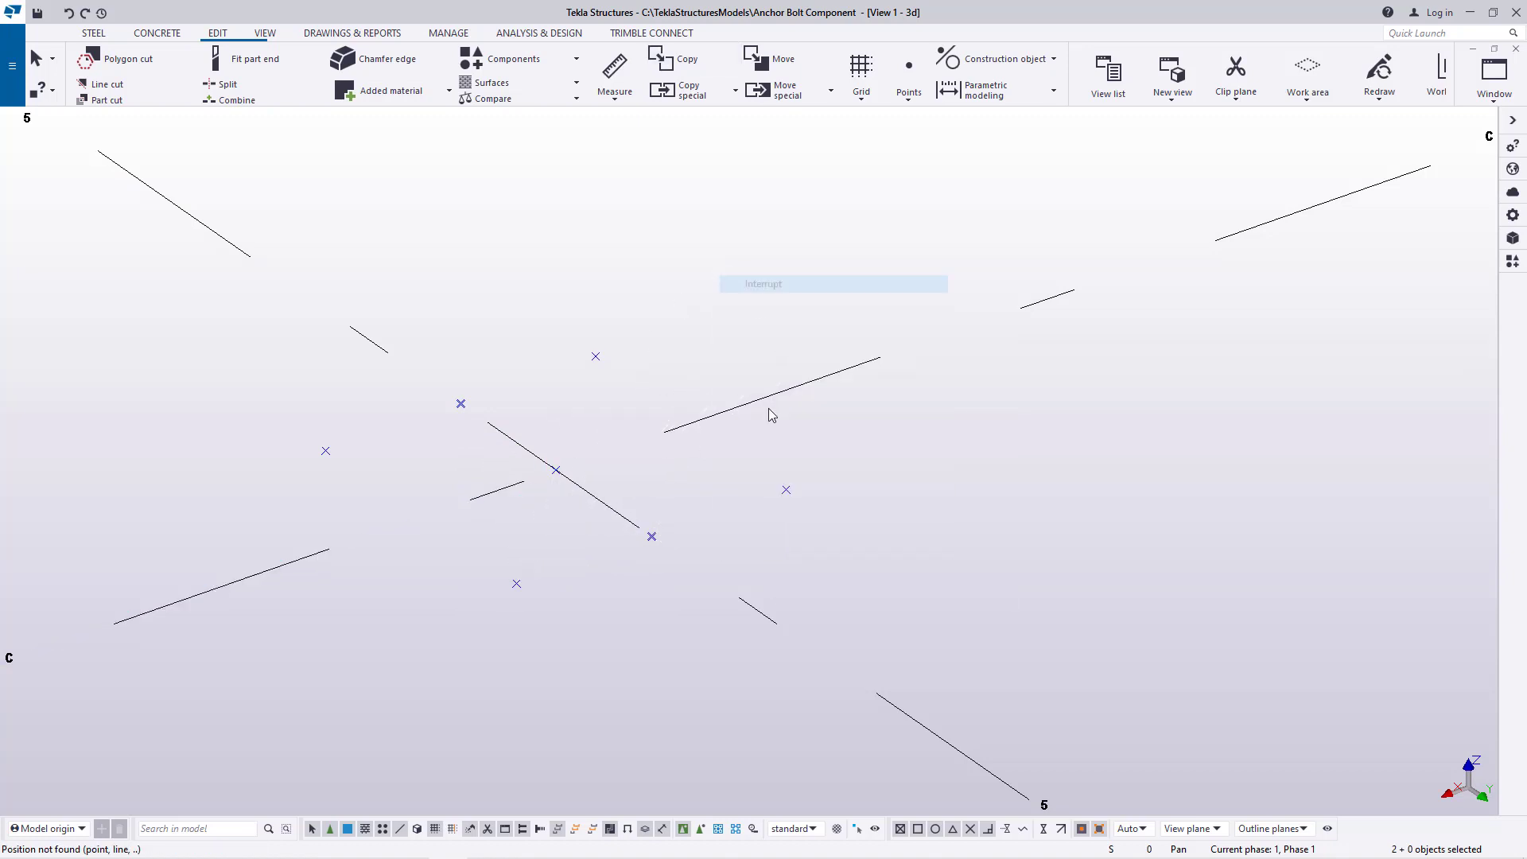
Measure the distance between the two corner points on the positive-Y side without placing a dimension
{"action": "left_click", "coordinate": [609, 100]}
{"action": "left_click", "coordinate": [629, 119]}
{"action": "left_click", "coordinate": [786, 490]}
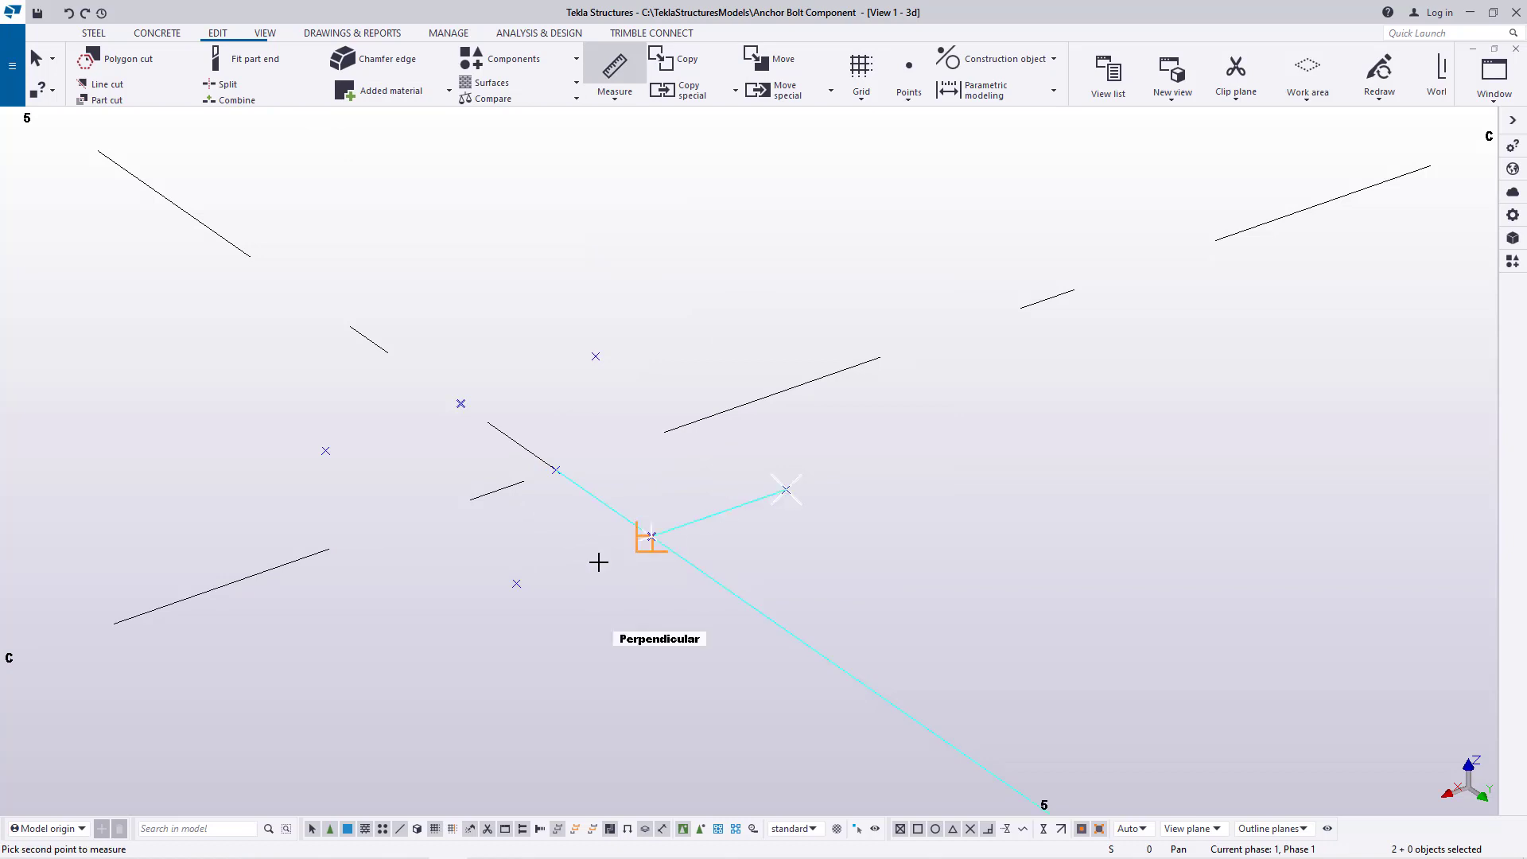
{"action": "left_click", "coordinate": [517, 583]}
{"action": "right_click", "coordinate": [931, 437]}
{"action": "left_click", "coordinate": [968, 450]}
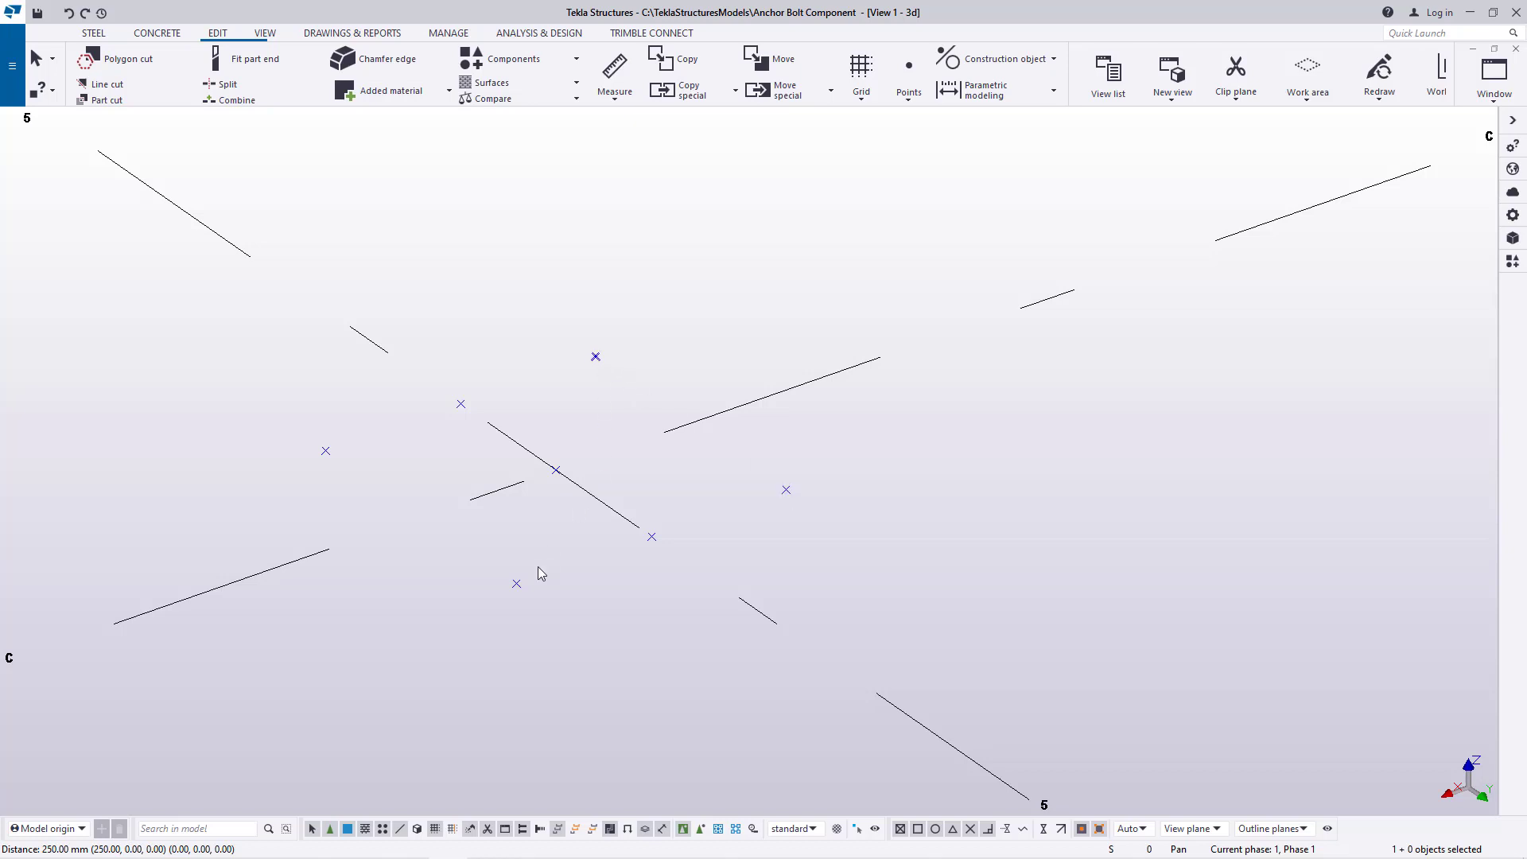
Copy all corner points except the positive-X, positive-Y one linearly by dX 0, dY 0 and dZ 500, and end the command
{"action": "left_click", "coordinate": [517, 583], "text": "ctrl"}
{"action": "left_click", "coordinate": [325, 451], "text": "ctrl"}
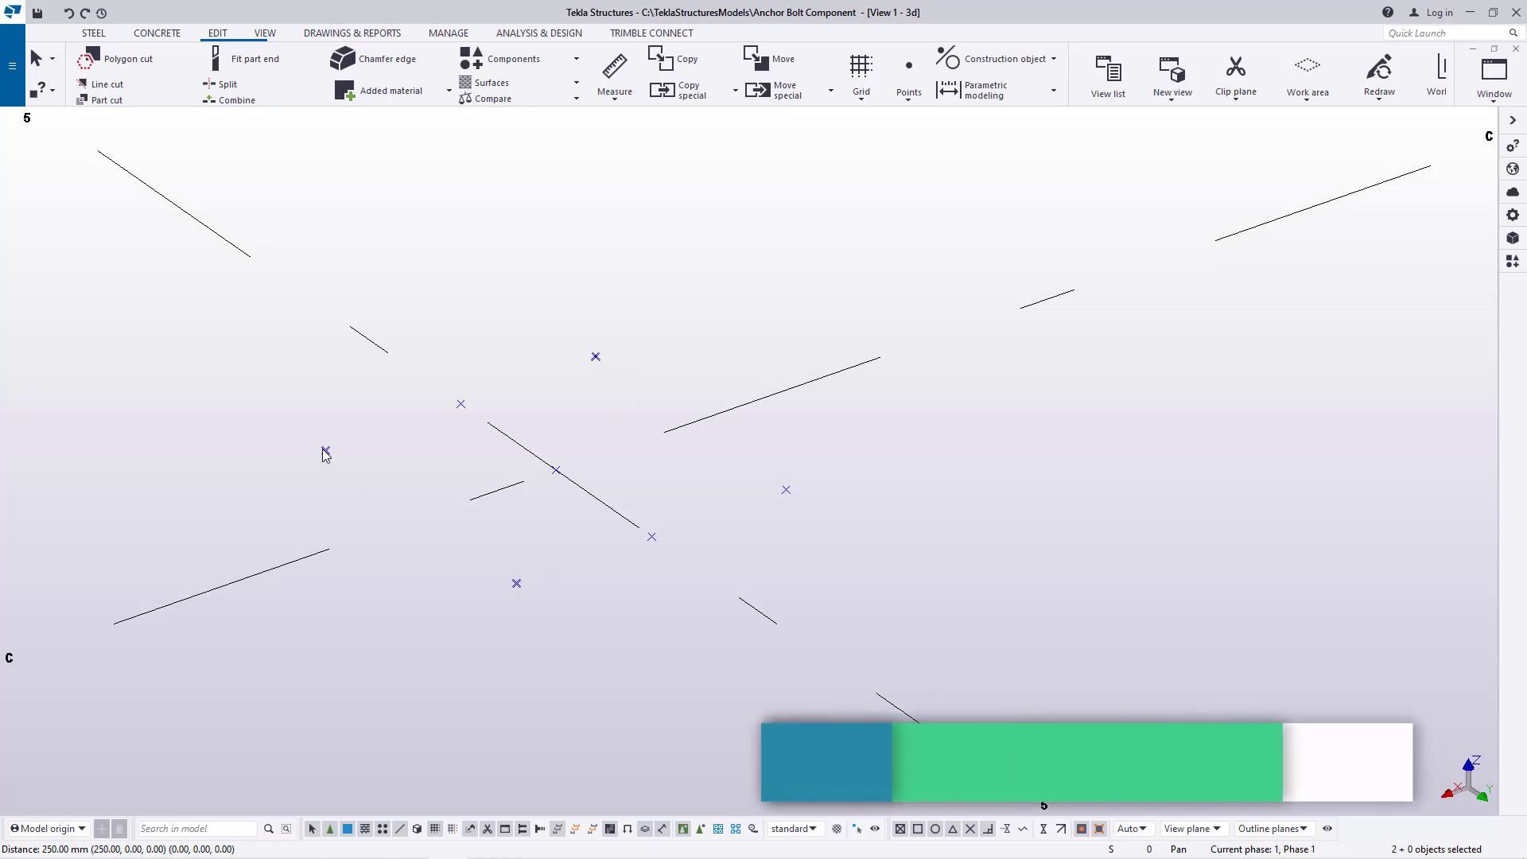
{"action": "left_click", "coordinate": [786, 489], "text": "ctrl"}
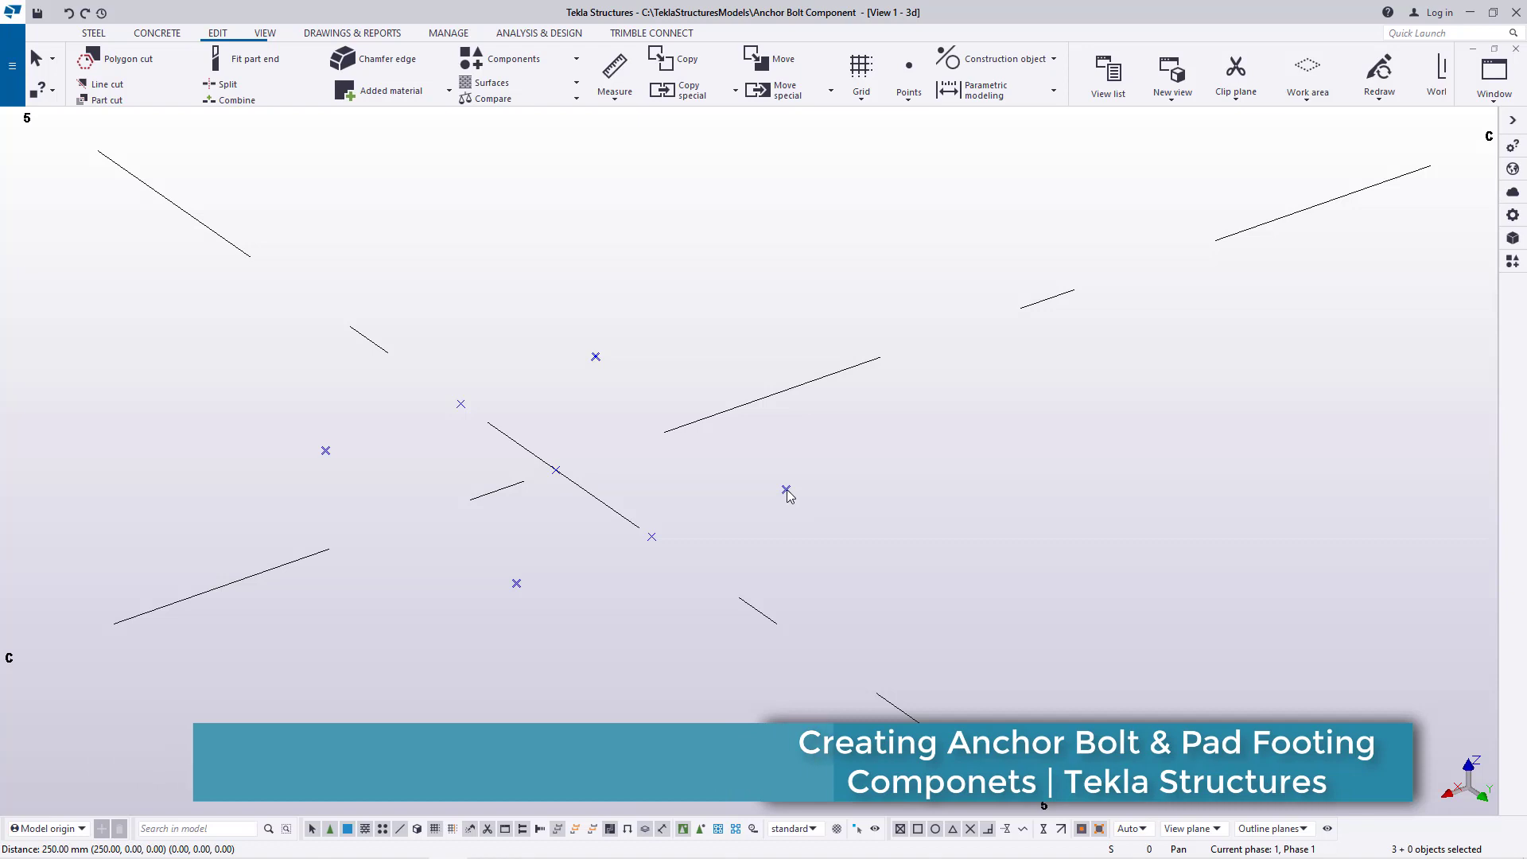
{"action": "left_click", "coordinate": [517, 585], "text": "ctrl"}
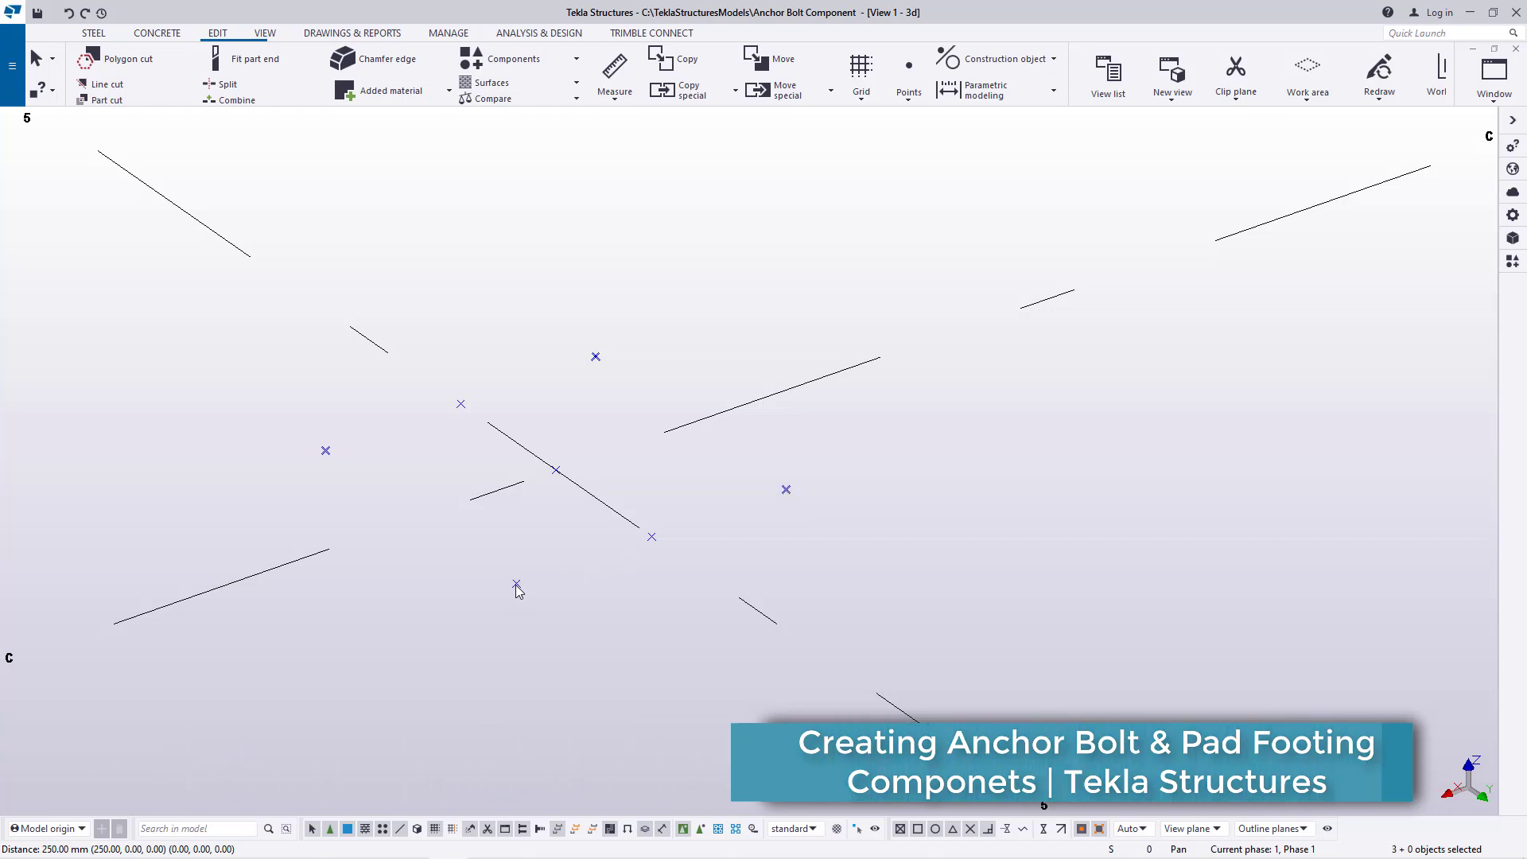
{"action": "right_click", "coordinate": [516, 586]}
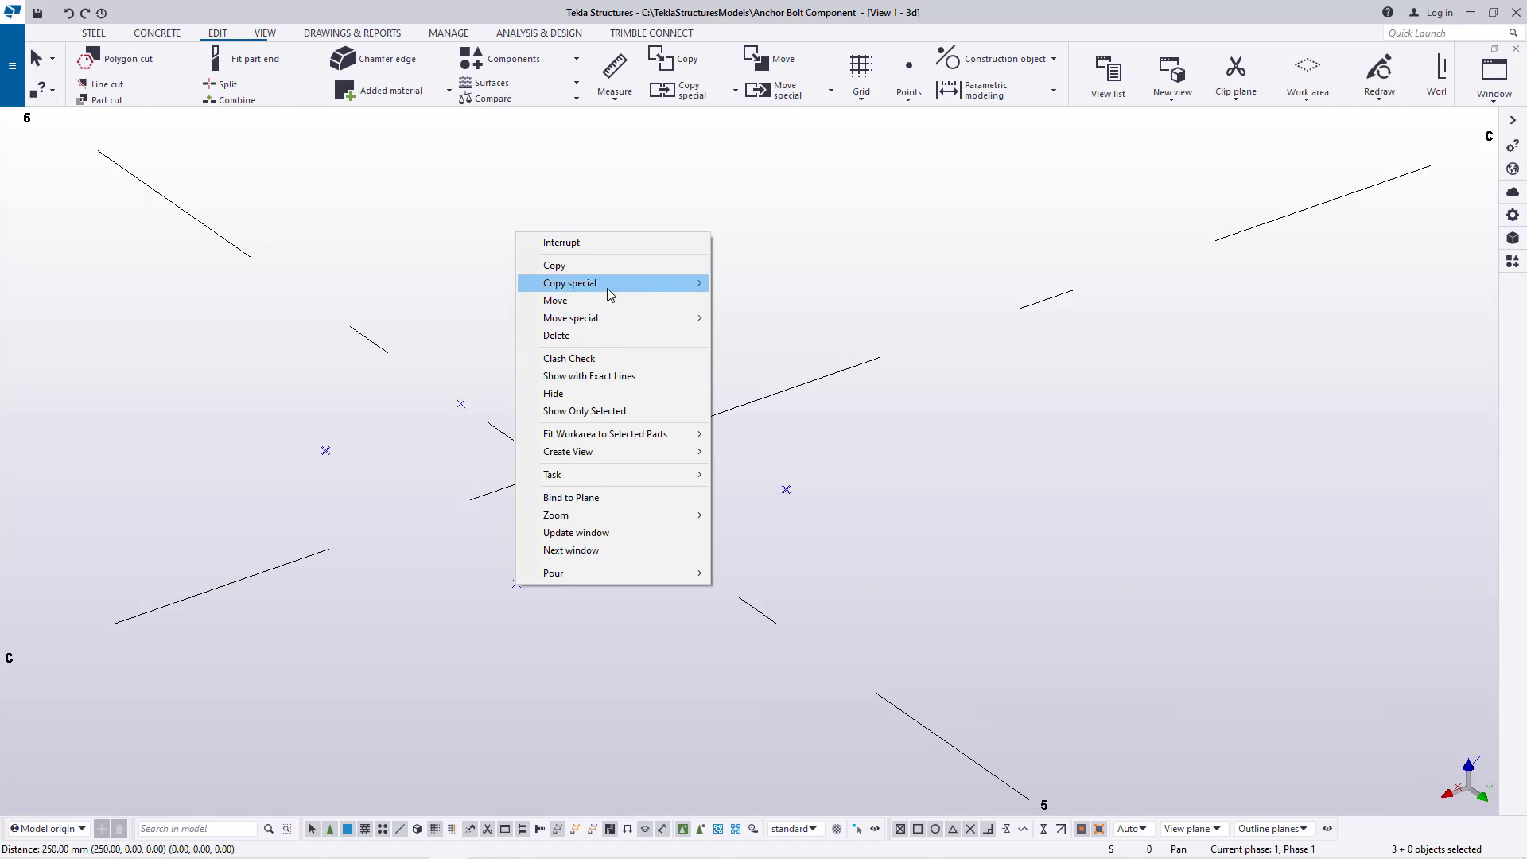
{"action": "mouse_move", "coordinate": [607, 288]}
{"action": "left_click", "coordinate": [755, 283]}
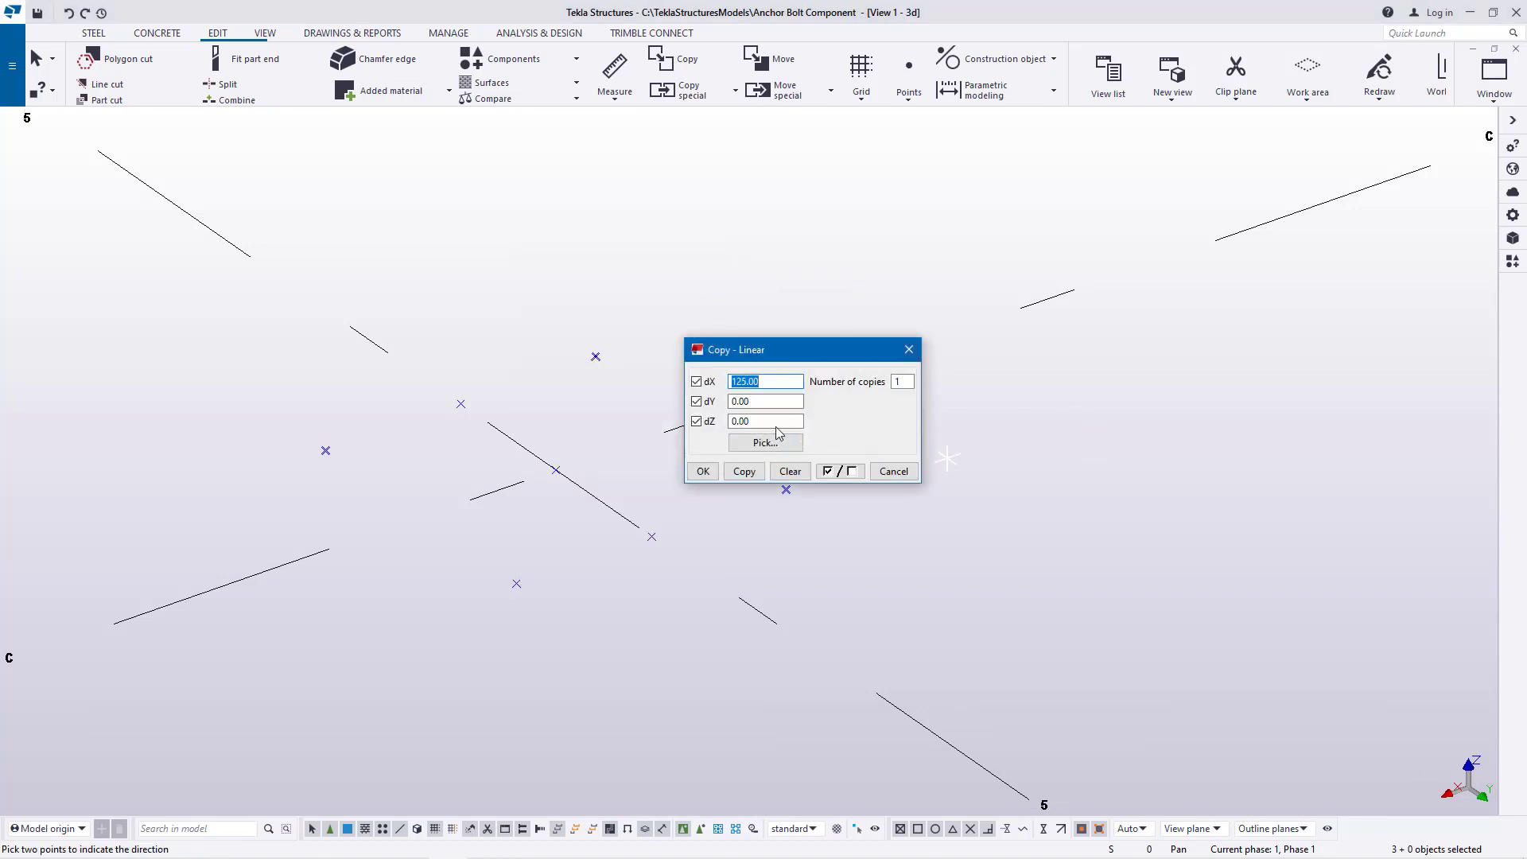
{"action": "type", "text": "0"}
{"action": "left_click_drag", "start_coordinate": [755, 423], "coordinate": [712, 428]}
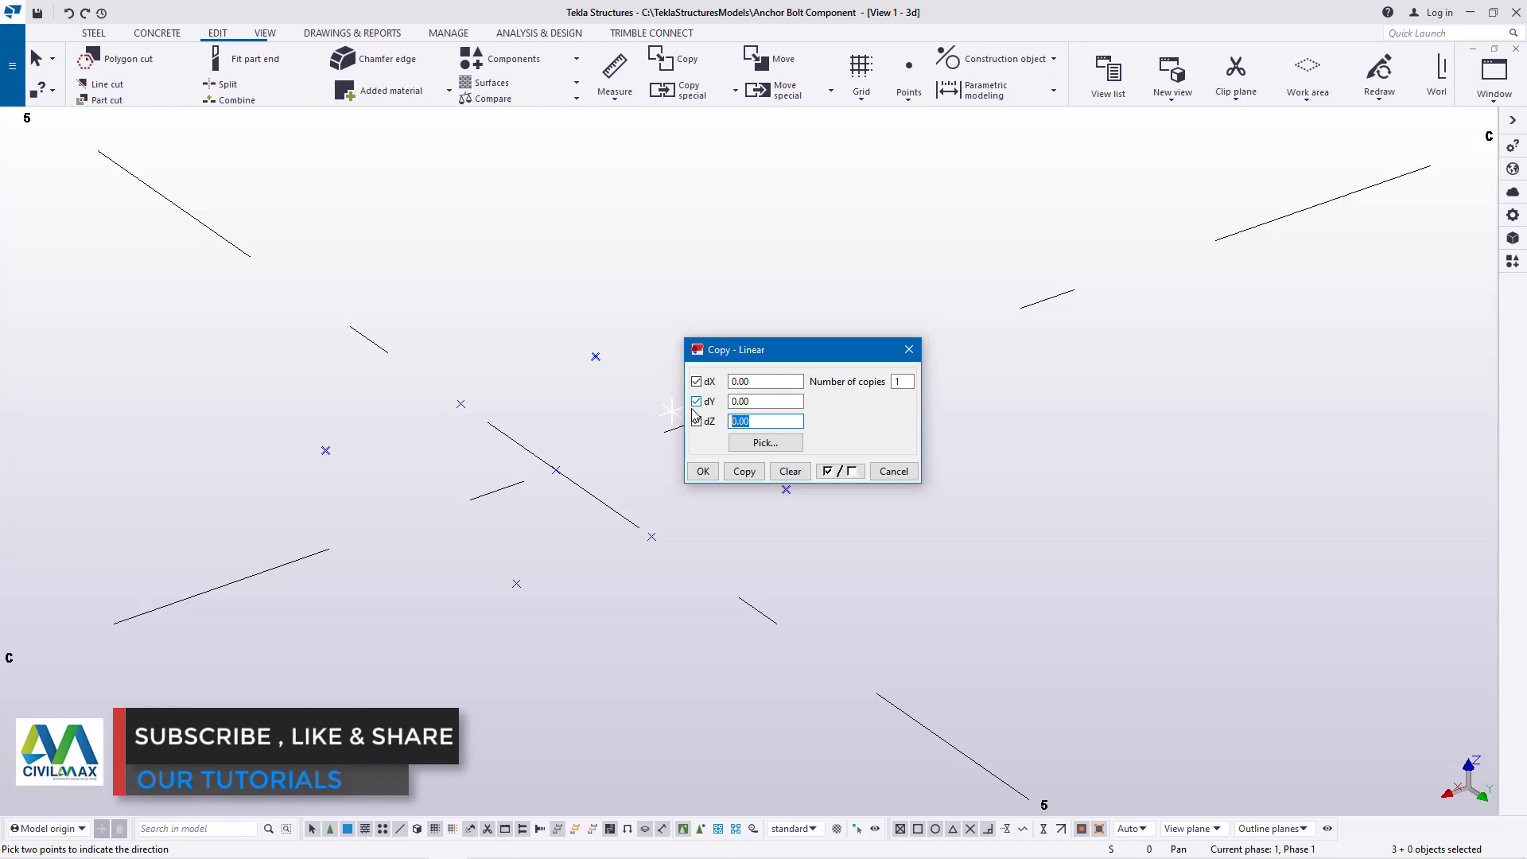
{"action": "type", "text": "500"}
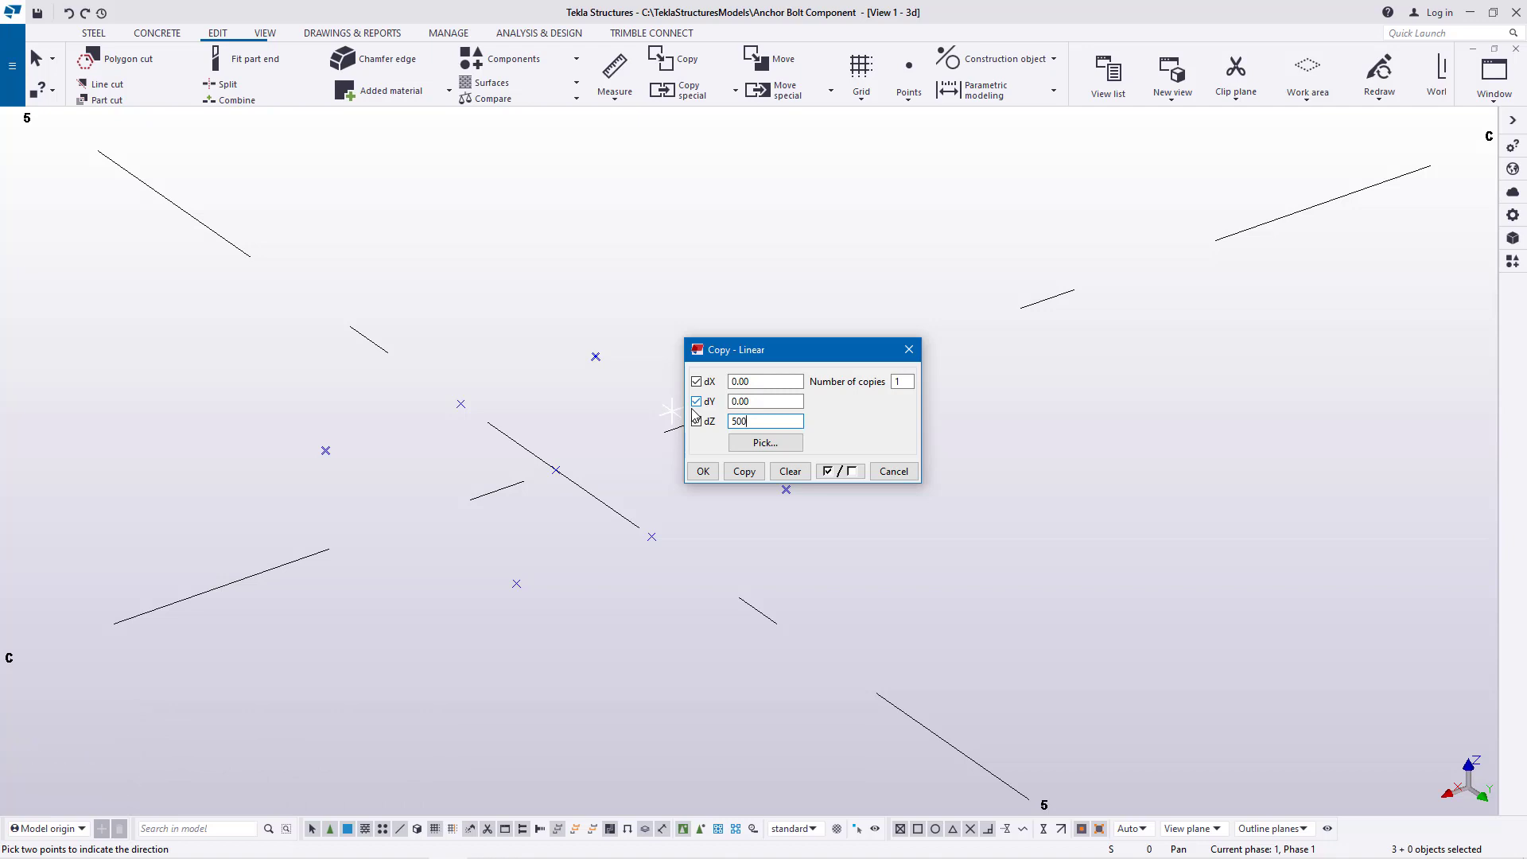
{"action": "left_click", "coordinate": [743, 475]}
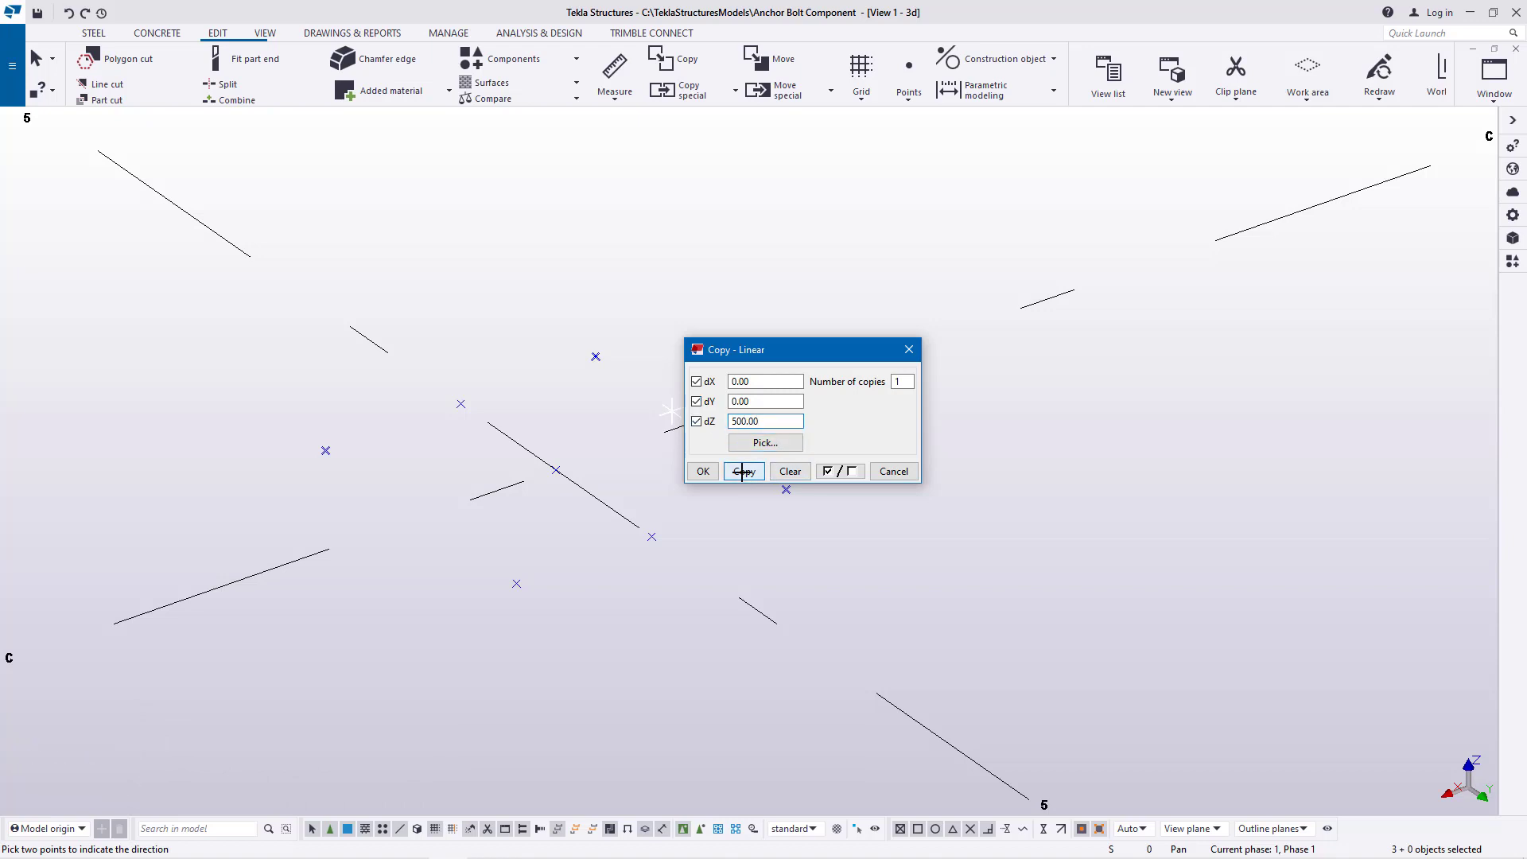
{"action": "left_click", "coordinate": [696, 477]}
{"action": "right_click", "coordinate": [806, 250]}
{"action": "left_click", "coordinate": [849, 261]}
Copy the raised negative-X, positive-Y point to the missing fourth upper corner, using the raised negative-Y points as origin and destination
{"action": "scroll", "coordinate": [666, 559], "scroll_direction": "down", "scroll_amount": 5}
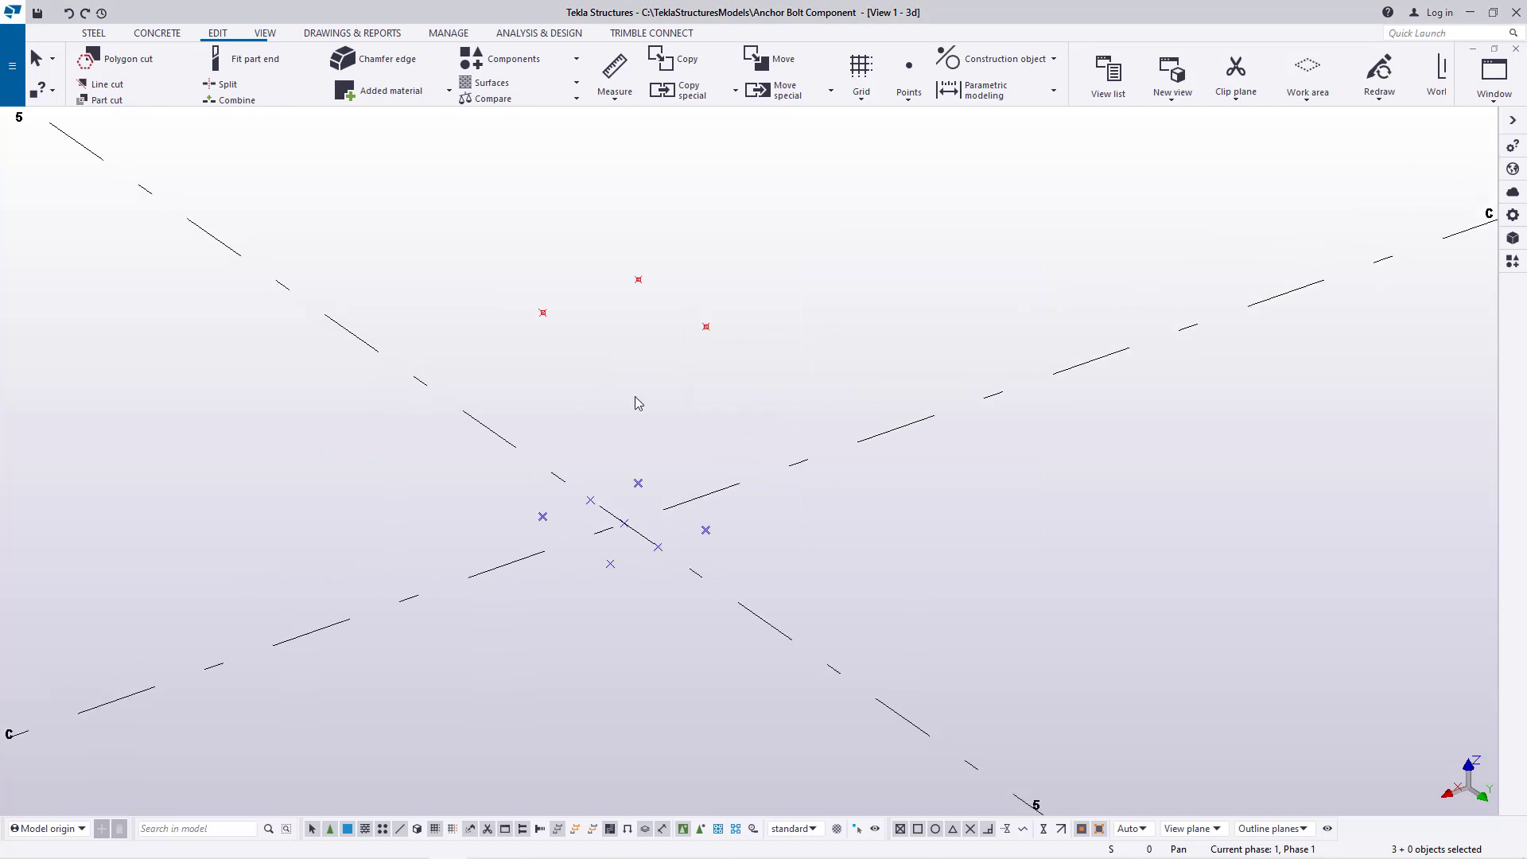
{"action": "scroll", "coordinate": [712, 342], "scroll_direction": "up", "scroll_amount": 2}
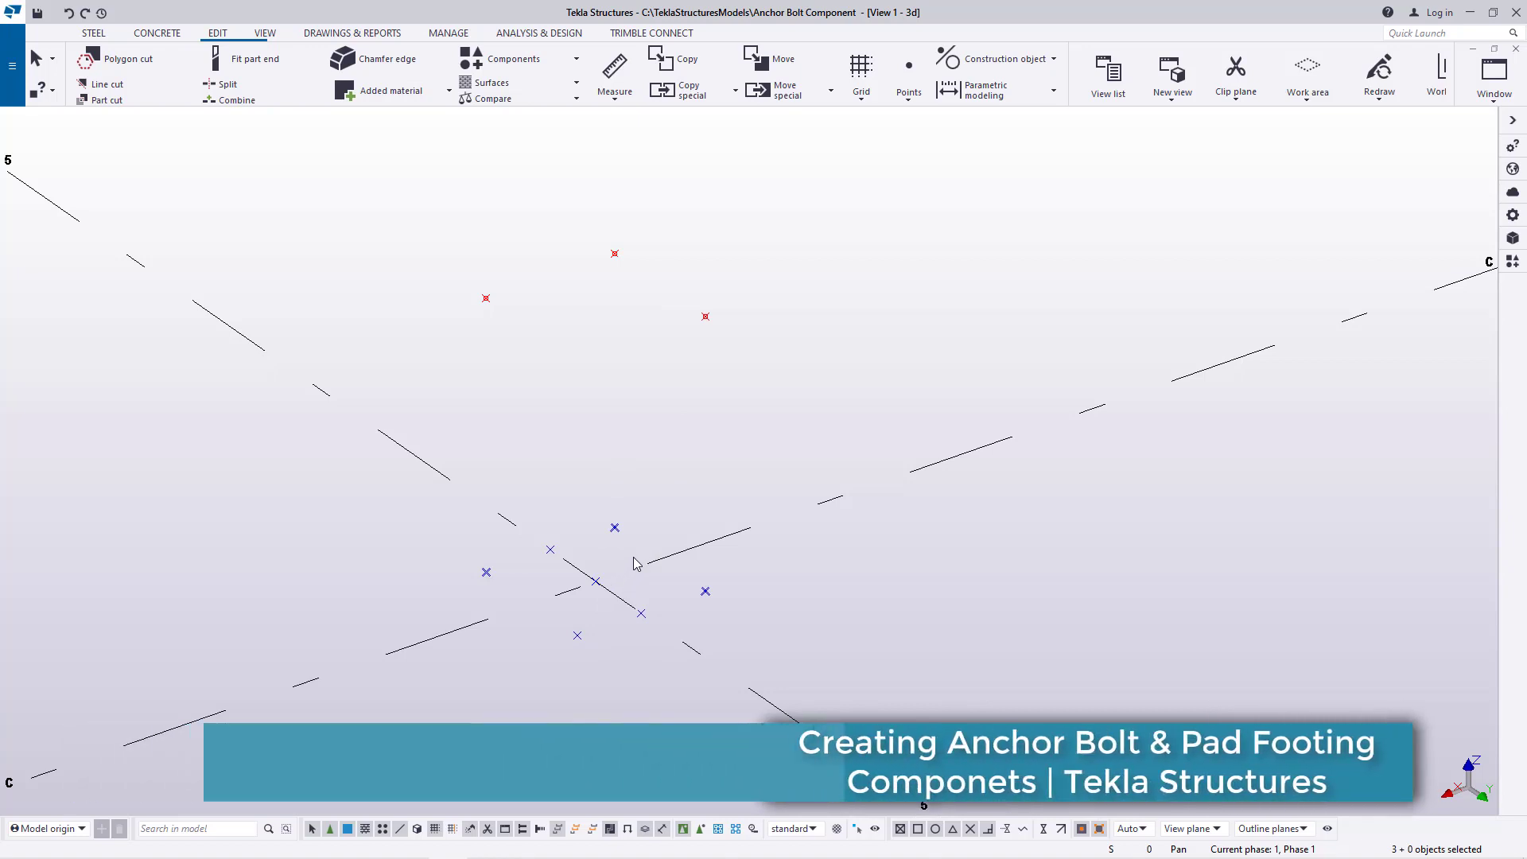
{"action": "left_click", "coordinate": [705, 318]}
{"action": "right_click", "coordinate": [706, 319]}
{"action": "left_click", "coordinate": [761, 393]}
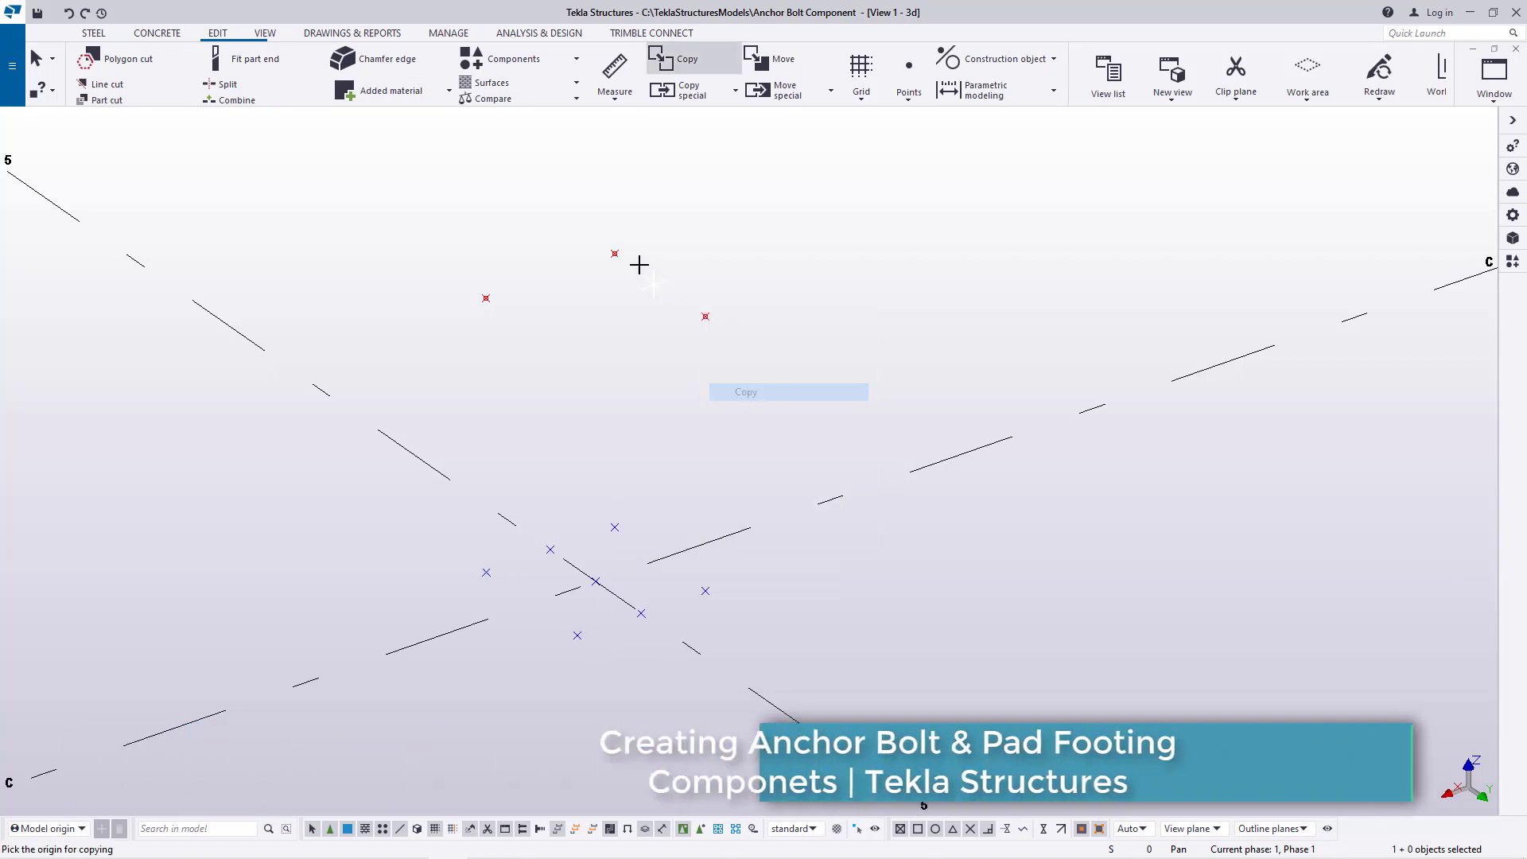
{"action": "left_click", "coordinate": [615, 253]}
{"action": "right_click", "coordinate": [789, 239]}
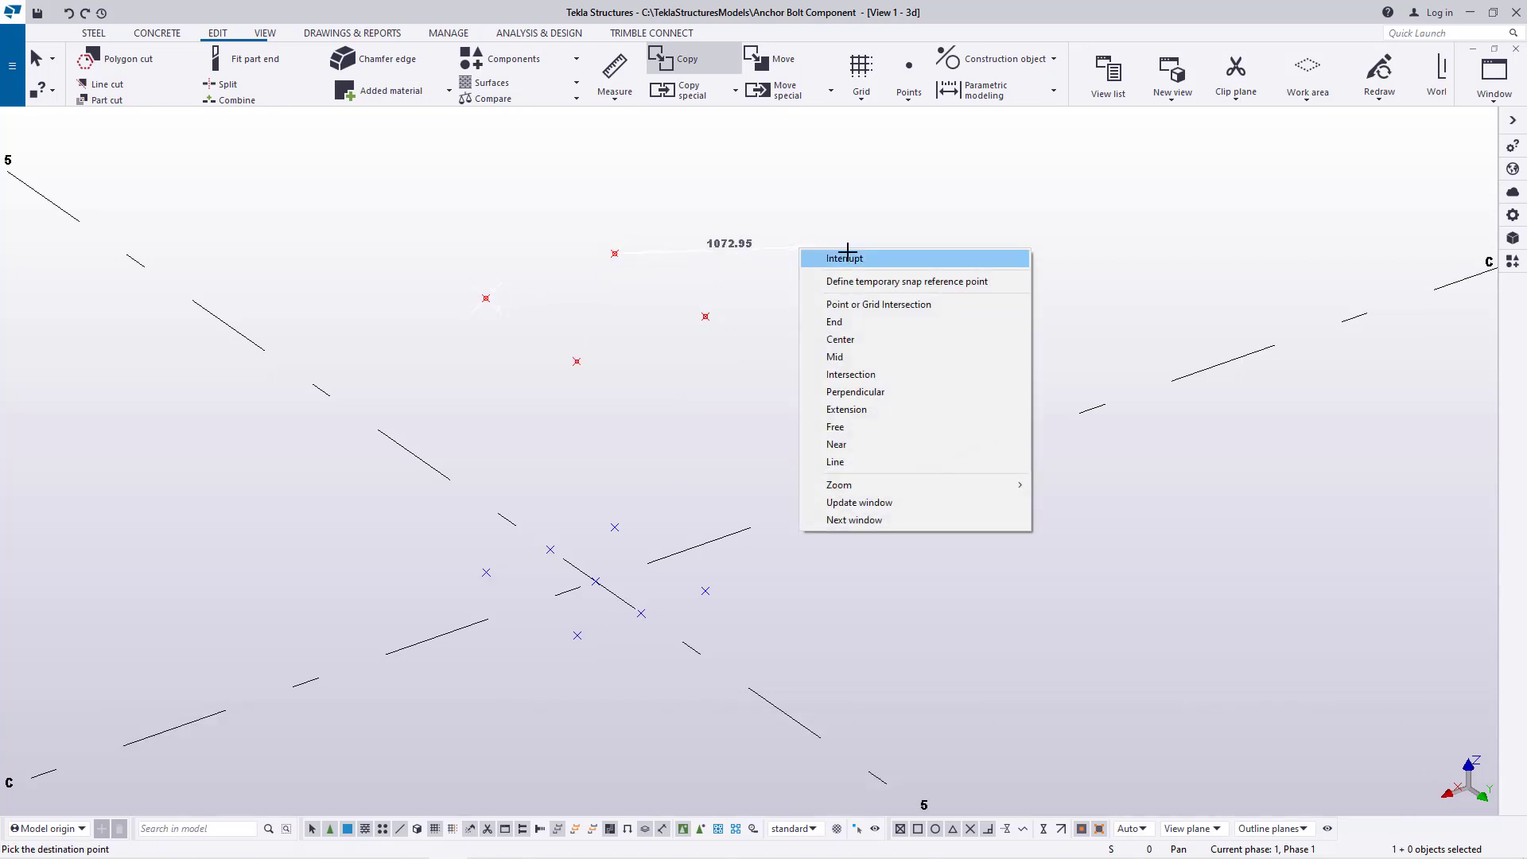
{"action": "left_click", "coordinate": [831, 249]}
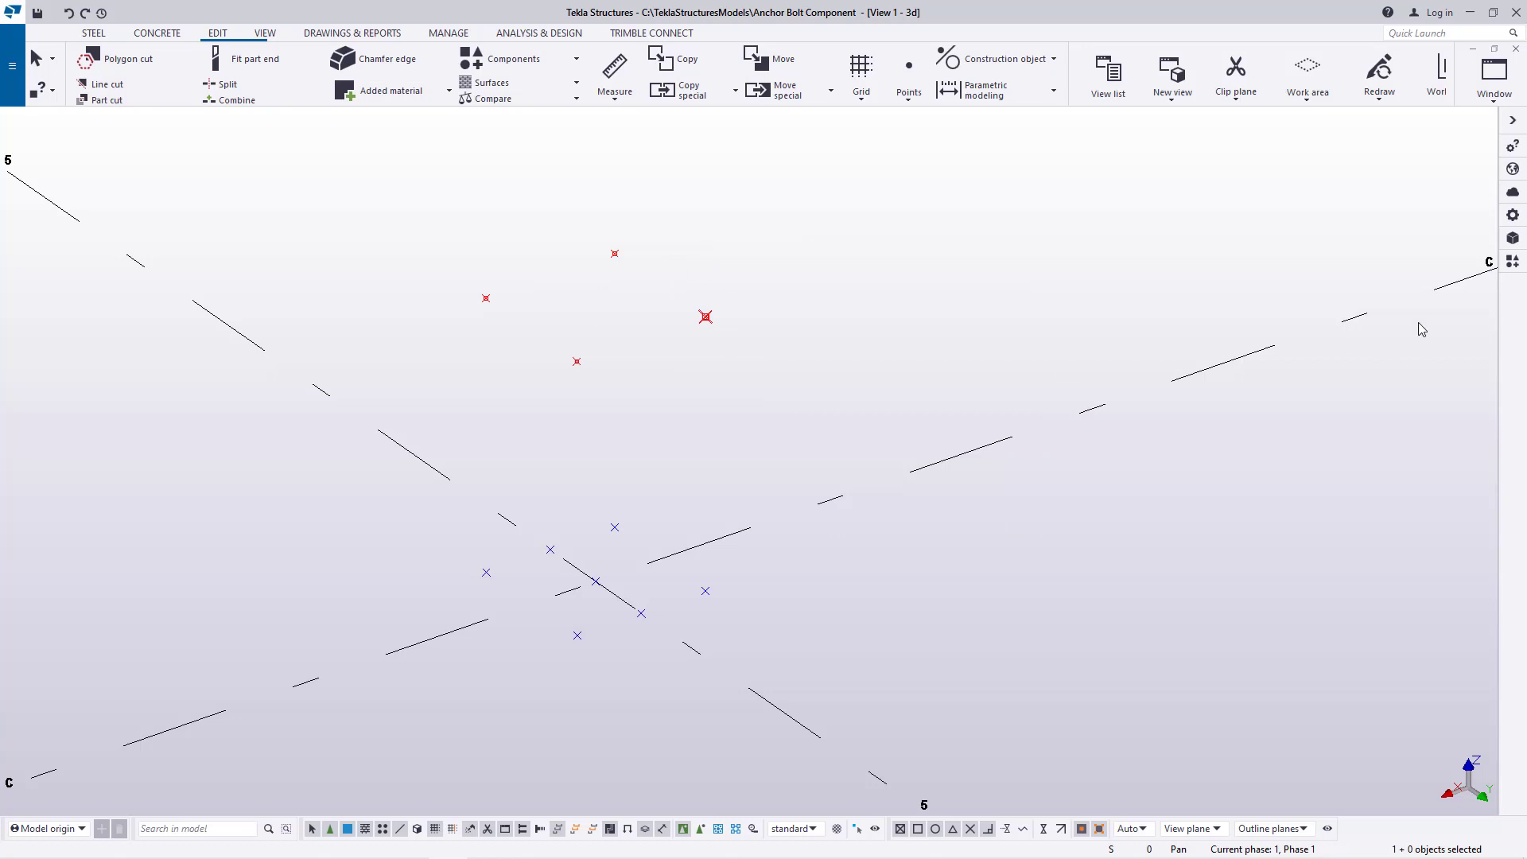
Open the Applications & components catalog and browse its Ungrouped items and Recent groups for an anchor component
{"action": "left_click", "coordinate": [1513, 262]}
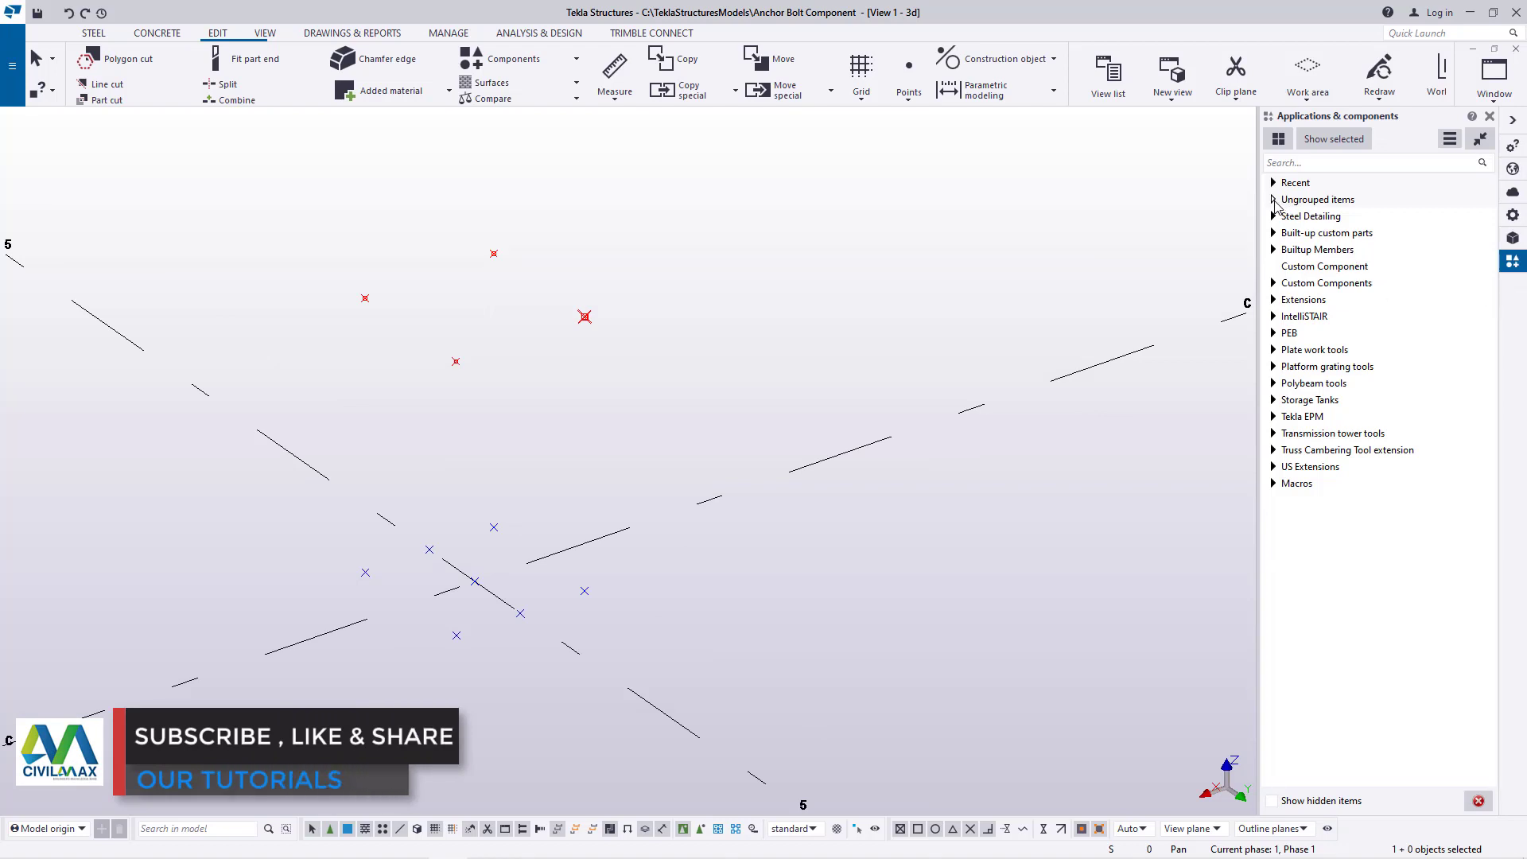
{"action": "left_click", "coordinate": [1274, 200]}
{"action": "scroll", "coordinate": [1391, 445], "scroll_direction": "down", "scroll_amount": 10}
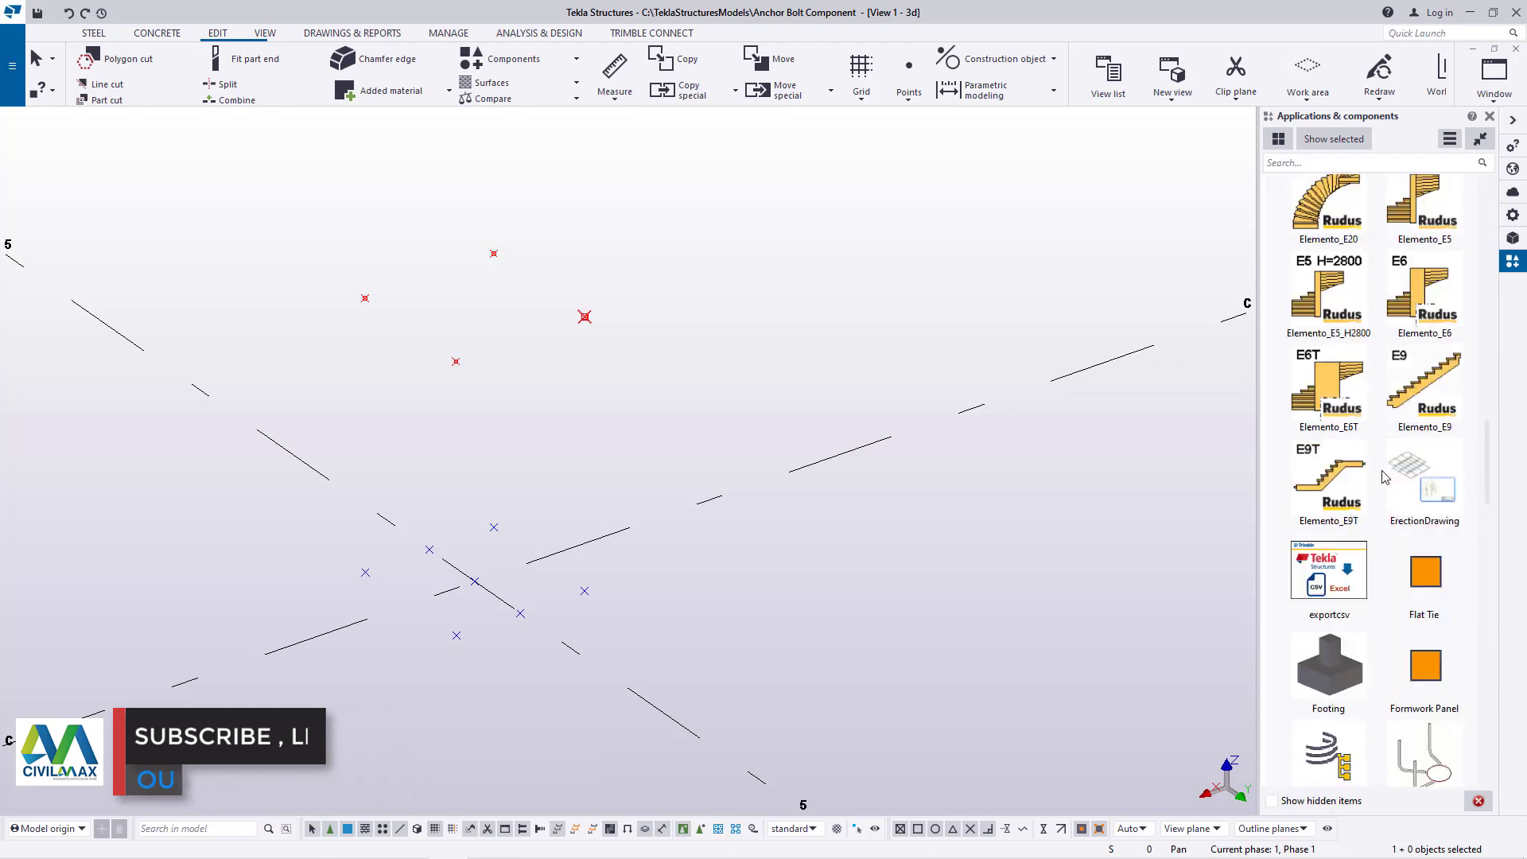
{"action": "scroll", "coordinate": [1385, 478], "scroll_direction": "down", "scroll_amount": 10}
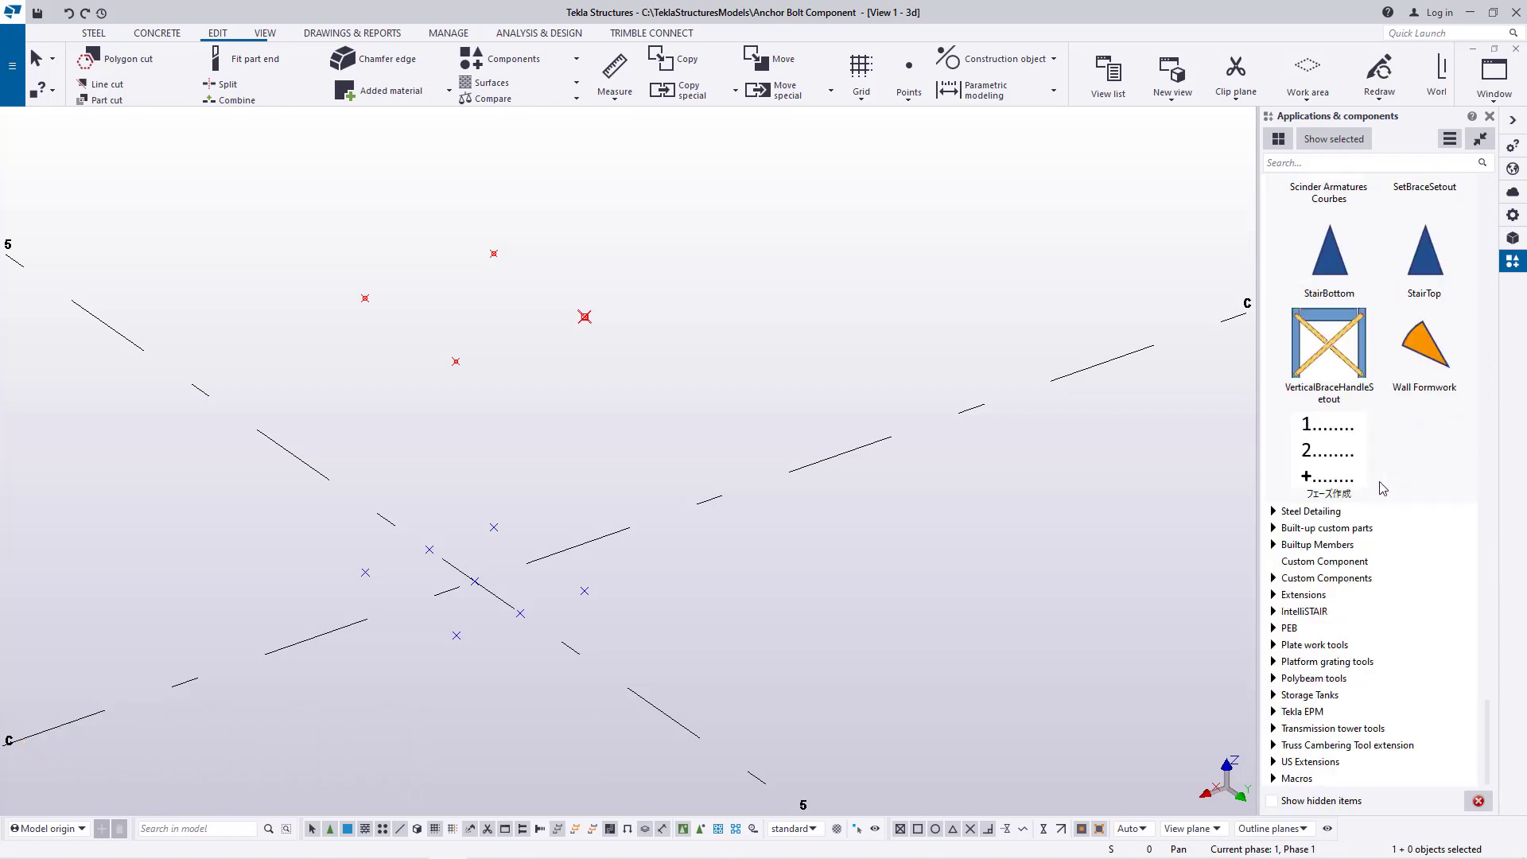
{"action": "scroll", "coordinate": [1384, 488], "scroll_direction": "up", "scroll_amount": 10}
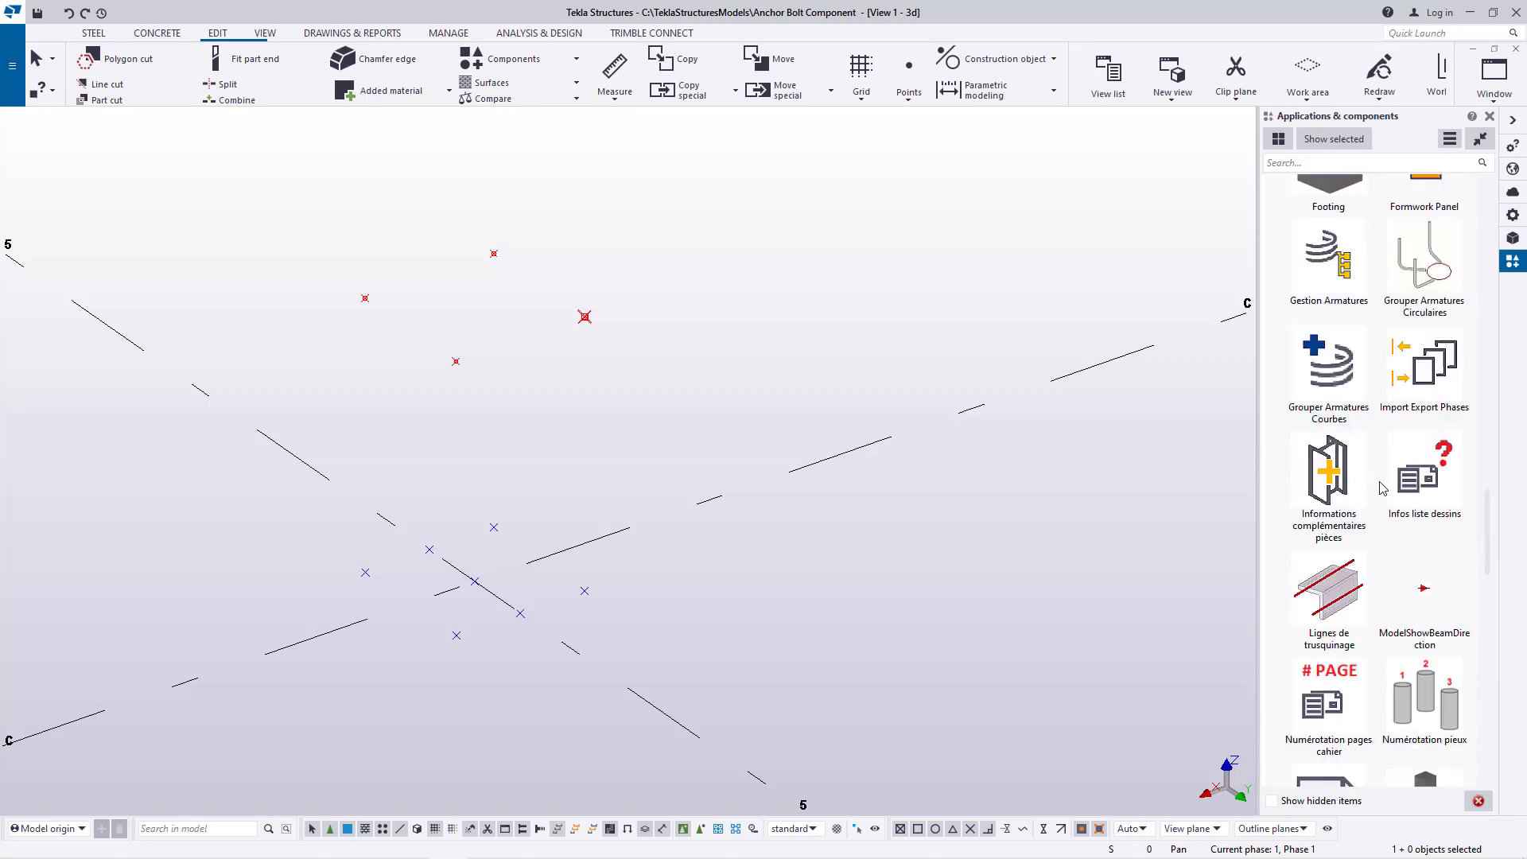
{"action": "scroll", "coordinate": [1382, 489], "scroll_direction": "up", "scroll_amount": 15}
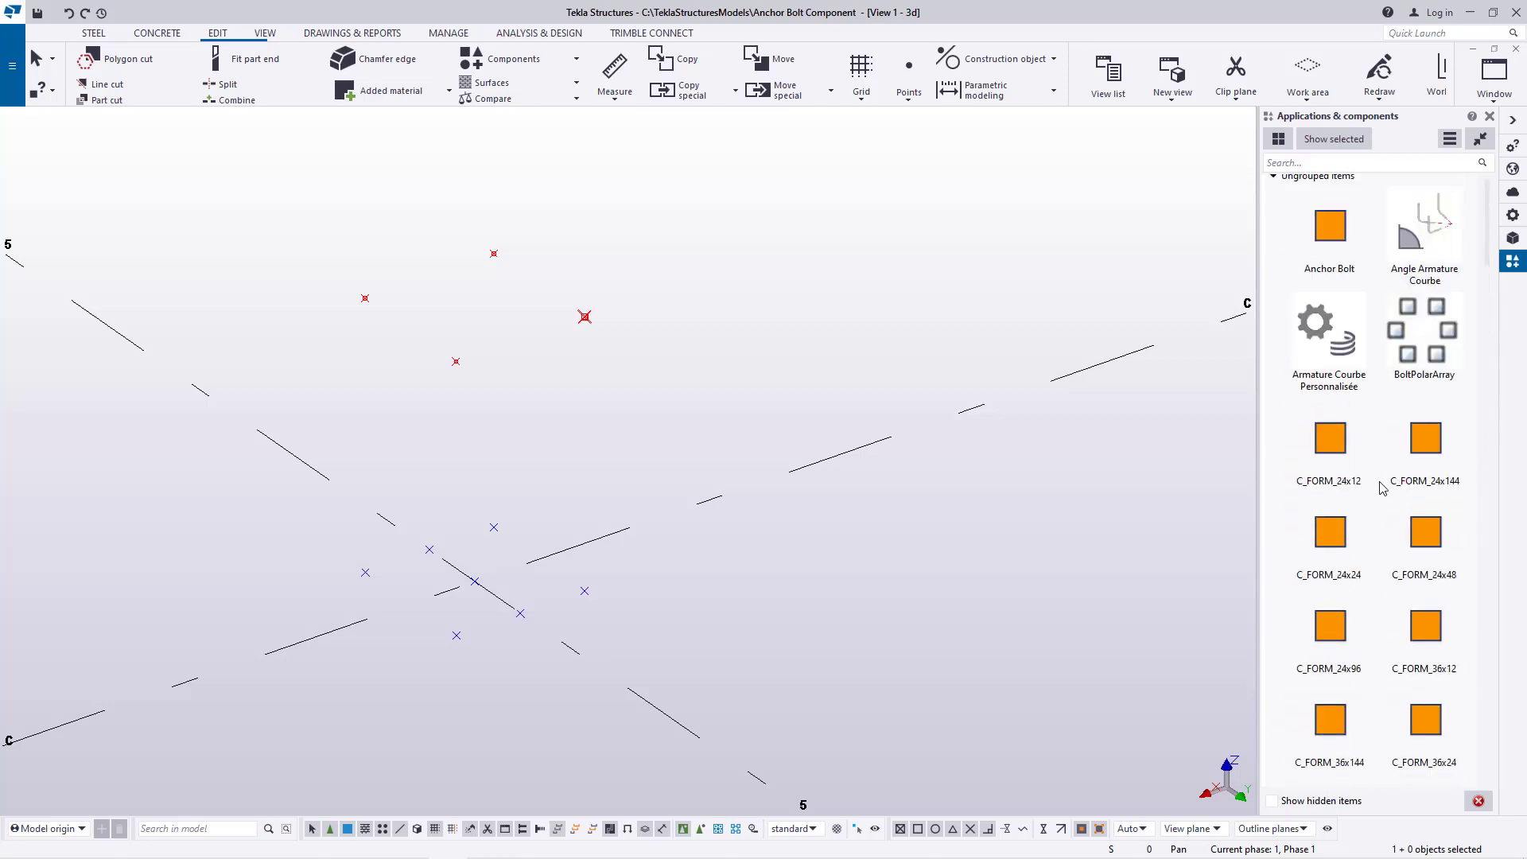
{"action": "left_click", "coordinate": [1273, 184]}
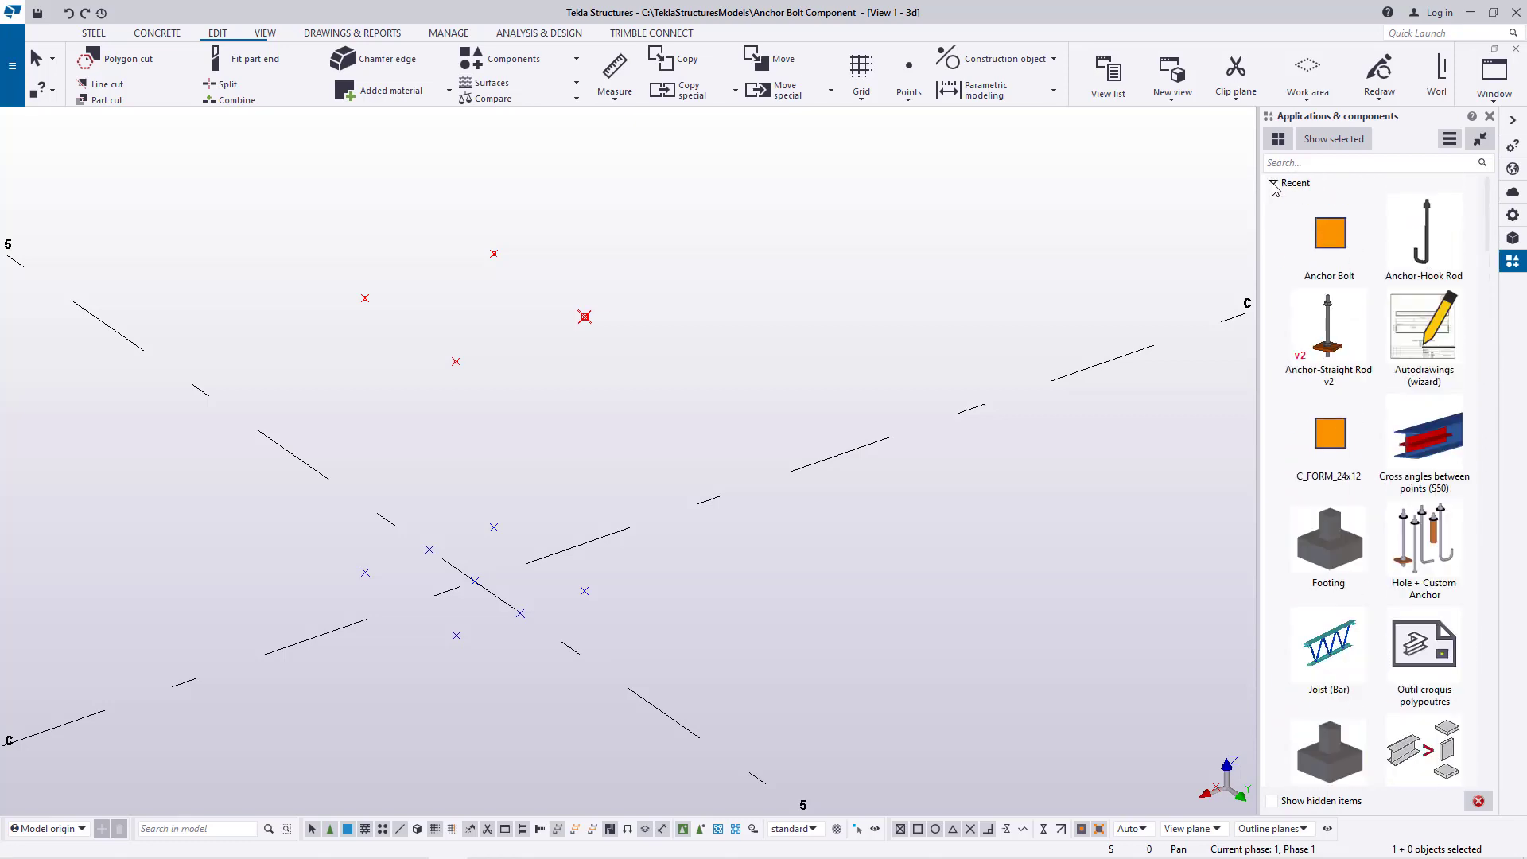
{"action": "scroll", "coordinate": [1397, 429], "scroll_direction": "down", "scroll_amount": 7}
{"action": "scroll", "coordinate": [1398, 472], "scroll_direction": "up", "scroll_amount": 4}
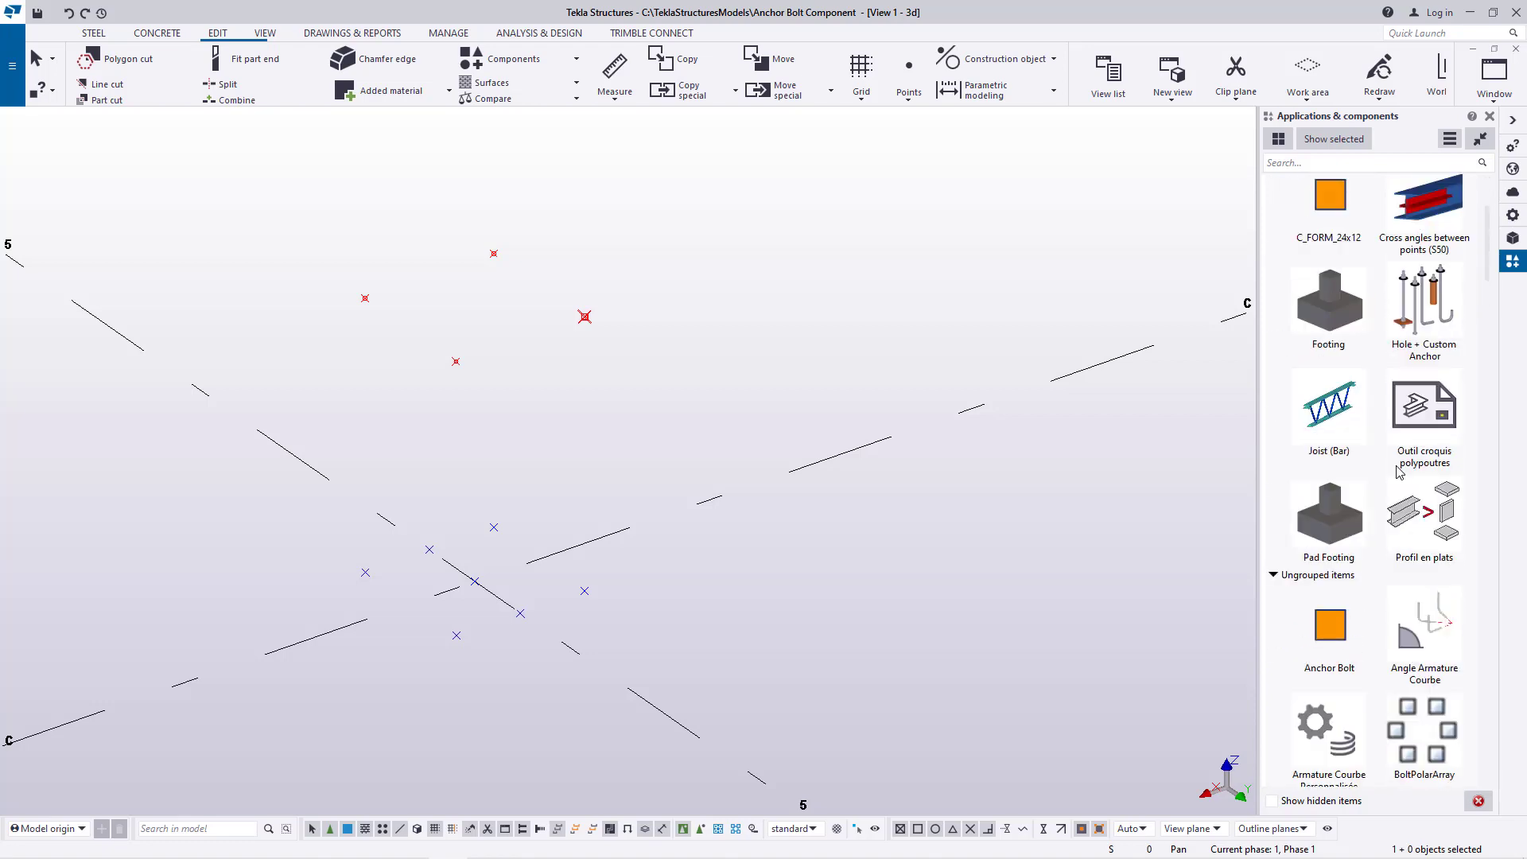
{"action": "scroll", "coordinate": [1428, 478], "scroll_direction": "up", "scroll_amount": 3}
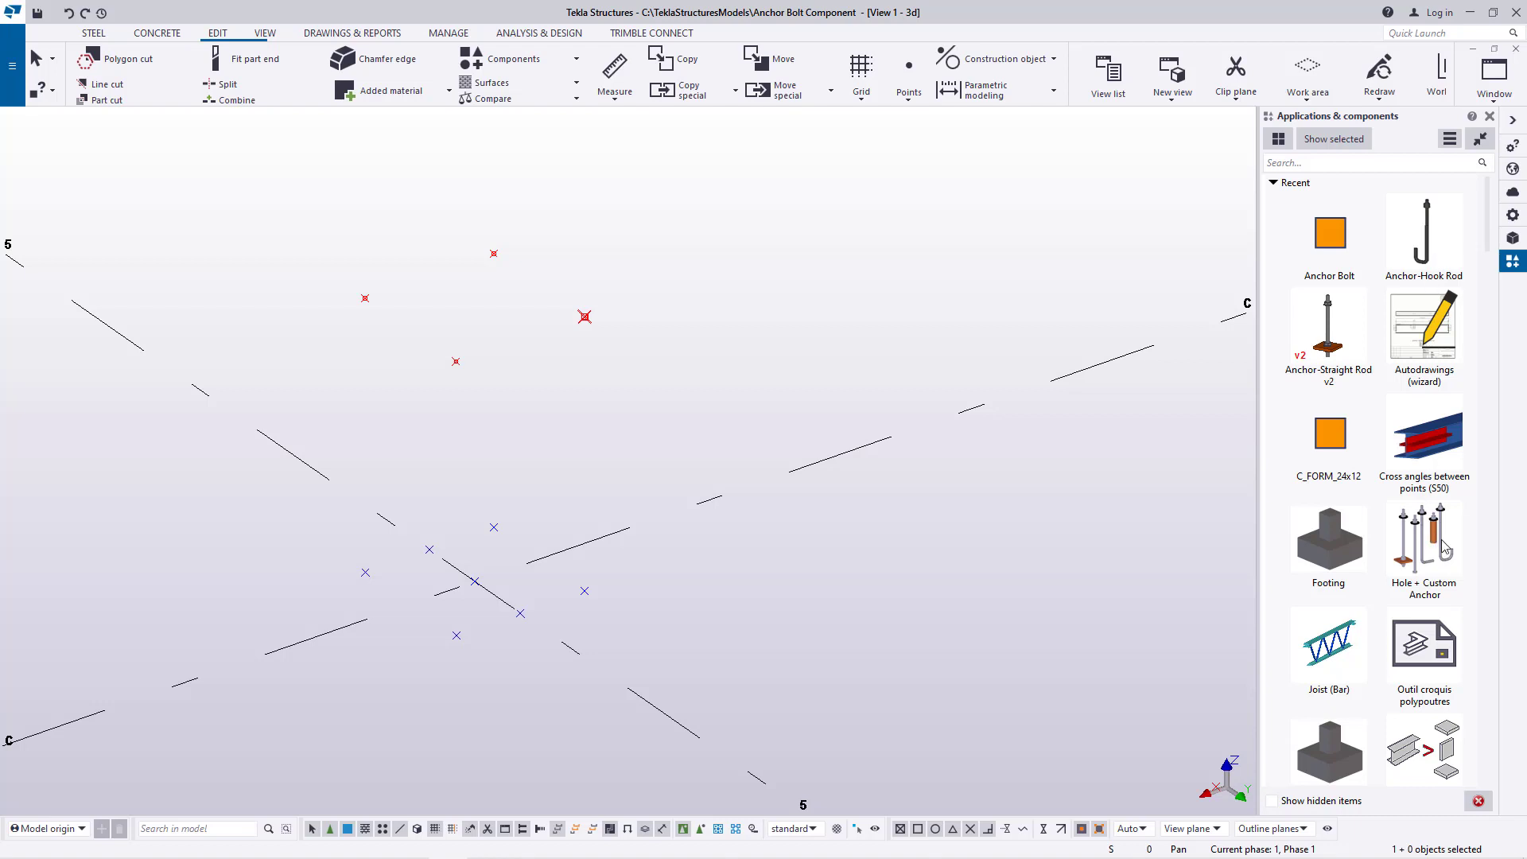
Place an Anchor-Hook Rod with standard properties from the raised to the lower negative-X, positive-Y corner point and close its settings
{"action": "double_click", "coordinate": [1423, 242]}
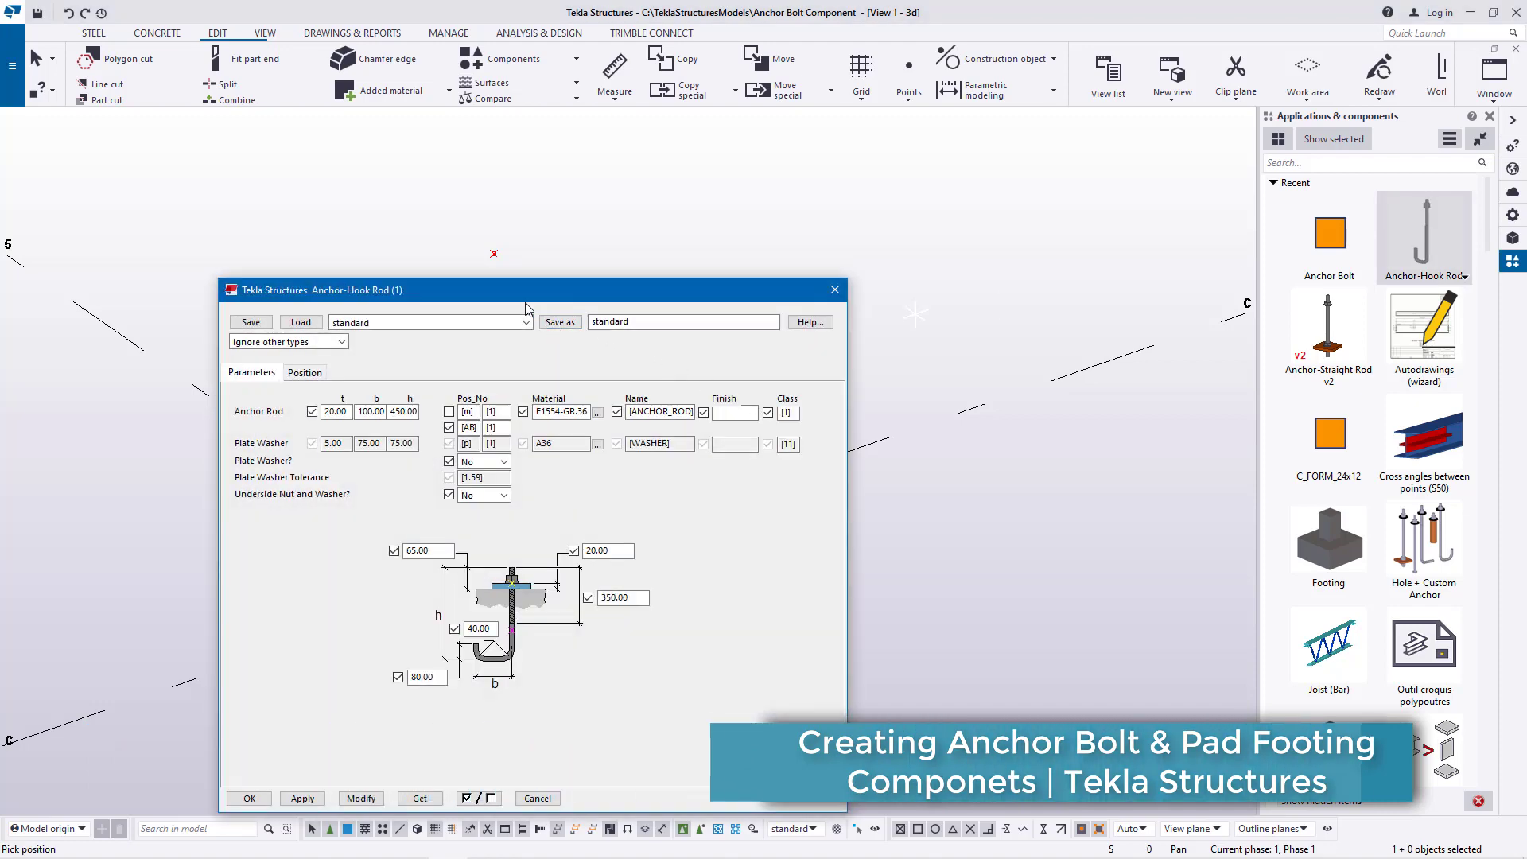
{"action": "left_click_drag", "start_coordinate": [517, 307], "coordinate": [1081, 241]}
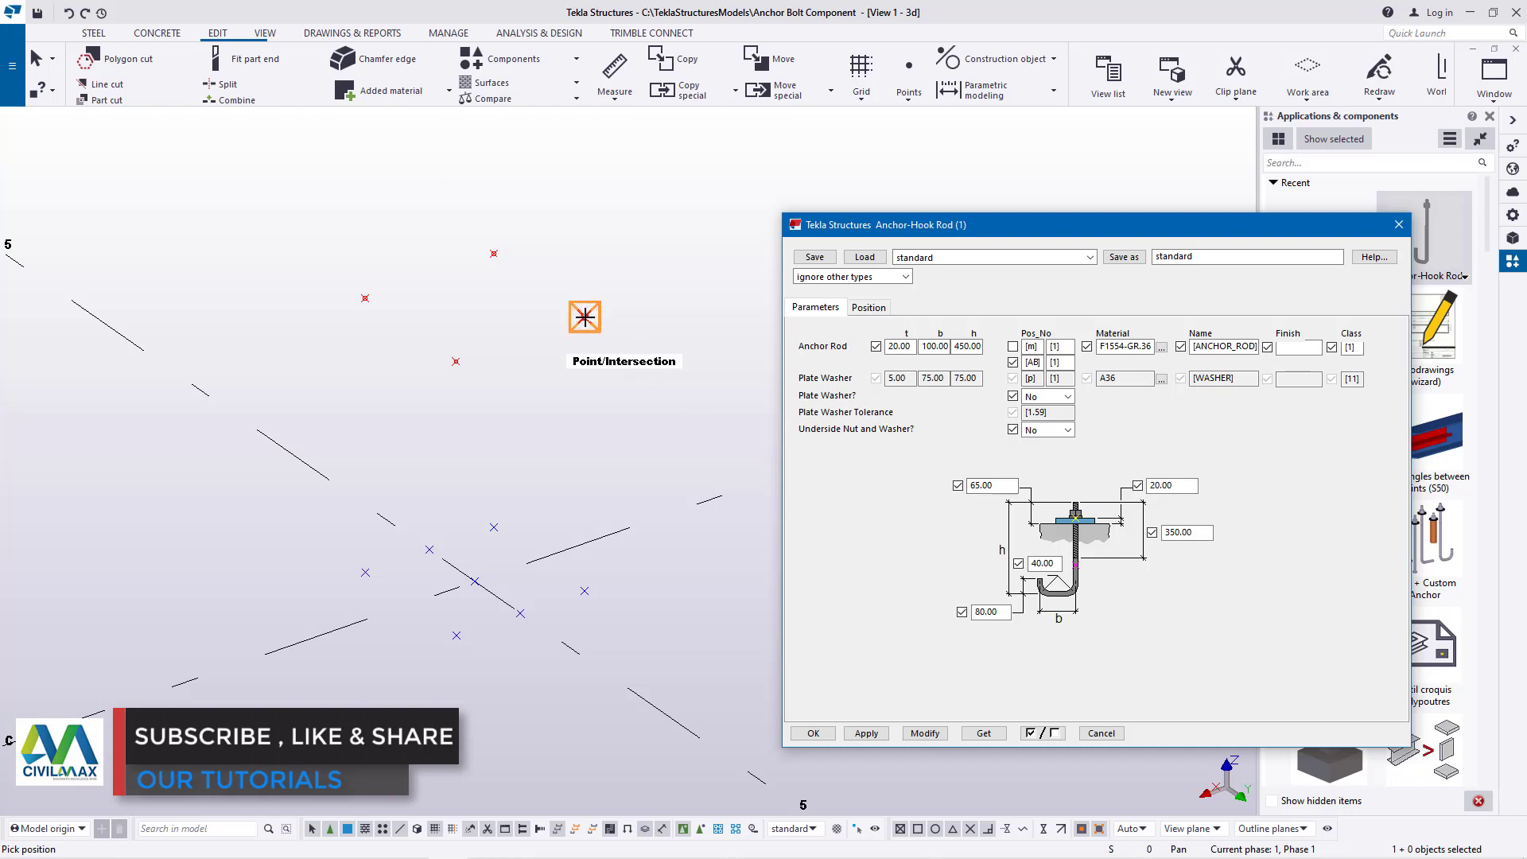
{"action": "left_click", "coordinate": [585, 317]}
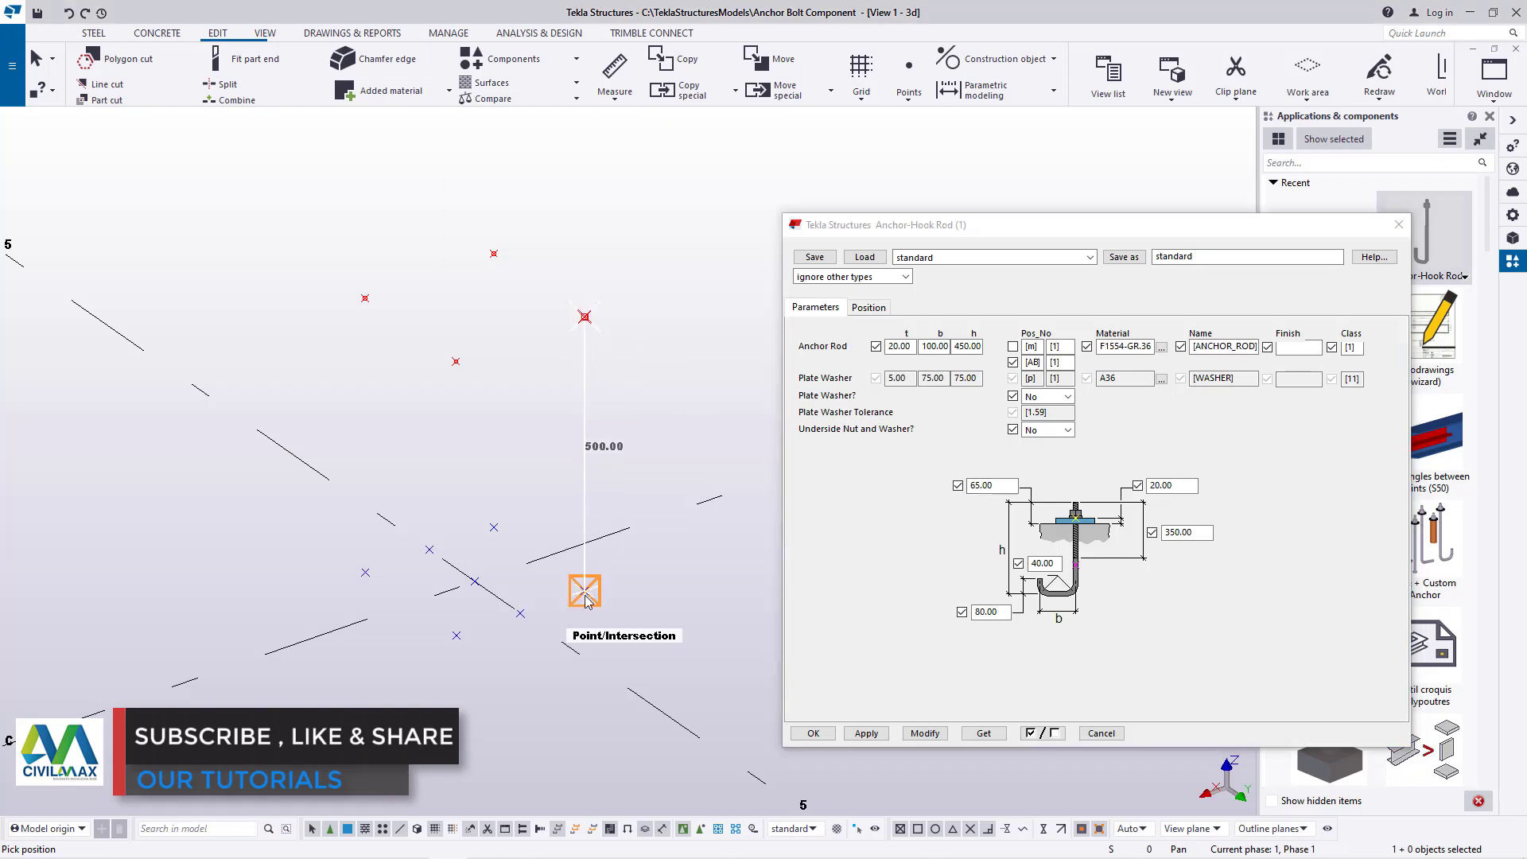
{"action": "left_click", "coordinate": [585, 591]}
{"action": "right_click", "coordinate": [647, 314]}
{"action": "left_click", "coordinate": [684, 323]}
{"action": "scroll", "coordinate": [600, 338], "scroll_direction": "up", "scroll_amount": 2}
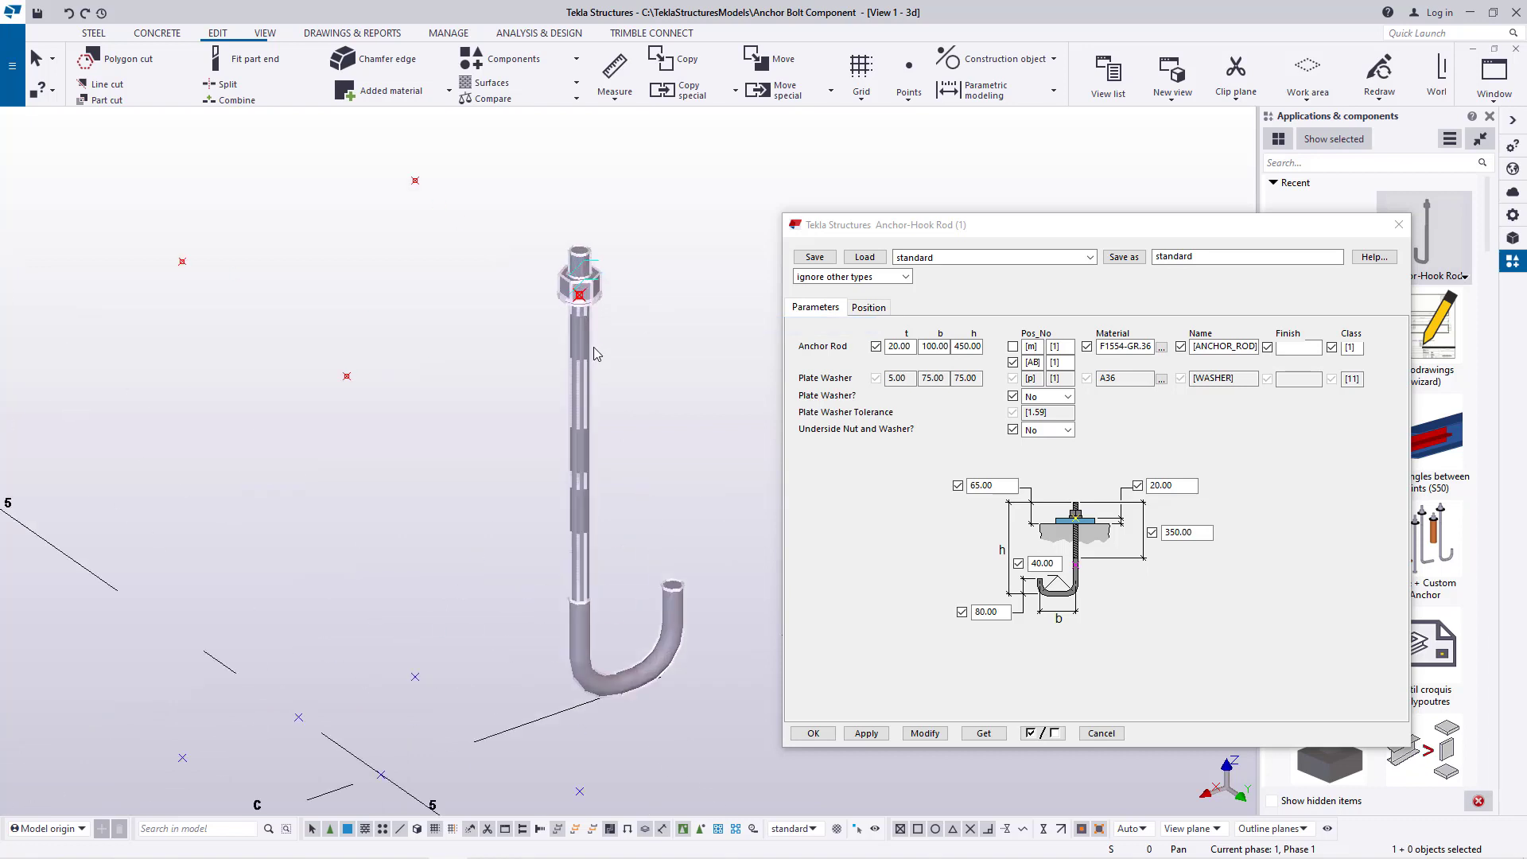
{"action": "scroll", "coordinate": [597, 353], "scroll_direction": "down", "scroll_amount": 1}
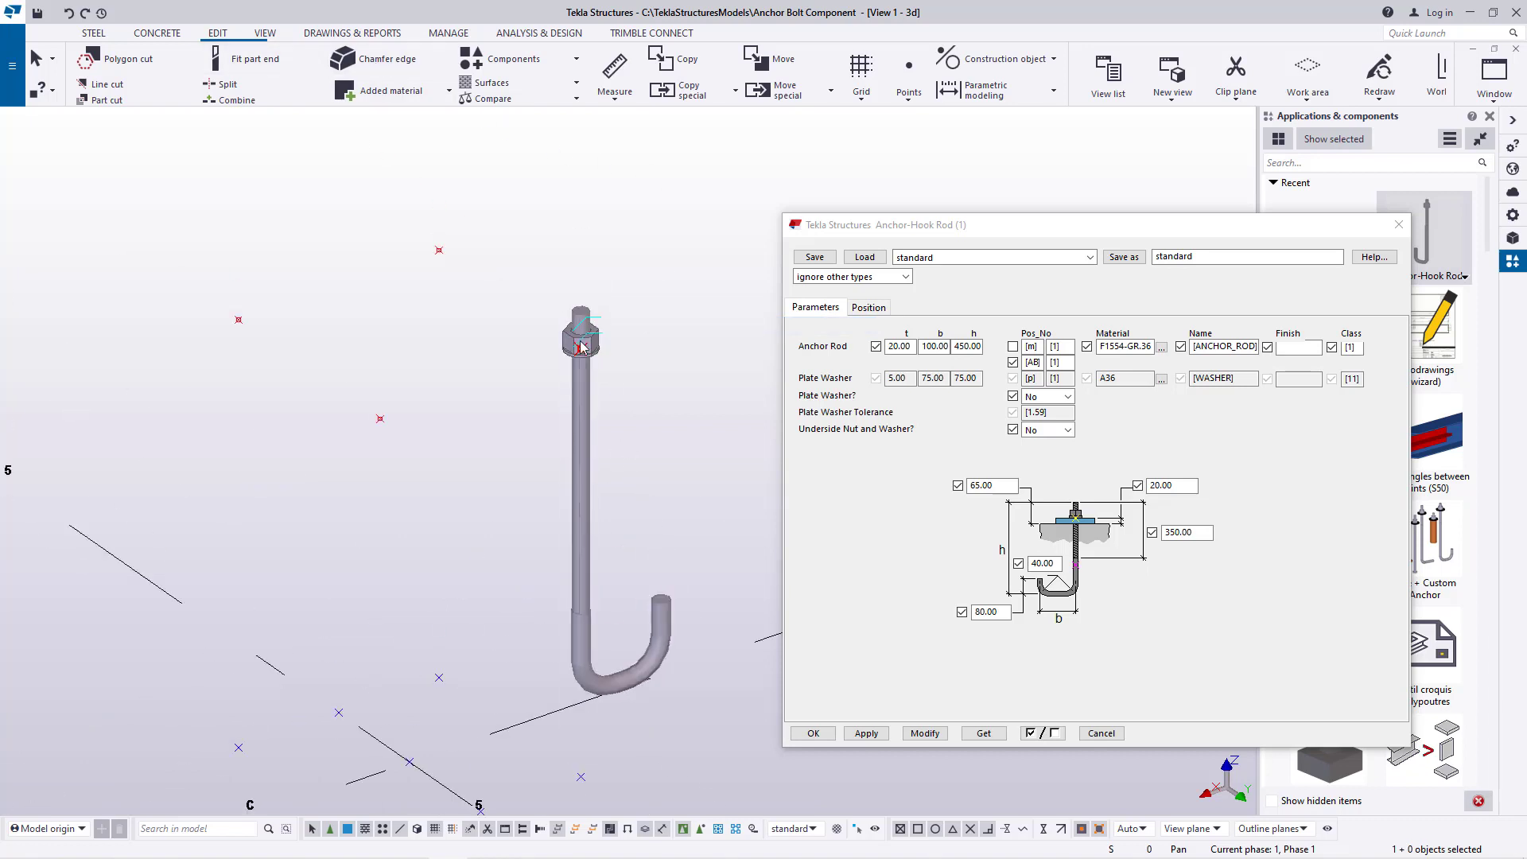
{"action": "scroll", "coordinate": [583, 347], "scroll_direction": "down", "scroll_amount": 3}
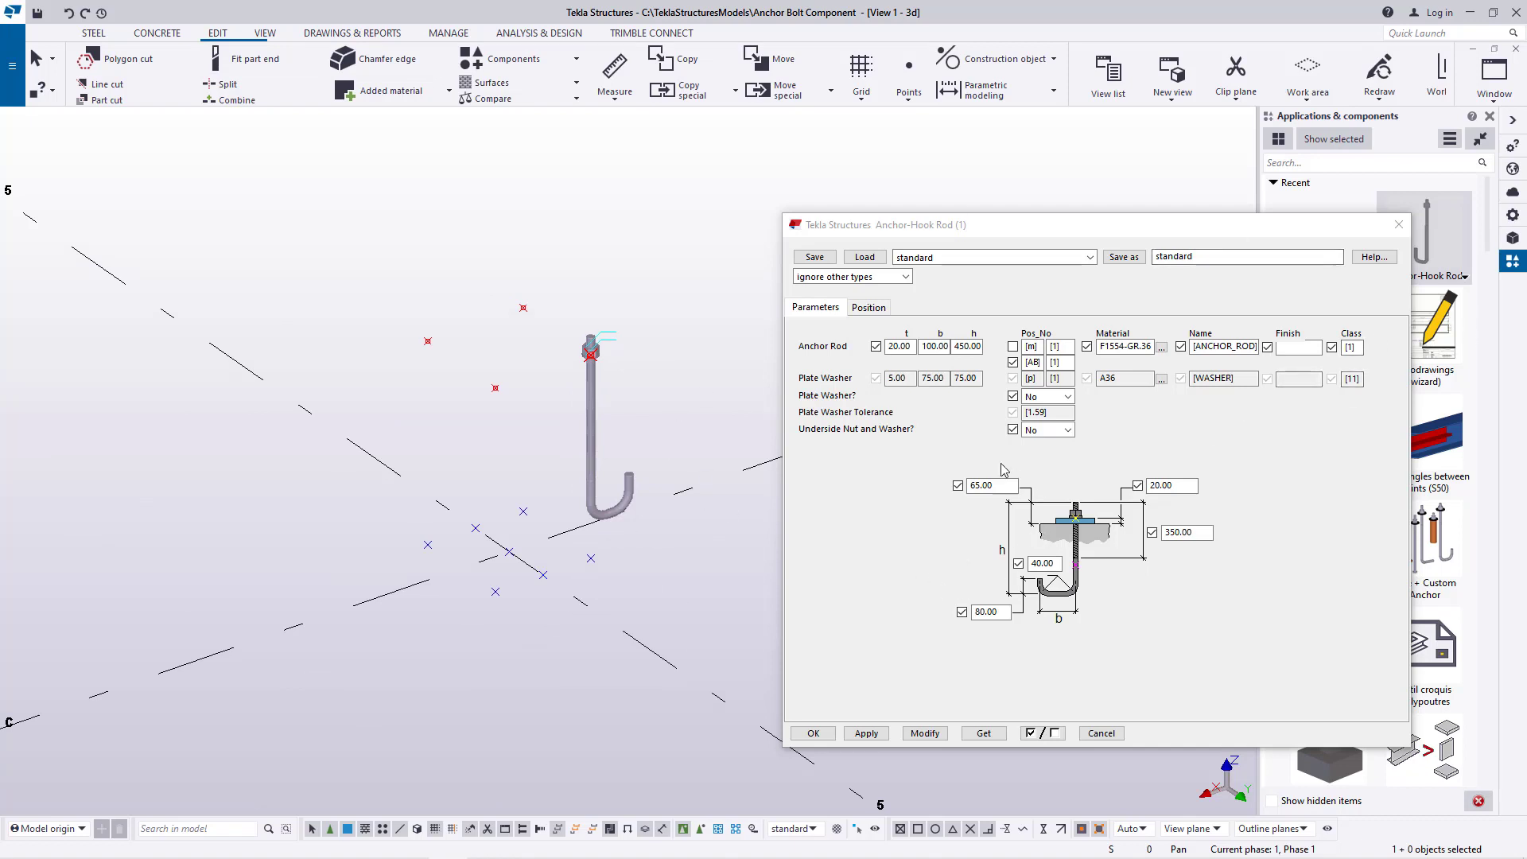
{"action": "left_click", "coordinate": [1399, 225]}
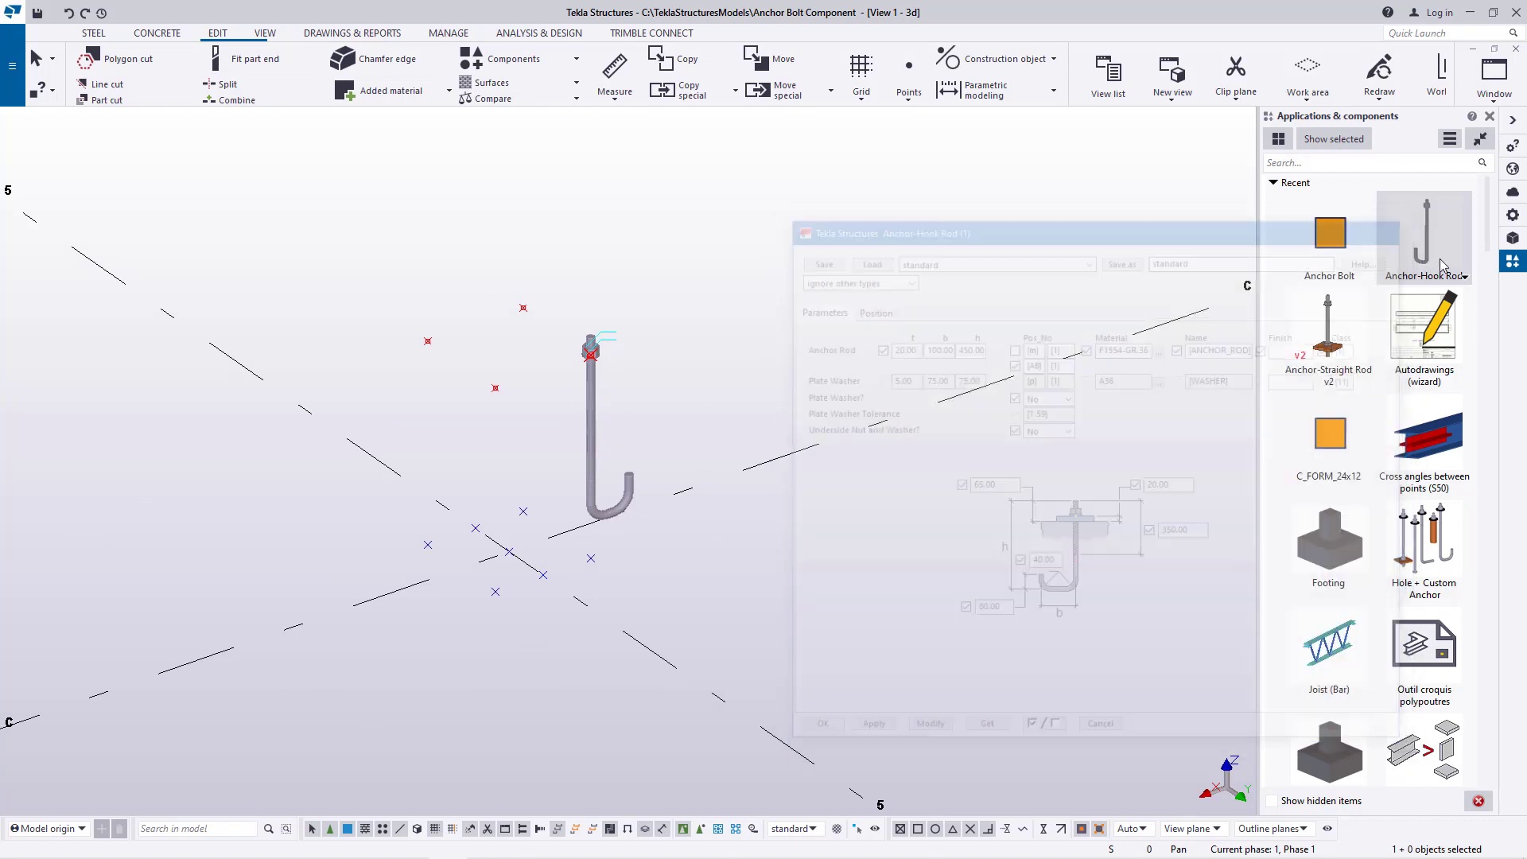
Place an Anchor-Hook Rod from the raised to the lower point at the positive-X, positive-Y corner and end the command
{"action": "scroll", "coordinate": [503, 400], "scroll_direction": "up", "scroll_amount": 1}
{"action": "left_click", "coordinate": [495, 388]}
{"action": "left_click", "coordinate": [496, 592]}
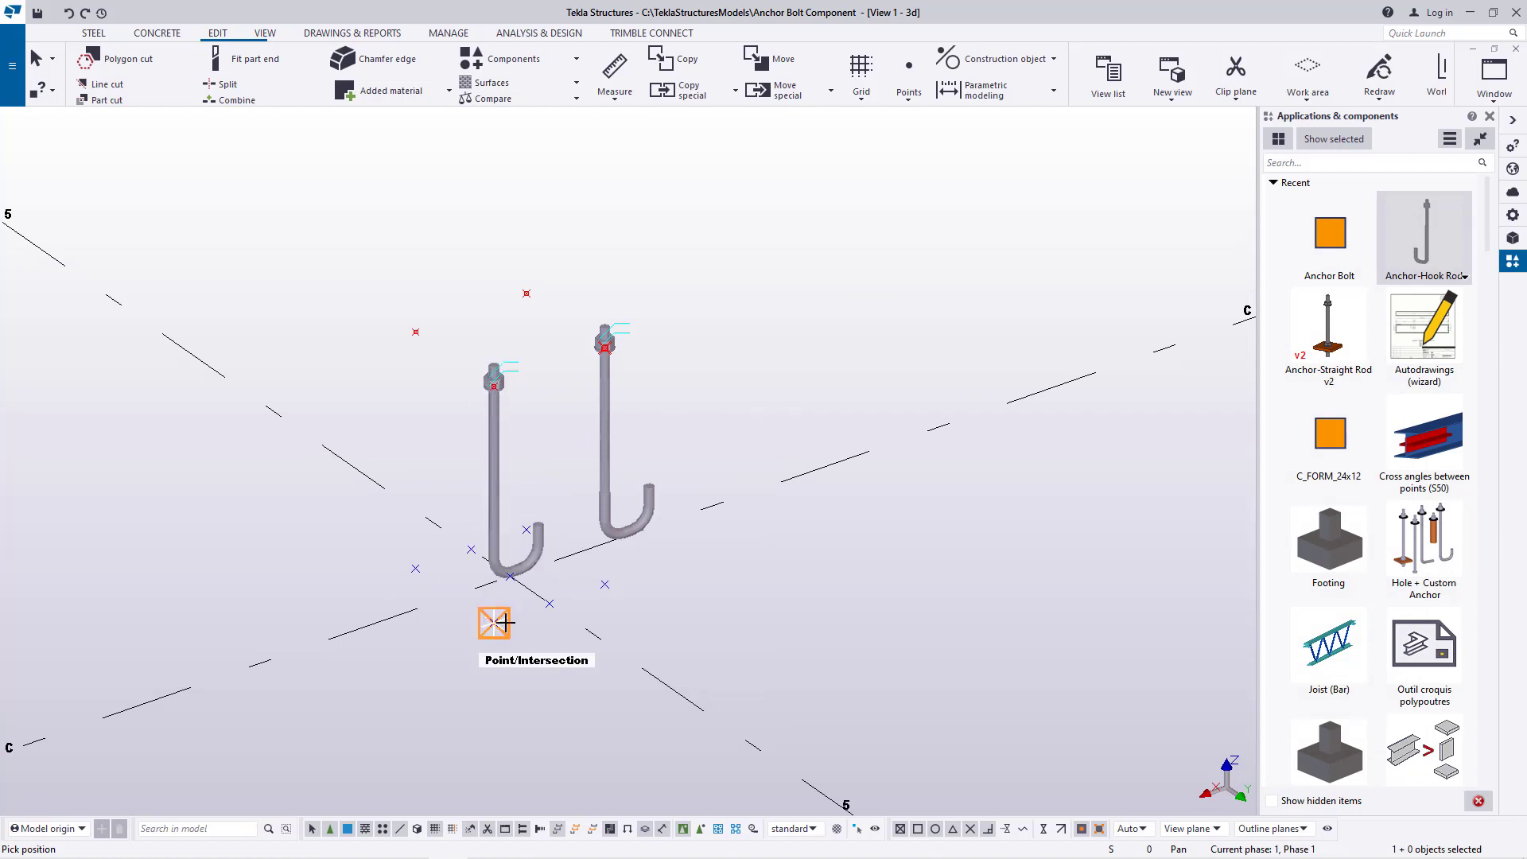
{"action": "right_click", "coordinate": [713, 375]}
{"action": "left_click", "coordinate": [780, 387]}
{"action": "scroll", "coordinate": [501, 464], "scroll_direction": "up", "scroll_amount": 2}
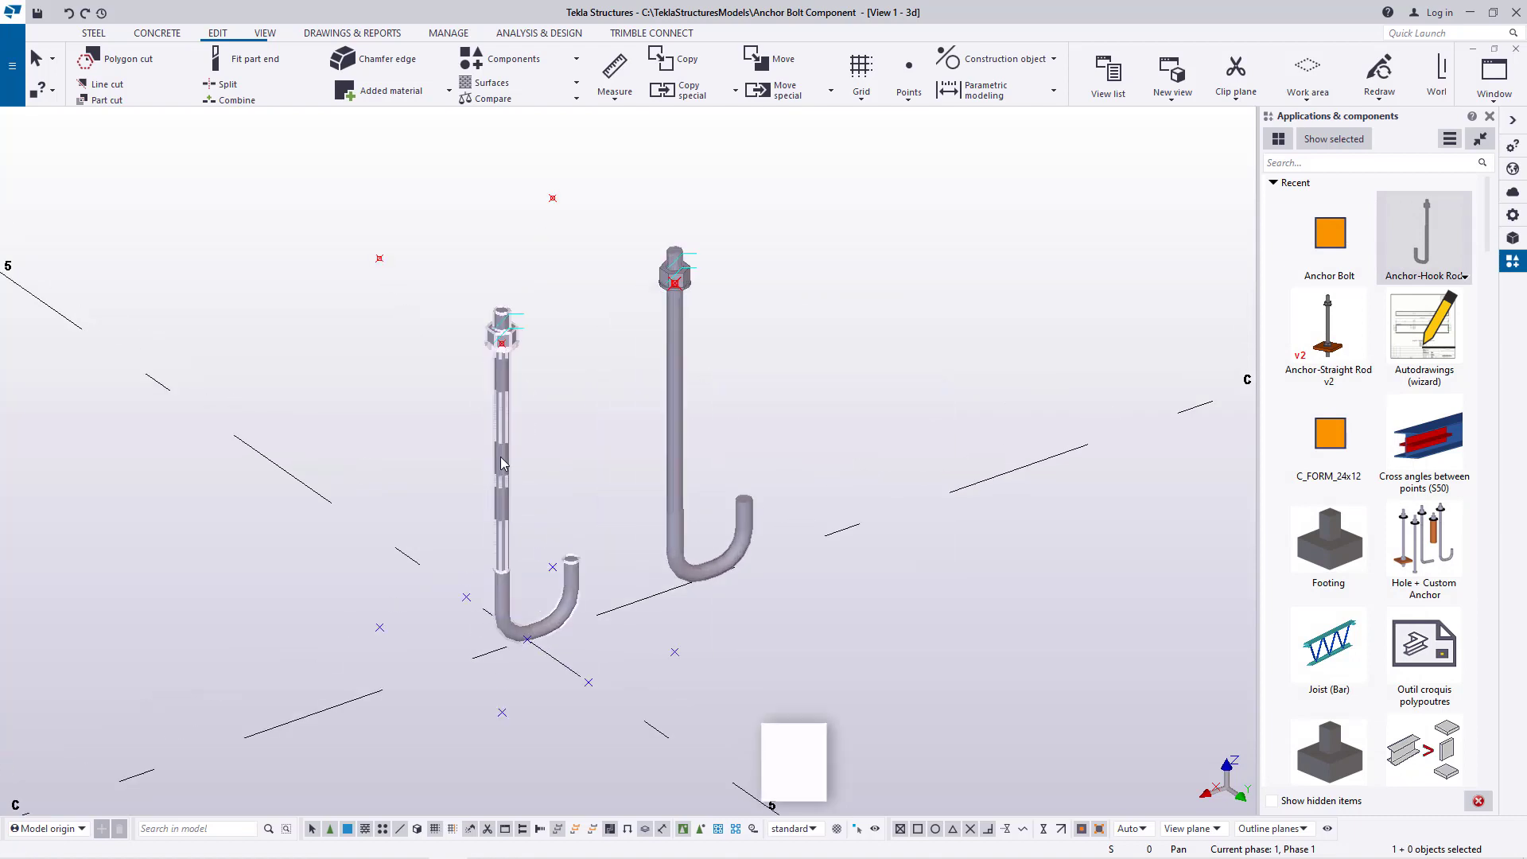
{"action": "scroll", "coordinate": [501, 463], "scroll_direction": "up", "scroll_amount": 1}
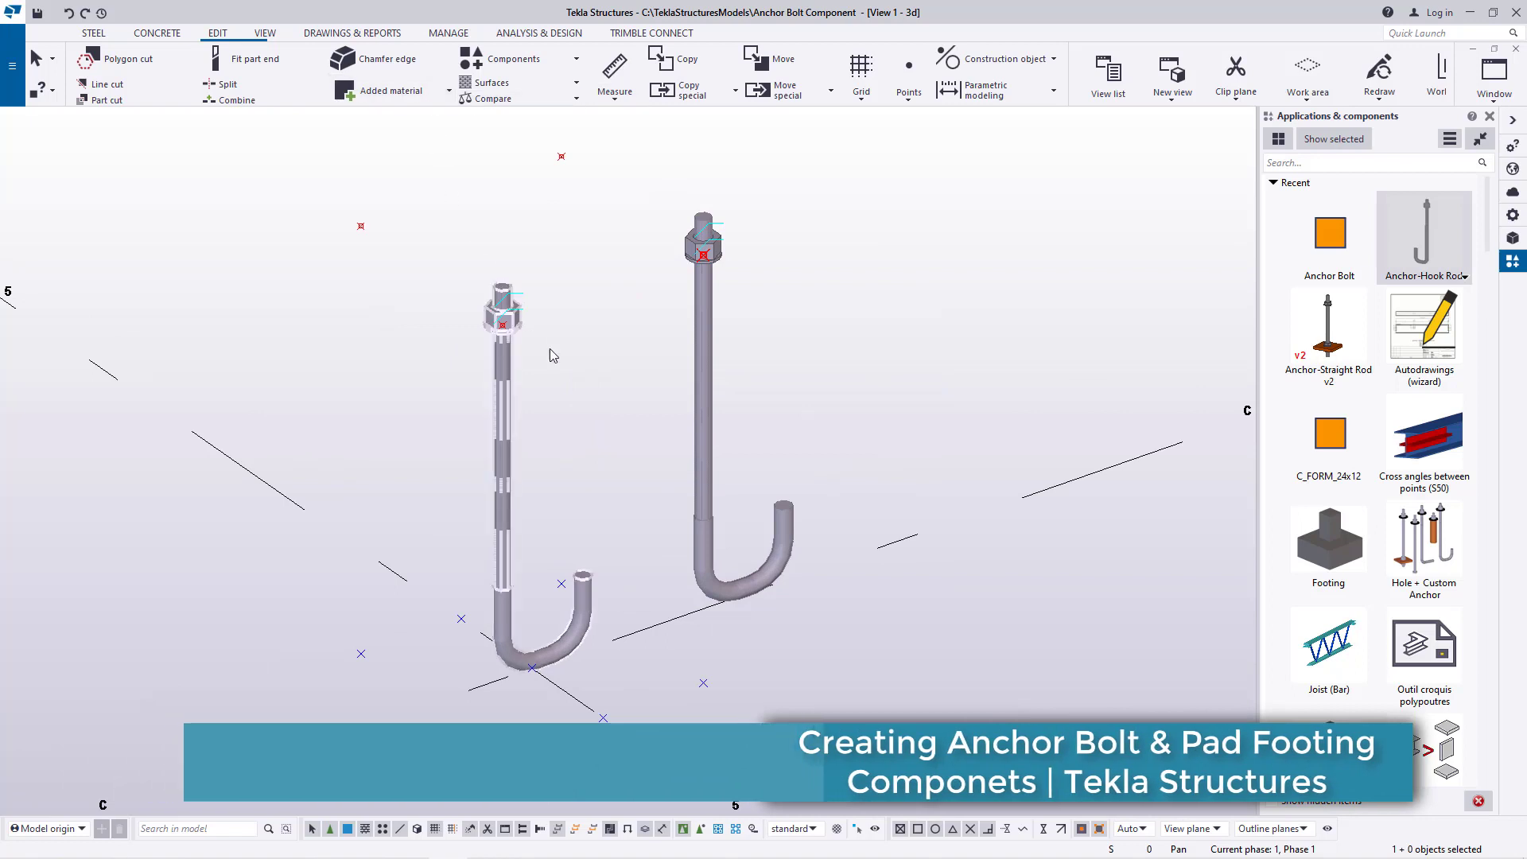
{"action": "scroll", "coordinate": [588, 366], "scroll_direction": "down", "scroll_amount": 1}
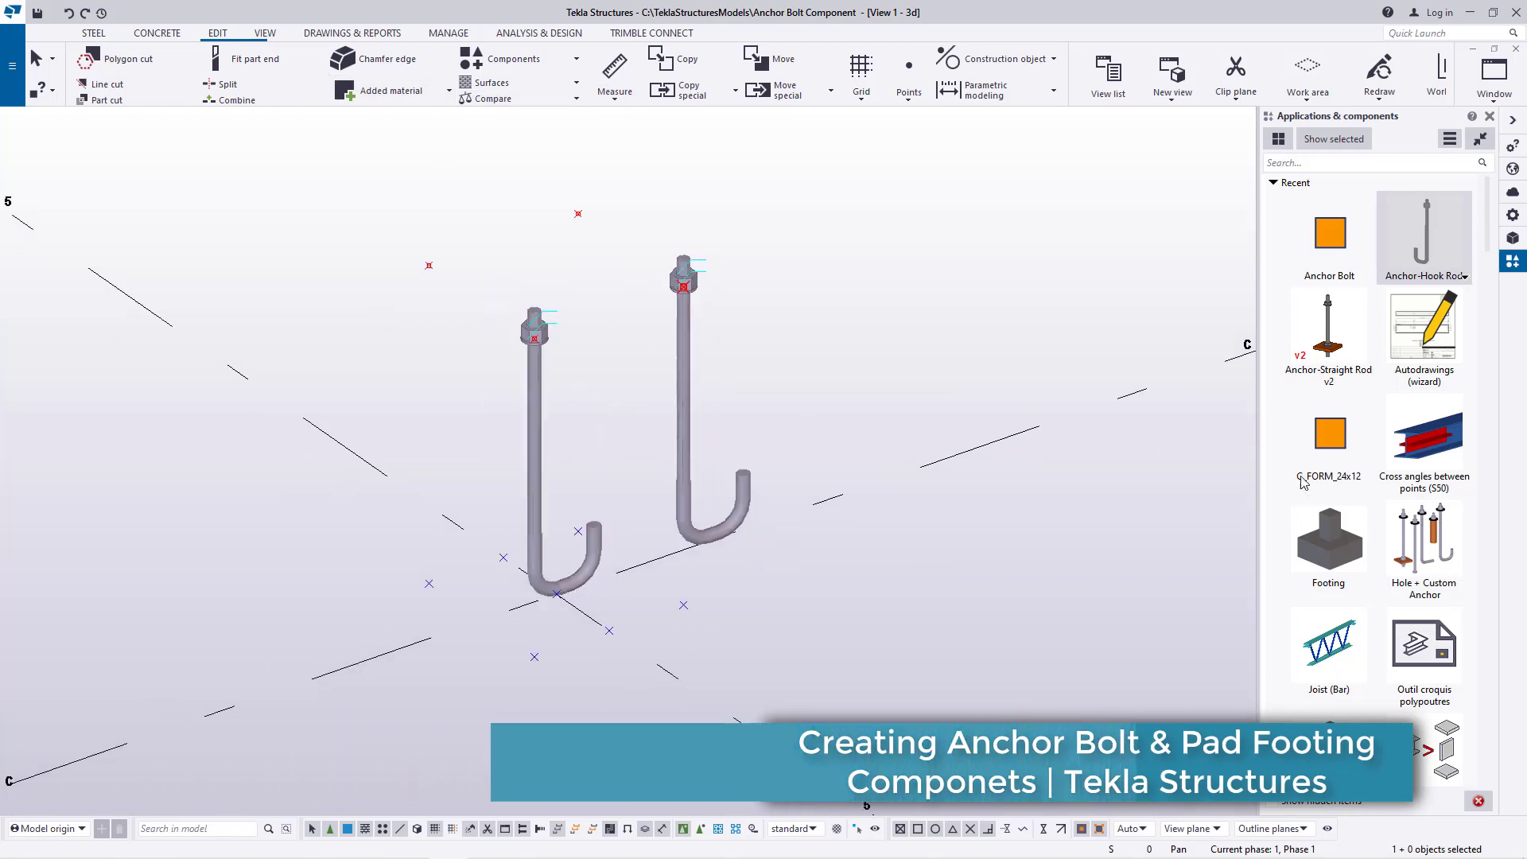
Place Anchor-Hook Rods between the raised and lower points at both negative-Y corners and end the command
{"action": "left_click", "coordinate": [1423, 237]}
{"action": "scroll", "coordinate": [433, 272], "scroll_direction": "up", "scroll_amount": 1}
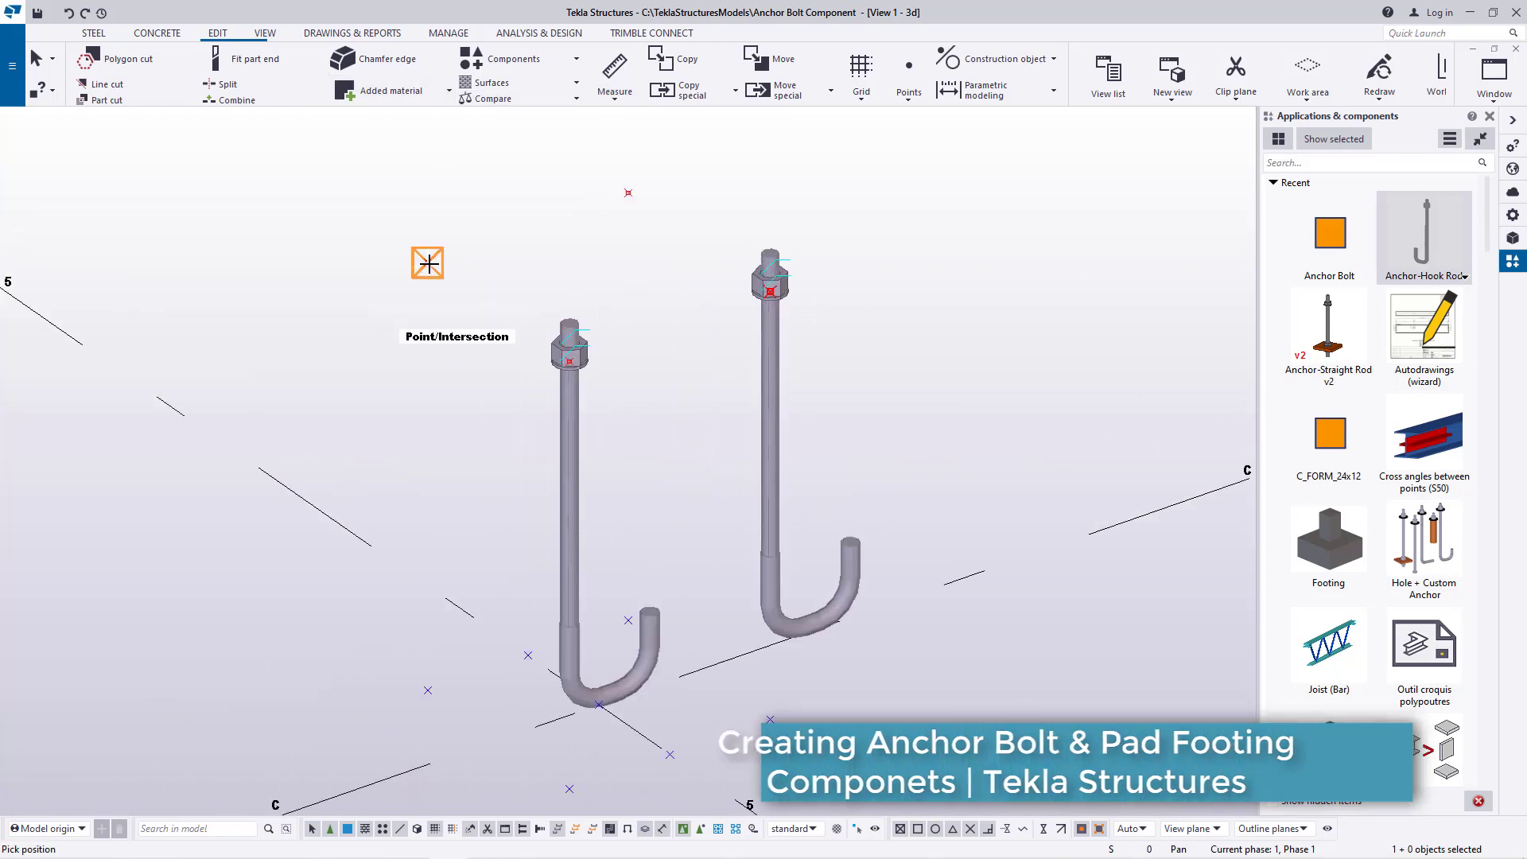
{"action": "left_click", "coordinate": [429, 263]}
{"action": "left_click", "coordinate": [428, 687]}
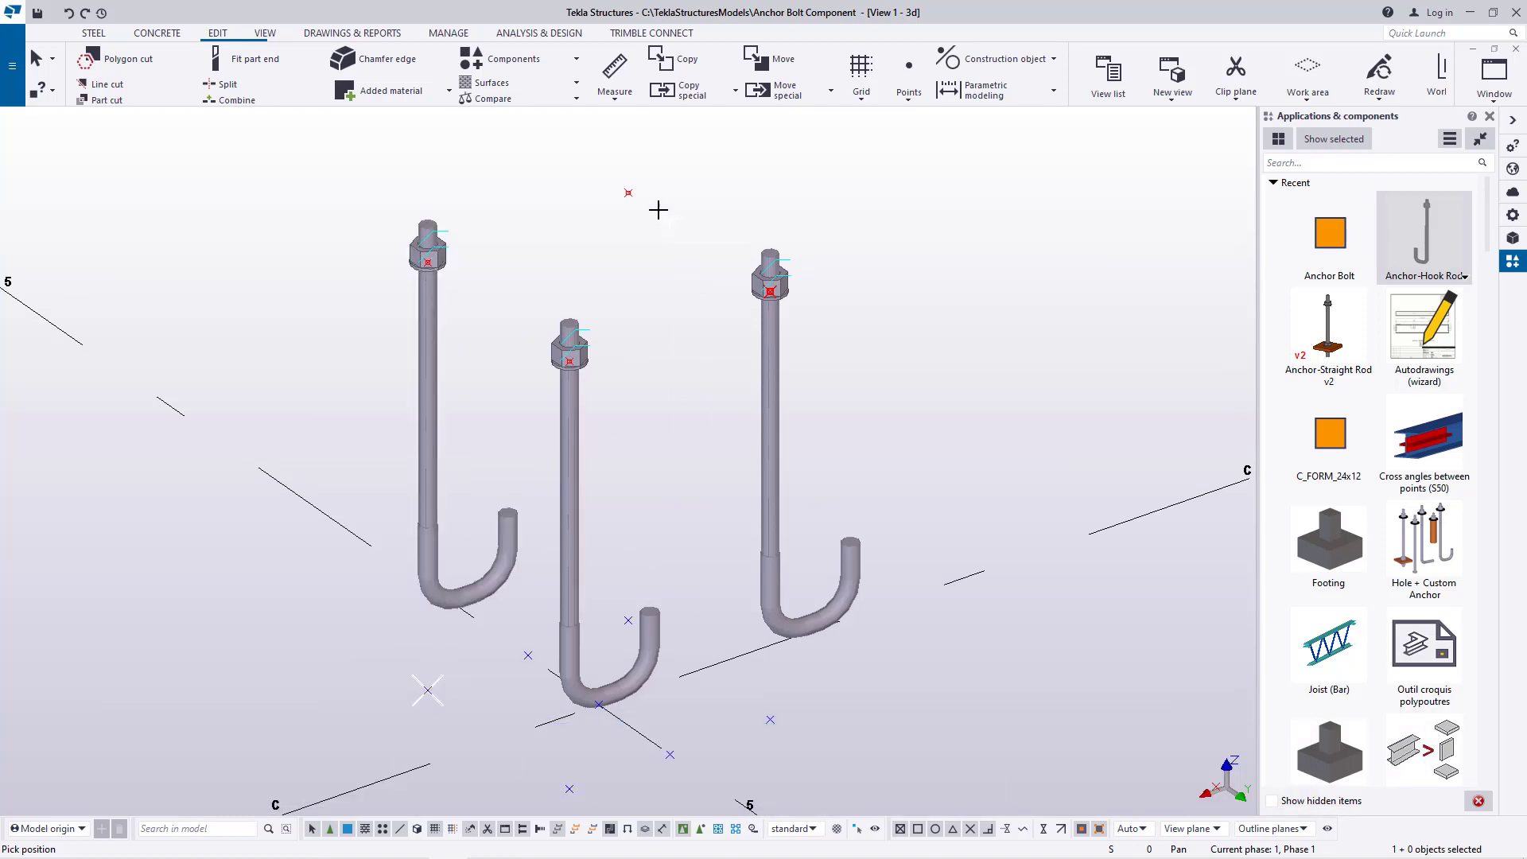
{"action": "left_click", "coordinate": [628, 621]}
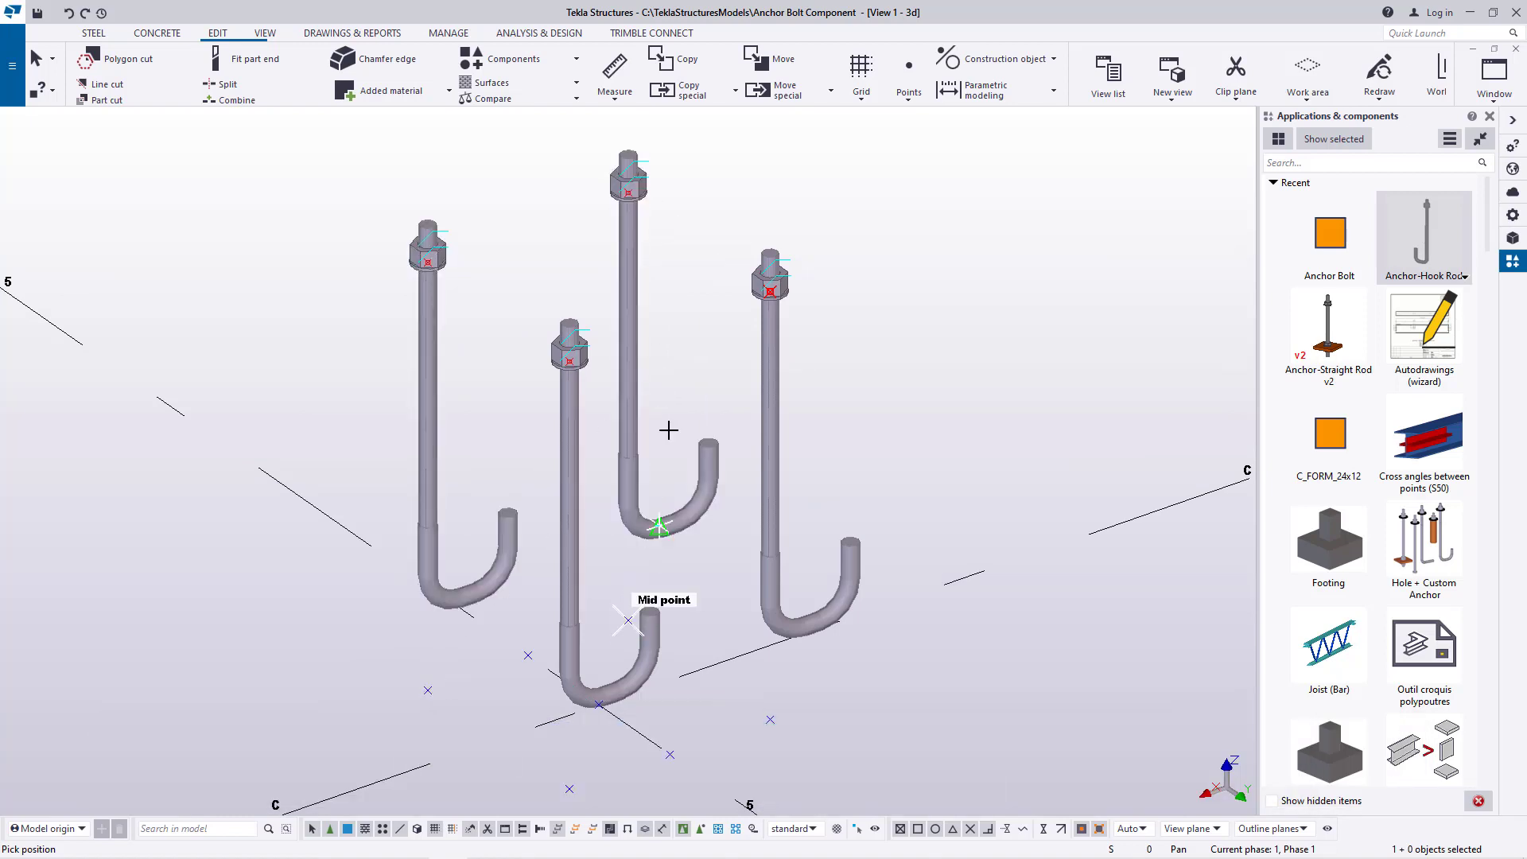
{"action": "right_click", "coordinate": [688, 328]}
{"action": "left_click", "coordinate": [704, 333]}
Examine the hook directions of the four anchor rods from the opposite side of the model
{"action": "left_click", "coordinate": [265, 33]}
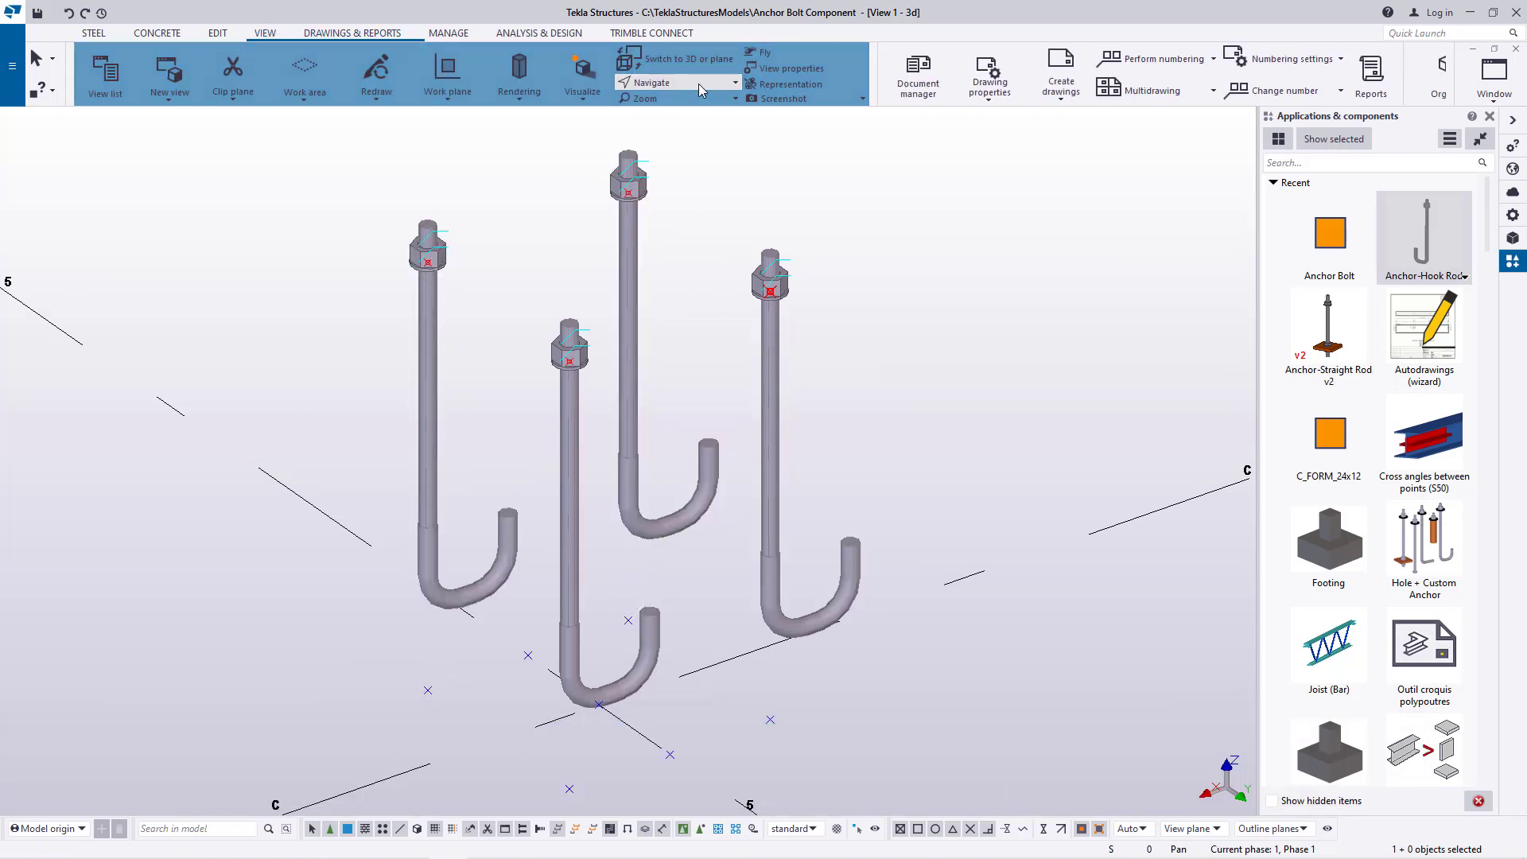
{"action": "left_click", "coordinate": [562, 404]}
{"action": "middle_click_drag", "start_coordinate": [563, 403], "coordinate": [852, 437], "text": "ctrl"}
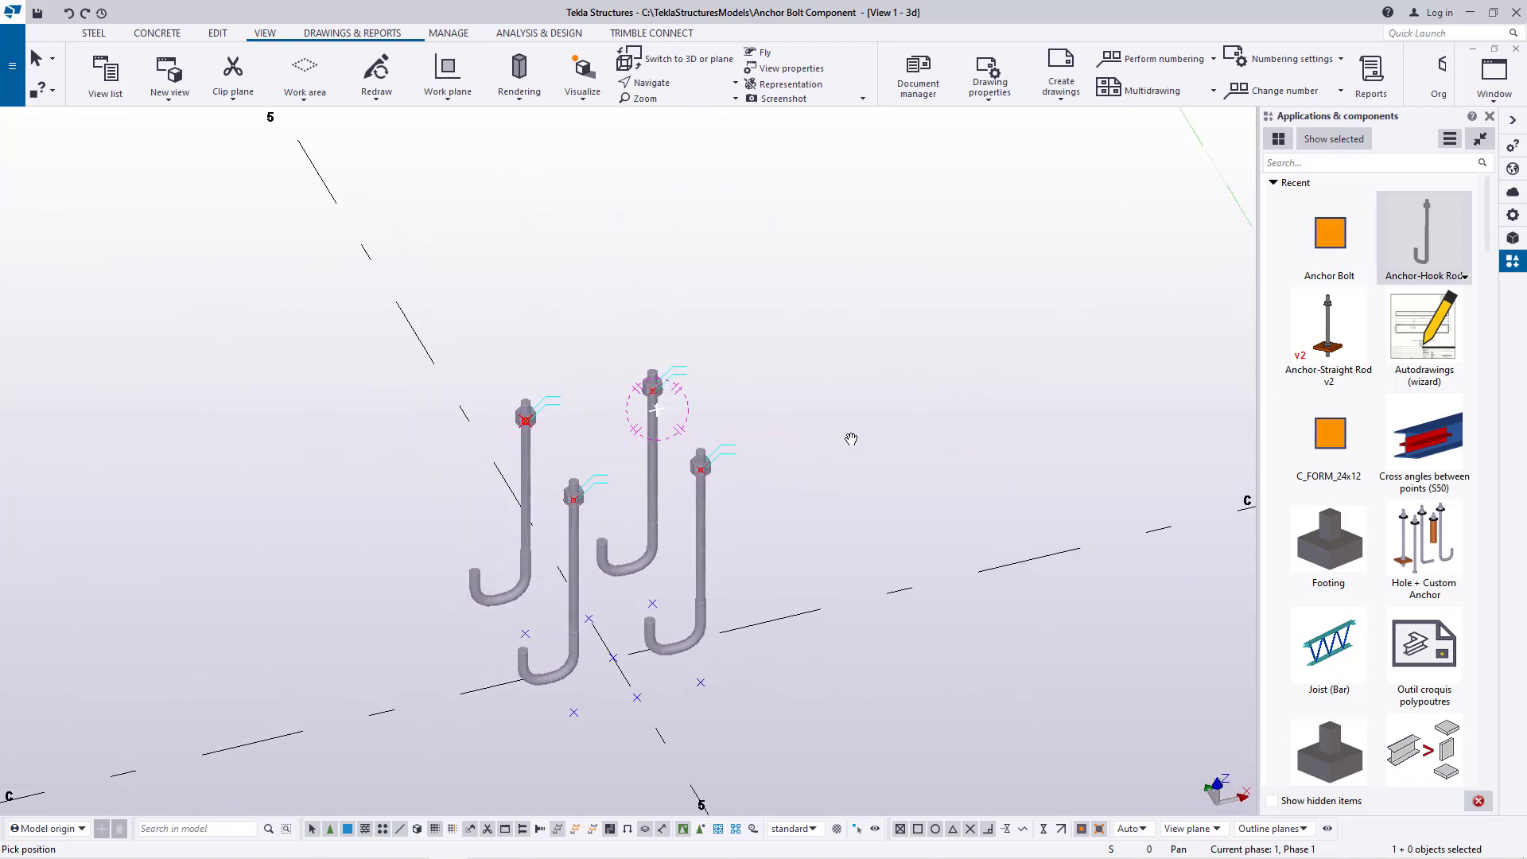
{"action": "scroll", "coordinate": [589, 447], "scroll_direction": "down", "scroll_amount": 2}
{"action": "scroll", "coordinate": [649, 523], "scroll_direction": "up", "scroll_amount": 5}
{"action": "right_click", "coordinate": [798, 311]}
{"action": "left_click", "coordinate": [835, 319]}
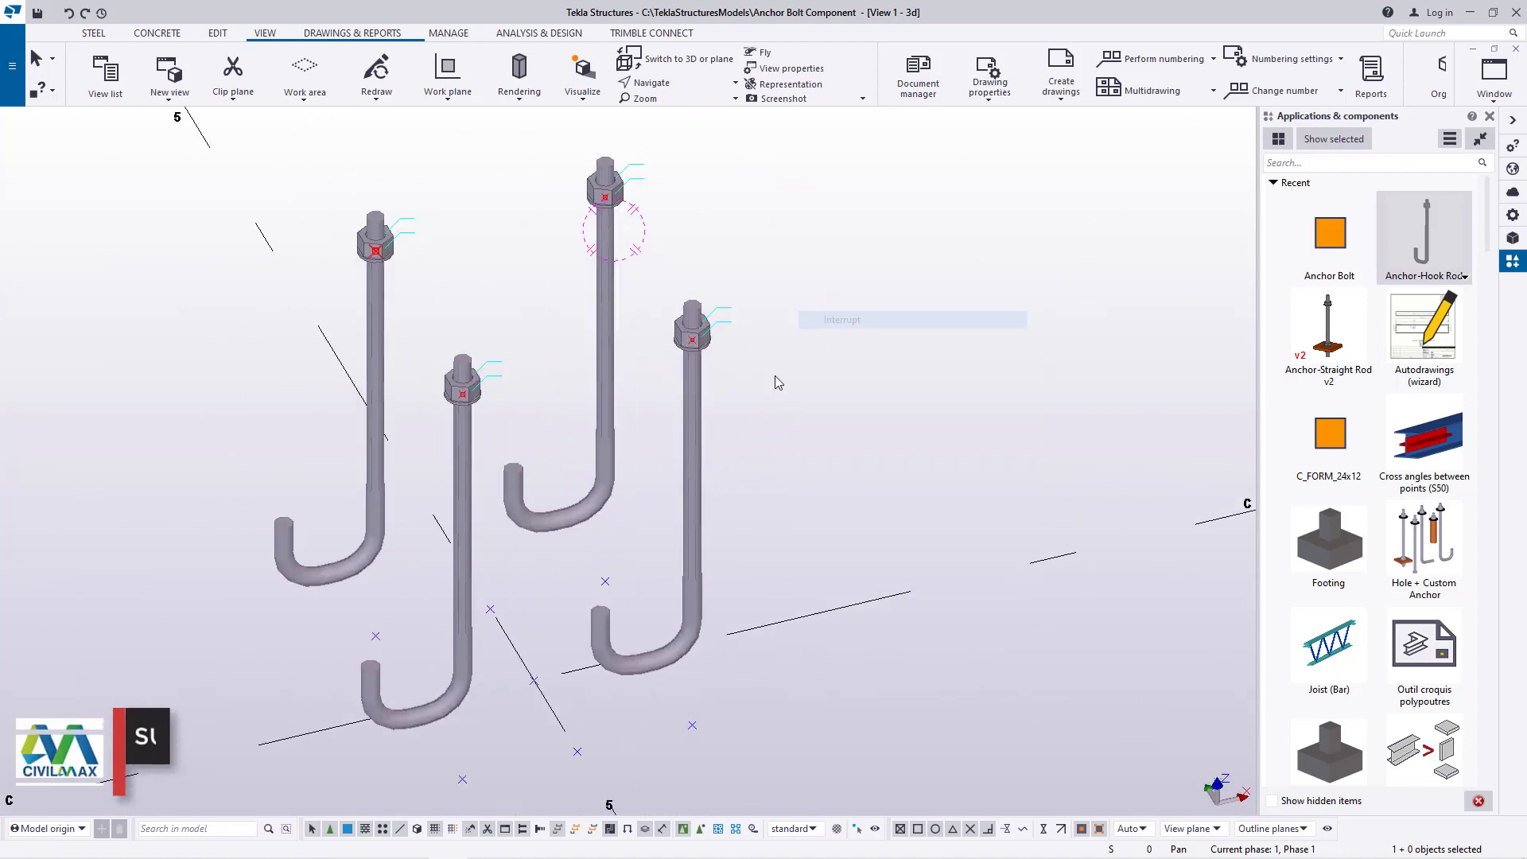
{"action": "scroll", "coordinate": [731, 399], "scroll_direction": "up", "scroll_amount": 1}
{"action": "scroll", "coordinate": [577, 358], "scroll_direction": "down", "scroll_amount": 3}
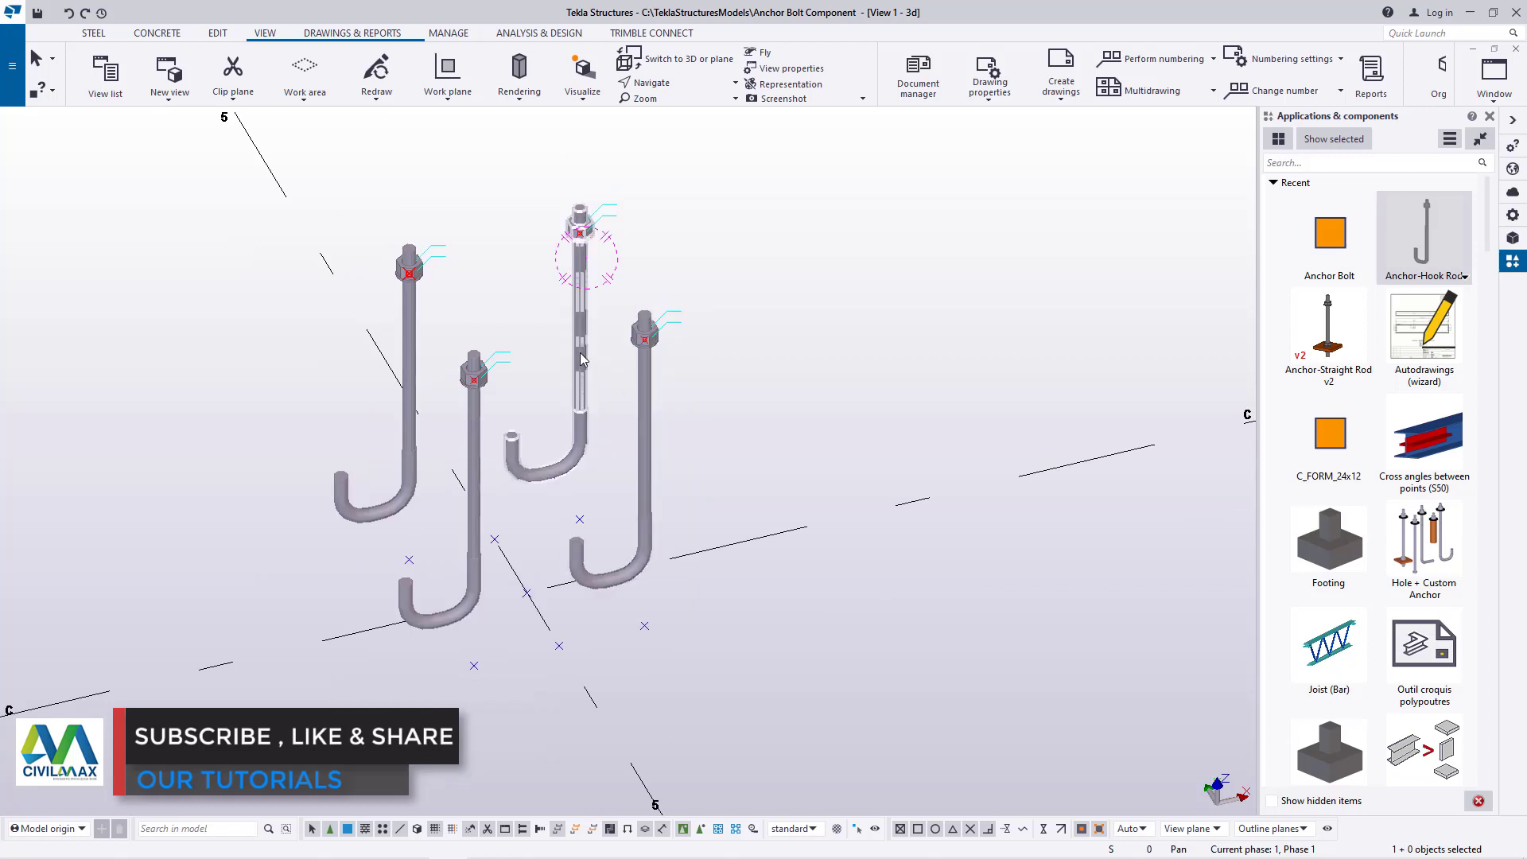
Close the Applications & components catalog to enlarge the model view around the anchor rods
{"action": "left_click", "coordinate": [798, 379]}
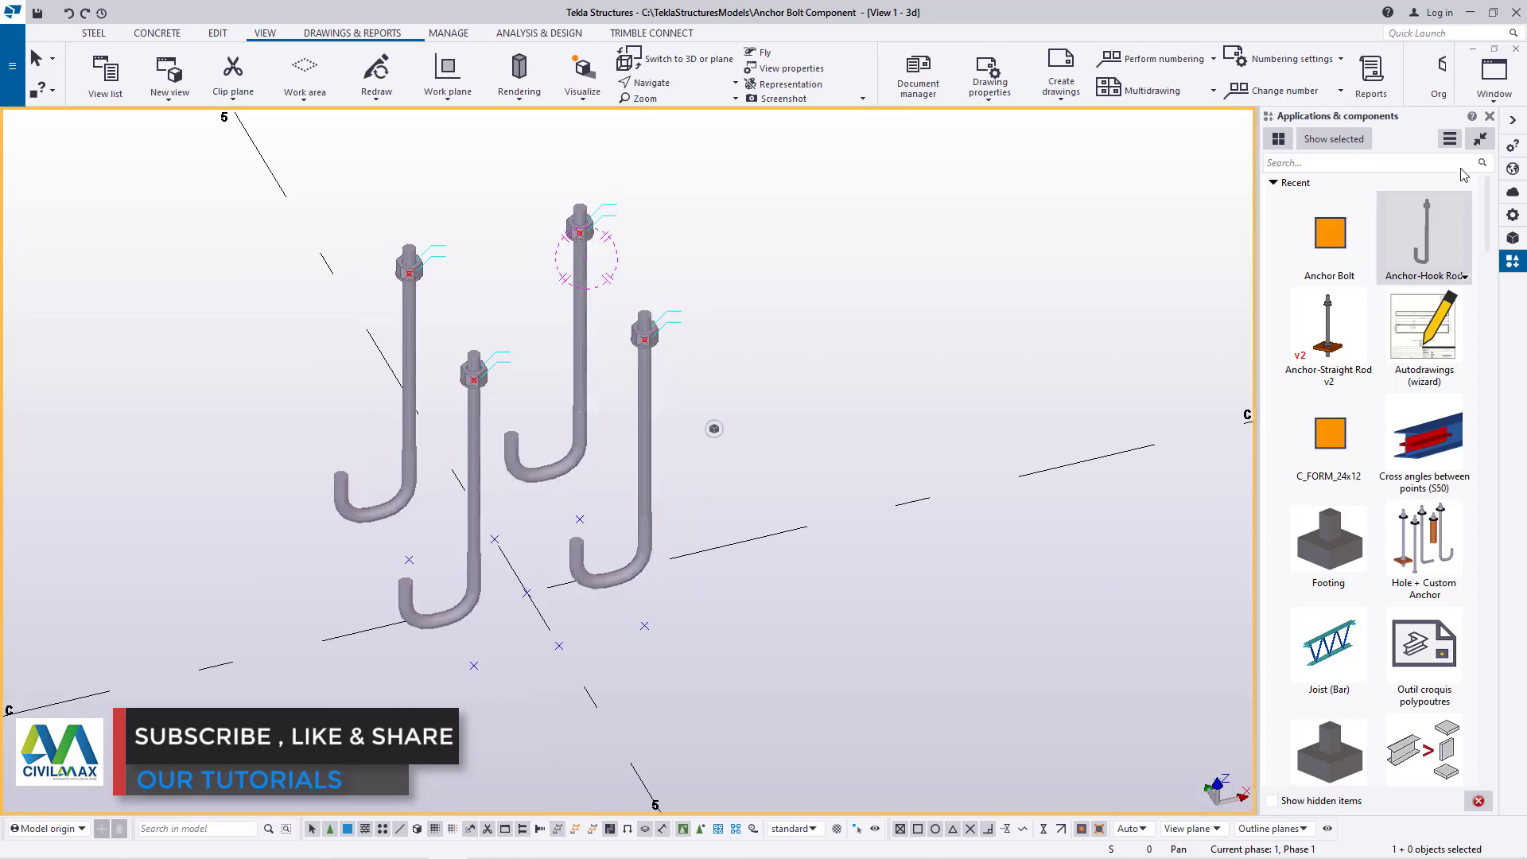
{"action": "left_click", "coordinate": [1492, 117]}
{"action": "scroll", "coordinate": [785, 366], "scroll_direction": "up", "scroll_amount": 3}
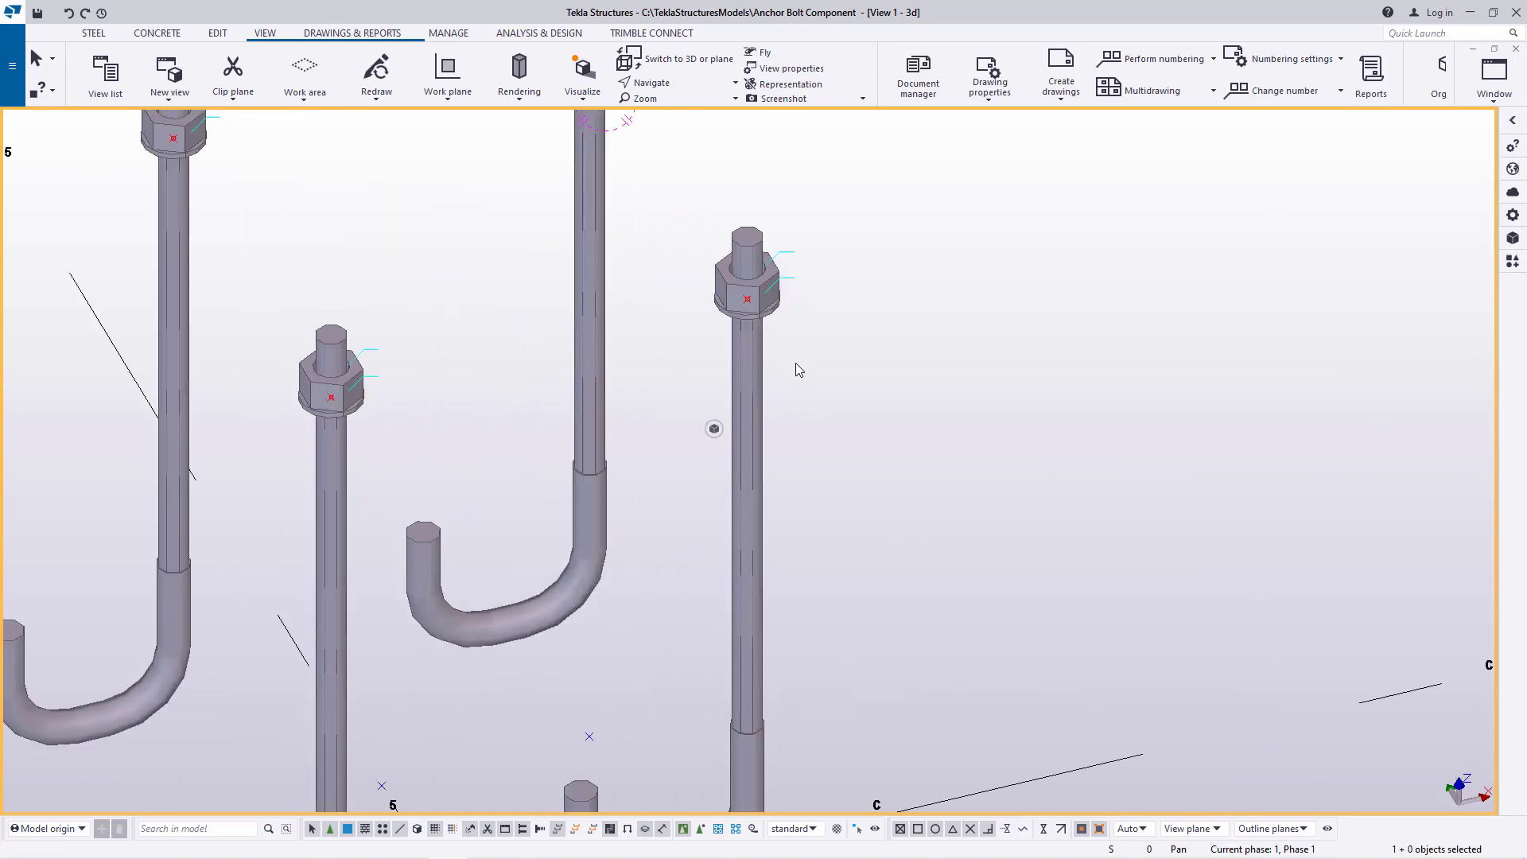
{"action": "scroll", "coordinate": [725, 386], "scroll_direction": "down", "scroll_amount": 2}
{"action": "scroll", "coordinate": [716, 400], "scroll_direction": "down", "scroll_amount": 2}
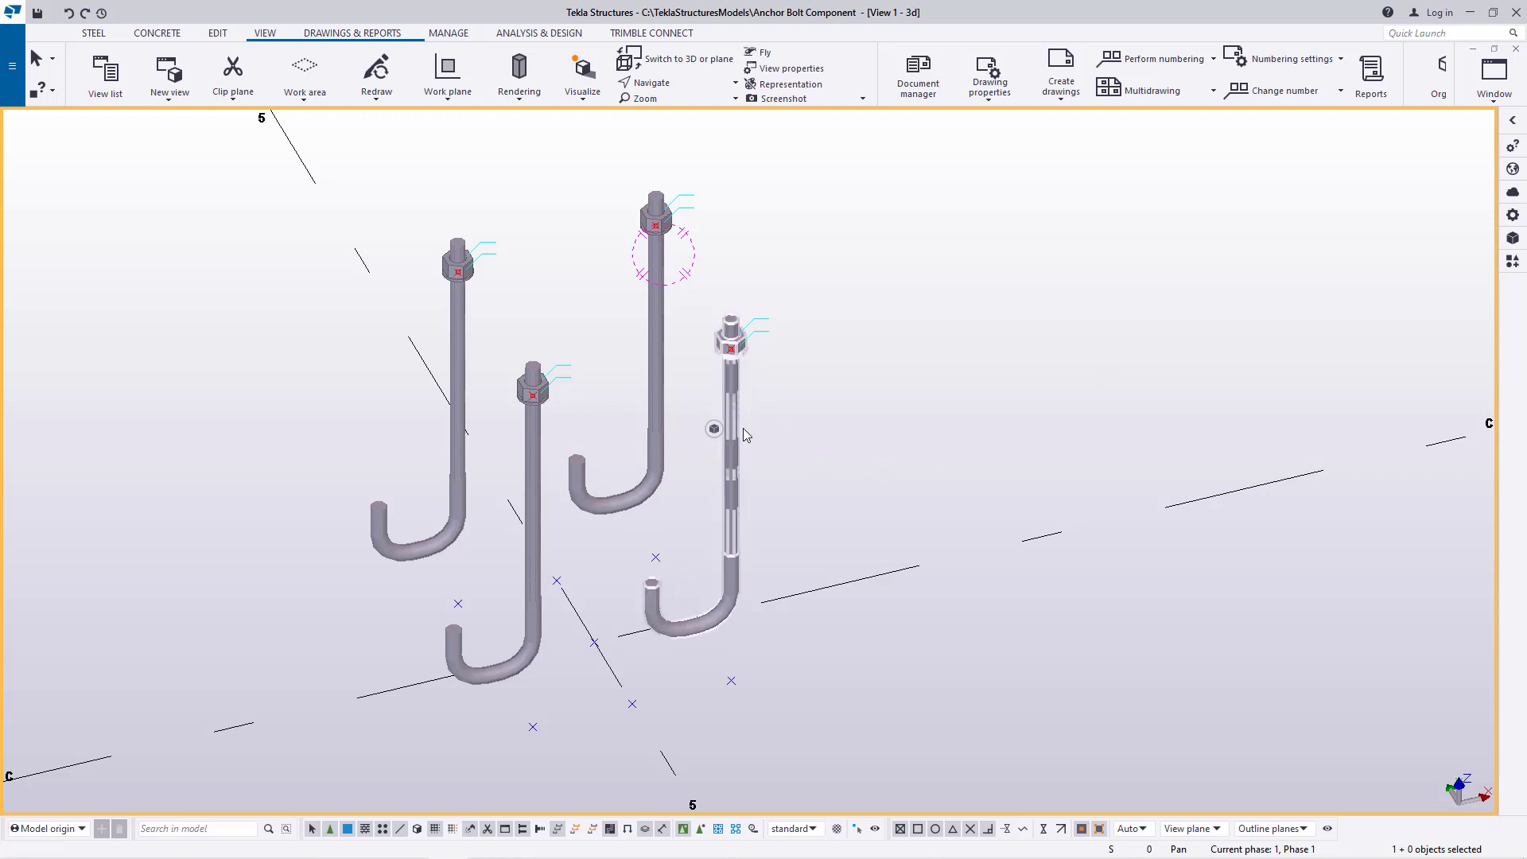
Rotate the positive-X, negative-Y anchor rod 180 degrees around the line through its raised and lower corner points using Move special
{"action": "left_click", "coordinate": [732, 402]}
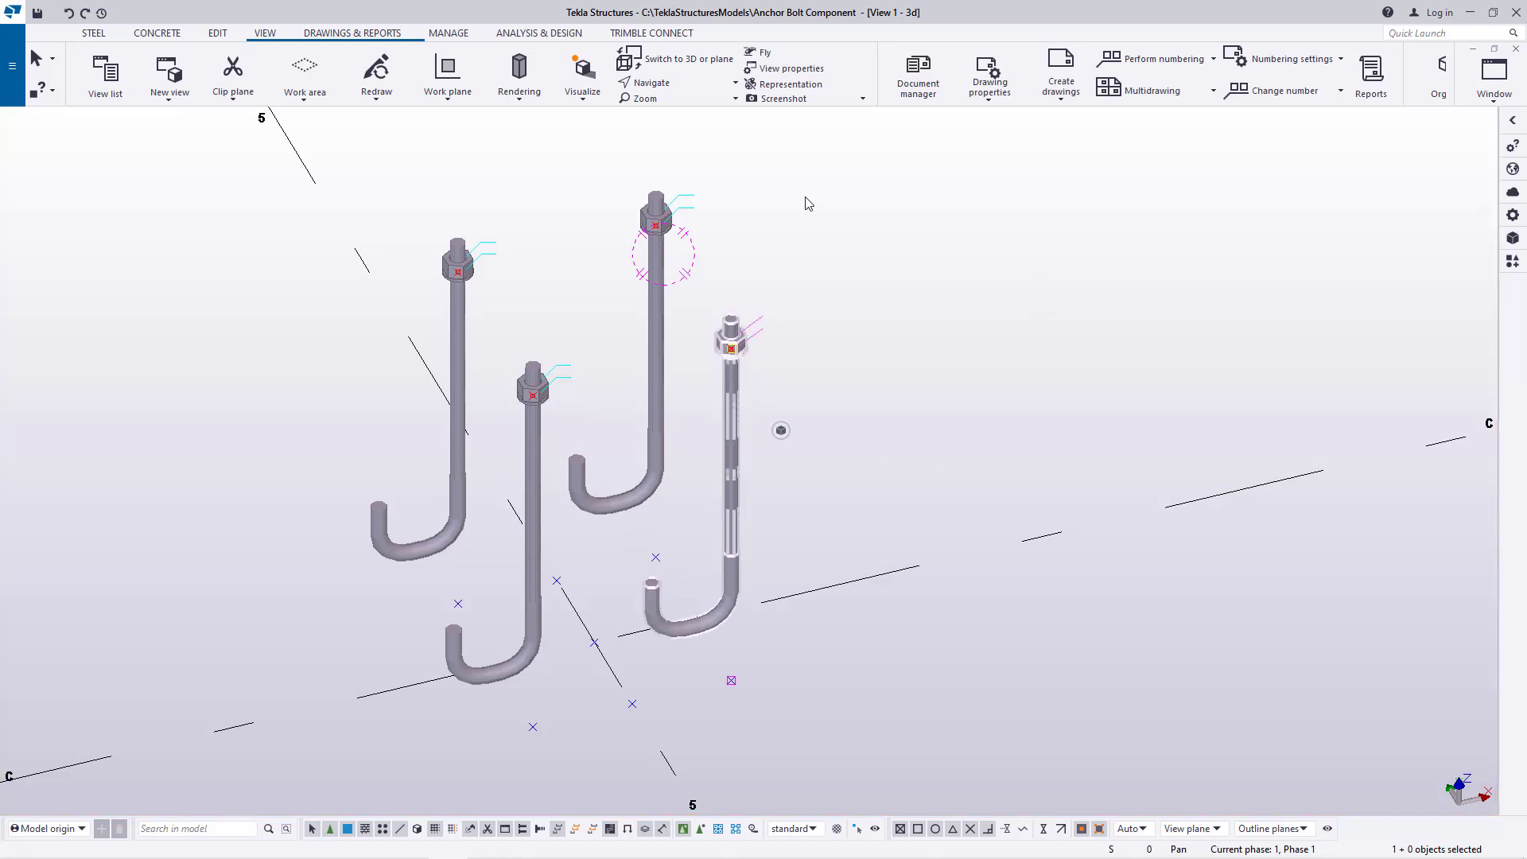
{"action": "right_click", "coordinate": [864, 199]}
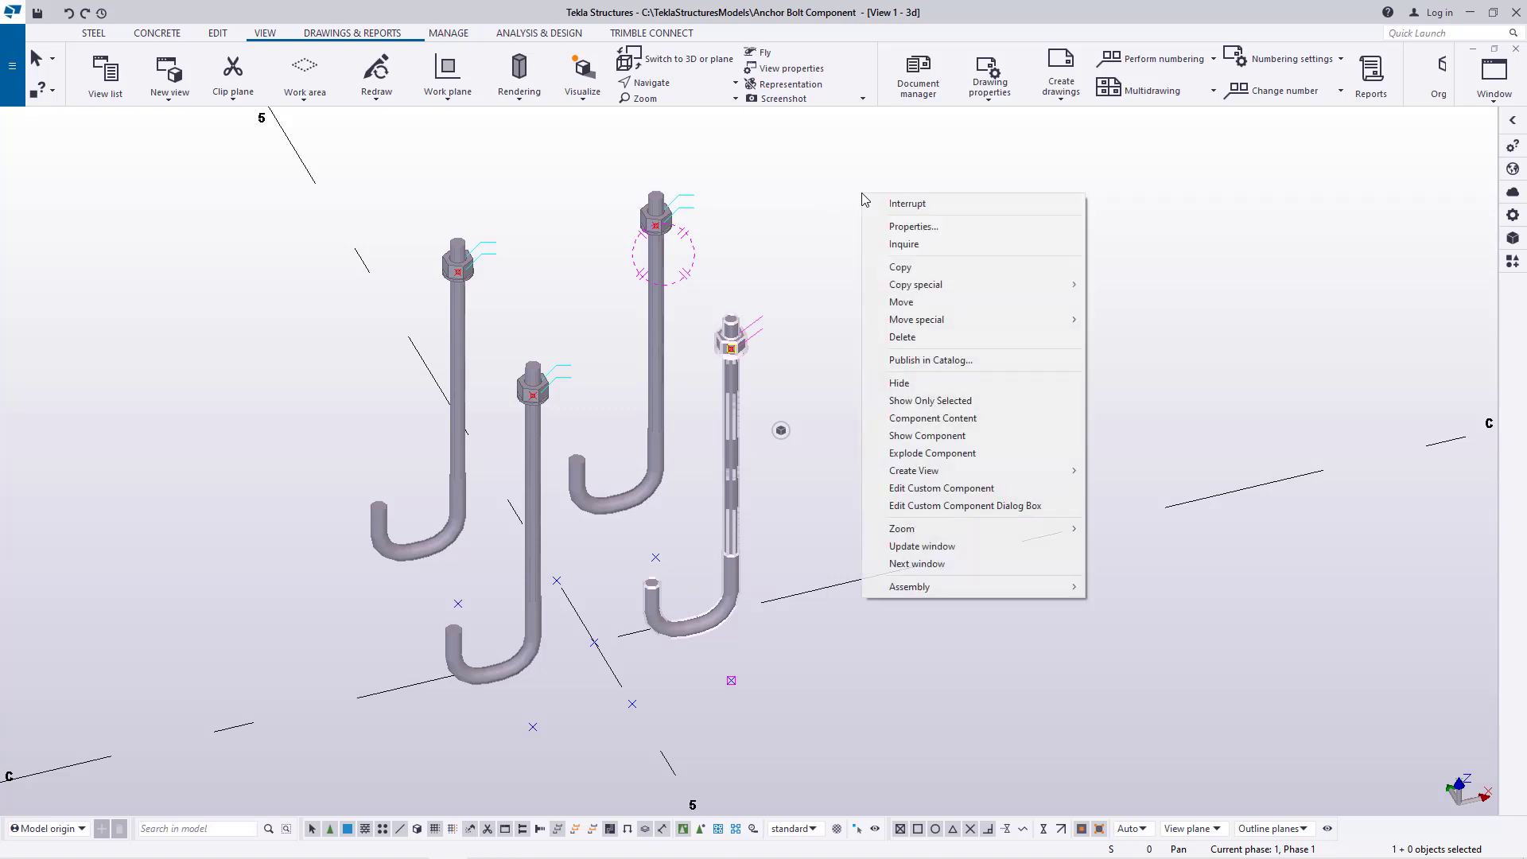
{"action": "mouse_move", "coordinate": [939, 322]}
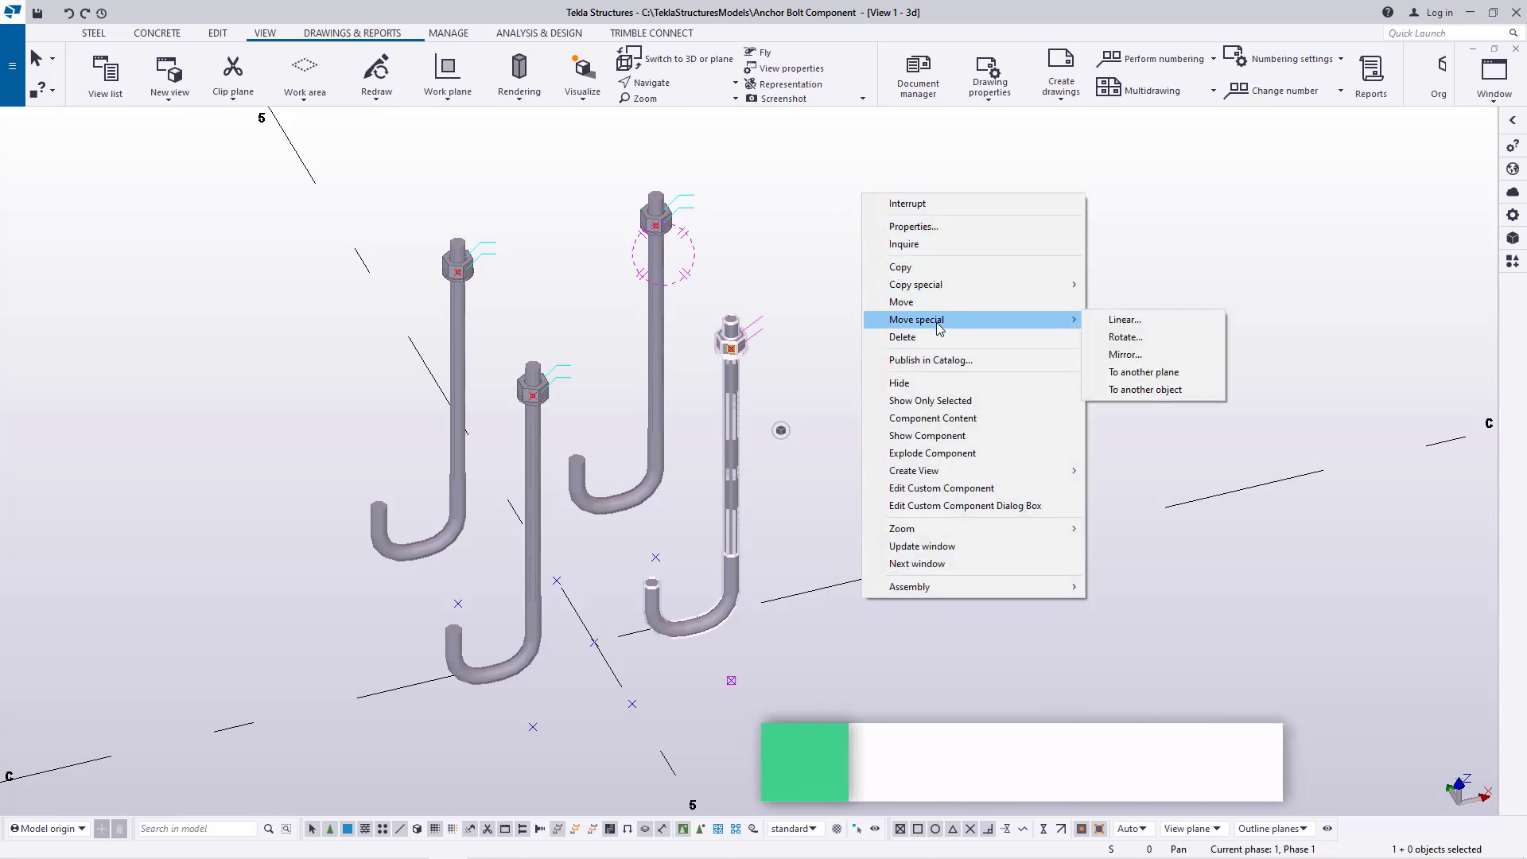
{"action": "left_click", "coordinate": [1125, 336]}
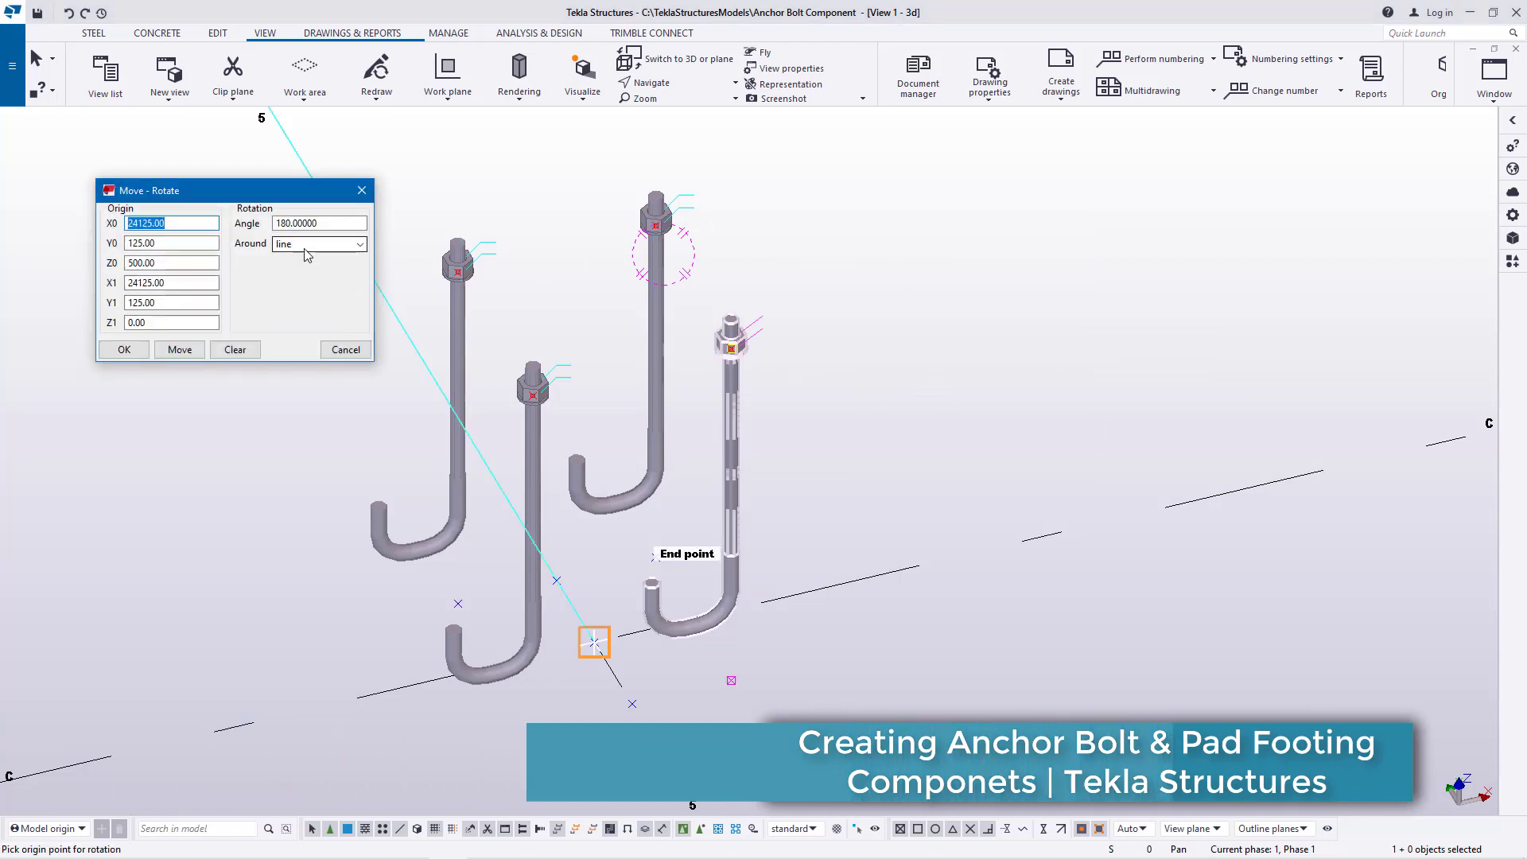
{"action": "scroll", "coordinate": [730, 344], "scroll_direction": "up", "scroll_amount": 5}
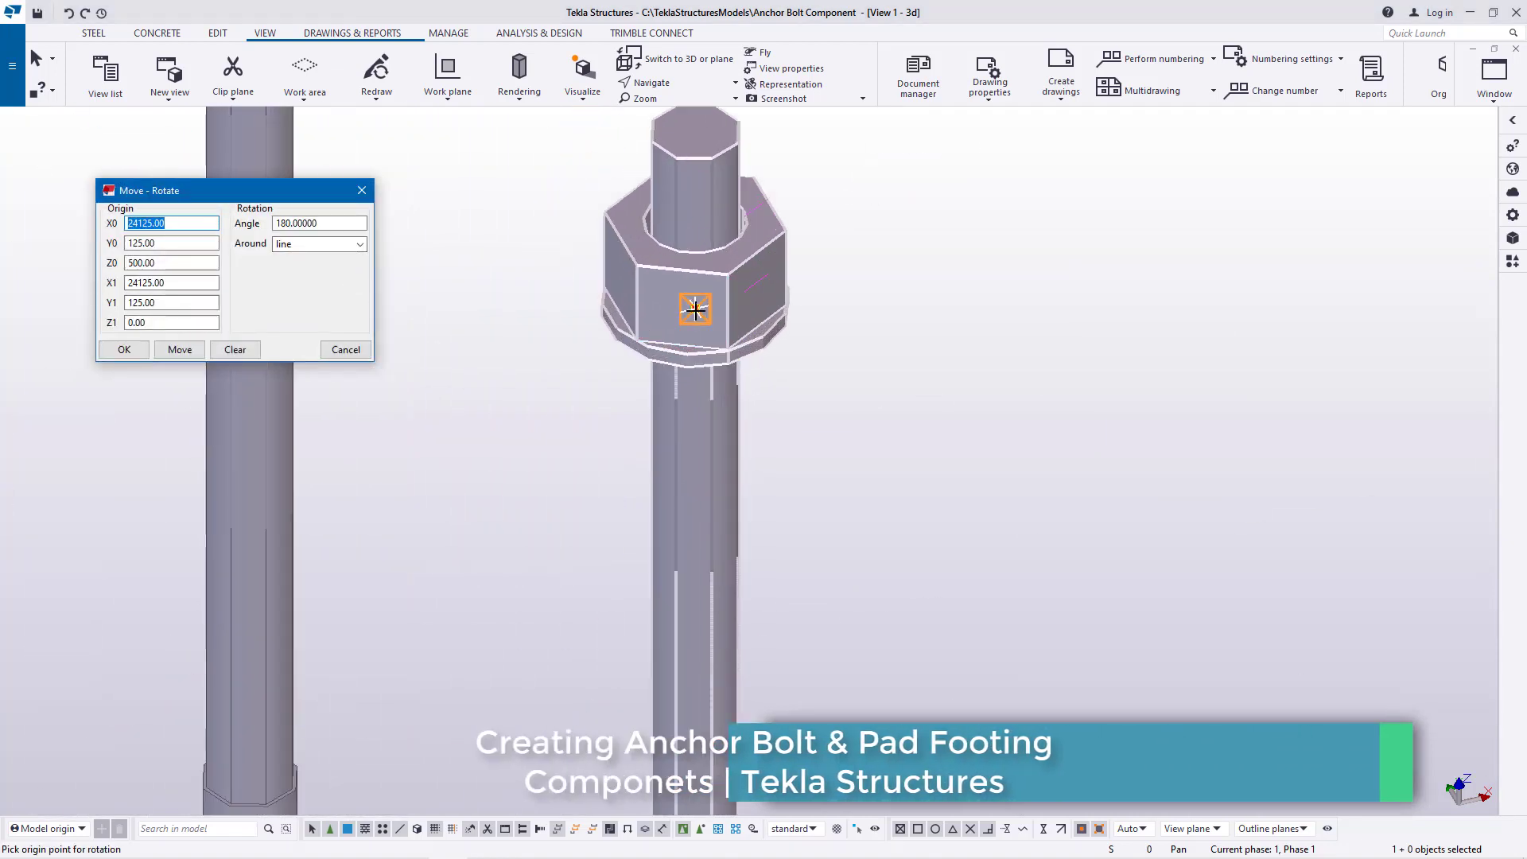
{"action": "left_click", "coordinate": [695, 307]}
{"action": "scroll", "coordinate": [696, 307], "scroll_direction": "down", "scroll_amount": 3}
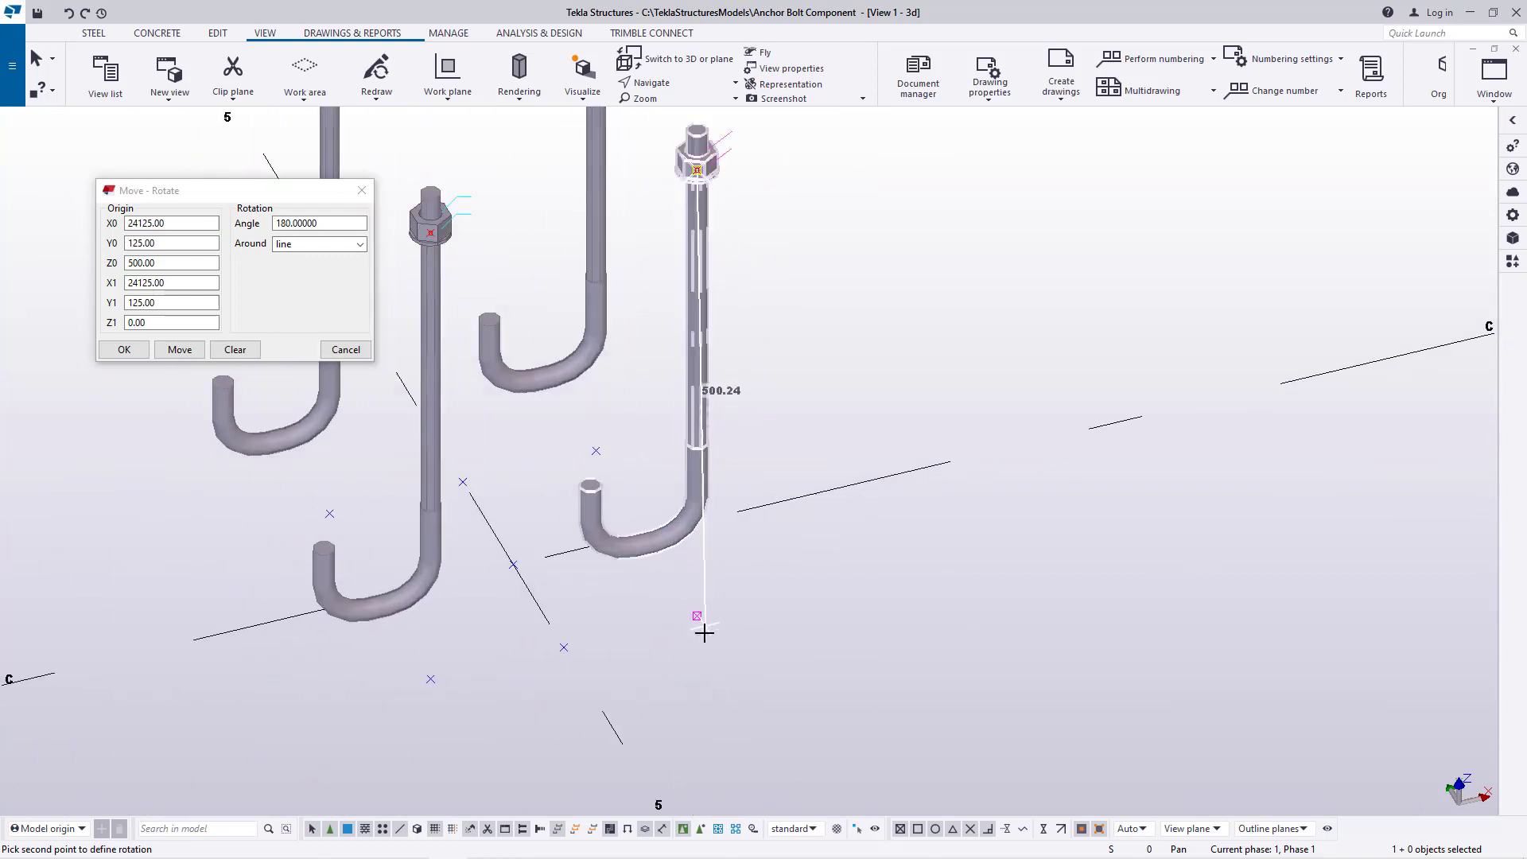
{"action": "left_click", "coordinate": [696, 616]}
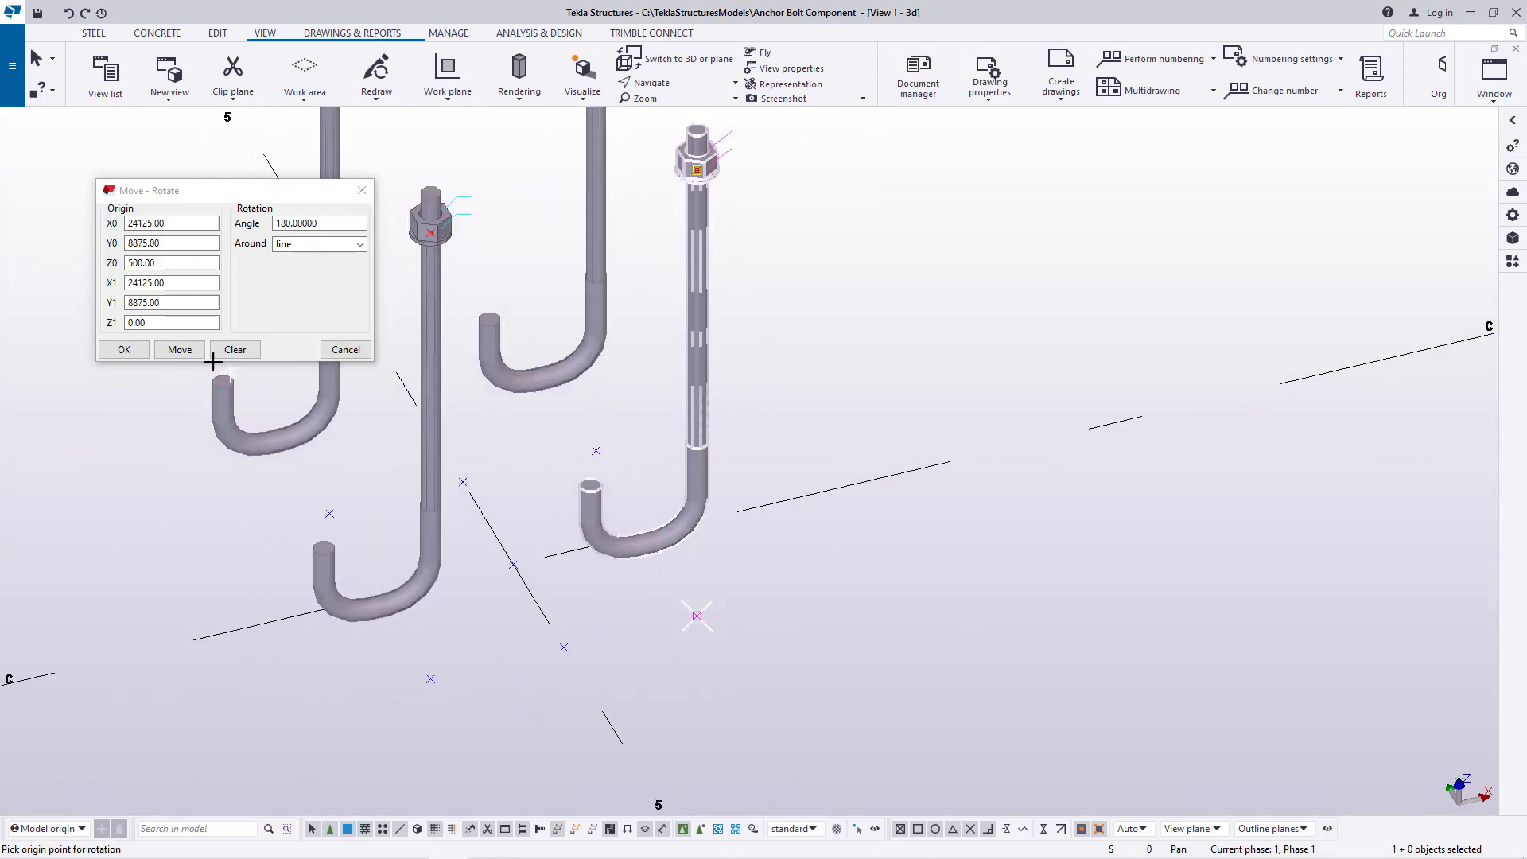
{"action": "left_click", "coordinate": [182, 351]}
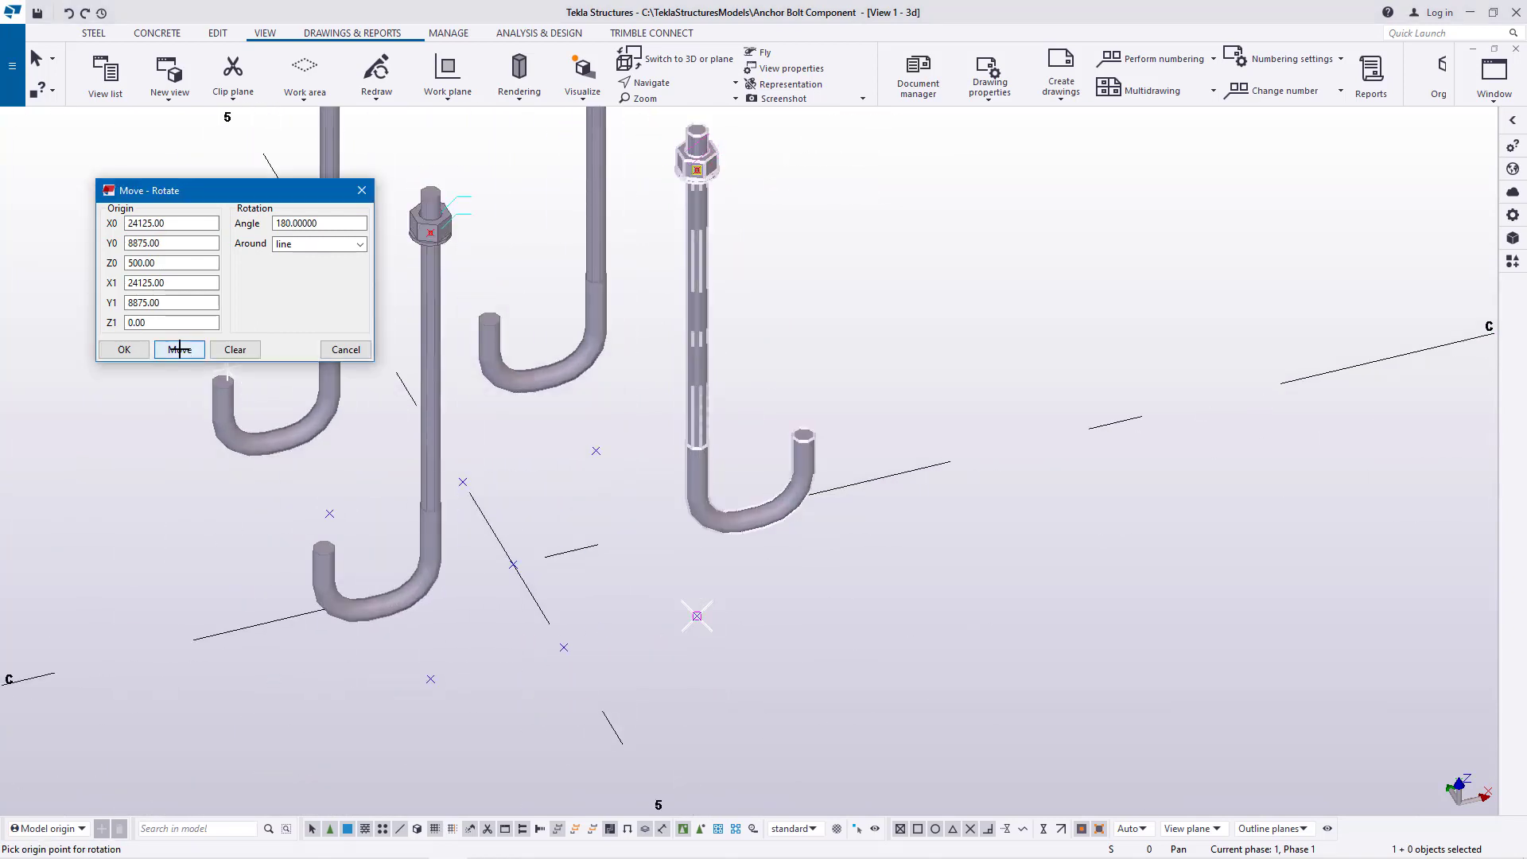
{"action": "left_click", "coordinate": [114, 356]}
{"action": "right_click", "coordinate": [797, 264]}
{"action": "left_click", "coordinate": [838, 274]}
{"action": "scroll", "coordinate": [662, 343], "scroll_direction": "down", "scroll_amount": 2}
Rotate the positive-X, positive-Y anchor rod 180 degrees around the line through its raised and lower corner points using Move special
{"action": "middle_click_drag", "start_coordinate": [662, 344], "coordinate": [665, 429]}
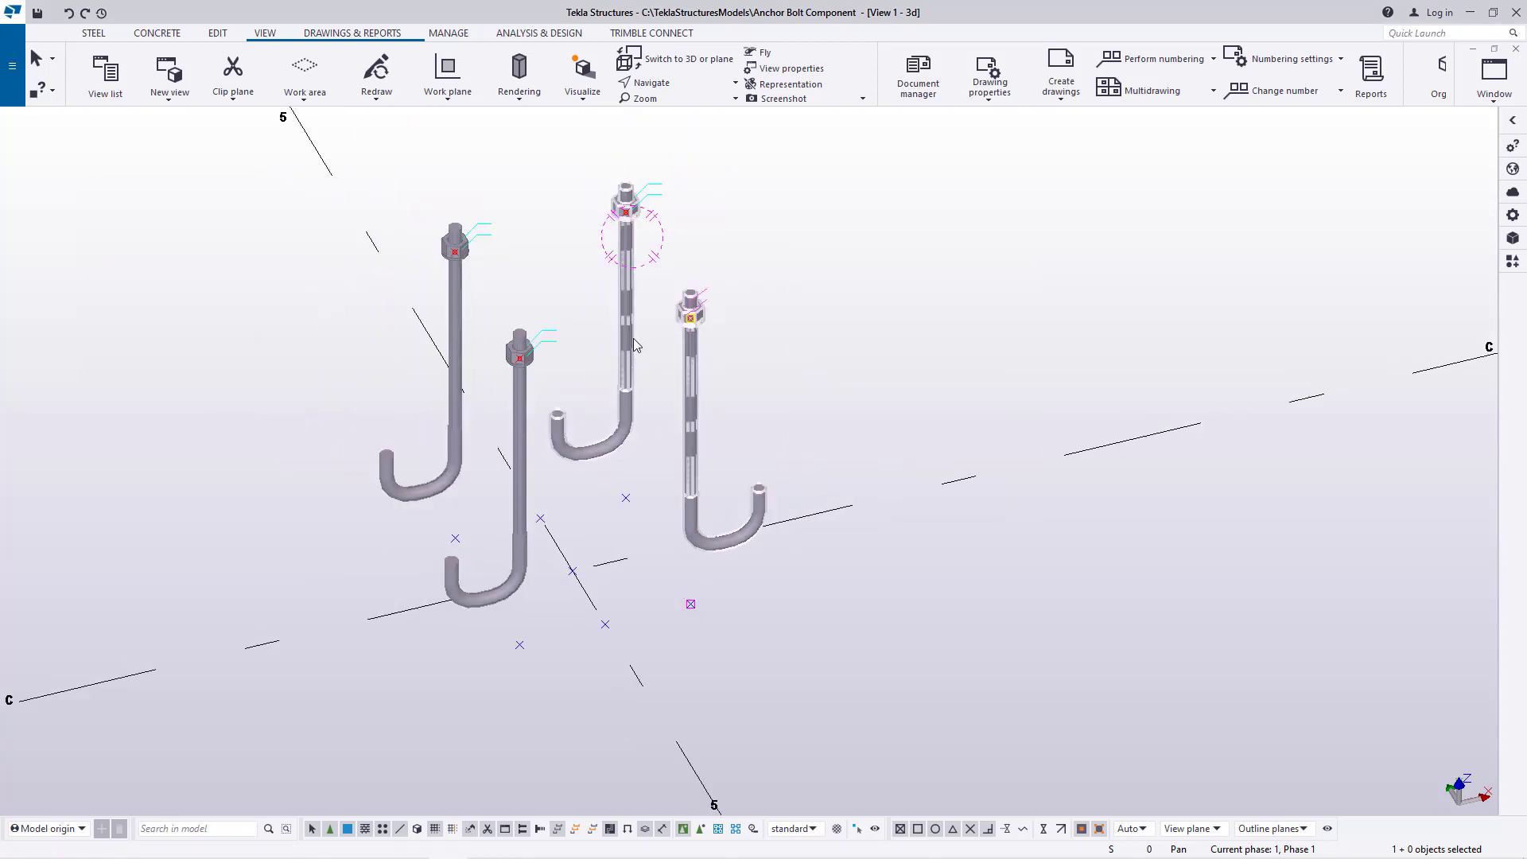
{"action": "scroll", "coordinate": [633, 230], "scroll_direction": "up", "scroll_amount": 5}
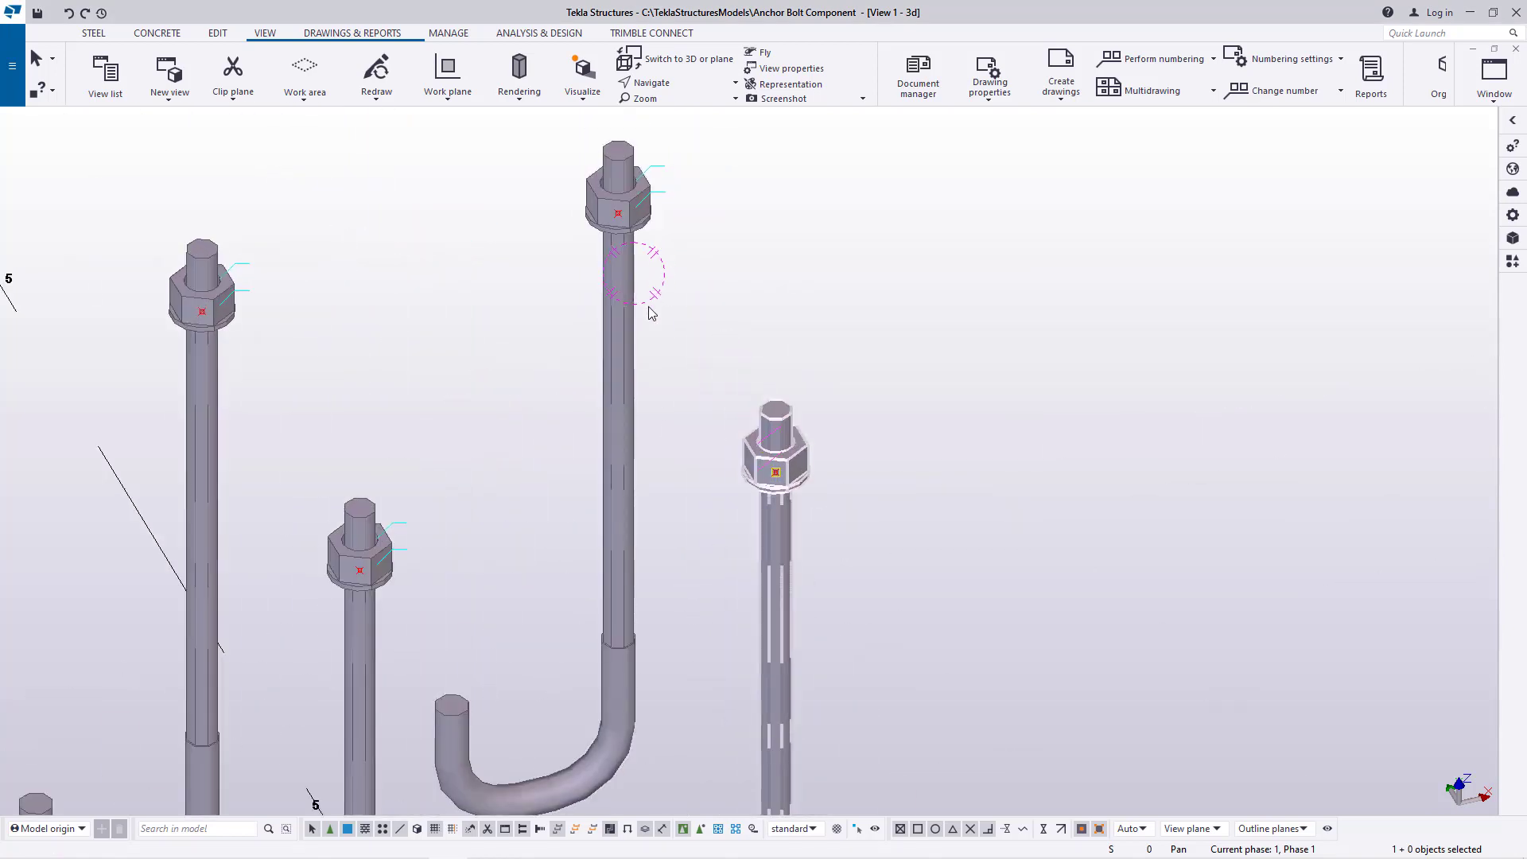
{"action": "right_click", "coordinate": [933, 231]}
{"action": "left_click", "coordinate": [622, 296]}
{"action": "right_click", "coordinate": [895, 237]}
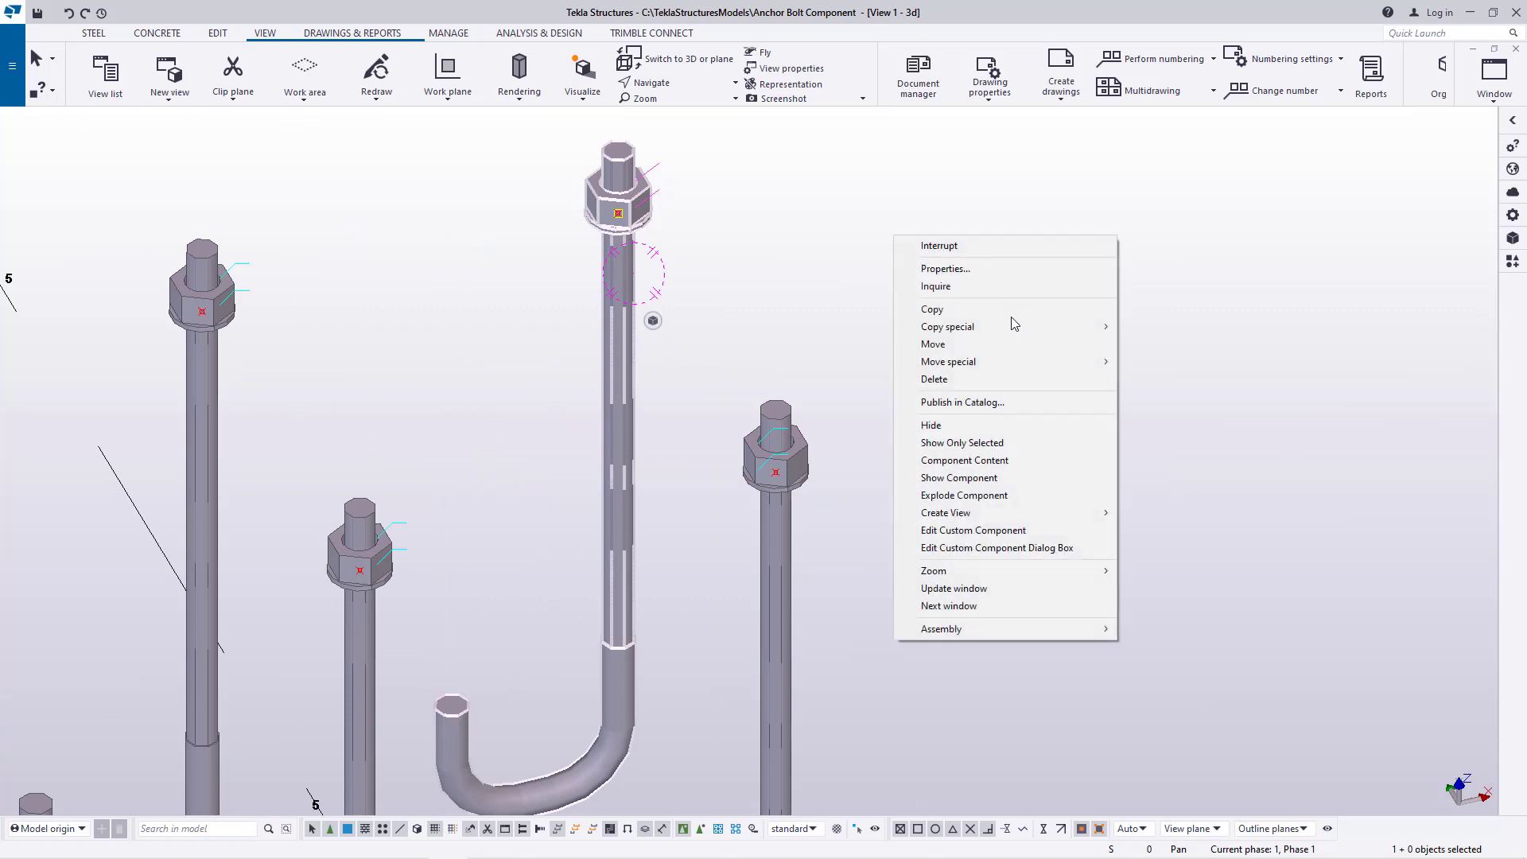
{"action": "left_click", "coordinate": [1149, 379]}
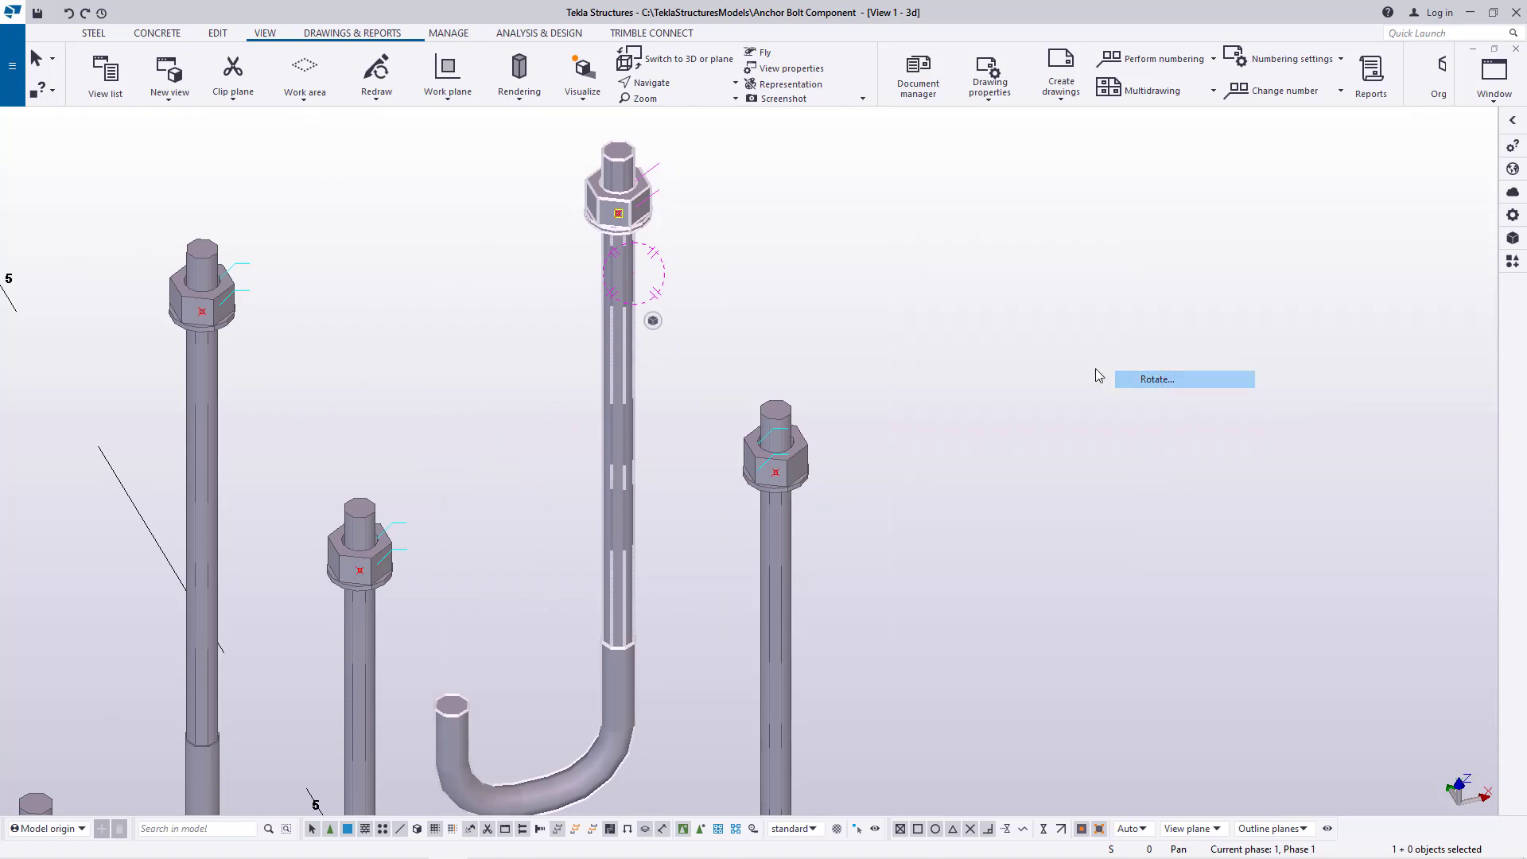
{"action": "scroll", "coordinate": [629, 213], "scroll_direction": "up", "scroll_amount": 2}
{"action": "scroll", "coordinate": [607, 228], "scroll_direction": "up", "scroll_amount": 2}
{"action": "left_click", "coordinate": [606, 213]}
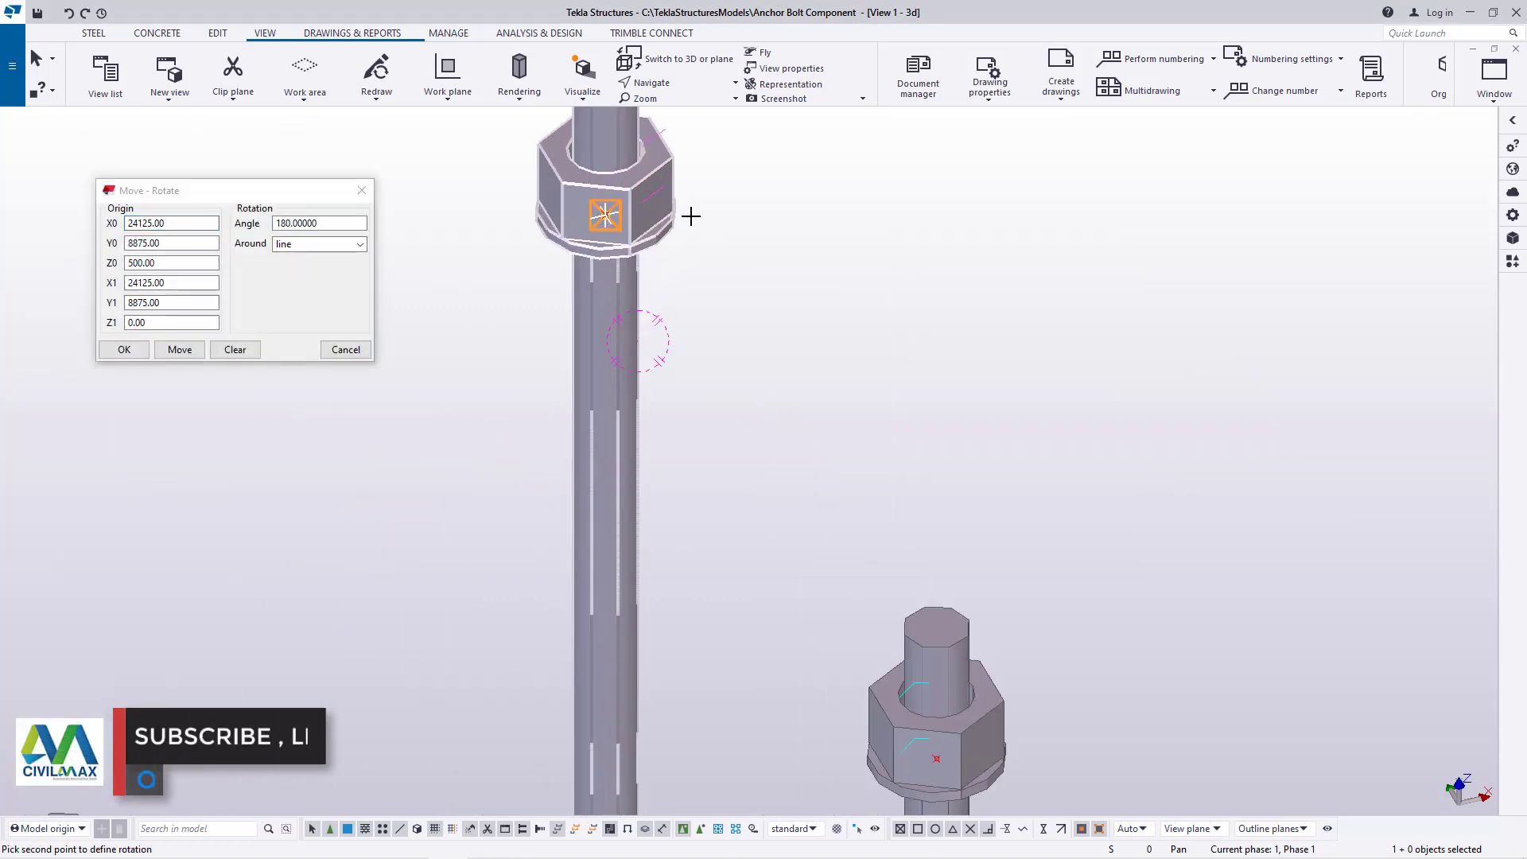
{"action": "scroll", "coordinate": [688, 215], "scroll_direction": "down", "scroll_amount": 5}
{"action": "scroll", "coordinate": [691, 504], "scroll_direction": "up", "scroll_amount": 2}
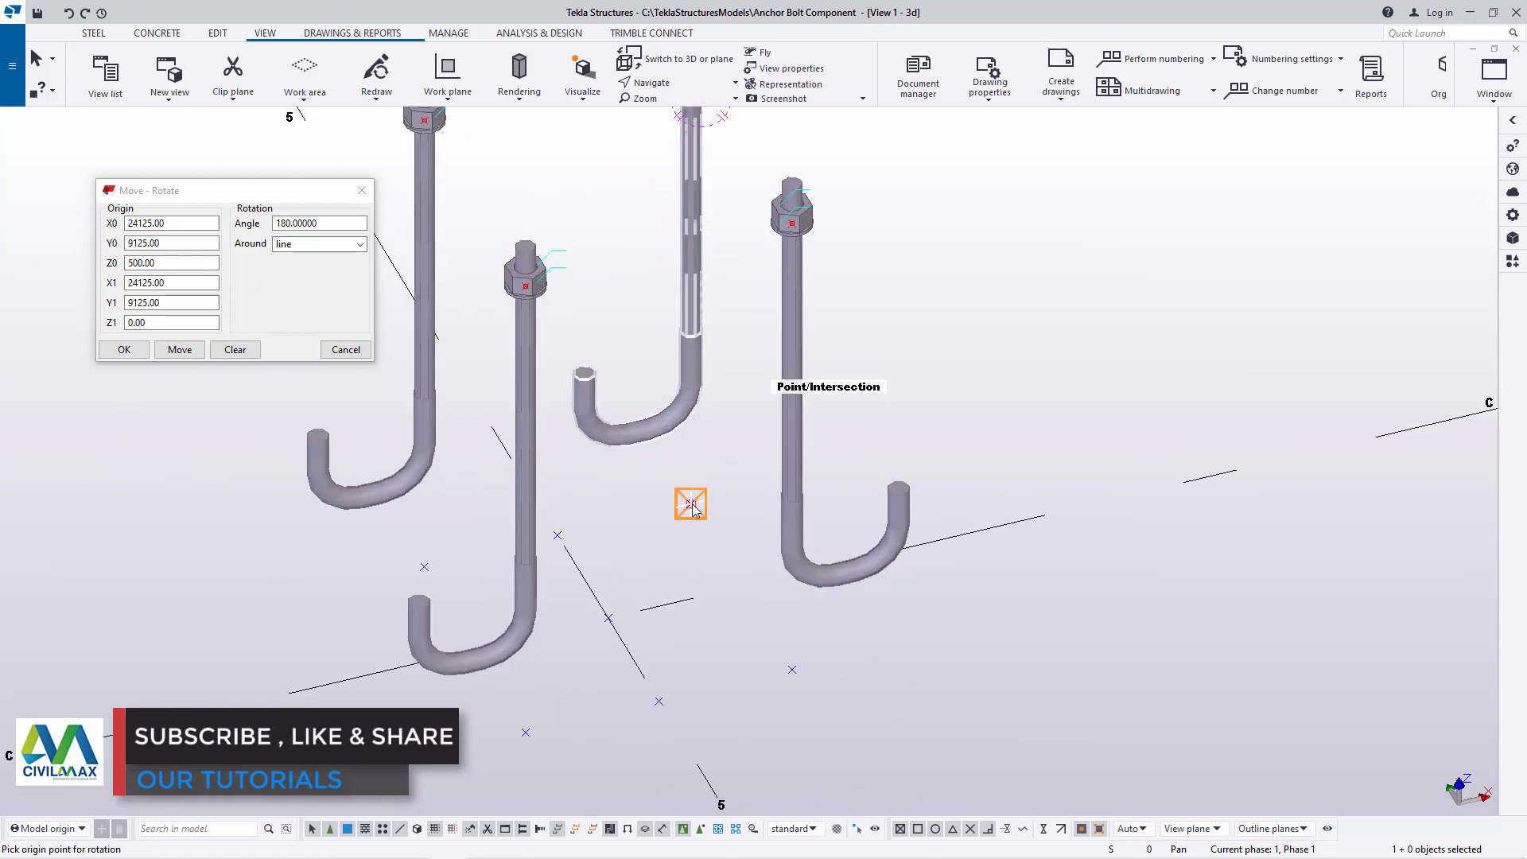
{"action": "left_click", "coordinate": [180, 352]}
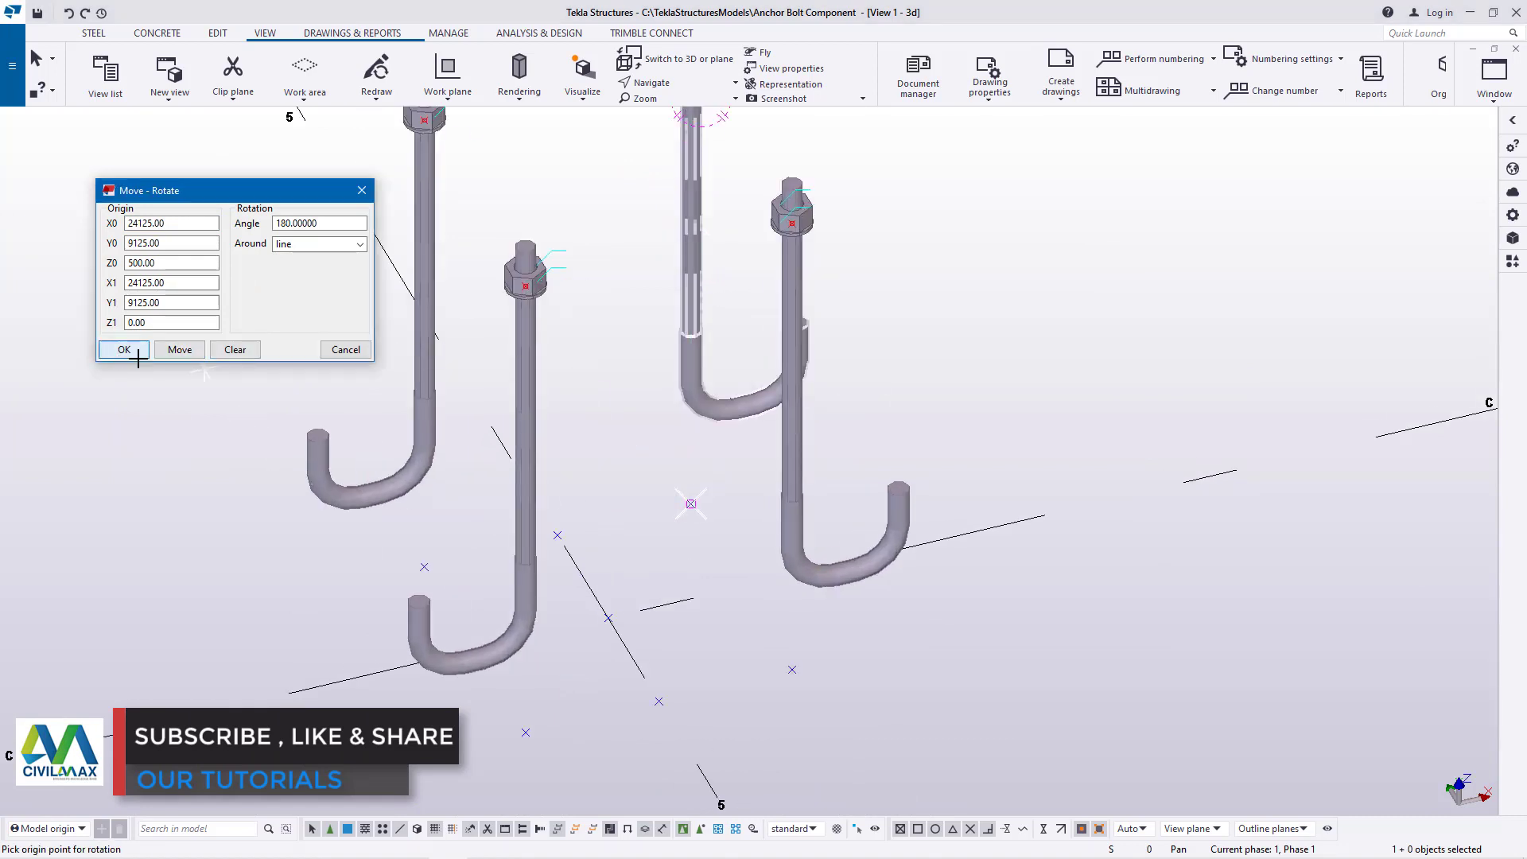
{"action": "left_click", "coordinate": [135, 355]}
{"action": "right_click", "coordinate": [1149, 322]}
{"action": "left_click", "coordinate": [1182, 331]}
Examine the outward hook directions of all four anchor rods and their top ends from another side of the model
{"action": "left_click", "coordinate": [654, 82]}
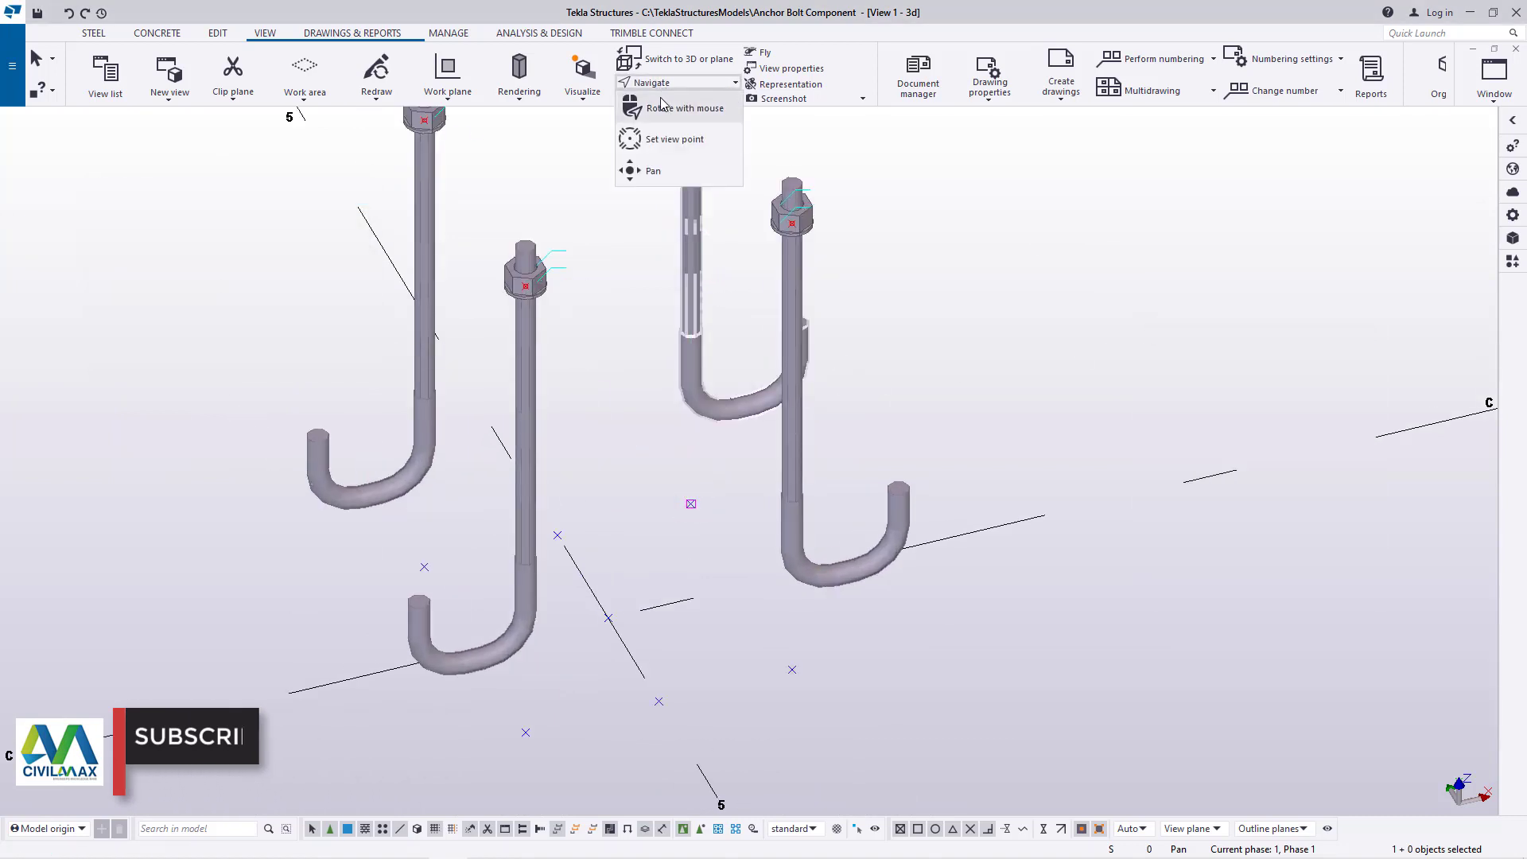
{"action": "left_click", "coordinate": [668, 107]}
{"action": "left_click_drag", "start_coordinate": [695, 285], "coordinate": [638, 303]}
{"action": "scroll", "coordinate": [757, 503], "scroll_direction": "down", "scroll_amount": 5}
{"action": "left_click_drag", "start_coordinate": [757, 503], "coordinate": [683, 496]}
{"action": "scroll", "coordinate": [695, 475], "scroll_direction": "up", "scroll_amount": 8}
{"action": "right_click", "coordinate": [783, 292]}
{"action": "left_click", "coordinate": [840, 299]}
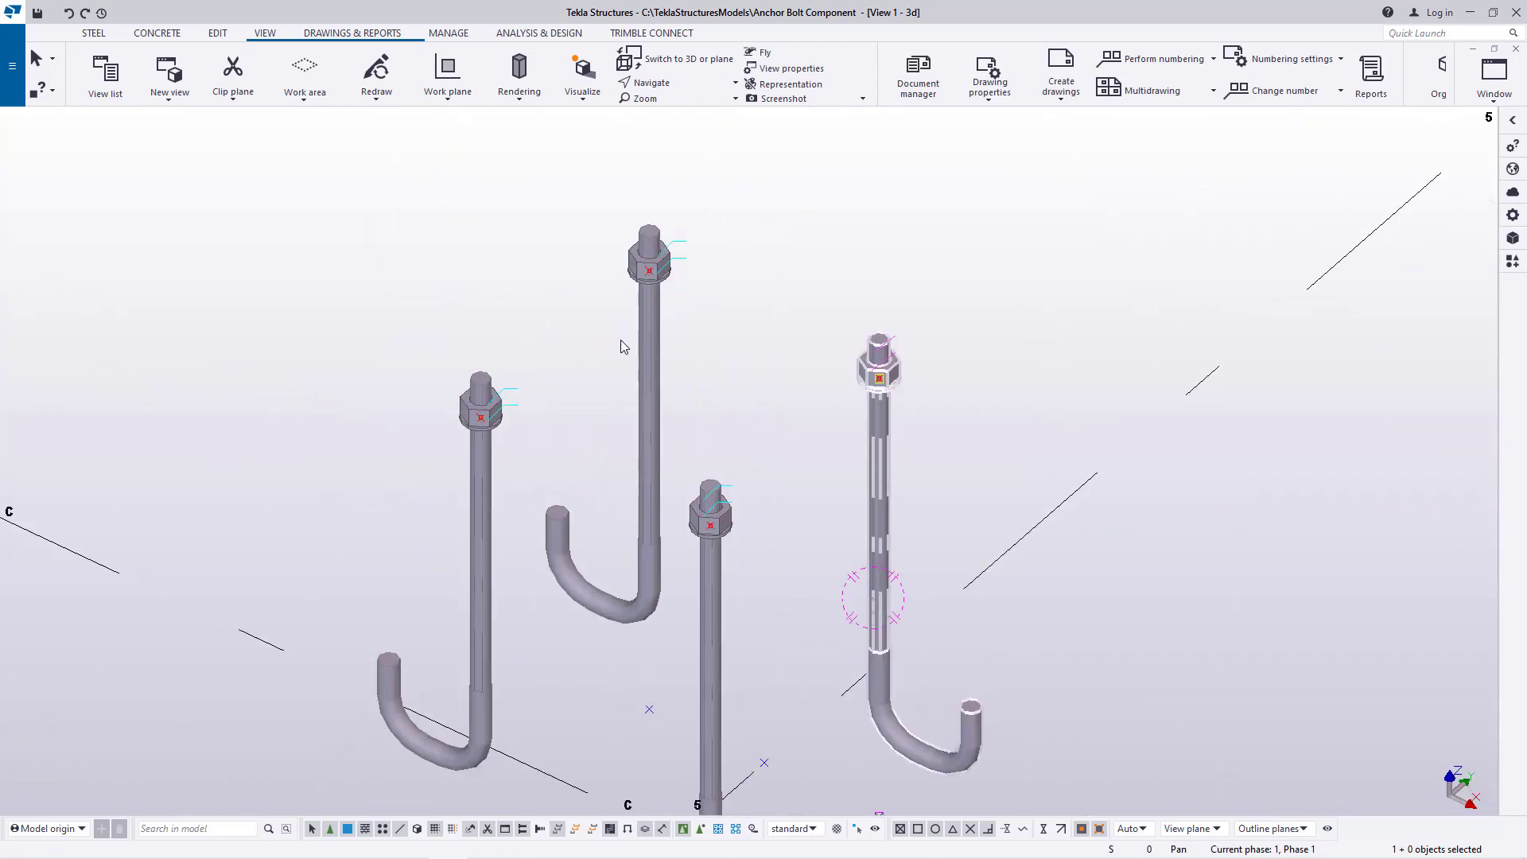
{"action": "scroll", "coordinate": [623, 347], "scroll_direction": "up", "scroll_amount": 2}
{"action": "scroll", "coordinate": [627, 346], "scroll_direction": "down", "scroll_amount": 5}
{"action": "scroll", "coordinate": [704, 475], "scroll_direction": "up", "scroll_amount": 5}
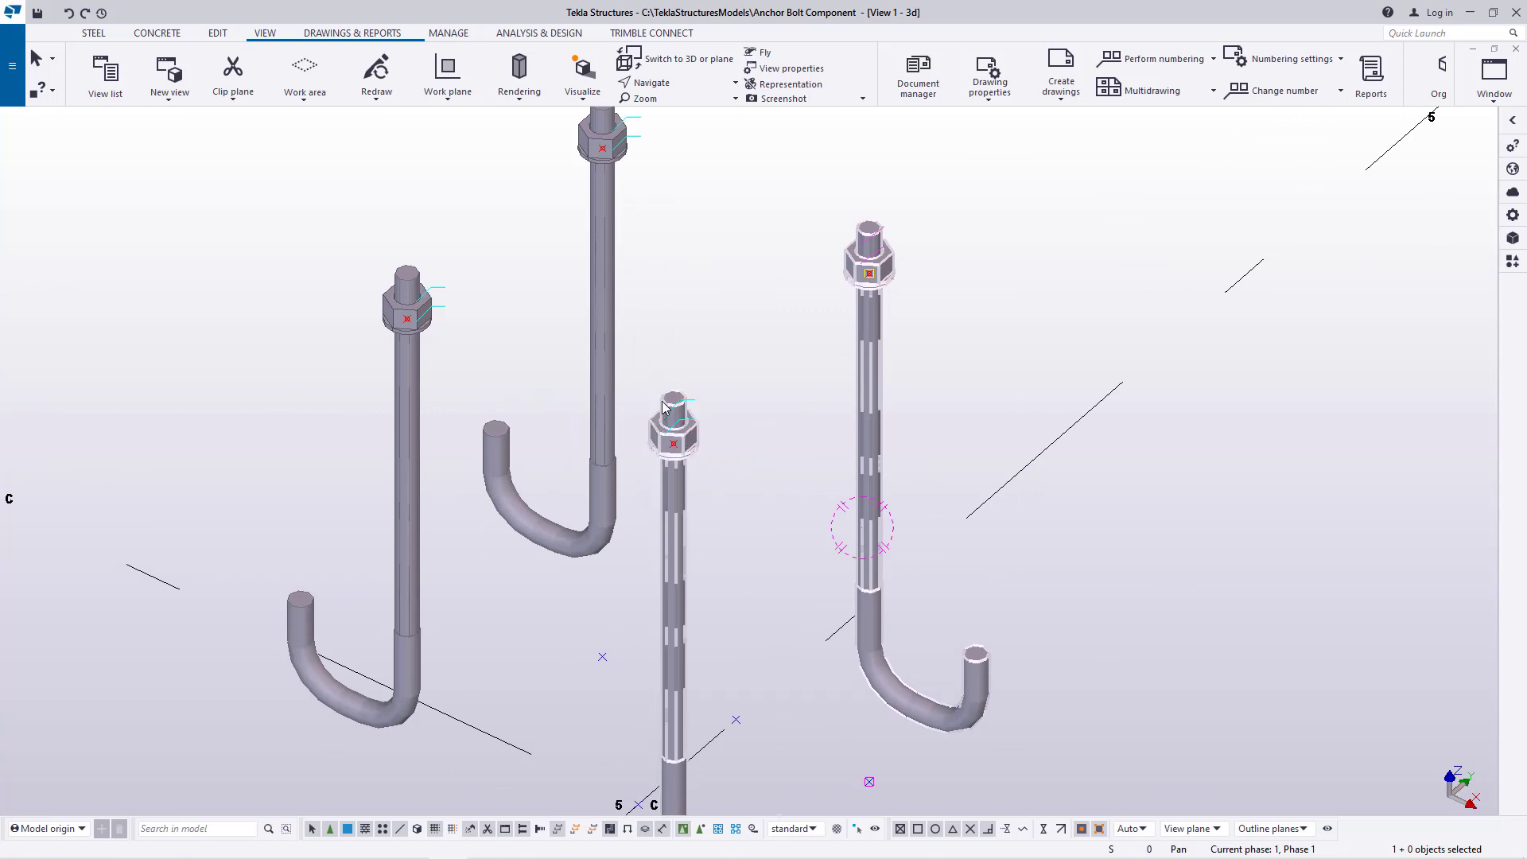
{"action": "scroll", "coordinate": [688, 442], "scroll_direction": "down", "scroll_amount": 1}
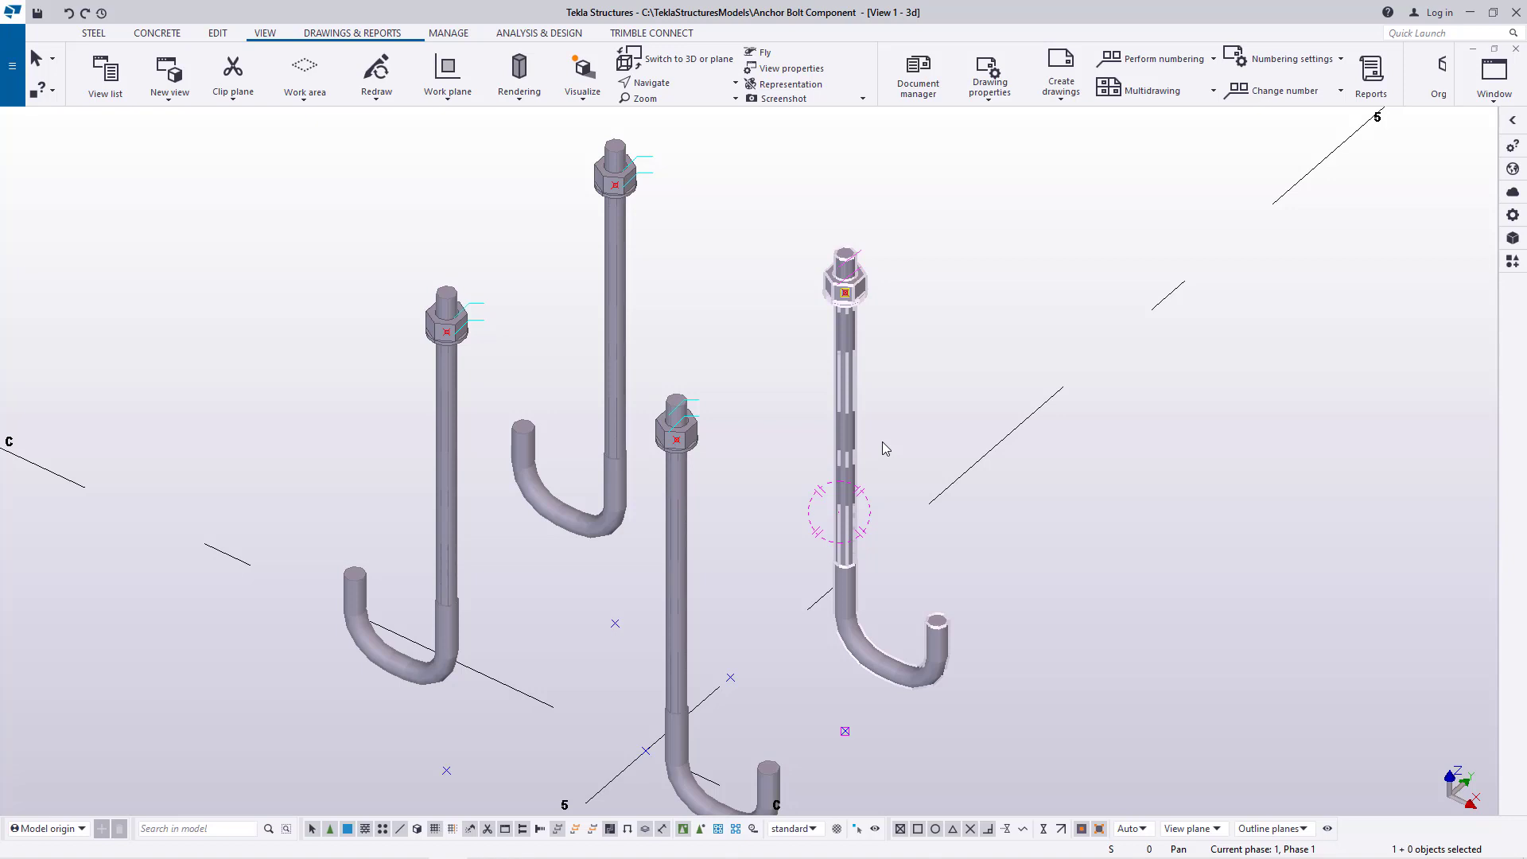
{"action": "scroll", "coordinate": [616, 557], "scroll_direction": "down", "scroll_amount": 1}
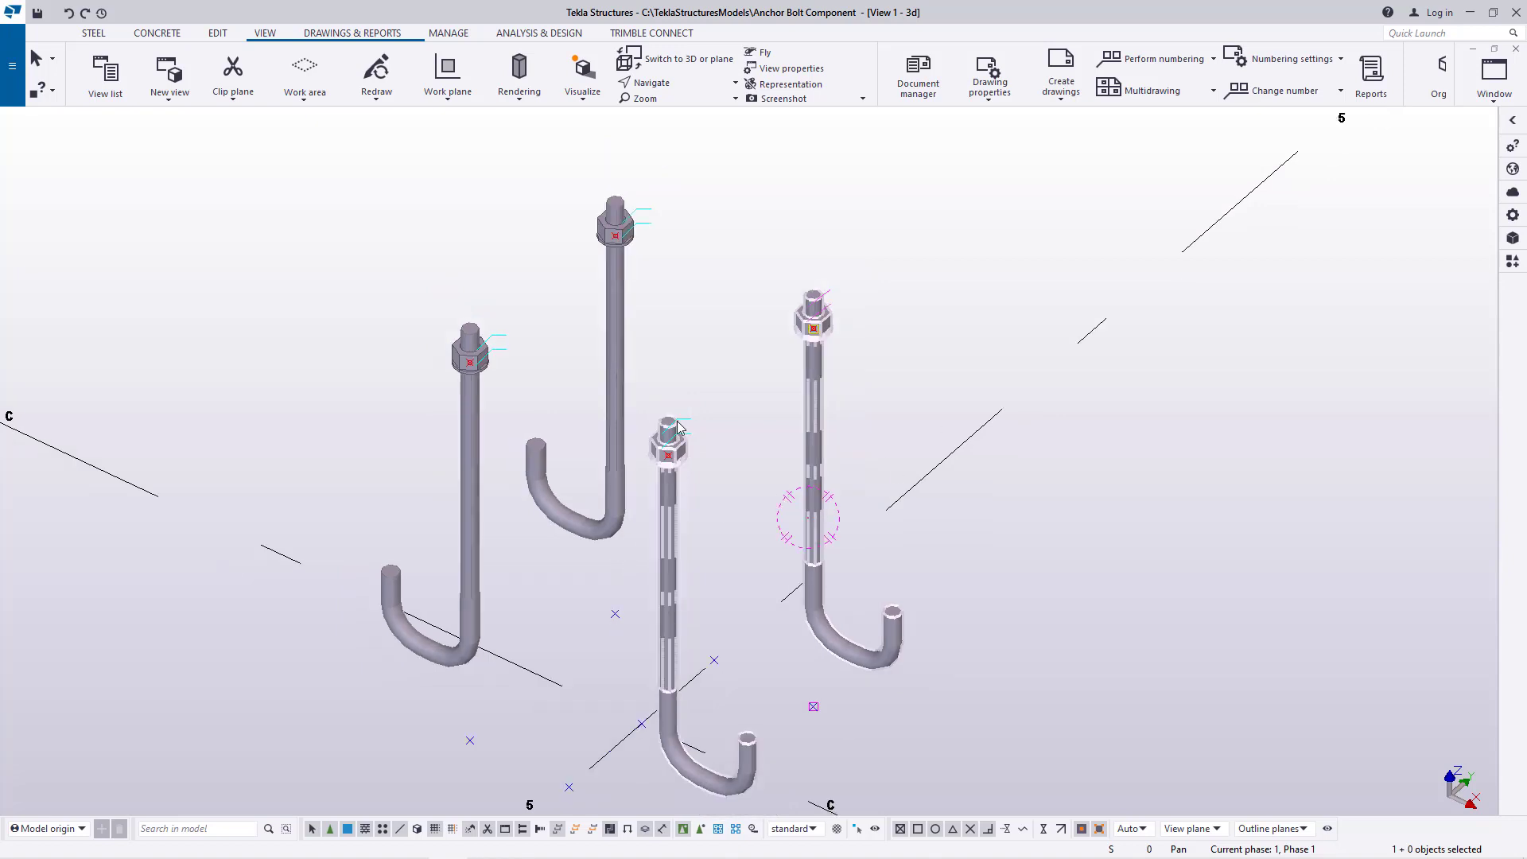
{"action": "left_click", "coordinate": [669, 84]}
{"action": "left_click", "coordinate": [667, 106]}
{"action": "left_click_drag", "start_coordinate": [616, 277], "coordinate": [620, 287]}
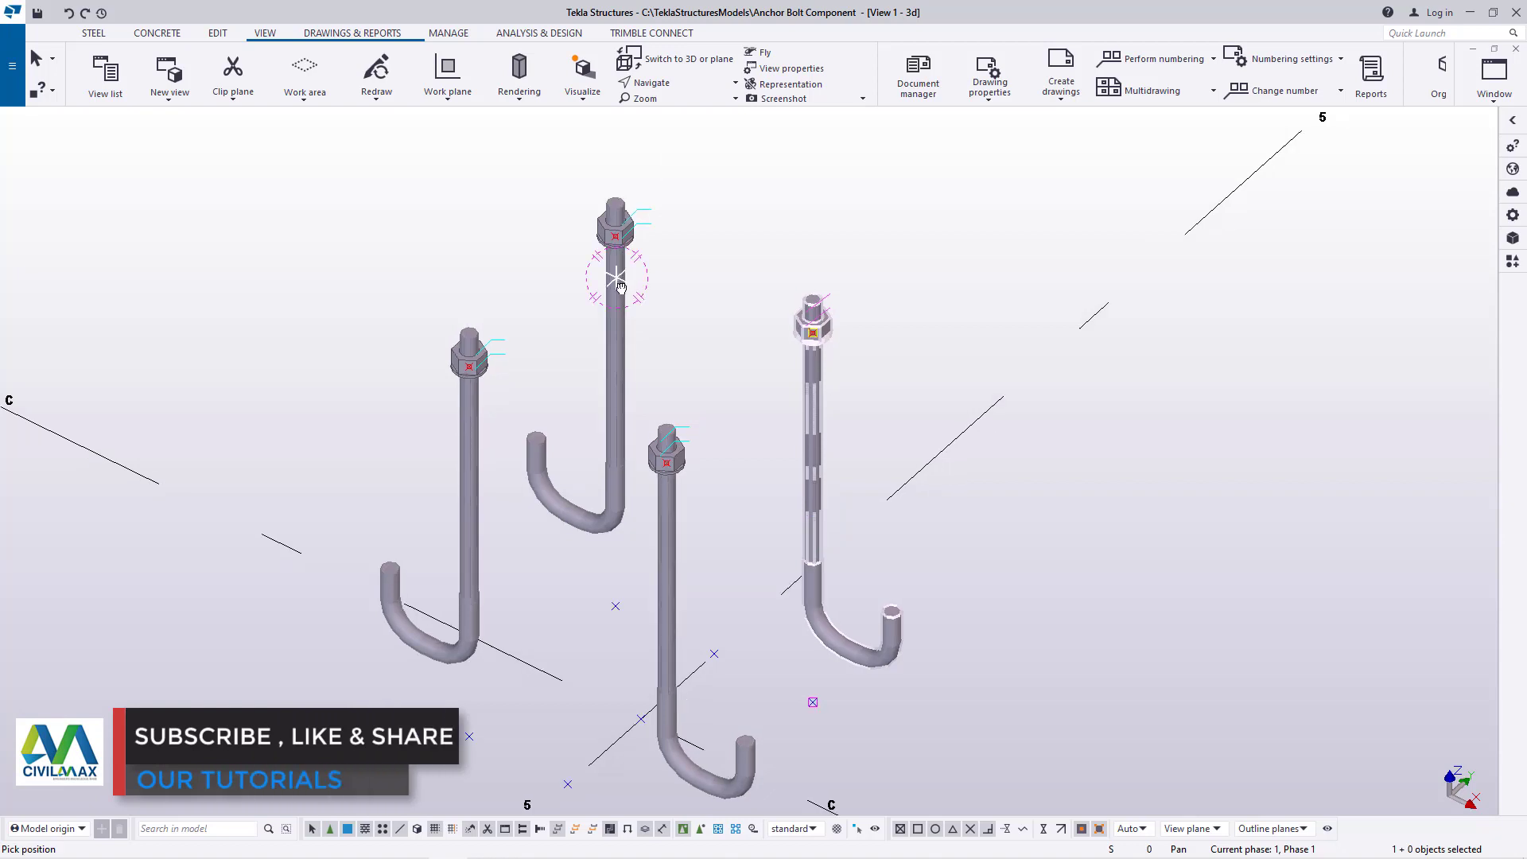
{"action": "scroll", "coordinate": [619, 290], "scroll_direction": "up", "scroll_amount": 5}
{"action": "right_click", "coordinate": [927, 294]}
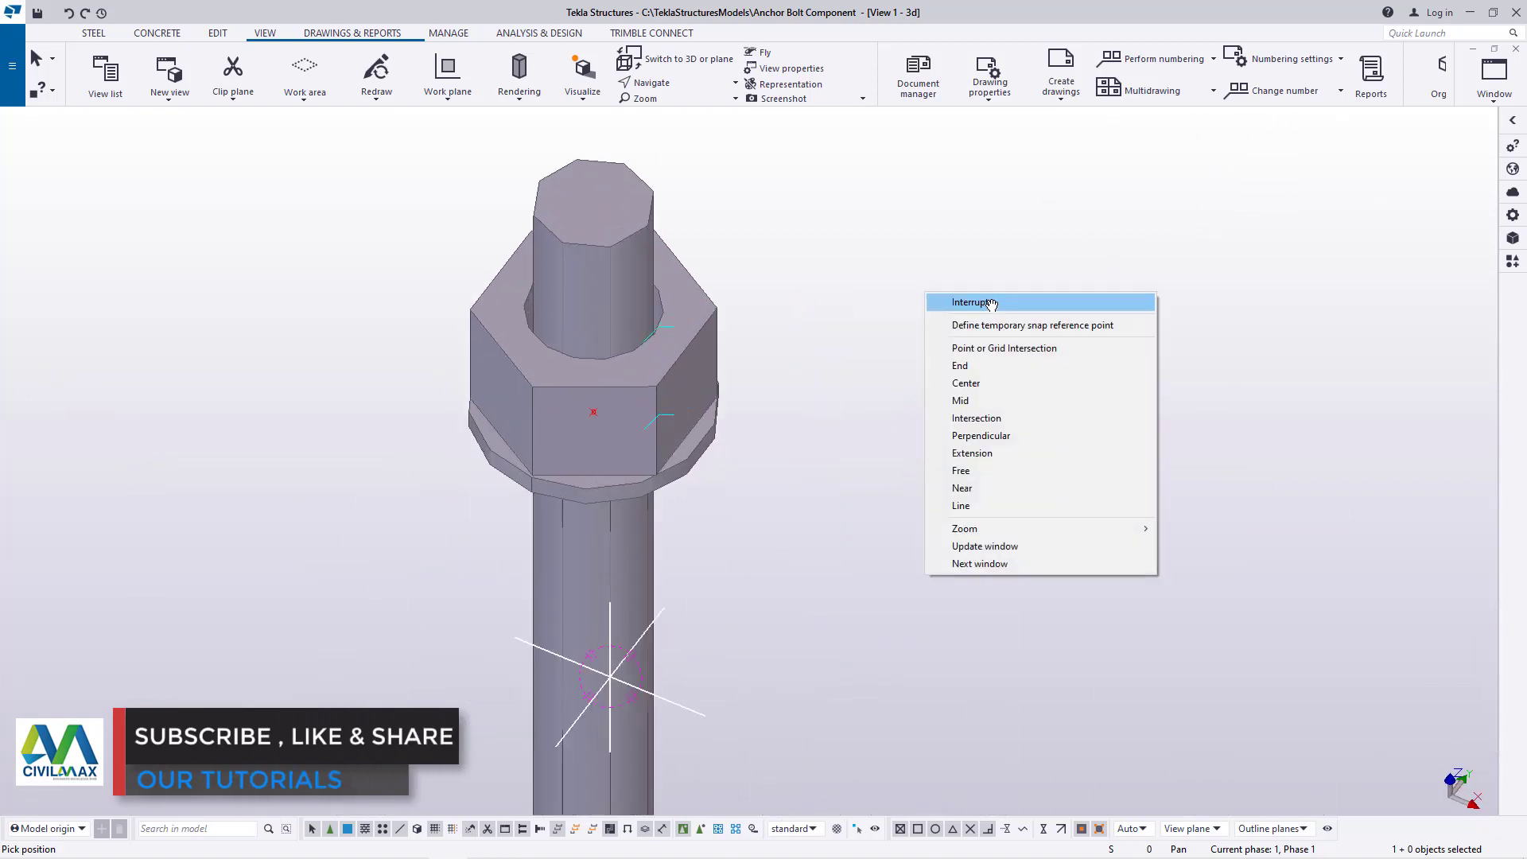
{"action": "left_click", "coordinate": [990, 303]}
Begin a steel polybeam at the top edge of the positive-X, negative-Y rod and run it around the positive-X, positive-Y rod's outer top vertices
{"action": "scroll", "coordinate": [624, 294], "scroll_direction": "down", "scroll_amount": 3}
{"action": "scroll", "coordinate": [625, 288], "scroll_direction": "up", "scroll_amount": 6}
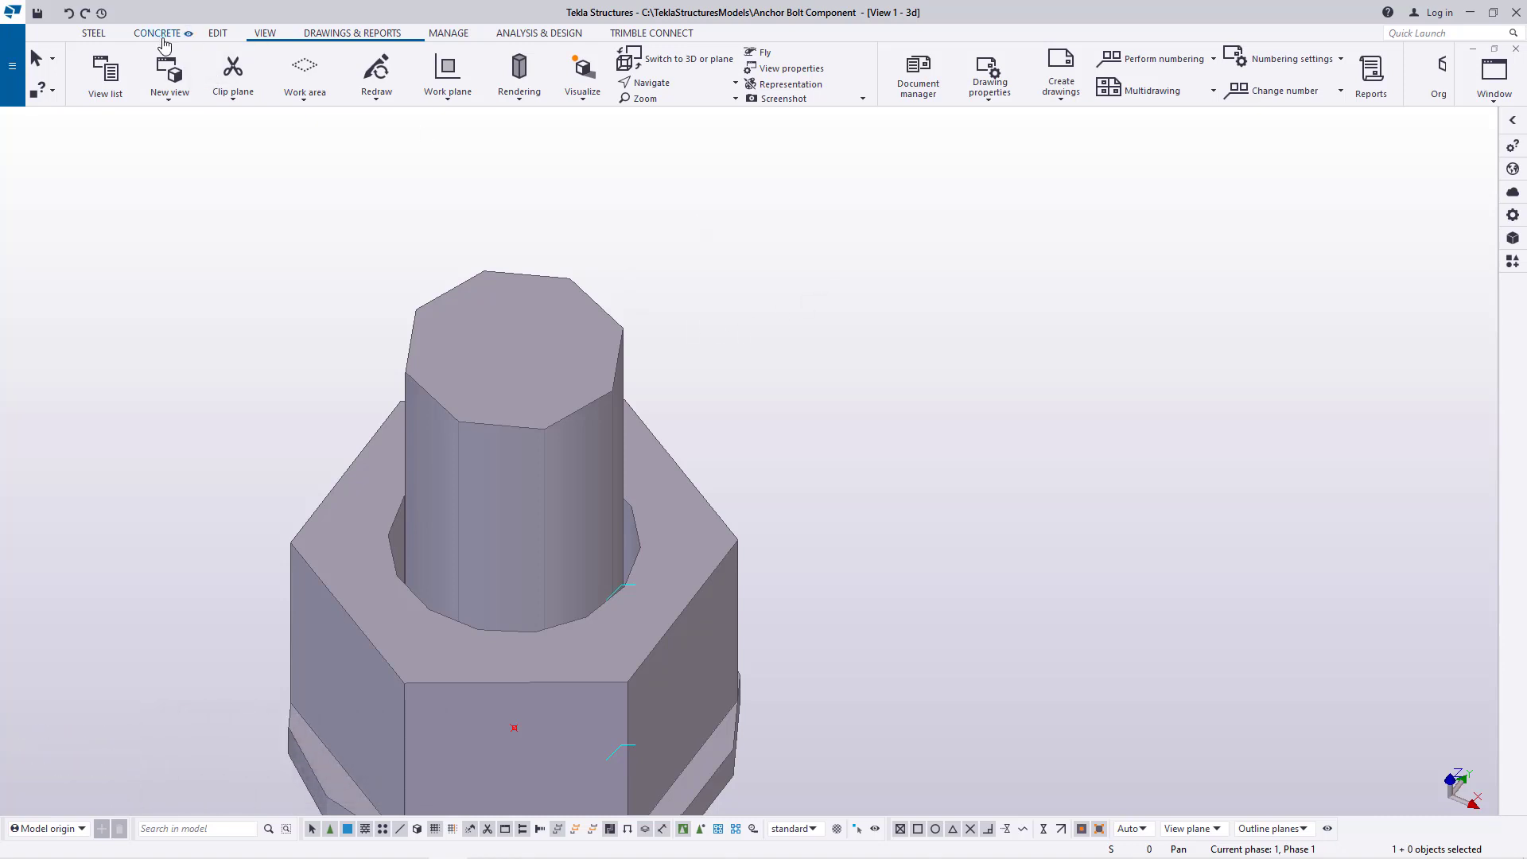
{"action": "left_click", "coordinate": [93, 35]}
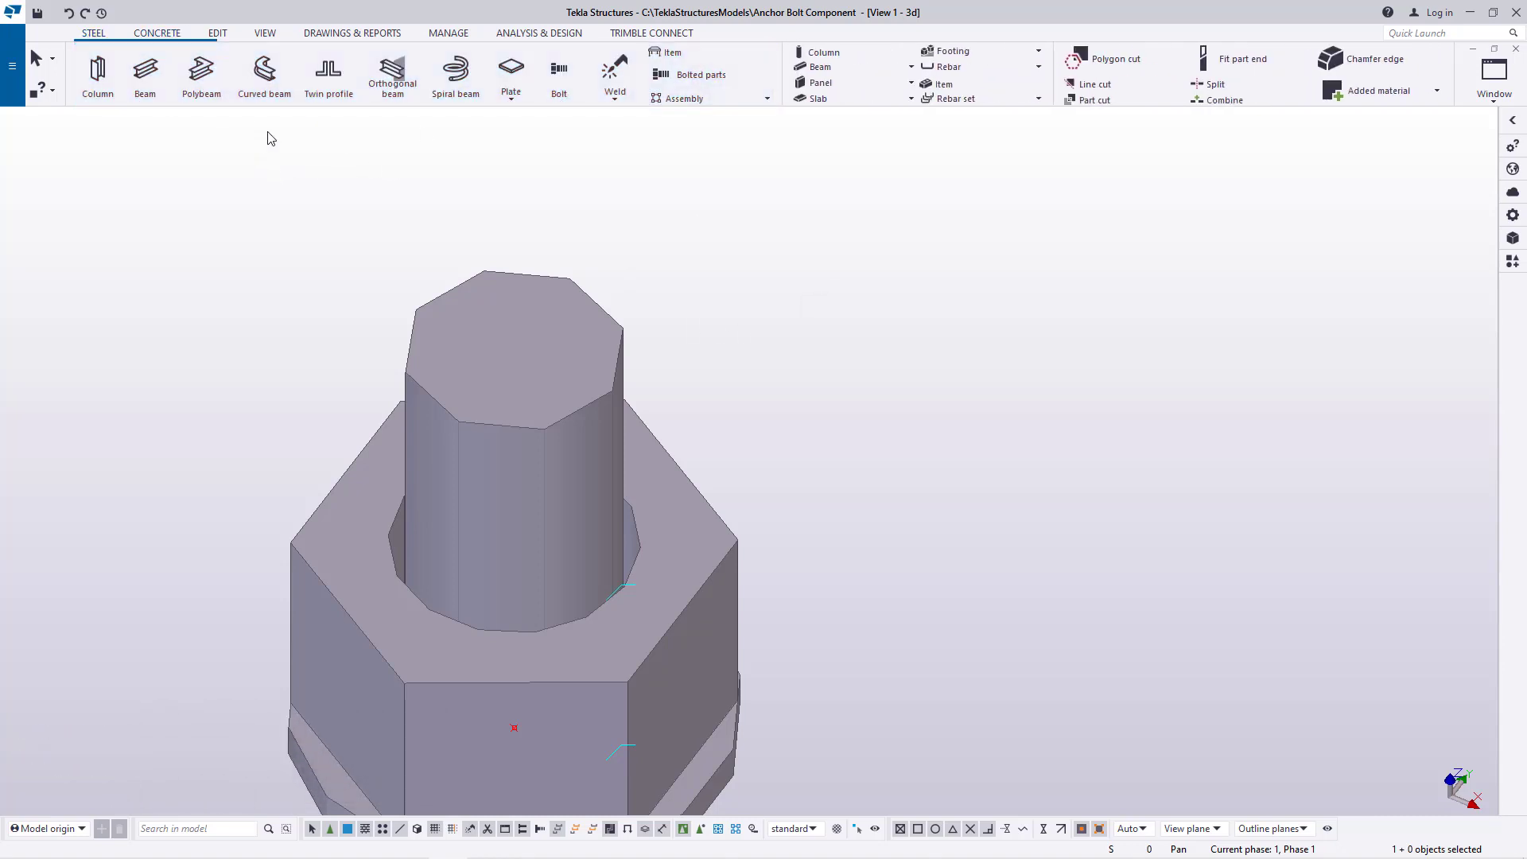
{"action": "left_click", "coordinate": [202, 83]}
{"action": "scroll", "coordinate": [446, 273], "scroll_direction": "down", "scroll_amount": 5}
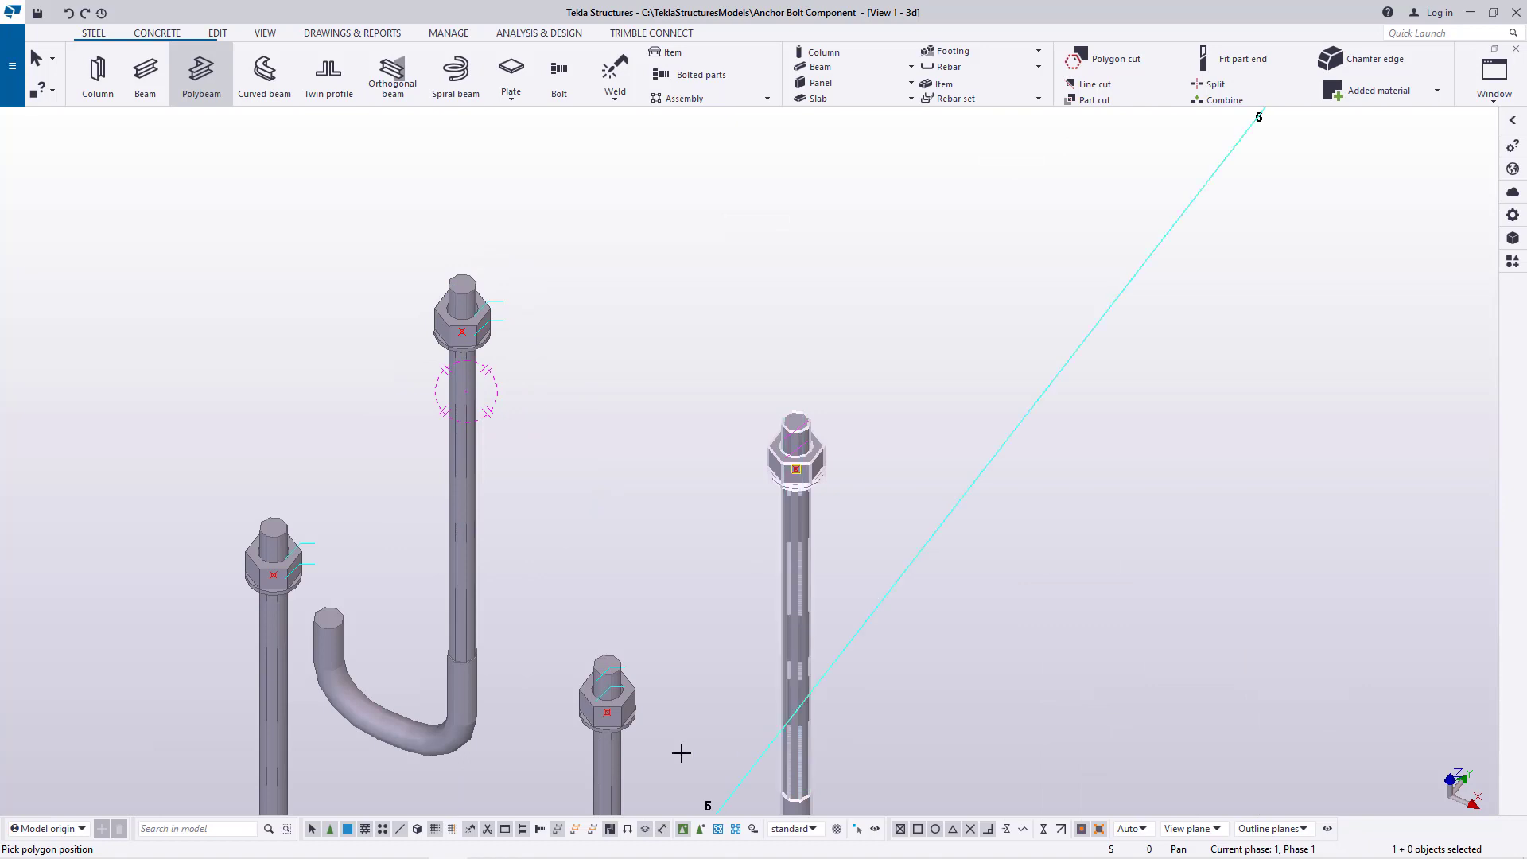
{"action": "scroll", "coordinate": [607, 652], "scroll_direction": "up", "scroll_amount": 10}
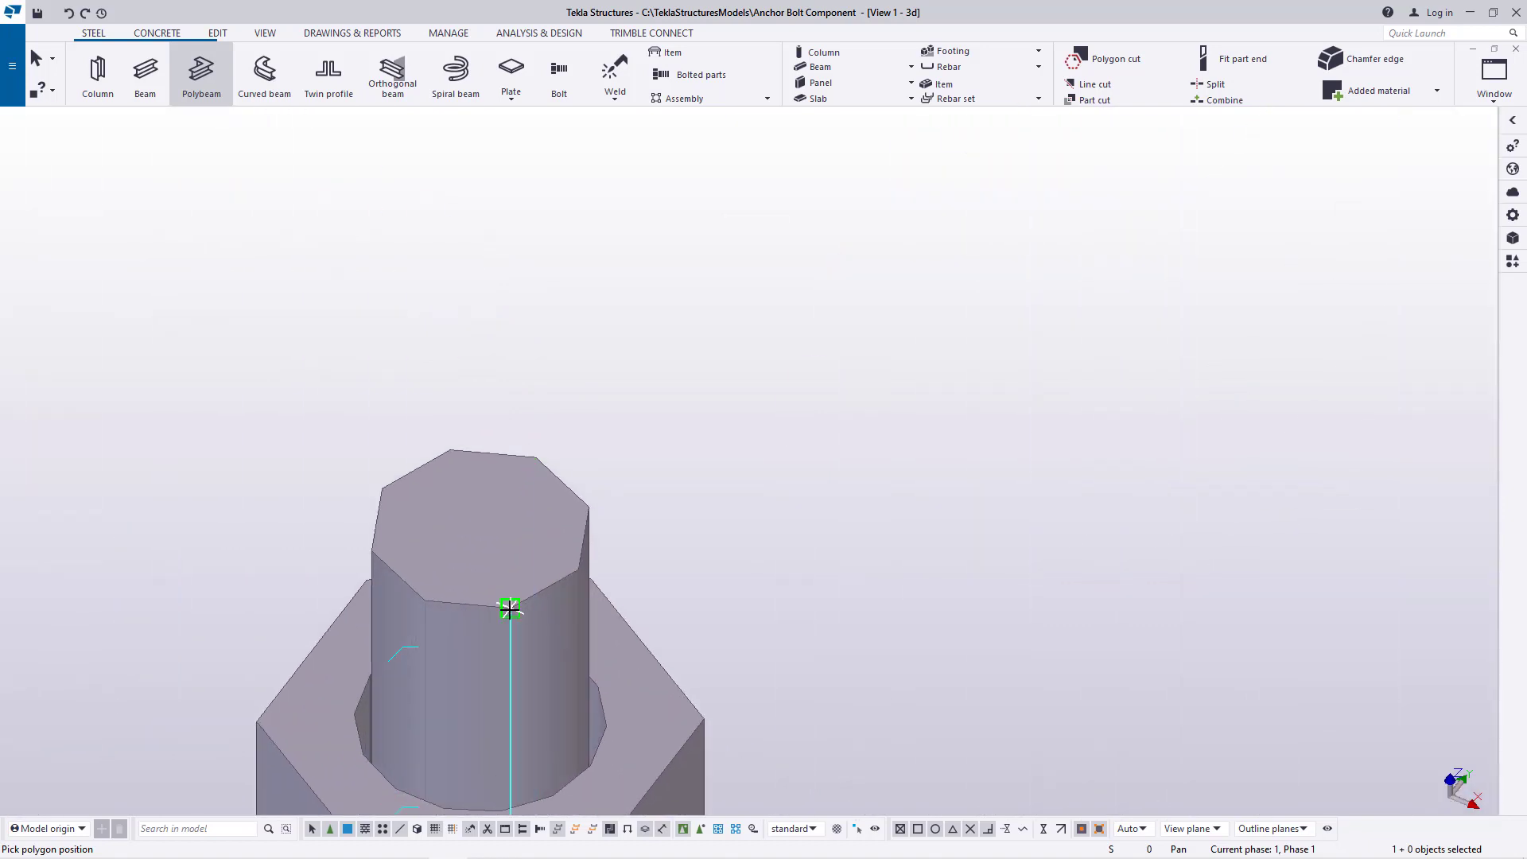
{"action": "left_click", "coordinate": [510, 608]}
{"action": "scroll", "coordinate": [525, 620], "scroll_direction": "down", "scroll_amount": 5}
{"action": "scroll", "coordinate": [875, 294], "scroll_direction": "up", "scroll_amount": 5}
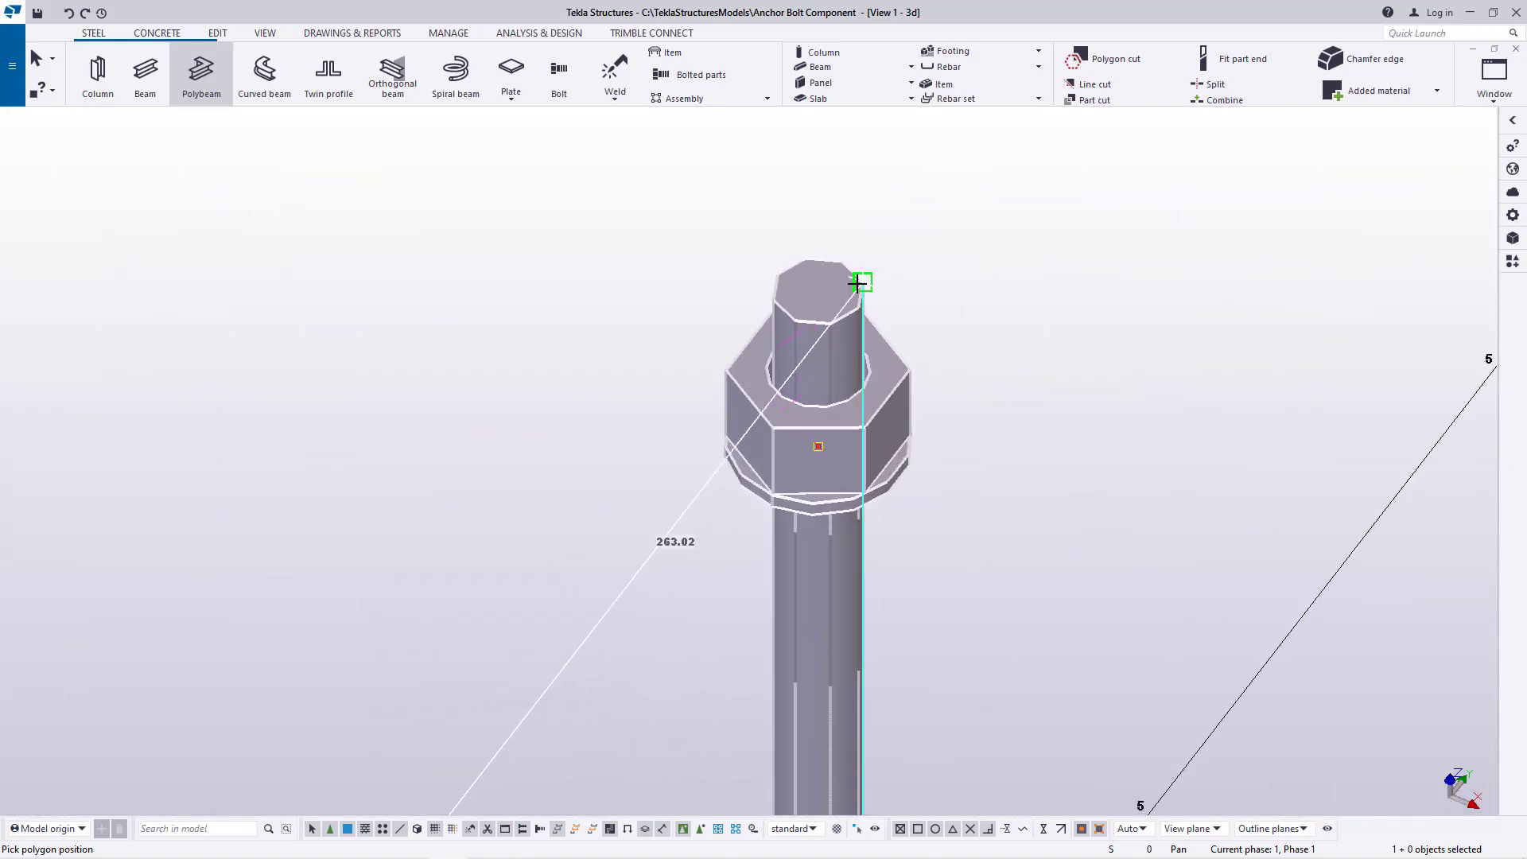
{"action": "scroll", "coordinate": [857, 283], "scroll_direction": "up", "scroll_amount": 5}
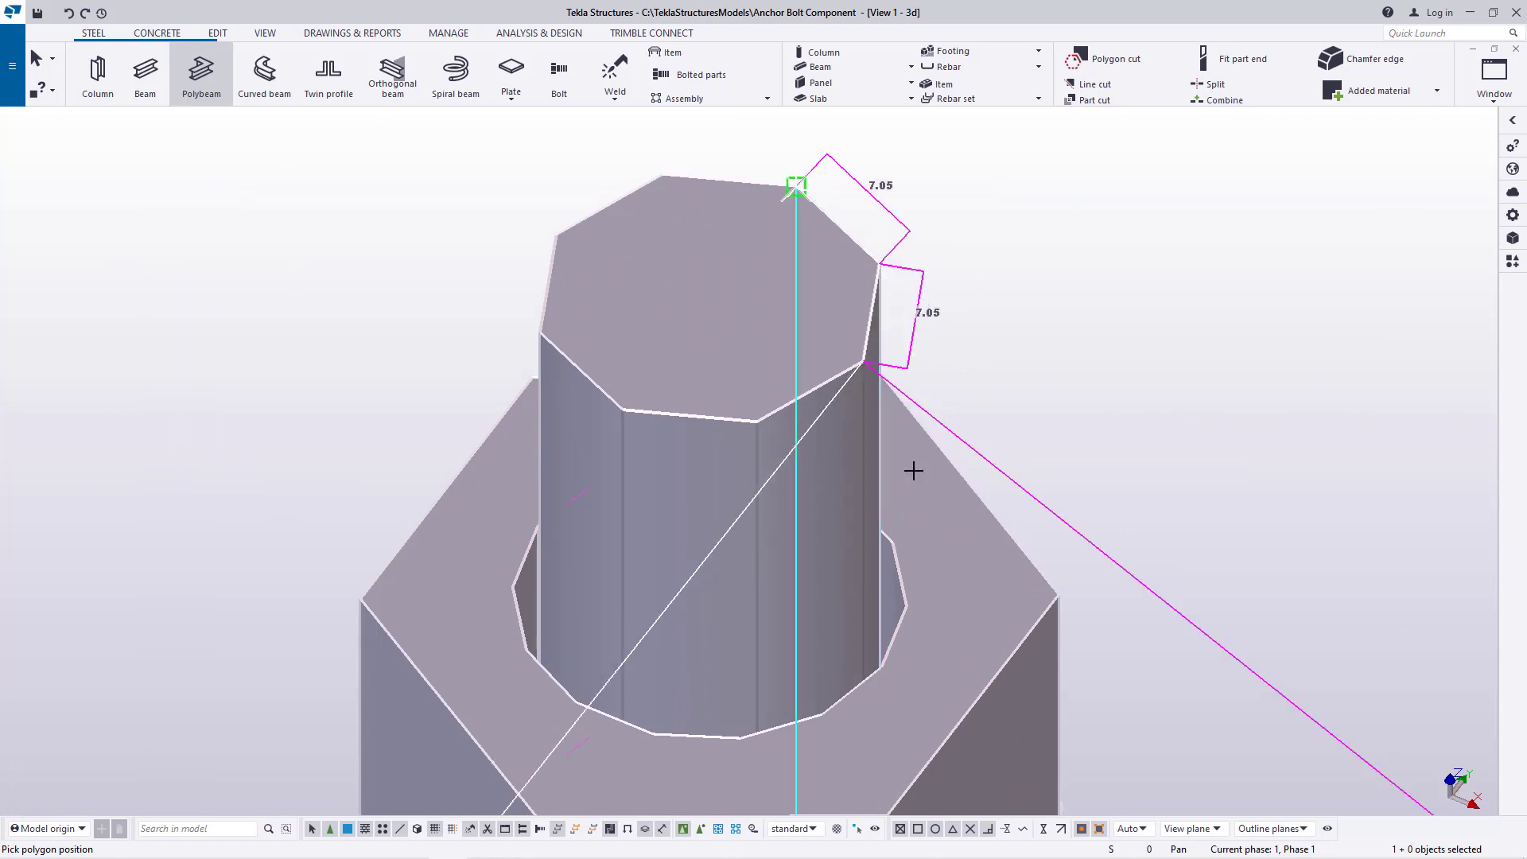
Continue the polybeam around the outer top vertices of the negative-X, positive-Y anchor rod
{"action": "scroll", "coordinate": [1098, 726], "scroll_direction": "down", "scroll_amount": 5}
{"action": "scroll", "coordinate": [760, 546], "scroll_direction": "up", "scroll_amount": 5}
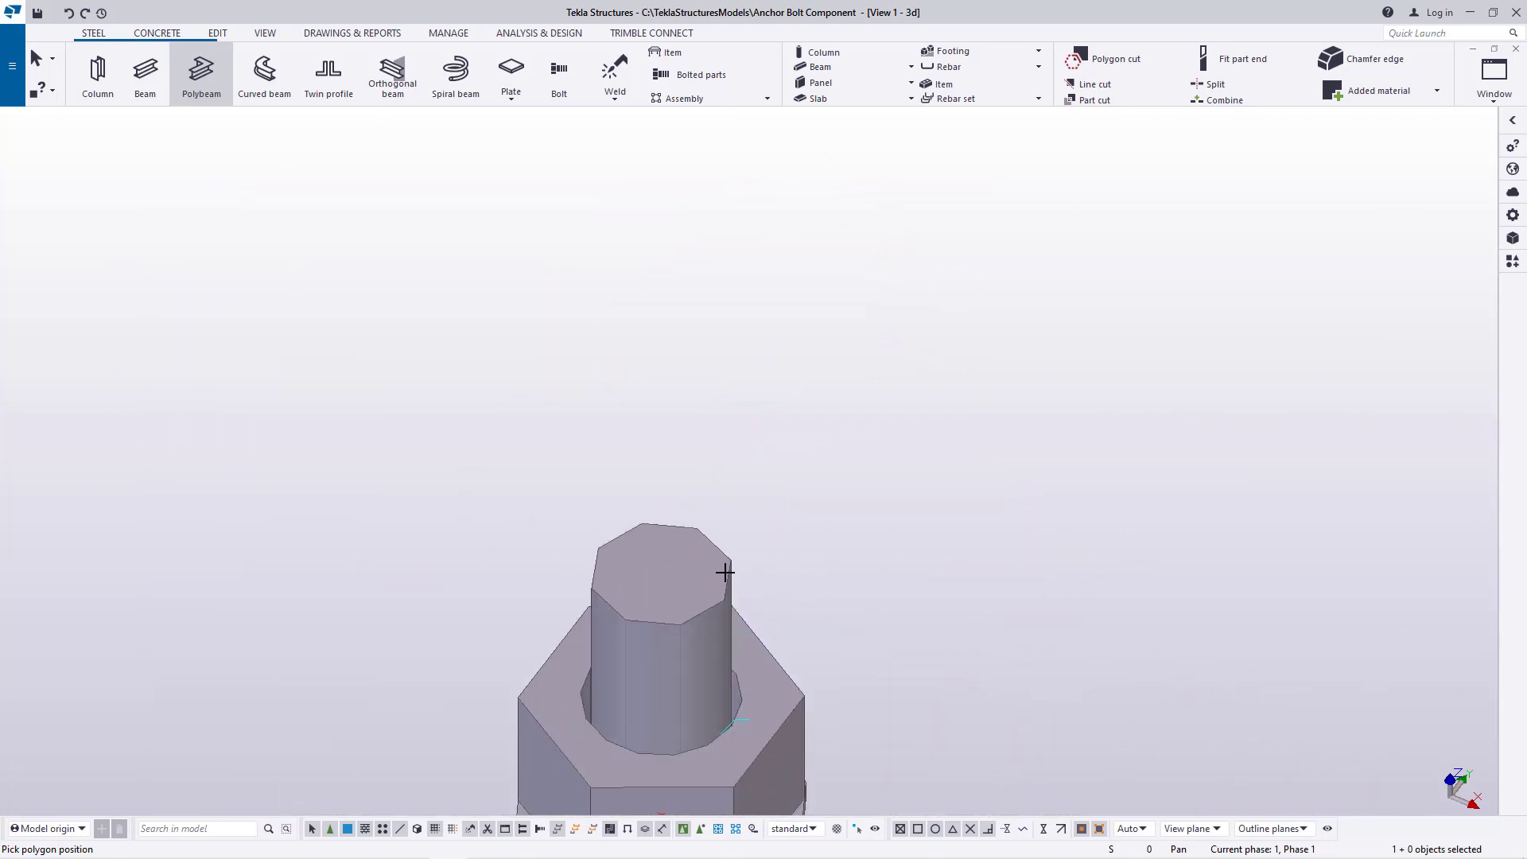
{"action": "scroll", "coordinate": [724, 572], "scroll_direction": "up", "scroll_amount": 3}
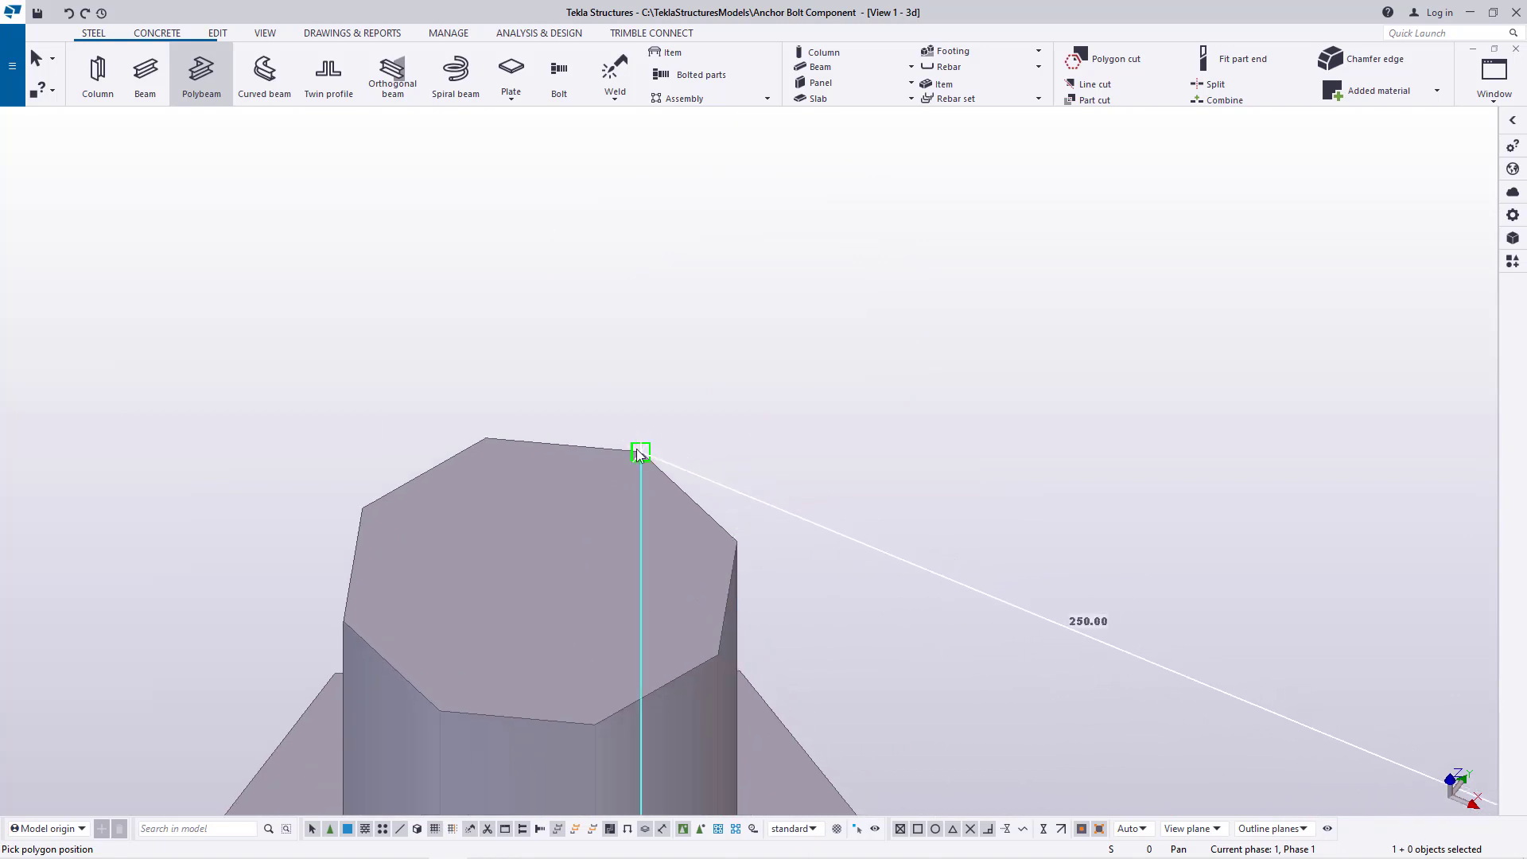
{"action": "left_click", "coordinate": [360, 513]}
Extend the polybeam path around the outer top vertices of the negative-X, negative-Y anchor rod
{"action": "scroll", "coordinate": [845, 366], "scroll_direction": "down", "scroll_amount": 10}
{"action": "scroll", "coordinate": [671, 494], "scroll_direction": "up", "scroll_amount": 5}
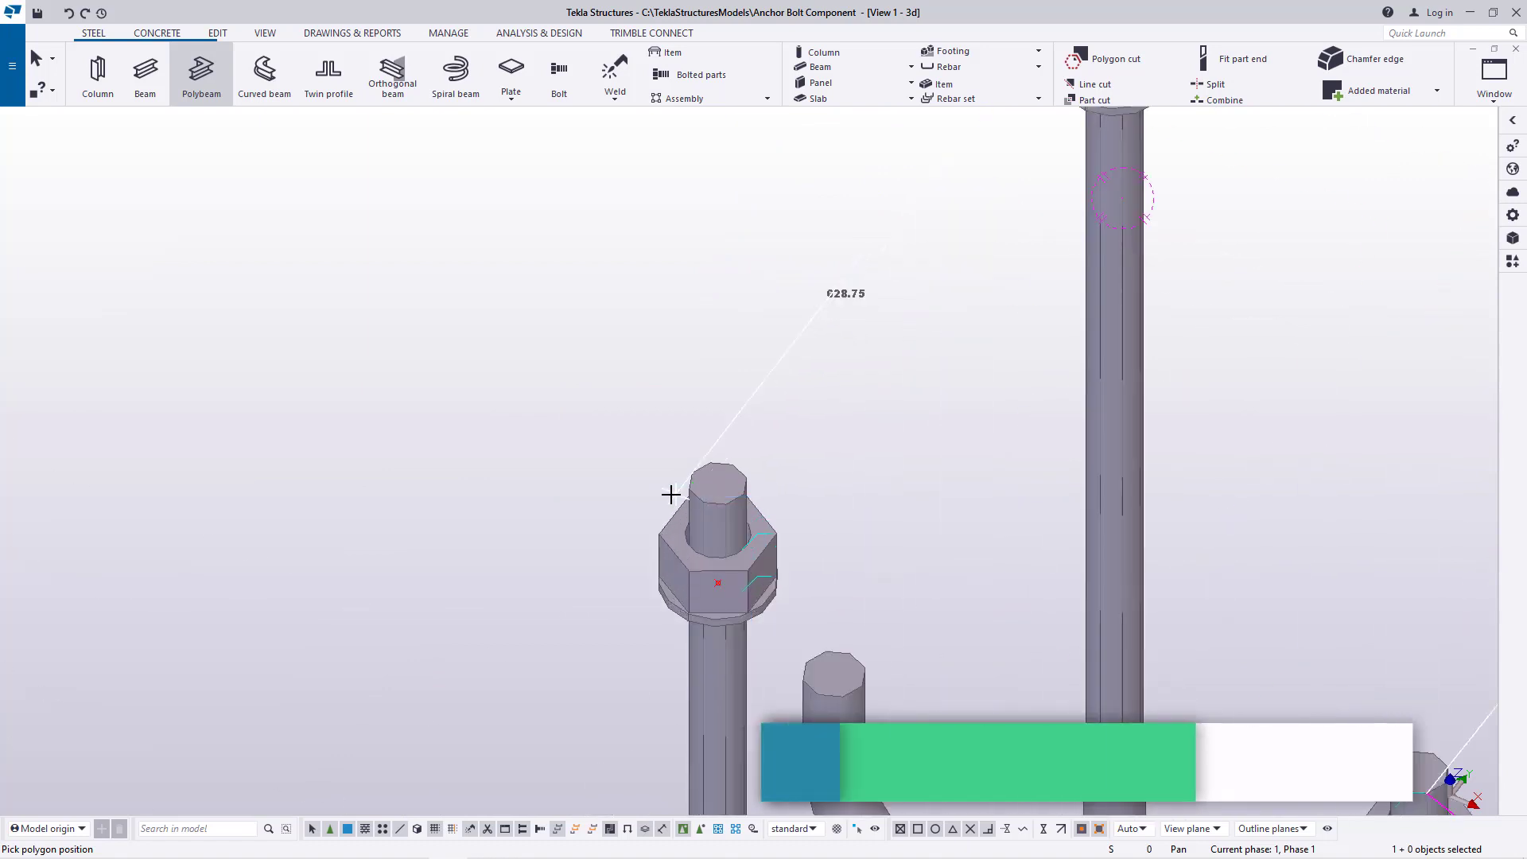
{"action": "scroll", "coordinate": [671, 495], "scroll_direction": "up", "scroll_amount": 4}
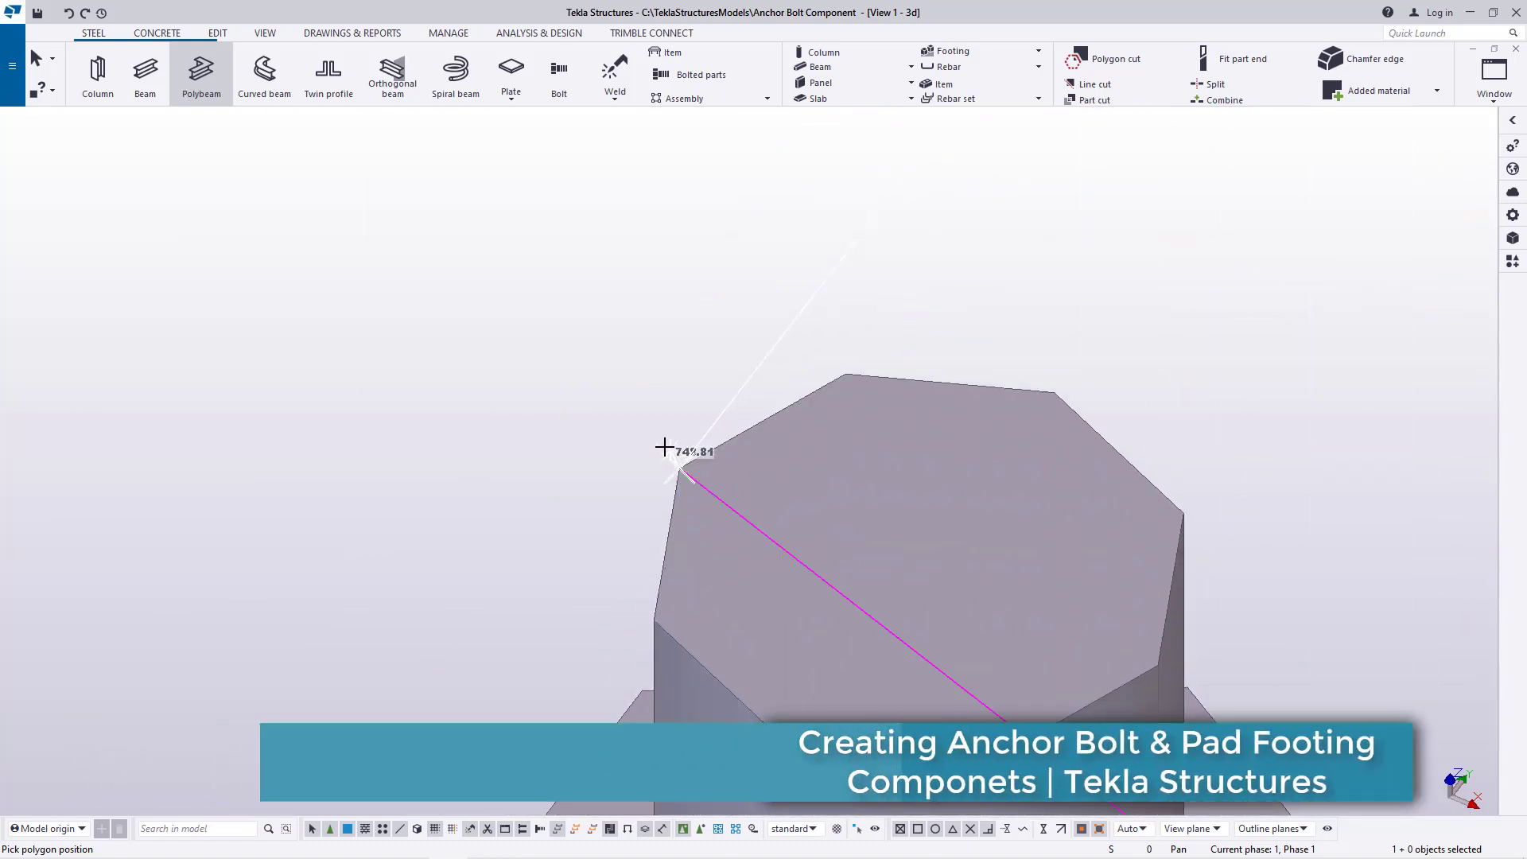
{"action": "scroll", "coordinate": [665, 447], "scroll_direction": "down", "scroll_amount": 3}
{"action": "scroll", "coordinate": [661, 570], "scroll_direction": "up", "scroll_amount": 5}
{"action": "left_click", "coordinate": [651, 494]}
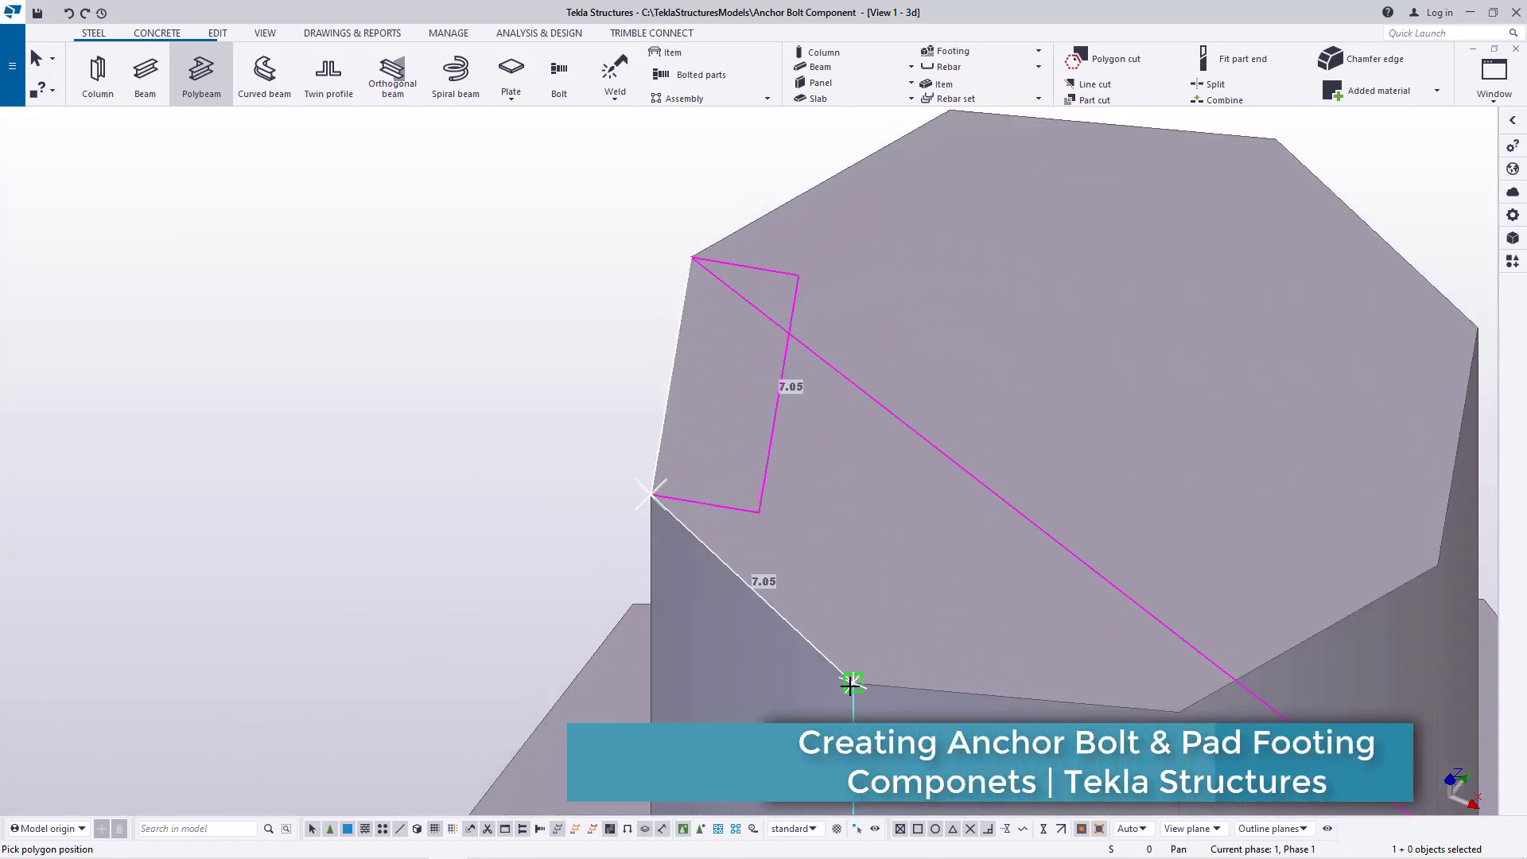
{"action": "left_click", "coordinate": [851, 684]}
Bring the polybeam back to its starting vertex on the positive-X, negative-Y rod, complete the square frame and end the command
{"action": "scroll", "coordinate": [318, 342], "scroll_direction": "down", "scroll_amount": 6}
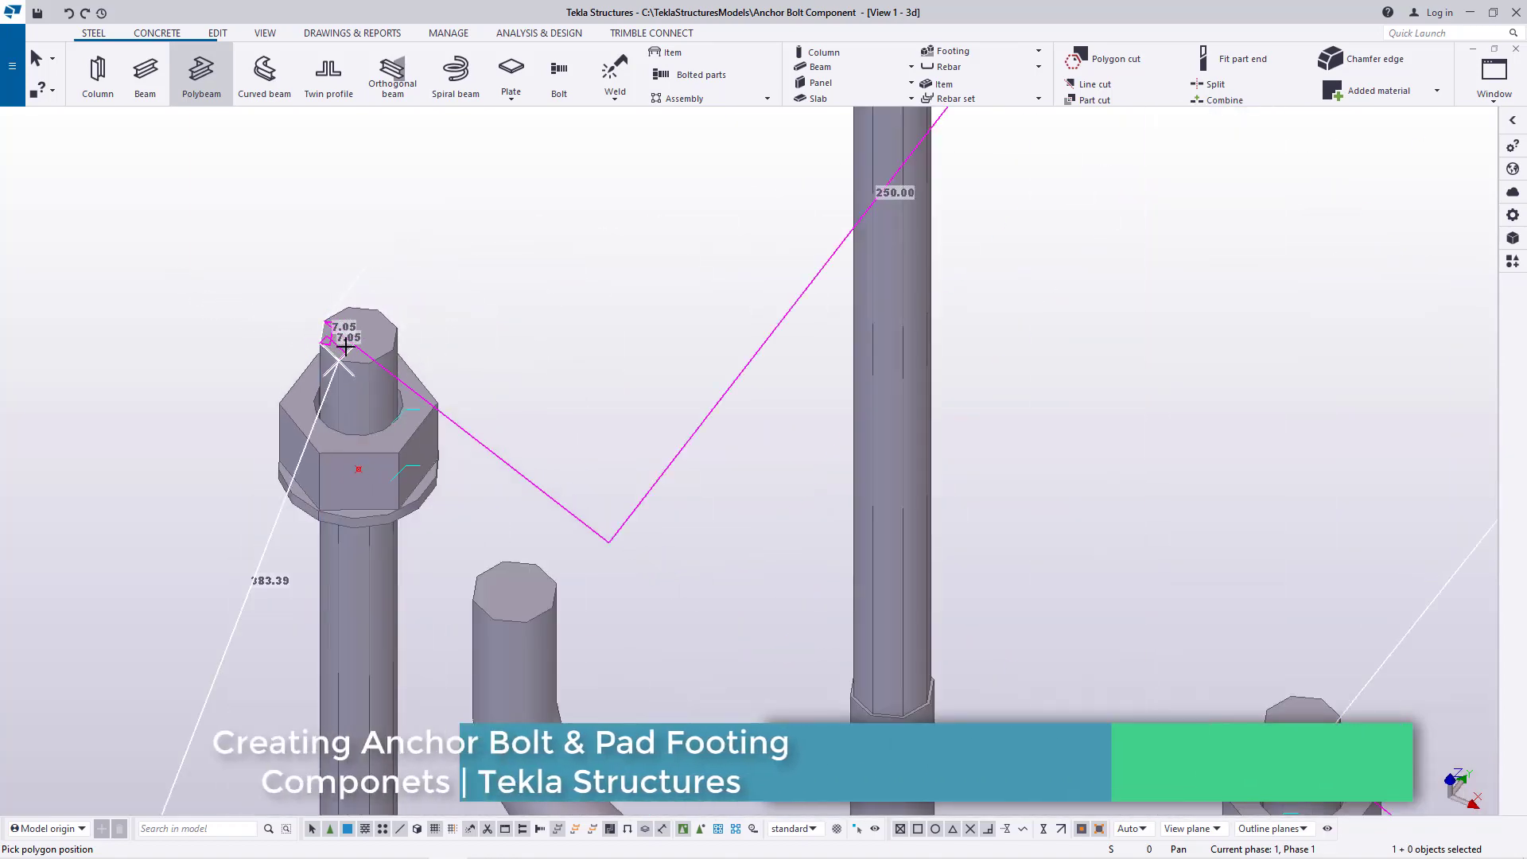
{"action": "scroll", "coordinate": [344, 348], "scroll_direction": "down", "scroll_amount": 4}
{"action": "scroll", "coordinate": [795, 541], "scroll_direction": "up", "scroll_amount": 4}
{"action": "scroll", "coordinate": [743, 510], "scroll_direction": "up", "scroll_amount": 4}
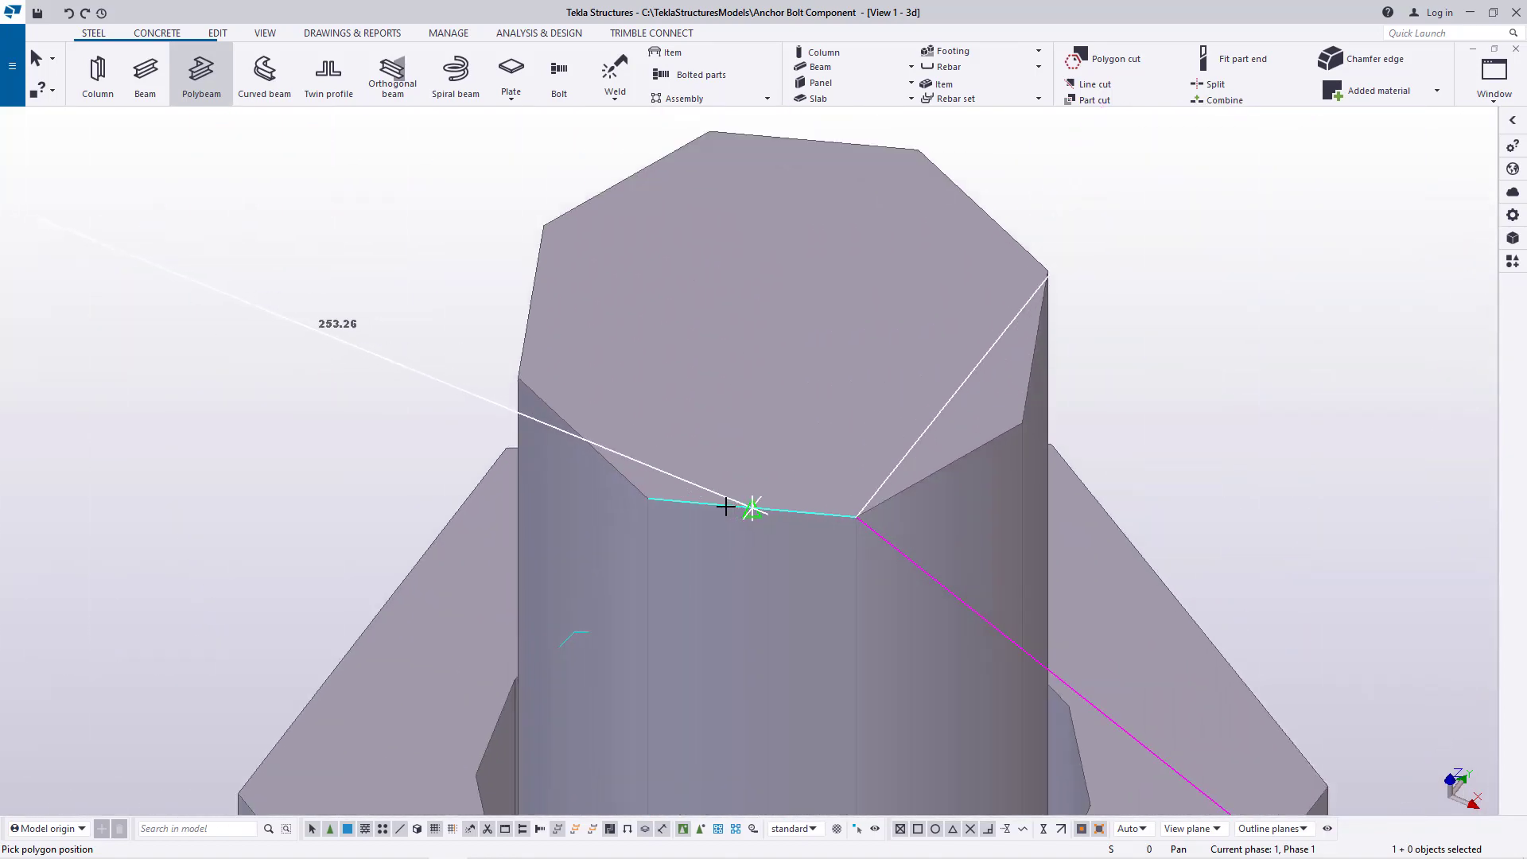
{"action": "left_click", "coordinate": [649, 498]}
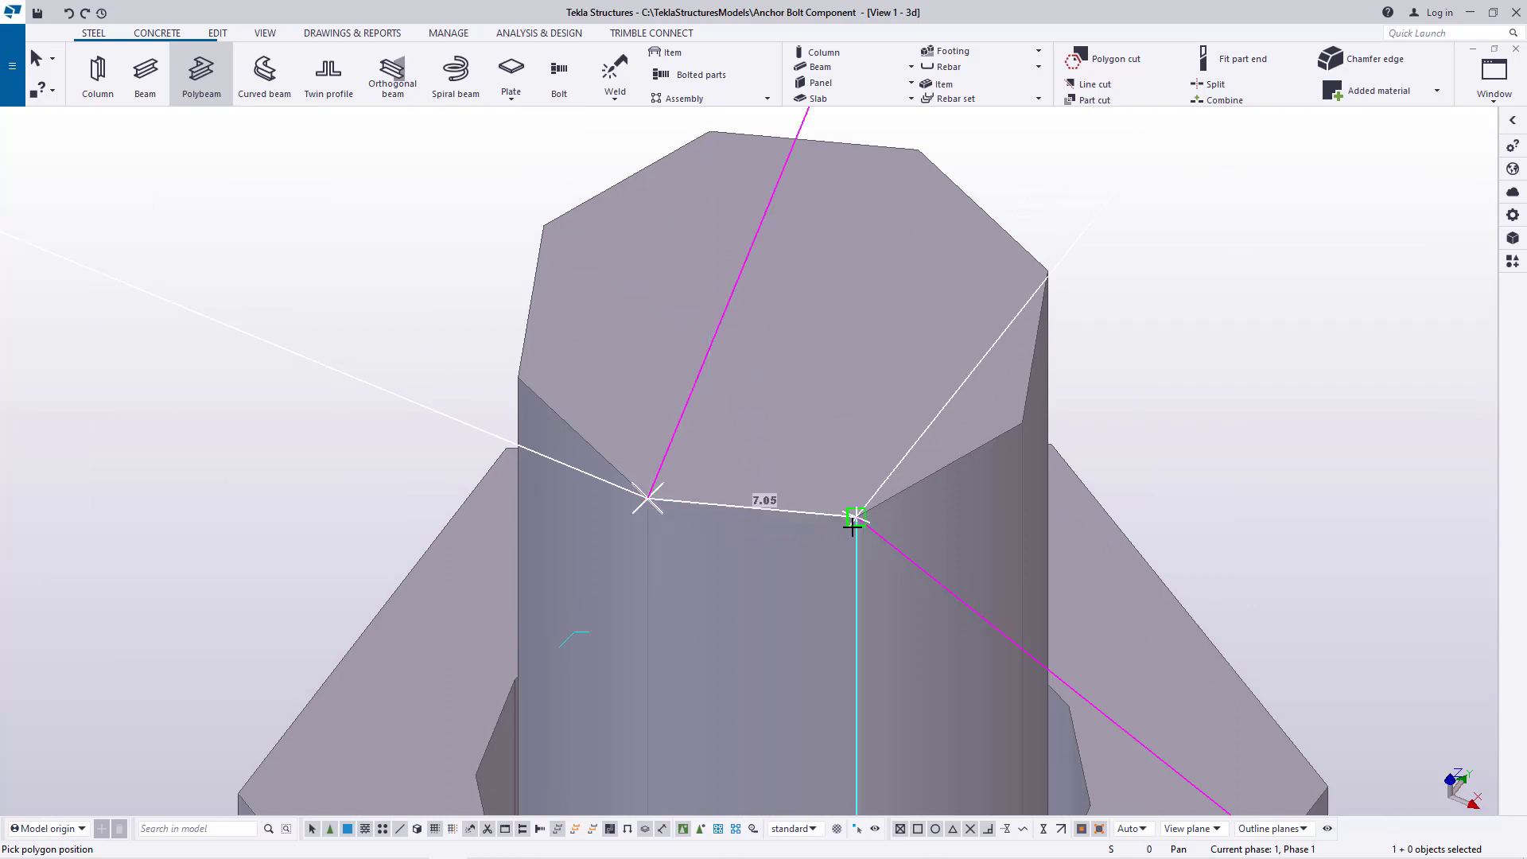
{"action": "scroll", "coordinate": [856, 517], "scroll_direction": "down", "scroll_amount": 5}
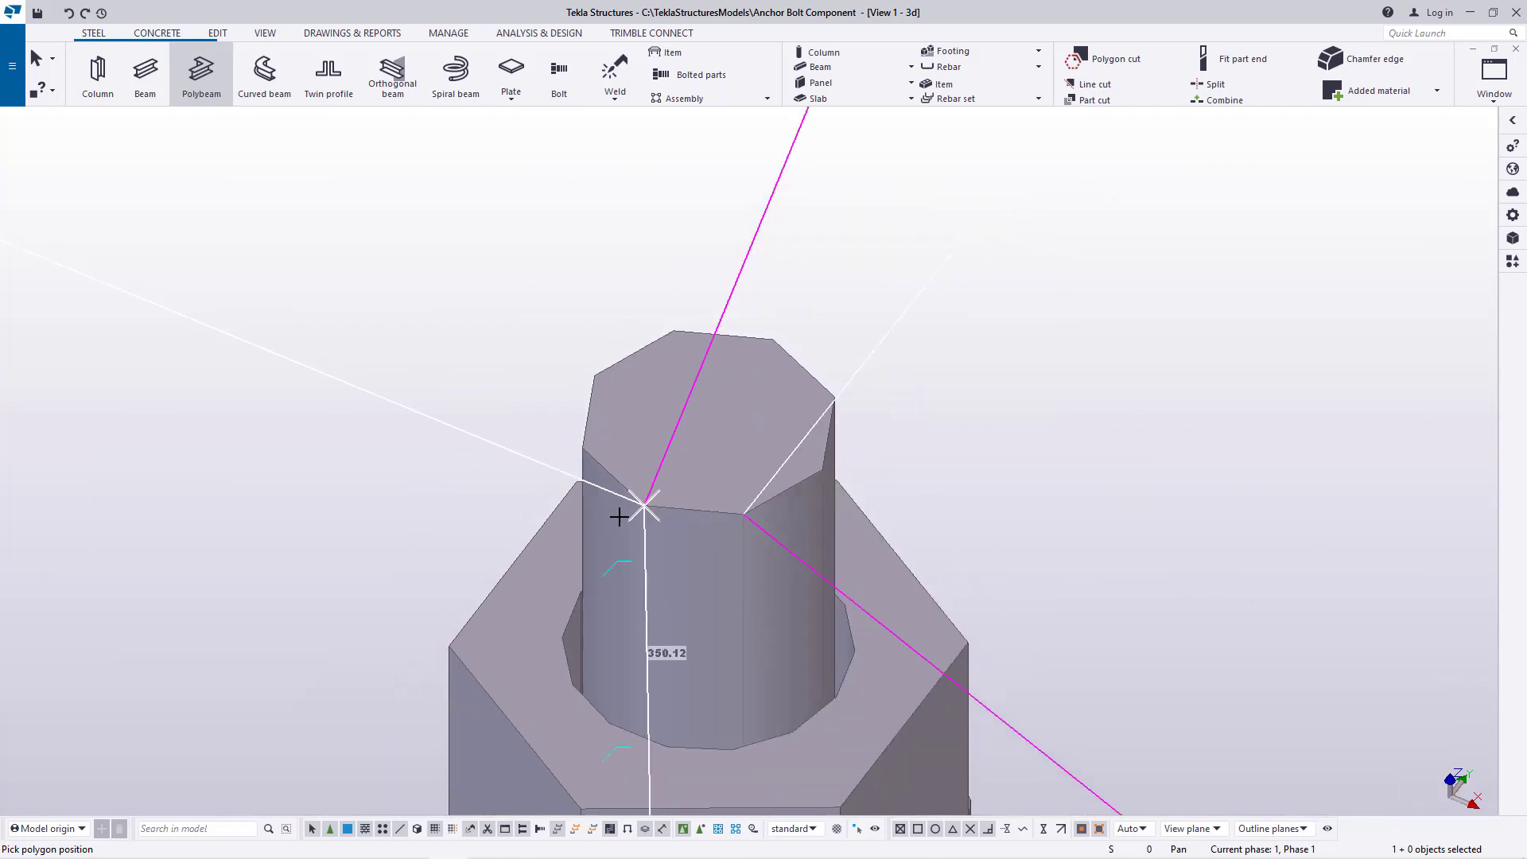
{"action": "scroll", "coordinate": [746, 504], "scroll_direction": "up", "scroll_amount": 7}
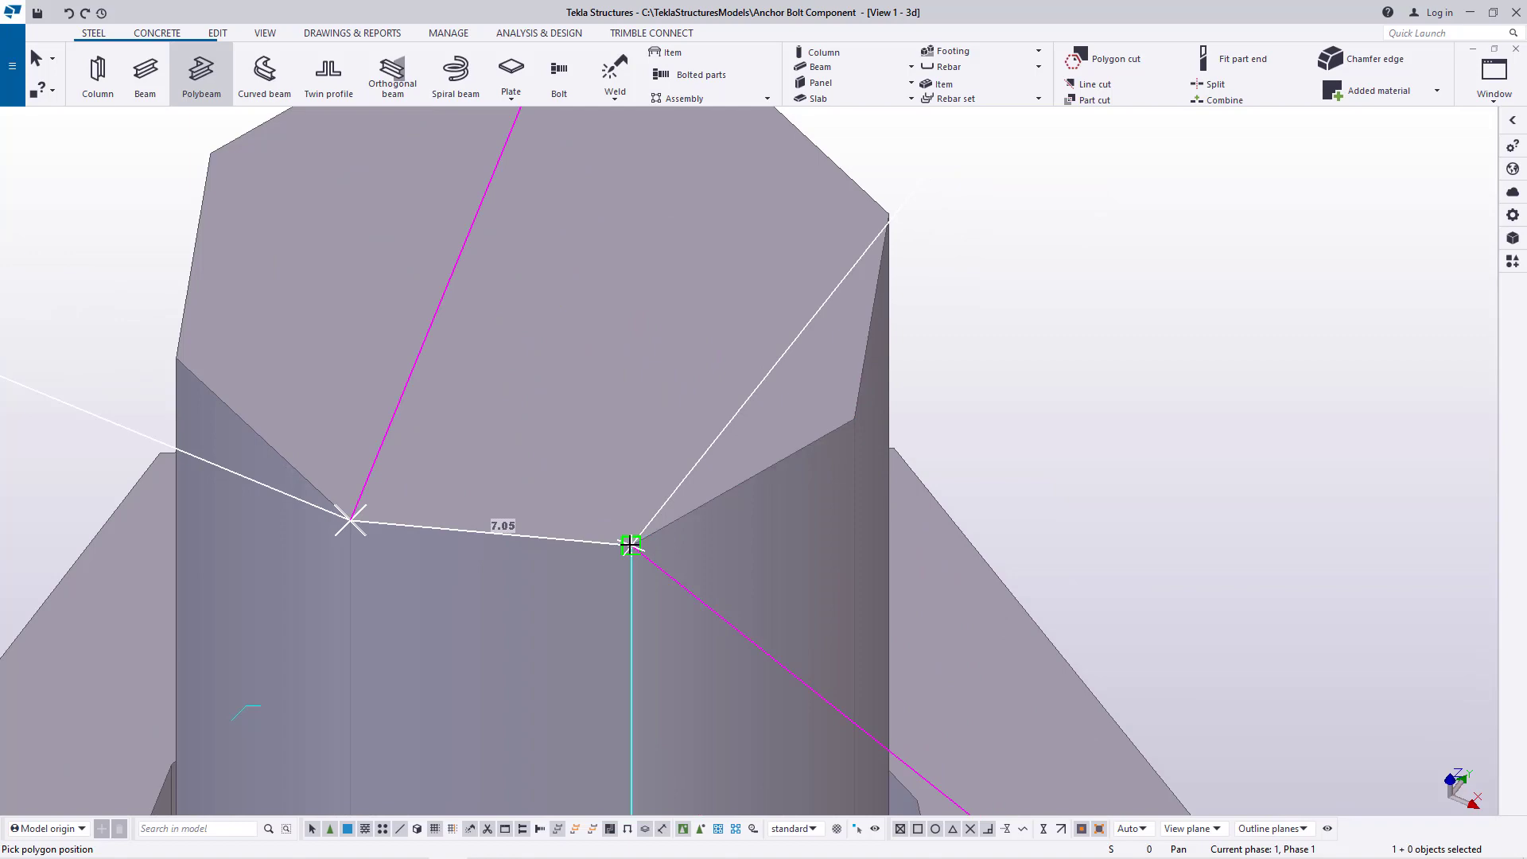
{"action": "left_click", "coordinate": [629, 541]}
{"action": "scroll", "coordinate": [671, 549], "scroll_direction": "down", "scroll_amount": 5}
{"action": "scroll", "coordinate": [800, 613], "scroll_direction": "down", "scroll_amount": 8}
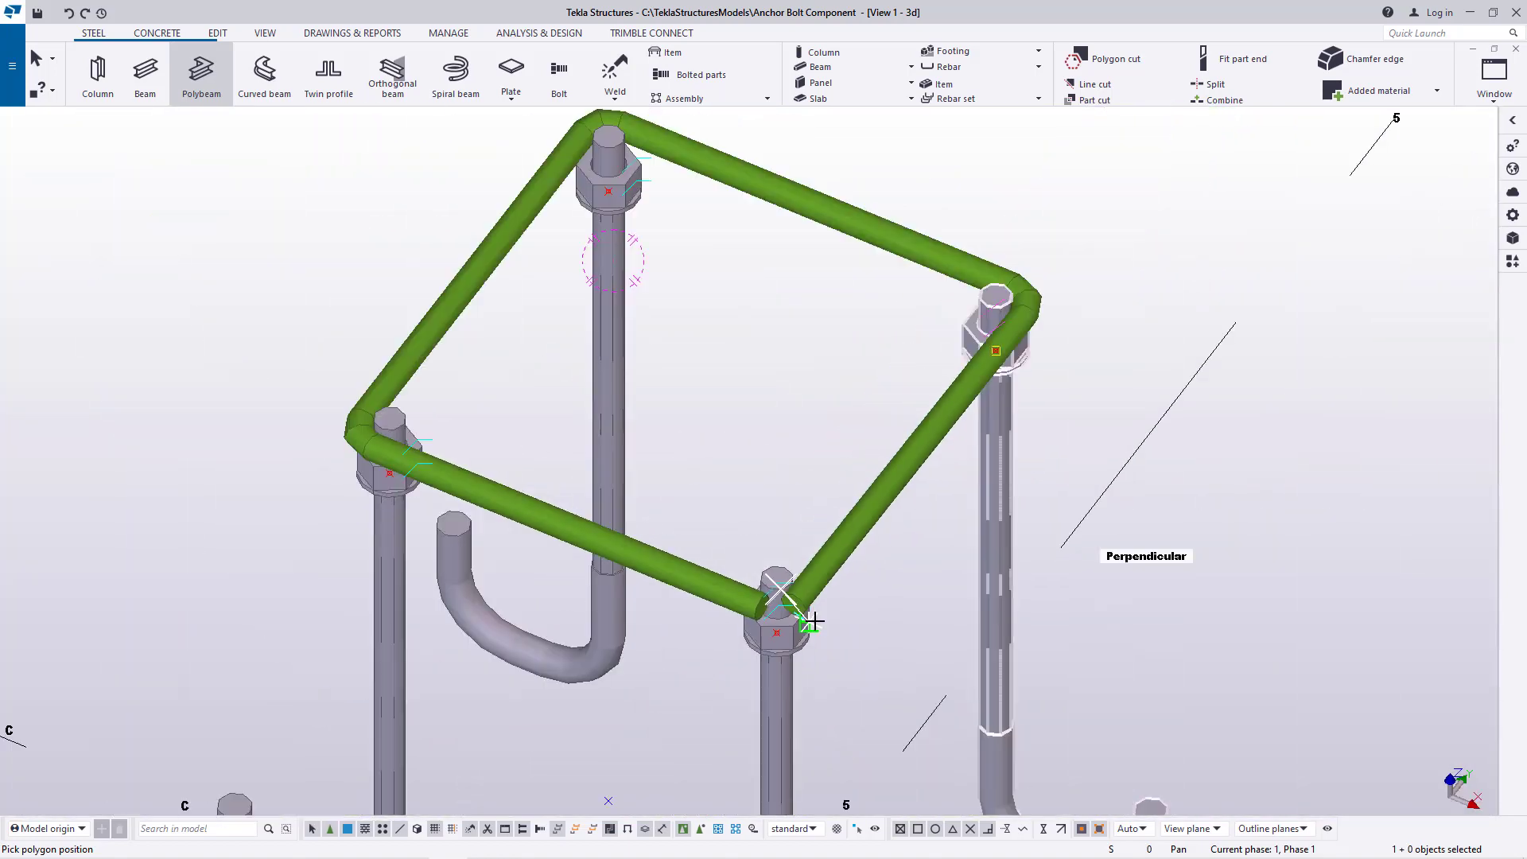
{"action": "right_click", "coordinate": [1021, 332]}
{"action": "left_click", "coordinate": [1042, 342]}
Inspect the frame's corners and open the polybeam's properties to check its profile
{"action": "scroll", "coordinate": [790, 582], "scroll_direction": "up", "scroll_amount": 5}
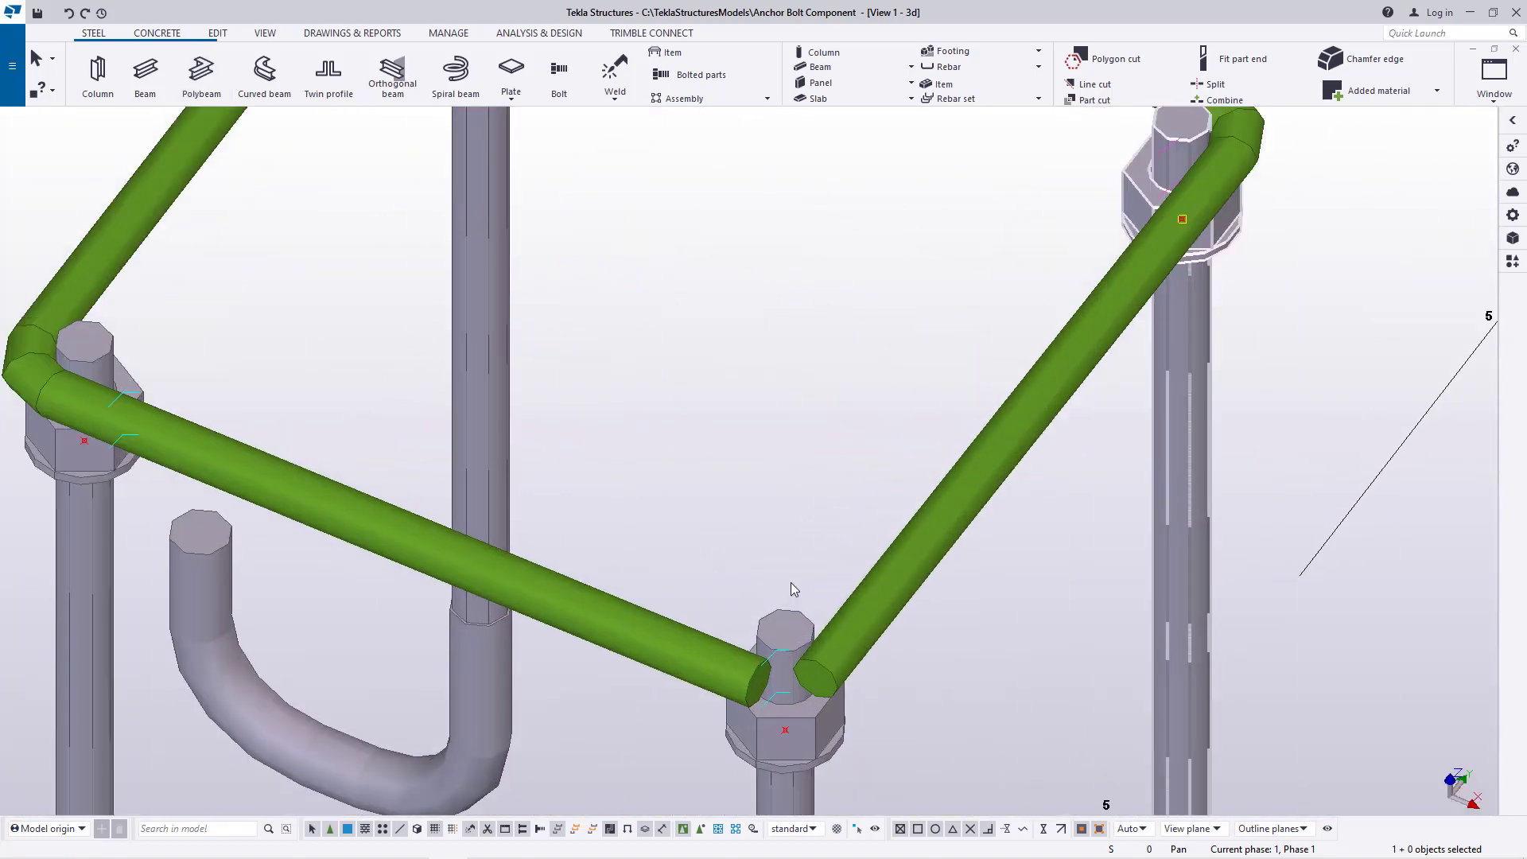
{"action": "scroll", "coordinate": [838, 635], "scroll_direction": "down", "scroll_amount": 4}
{"action": "scroll", "coordinate": [489, 494], "scroll_direction": "up", "scroll_amount": 2}
{"action": "scroll", "coordinate": [517, 513], "scroll_direction": "up", "scroll_amount": 4}
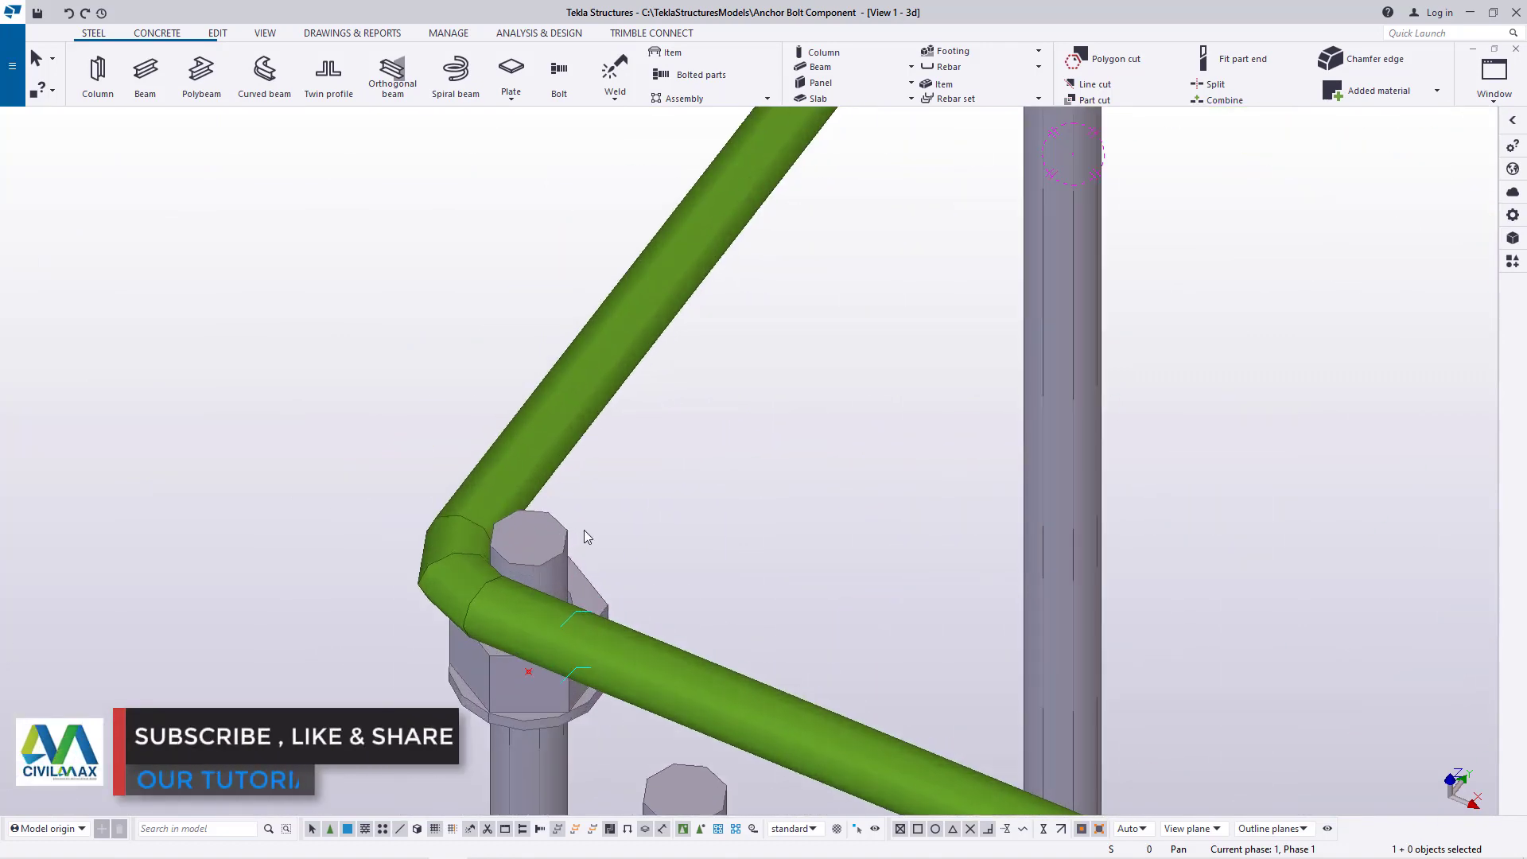
{"action": "double_click", "coordinate": [585, 382]}
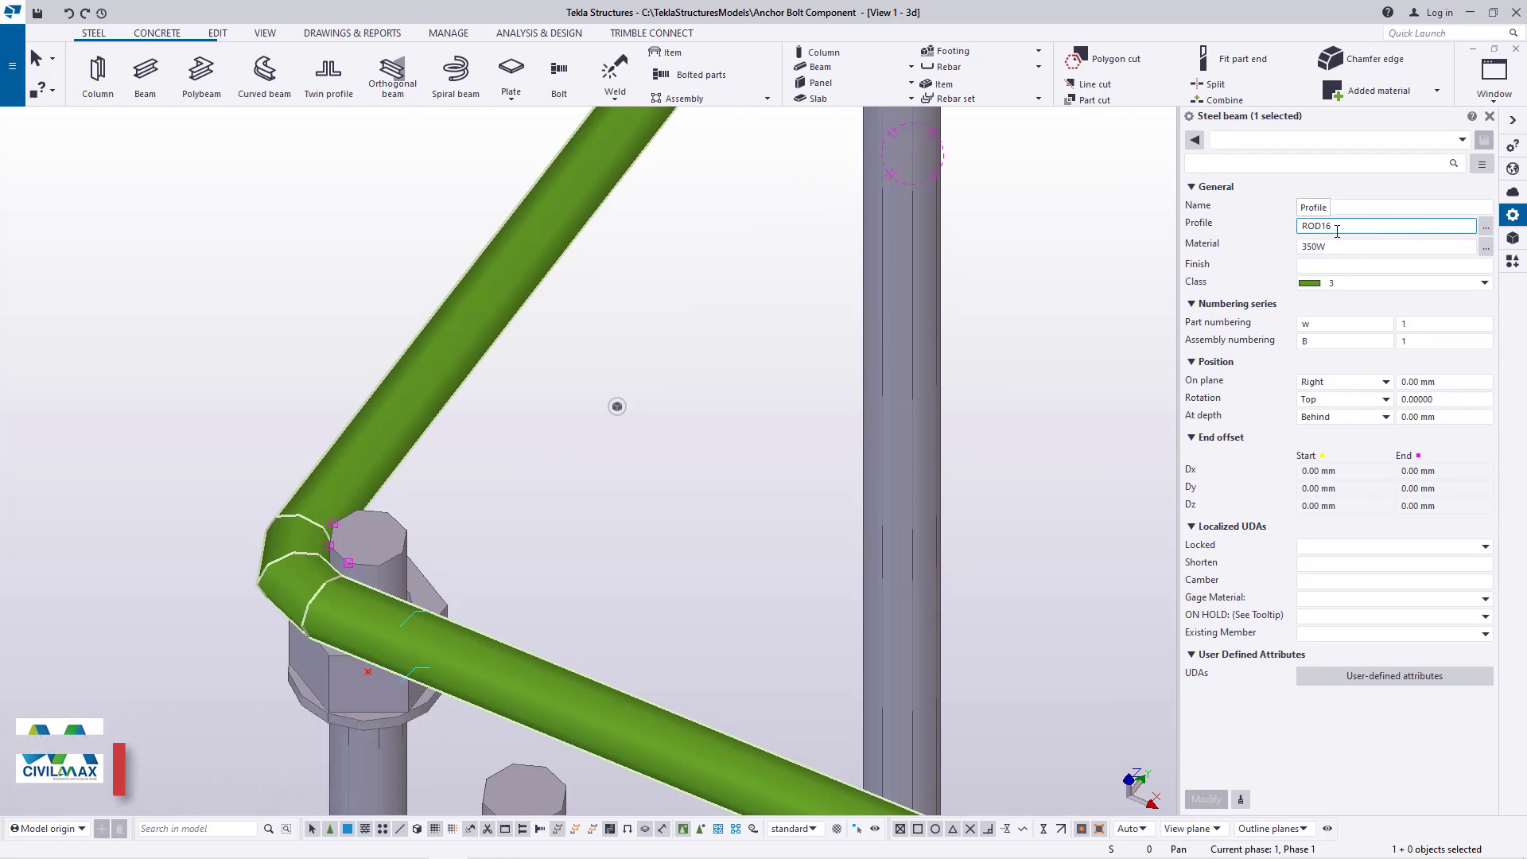
{"action": "scroll", "coordinate": [345, 451], "scroll_direction": "down", "scroll_amount": 2}
{"action": "scroll", "coordinate": [345, 451], "scroll_direction": "down", "scroll_amount": 2}
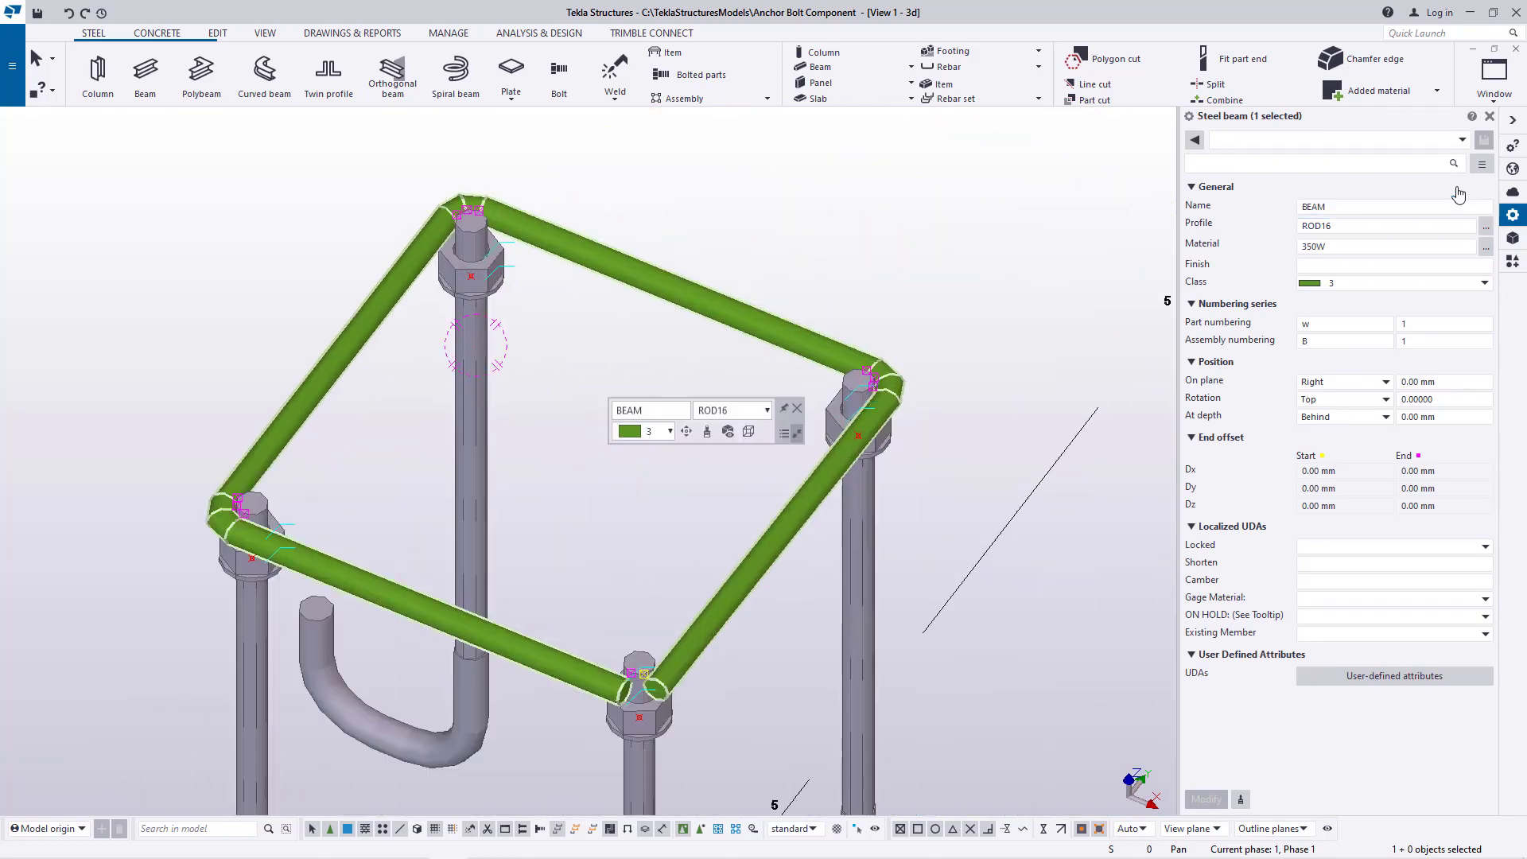
Close the polybeam's properties and inspect the frame around the four anchor rods from the opposite side
{"action": "left_click", "coordinate": [1490, 116]}
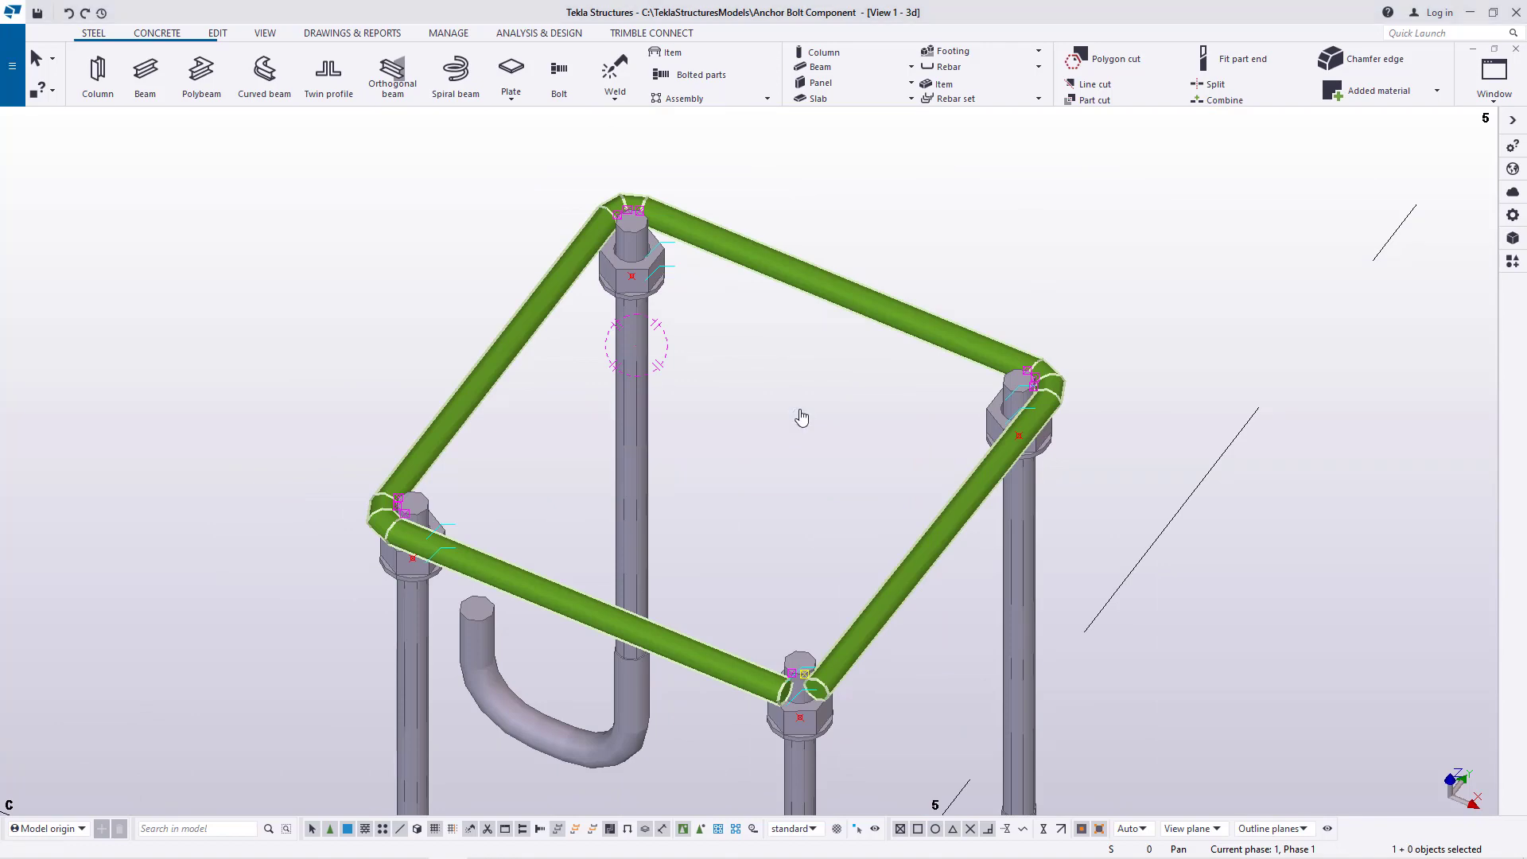
{"action": "scroll", "coordinate": [1118, 374], "scroll_direction": "up", "scroll_amount": 3}
{"action": "scroll", "coordinate": [672, 312], "scroll_direction": "down", "scroll_amount": 3}
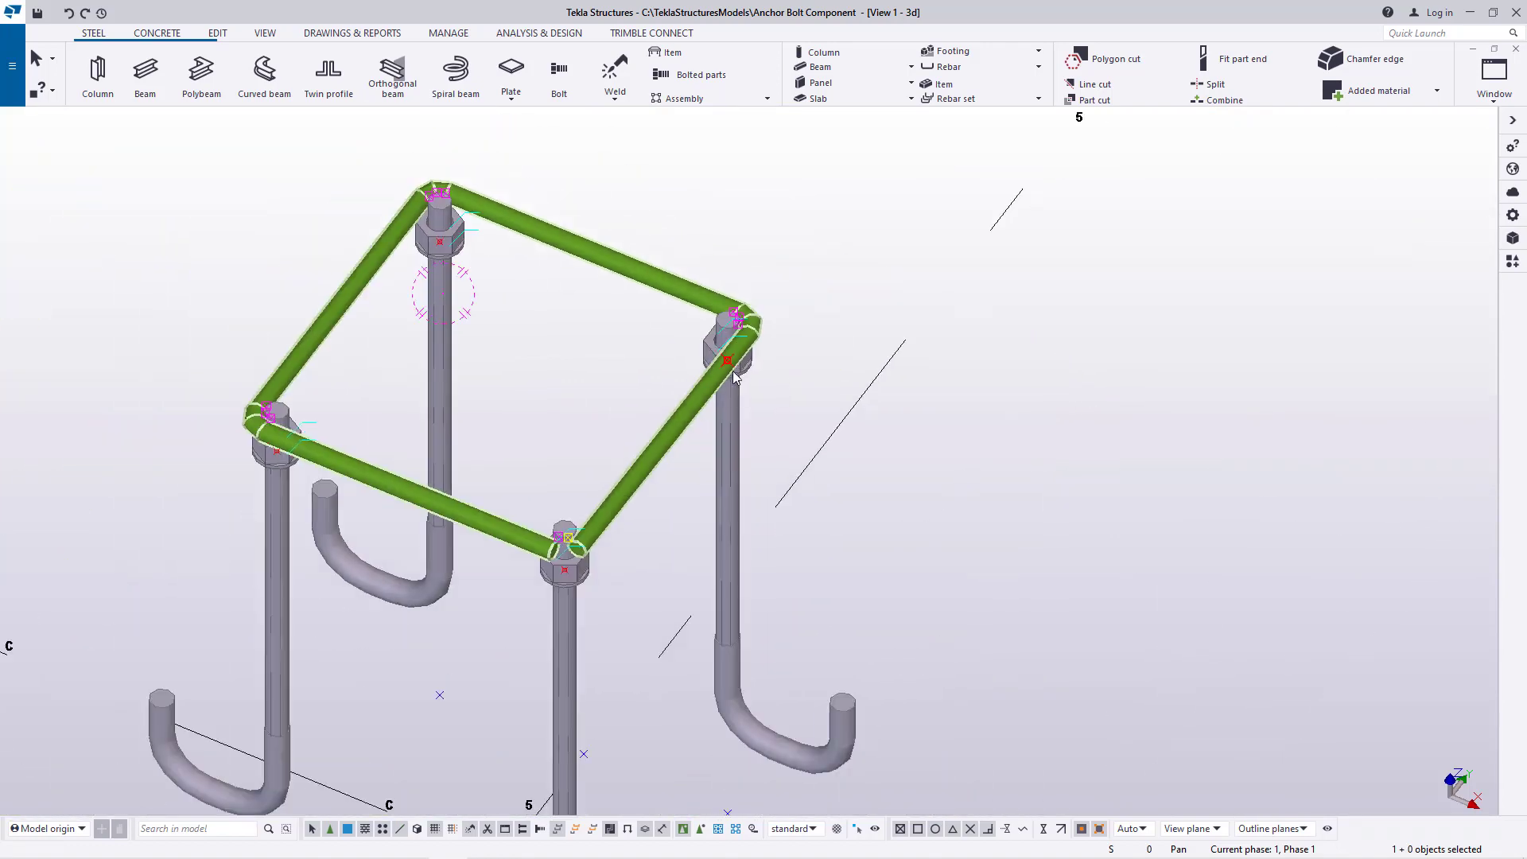
{"action": "scroll", "coordinate": [692, 433], "scroll_direction": "up", "scroll_amount": 1}
{"action": "left_click", "coordinate": [280, 36]}
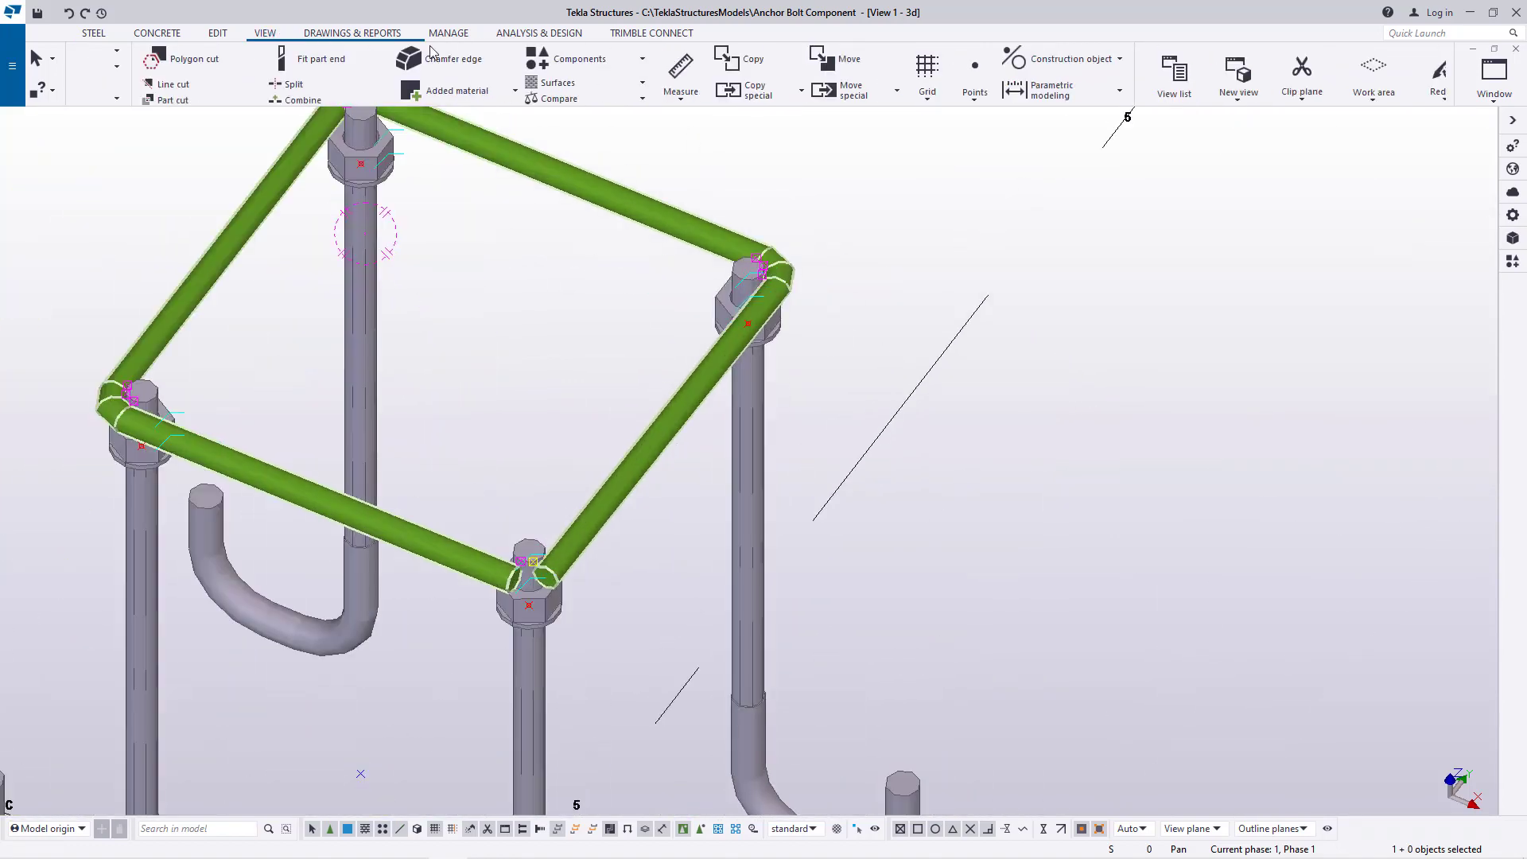
{"action": "key", "text": "v"}
{"action": "left_click", "coordinate": [764, 310]}
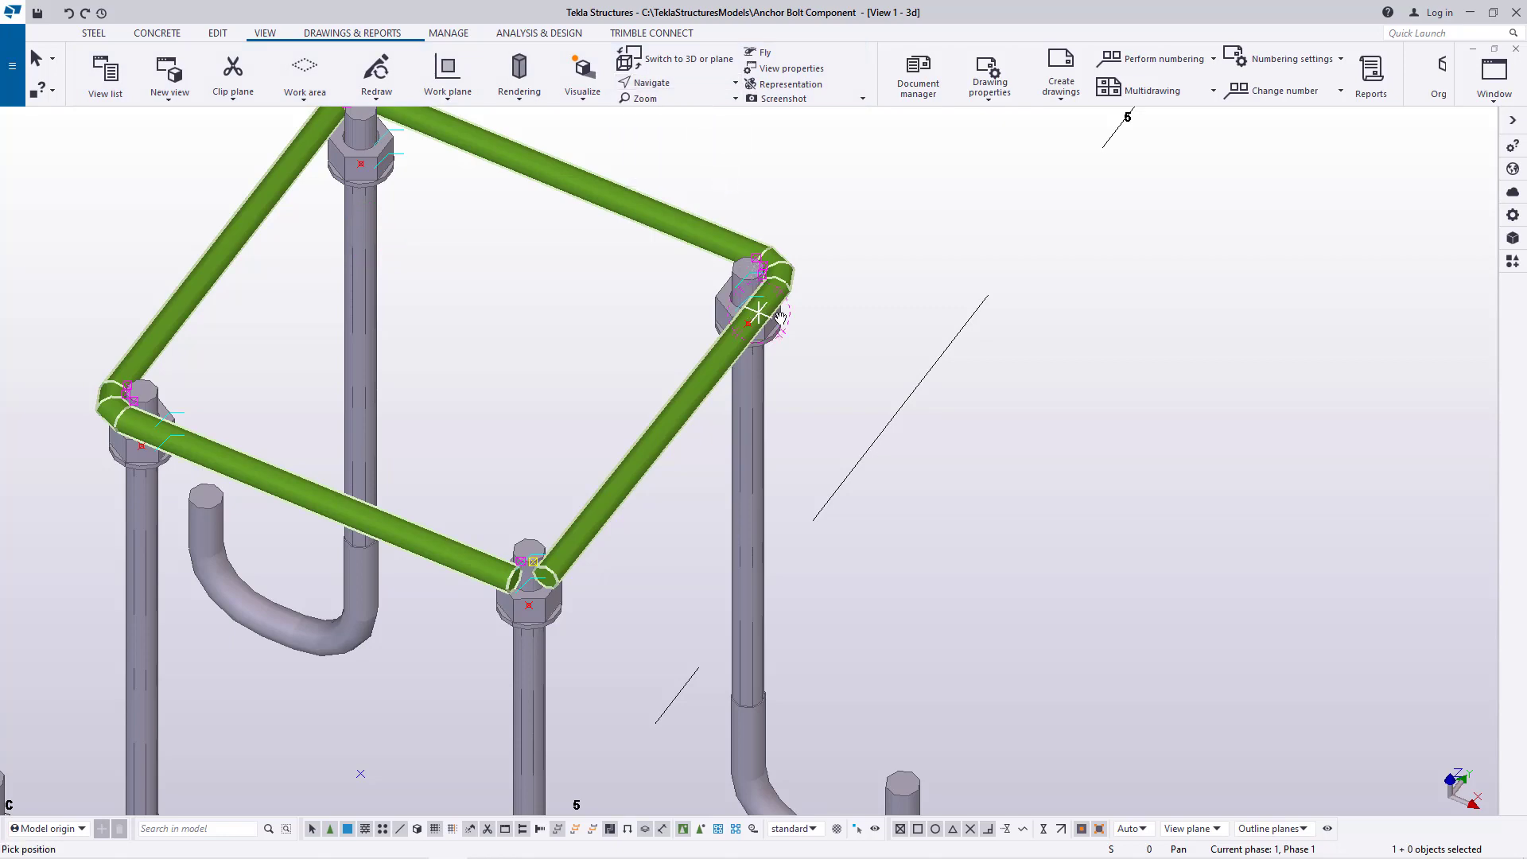
{"action": "middle_click_drag", "start_coordinate": [764, 310], "coordinate": [557, 266], "text": "ctrl"}
{"action": "scroll", "coordinate": [832, 470], "scroll_direction": "down", "scroll_amount": 4}
{"action": "middle_click_drag", "start_coordinate": [790, 405], "coordinate": [690, 407], "text": "ctrl"}
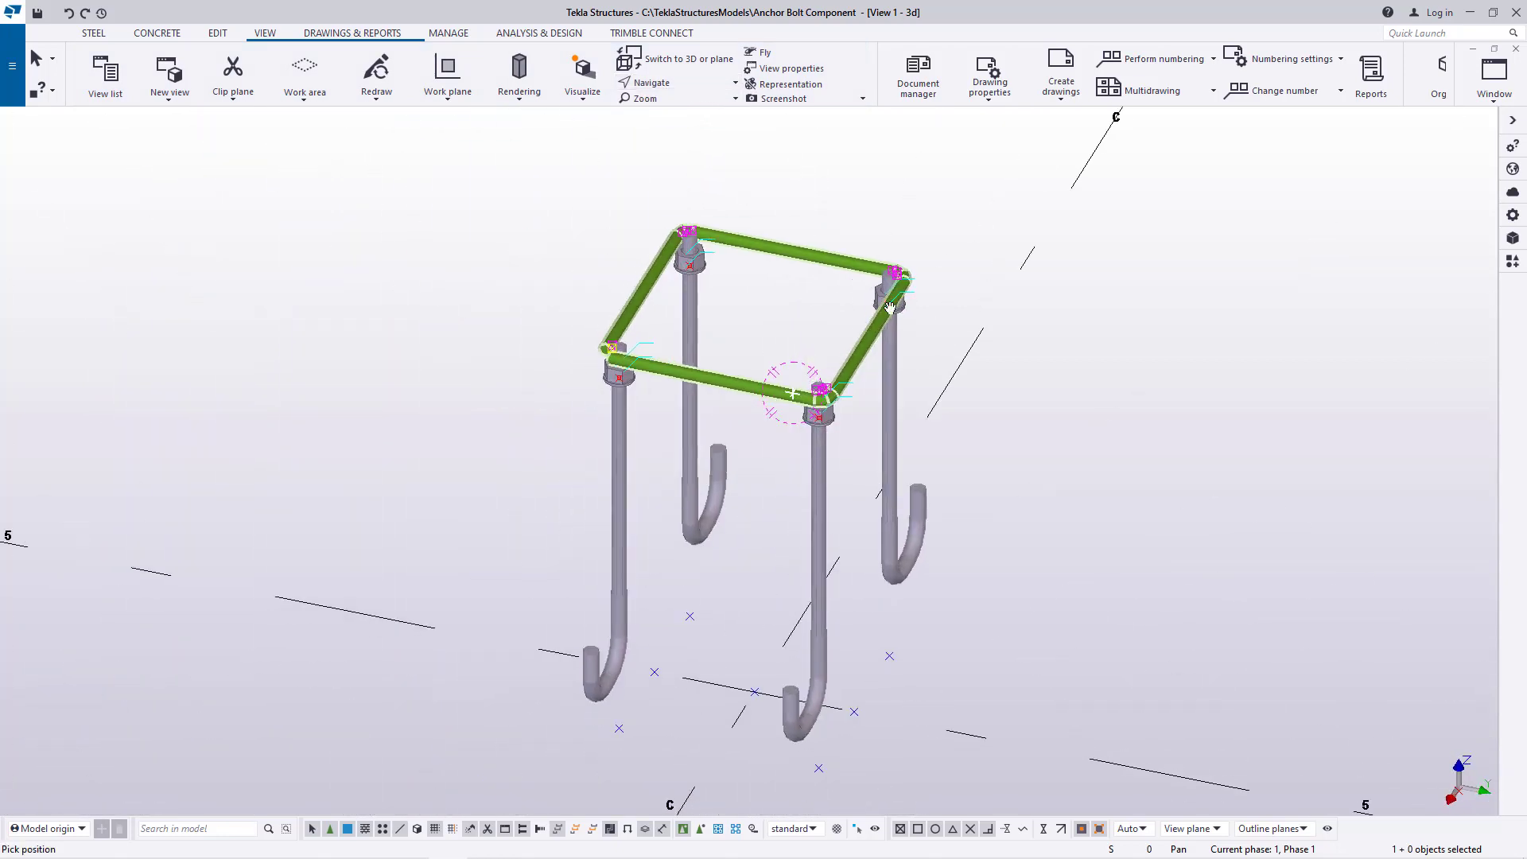
{"action": "right_click", "coordinate": [940, 260]}
{"action": "left_click", "coordinate": [975, 269]}
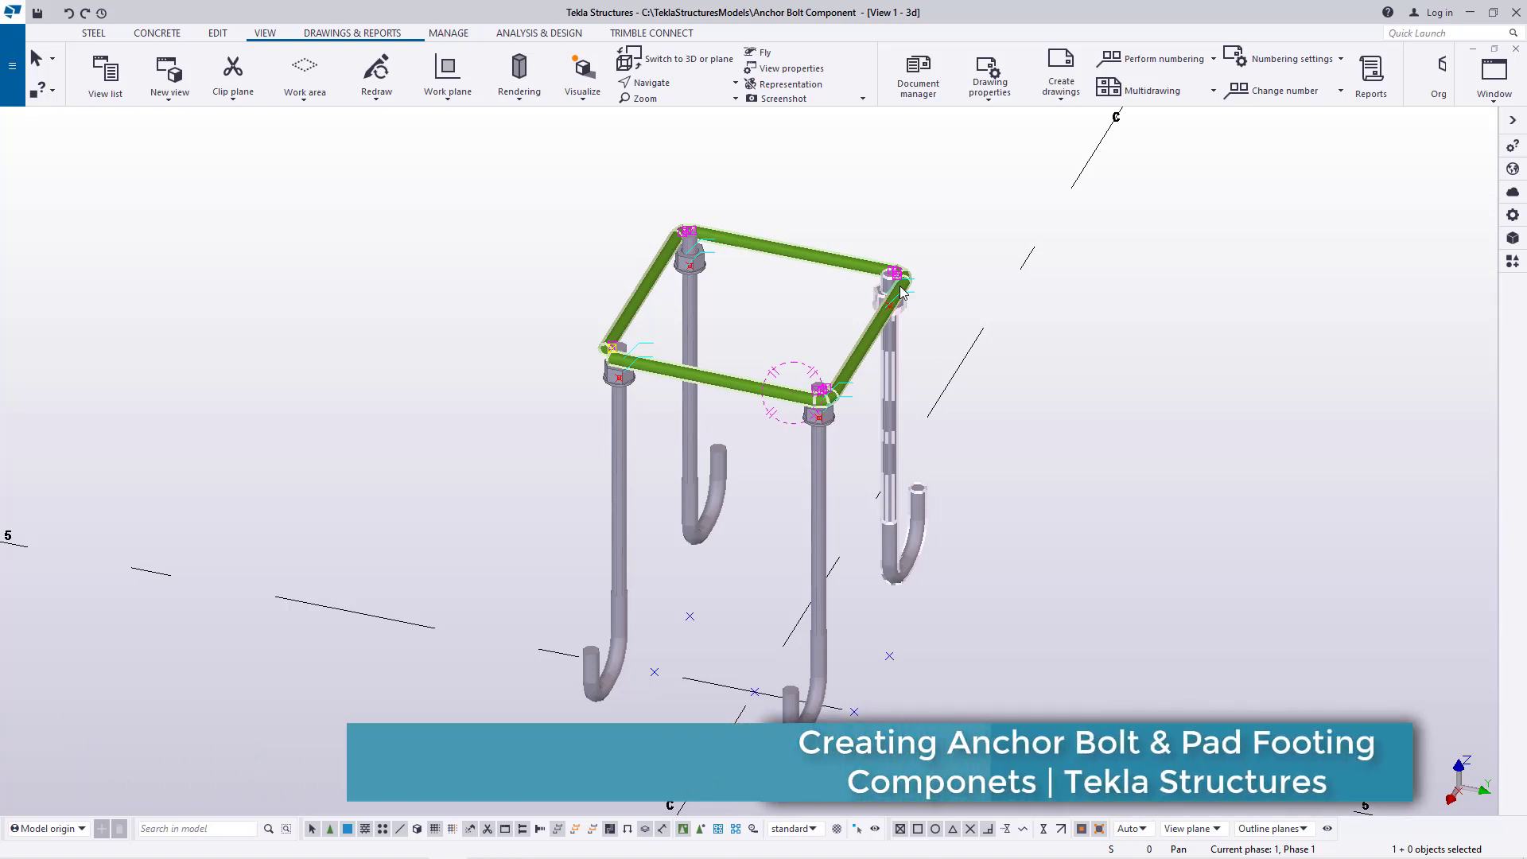
Use Rotate with mouse around the corner where the polybeam starts and ends to examine that corner and the whole frame
{"action": "scroll", "coordinate": [785, 245], "scroll_direction": "up", "scroll_amount": 4}
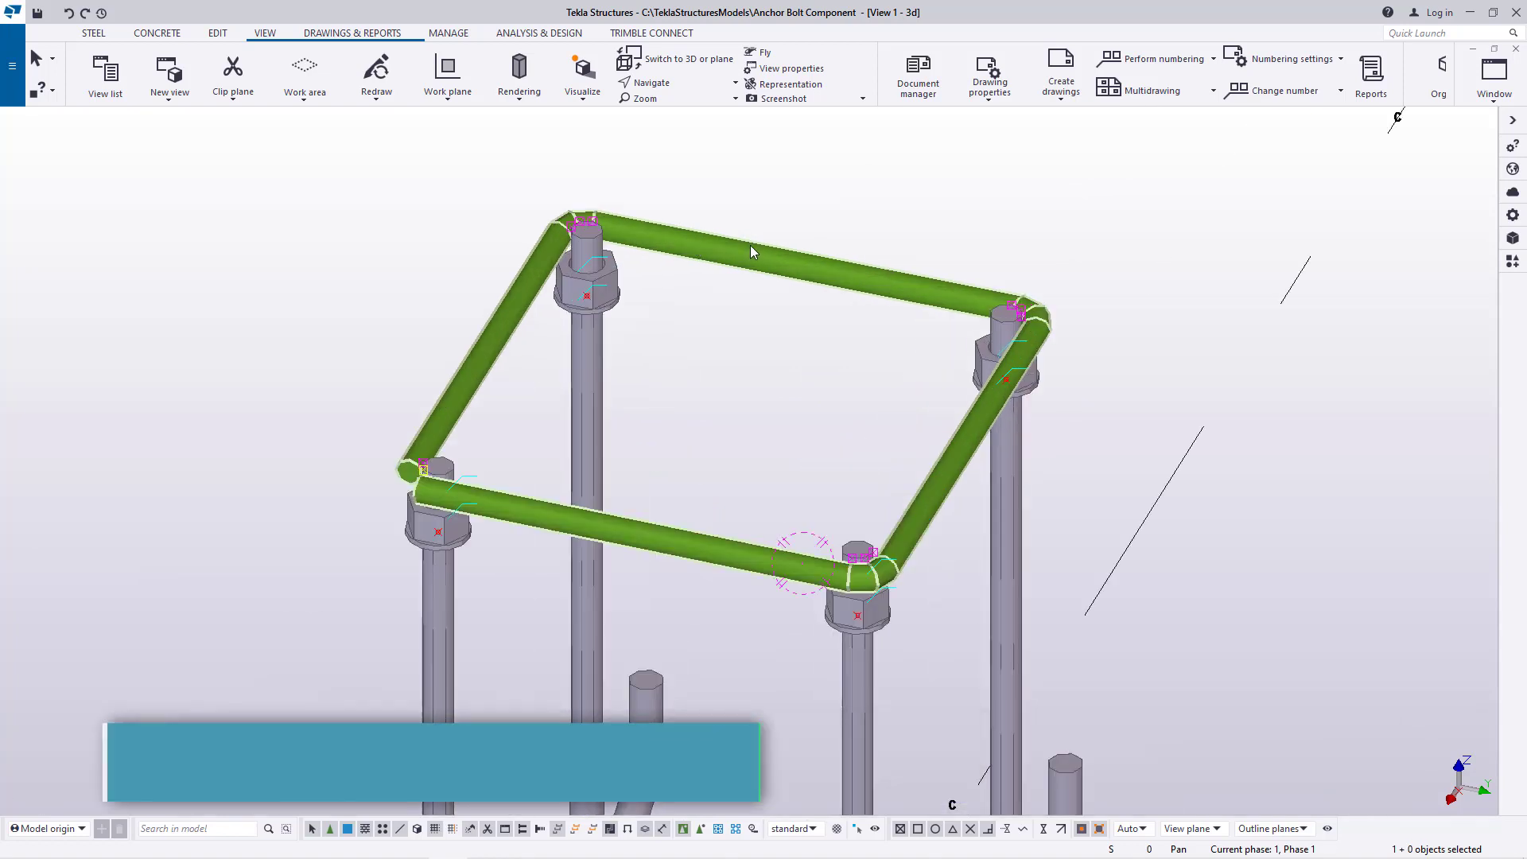
{"action": "left_click", "coordinate": [265, 35]}
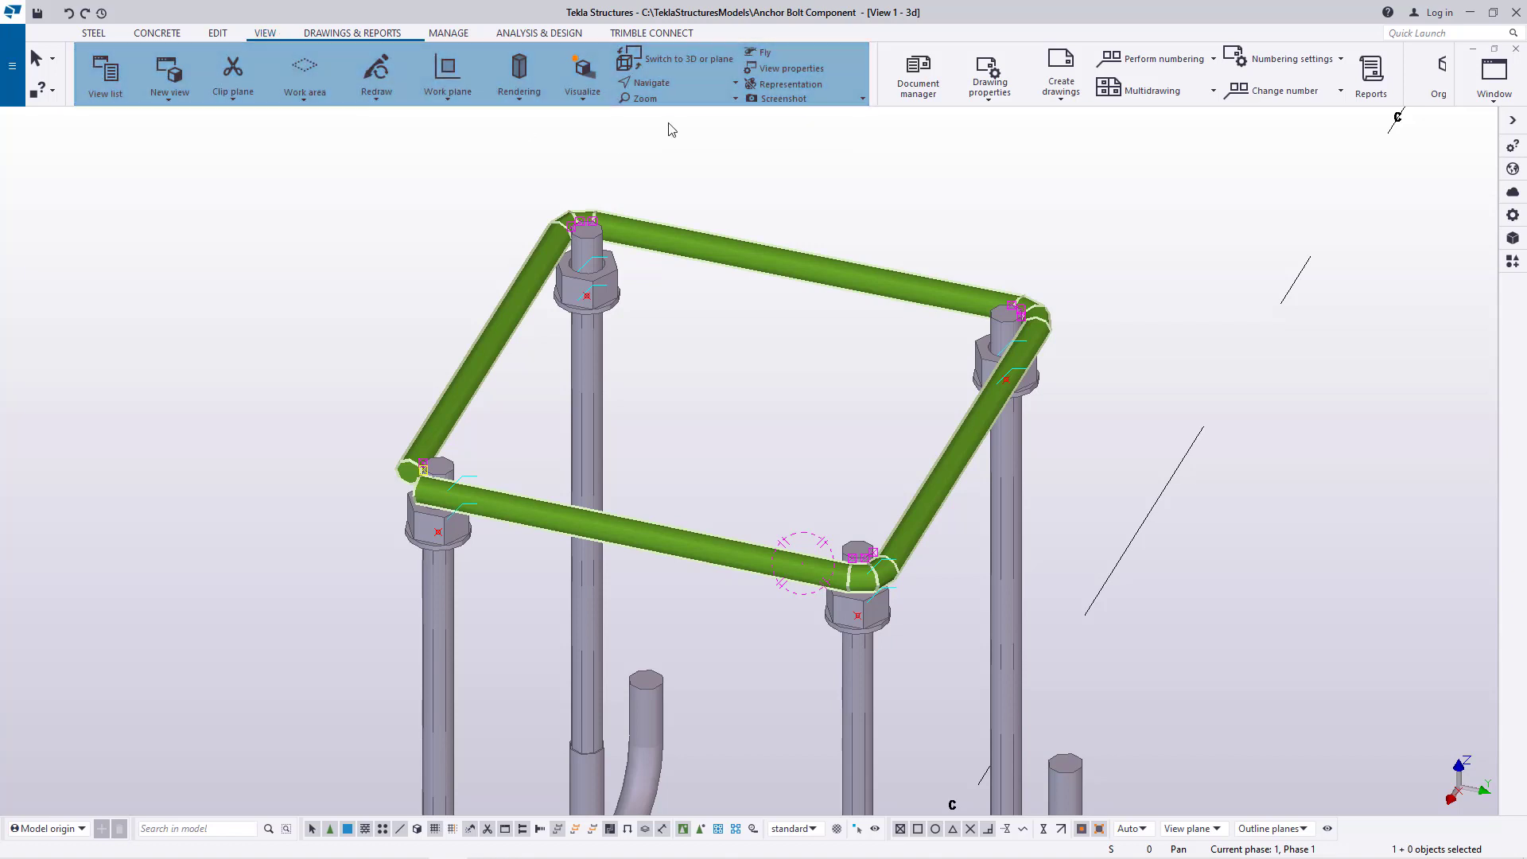
{"action": "left_click", "coordinate": [727, 86]}
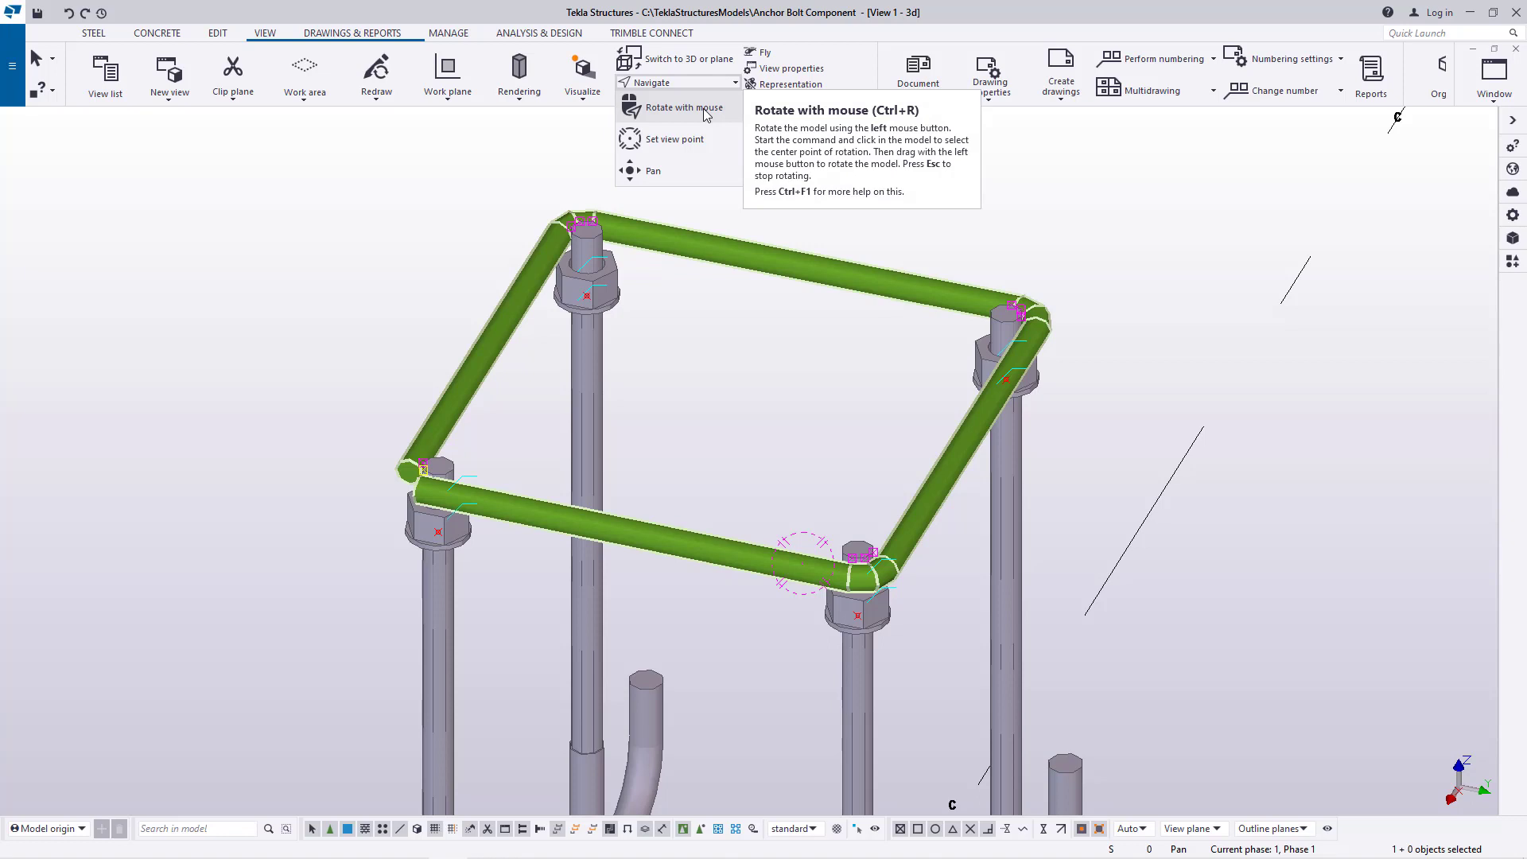
{"action": "left_click", "coordinate": [684, 107]}
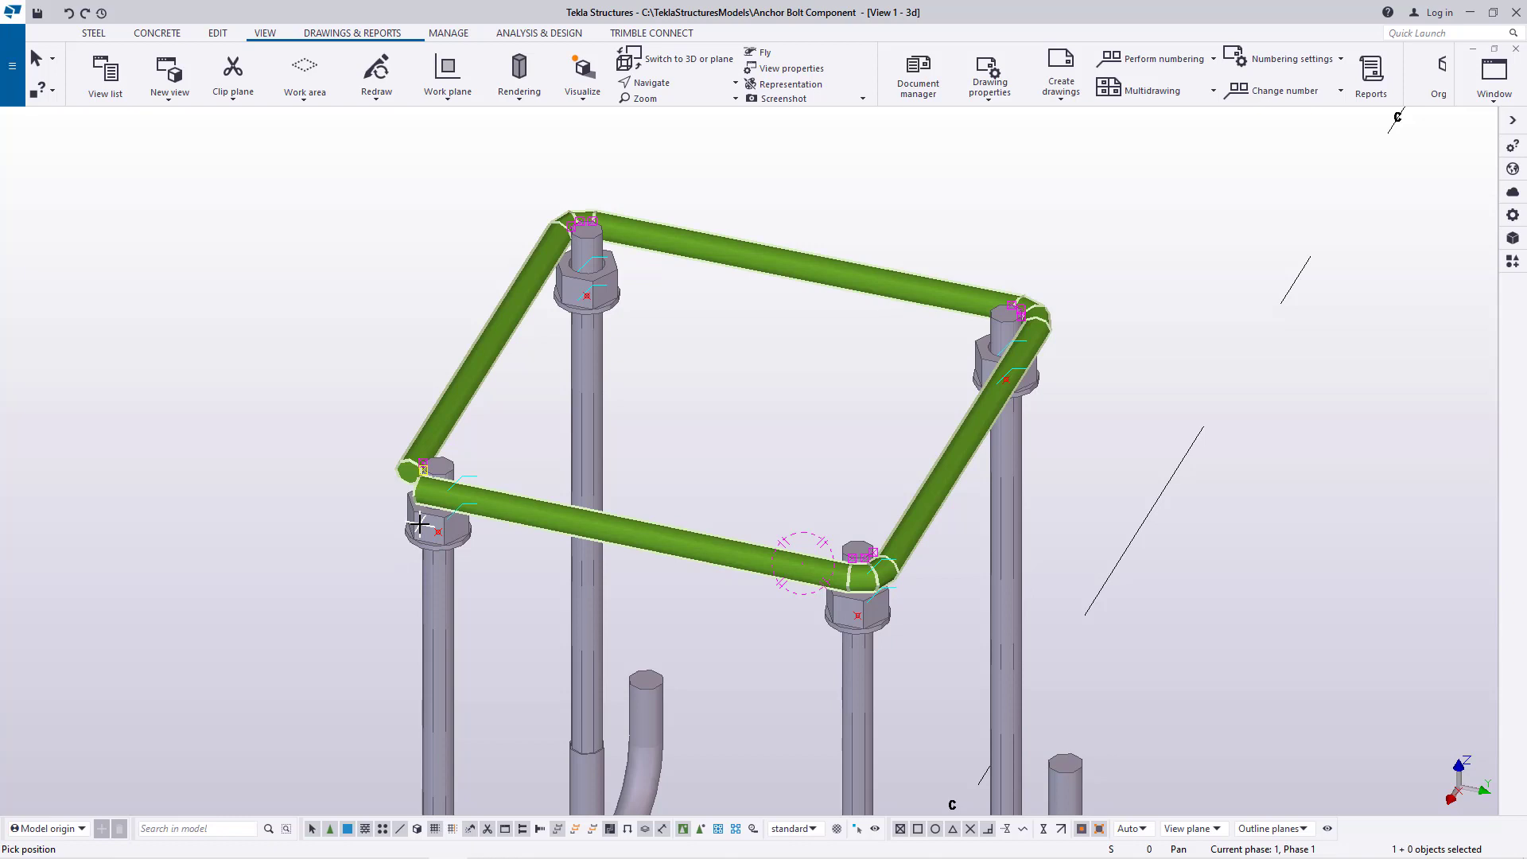
{"action": "scroll", "coordinate": [428, 528], "scroll_direction": "up", "scroll_amount": 5}
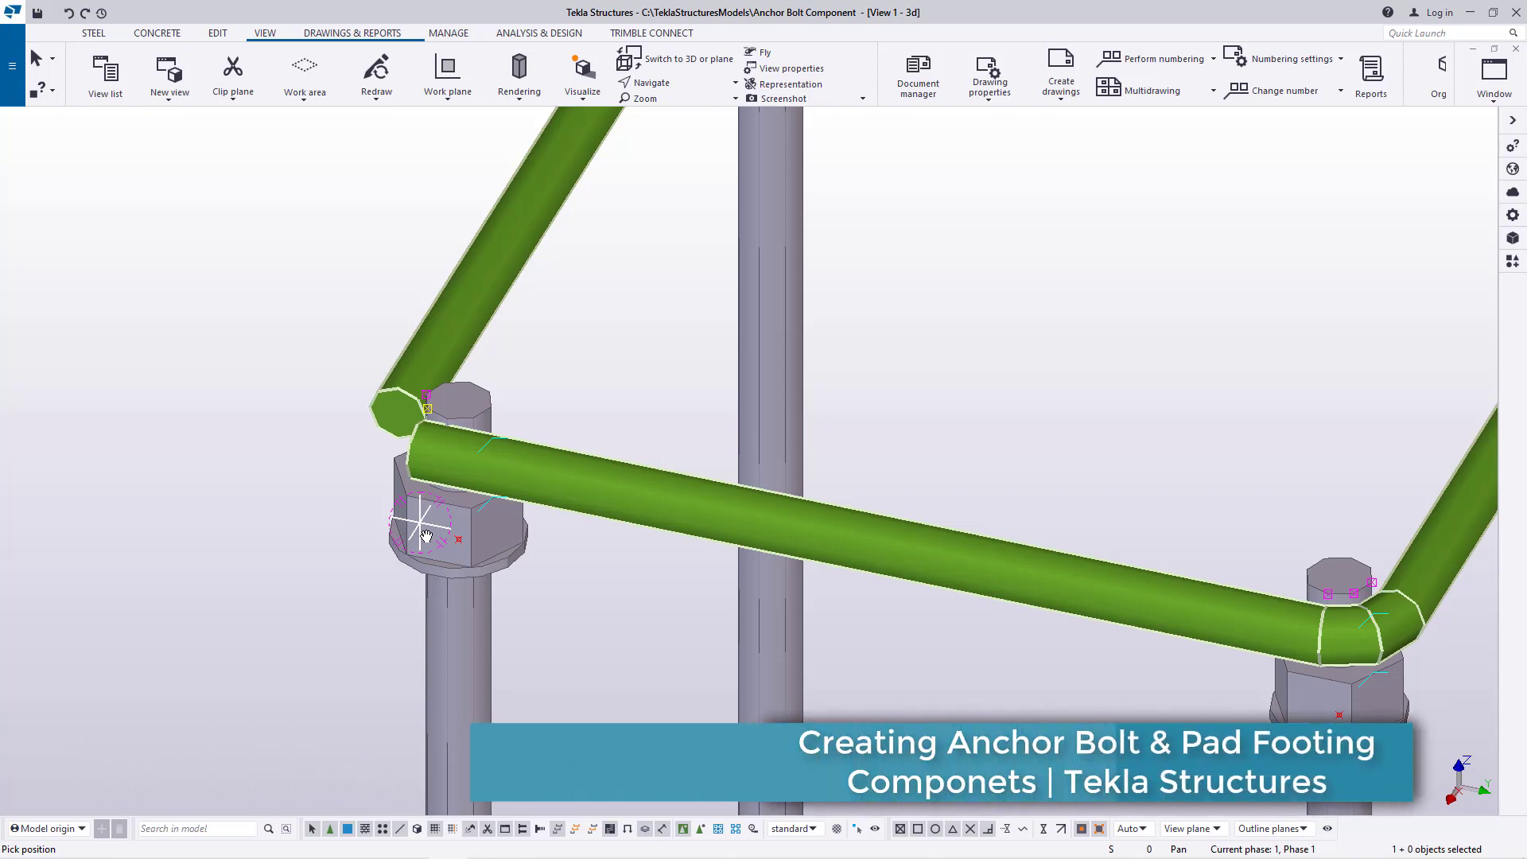
{"action": "middle_click_drag", "start_coordinate": [426, 535], "coordinate": [360, 541], "text": "ctrl"}
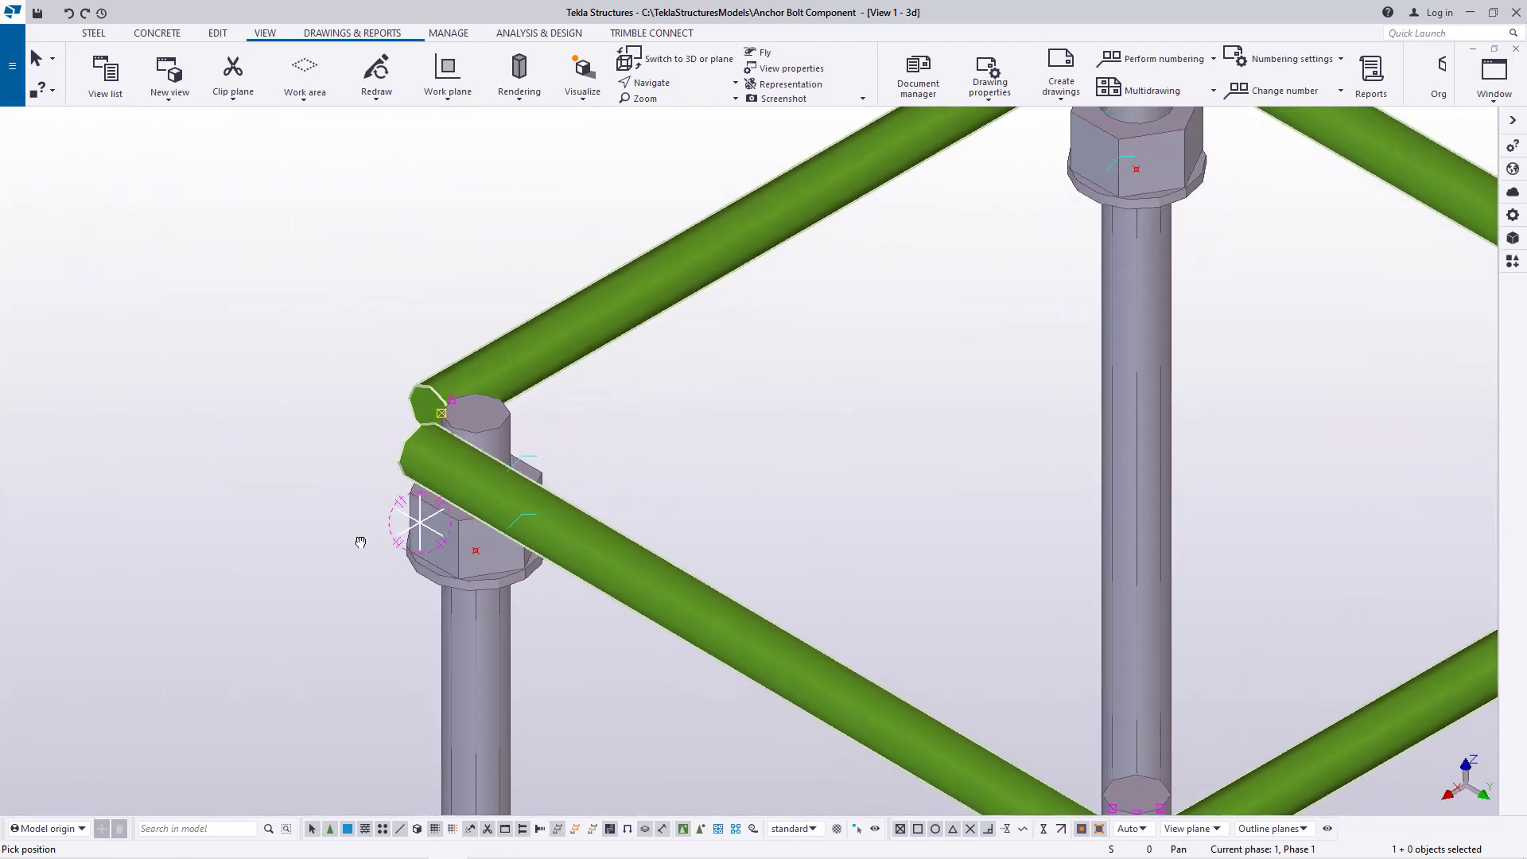
{"action": "scroll", "coordinate": [370, 537], "scroll_direction": "down", "scroll_amount": 3}
{"action": "scroll", "coordinate": [382, 501], "scroll_direction": "down", "scroll_amount": 5}
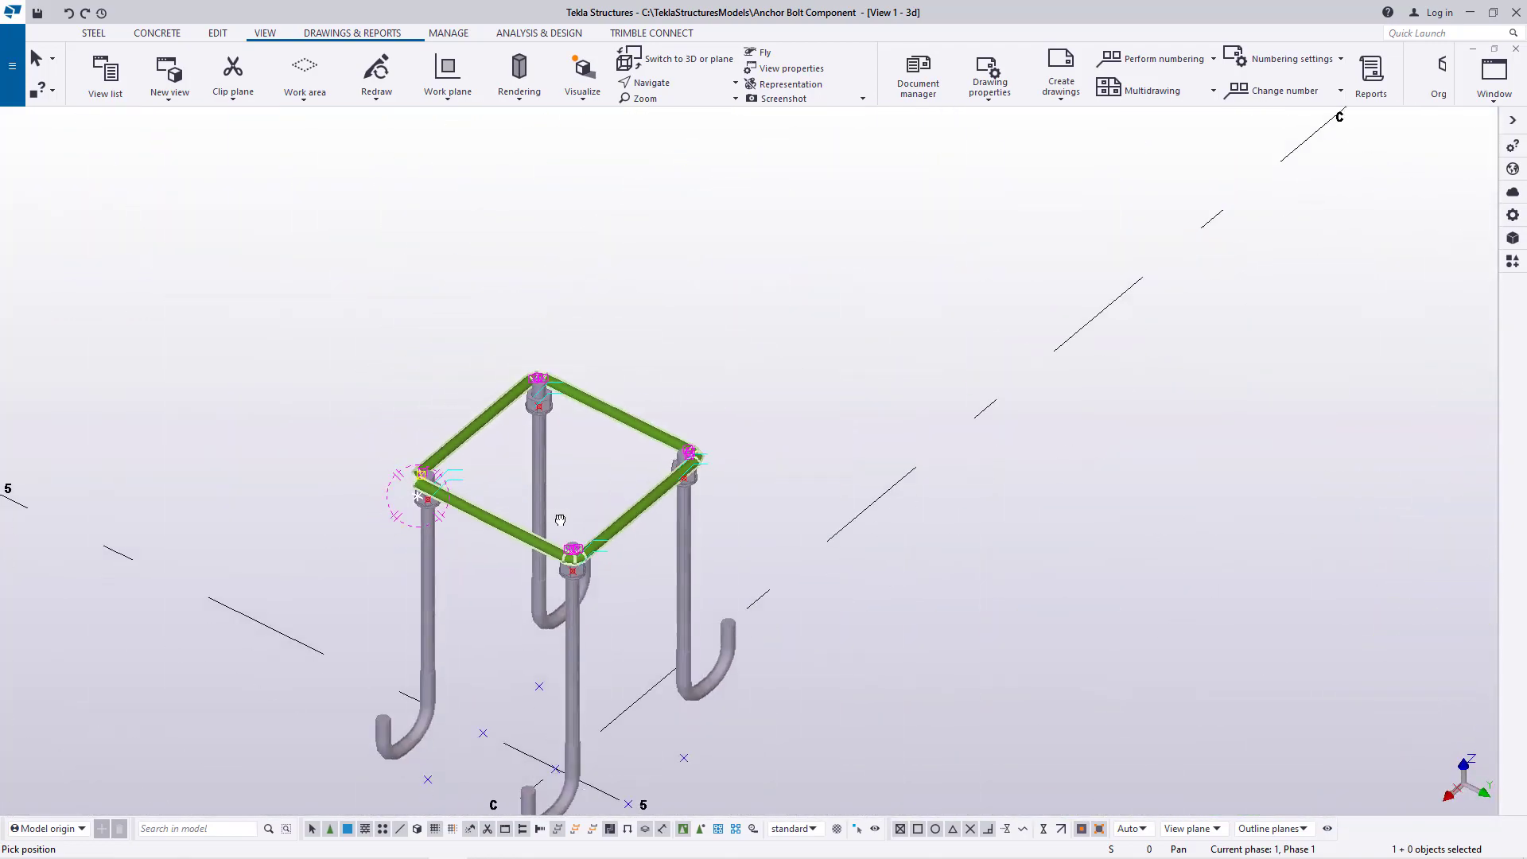
{"action": "right_click", "coordinate": [811, 317]}
{"action": "left_click", "coordinate": [843, 327]}
{"action": "scroll", "coordinate": [593, 555], "scroll_direction": "up", "scroll_amount": 5}
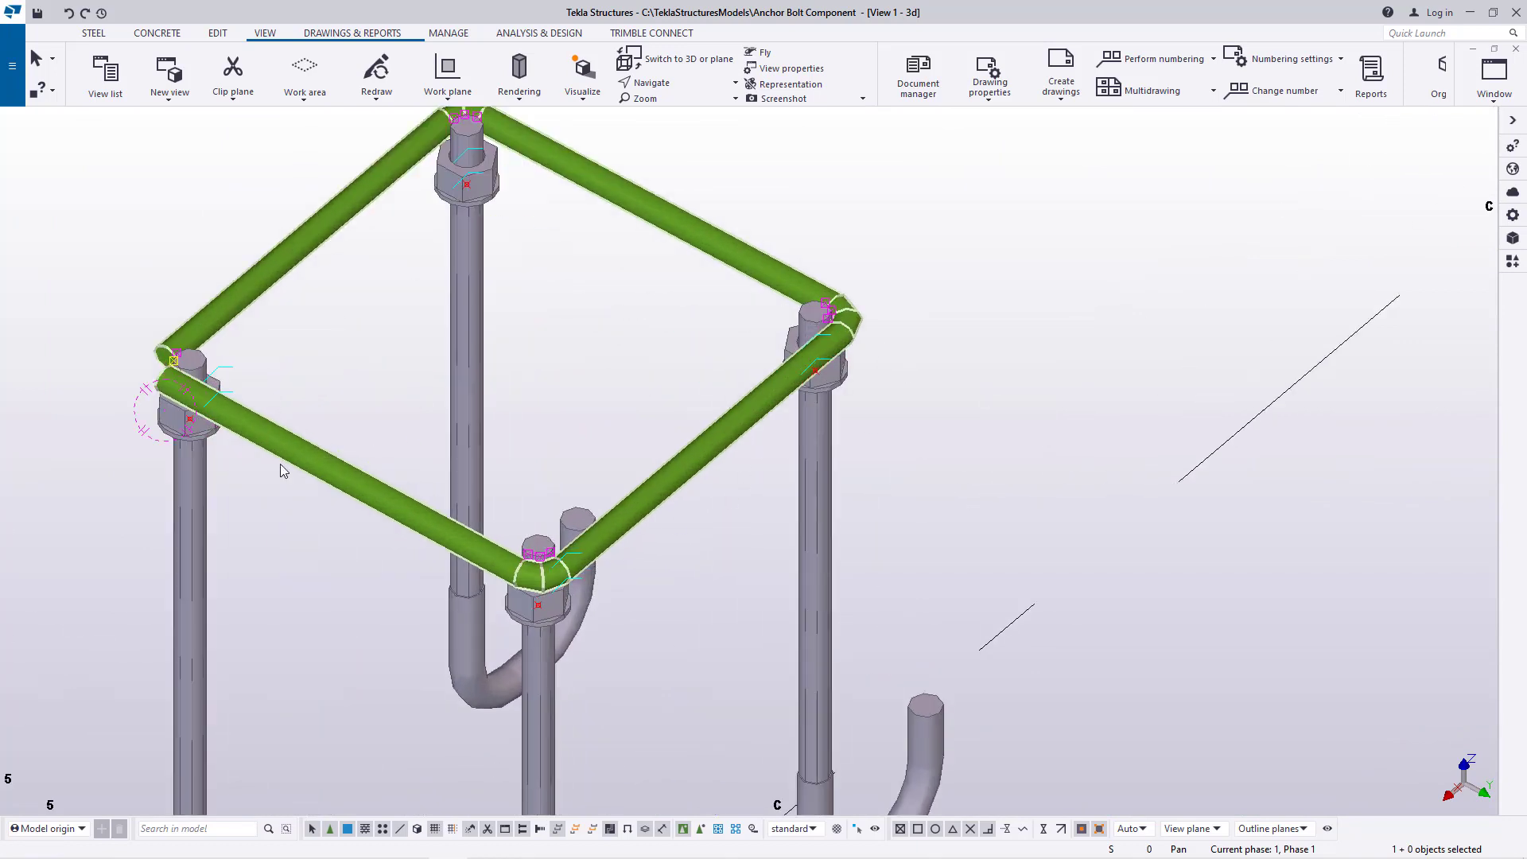
{"action": "scroll", "coordinate": [733, 429], "scroll_direction": "down", "scroll_amount": 4}
{"action": "scroll", "coordinate": [439, 647], "scroll_direction": "up", "scroll_amount": 2}
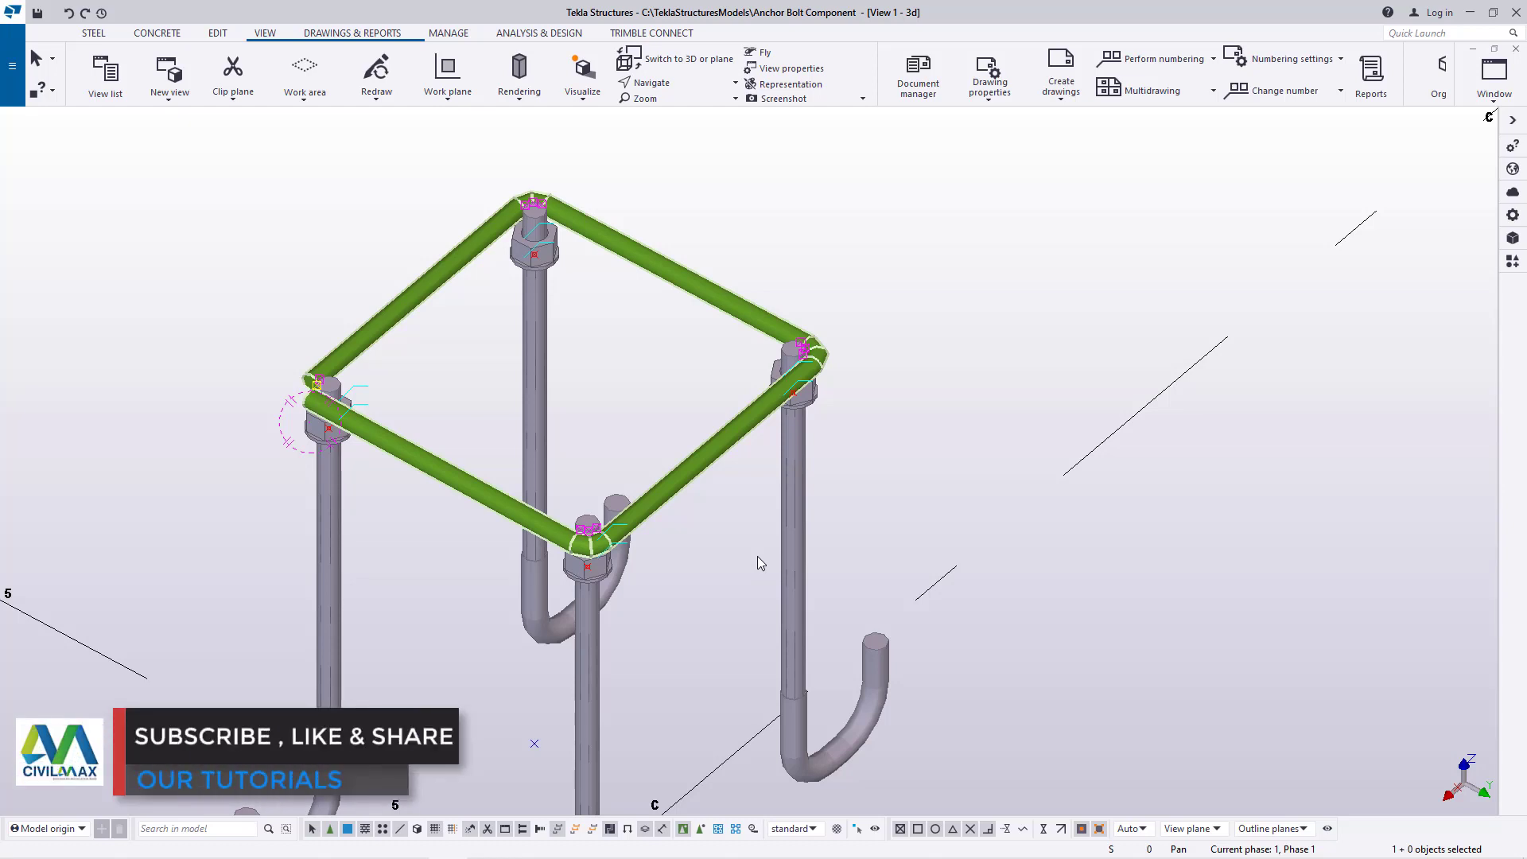
{"action": "scroll", "coordinate": [710, 451], "scroll_direction": "up", "scroll_amount": 3}
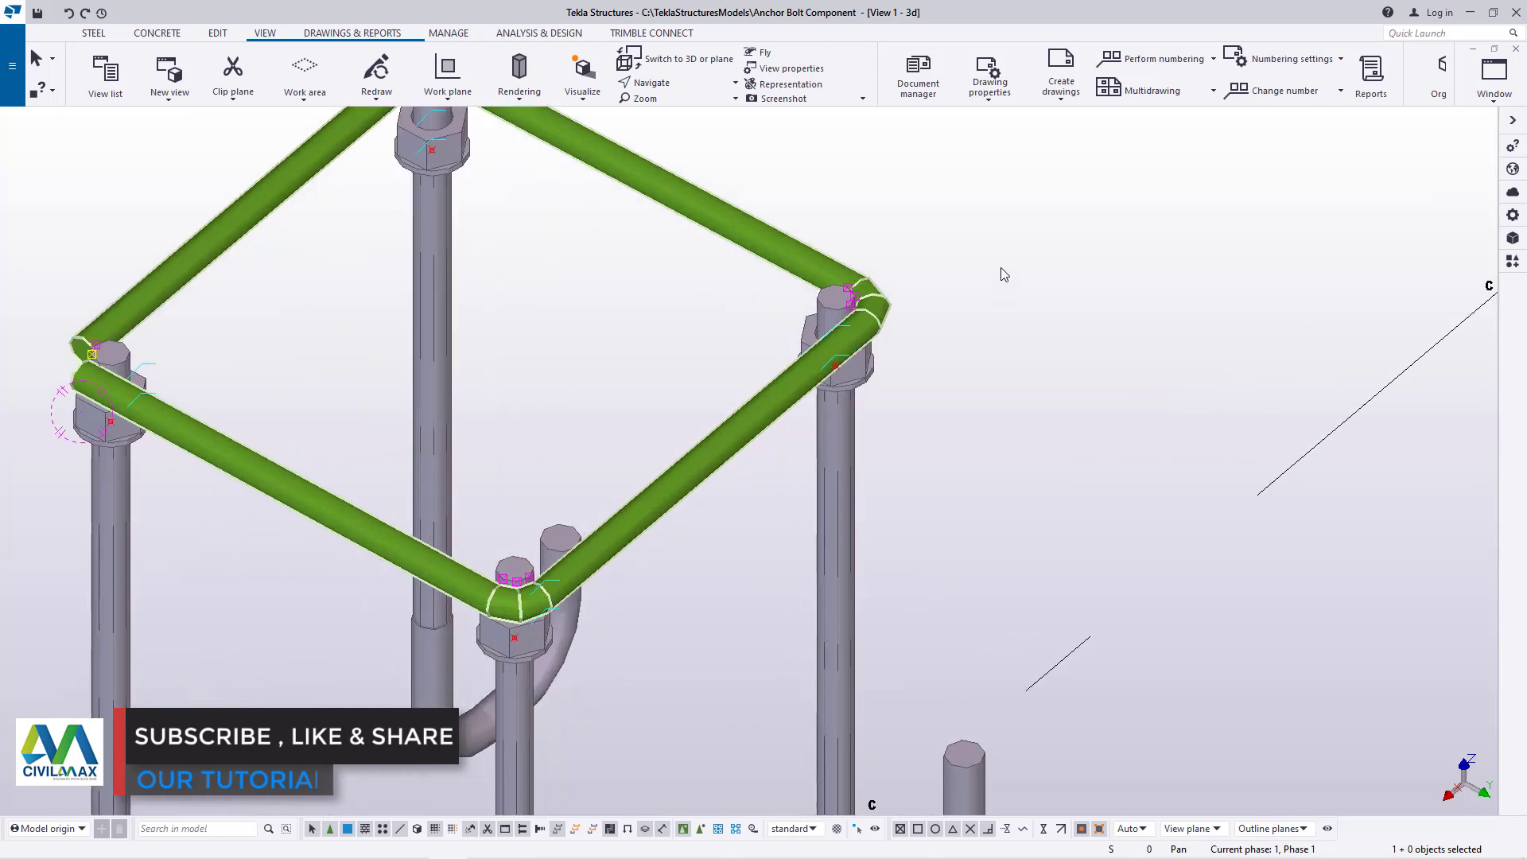
{"action": "right_click", "coordinate": [1006, 241]}
{"action": "mouse_move", "coordinate": [1082, 355]}
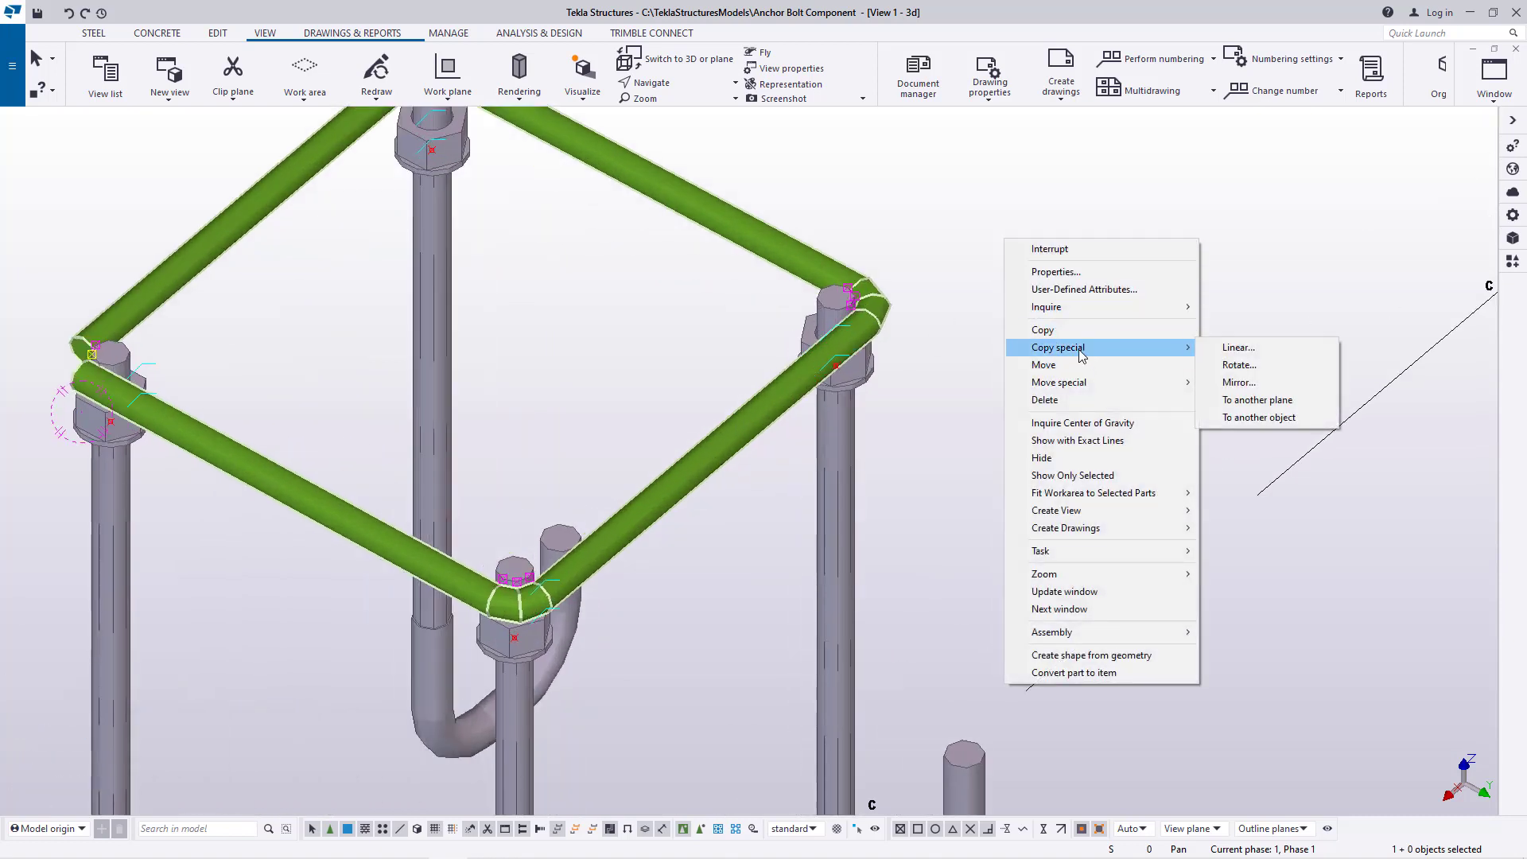
{"action": "left_click", "coordinate": [1237, 349]}
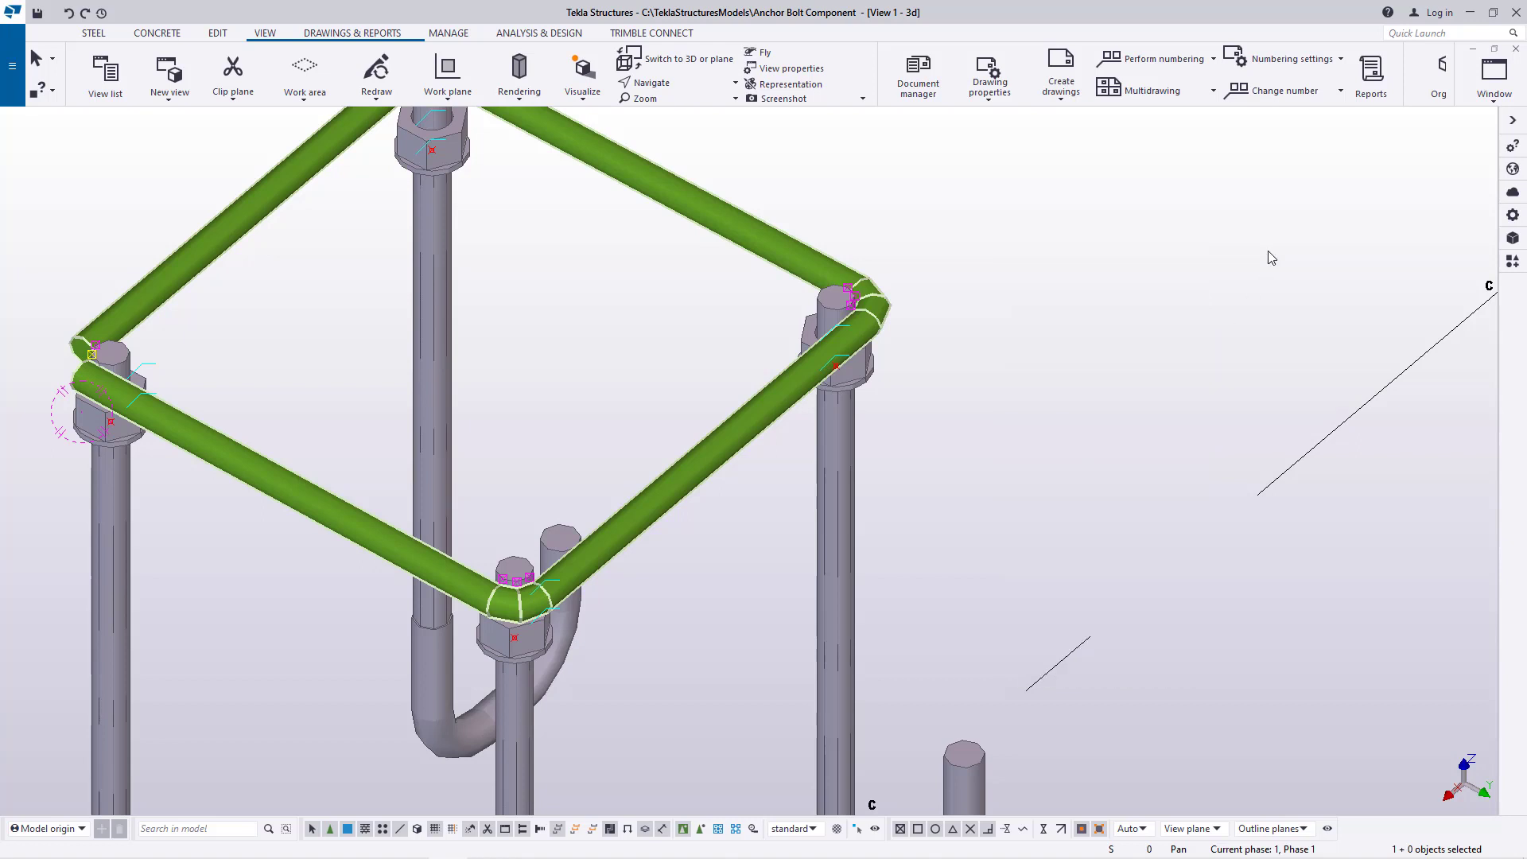
Move the polybeam frame down the anchor rods with a linear move of dX 0, dY 0 and dZ -100 mm
{"action": "right_click", "coordinate": [1024, 205]}
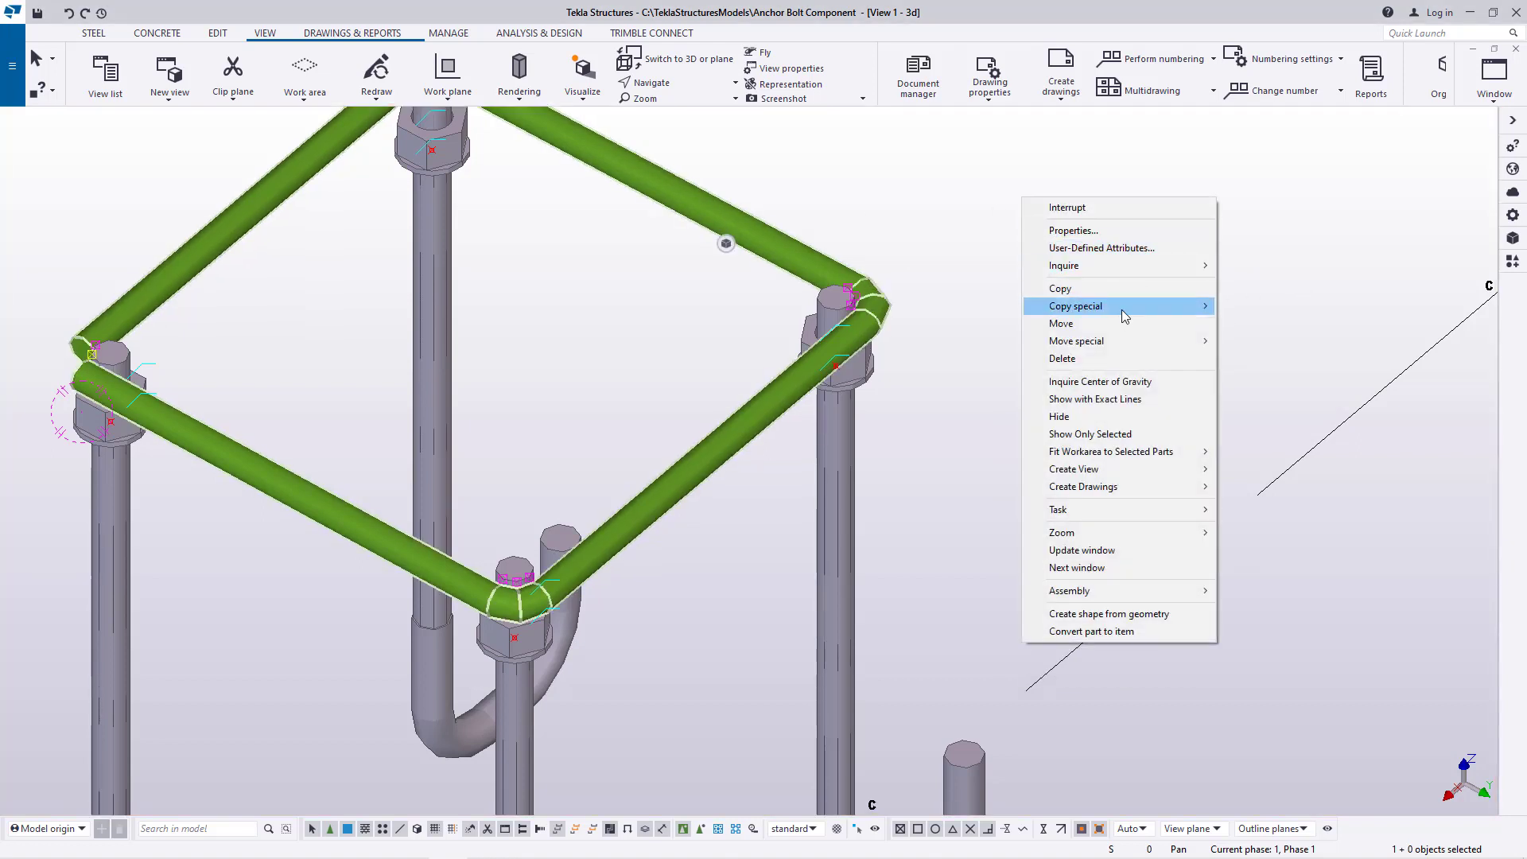
{"action": "mouse_move", "coordinate": [1122, 341]}
{"action": "left_click", "coordinate": [1245, 340]}
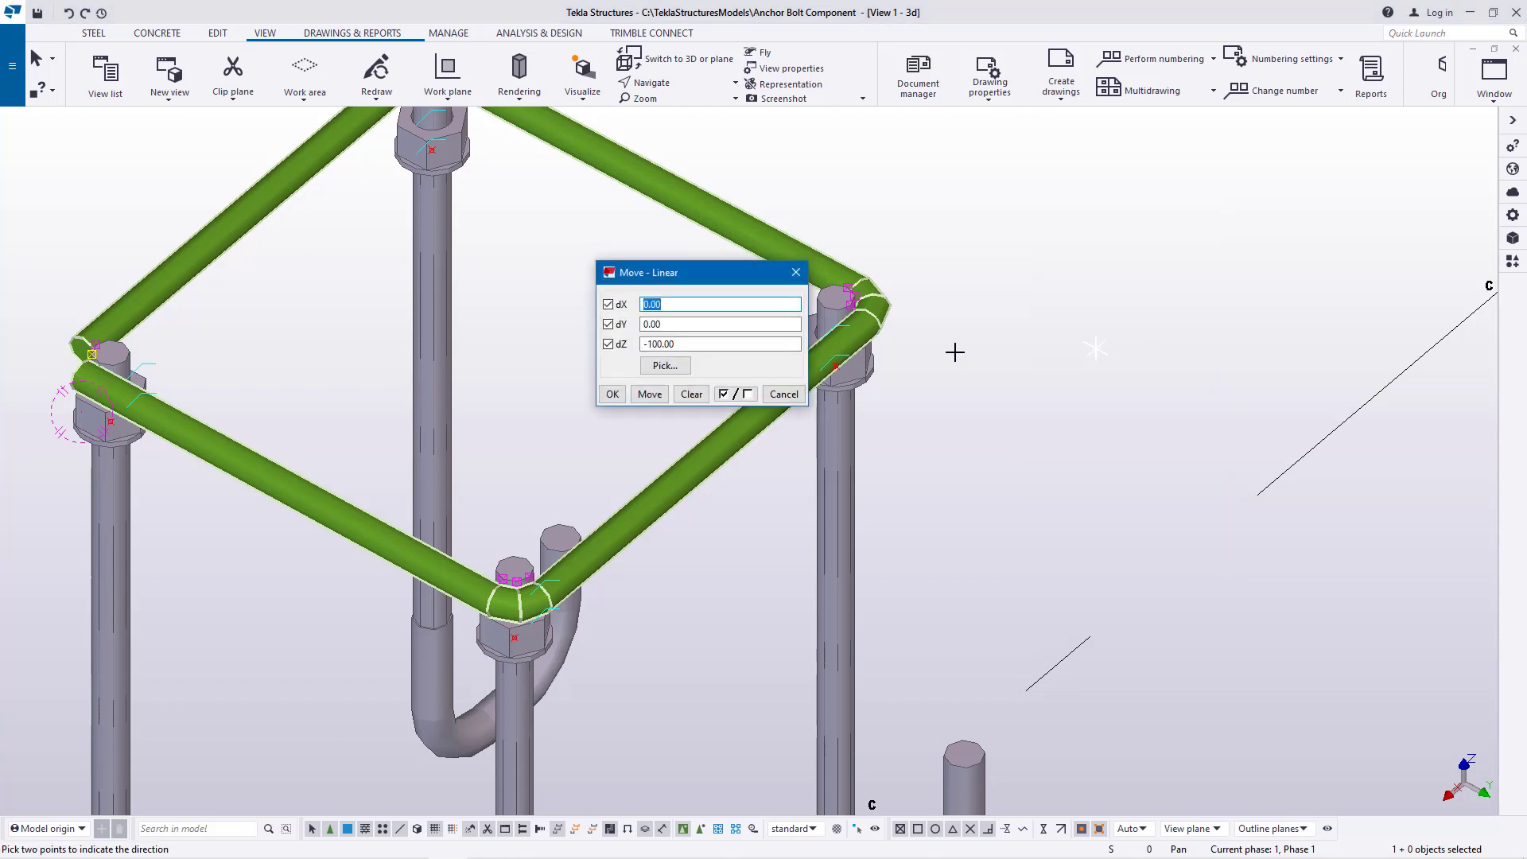
{"action": "left_click_drag", "start_coordinate": [708, 276], "coordinate": [1043, 253]}
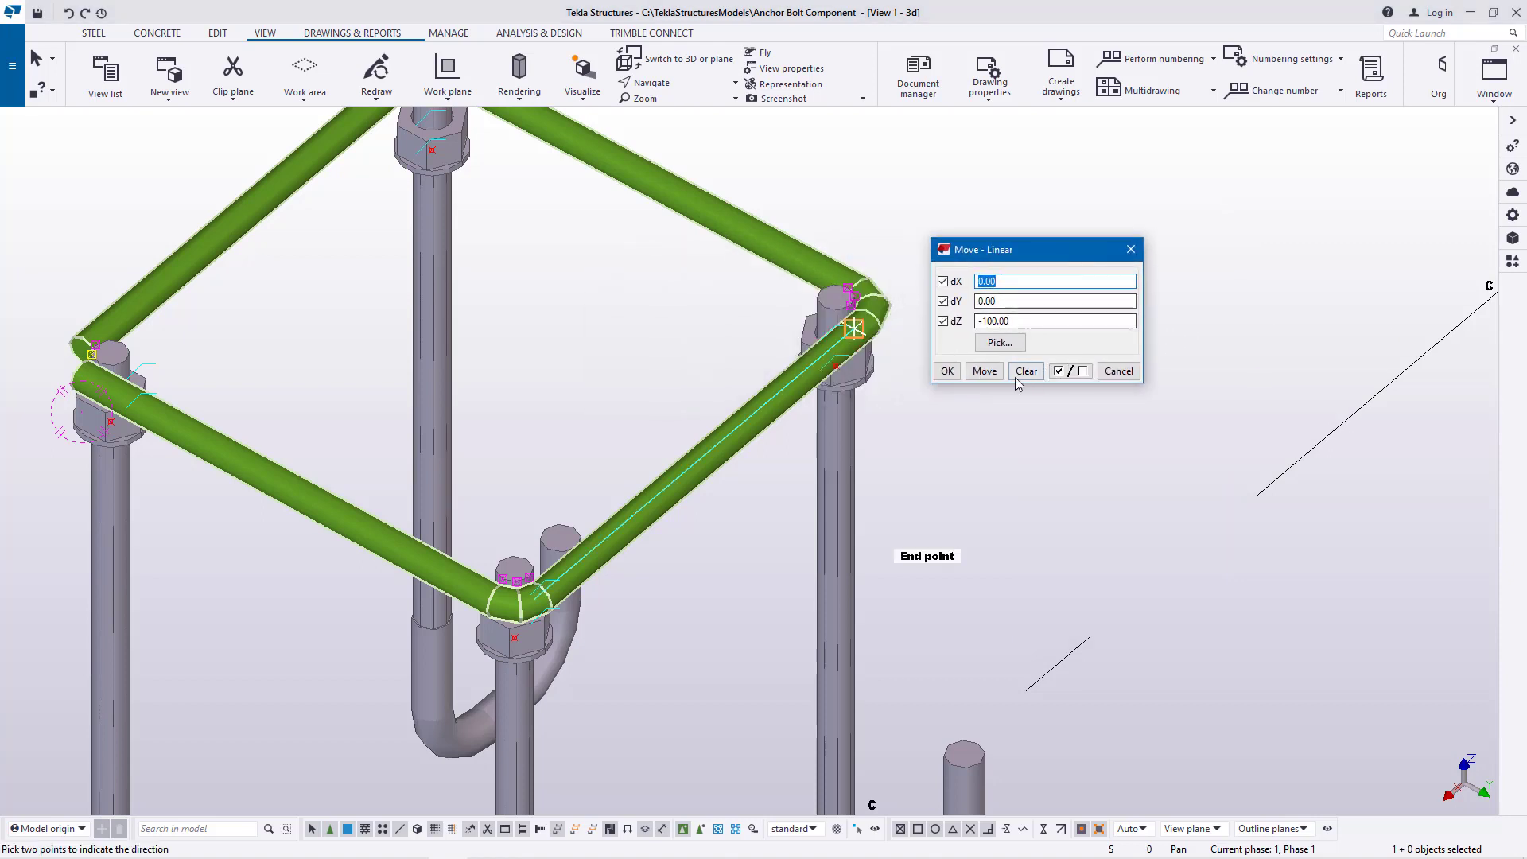
{"action": "left_click", "coordinate": [984, 374]}
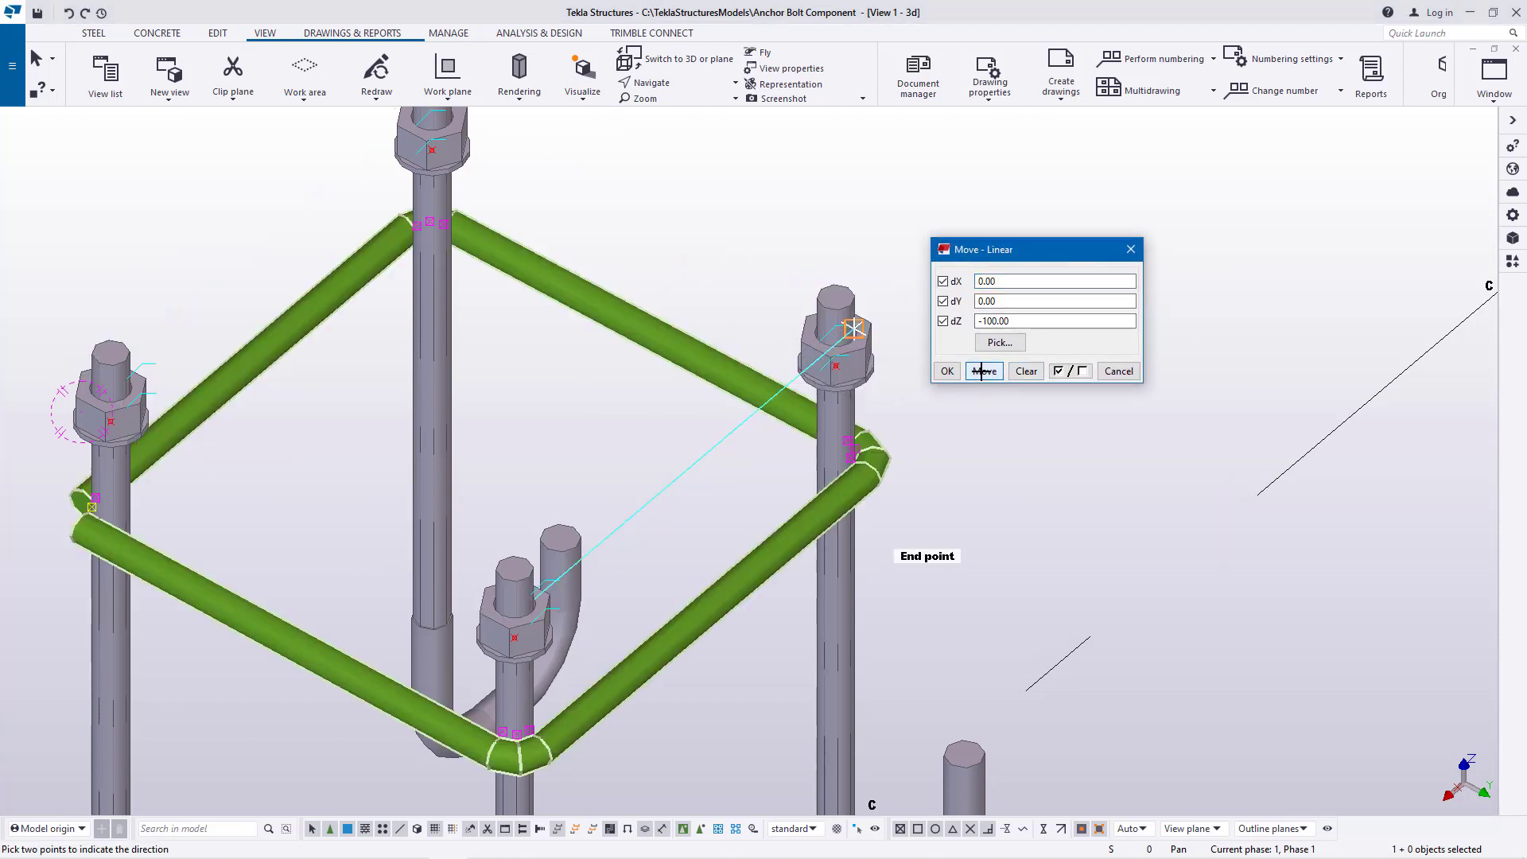
{"action": "left_click", "coordinate": [949, 372]}
{"action": "right_click", "coordinate": [961, 243]}
{"action": "left_click", "coordinate": [995, 251]}
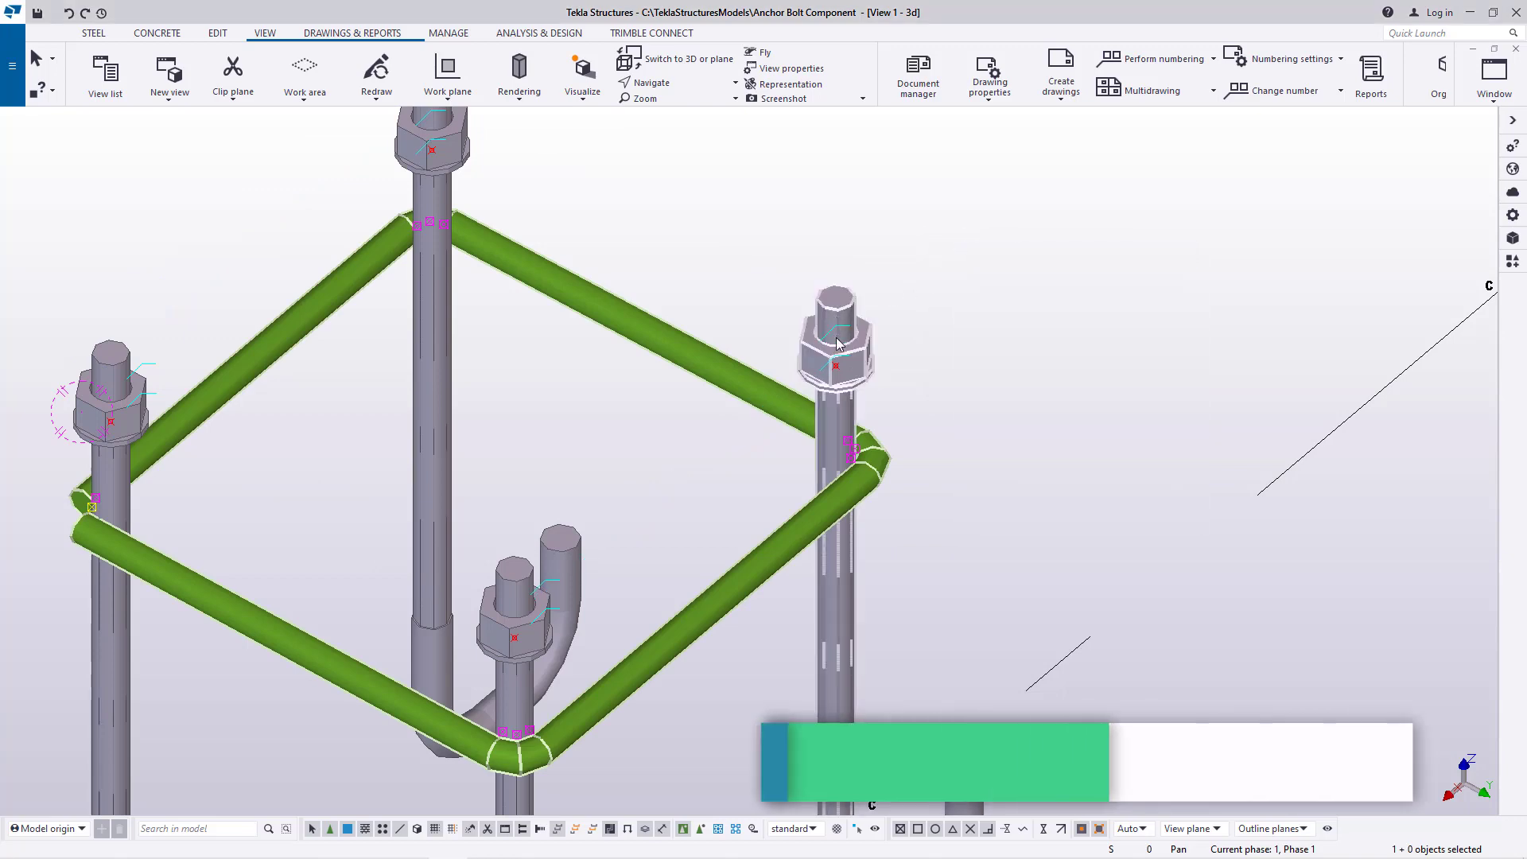
Examine the lowered frame's corners against the anchor rods and the Z-axis direction from close up and from a lower viewing angle
{"action": "scroll", "coordinate": [705, 314], "scroll_direction": "down", "scroll_amount": 3}
{"action": "scroll", "coordinate": [705, 313], "scroll_direction": "up", "scroll_amount": 5}
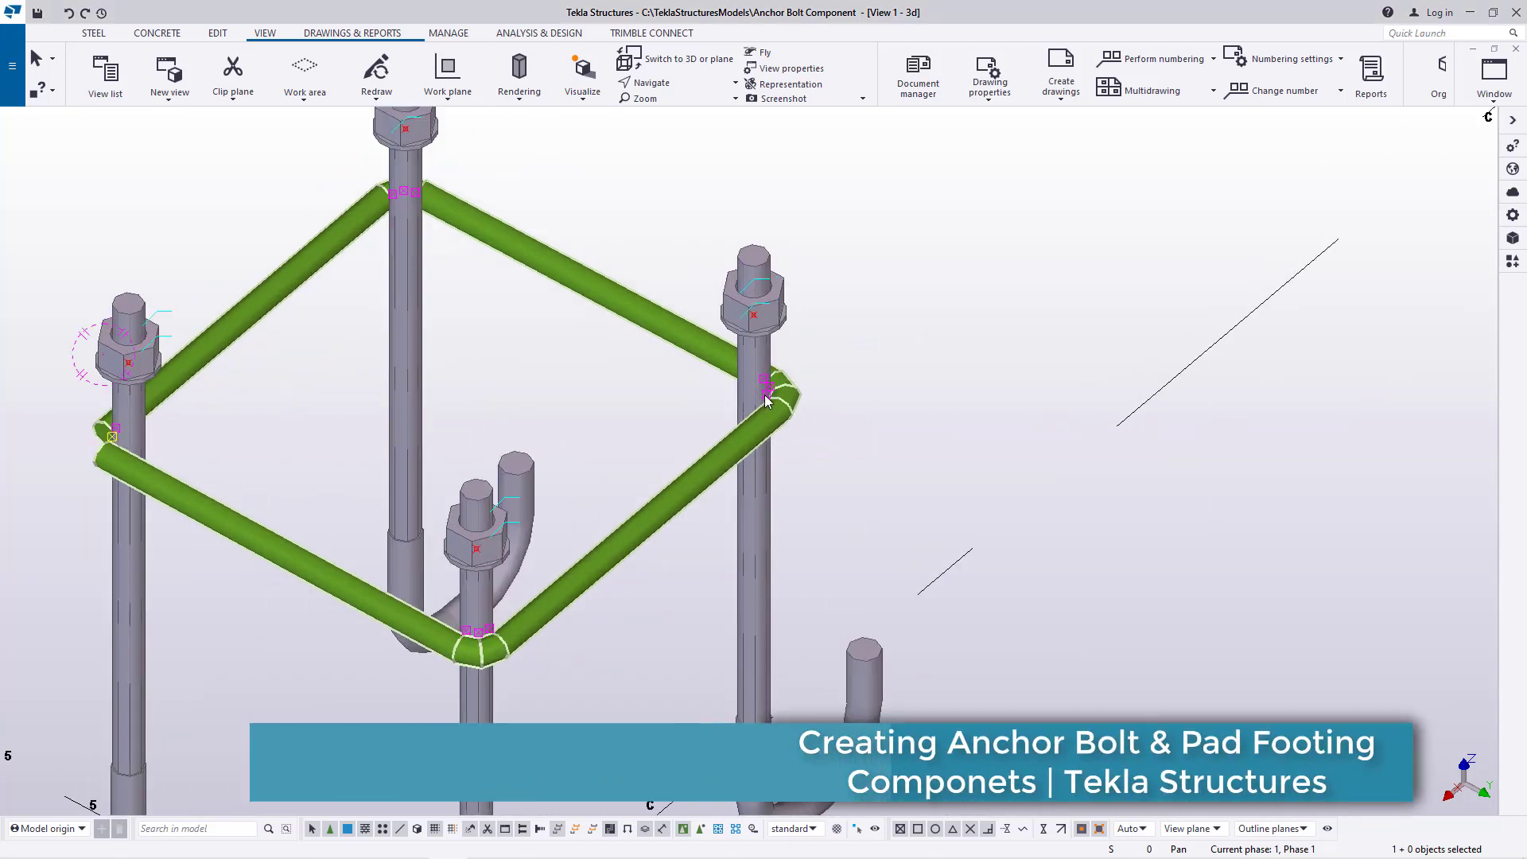
{"action": "scroll", "coordinate": [823, 385], "scroll_direction": "up", "scroll_amount": 1}
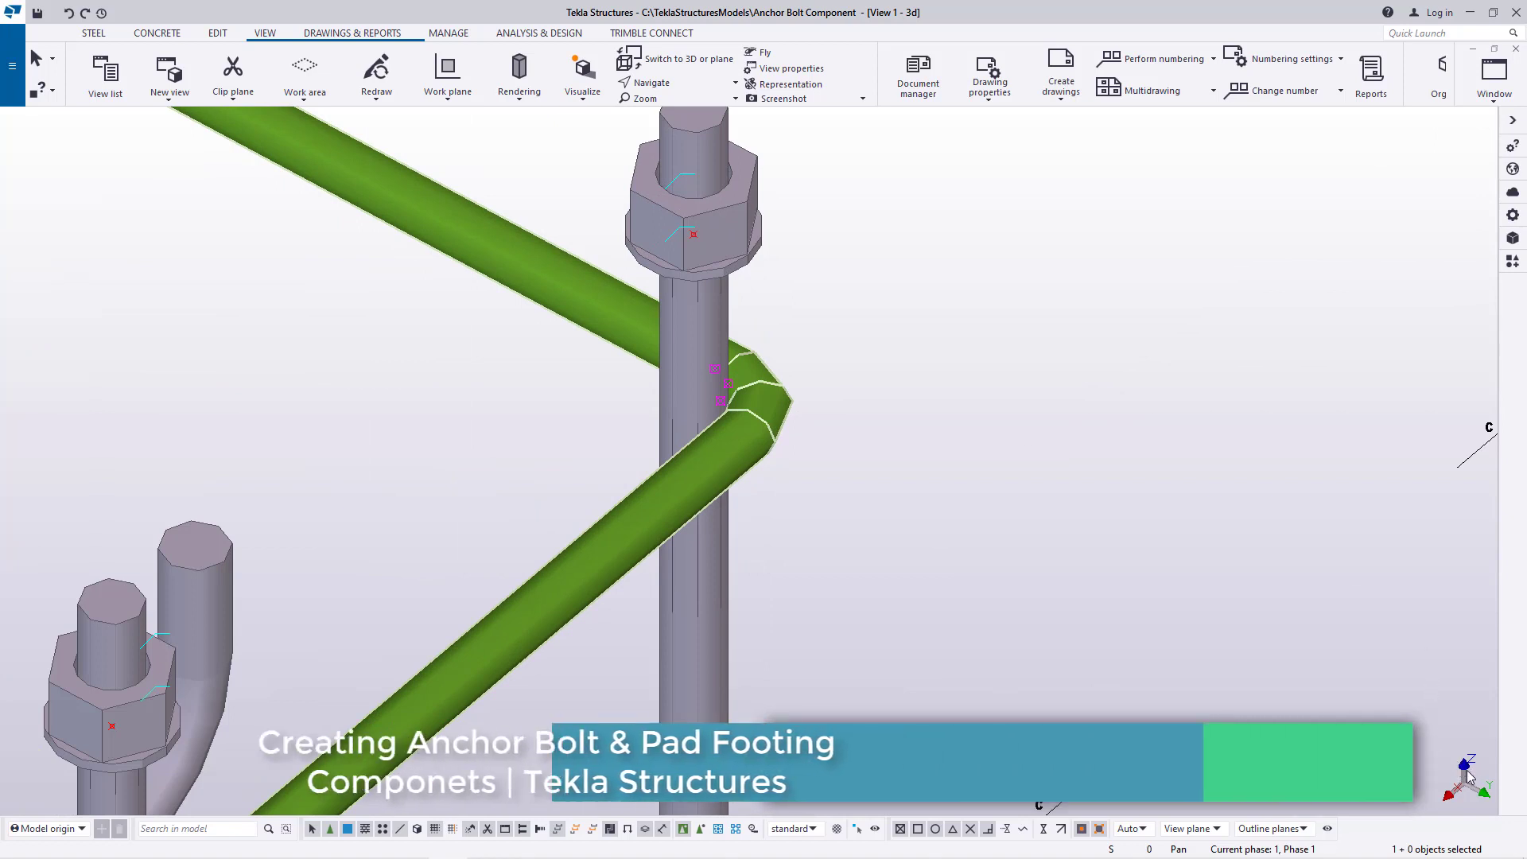
{"action": "scroll", "coordinate": [746, 324], "scroll_direction": "down", "scroll_amount": 3}
{"action": "scroll", "coordinate": [746, 326], "scroll_direction": "up", "scroll_amount": 2}
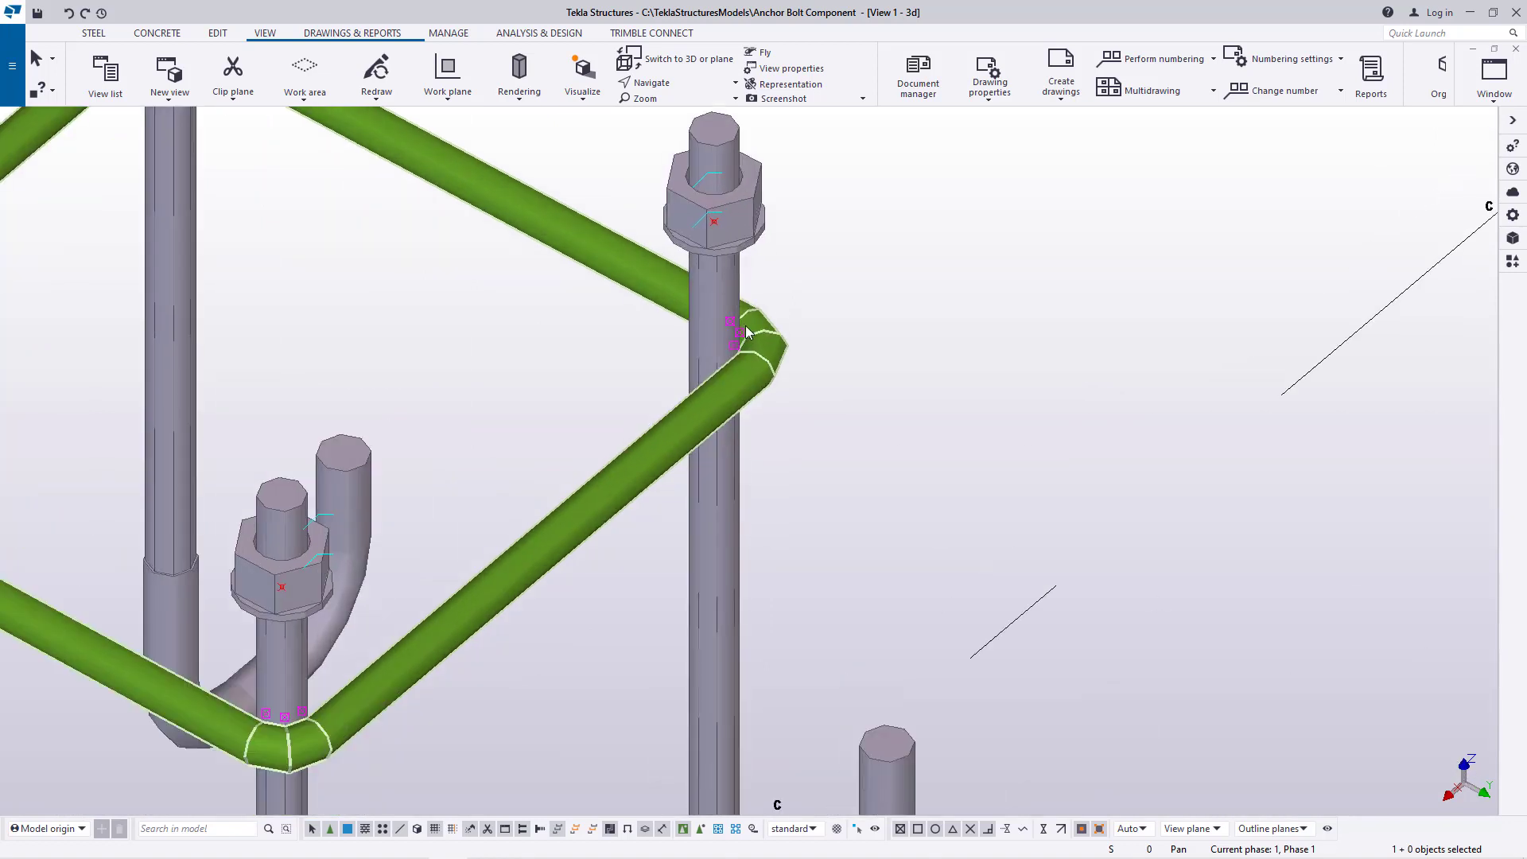
{"action": "scroll", "coordinate": [810, 340], "scroll_direction": "down", "scroll_amount": 1}
{"action": "scroll", "coordinate": [953, 448], "scroll_direction": "down", "scroll_amount": 2}
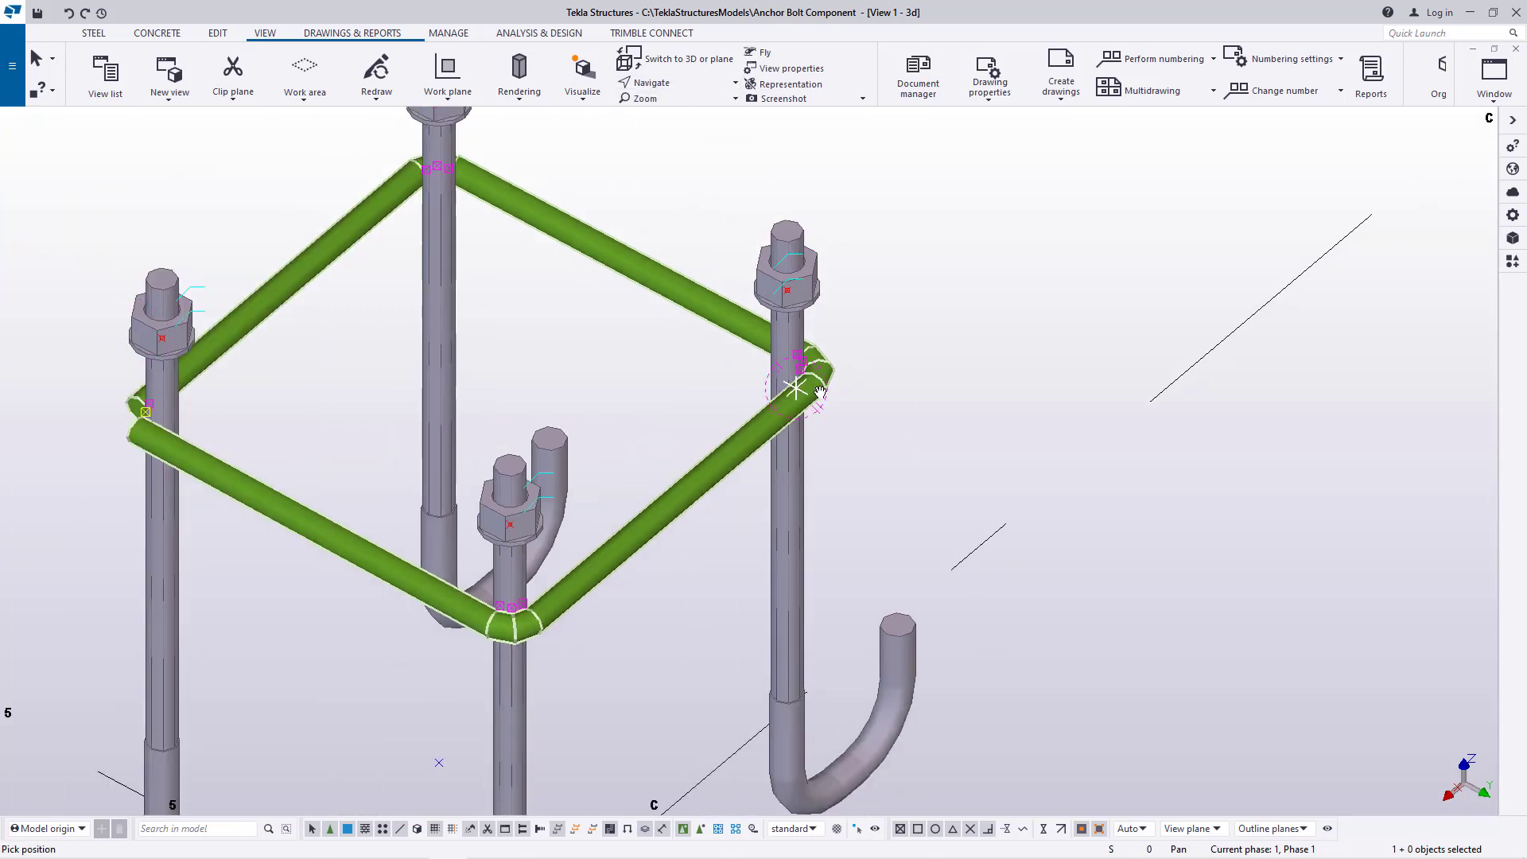
{"action": "mouse_move", "coordinate": [796, 387]}
{"action": "middle_mouse_down", "text": "ctrl"}
{"action": "mouse_move", "coordinate": [804, 330]}
{"action": "mouse_move", "coordinate": [834, 295]}
{"action": "mouse_move", "coordinate": [806, 320]}
{"action": "middle_mouse_up", "text": "ctrl"}
{"action": "right_click", "coordinate": [959, 317]}
{"action": "left_click", "coordinate": [1019, 328]}
{"action": "scroll", "coordinate": [766, 380], "scroll_direction": "down", "scroll_amount": 3}
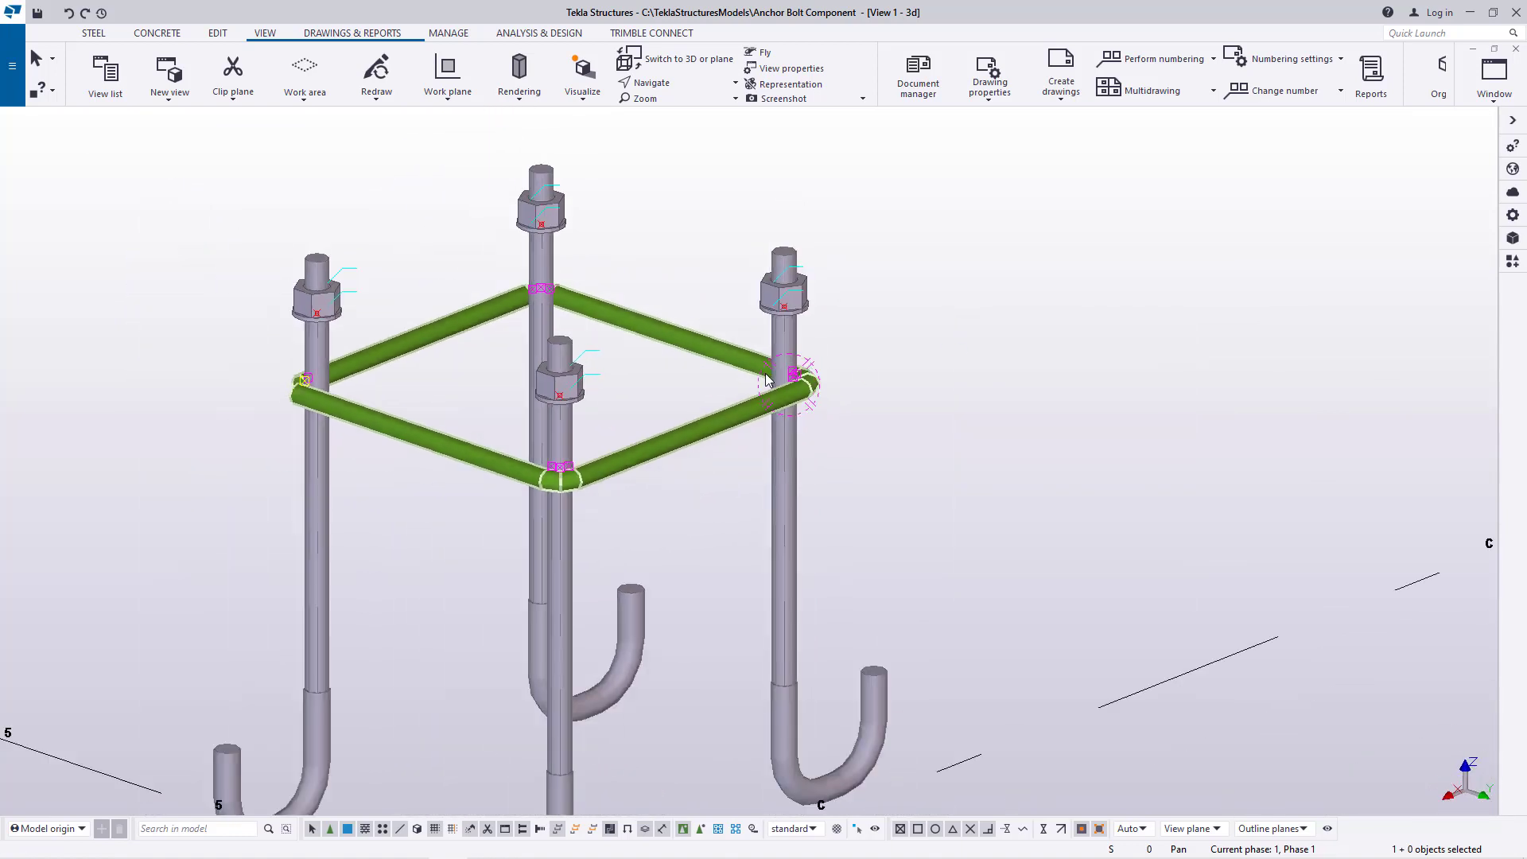
{"action": "scroll", "coordinate": [732, 455], "scroll_direction": "up", "scroll_amount": 2}
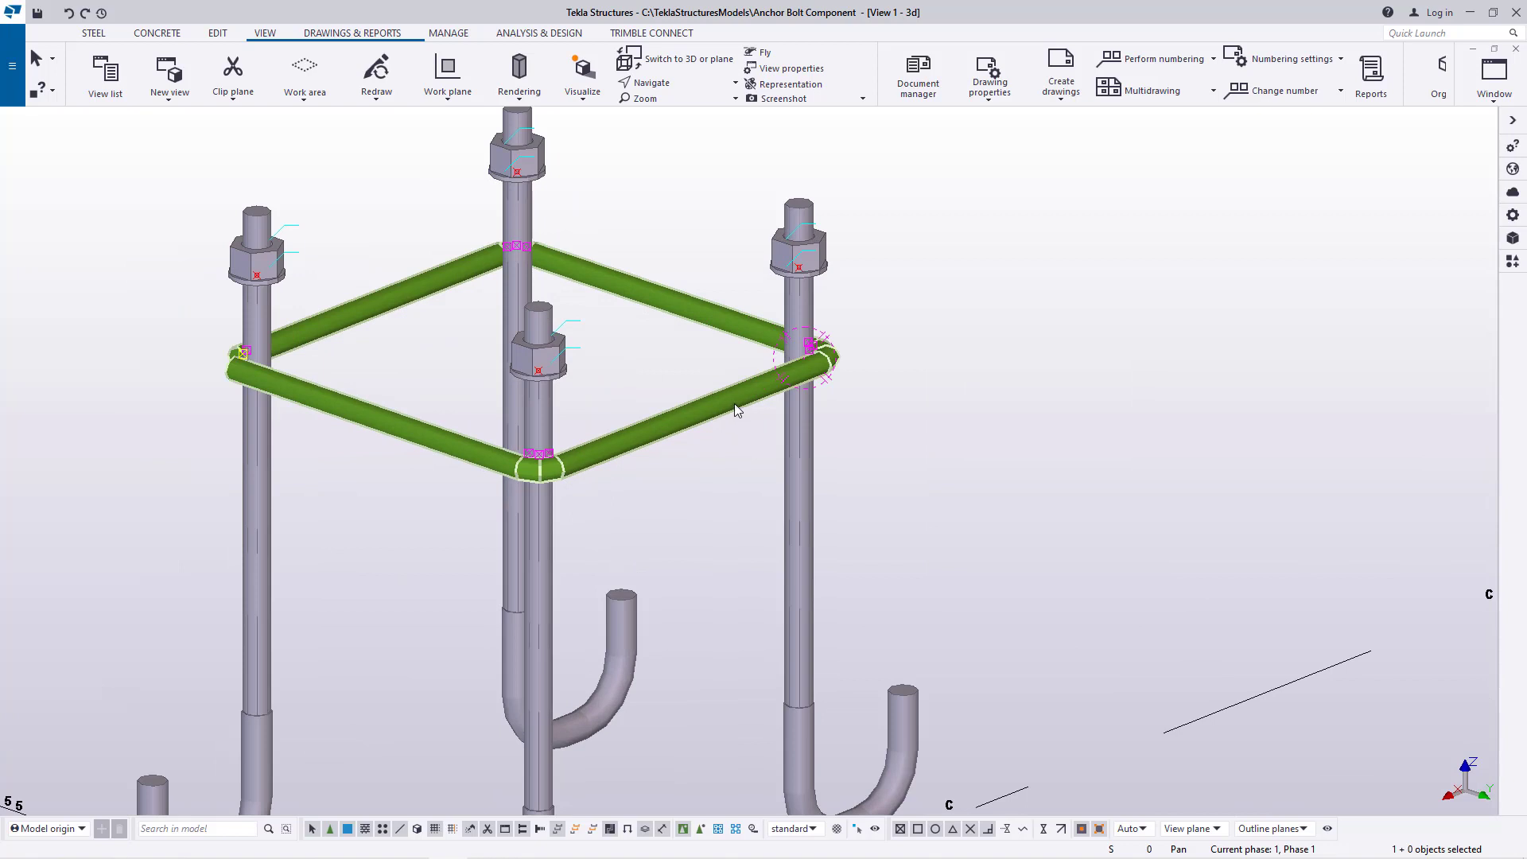
Make 2 linear copies of the polybeam frame with dX 0, dY 0 and dZ 150 mm
{"action": "right_click", "coordinate": [994, 262]}
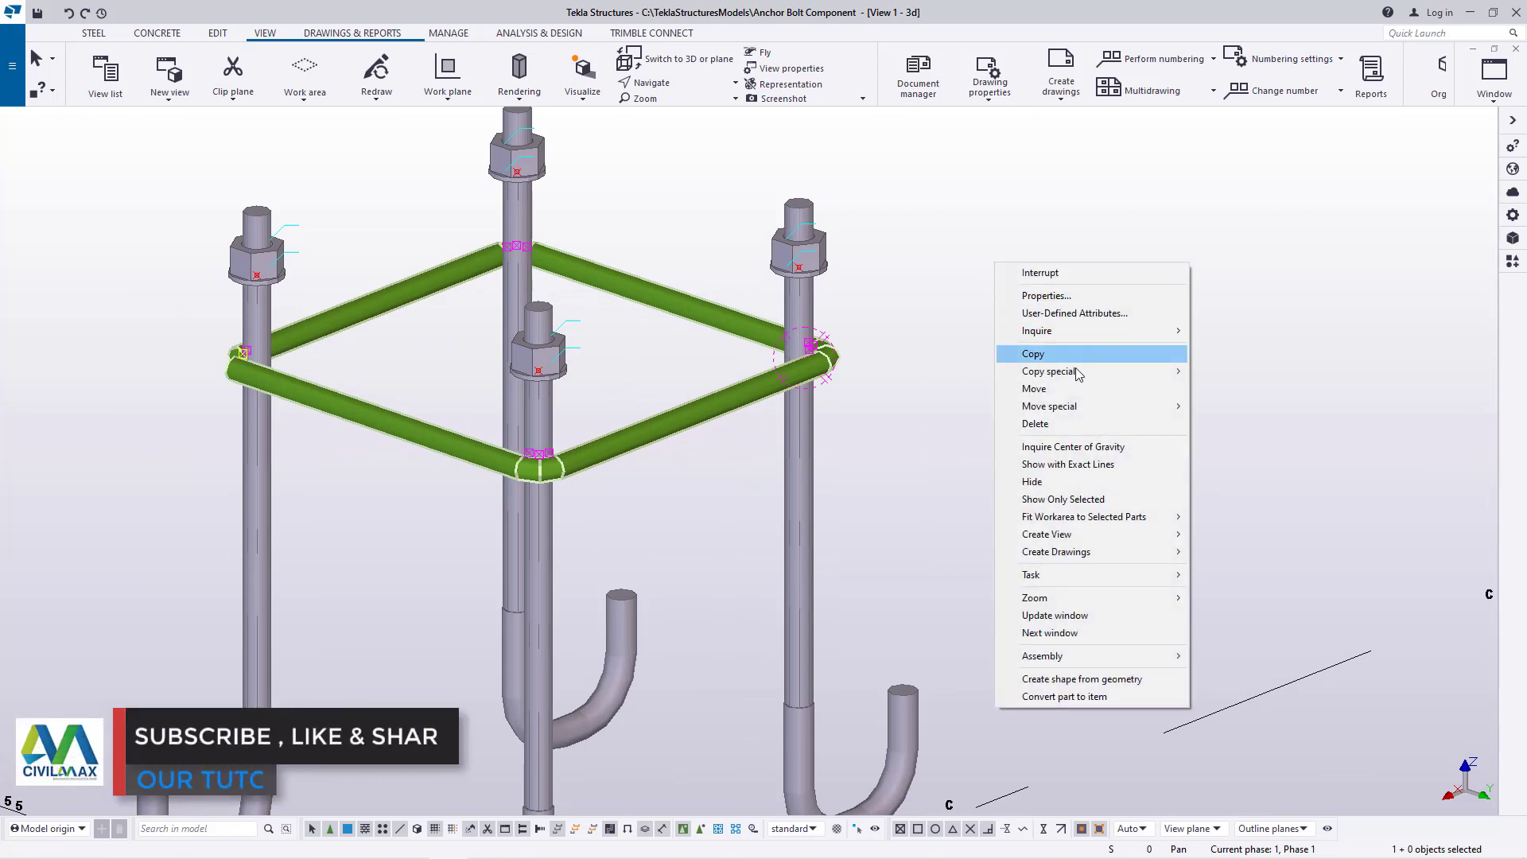
{"action": "mouse_move", "coordinate": [1073, 375]}
{"action": "left_click", "coordinate": [1225, 372]}
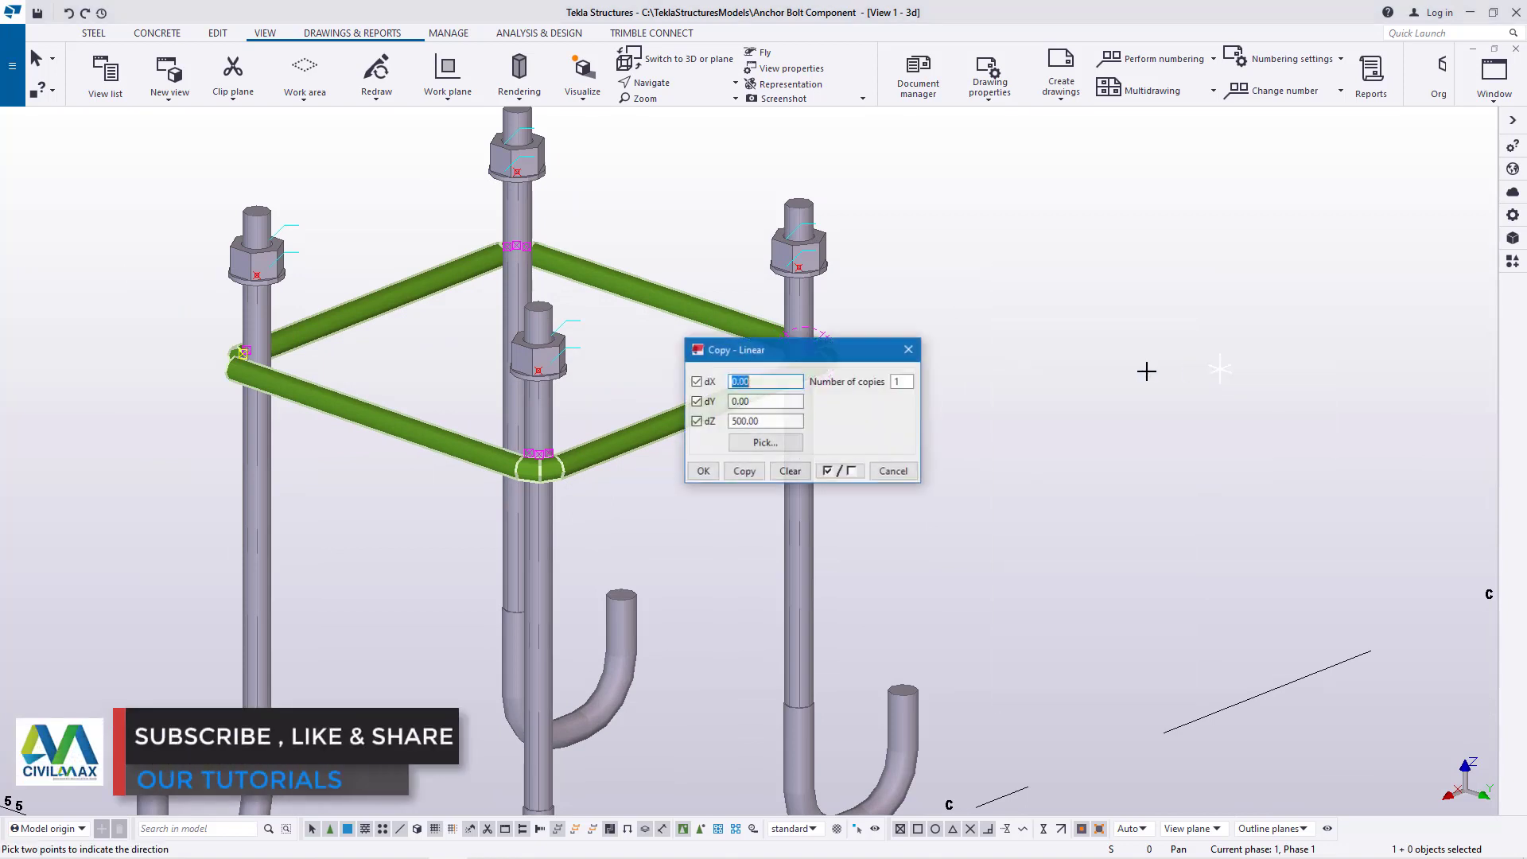
{"action": "left_click_drag", "start_coordinate": [802, 360], "coordinate": [1078, 298]}
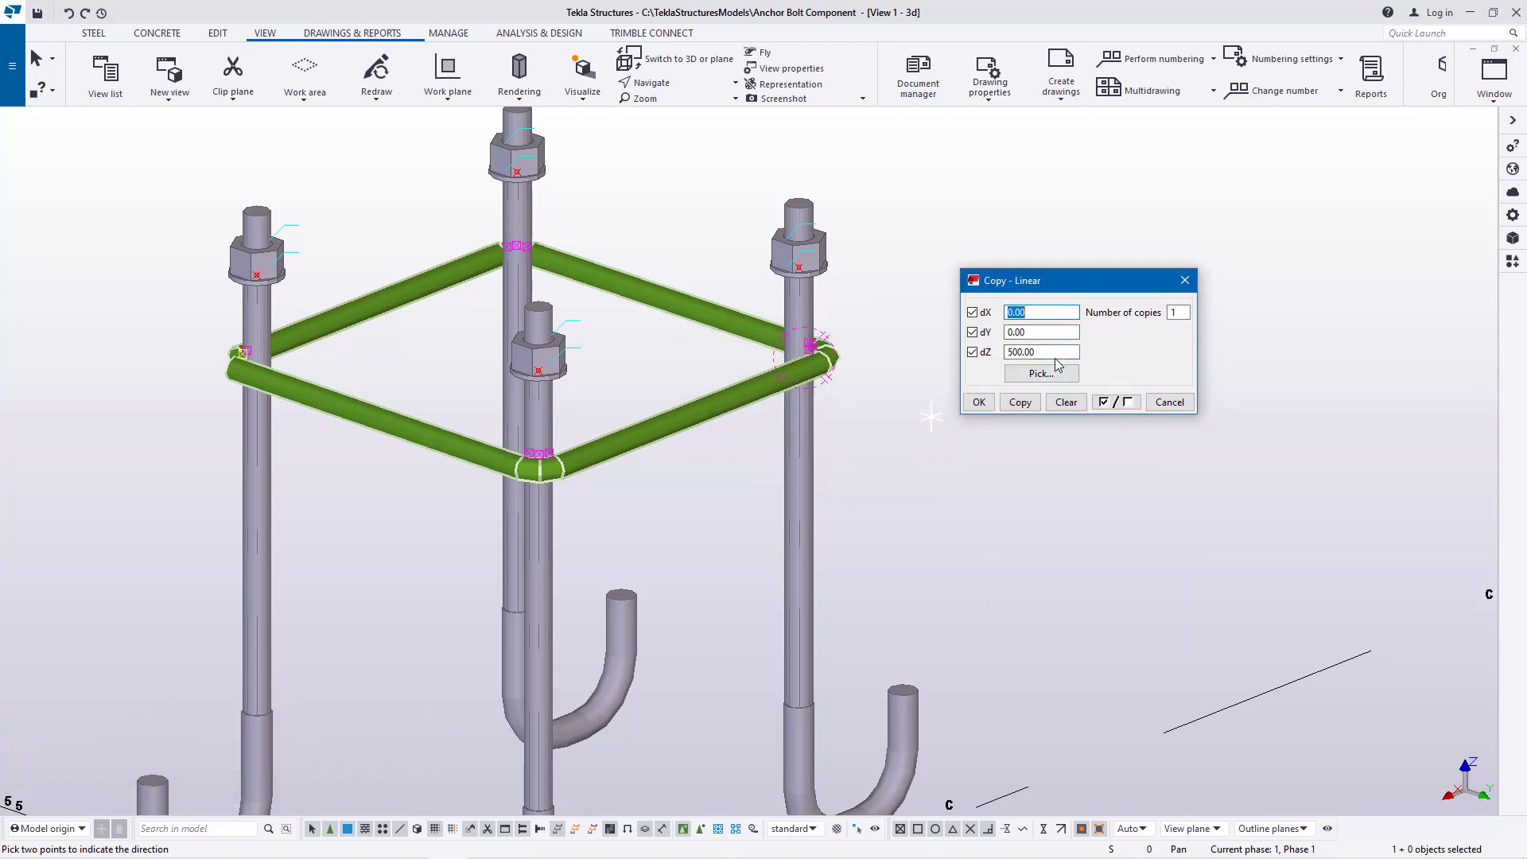
{"action": "left_click_drag", "start_coordinate": [1057, 354], "coordinate": [1023, 352]}
{"action": "type", "text": "0"}
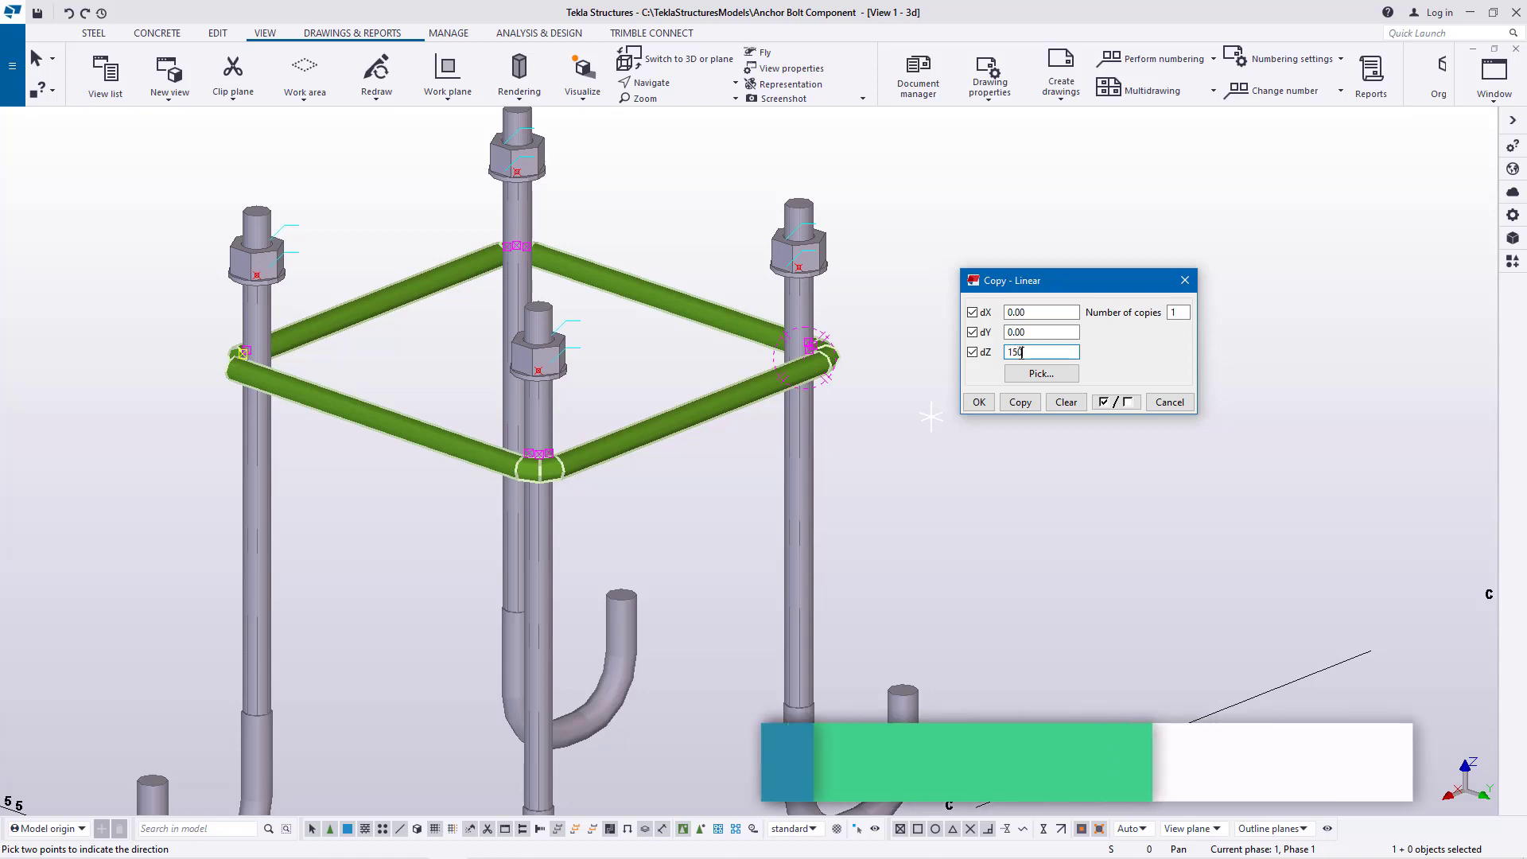
{"action": "left_click", "coordinate": [1175, 312]}
{"action": "type", "text": "2"}
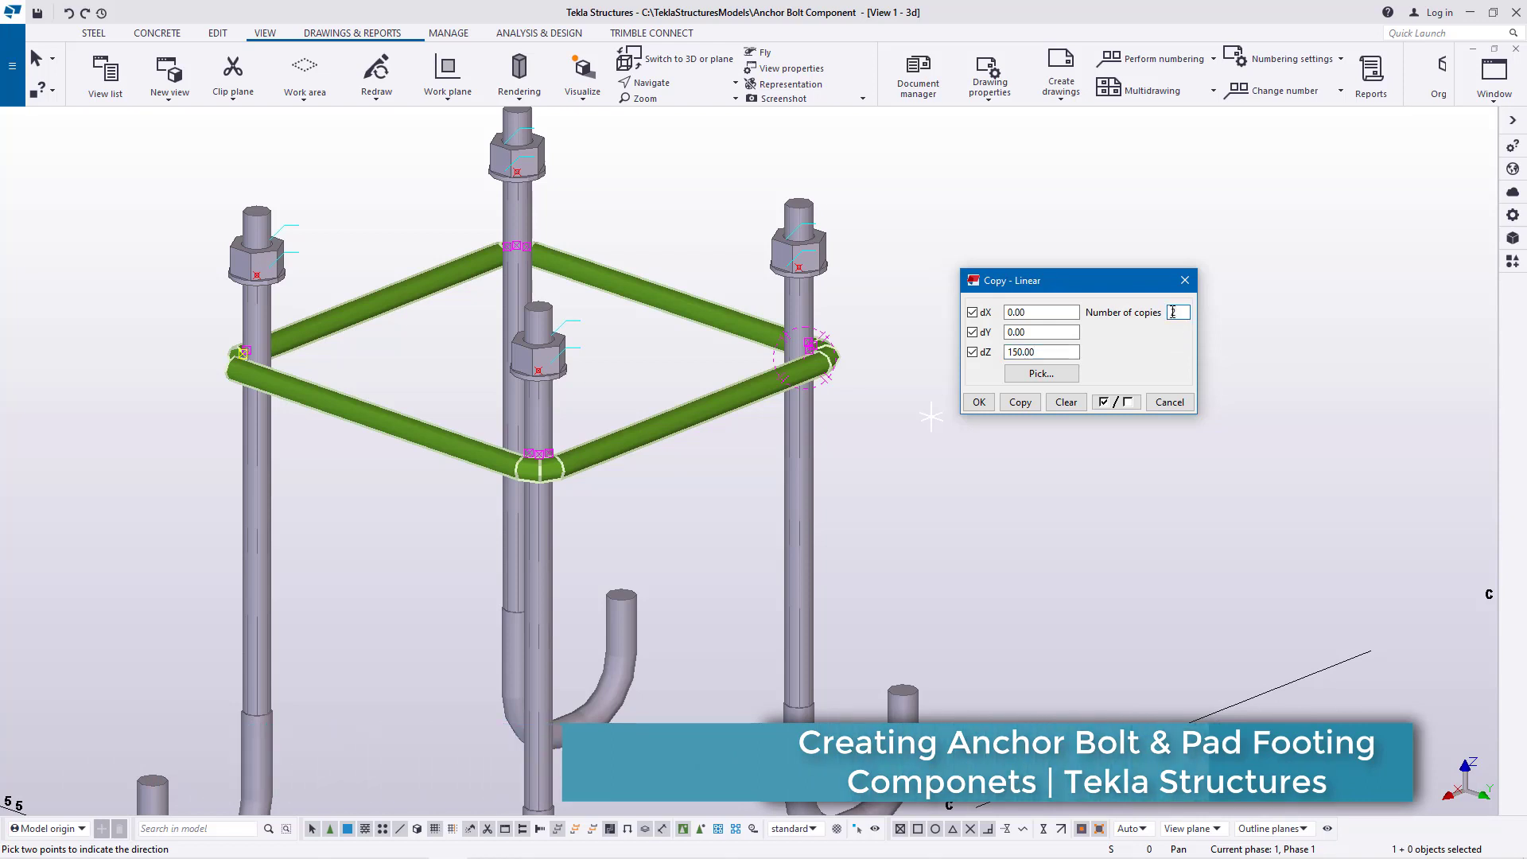
{"action": "left_click", "coordinate": [1021, 401]}
{"action": "scroll", "coordinate": [488, 615], "scroll_direction": "down", "scroll_amount": 2}
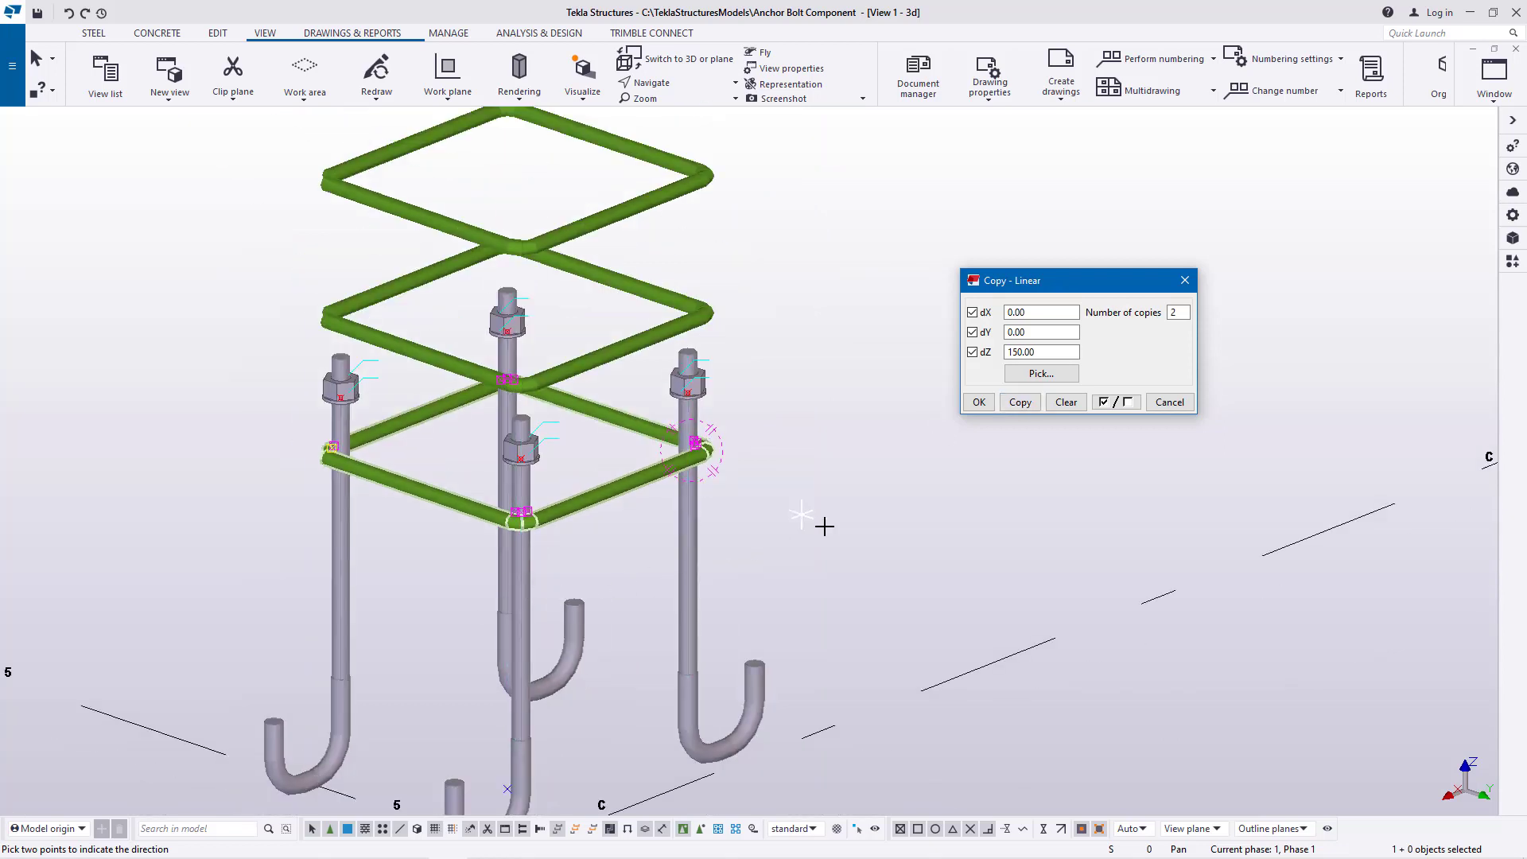
Undo the upward copies and make 2 linear copies of the polybeam frame with dX 0, dY 0 and dZ -150 mm
{"action": "left_click", "coordinate": [69, 13]}
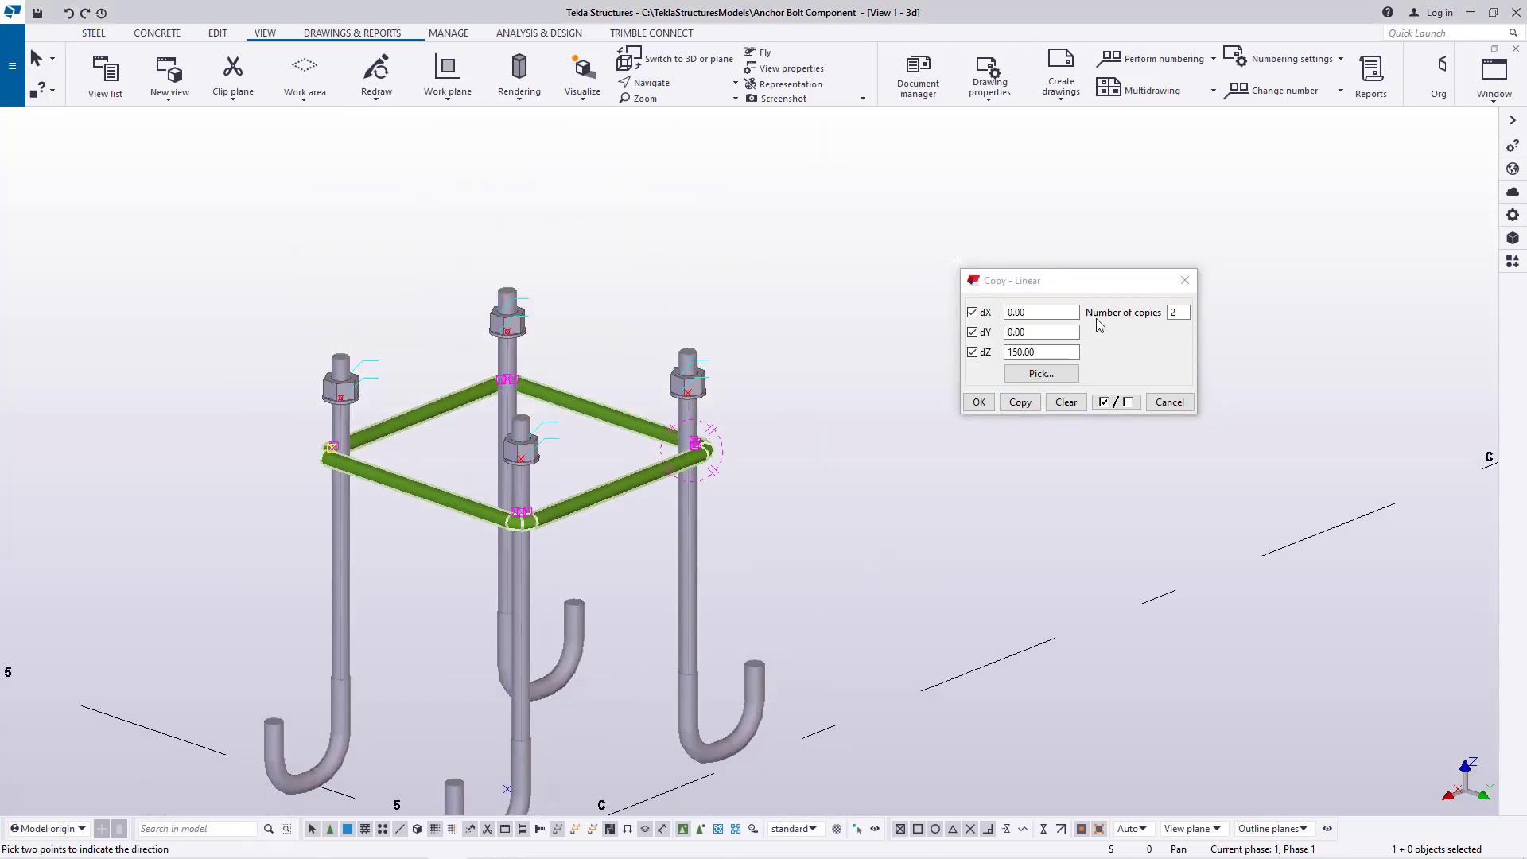
{"action": "left_click", "coordinate": [1008, 351]}
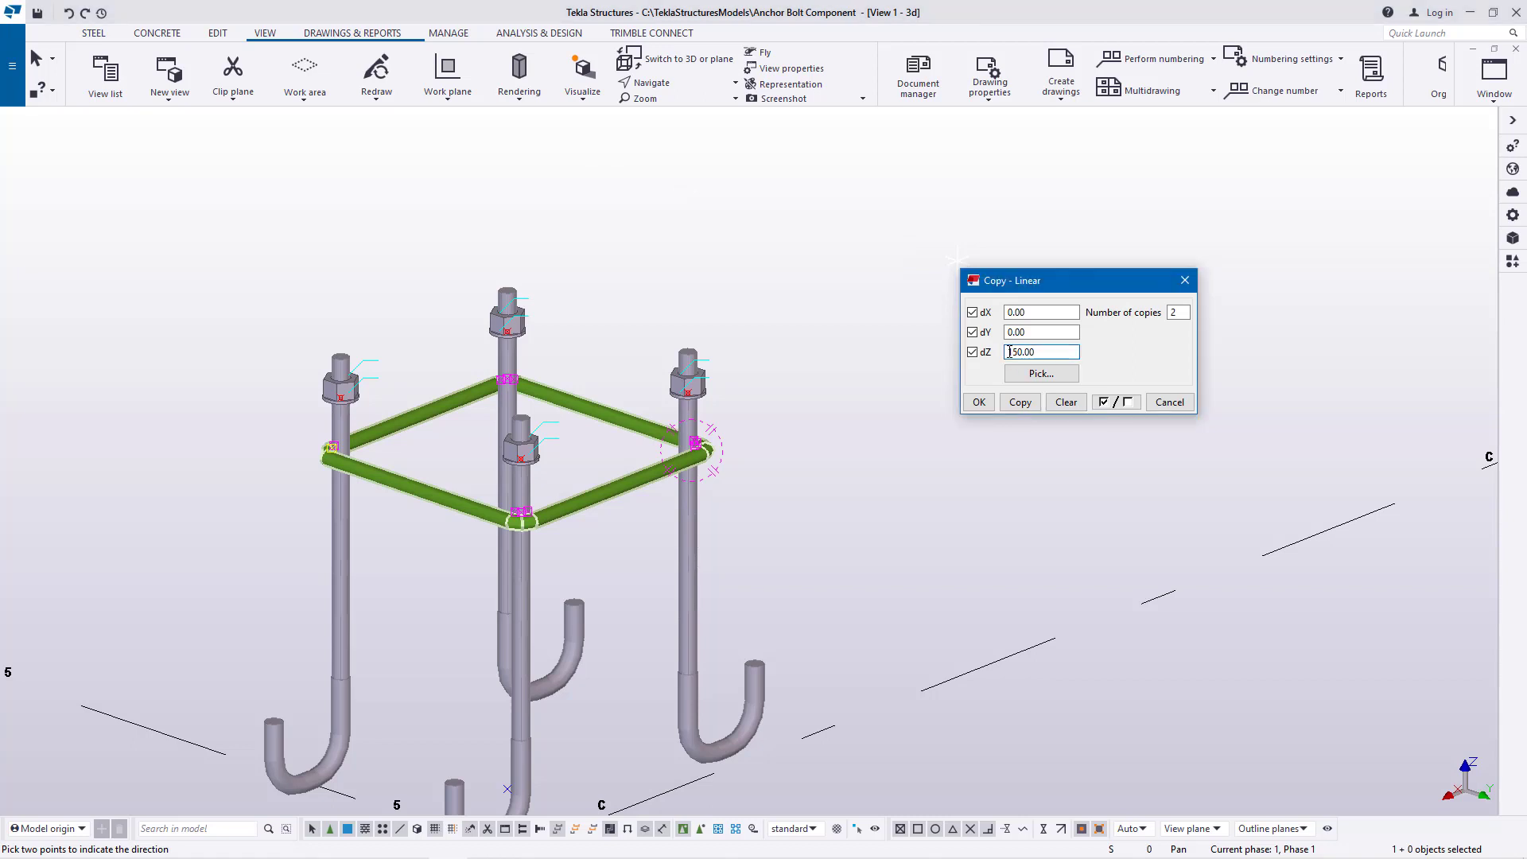
{"action": "type", "text": "-"}
{"action": "left_click", "coordinate": [1020, 402]}
{"action": "left_click", "coordinate": [989, 407]}
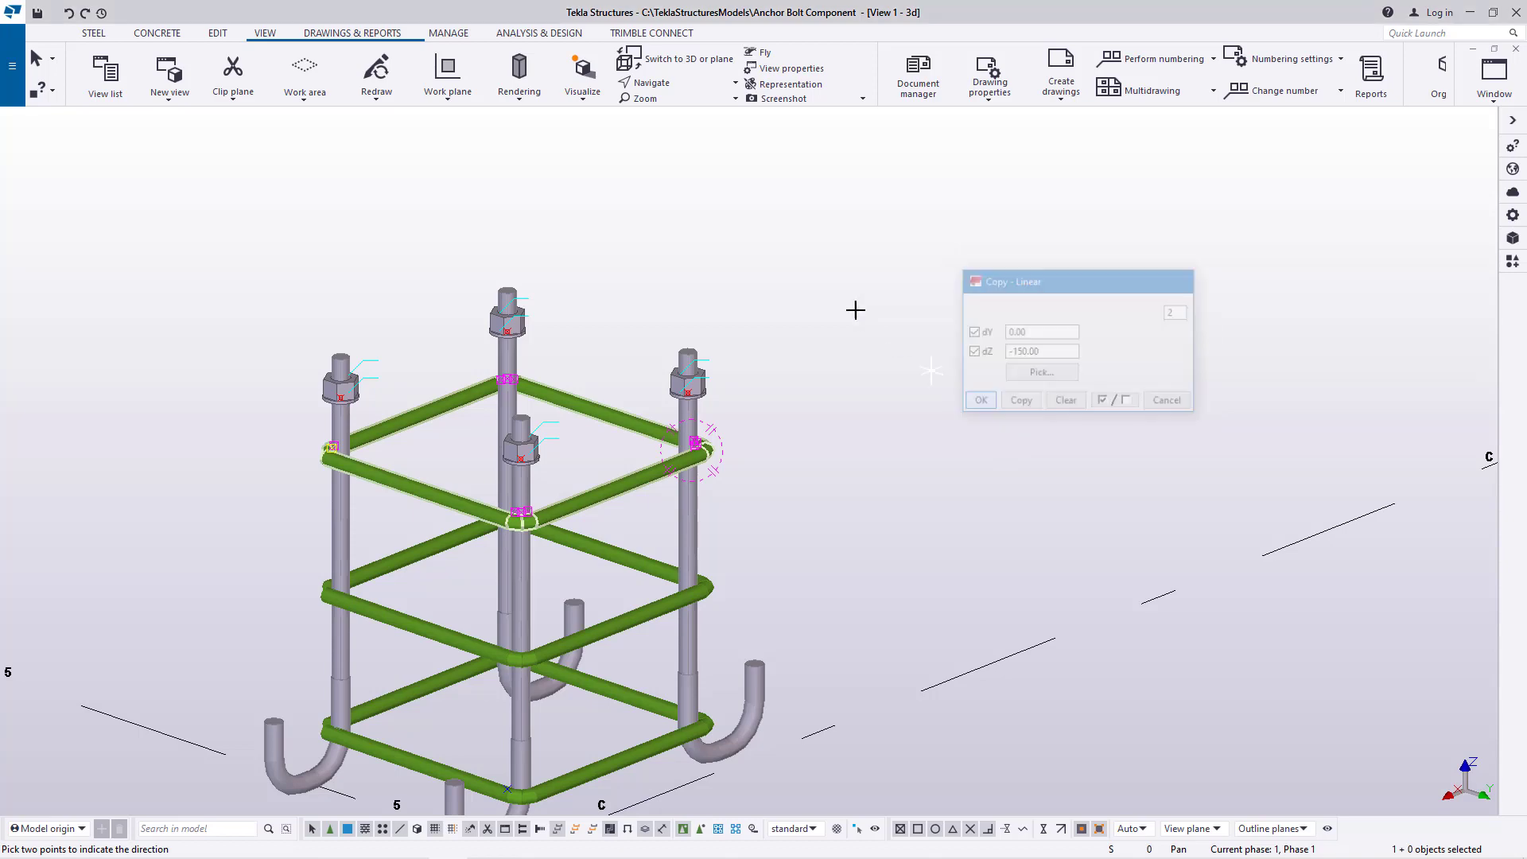
{"action": "right_click", "coordinate": [856, 311]}
{"action": "left_click", "coordinate": [883, 319]}
Use Rotate with mouse to examine how the three polybeam frames sit on the four hook anchor rods
{"action": "scroll", "coordinate": [771, 414], "scroll_direction": "down", "scroll_amount": 3}
{"action": "scroll", "coordinate": [717, 507], "scroll_direction": "up", "scroll_amount": 1}
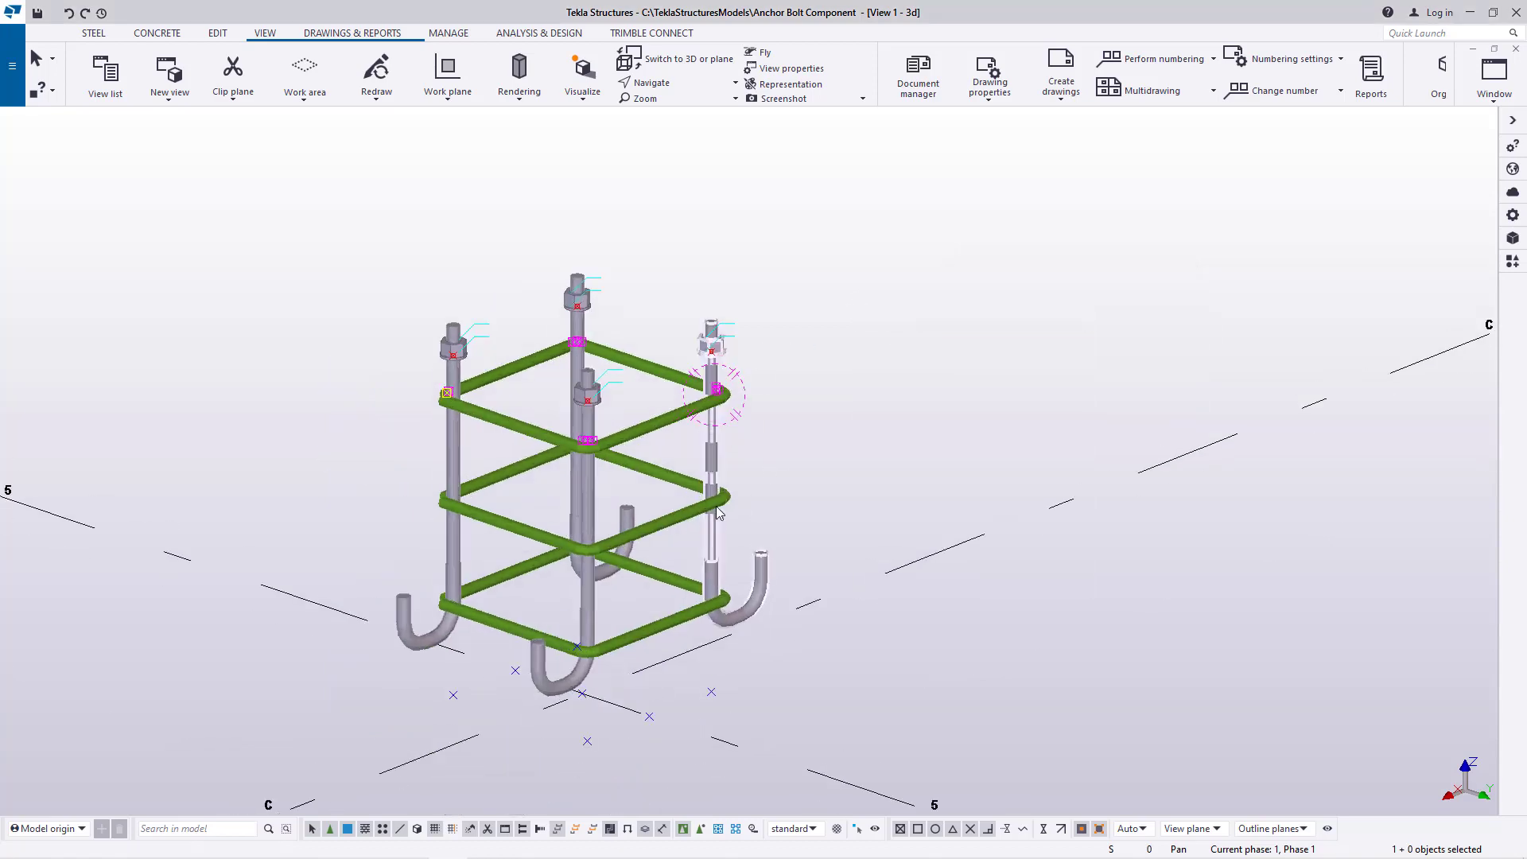
{"action": "left_click", "coordinate": [677, 85]}
{"action": "left_click", "coordinate": [674, 120]}
{"action": "left_click_drag", "start_coordinate": [615, 457], "coordinate": [710, 485]}
{"action": "mouse_move", "coordinate": [712, 487]}
{"action": "middle_mouse_down", "text": "ctrl"}
{"action": "mouse_move", "coordinate": [693, 464]}
{"action": "mouse_move", "coordinate": [681, 480]}
{"action": "mouse_move", "coordinate": [712, 494]}
{"action": "middle_mouse_up", "text": "ctrl"}
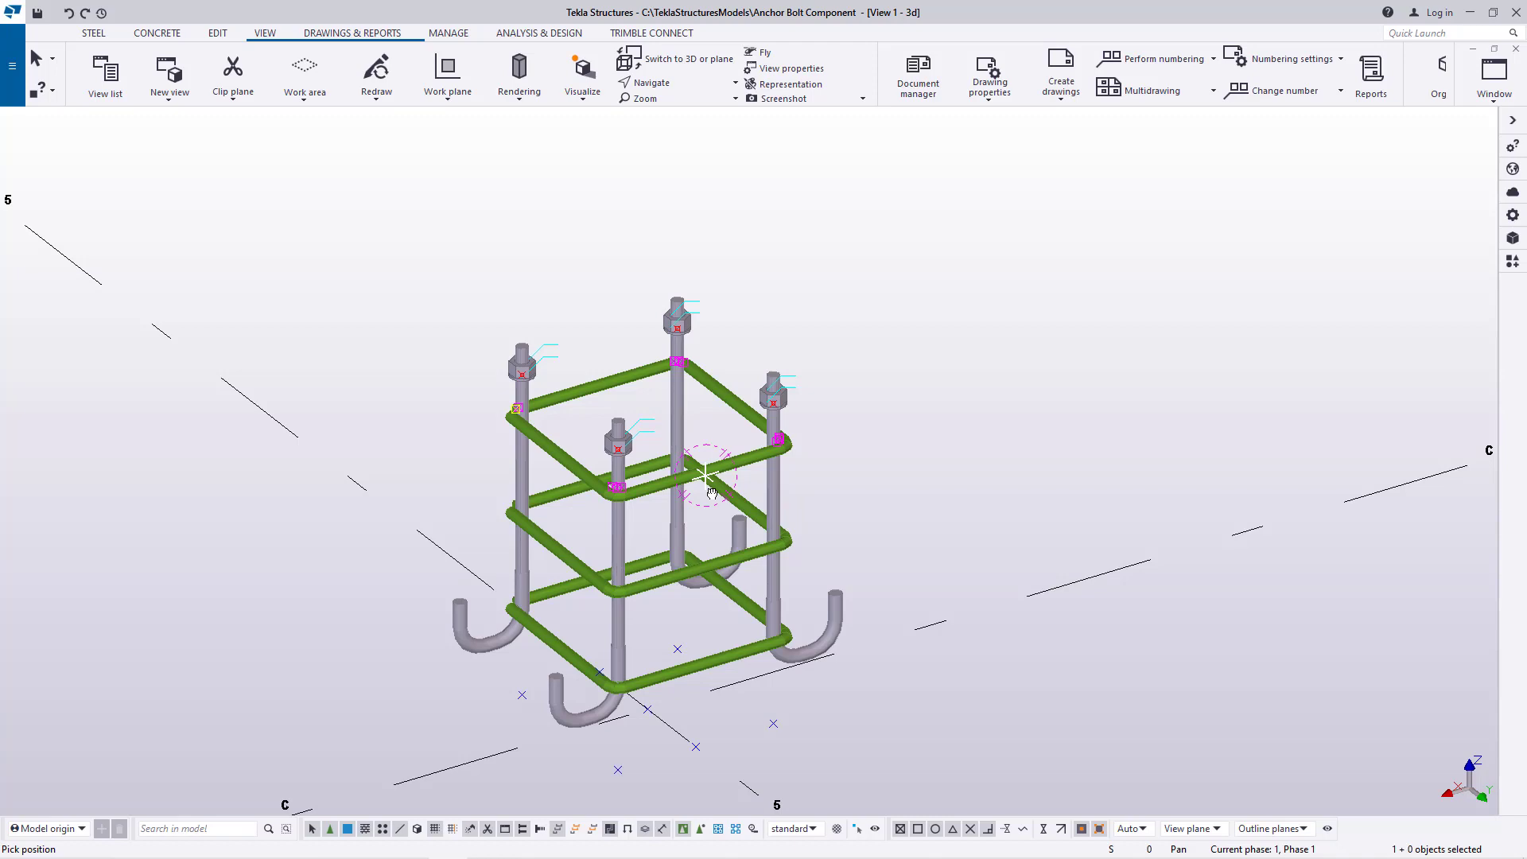
{"action": "scroll", "coordinate": [712, 493], "scroll_direction": "up", "scroll_amount": 5}
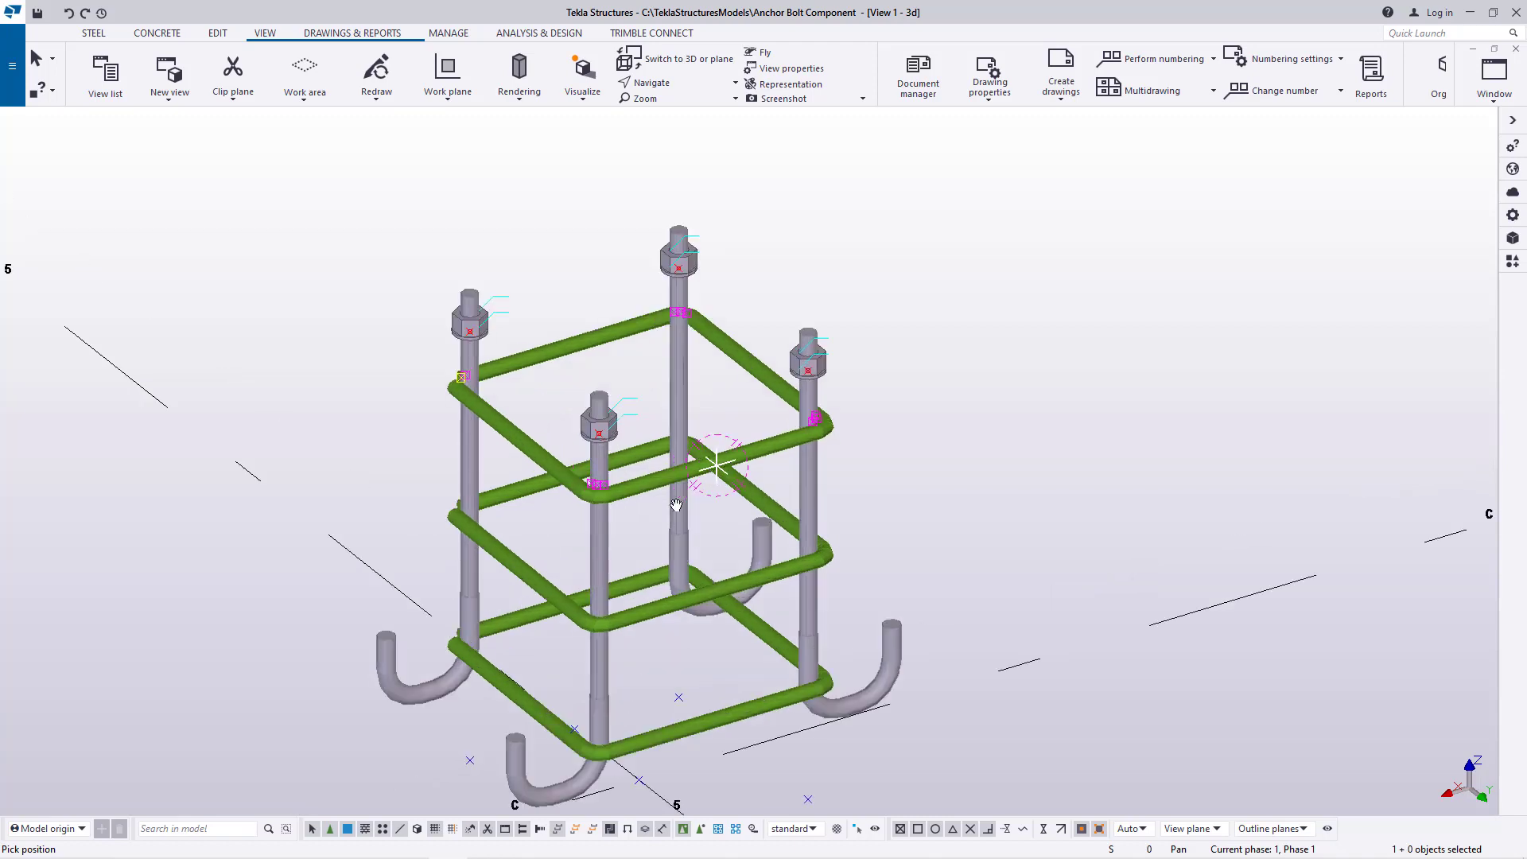
{"action": "scroll", "coordinate": [678, 497], "scroll_direction": "down", "scroll_amount": 2}
{"action": "mouse_move", "coordinate": [678, 496]}
{"action": "middle_mouse_down", "text": "ctrl"}
{"action": "mouse_move", "coordinate": [730, 464]}
{"action": "mouse_move", "coordinate": [713, 453]}
{"action": "mouse_move", "coordinate": [702, 482]}
{"action": "middle_mouse_up", "text": "ctrl"}
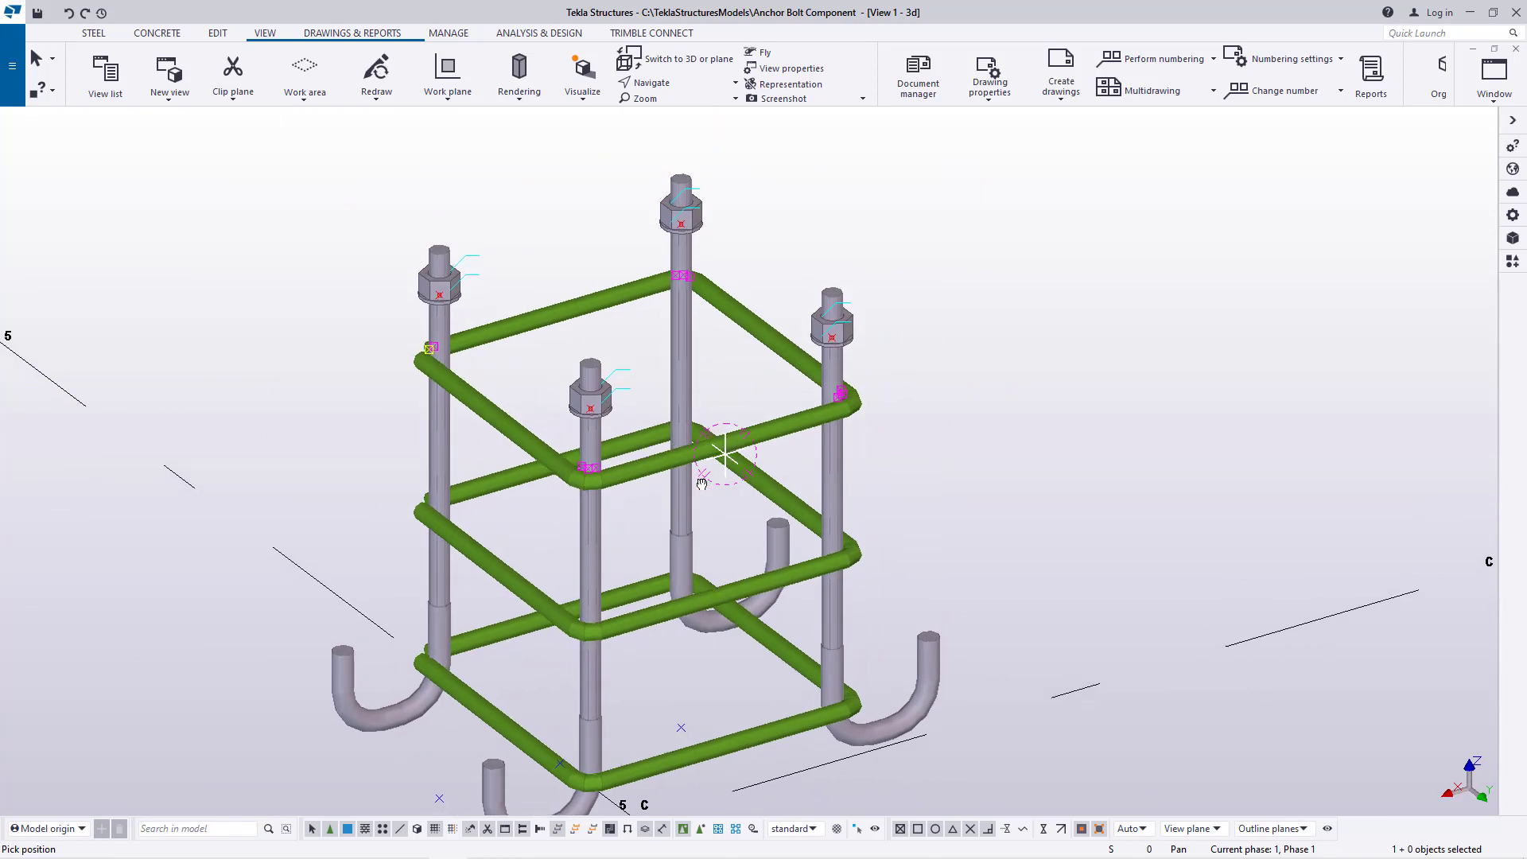
{"action": "right_click", "coordinate": [813, 279]}
{"action": "left_click", "coordinate": [847, 289]}
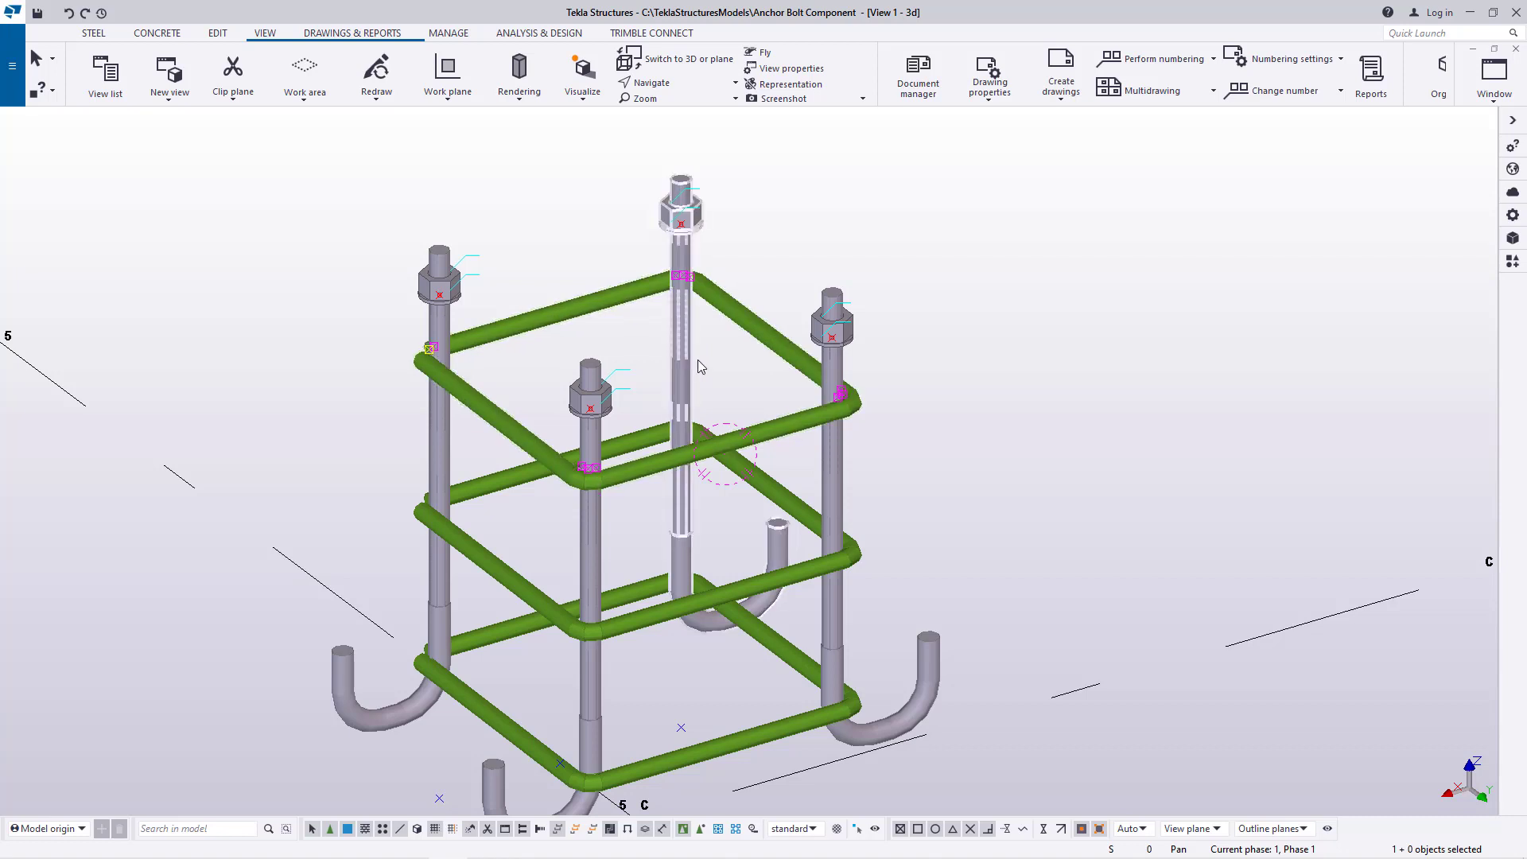
Rotate around the tied anchor rod assembly again and examine it from a symmetrical corner view
{"action": "left_click", "coordinate": [667, 84]}
{"action": "left_click", "coordinate": [687, 173]}
{"action": "left_click_drag", "start_coordinate": [685, 332], "coordinate": [673, 381]}
{"action": "scroll", "coordinate": [575, 430], "scroll_direction": "down", "scroll_amount": 2}
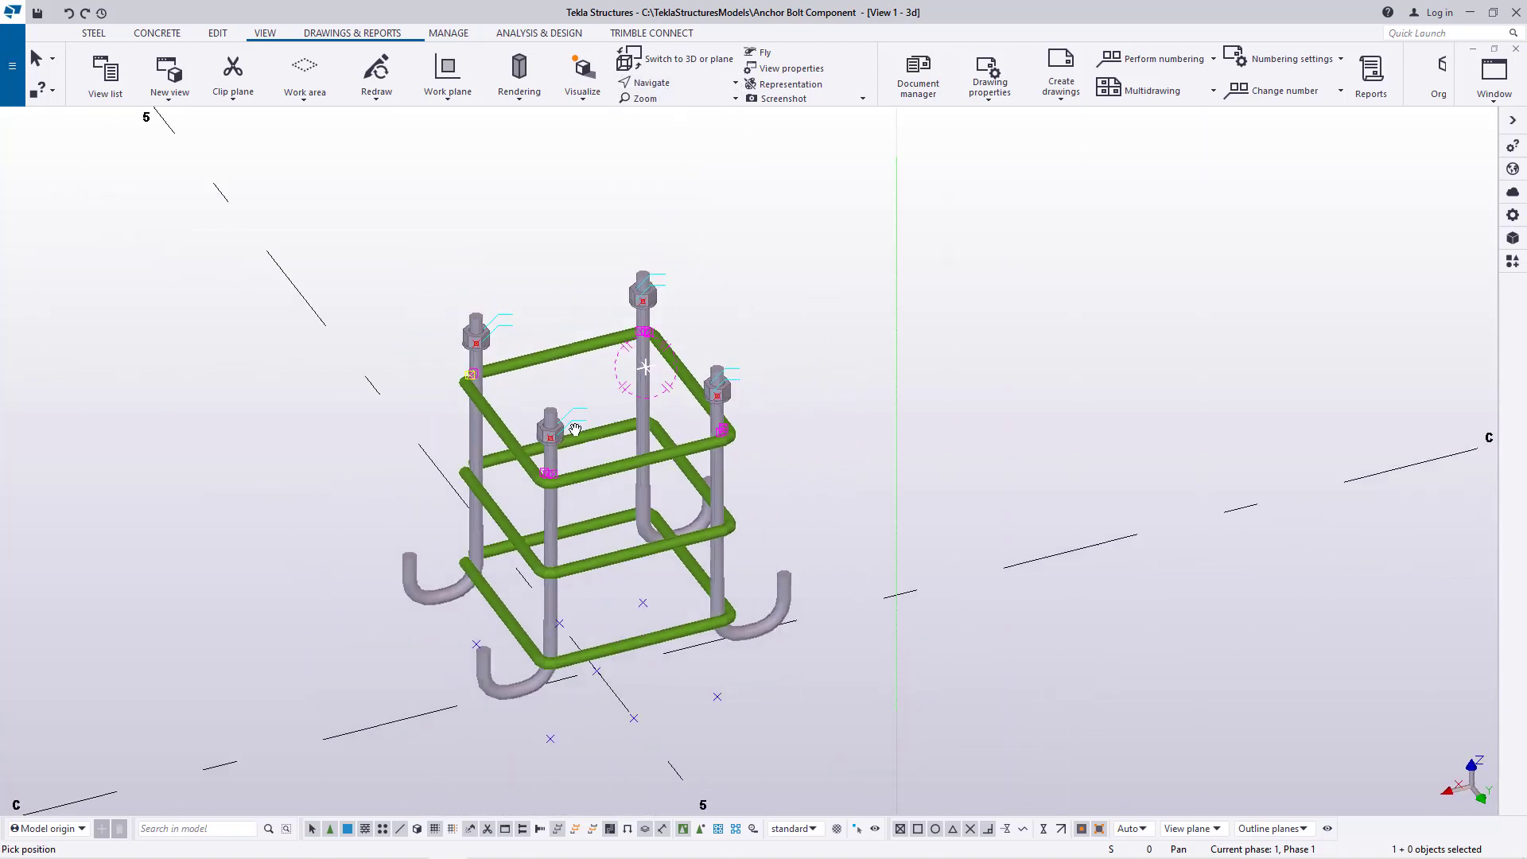
{"action": "left_click_drag", "start_coordinate": [659, 441], "coordinate": [860, 338]}
{"action": "right_click", "coordinate": [860, 338]}
{"action": "left_click", "coordinate": [893, 348]}
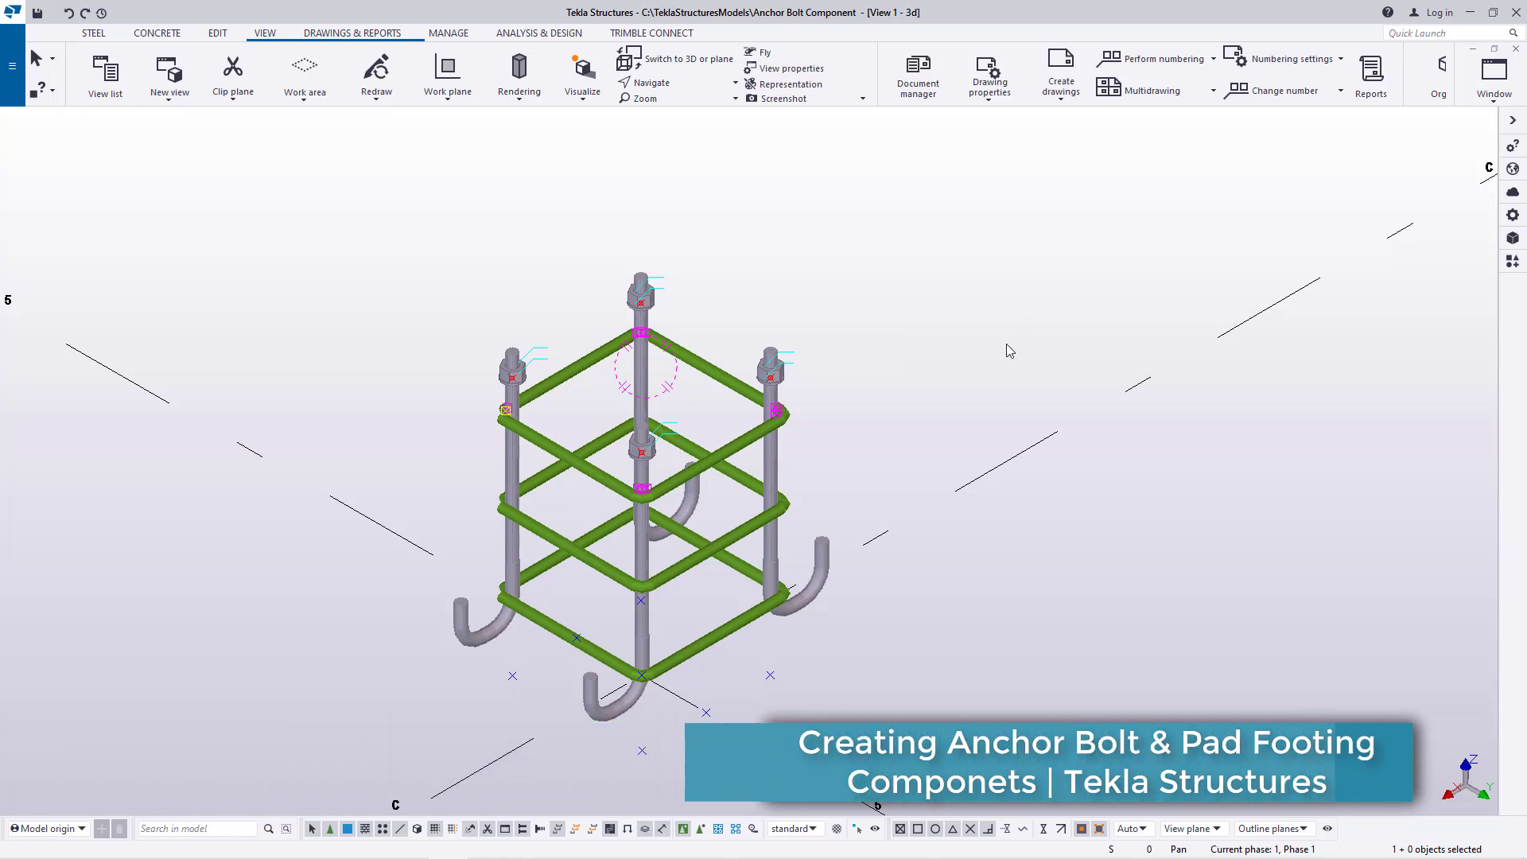
{"action": "scroll", "coordinate": [660, 542], "scroll_direction": "up", "scroll_amount": 2}
{"action": "scroll", "coordinate": [745, 428], "scroll_direction": "down", "scroll_amount": 2}
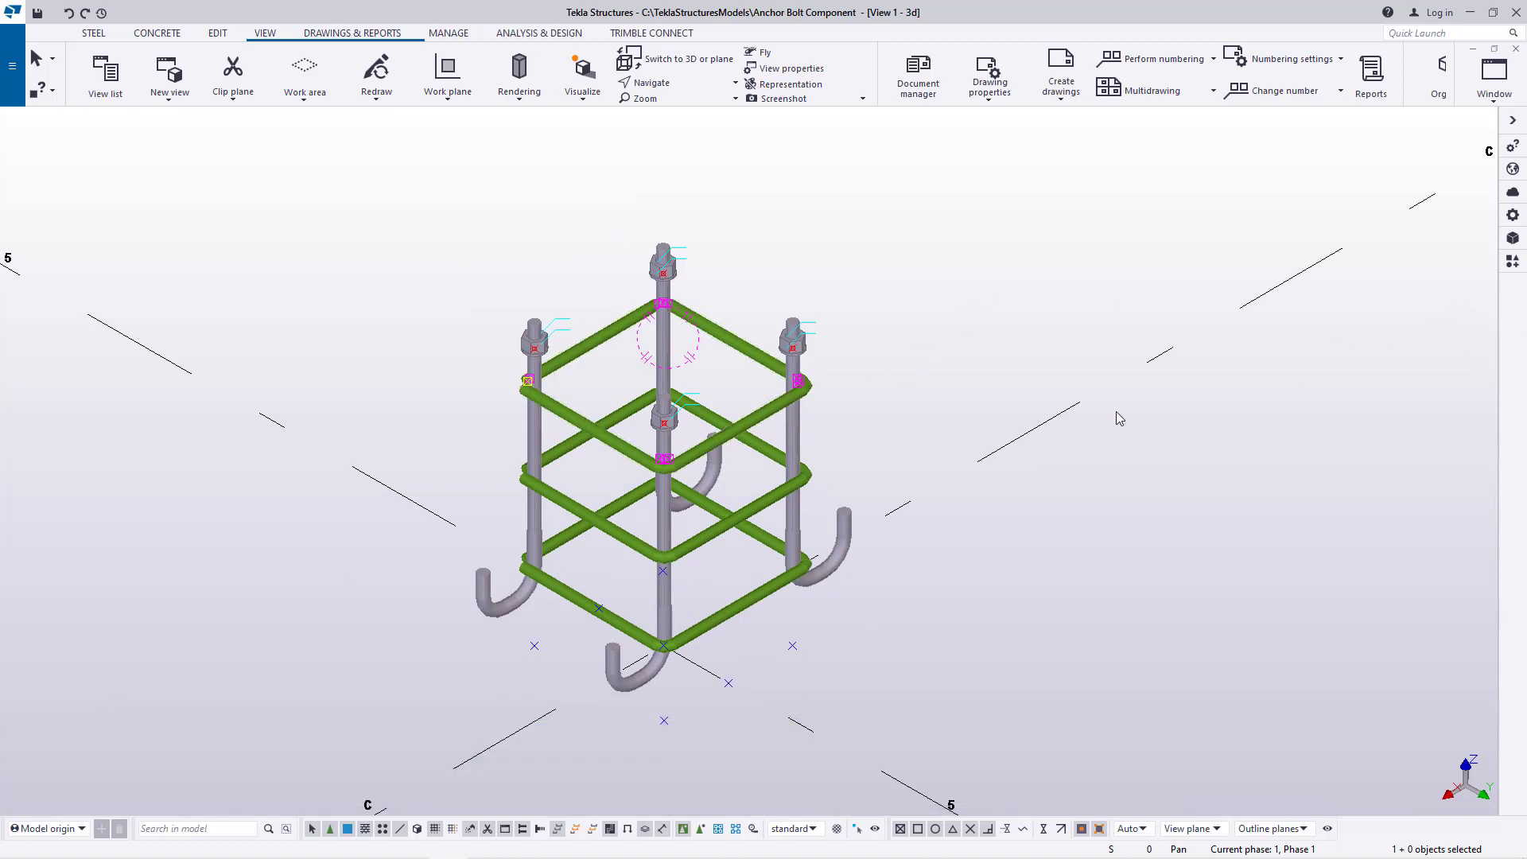
Create a new group named Component in the Applications & components catalog and collapse the ungrouped items
{"action": "left_click", "coordinate": [1512, 262]}
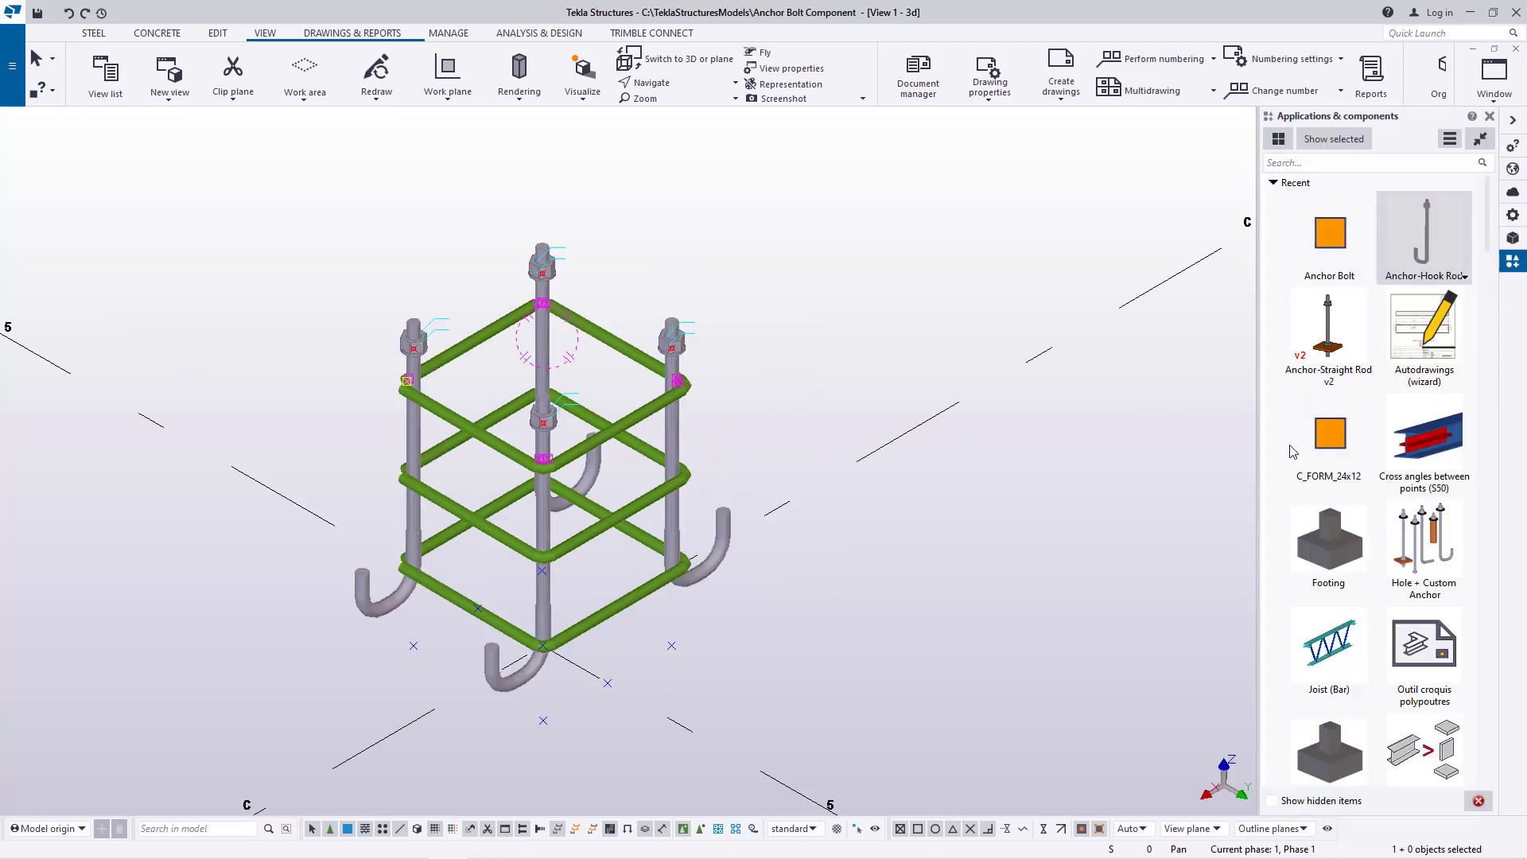
{"action": "right_click", "coordinate": [1287, 420]}
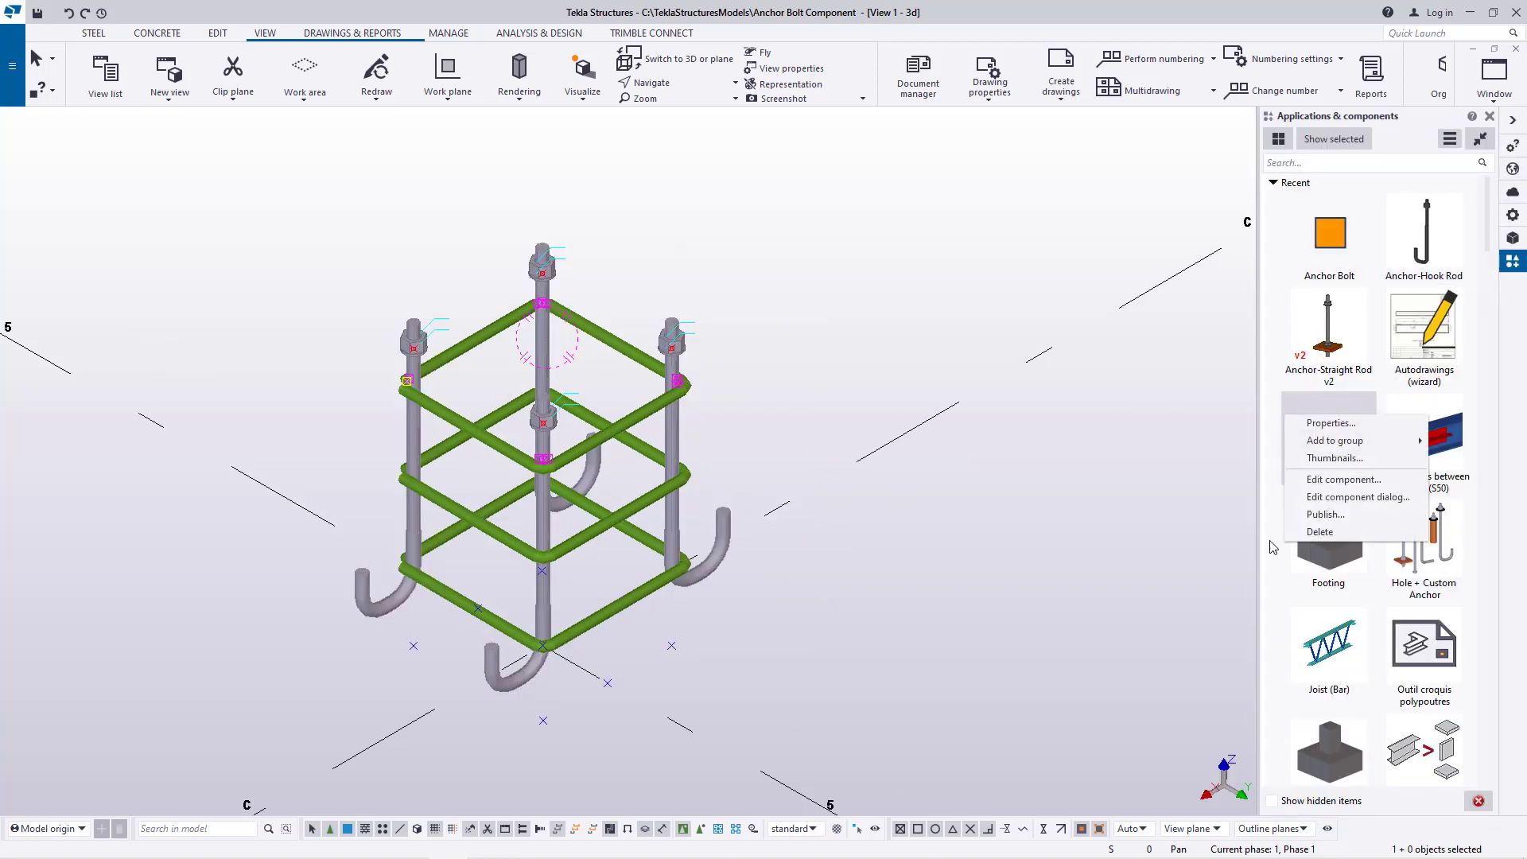
{"action": "left_click", "coordinate": [1271, 593]}
{"action": "left_click", "coordinate": [1301, 165]}
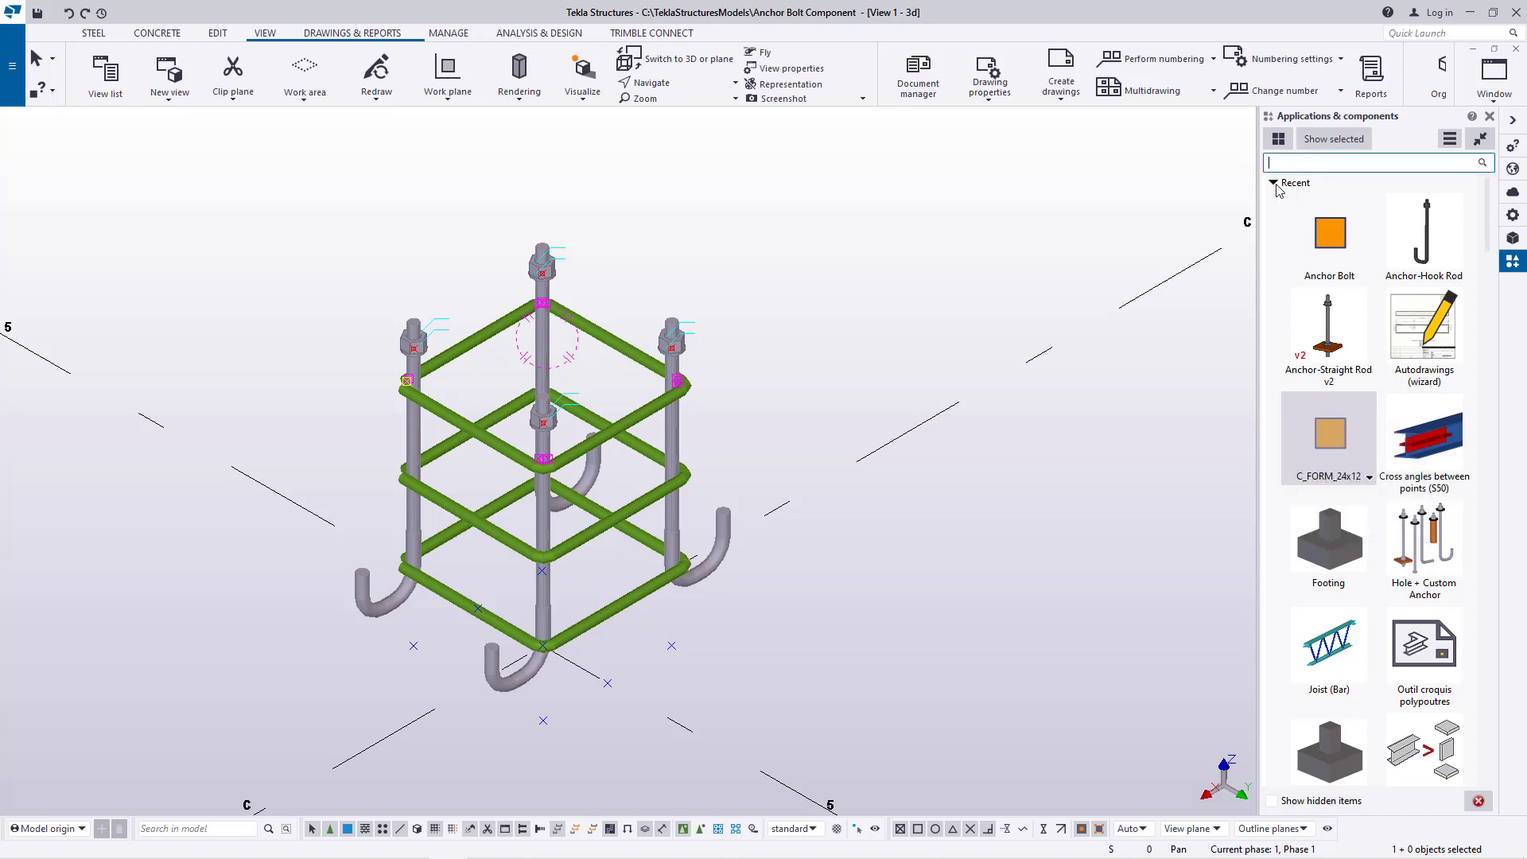
{"action": "left_click", "coordinate": [1273, 183]}
{"action": "right_click", "coordinate": [1282, 265]}
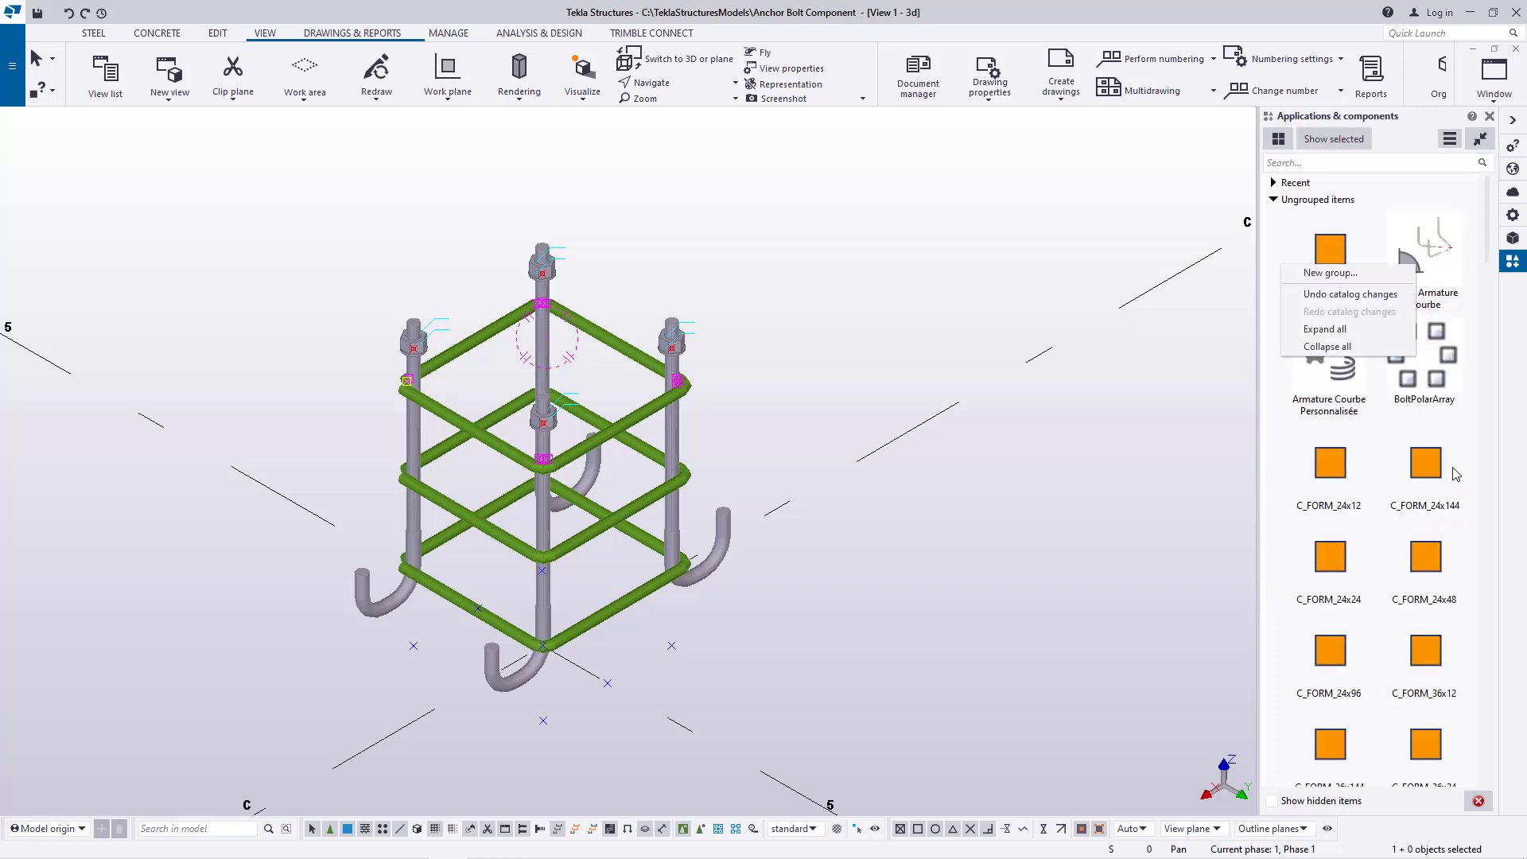
{"action": "left_click", "coordinate": [1334, 278]}
{"action": "left_click_drag", "start_coordinate": [690, 385], "coordinate": [808, 382]}
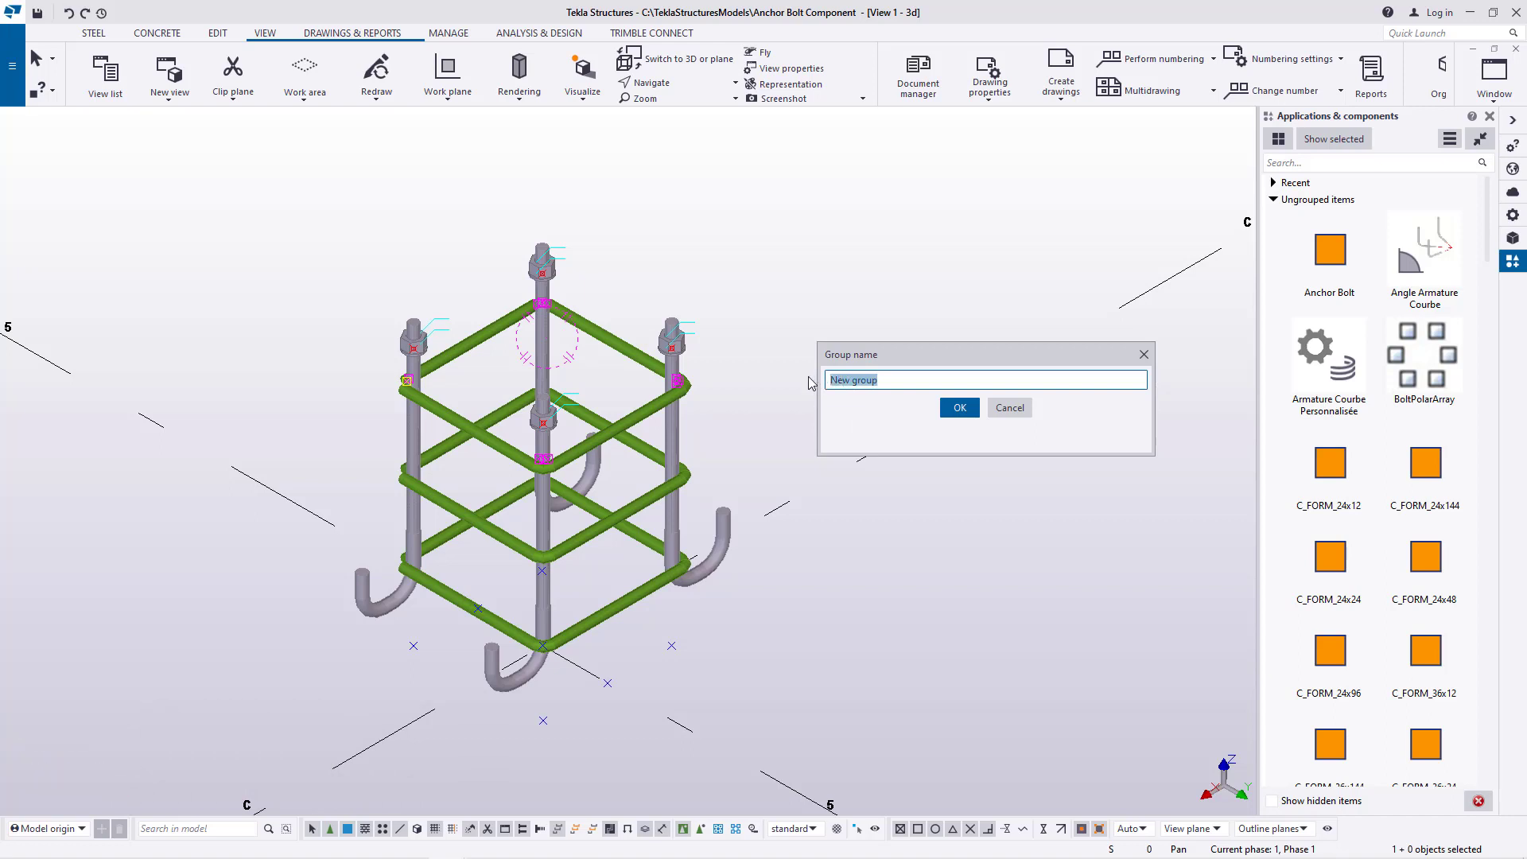
{"action": "type", "text": "Component"}
{"action": "left_click", "coordinate": [961, 409]}
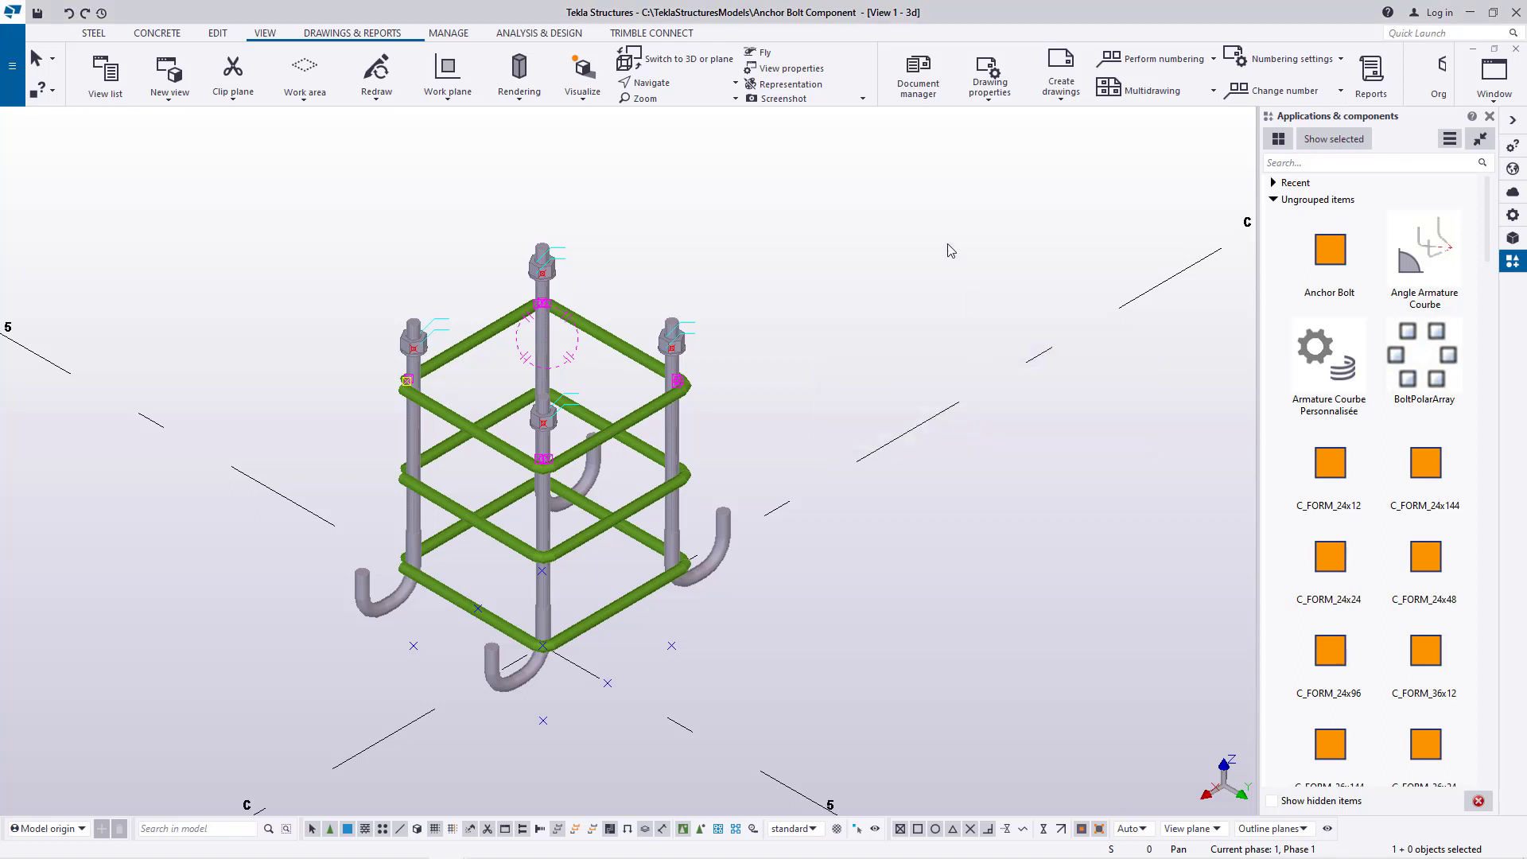
{"action": "left_click", "coordinate": [1275, 202]}
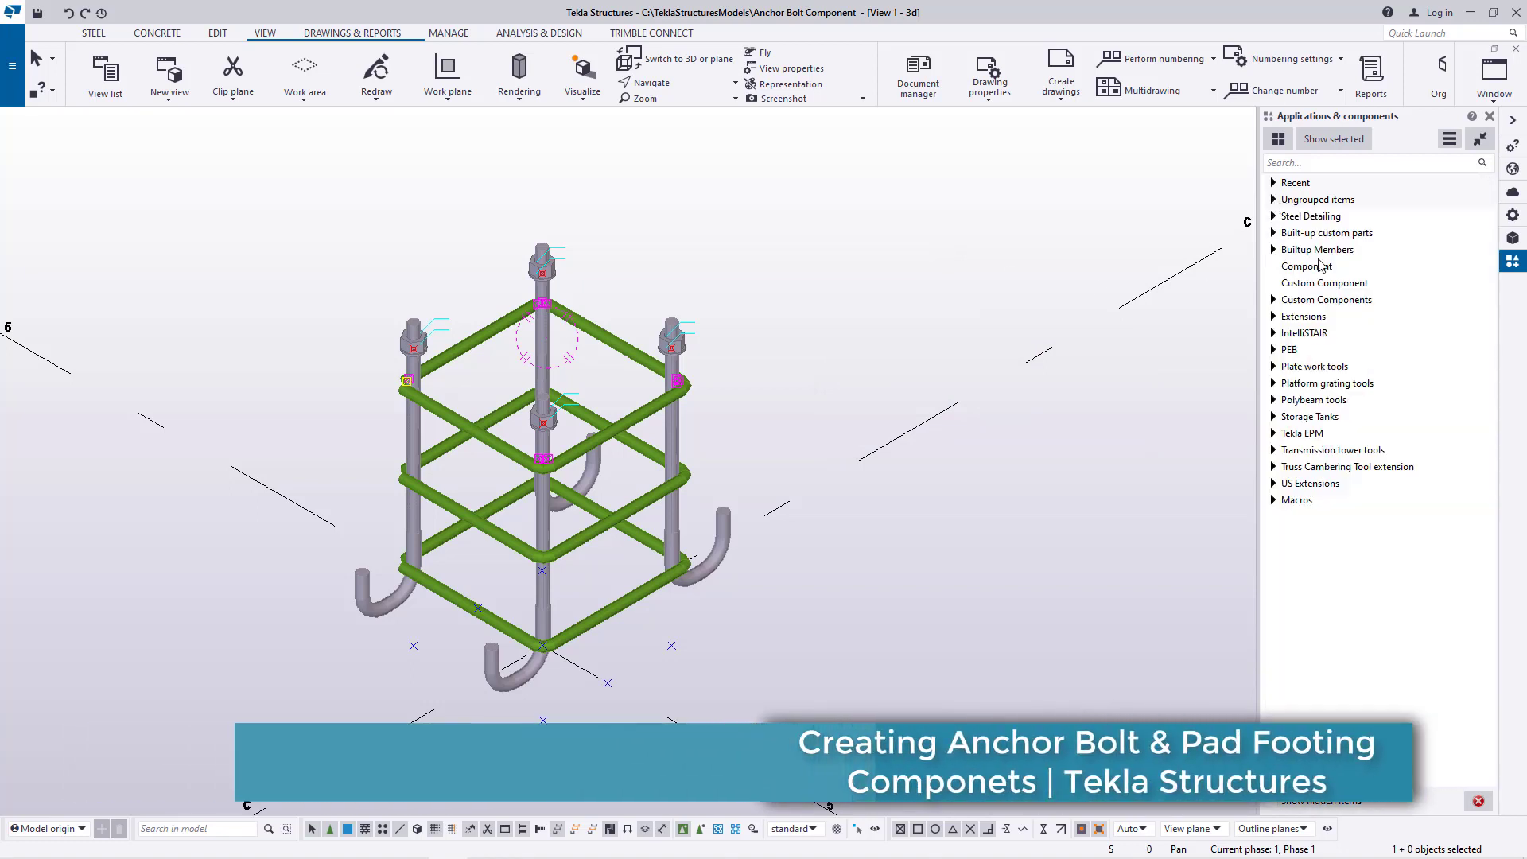
Start defining a custom component and set its type to Part
{"action": "left_click", "coordinate": [1449, 141]}
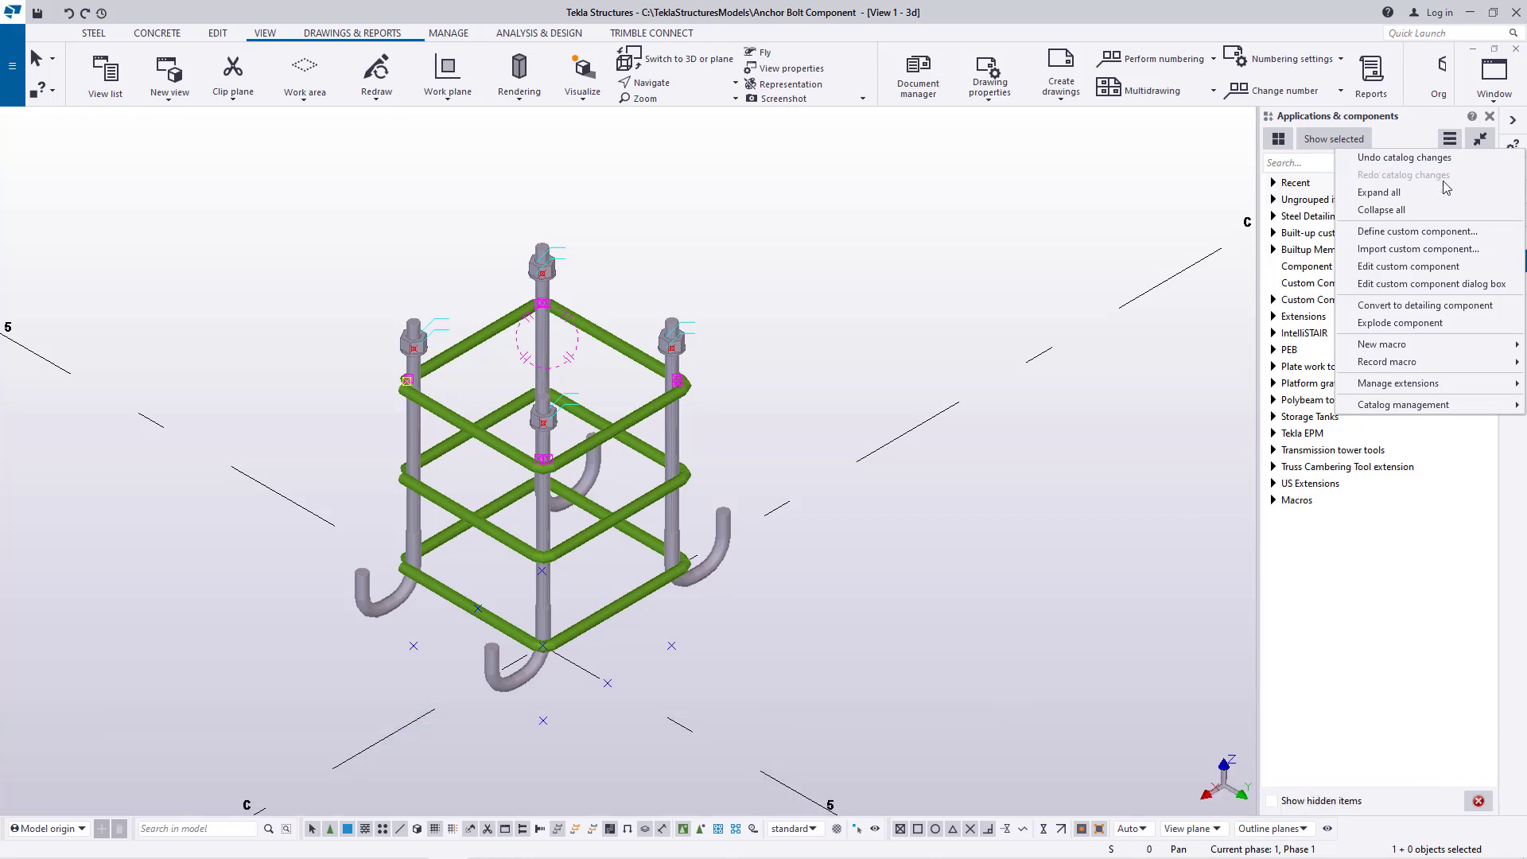
{"action": "left_click", "coordinate": [1415, 236]}
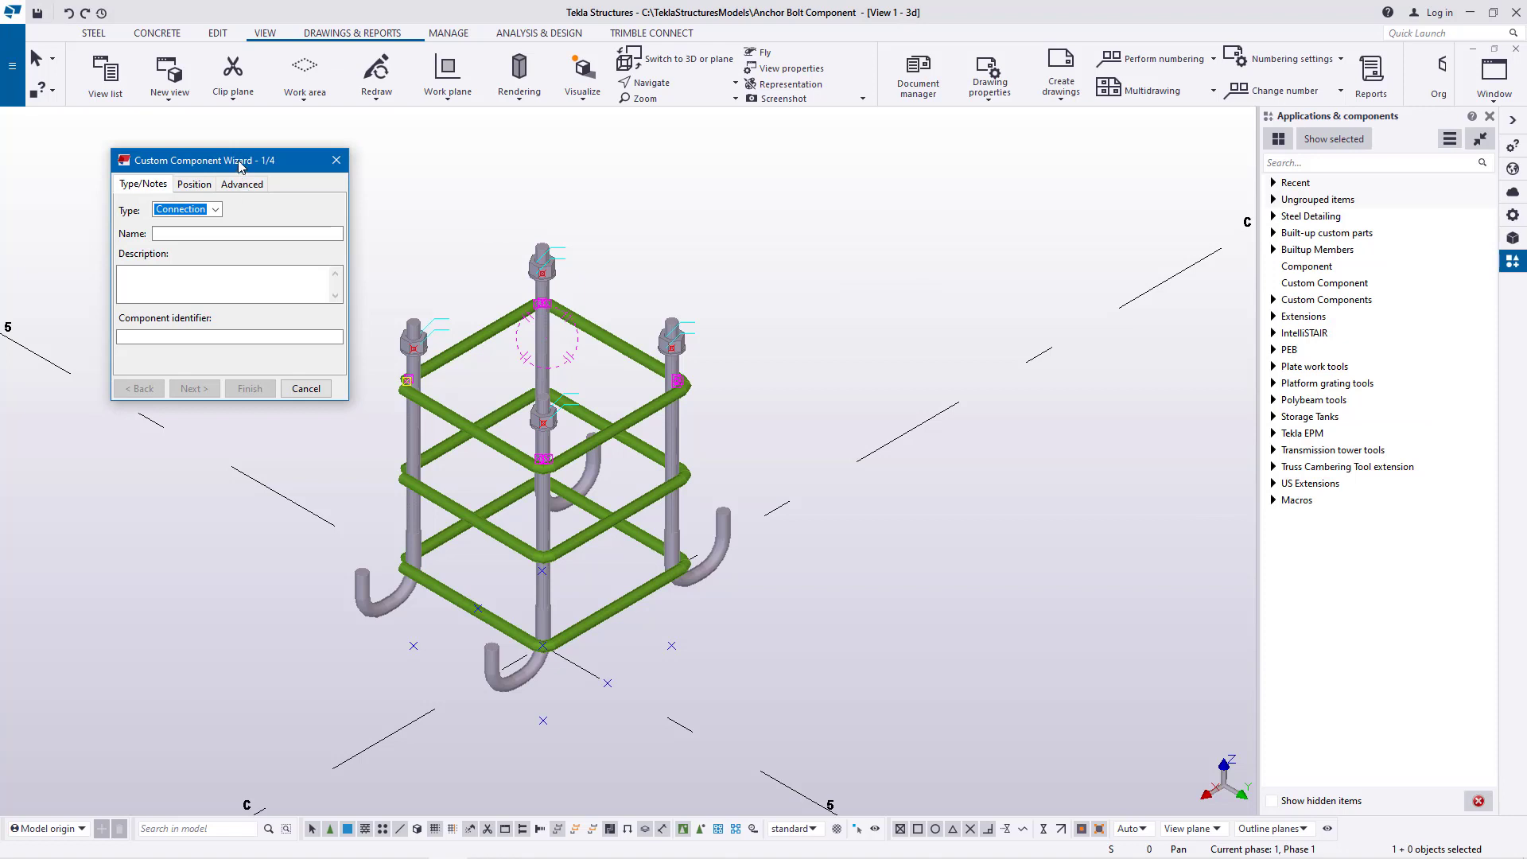
{"action": "left_click_drag", "start_coordinate": [240, 167], "coordinate": [915, 206]}
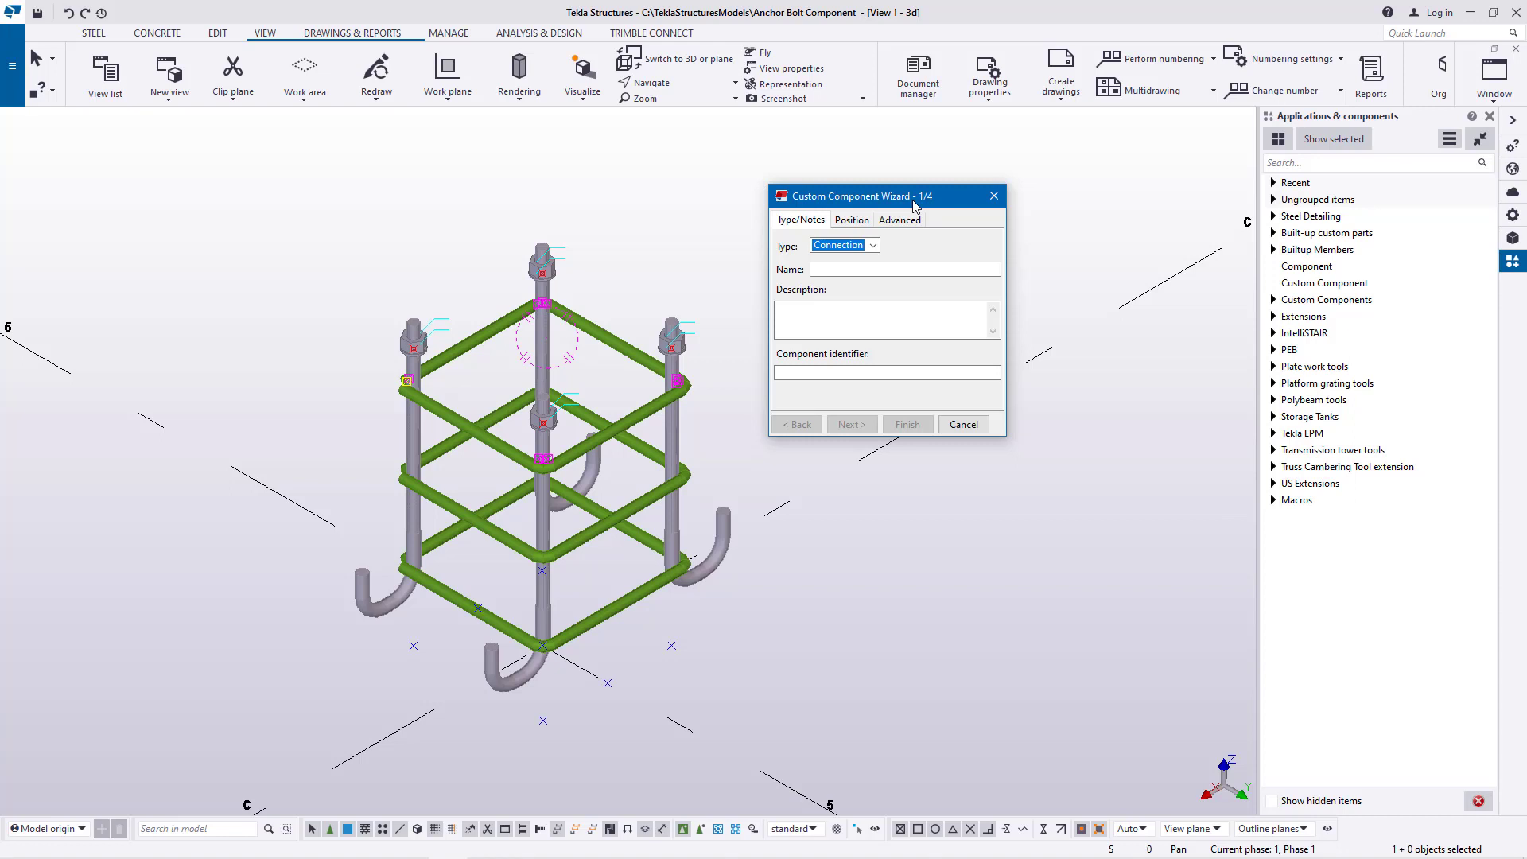
{"action": "left_click", "coordinate": [873, 245]}
{"action": "left_click", "coordinate": [827, 302]}
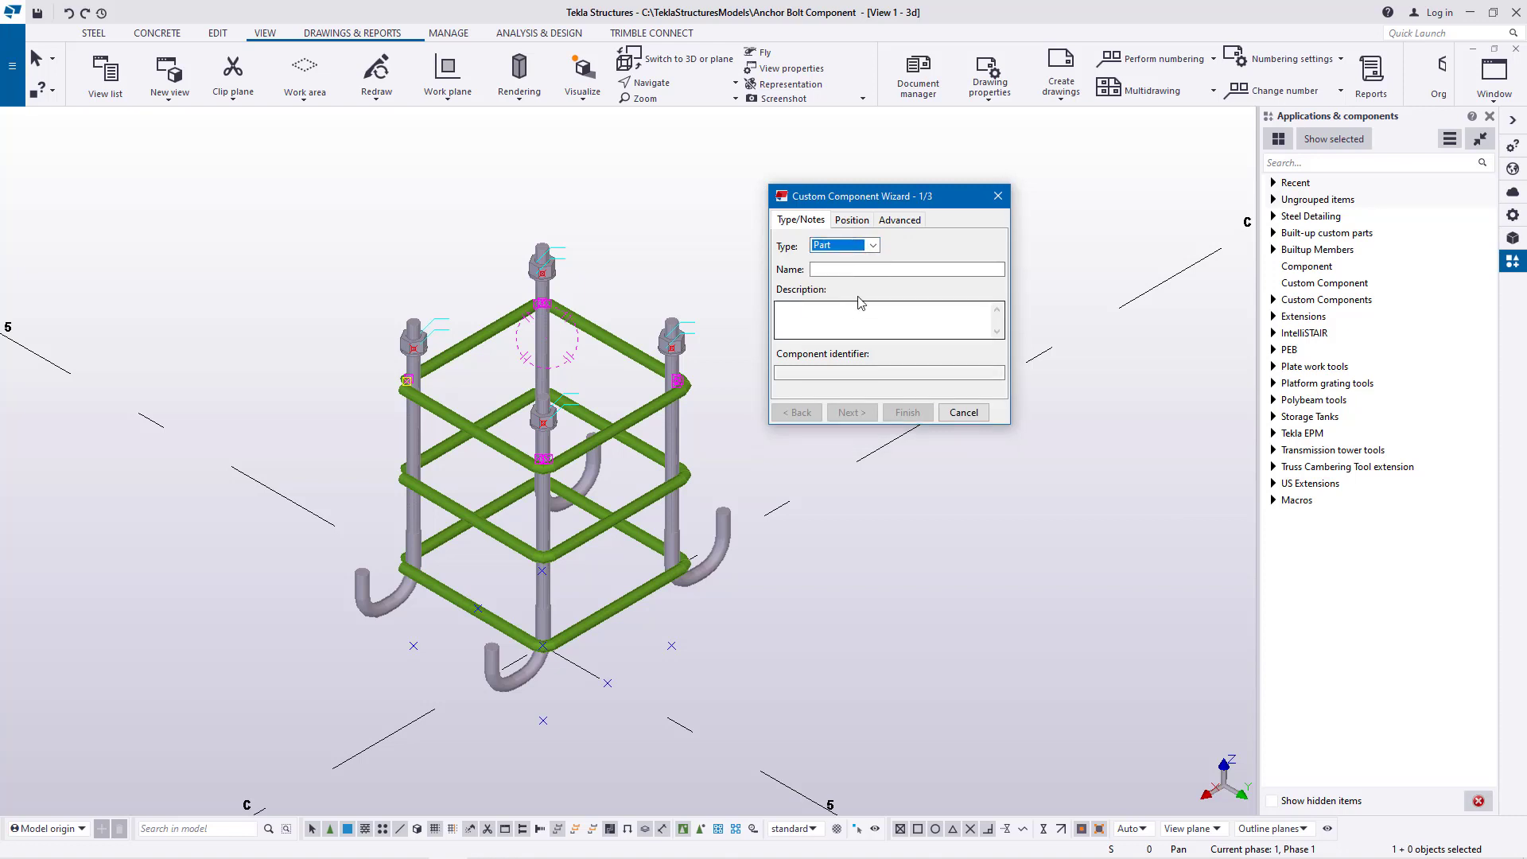
Name the custom component Anchor Bolt 3
{"action": "left_click", "coordinate": [840, 268]}
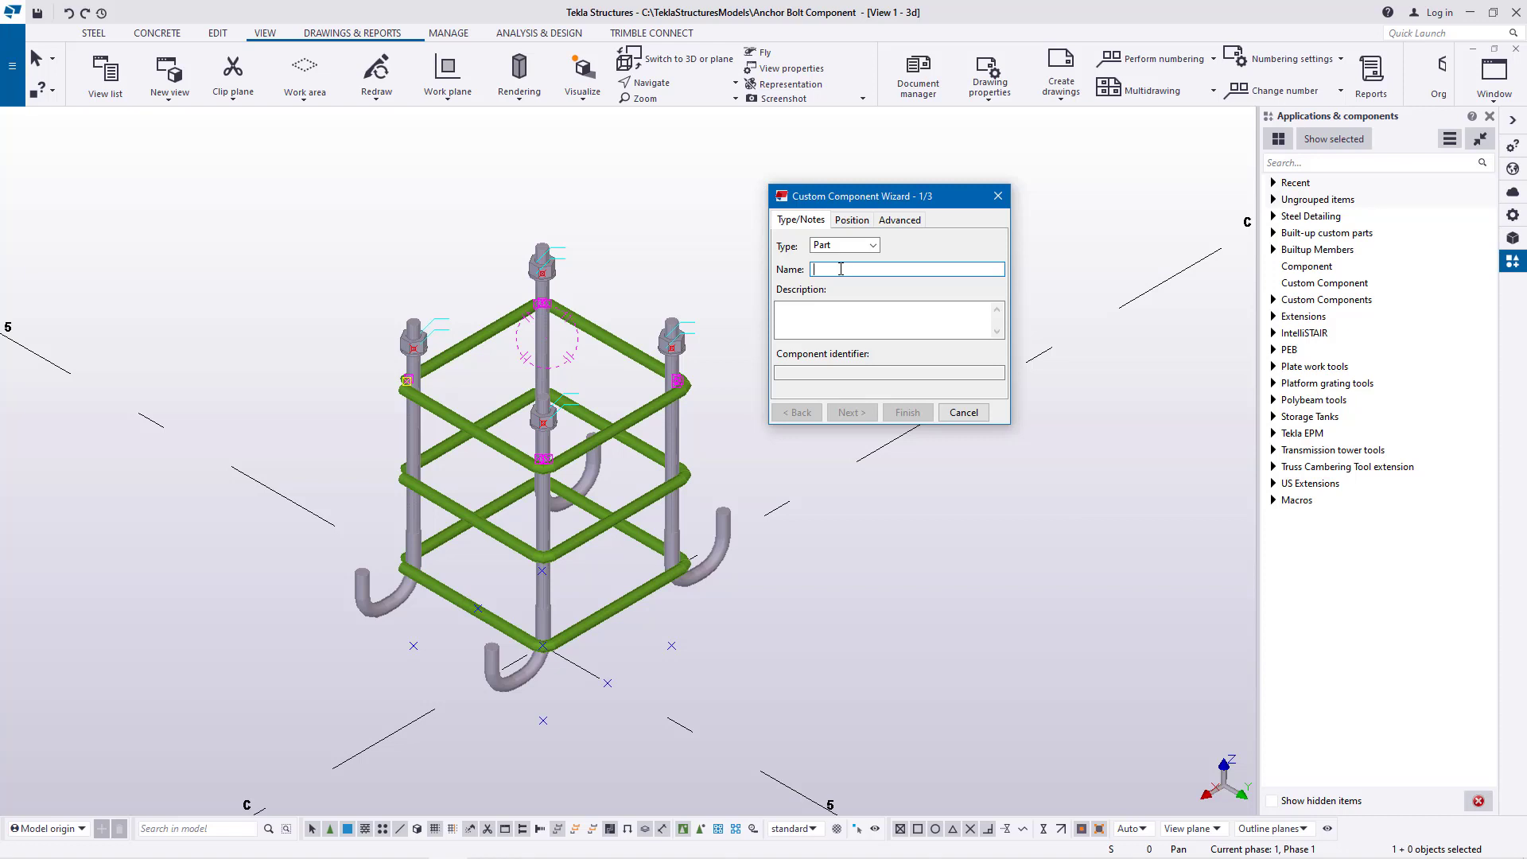
{"action": "type", "text": "Anchor"}
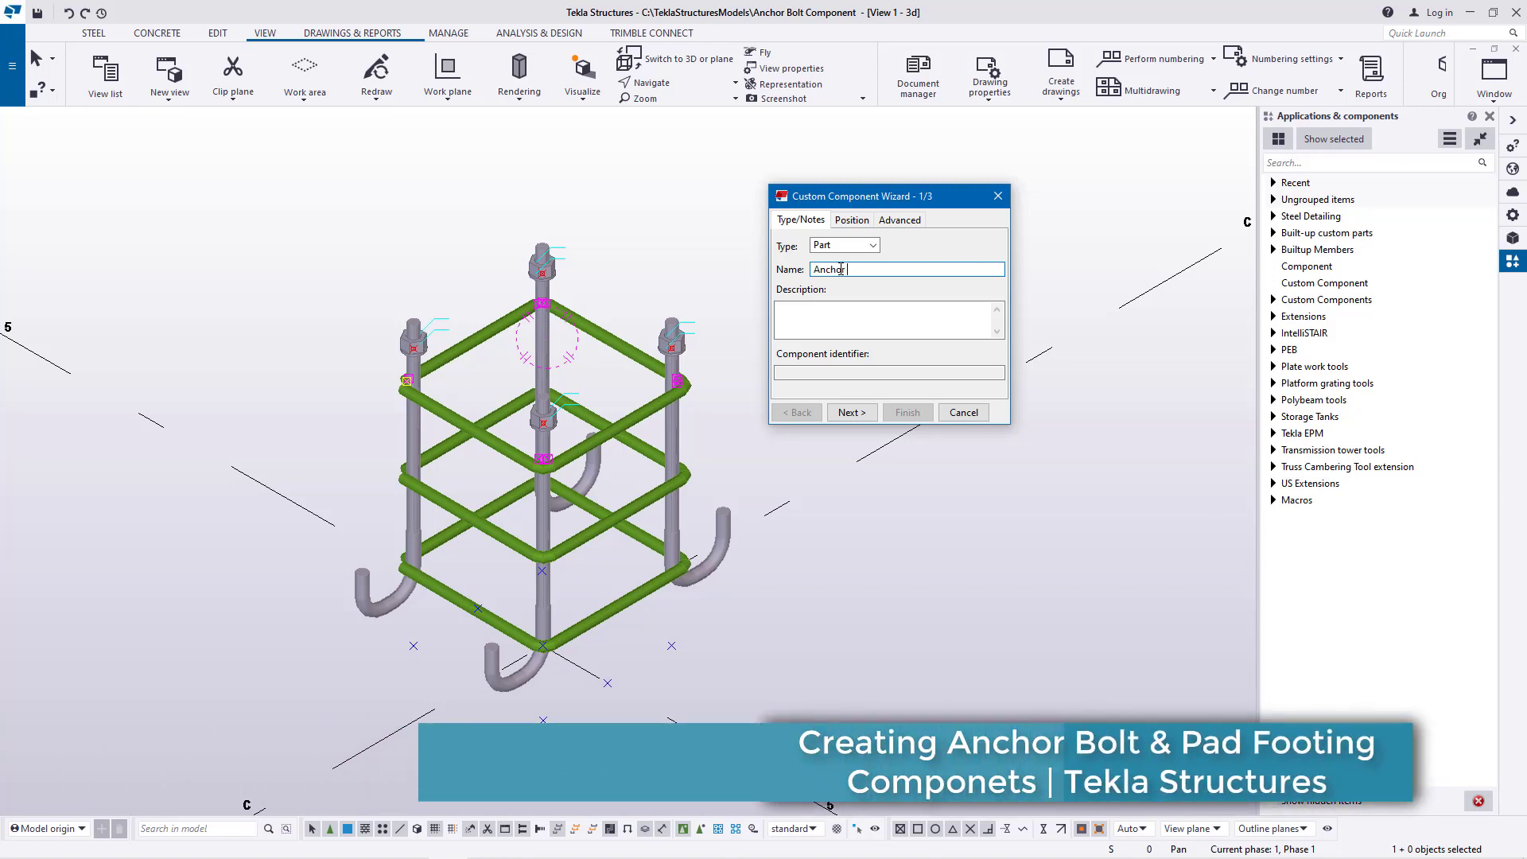
{"action": "type", "text": " B"}
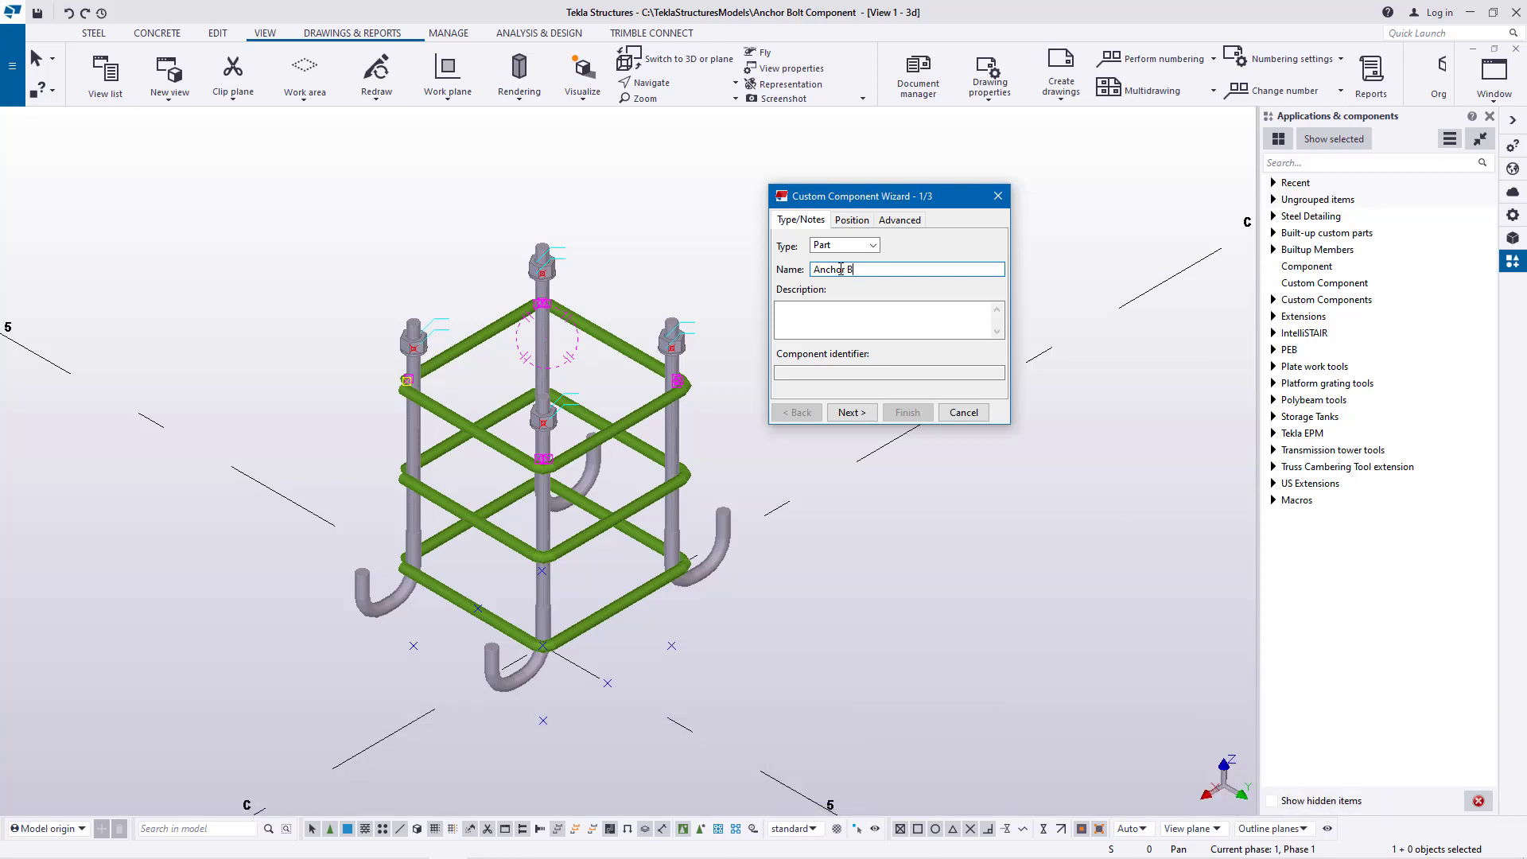
{"action": "type", "text": "olt3"}
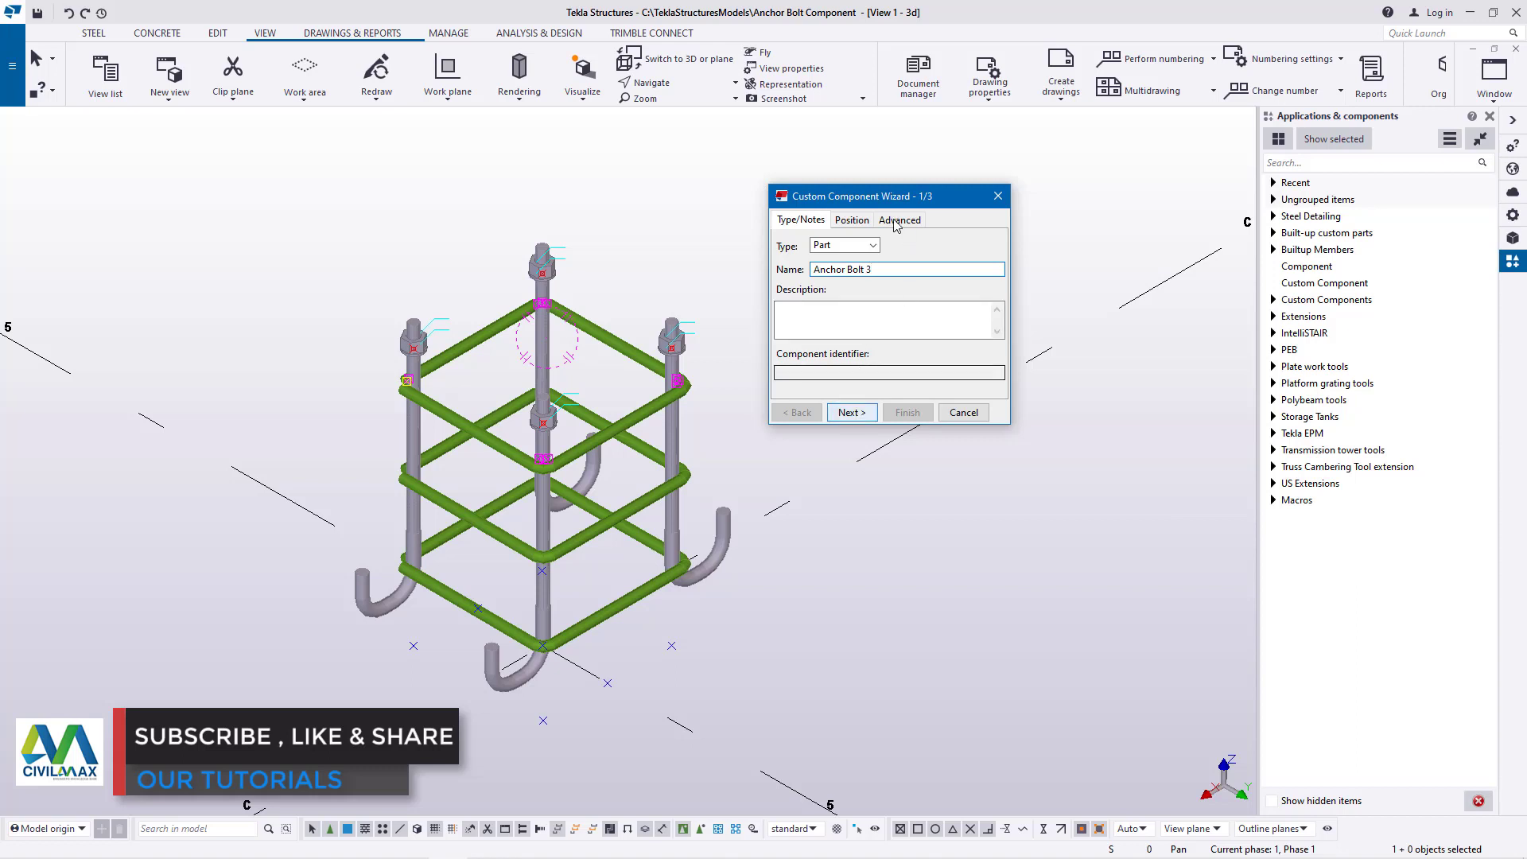
Choose all four hook anchor rods and the three polybeam frames as the objects forming the custom component
{"action": "left_click_drag", "start_coordinate": [904, 199], "coordinate": [157, 175]}
{"action": "left_click_drag", "start_coordinate": [162, 146], "coordinate": [163, 146]}
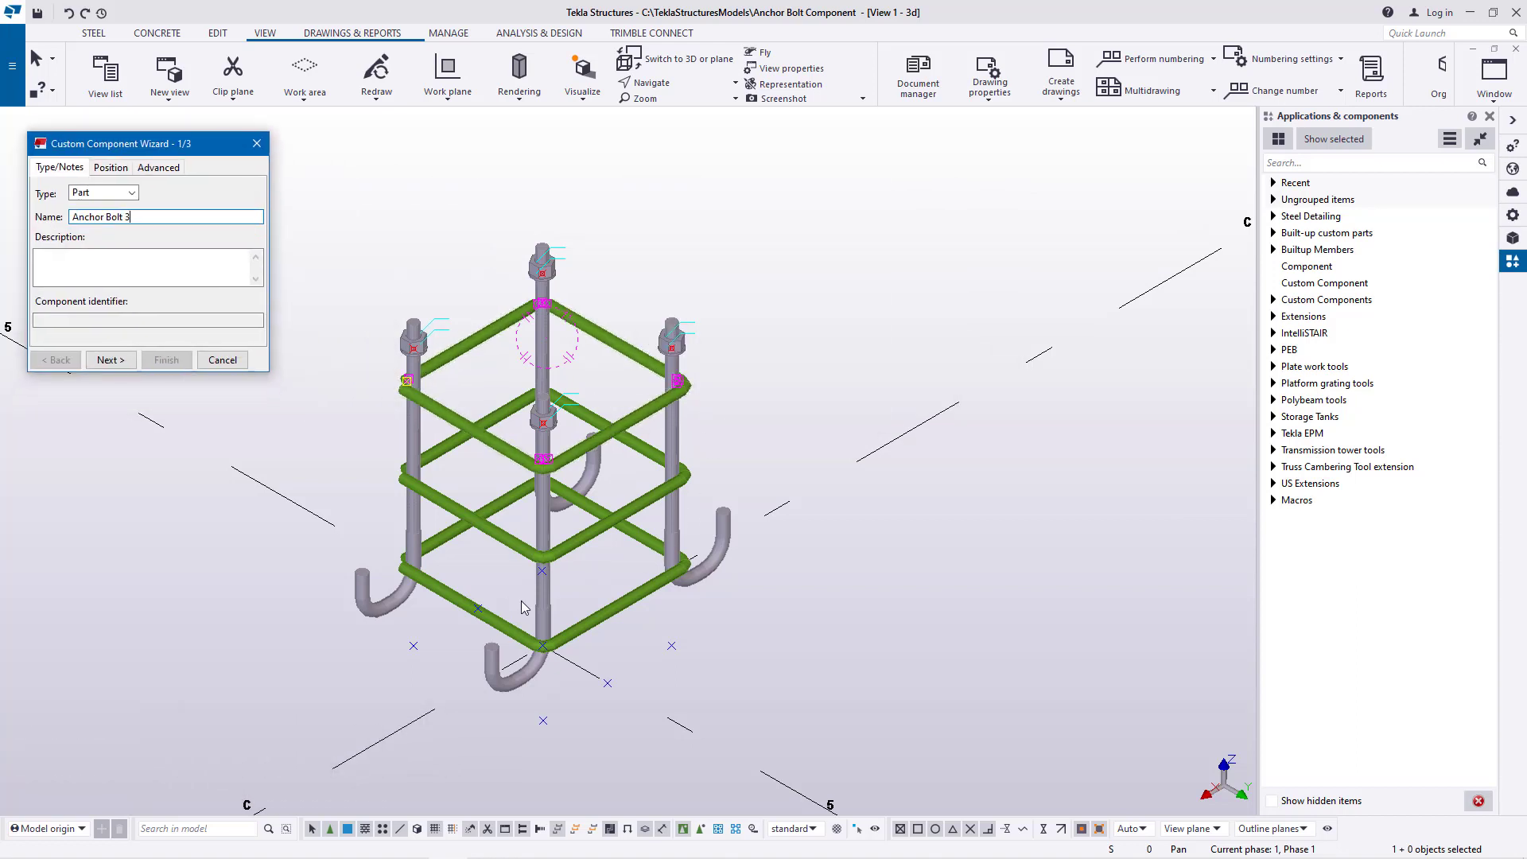
{"action": "scroll", "coordinate": [896, 607], "scroll_direction": "down", "scroll_amount": 1}
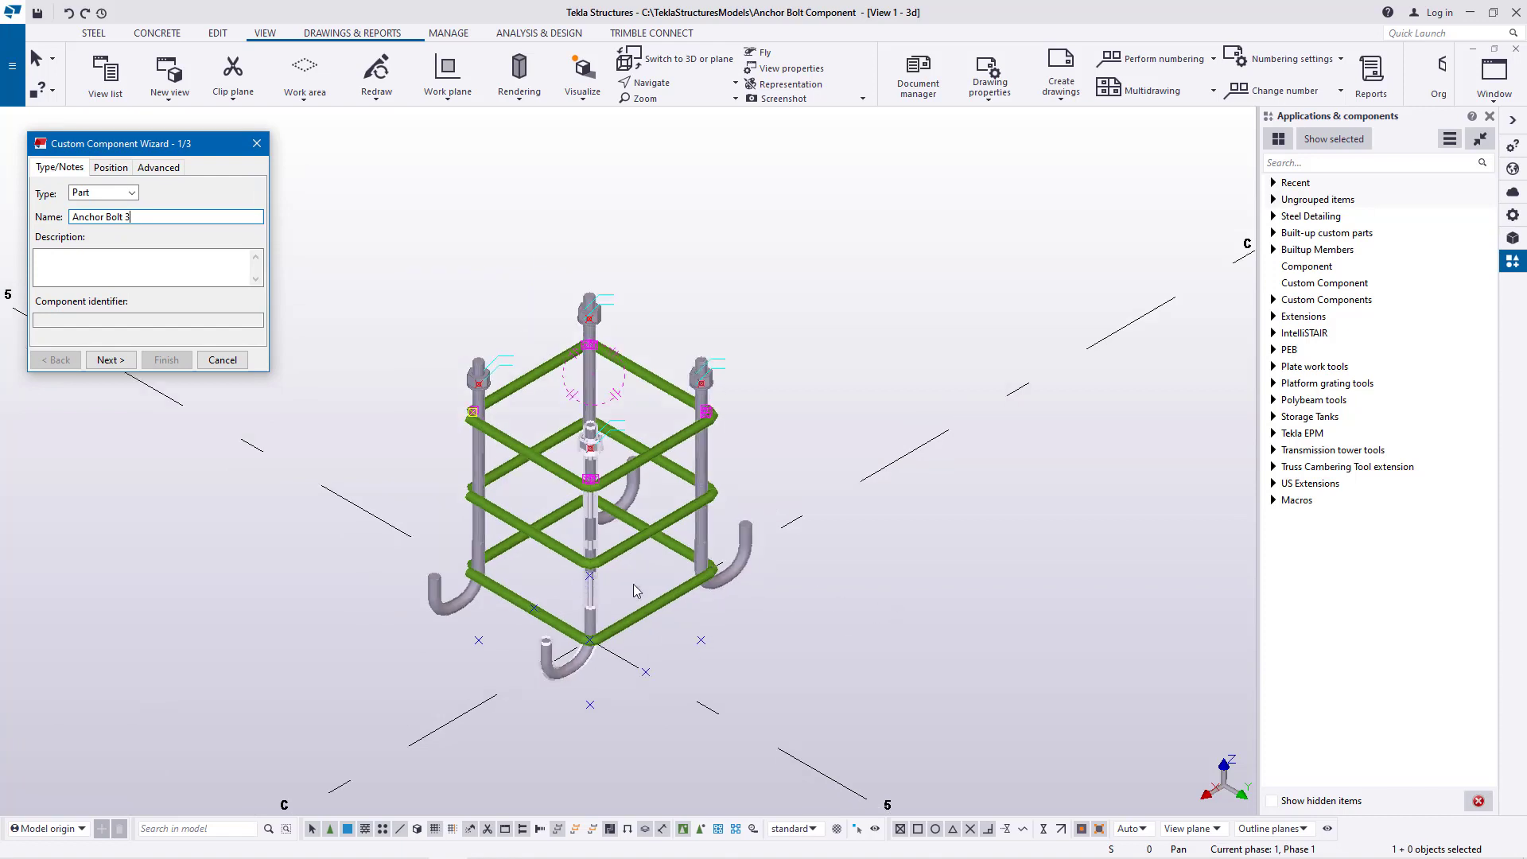
{"action": "left_click", "coordinate": [110, 360]}
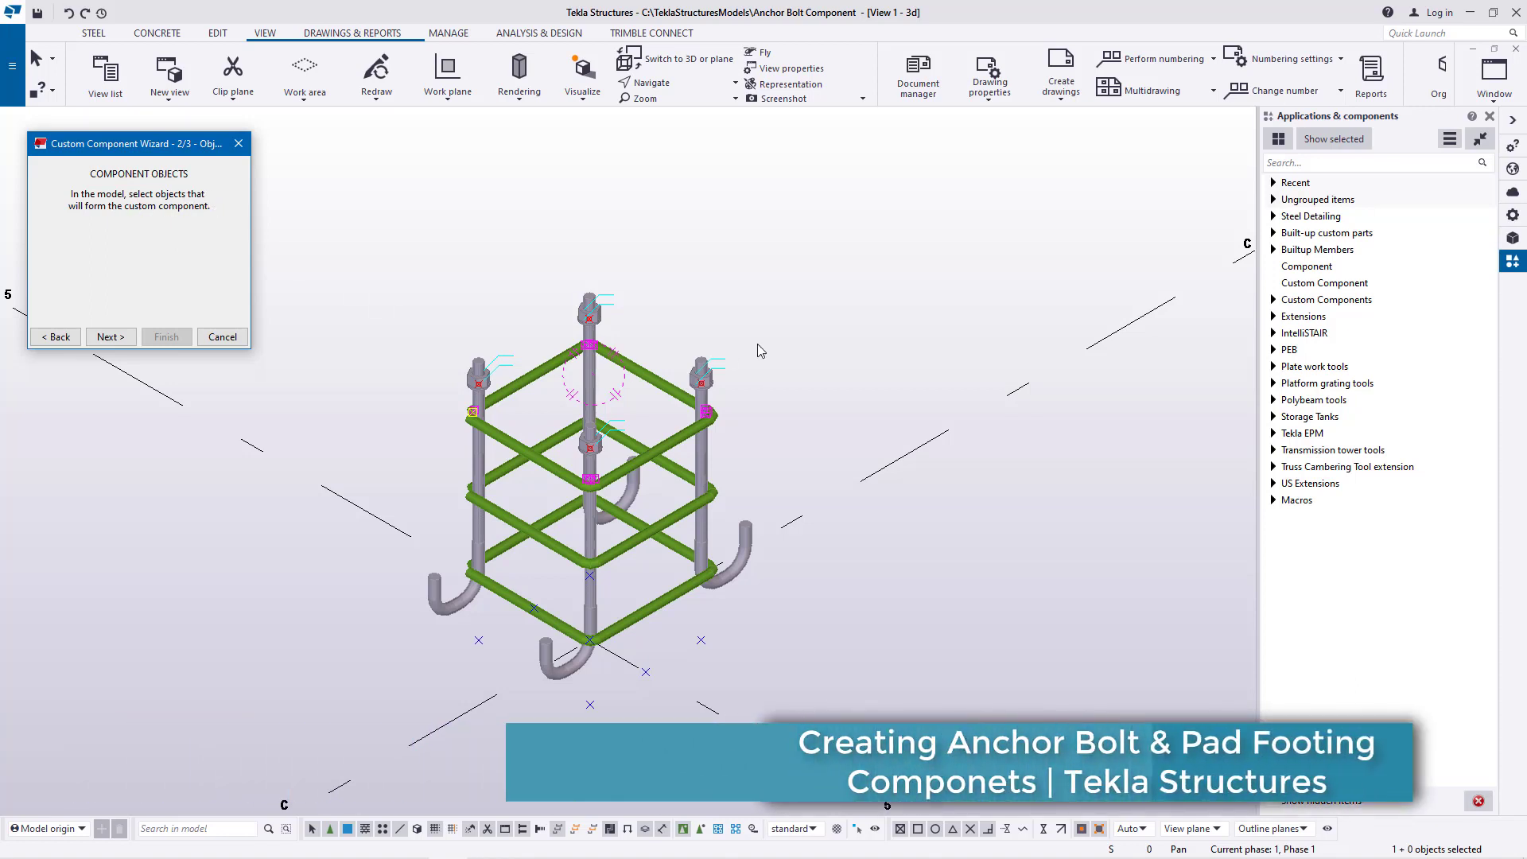
{"action": "left_click_drag", "start_coordinate": [863, 248], "coordinate": [386, 732]}
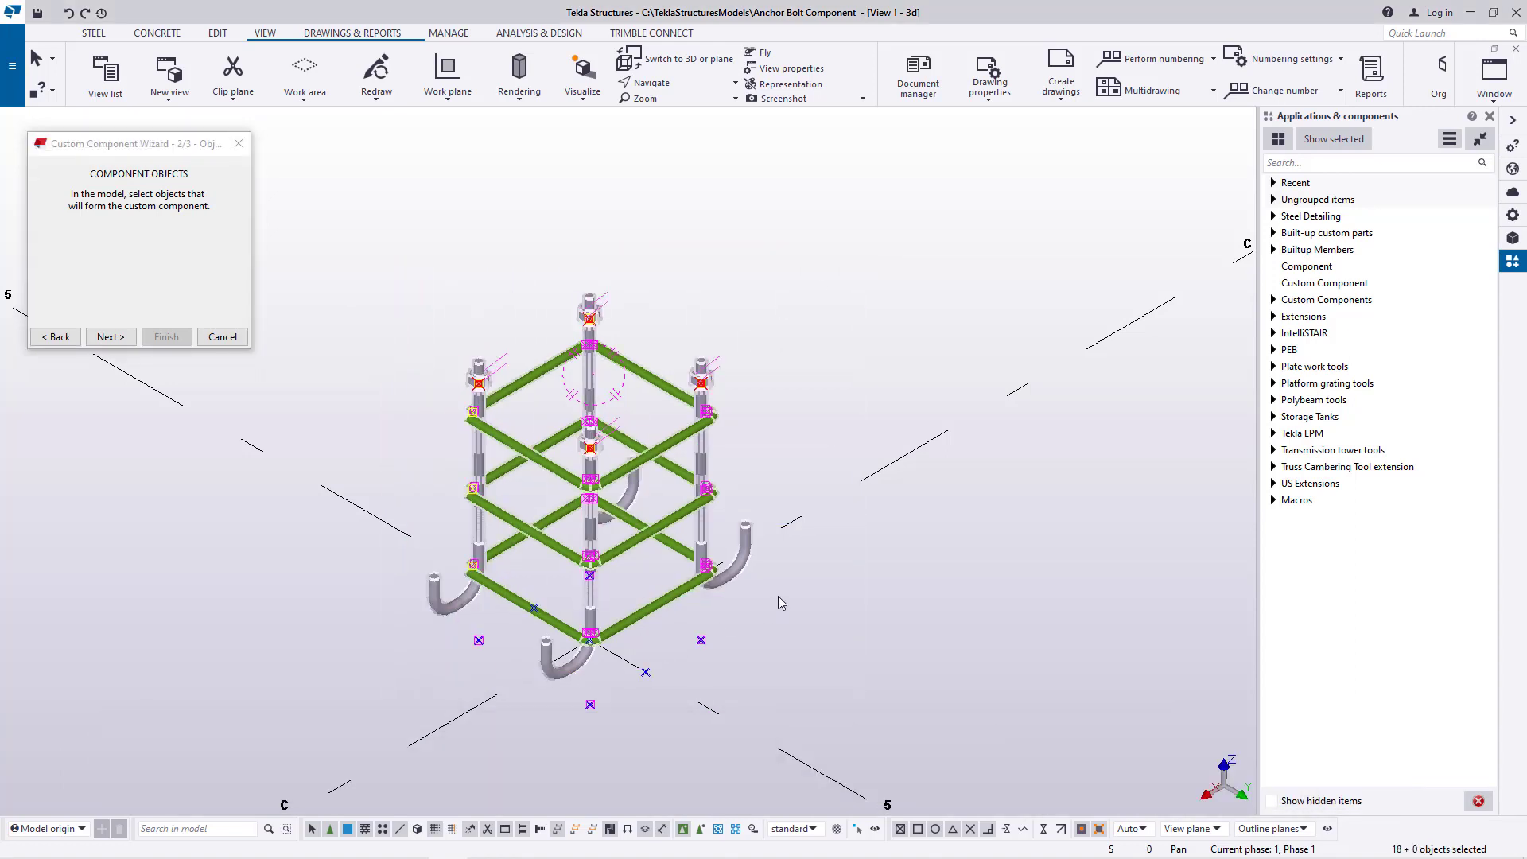
{"action": "left_click", "coordinate": [110, 337]}
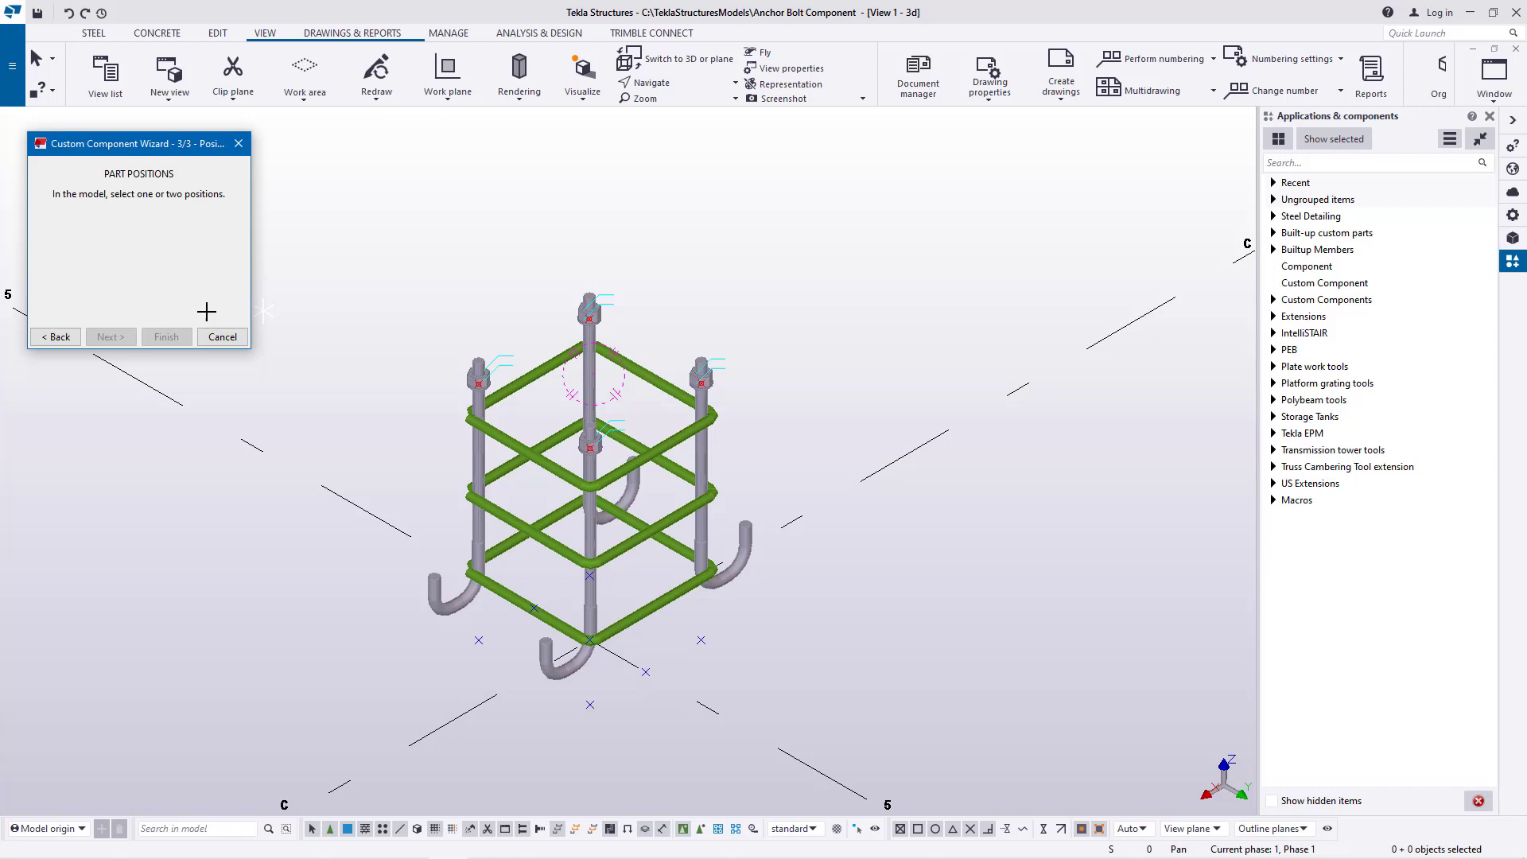
Return the custom component wizard to its component objects stage and interrupt the active selection command
{"action": "left_click", "coordinate": [55, 338]}
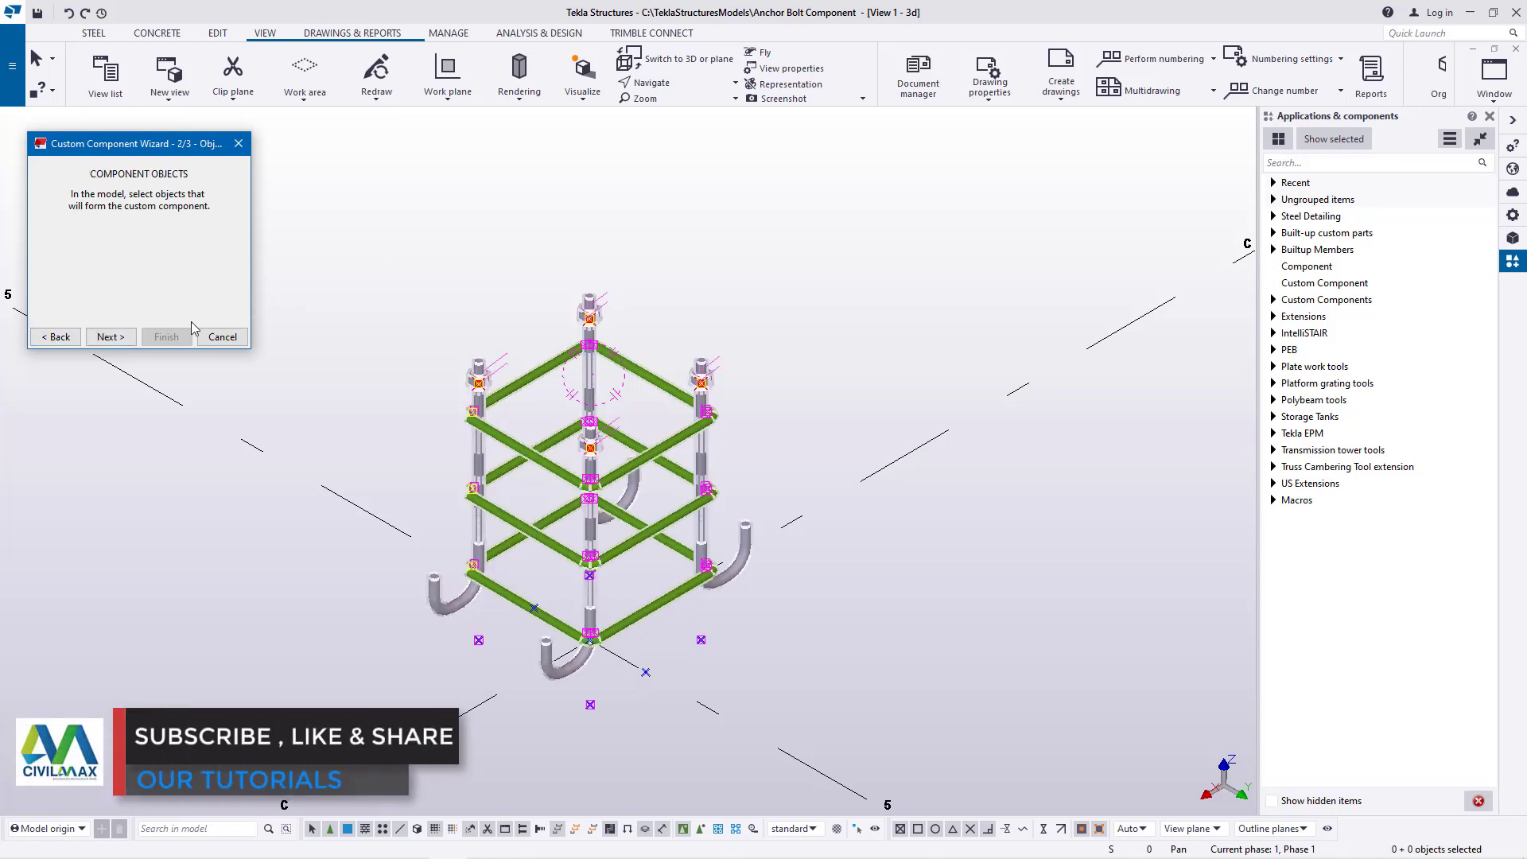
{"action": "right_click", "coordinate": [733, 221]}
{"action": "left_click", "coordinate": [752, 231]}
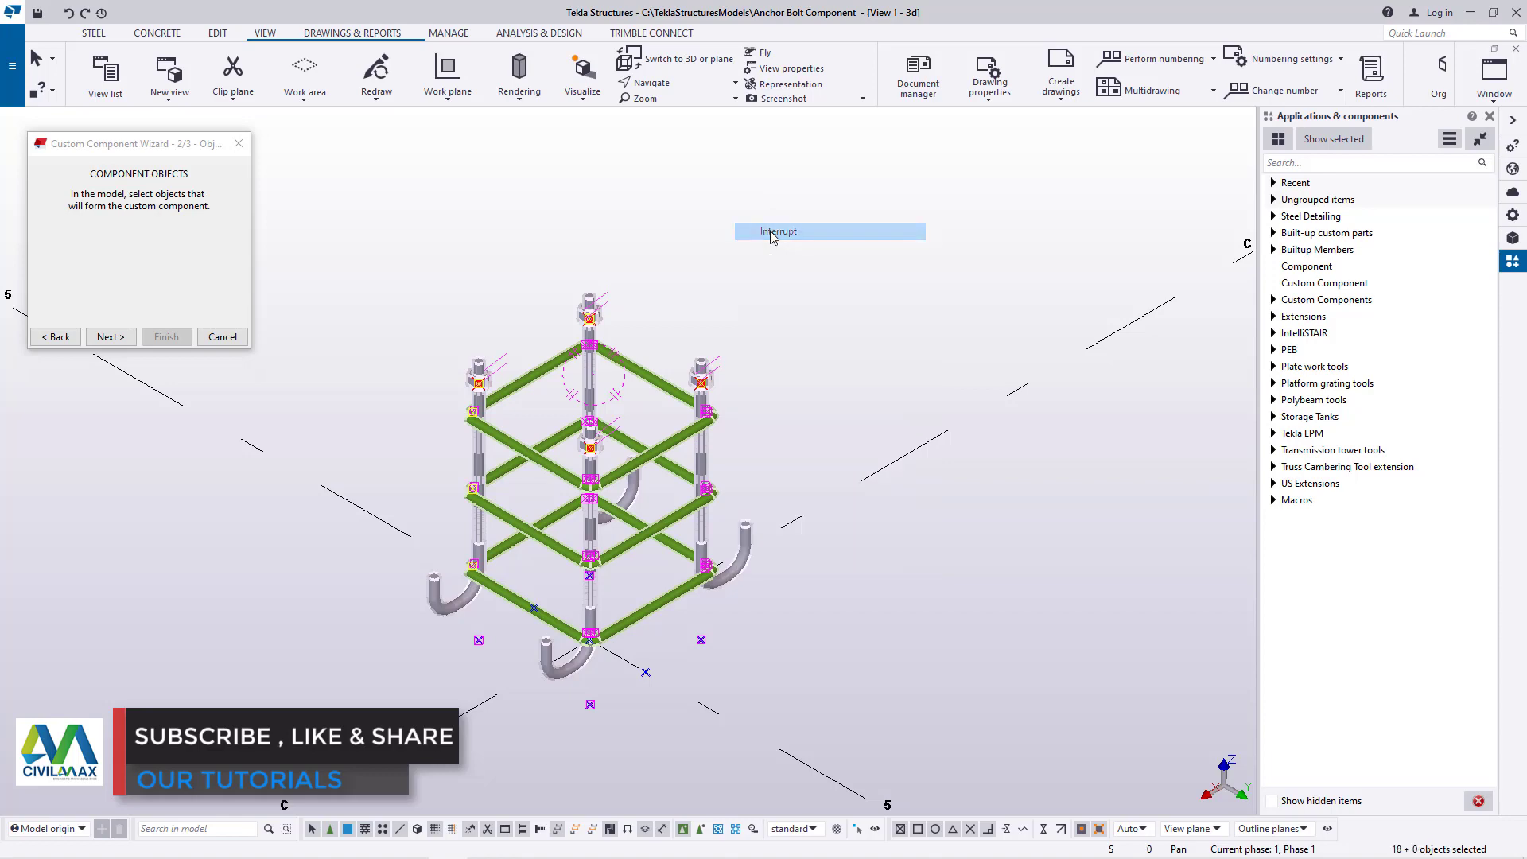
Create 1 dividing point on the line between the top ends of the front and rear anchor rods
{"action": "scroll", "coordinate": [592, 310], "scroll_direction": "up", "scroll_amount": 10}
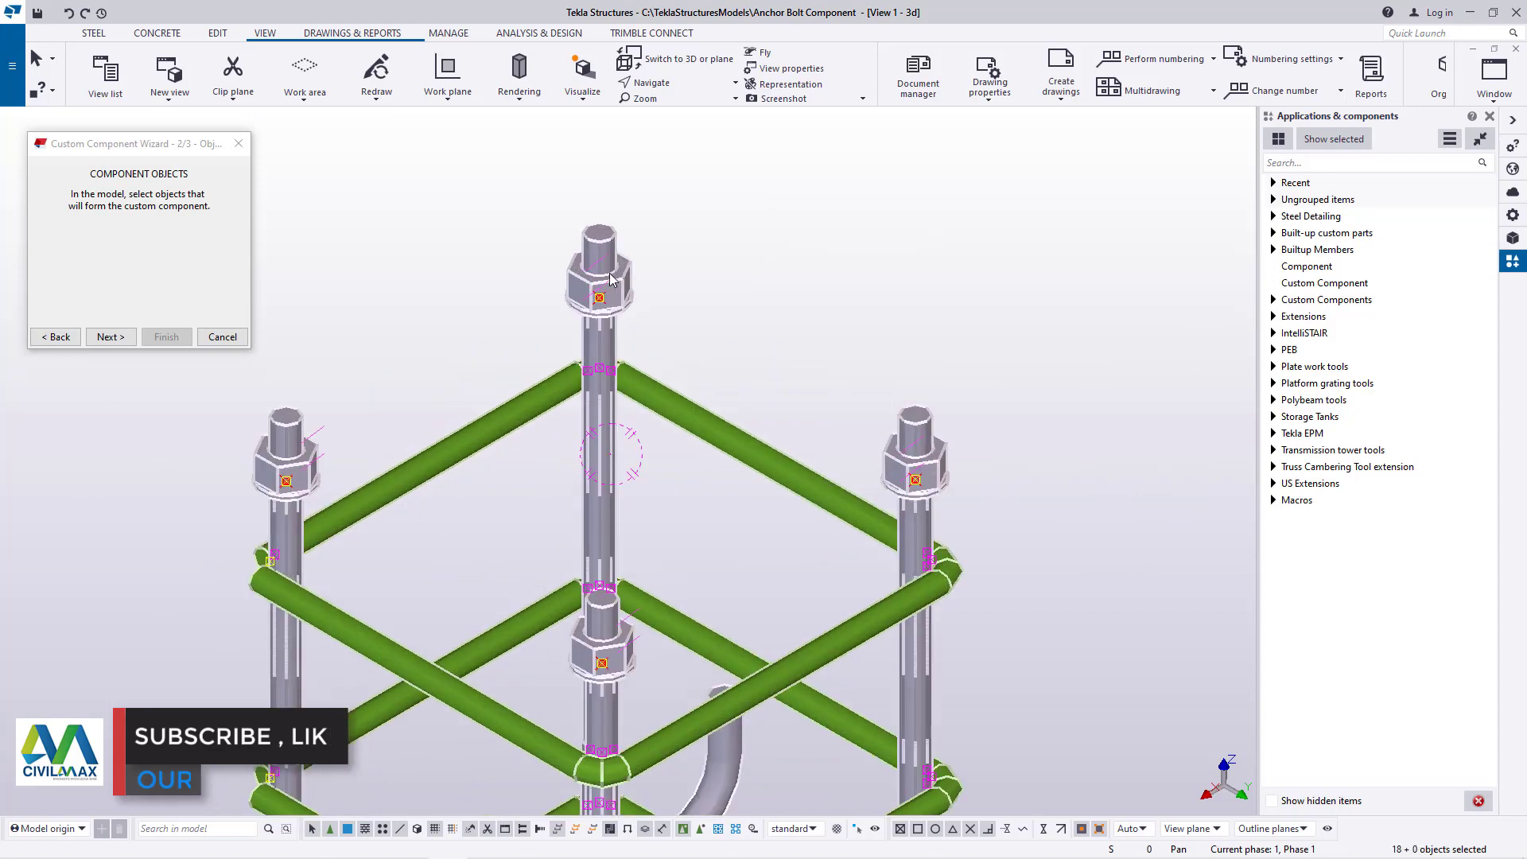
{"action": "scroll", "coordinate": [637, 286], "scroll_direction": "down", "scroll_amount": 6}
{"action": "scroll", "coordinate": [661, 341], "scroll_direction": "up", "scroll_amount": 5}
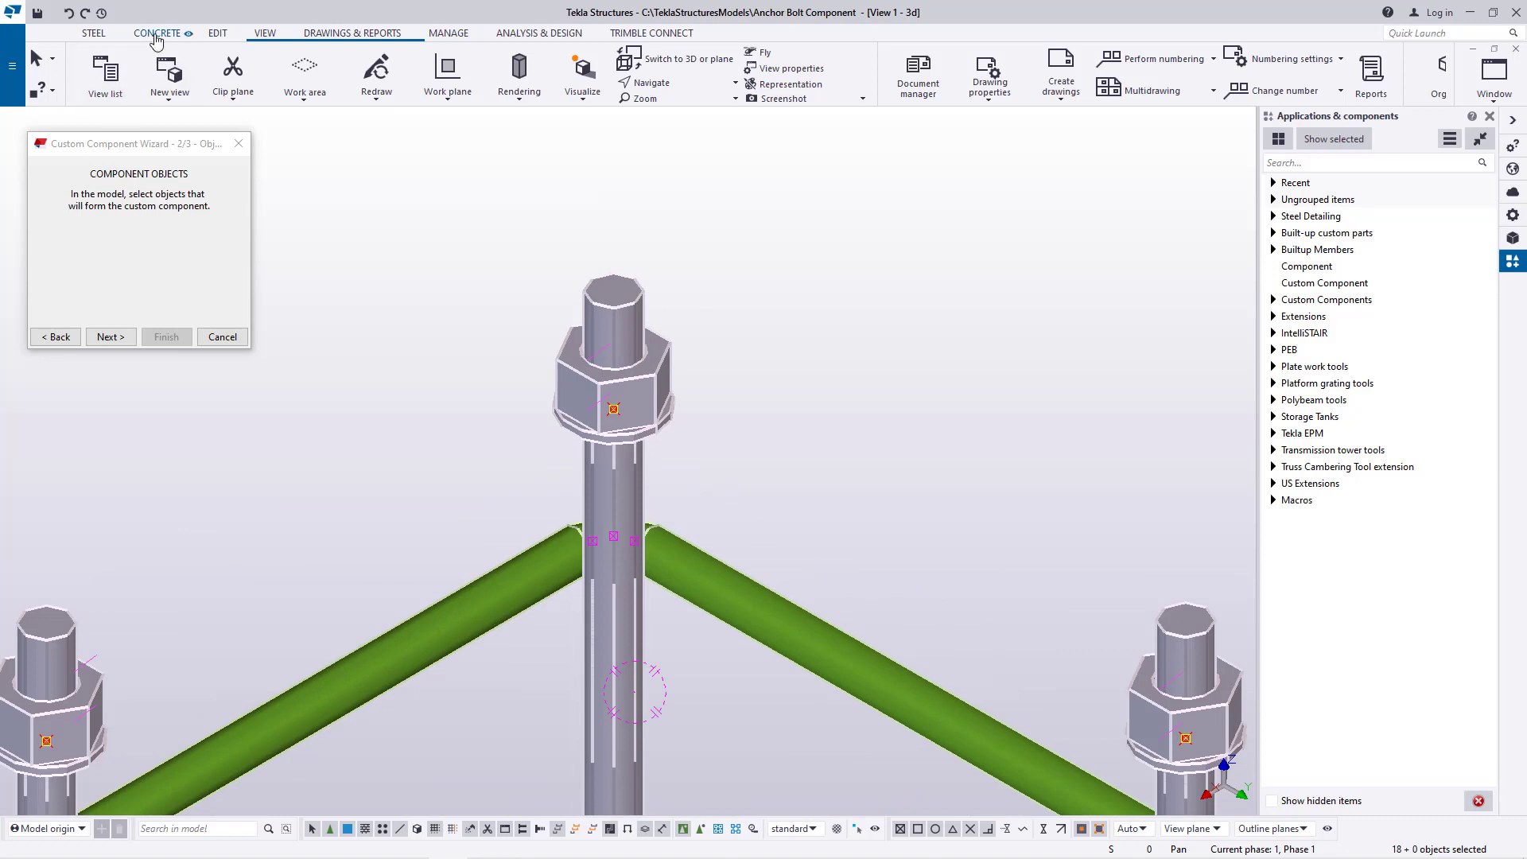
{"action": "left_click", "coordinate": [218, 33]}
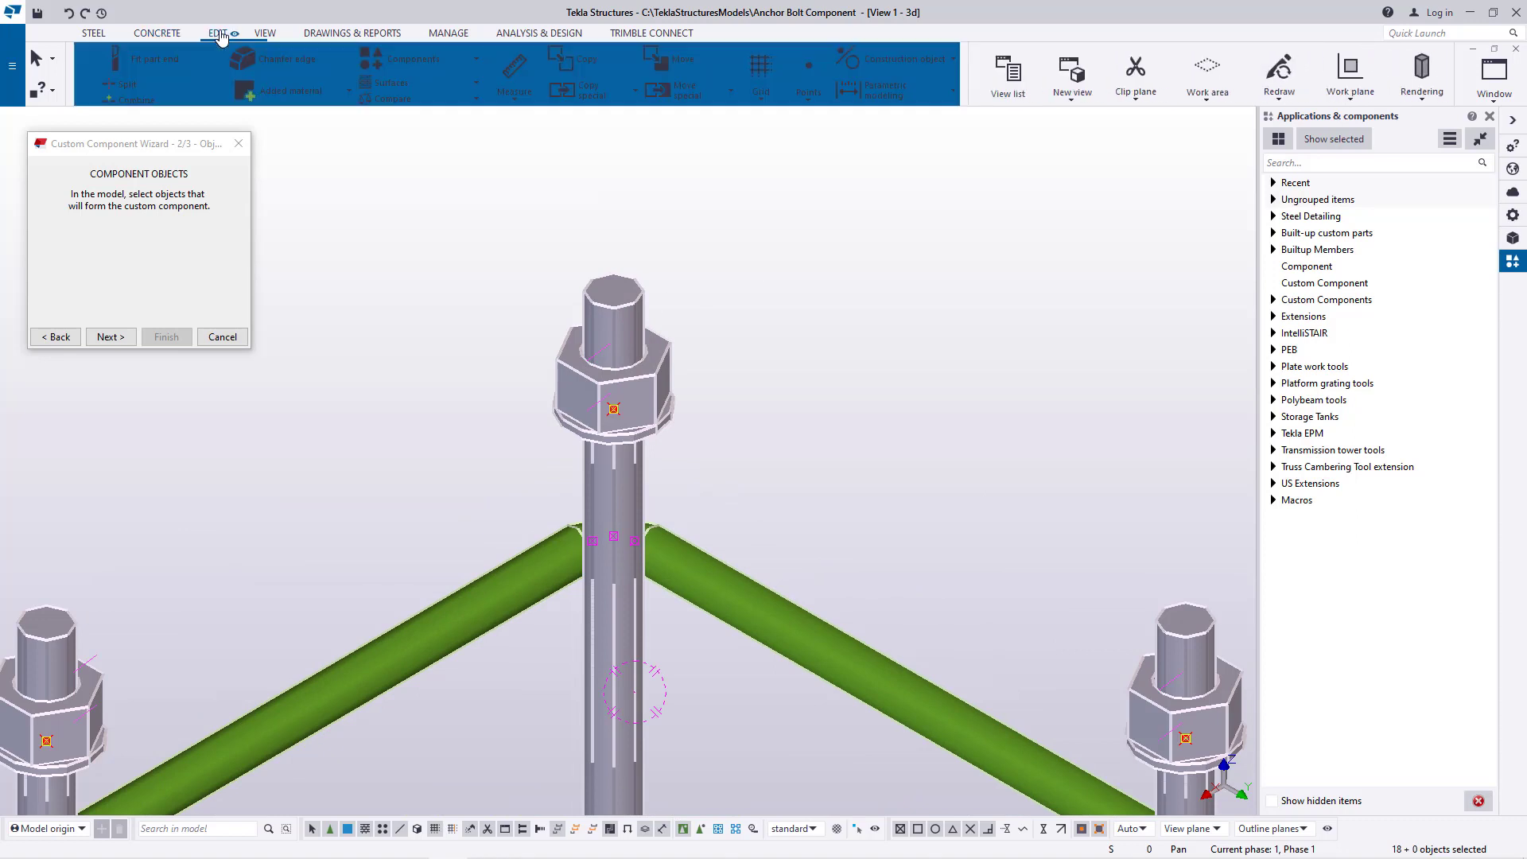
{"action": "left_click", "coordinate": [911, 105]}
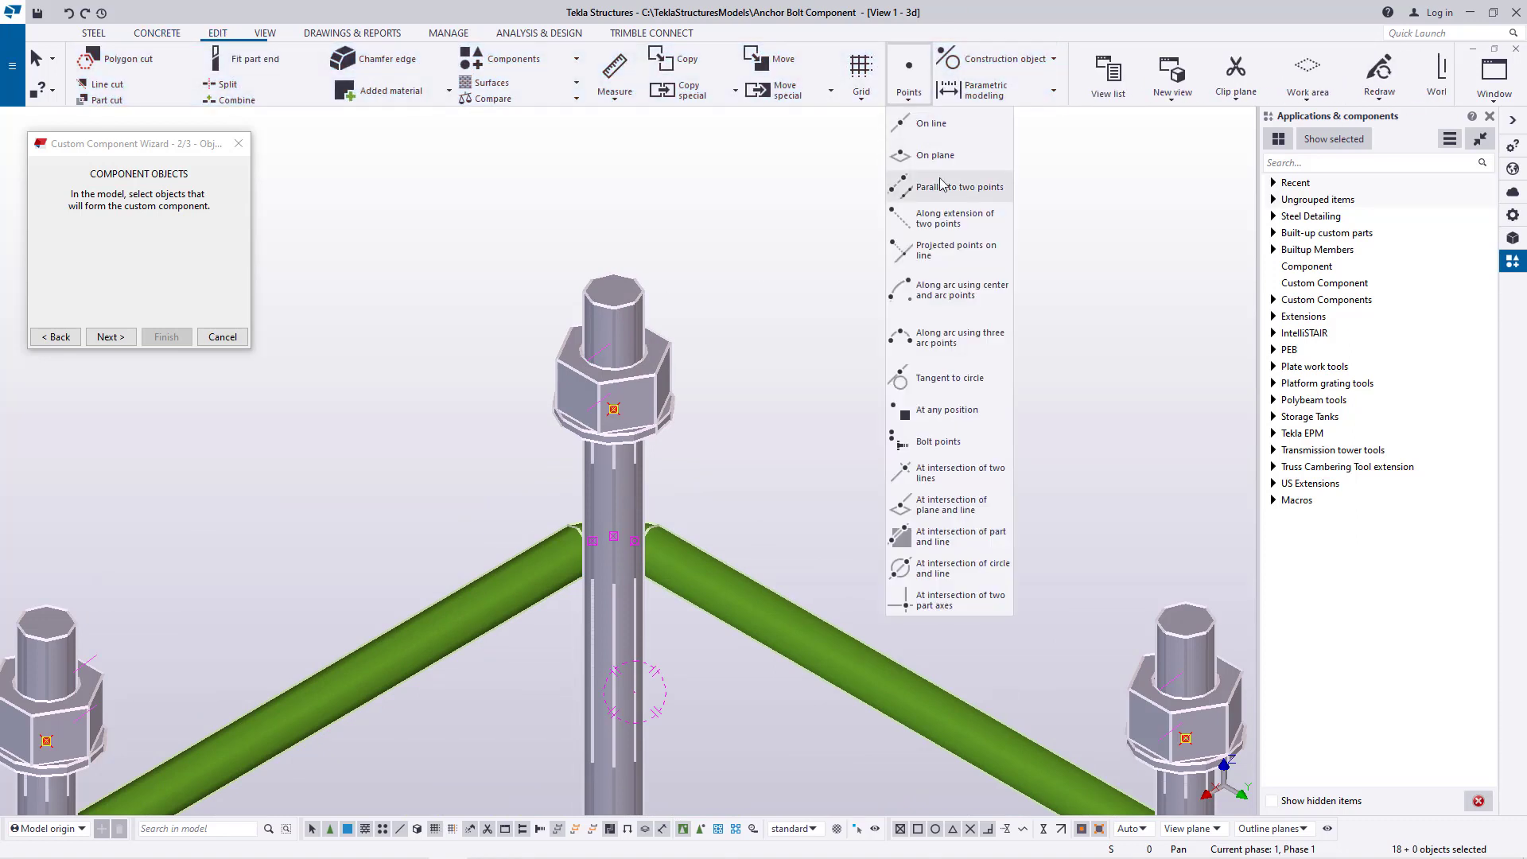
{"action": "left_click", "coordinate": [933, 126]}
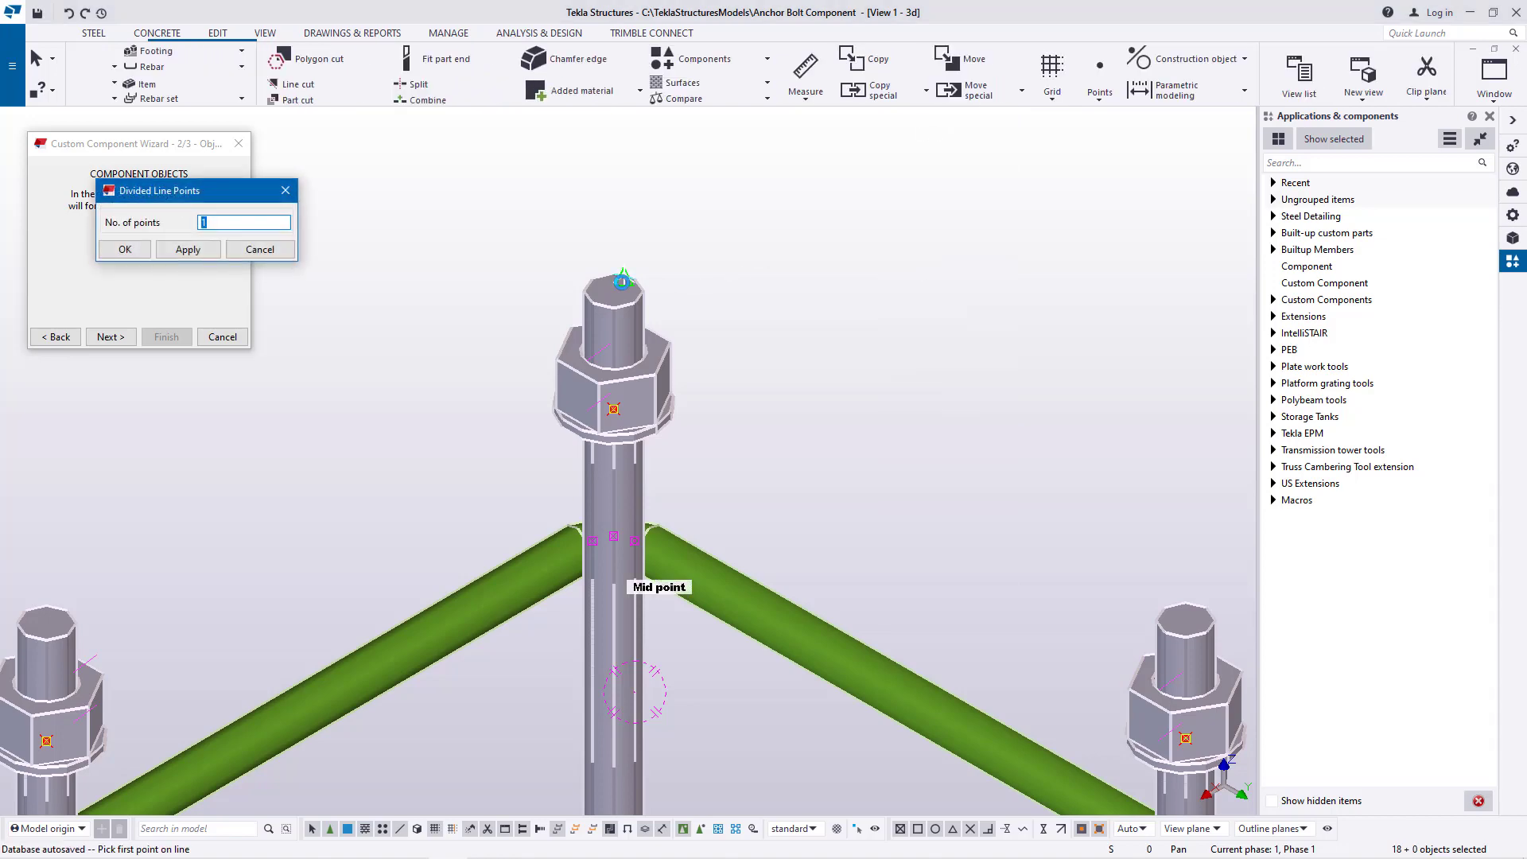
{"action": "scroll", "coordinate": [626, 280], "scroll_direction": "up", "scroll_amount": 5}
{"action": "left_click", "coordinate": [618, 298]}
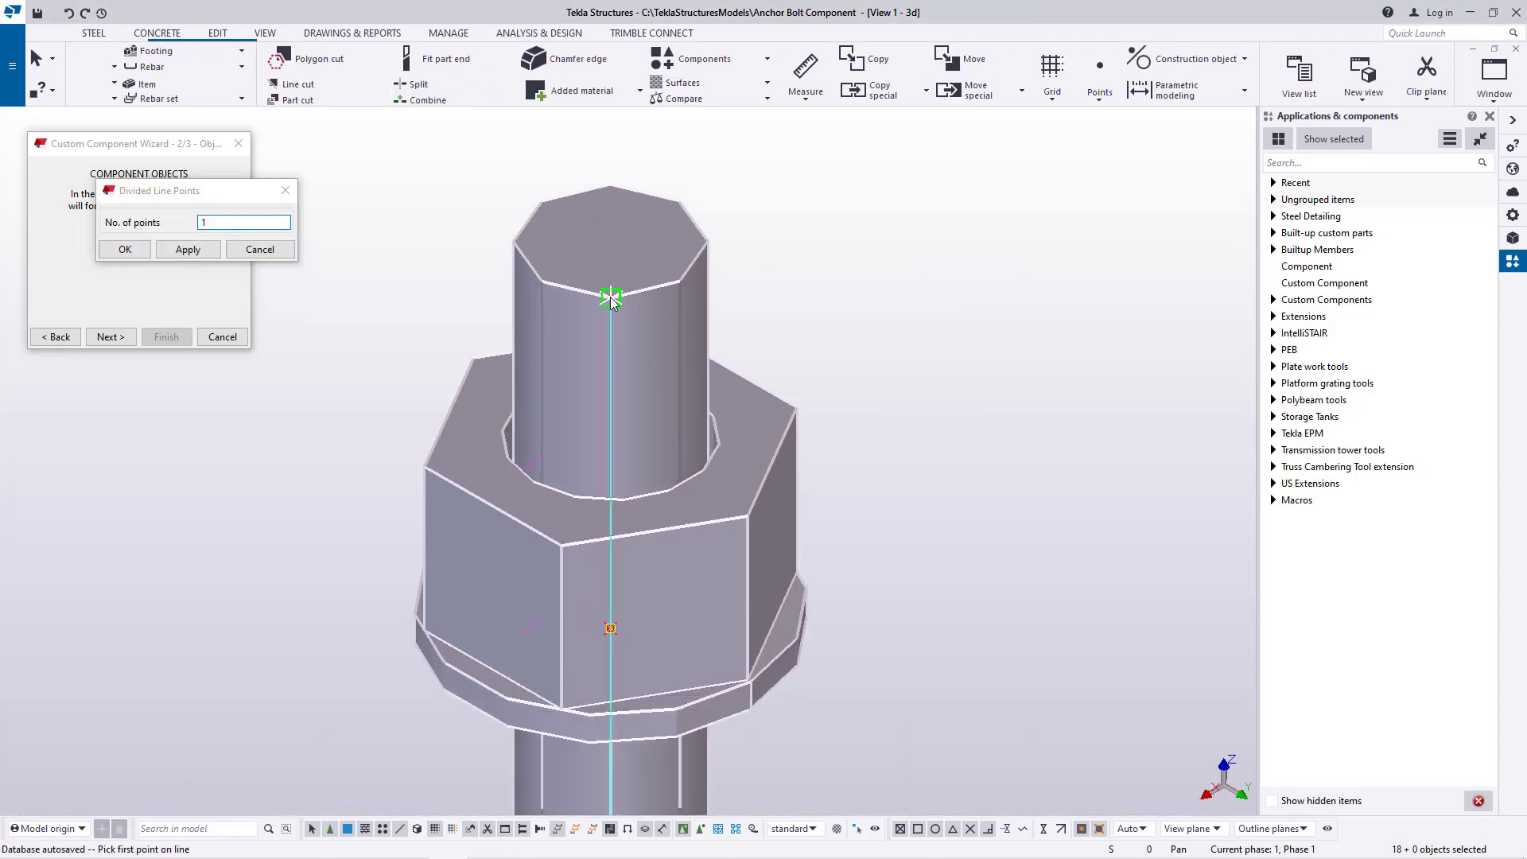
{"action": "scroll", "coordinate": [641, 398], "scroll_direction": "down", "scroll_amount": 6}
{"action": "scroll", "coordinate": [616, 477], "scroll_direction": "up", "scroll_amount": 8}
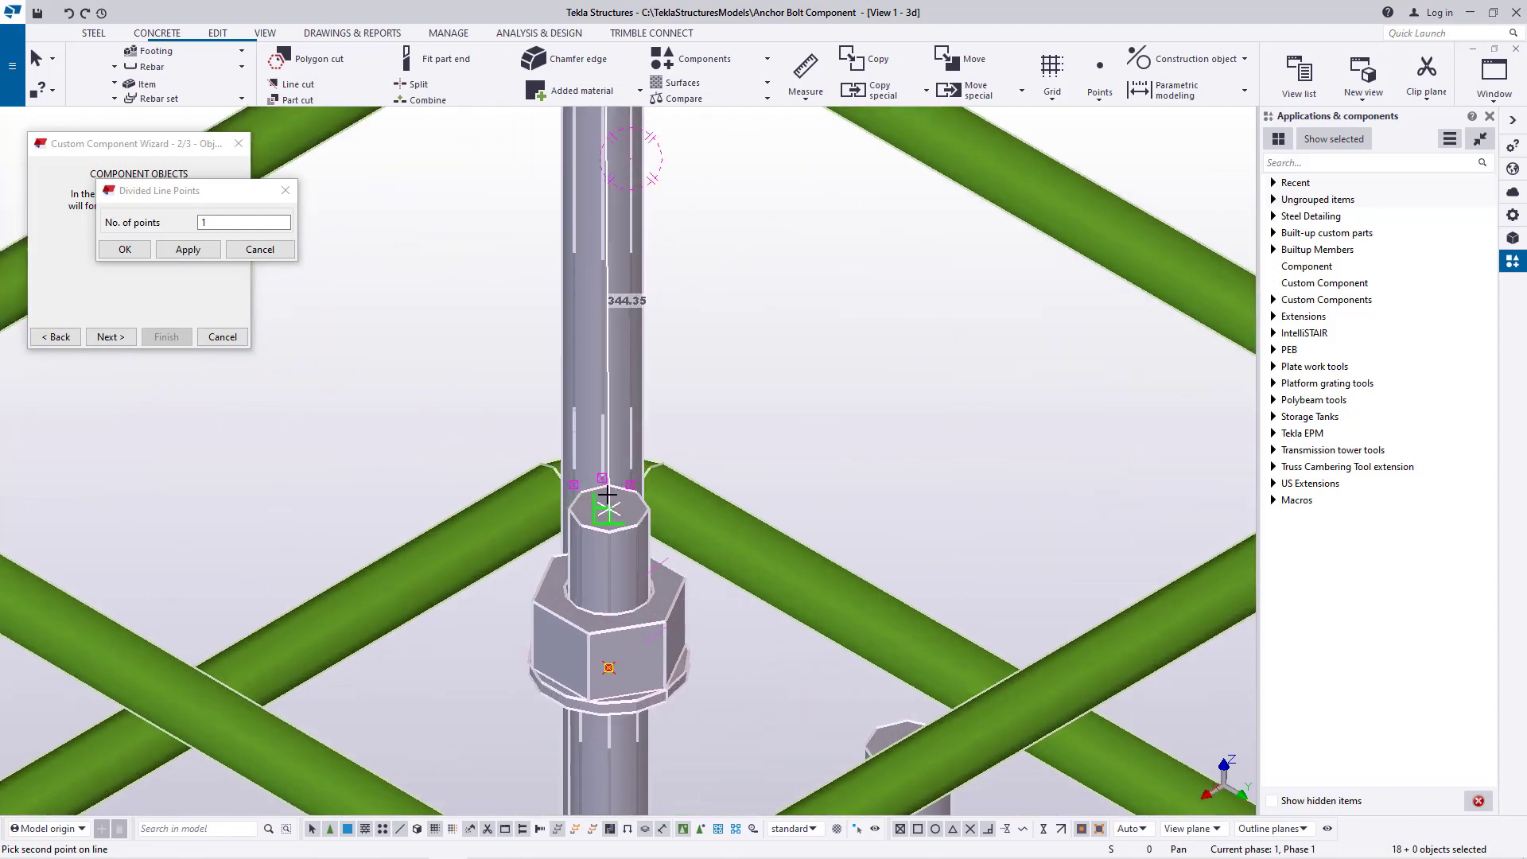
{"action": "left_click", "coordinate": [613, 471]}
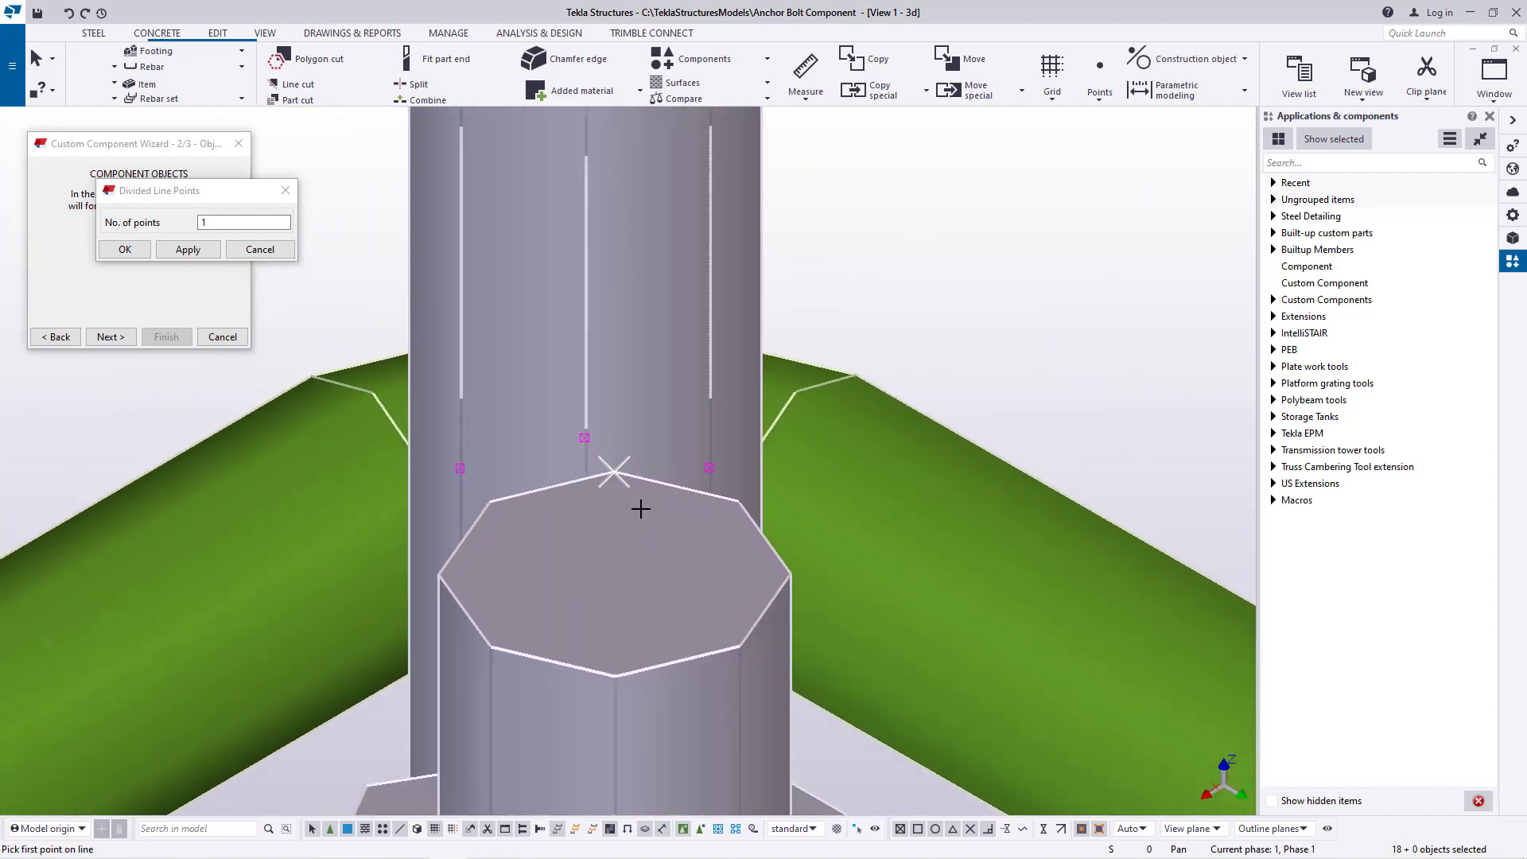
{"action": "scroll", "coordinate": [613, 465], "scroll_direction": "down", "scroll_amount": 8}
{"action": "right_click", "coordinate": [899, 206]}
{"action": "left_click", "coordinate": [915, 212]}
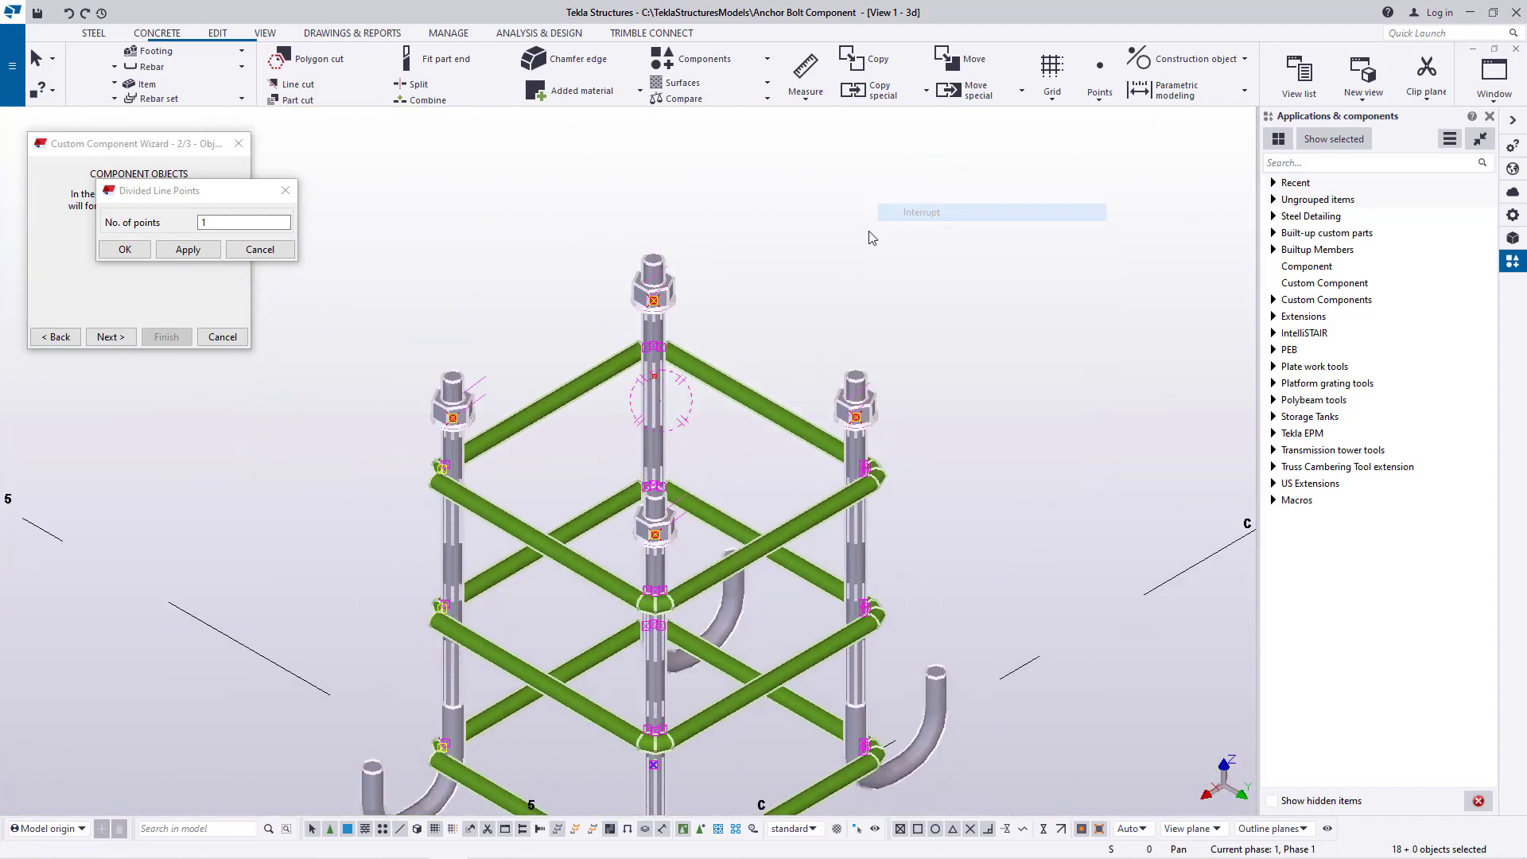
Select the point midway between the front and rear rod tops and open the linear move settings for it
{"action": "scroll", "coordinate": [846, 330], "scroll_direction": "up", "scroll_amount": 5}
{"action": "left_click", "coordinate": [633, 370]}
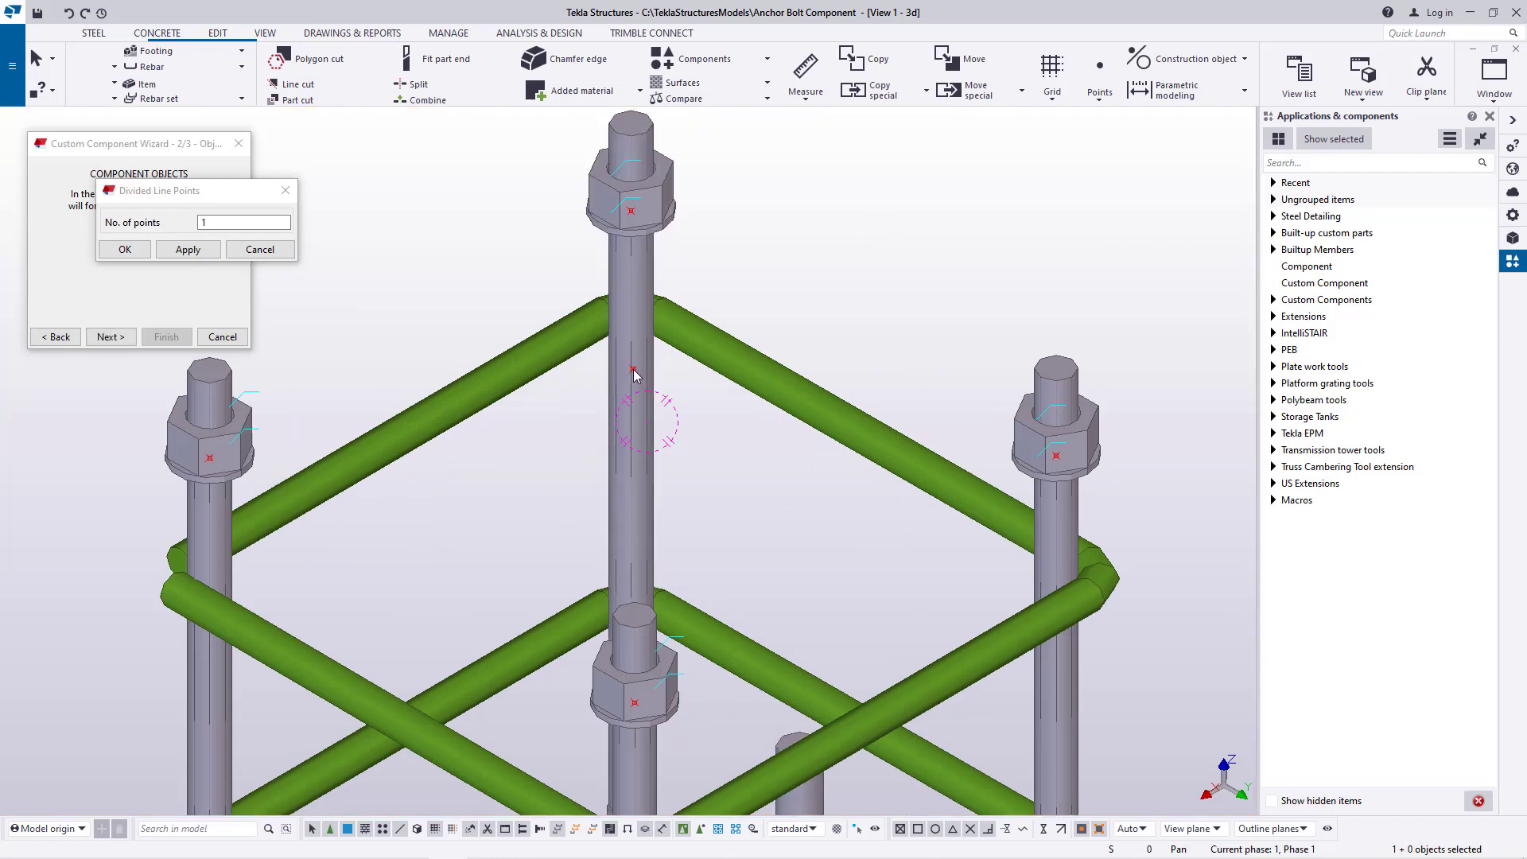
{"action": "right_click", "coordinate": [634, 373]}
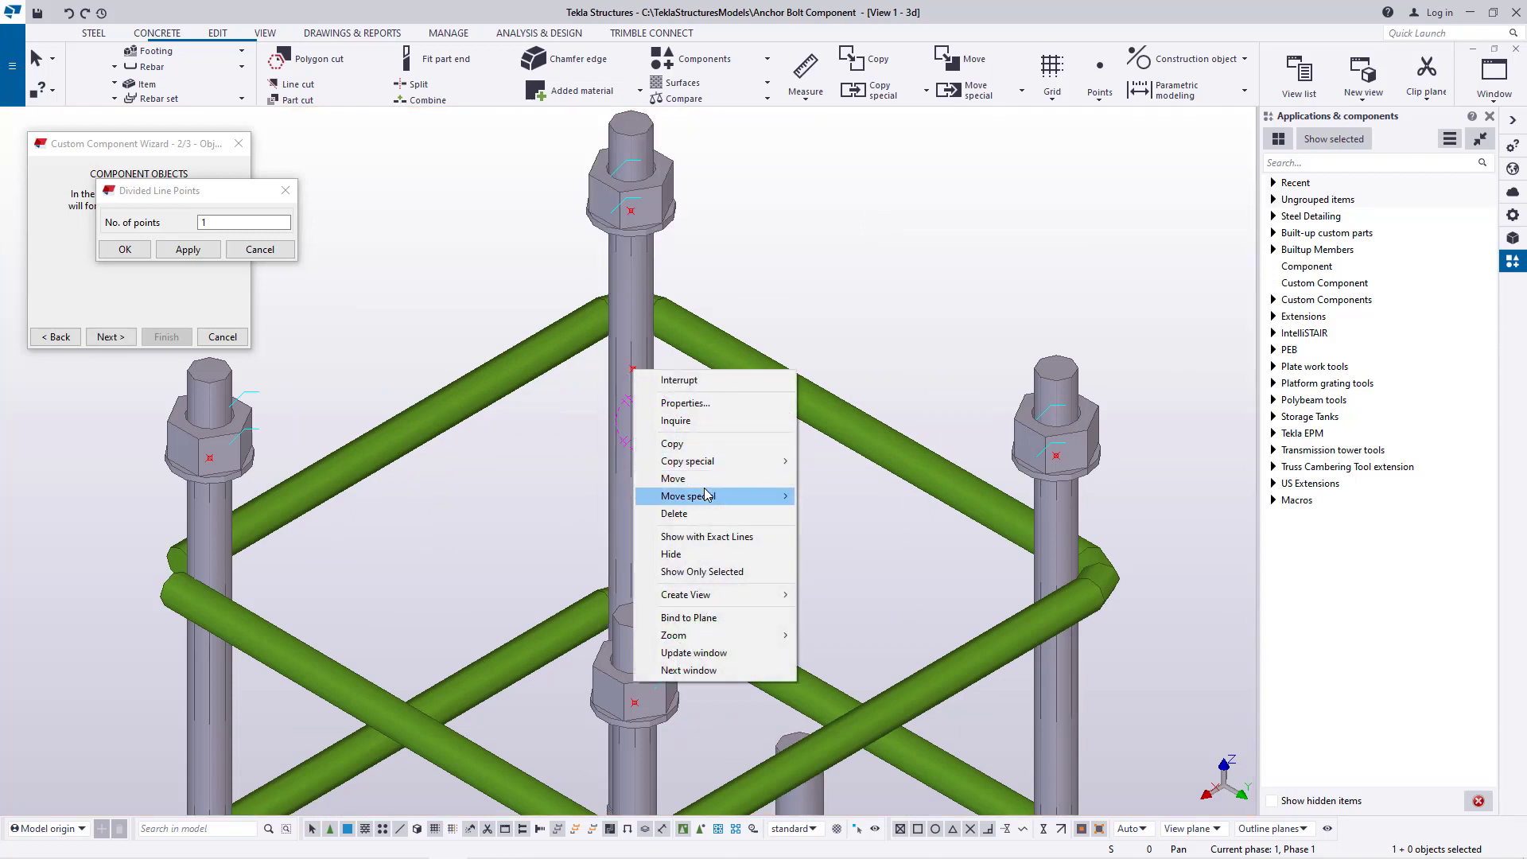
{"action": "mouse_move", "coordinate": [708, 496]}
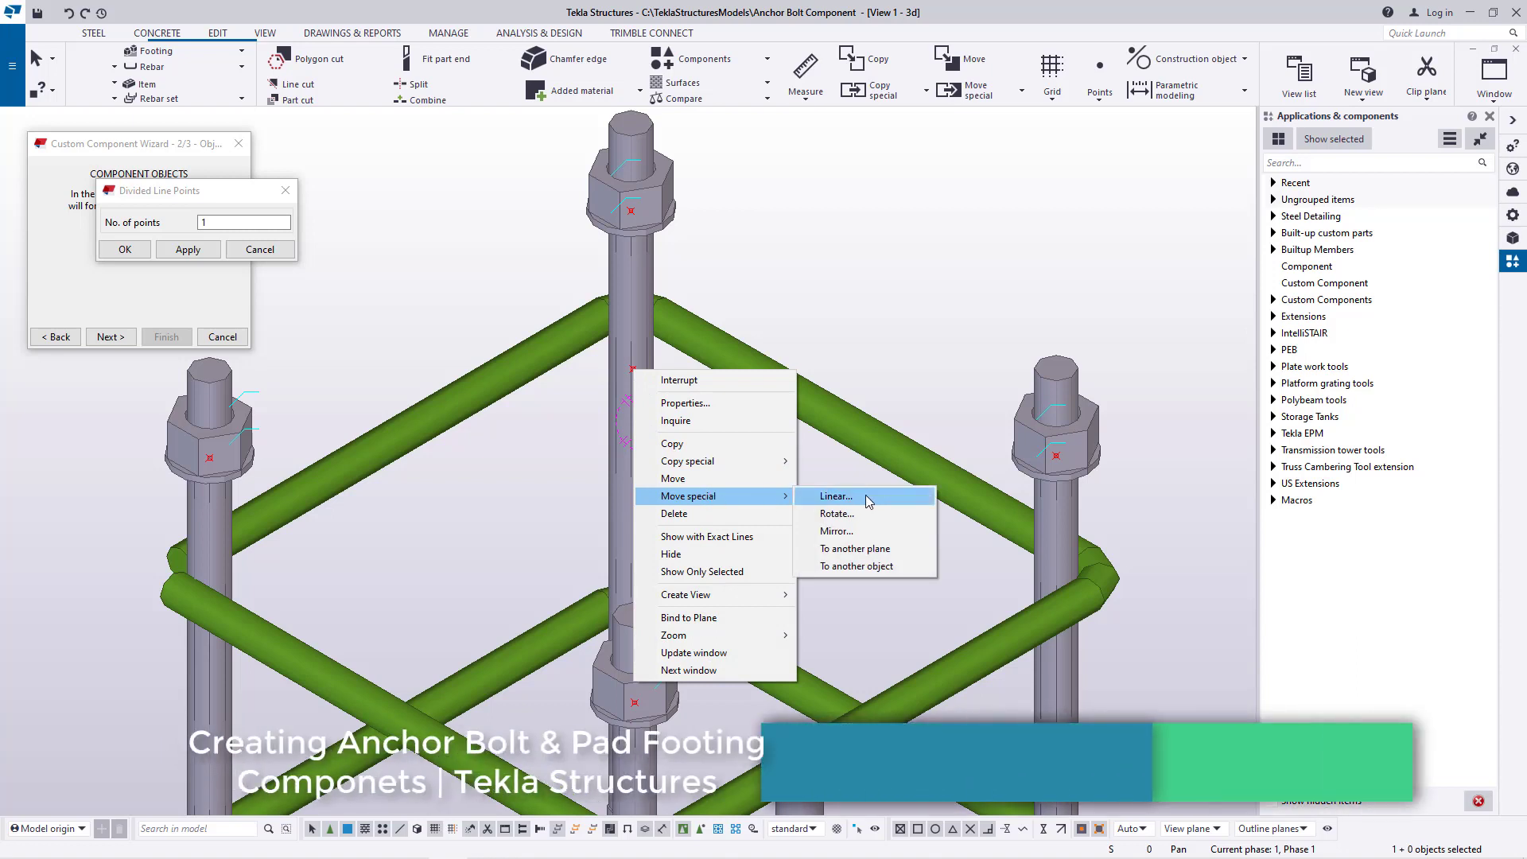
{"action": "left_click", "coordinate": [835, 497]}
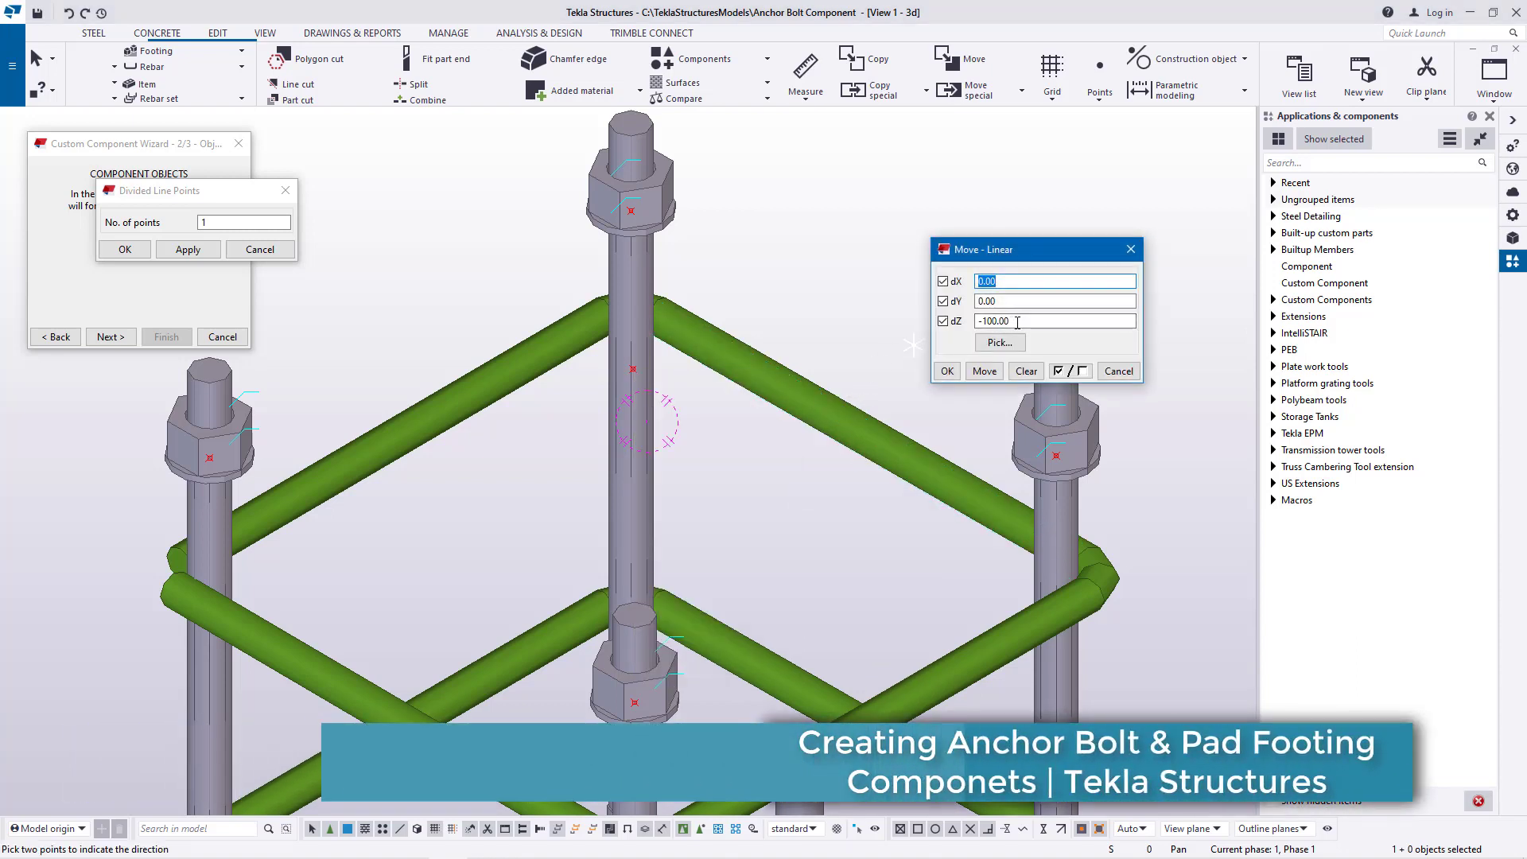
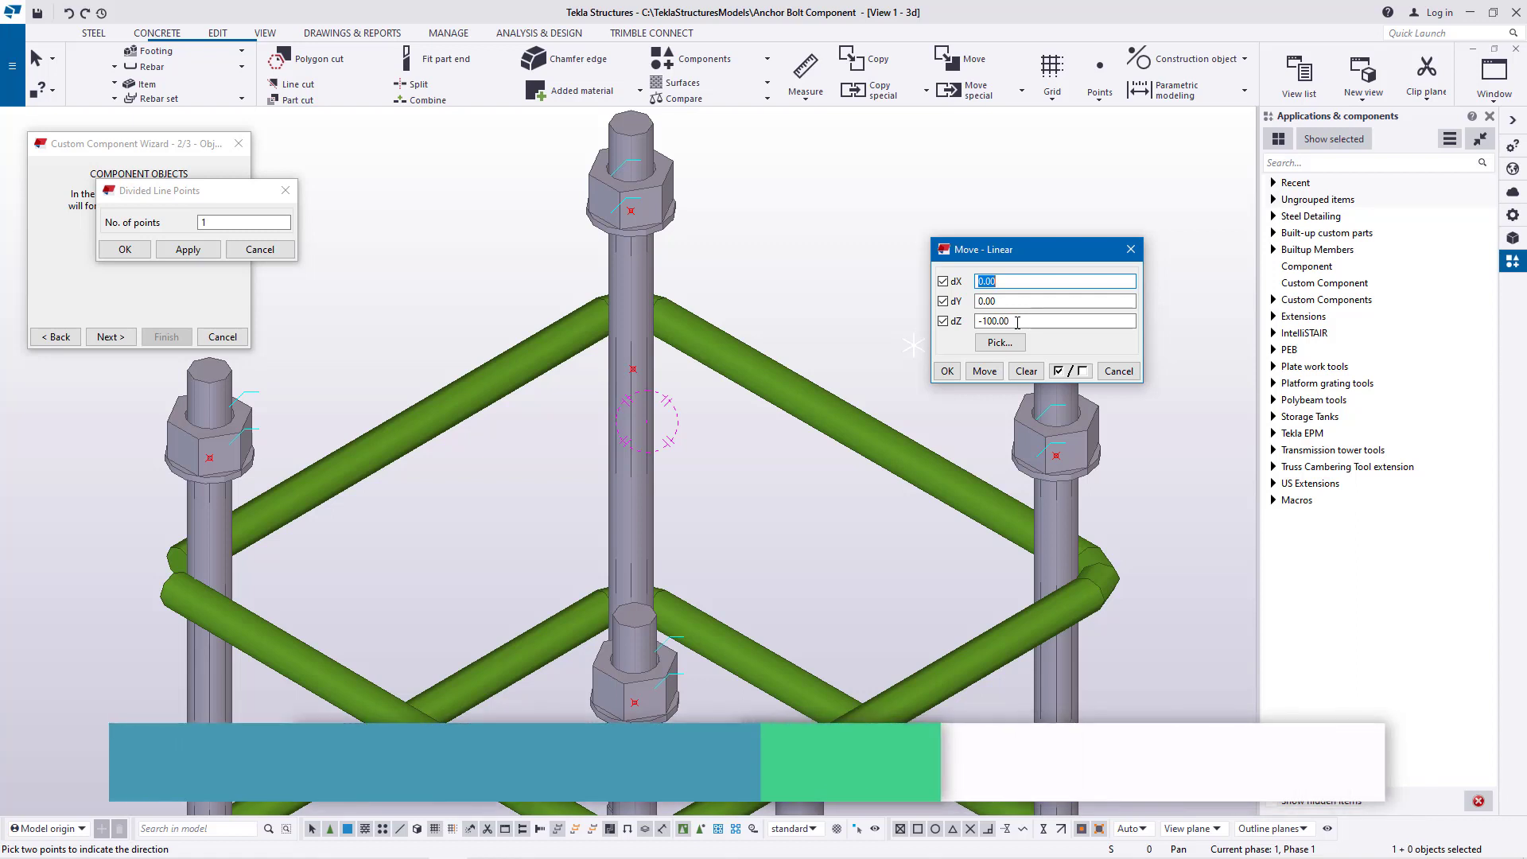
Move the midpoint by -100.00 along Z and close the linear move and divided line point settings
{"action": "left_click", "coordinate": [946, 371]}
{"action": "right_click", "coordinate": [860, 246]}
{"action": "left_click", "coordinate": [876, 249]}
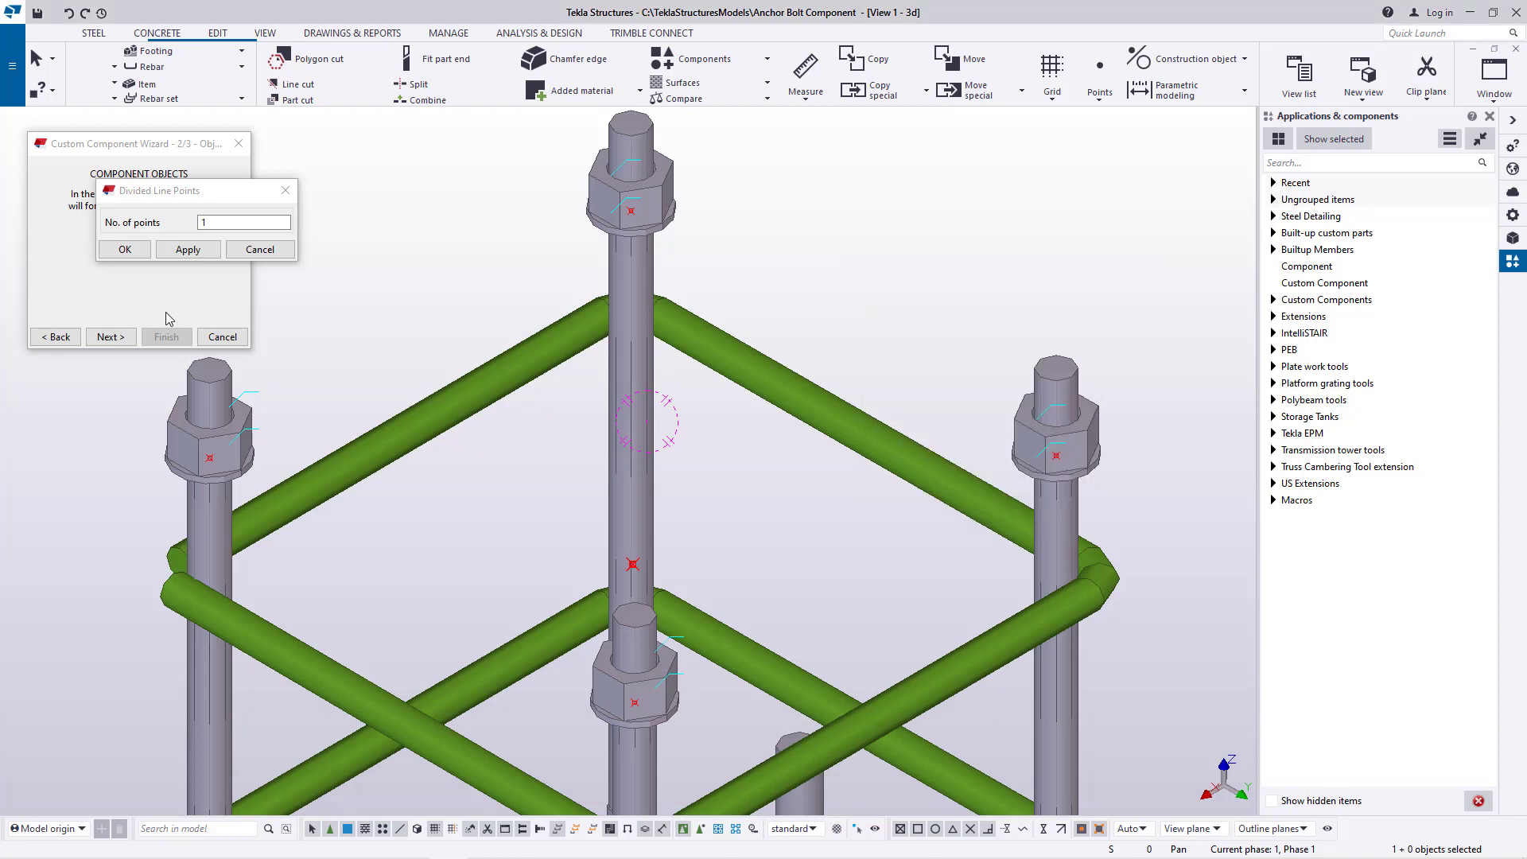
{"action": "left_click", "coordinate": [124, 249]}
Move the central point between the anchor rods linearly by 50 along Z and end the move
{"action": "left_click", "coordinate": [265, 33]}
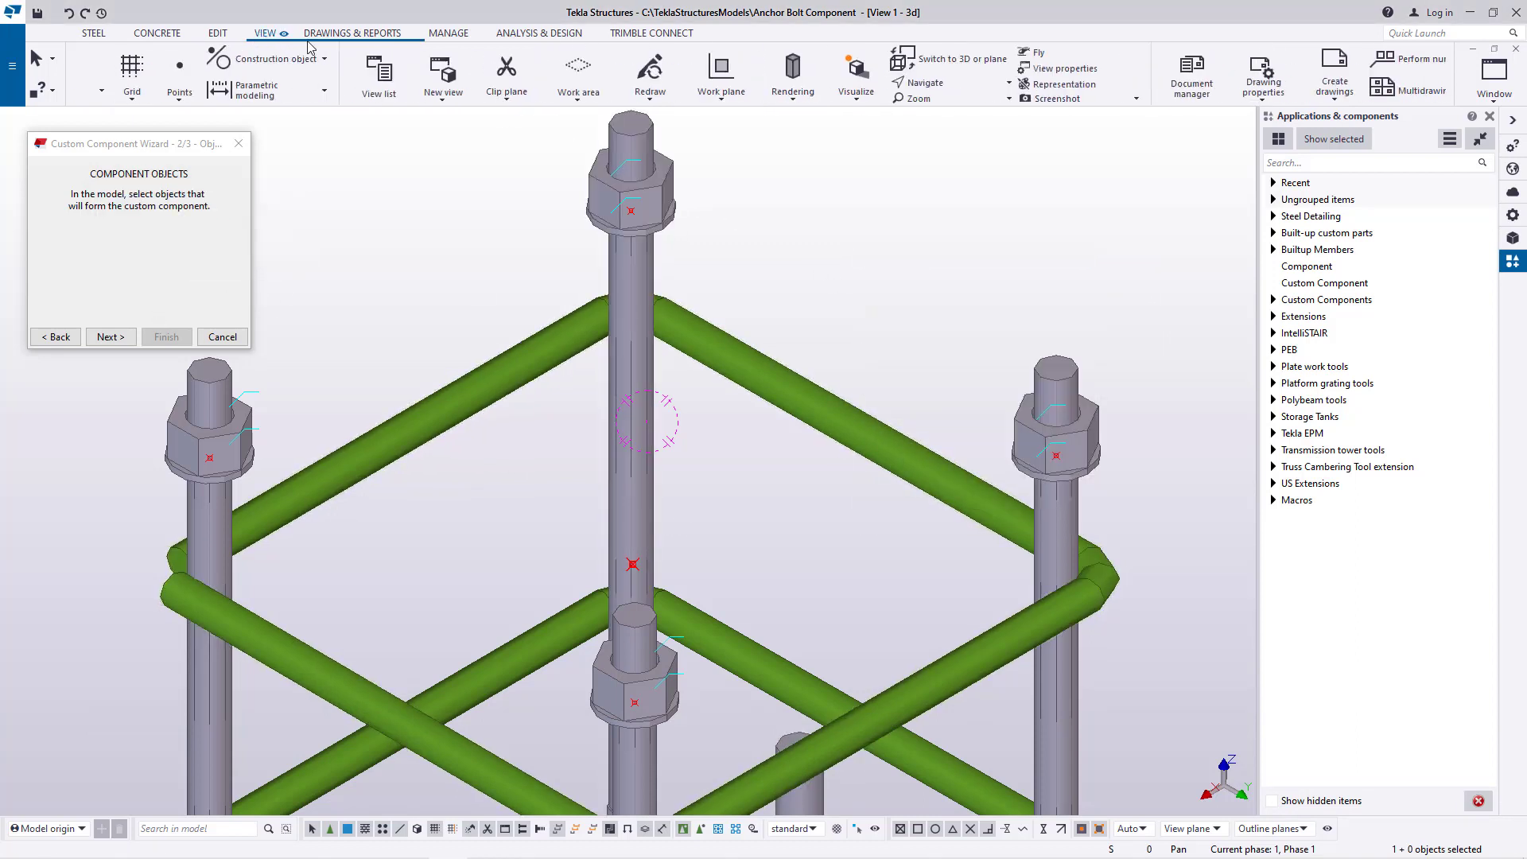
{"action": "left_click", "coordinate": [664, 82]}
{"action": "left_click", "coordinate": [674, 107]}
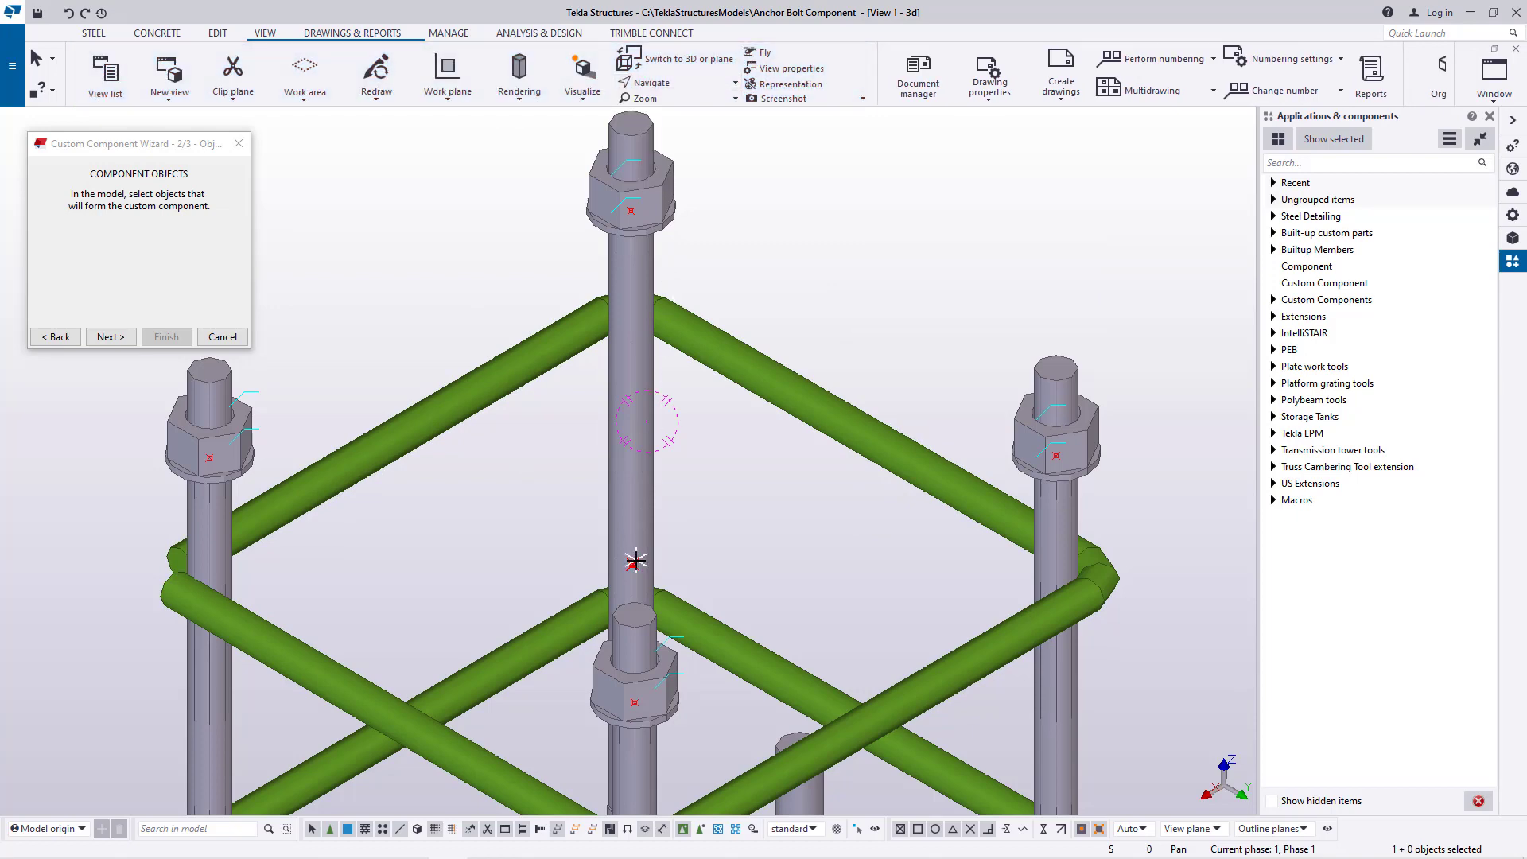
{"action": "mouse_move", "coordinate": [644, 560]}
{"action": "left_mouse_down"}
{"action": "mouse_move", "coordinate": [784, 426]}
{"action": "mouse_move", "coordinate": [795, 453]}
{"action": "mouse_move", "coordinate": [554, 563]}
{"action": "mouse_move", "coordinate": [556, 583]}
{"action": "left_mouse_up"}
{"action": "scroll", "coordinate": [633, 561], "scroll_direction": "up", "scroll_amount": 3}
{"action": "right_click", "coordinate": [645, 464]}
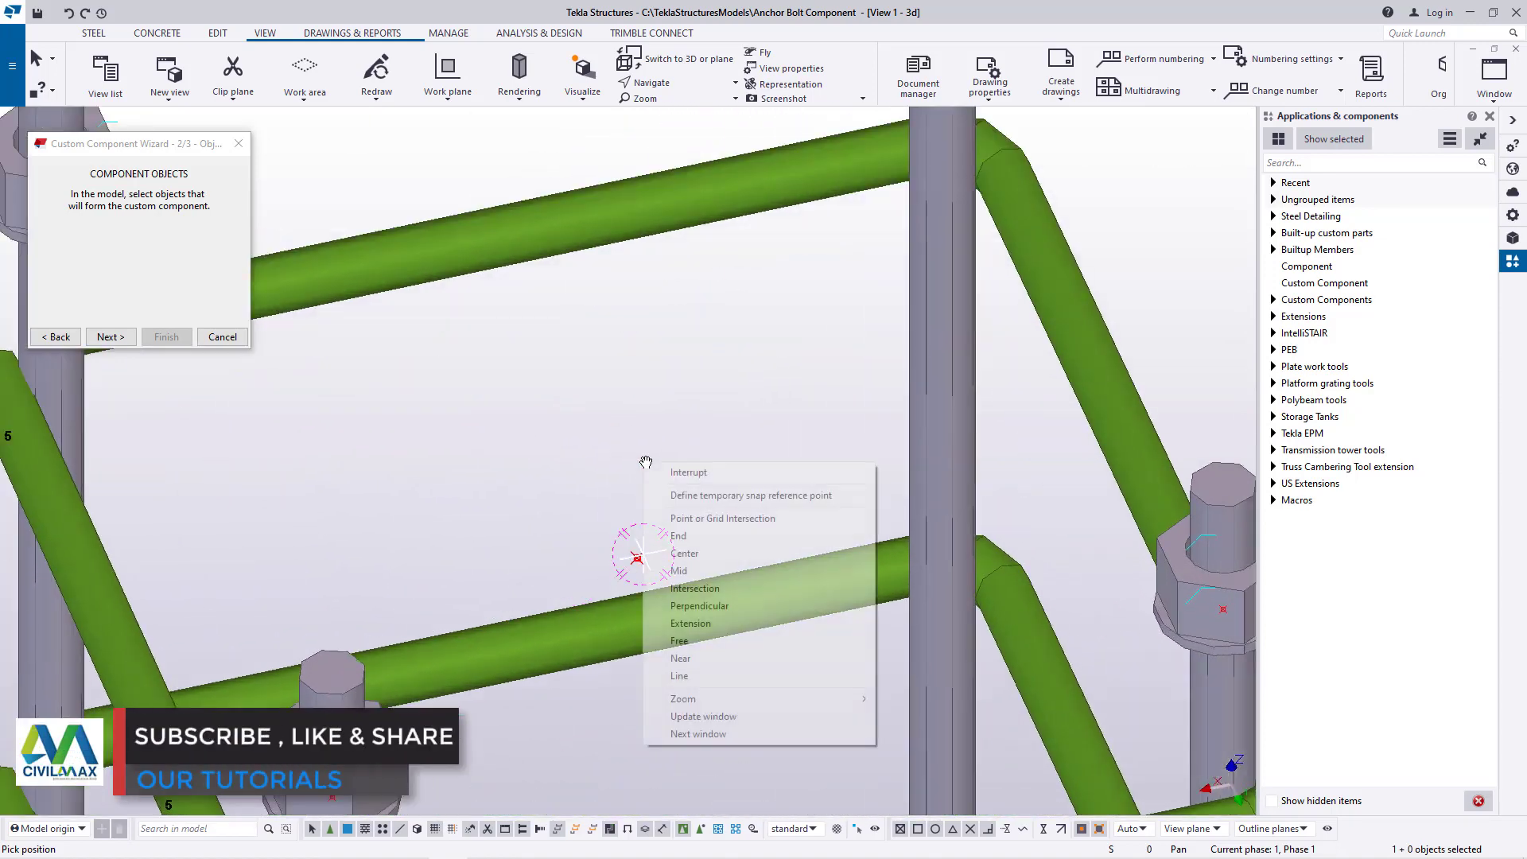
{"action": "left_click", "coordinate": [661, 473]}
{"action": "right_click", "coordinate": [638, 560]}
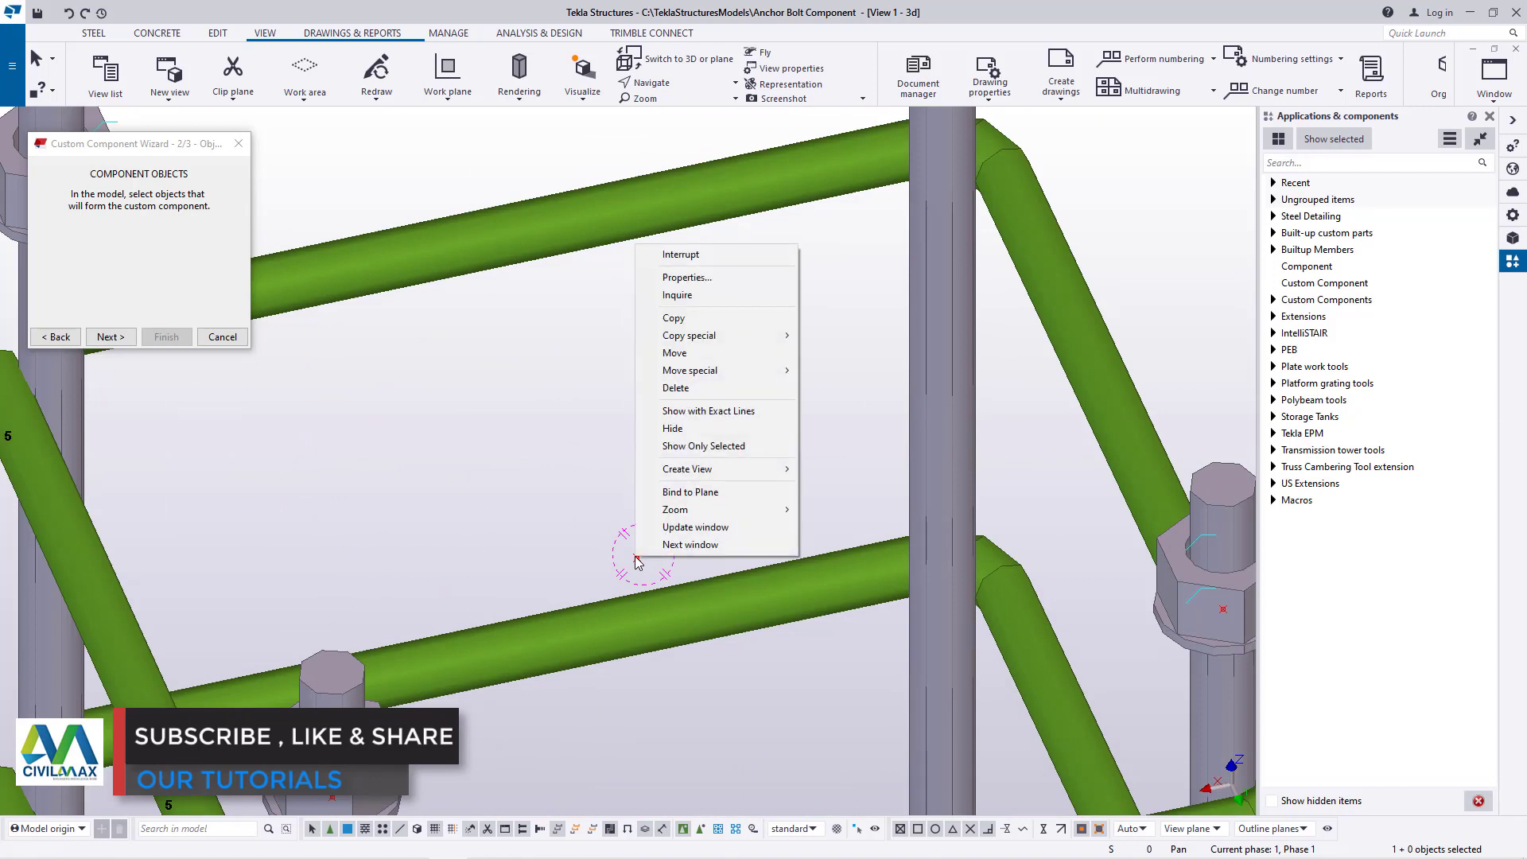
{"action": "mouse_move", "coordinate": [725, 372]}
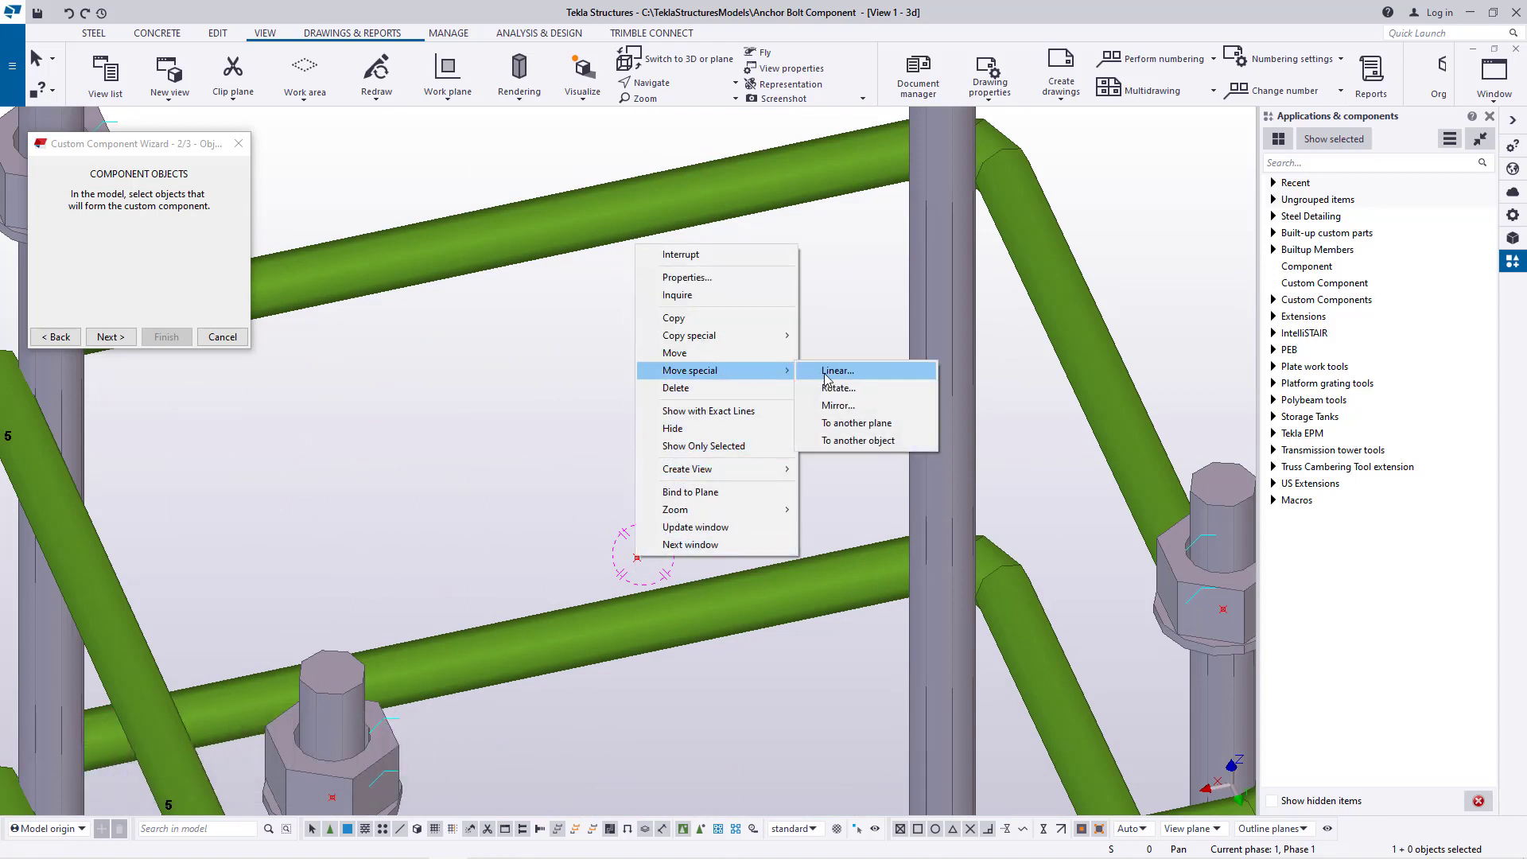
{"action": "left_click", "coordinate": [831, 371]}
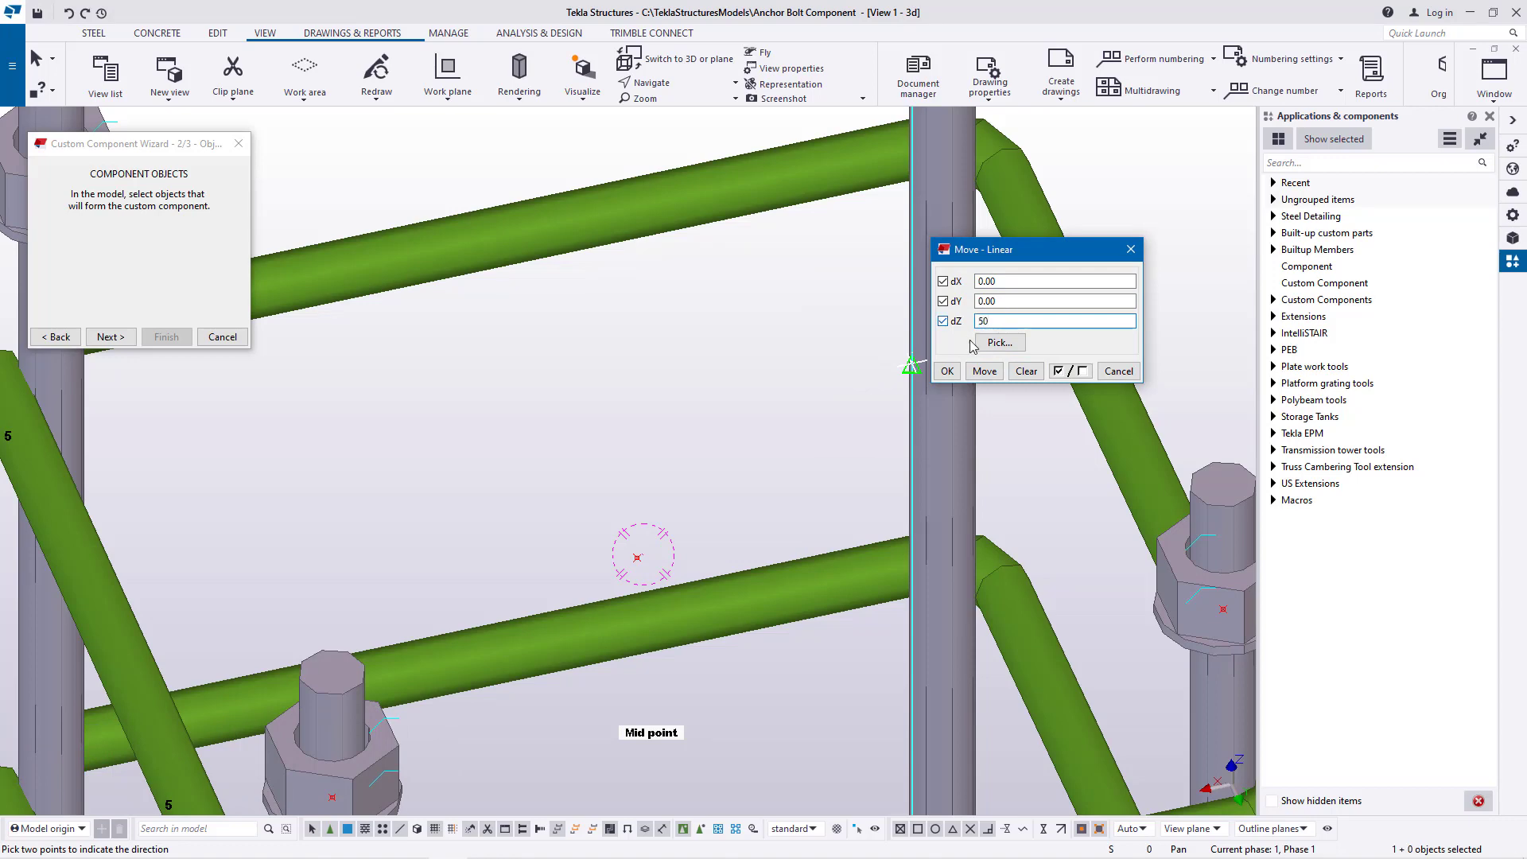
{"action": "left_click", "coordinate": [948, 370]}
{"action": "right_click", "coordinate": [719, 283]}
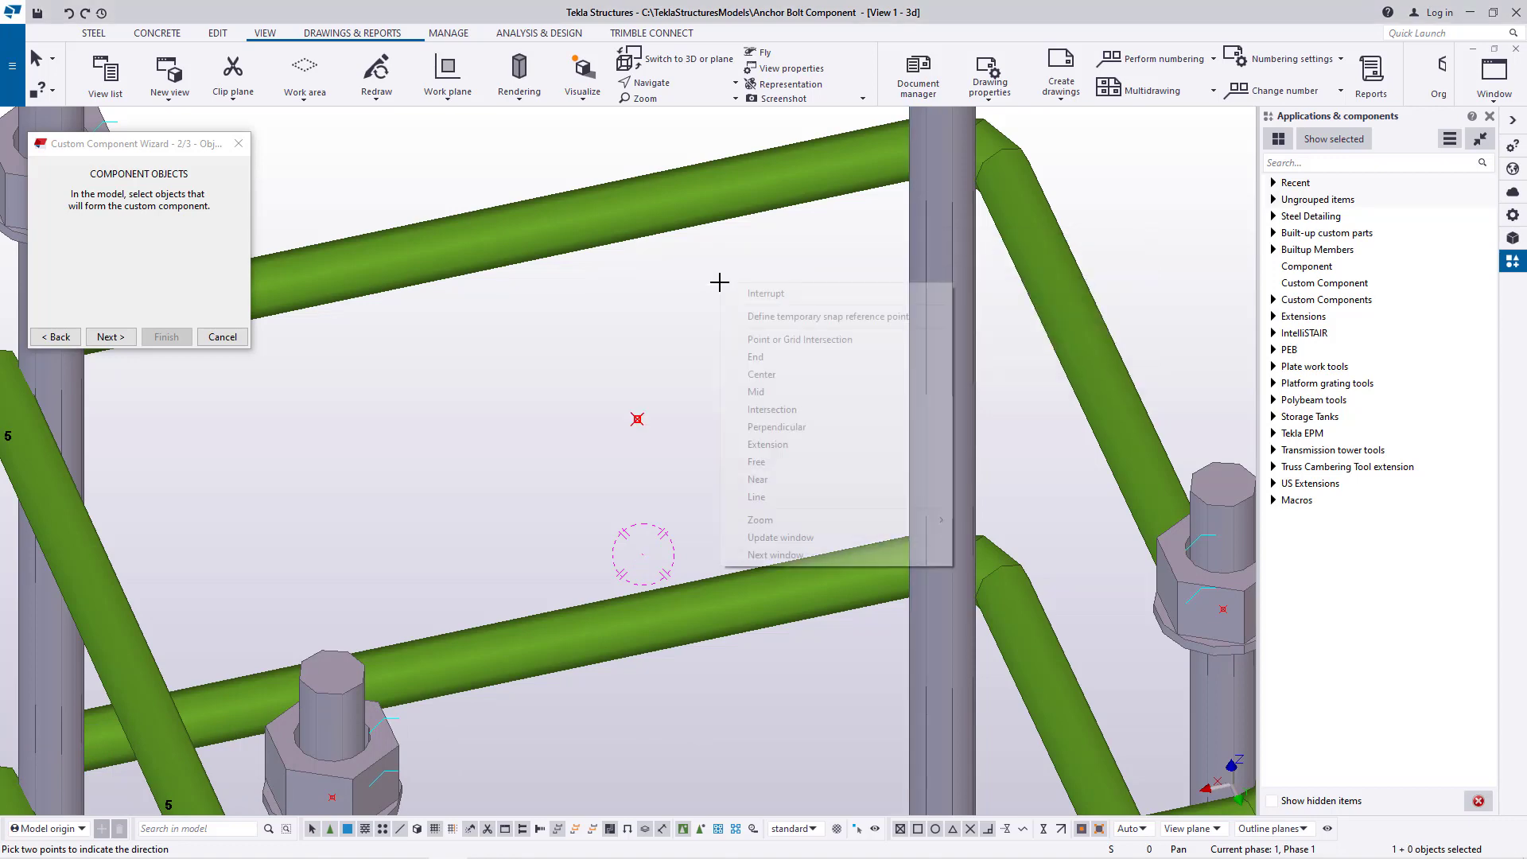
{"action": "left_click", "coordinate": [736, 289]}
Inspect from several angles how high the central point sits relative to the rod tops and the upper frame
{"action": "left_click", "coordinate": [676, 83]}
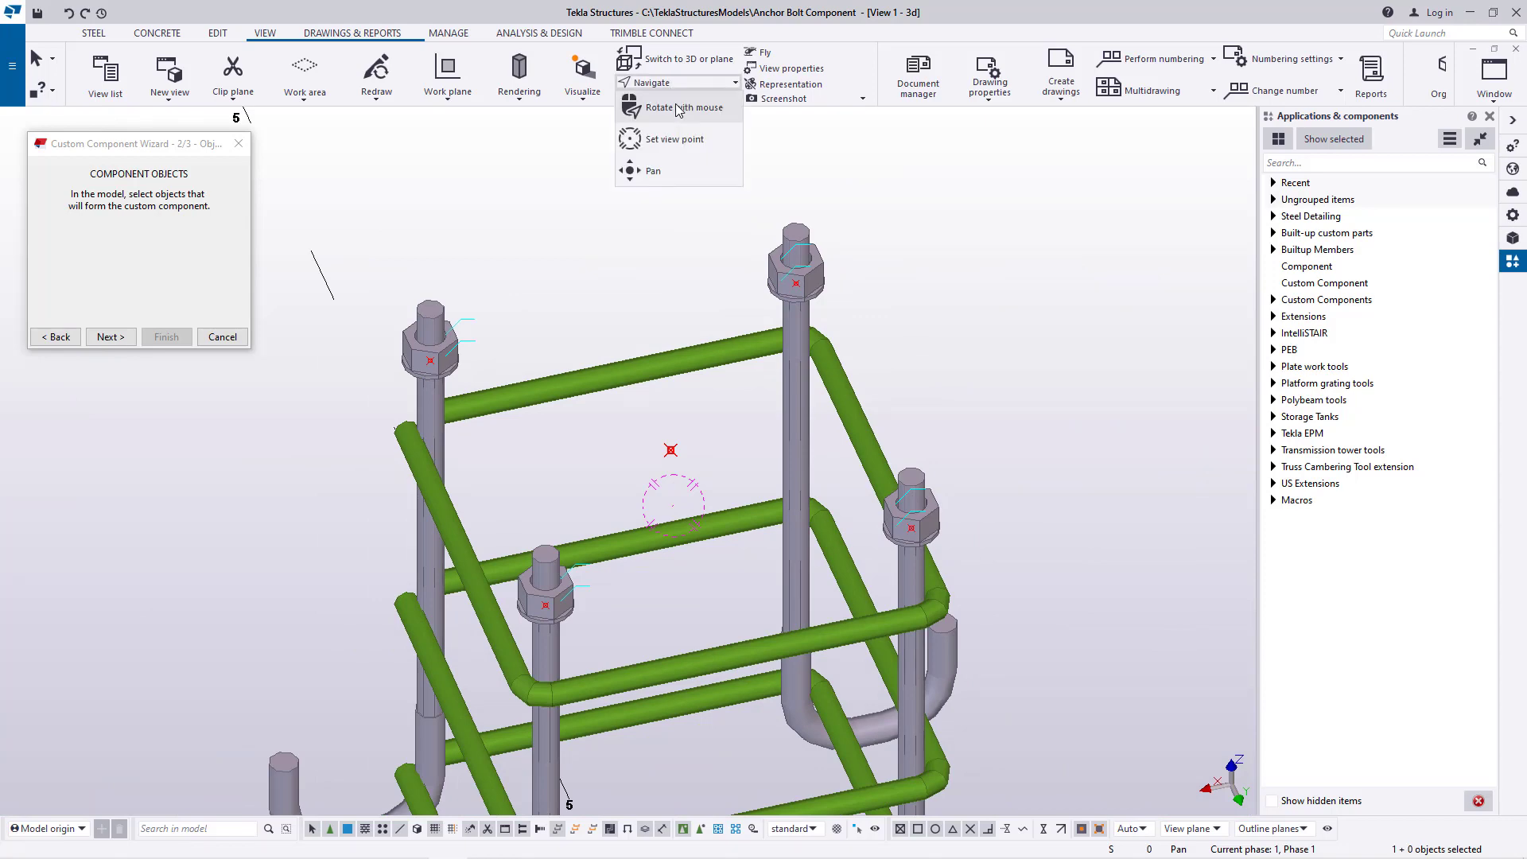
{"action": "left_click", "coordinate": [679, 109]}
{"action": "left_click_drag", "start_coordinate": [772, 454], "coordinate": [709, 548]}
{"action": "scroll", "coordinate": [620, 657], "scroll_direction": "down", "scroll_amount": 3}
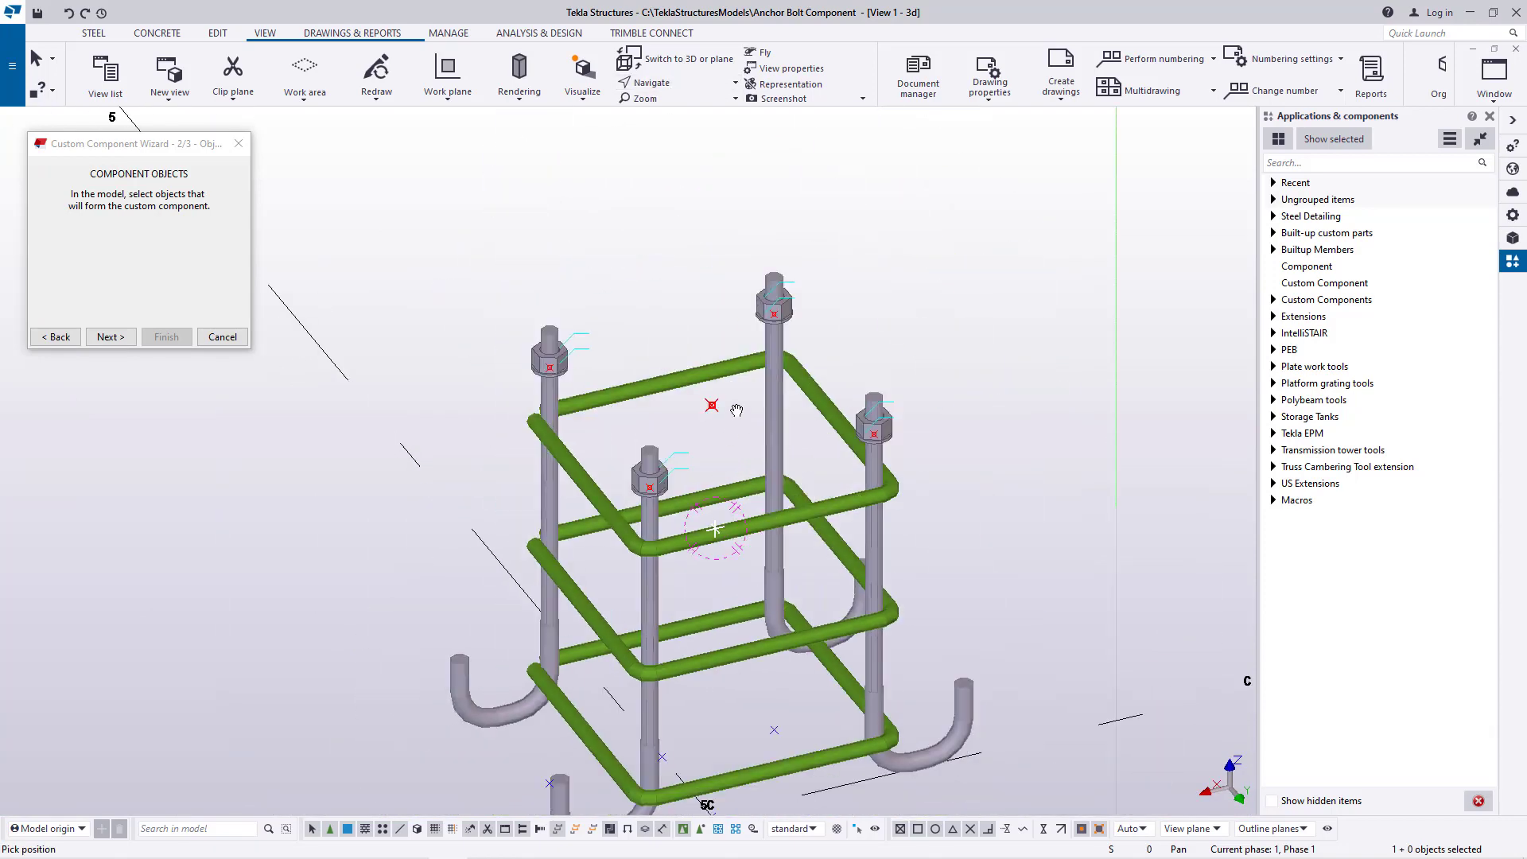
{"action": "scroll", "coordinate": [749, 380], "scroll_direction": "up", "scroll_amount": 8}
{"action": "left_click", "coordinate": [672, 84]}
{"action": "left_click", "coordinate": [672, 106]}
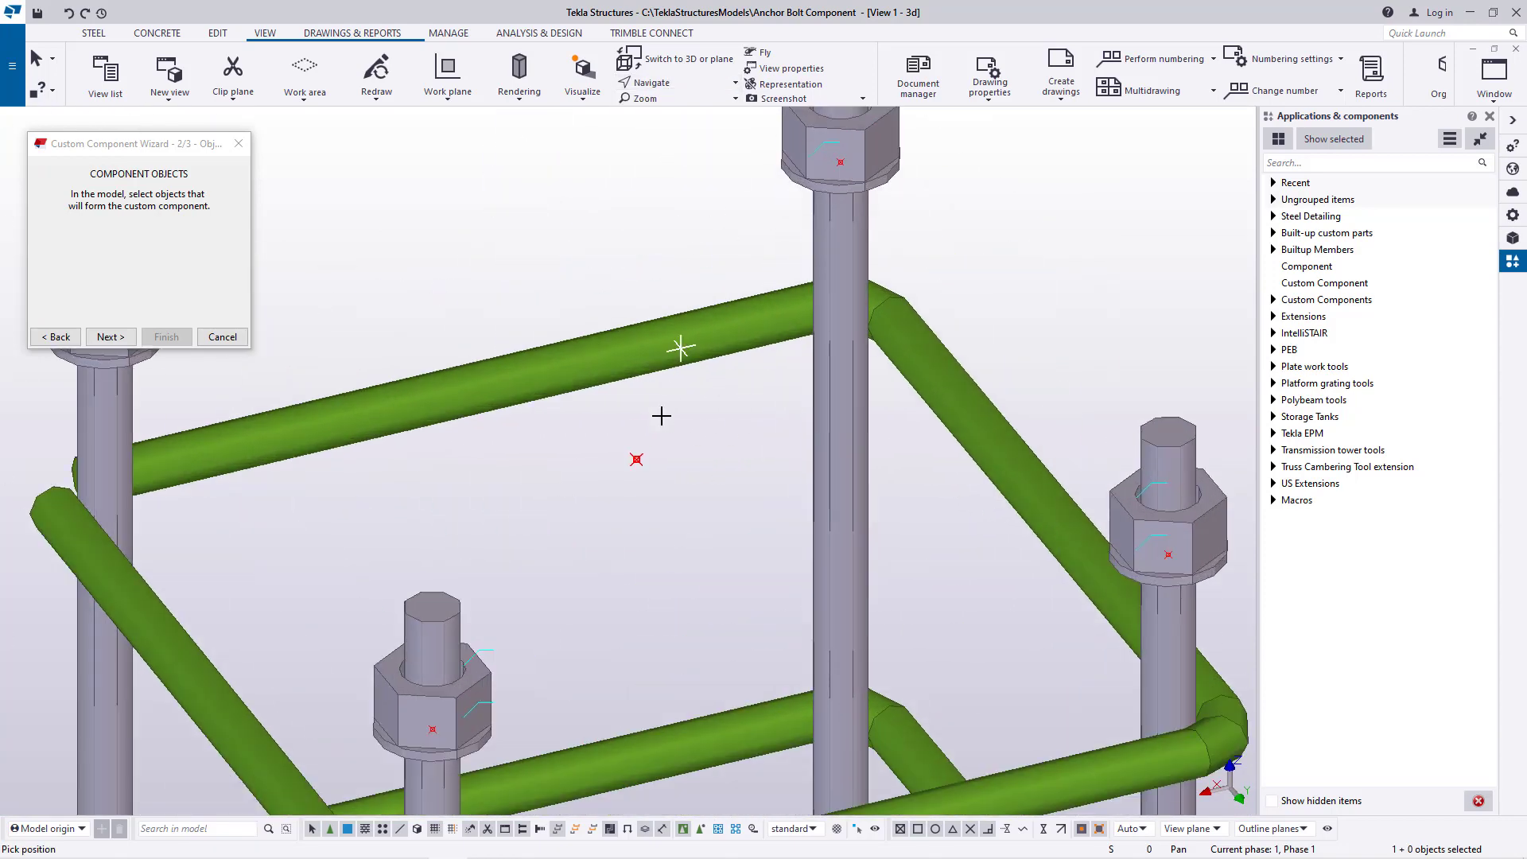
{"action": "left_click_drag", "start_coordinate": [644, 465], "coordinate": [706, 436]}
{"action": "scroll", "coordinate": [704, 438], "scroll_direction": "down", "scroll_amount": 7}
{"action": "scroll", "coordinate": [703, 442], "scroll_direction": "up", "scroll_amount": 6}
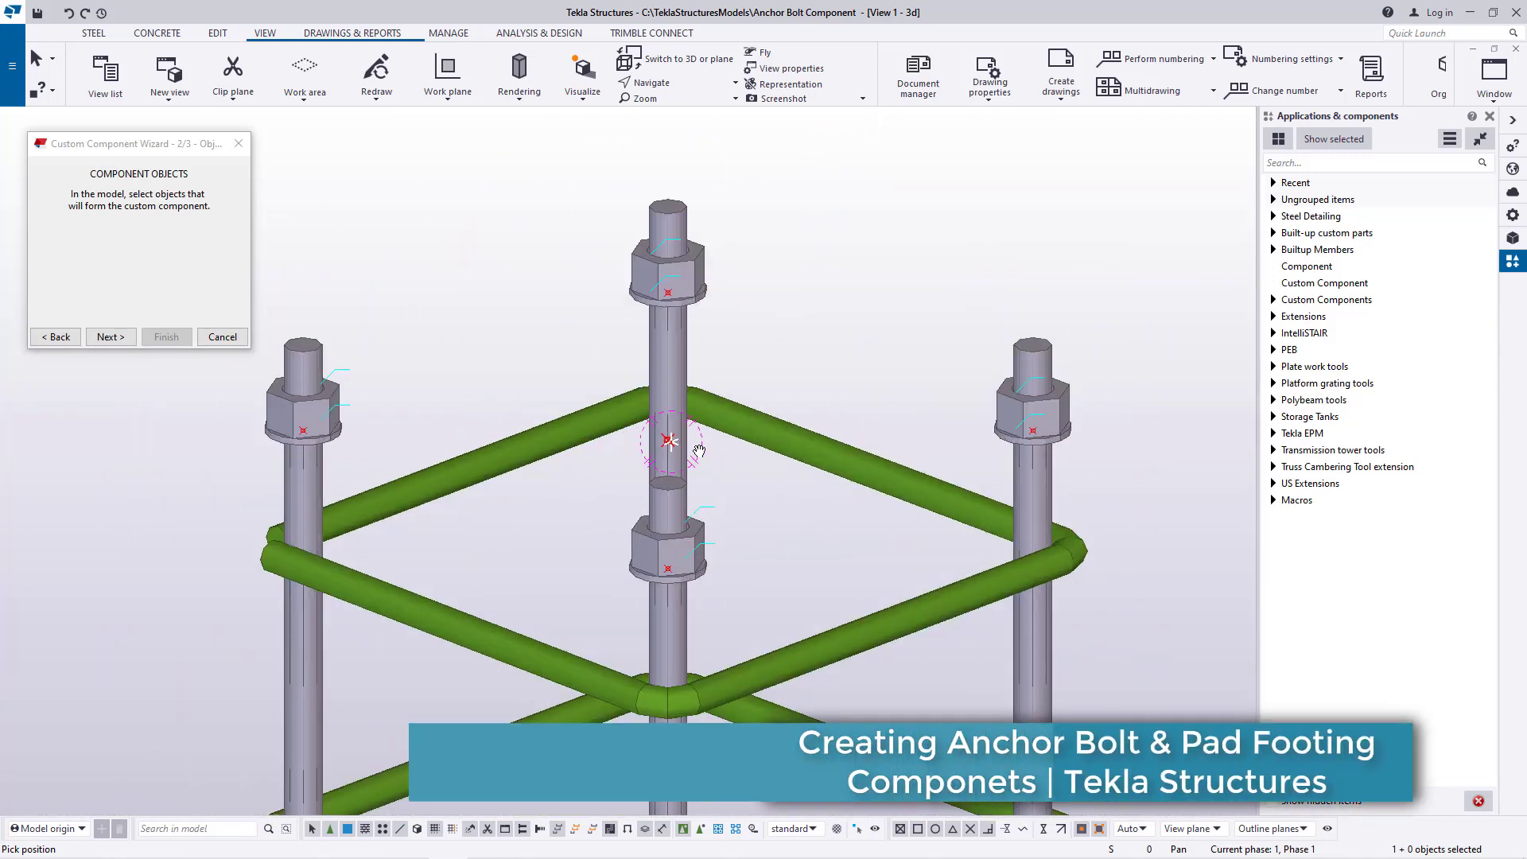
{"action": "right_click", "coordinate": [863, 260]}
{"action": "left_click", "coordinate": [890, 269]}
{"action": "scroll", "coordinate": [703, 430], "scroll_direction": "down", "scroll_amount": 5}
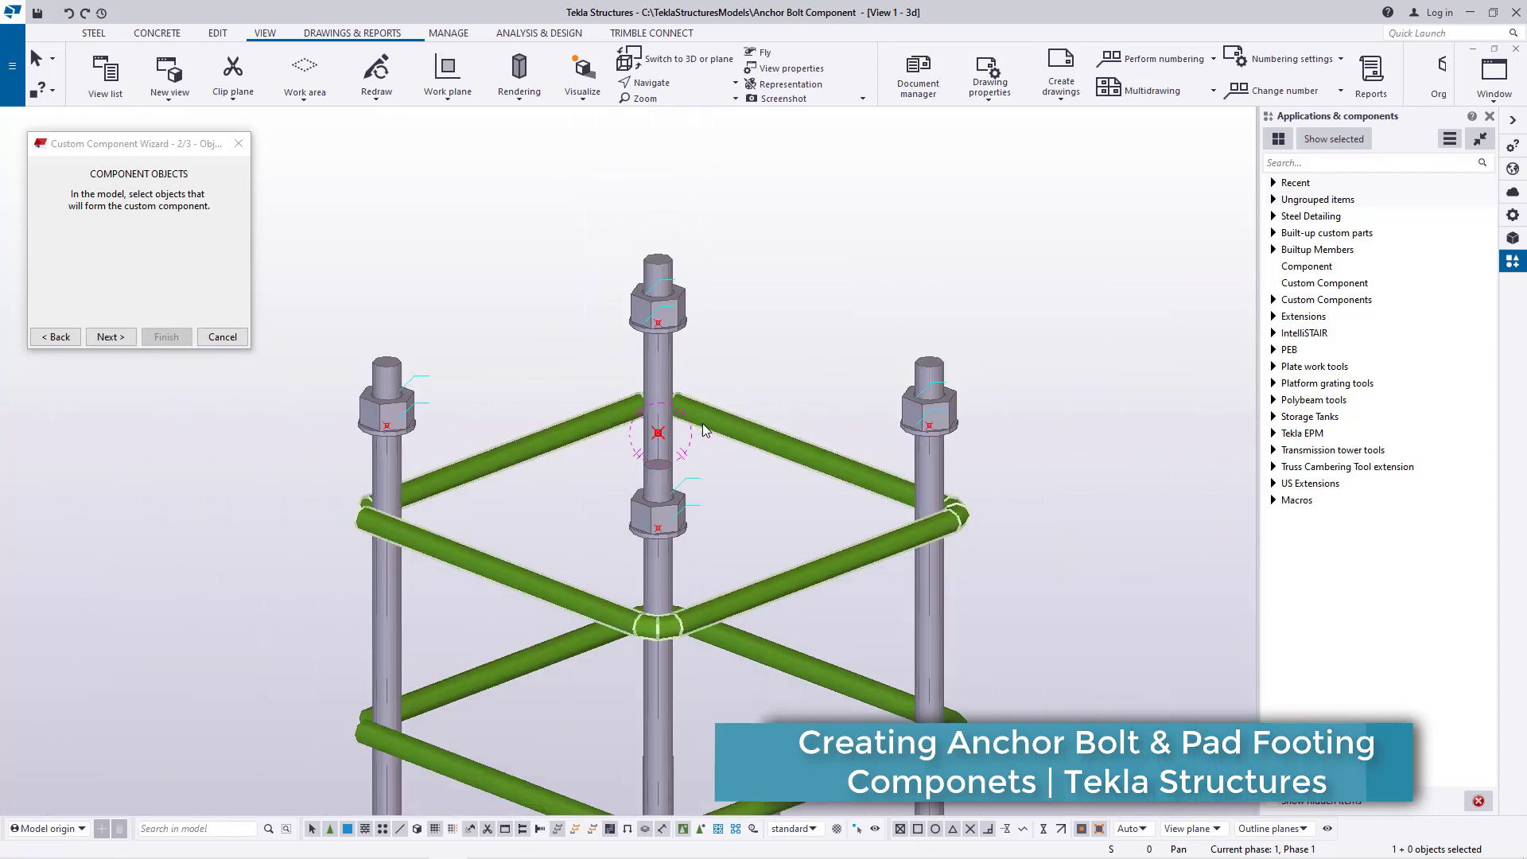
{"action": "scroll", "coordinate": [676, 453], "scroll_direction": "up", "scroll_amount": 4}
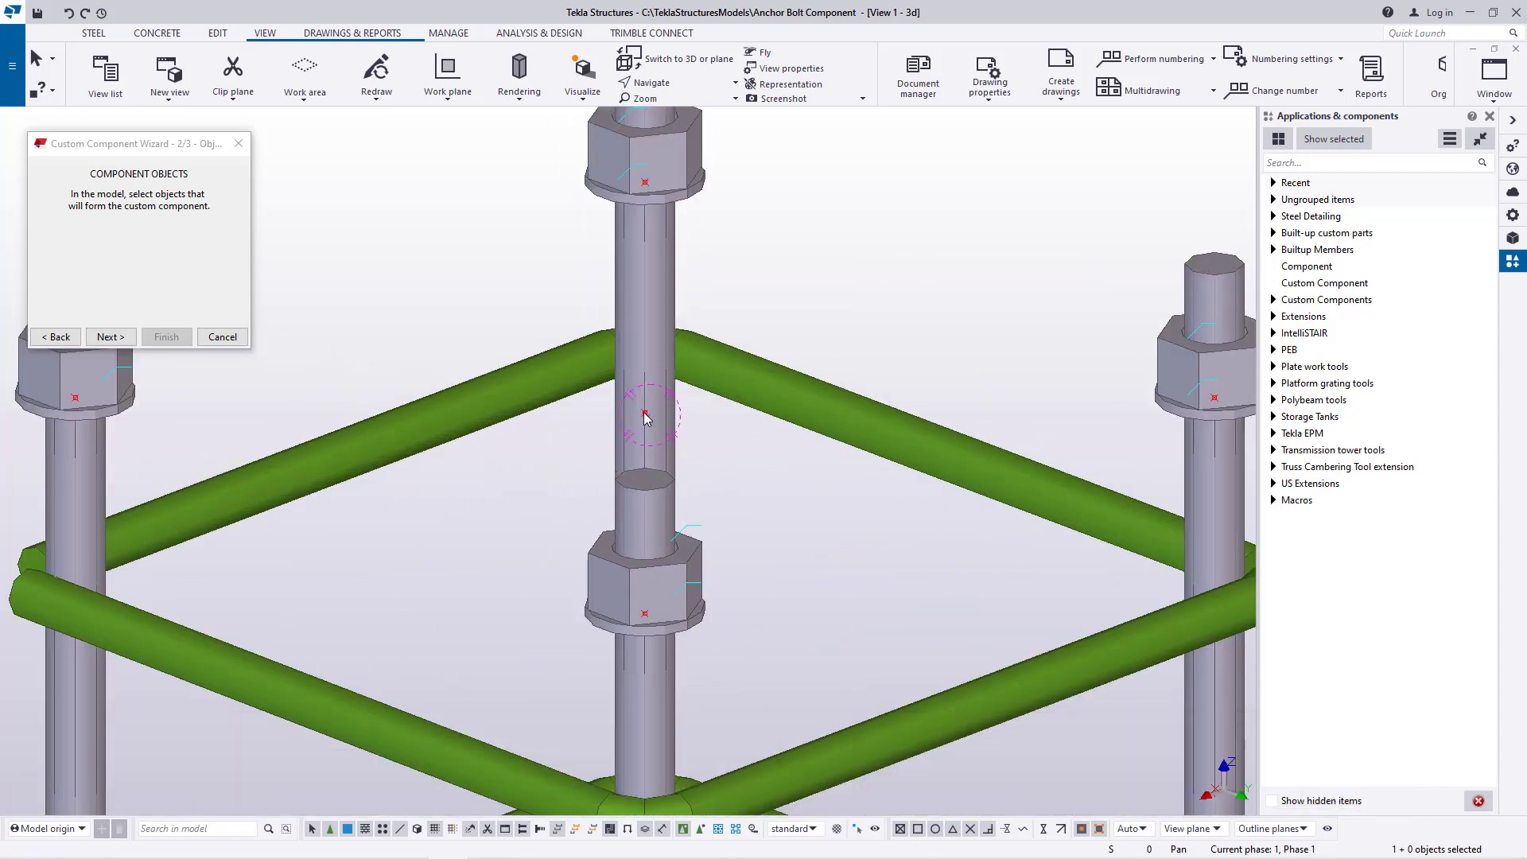
Move the central point between the anchor rods linearly by -20.00 along Z and end the move
{"action": "right_click", "coordinate": [645, 419]}
{"action": "mouse_move", "coordinate": [710, 544]}
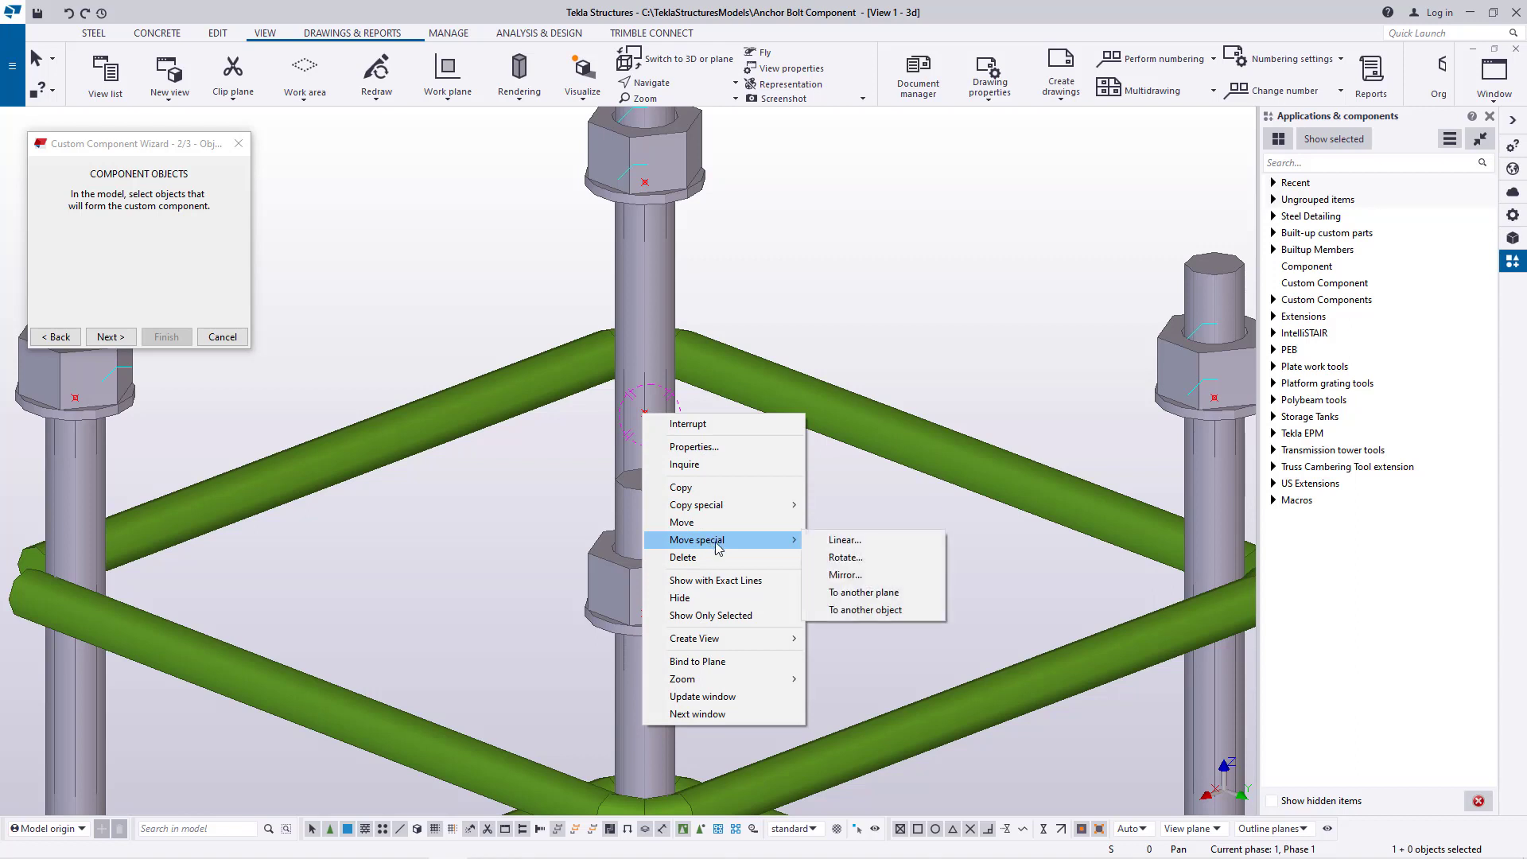
{"action": "left_click", "coordinate": [855, 541]}
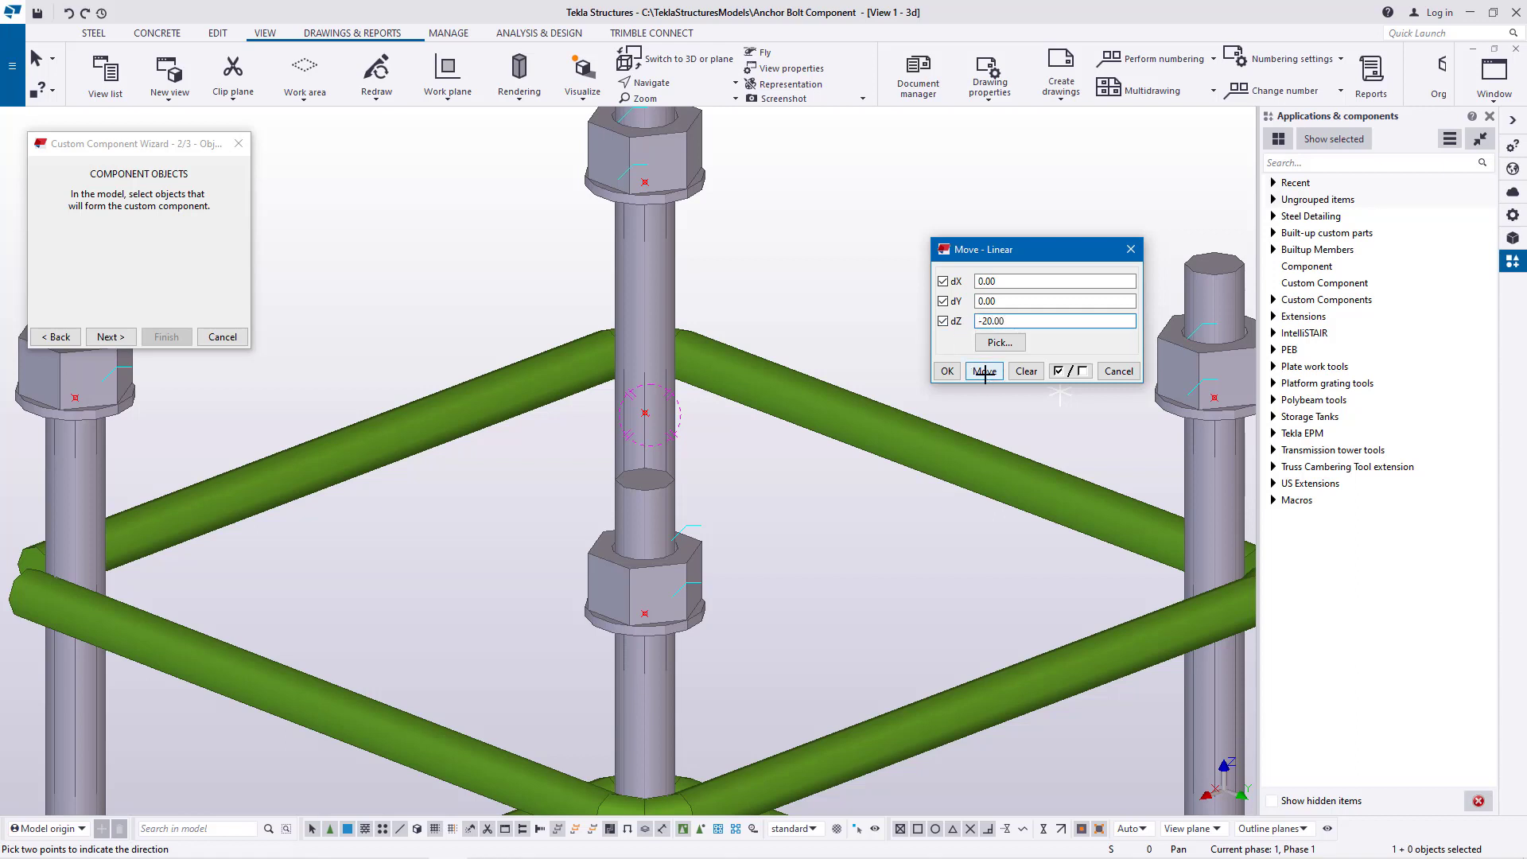
{"action": "right_click", "coordinate": [889, 250]}
{"action": "left_click", "coordinate": [921, 256]}
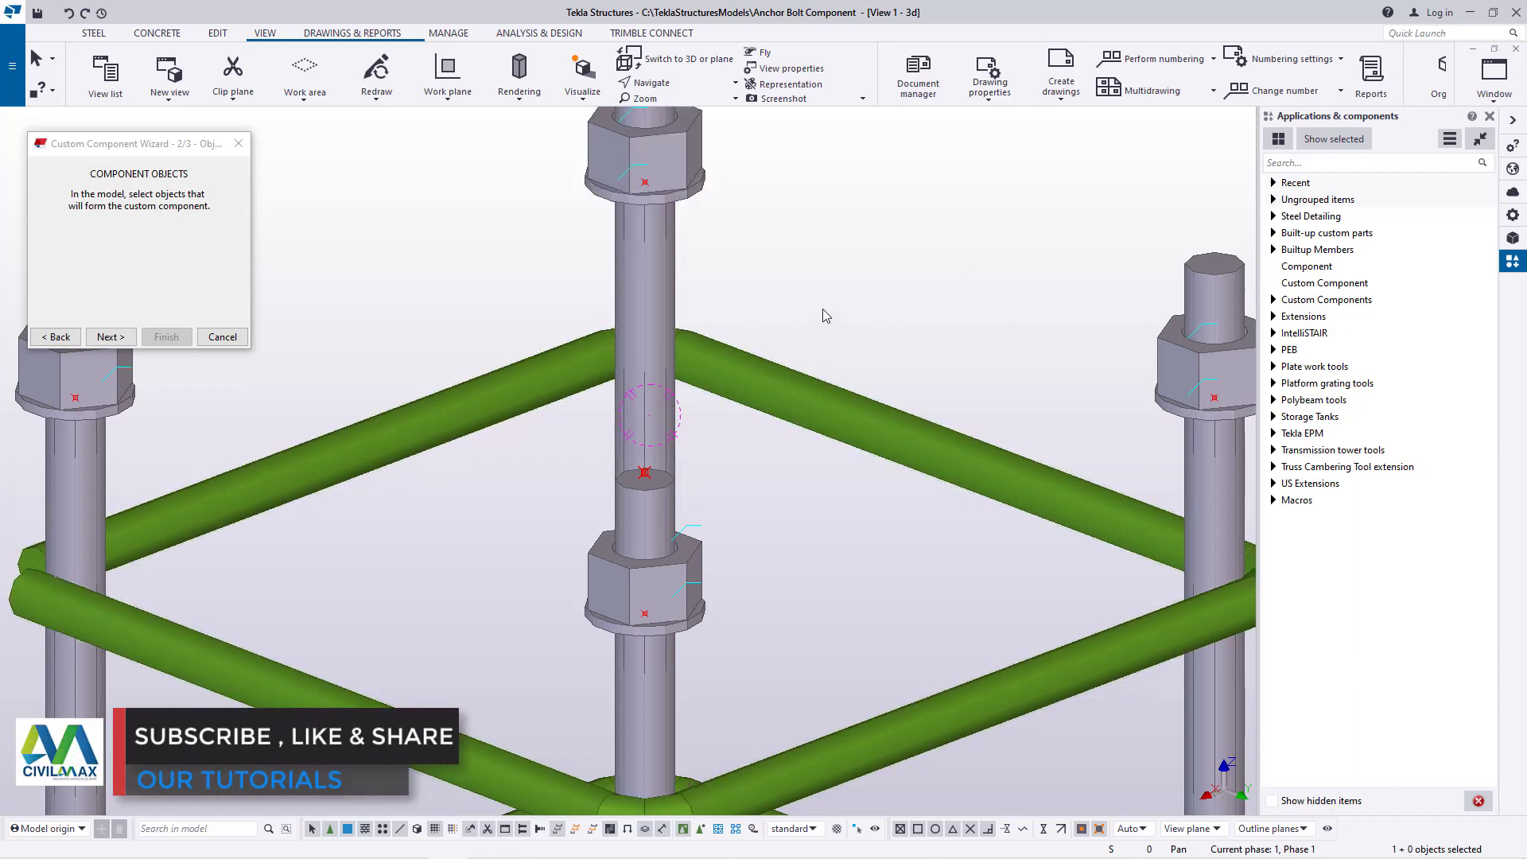
Set the central point between the anchor rods as the custom part's position and finish creating the component
{"action": "left_click", "coordinate": [109, 337]}
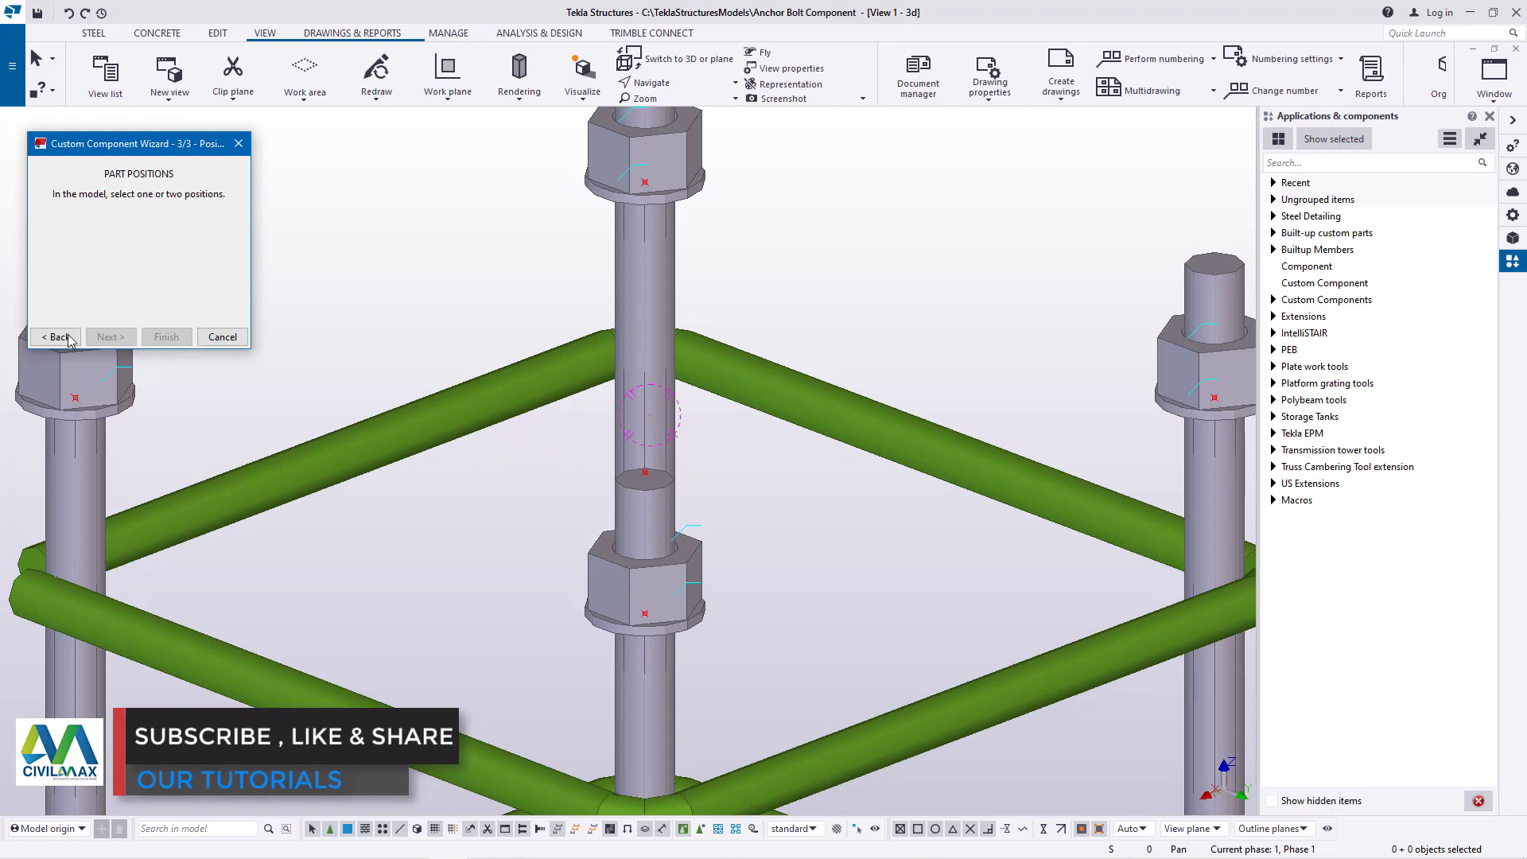
{"action": "scroll", "coordinate": [656, 480], "scroll_direction": "up", "scroll_amount": 1}
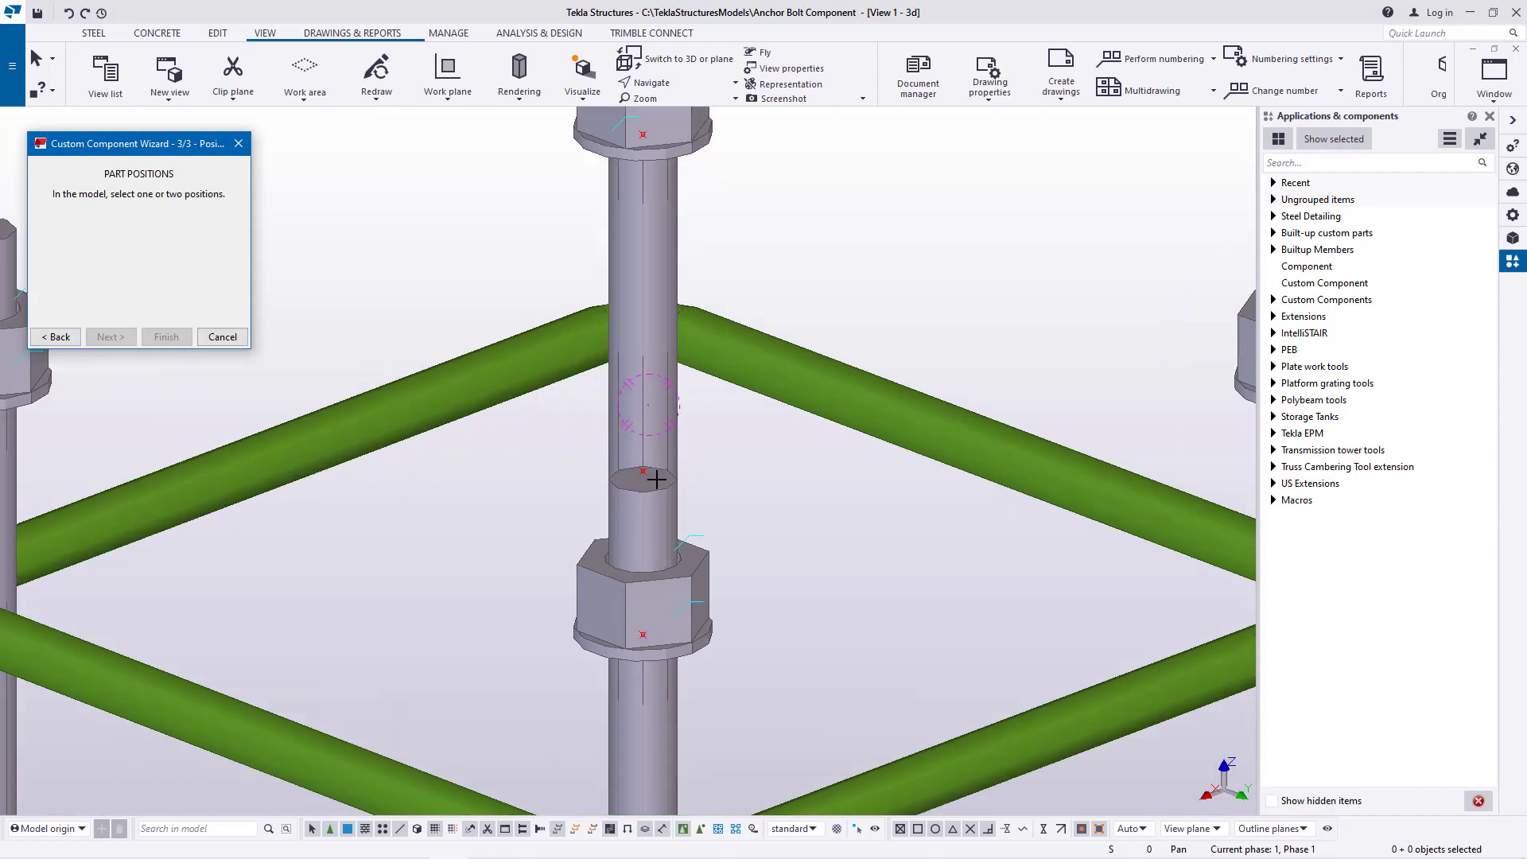
{"action": "scroll", "coordinate": [656, 480], "scroll_direction": "up", "scroll_amount": 1}
{"action": "scroll", "coordinate": [667, 462], "scroll_direction": "down", "scroll_amount": 4}
{"action": "scroll", "coordinate": [692, 440], "scroll_direction": "up", "scroll_amount": 1}
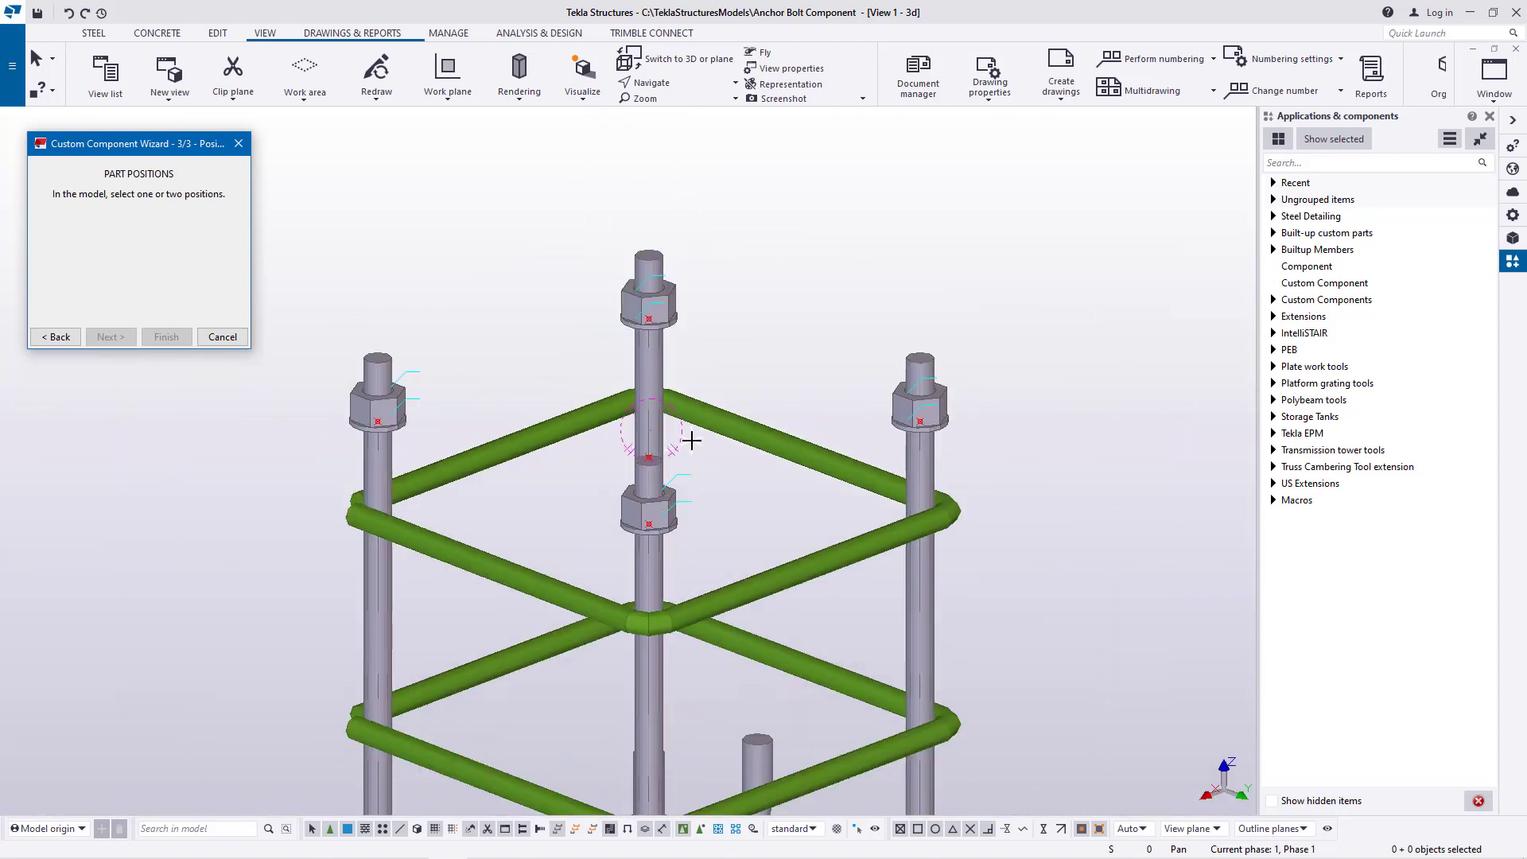
{"action": "scroll", "coordinate": [660, 501], "scroll_direction": "up", "scroll_amount": 3}
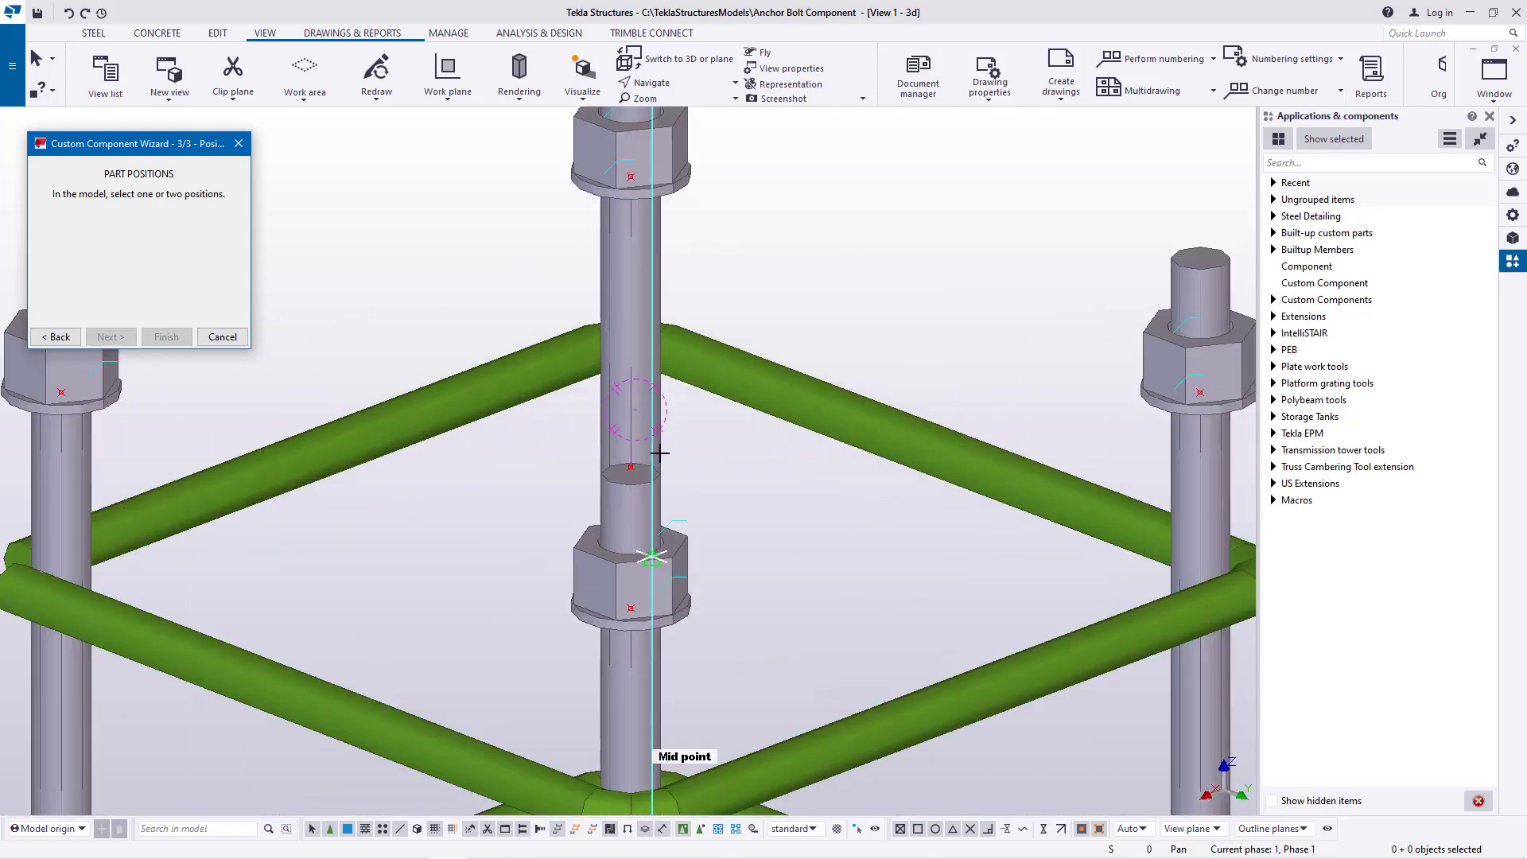
{"action": "scroll", "coordinate": [632, 517], "scroll_direction": "up", "scroll_amount": 2}
{"action": "left_click", "coordinate": [616, 472]}
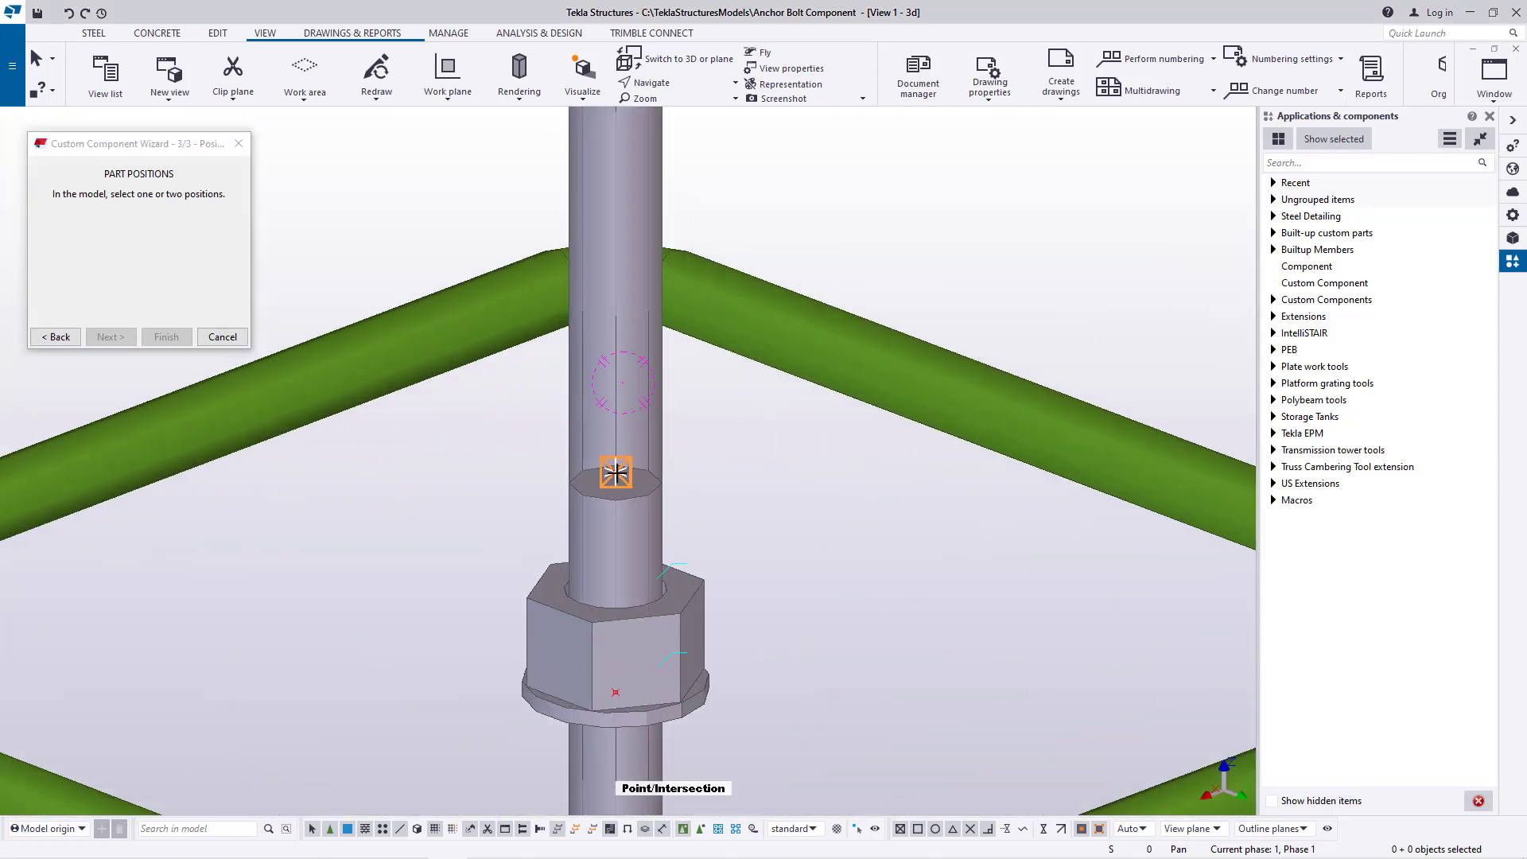
{"action": "scroll", "coordinate": [628, 461], "scroll_direction": "down", "scroll_amount": 3}
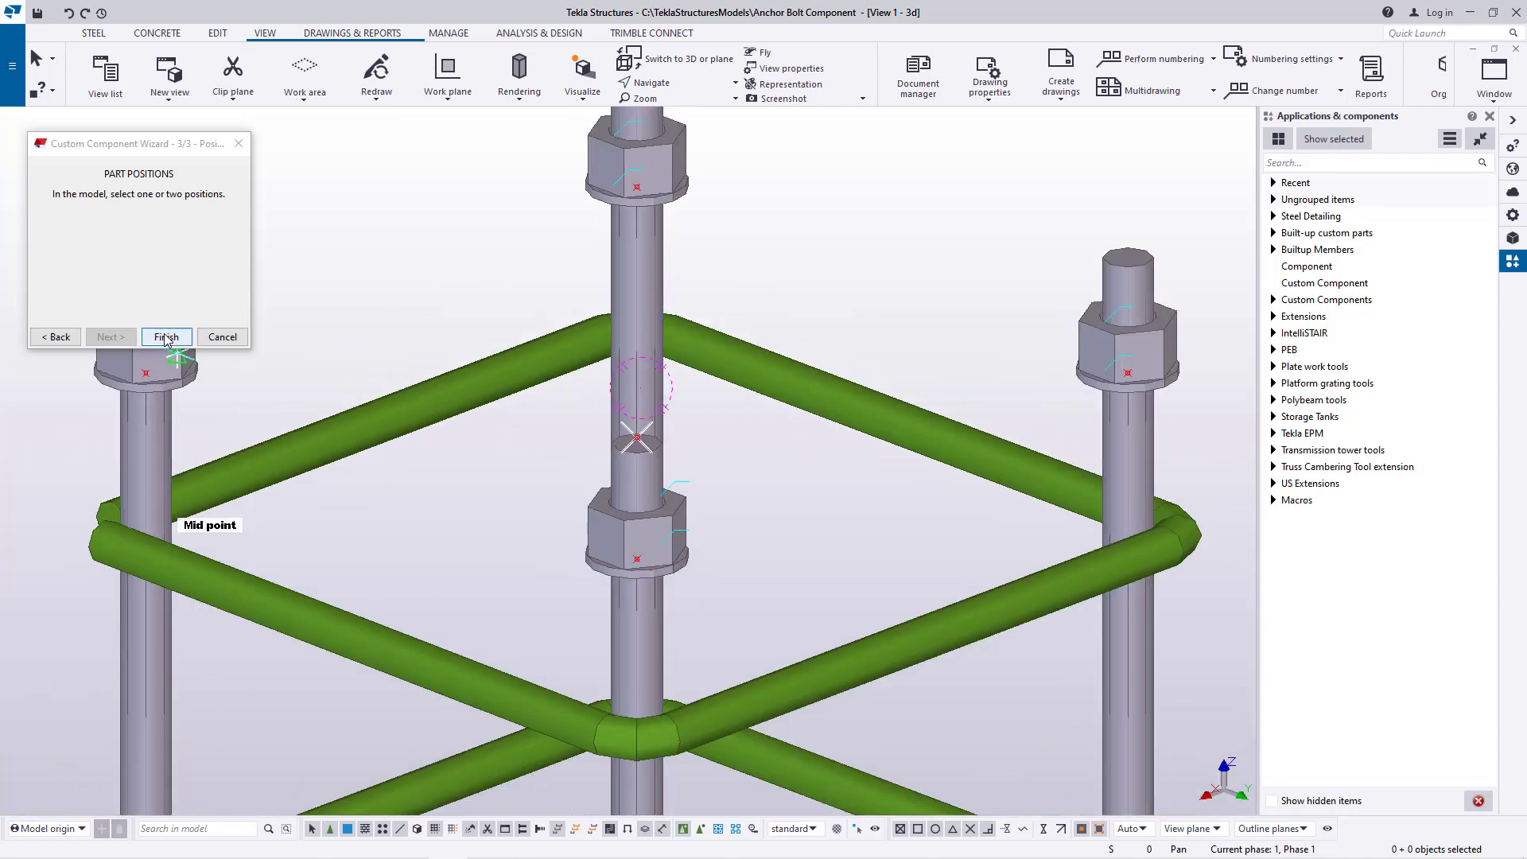
{"action": "left_click", "coordinate": [167, 338]}
{"action": "scroll", "coordinate": [506, 396], "scroll_direction": "down", "scroll_amount": 2}
{"action": "scroll", "coordinate": [506, 395], "scroll_direction": "down", "scroll_amount": 2}
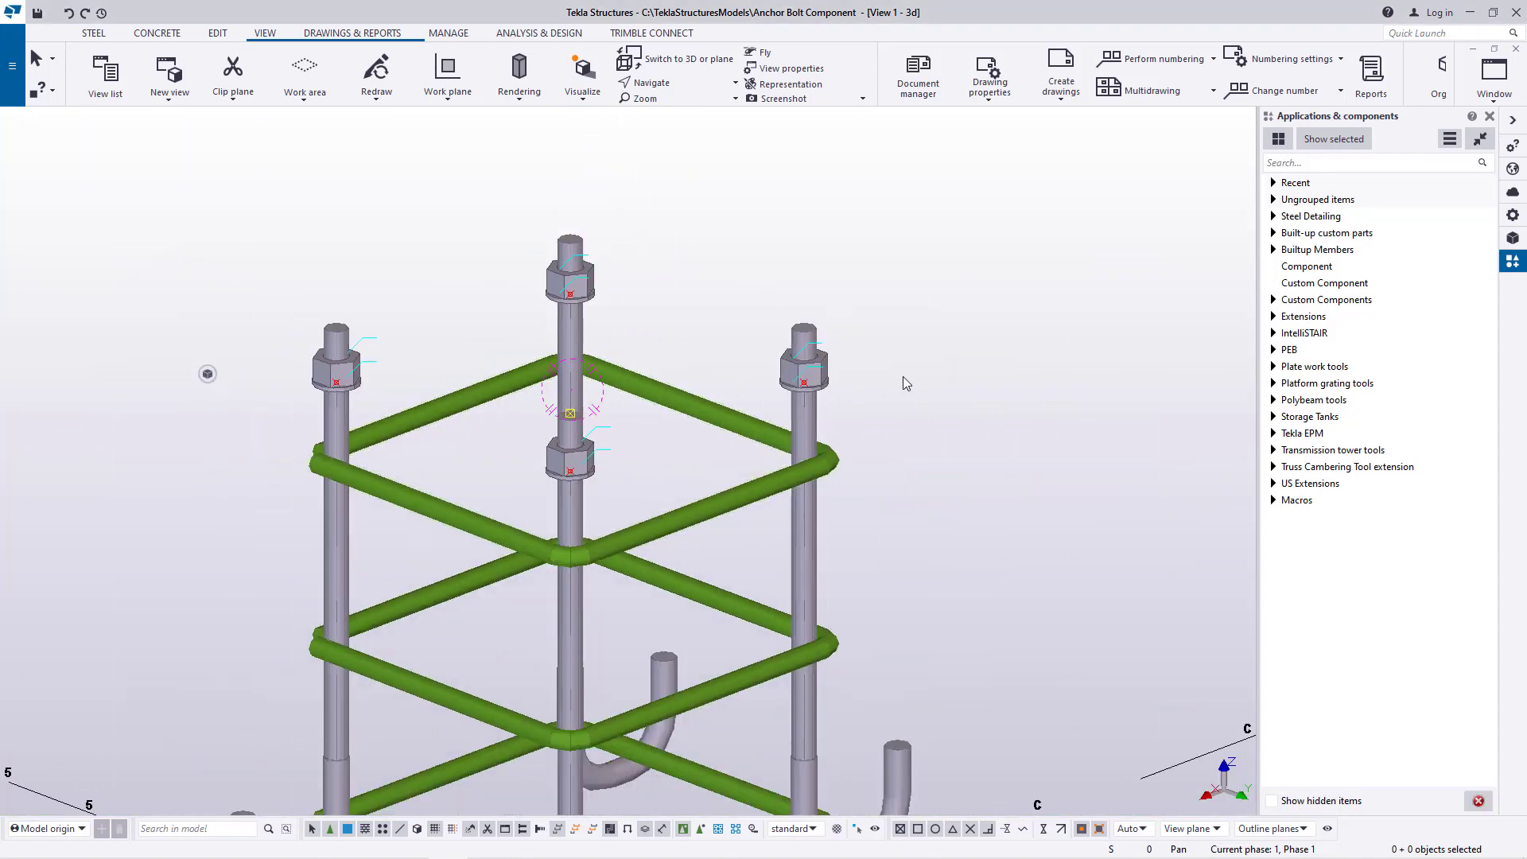
Show the ungrouped items in the component catalog and select the anchor bolt assembly in the model
{"action": "left_click", "coordinate": [1274, 200]}
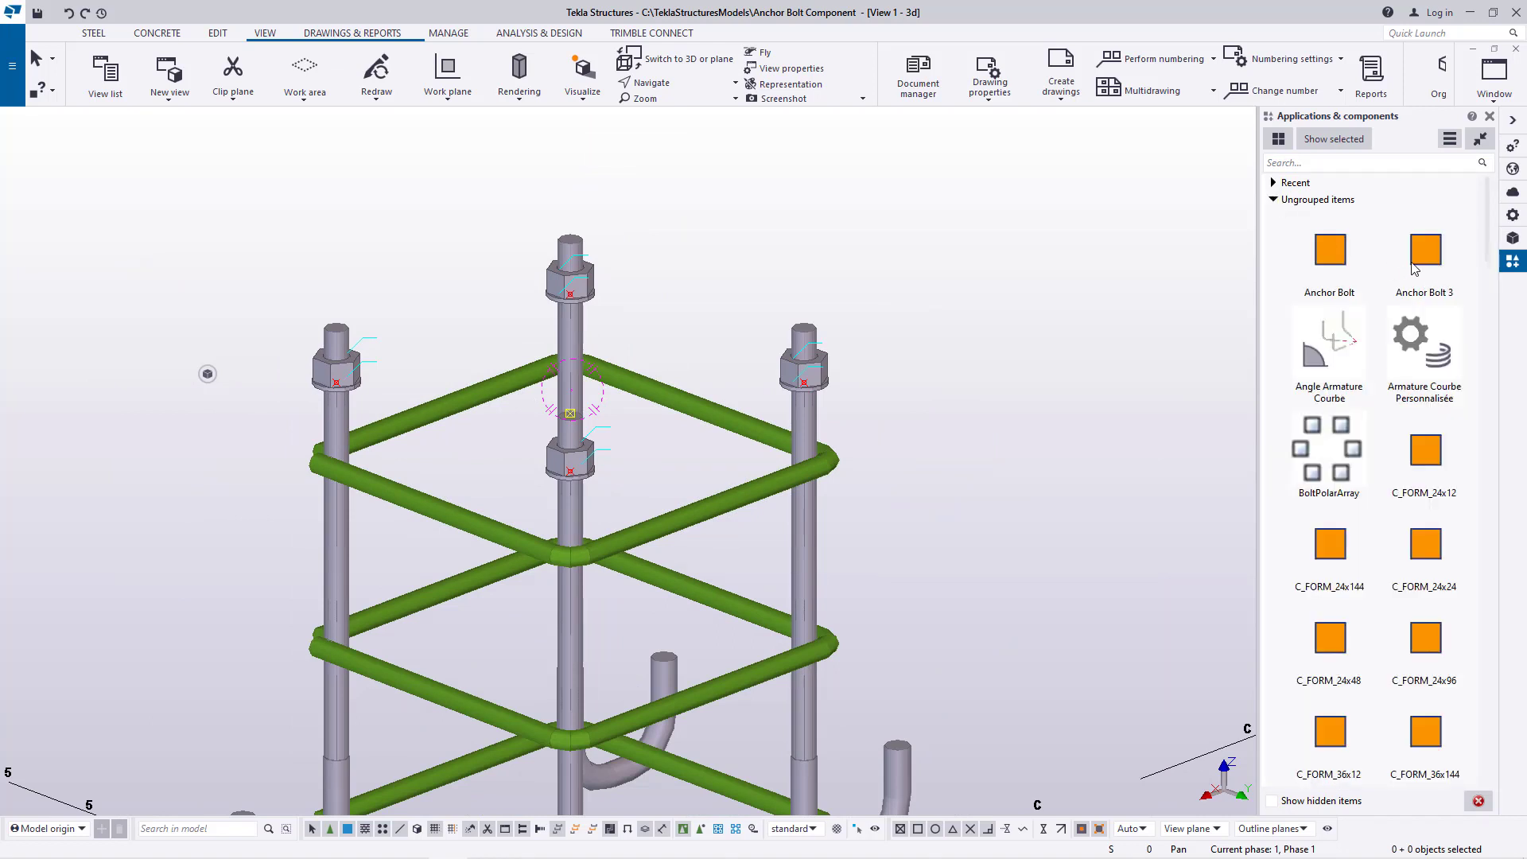
{"action": "right_click", "coordinate": [941, 230]}
{"action": "left_click", "coordinate": [955, 226]}
{"action": "scroll", "coordinate": [730, 355], "scroll_direction": "down", "scroll_amount": 3}
{"action": "left_click", "coordinate": [766, 400]}
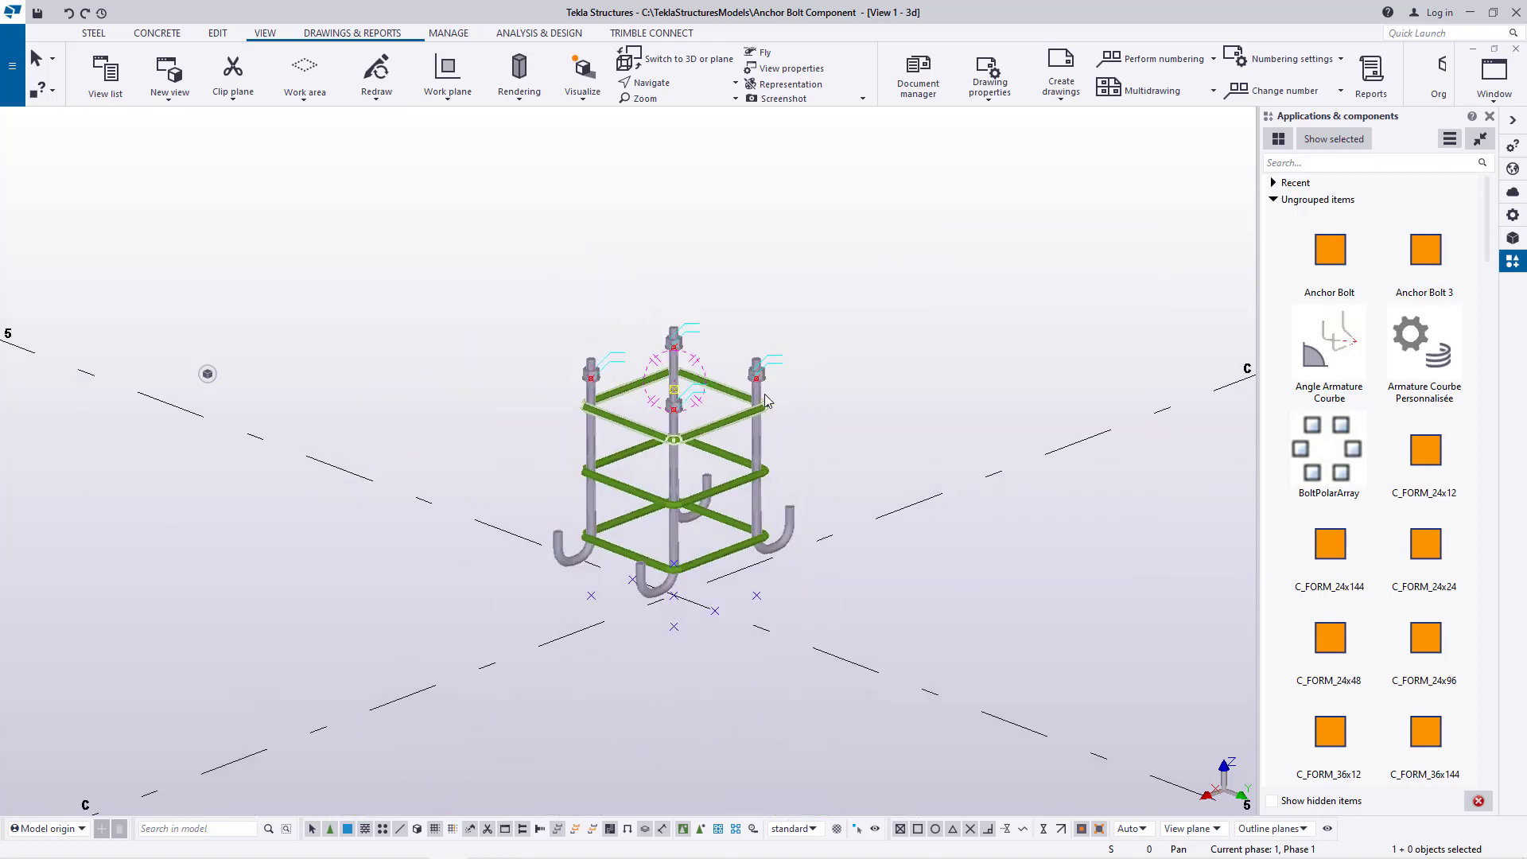
{"action": "left_click", "coordinate": [1426, 261]}
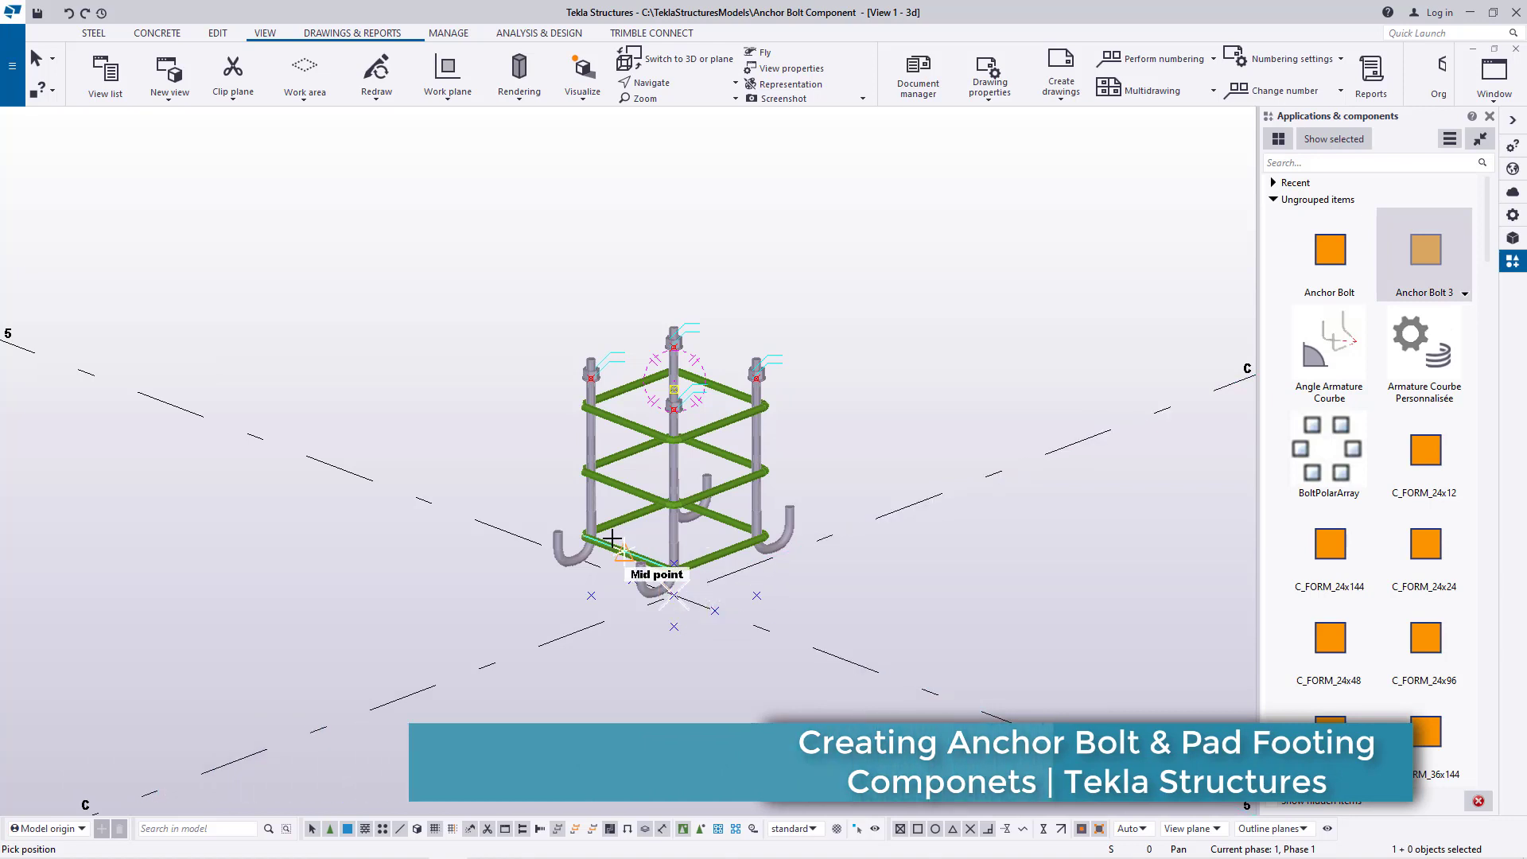
{"action": "right_click", "coordinate": [913, 274]}
{"action": "left_click", "coordinate": [965, 281]}
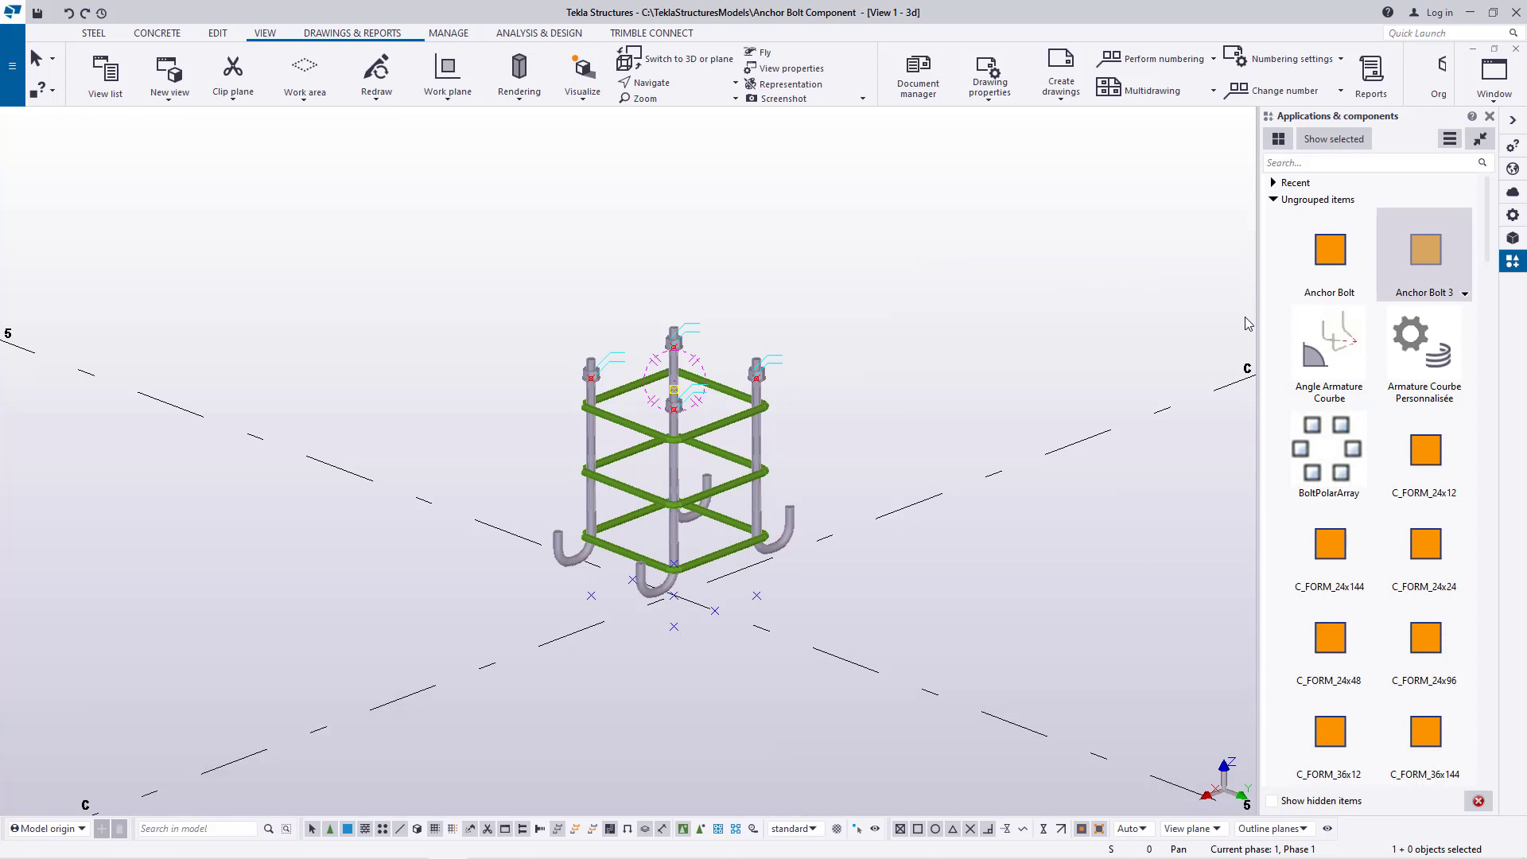
Delete the Anchor Bolt 3 custom component permanently from the catalog
{"action": "right_click", "coordinate": [1432, 261]}
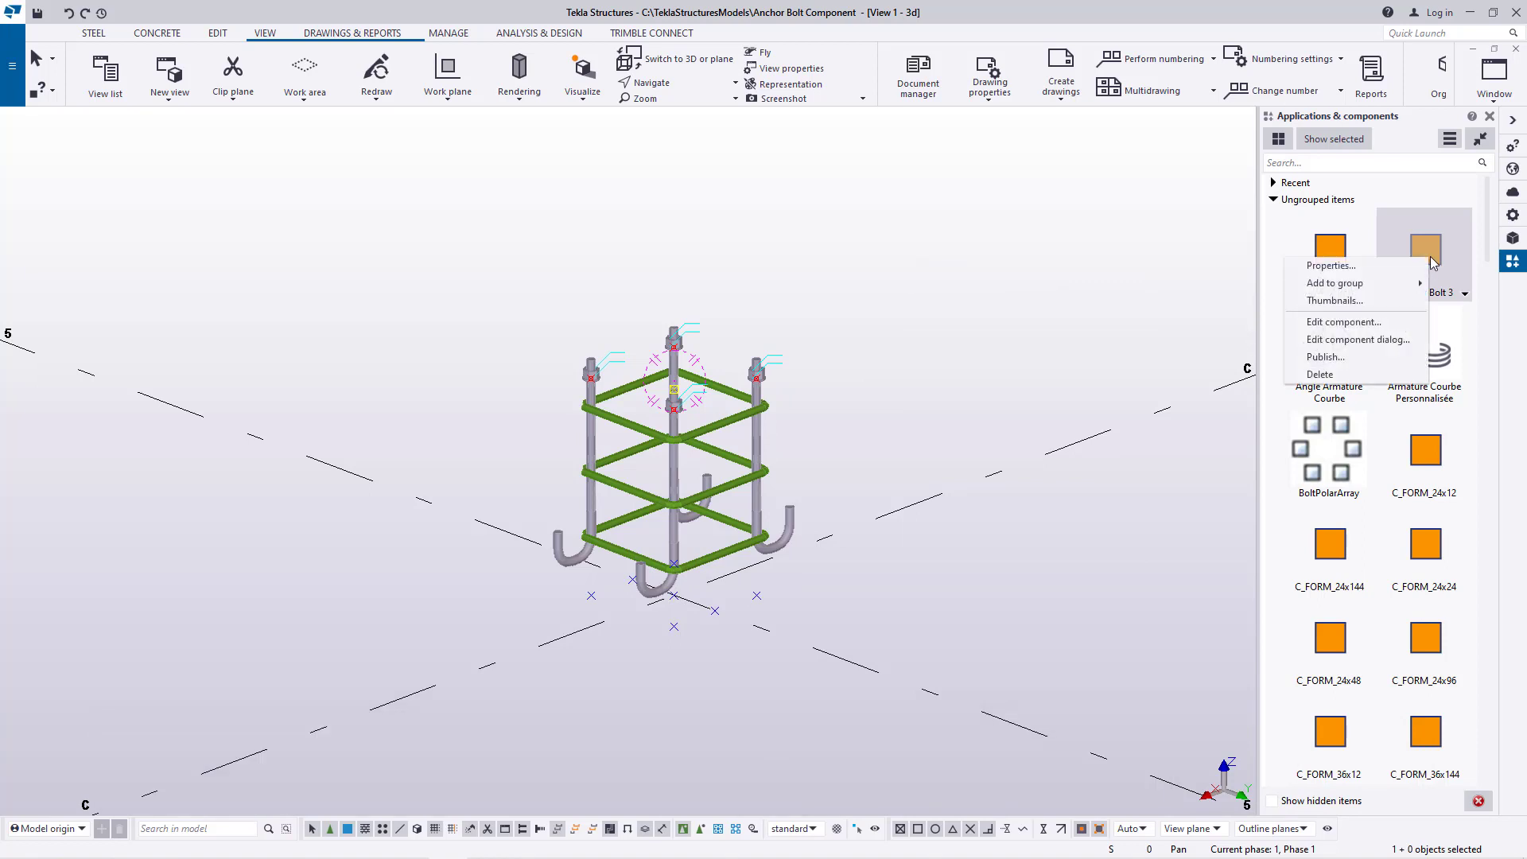
{"action": "left_click", "coordinate": [1319, 374]}
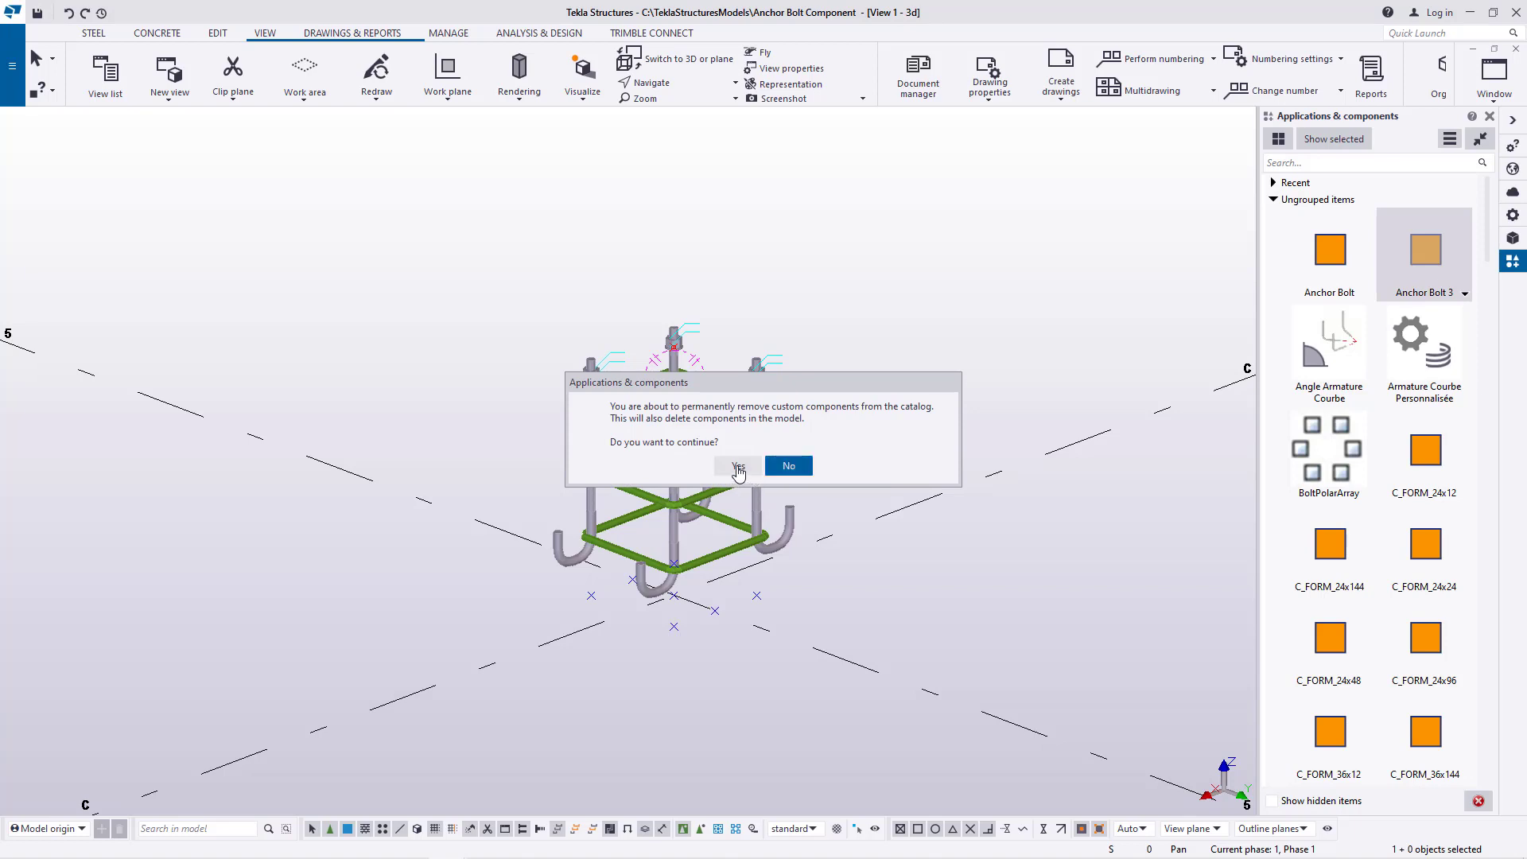
{"action": "left_click", "coordinate": [748, 470]}
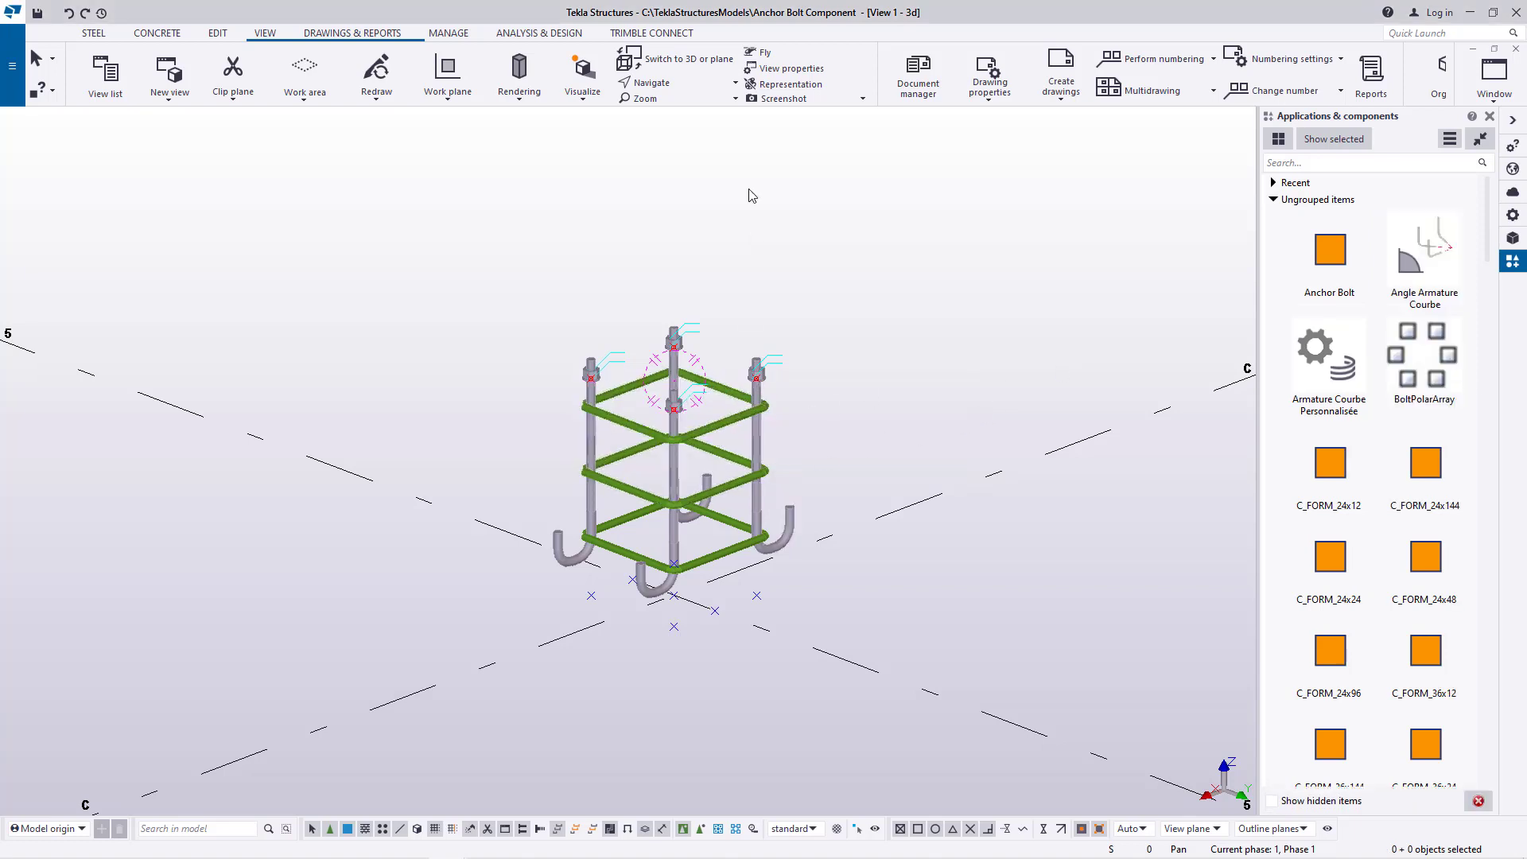
Examine the anchor rods from a rotated angle and look closely at the rear rod's nut and top end
{"action": "left_click", "coordinate": [666, 86]}
{"action": "left_click", "coordinate": [675, 123]}
{"action": "left_click_drag", "start_coordinate": [683, 400], "coordinate": [522, 427]}
{"action": "scroll", "coordinate": [711, 322], "scroll_direction": "up", "scroll_amount": 10}
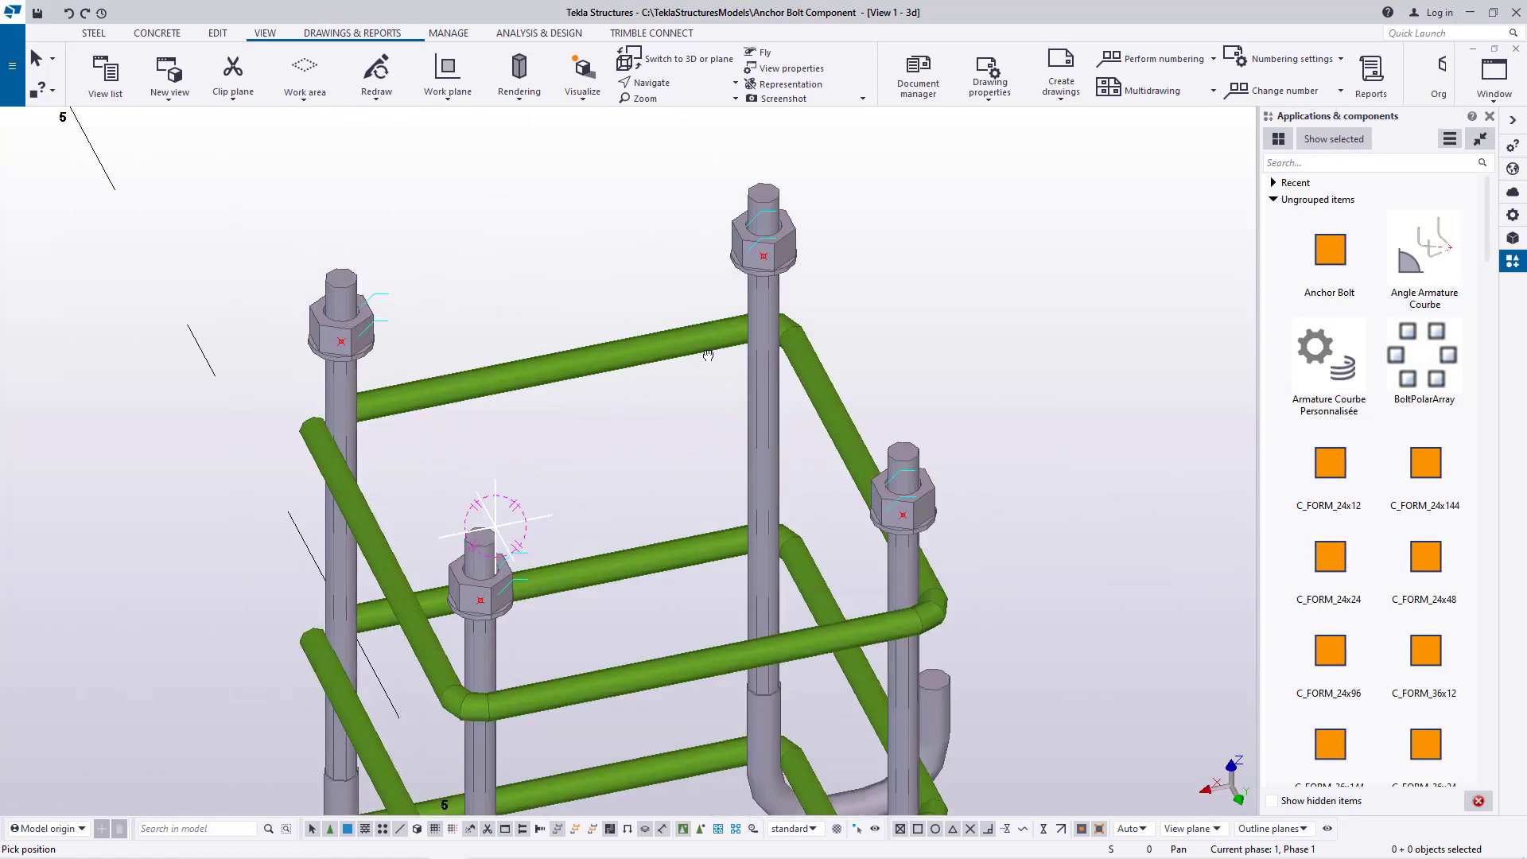
{"action": "left_click_drag", "start_coordinate": [711, 322], "coordinate": [768, 341]}
{"action": "scroll", "coordinate": [596, 297], "scroll_direction": "up", "scroll_amount": 4}
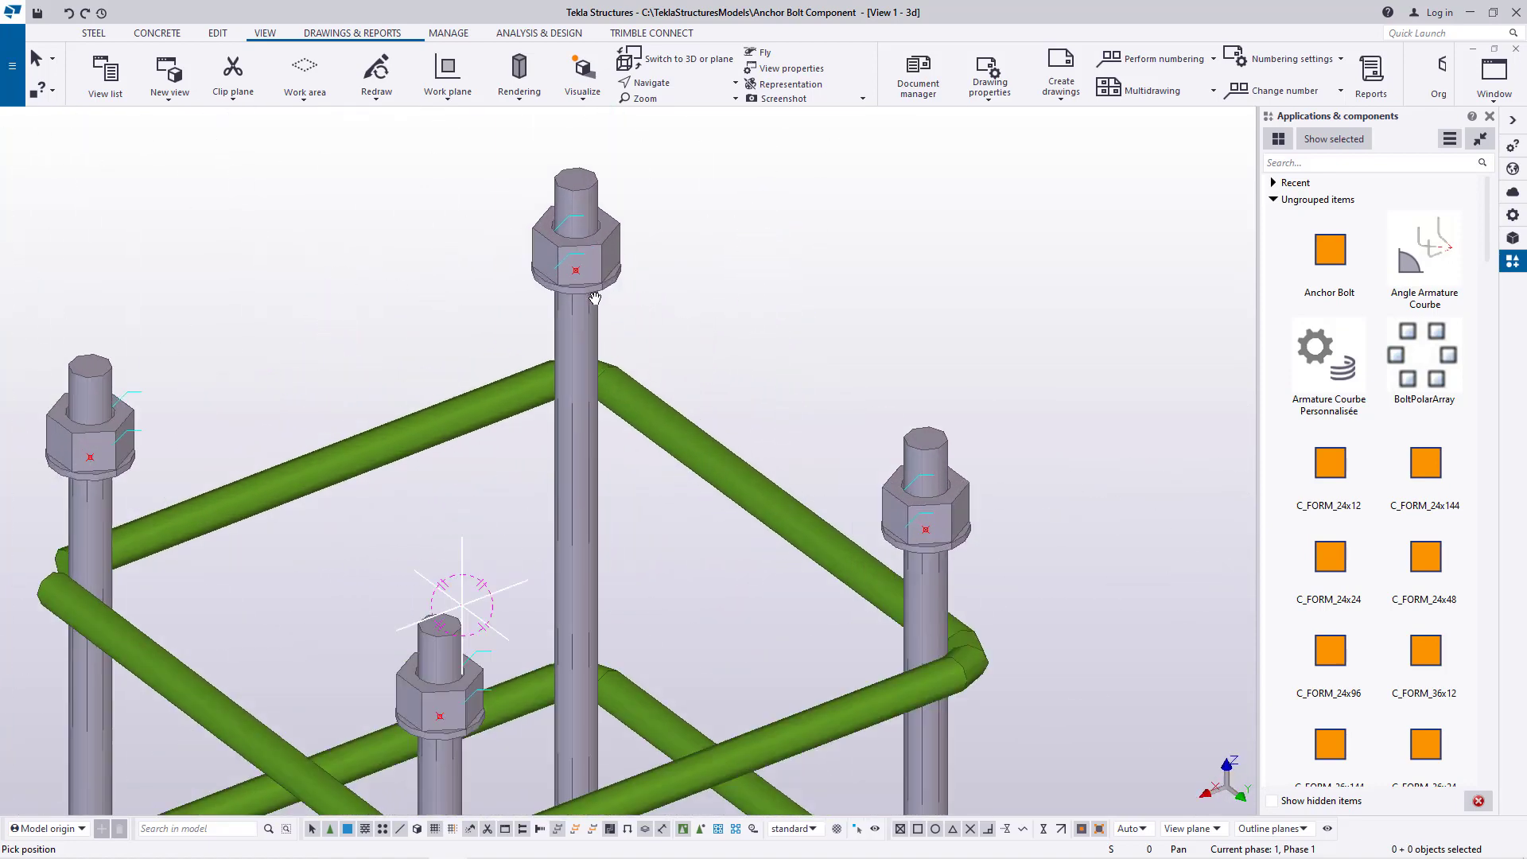
{"action": "right_click", "coordinate": [805, 273]}
{"action": "left_click", "coordinate": [881, 284]}
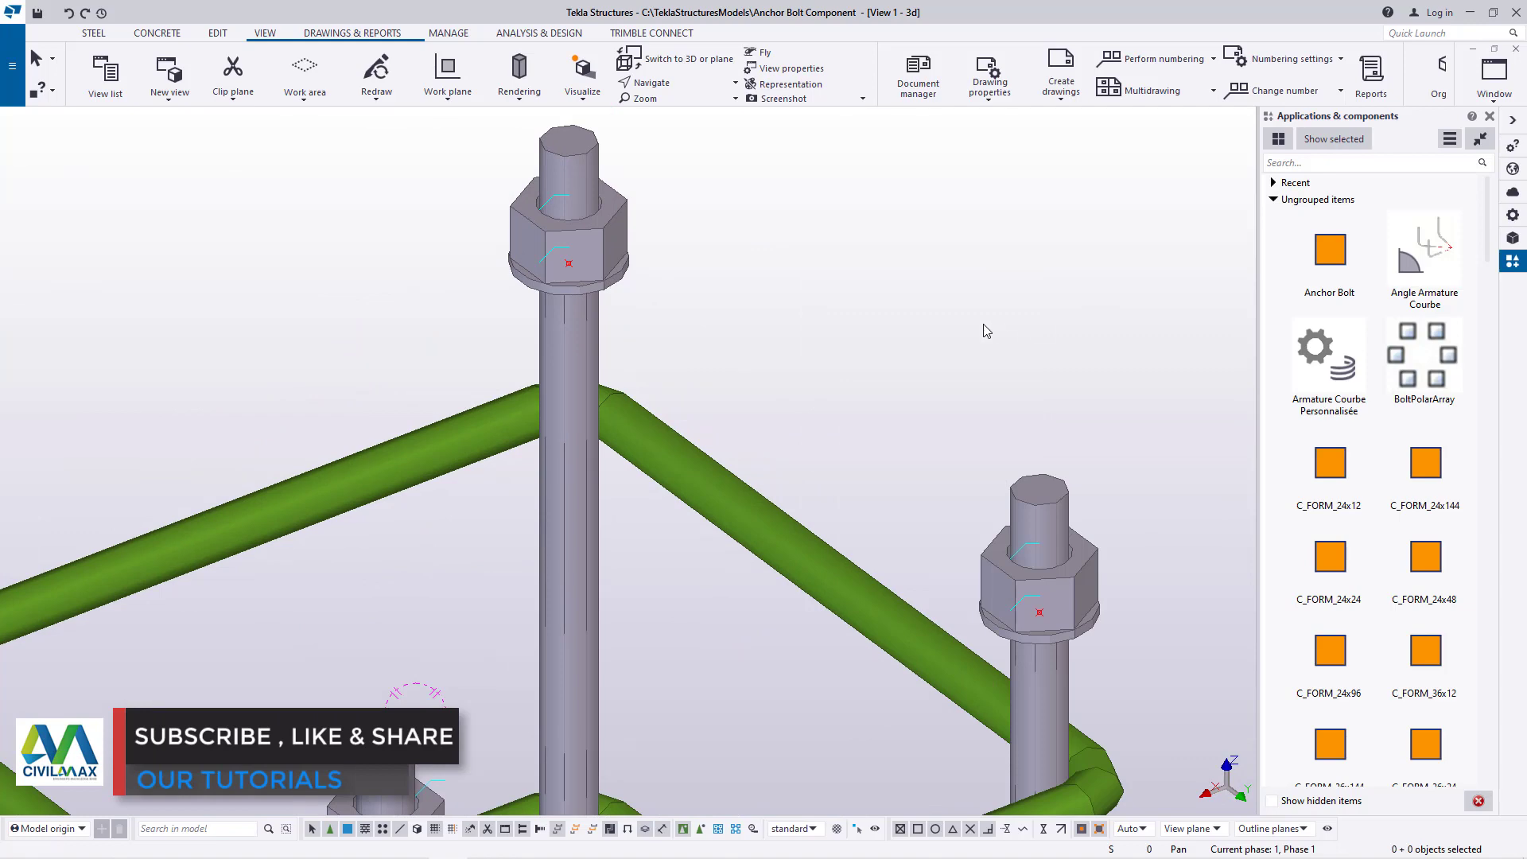
{"action": "scroll", "coordinate": [983, 325], "scroll_direction": "down", "scroll_amount": 2}
{"action": "scroll", "coordinate": [697, 194], "scroll_direction": "up", "scroll_amount": 4}
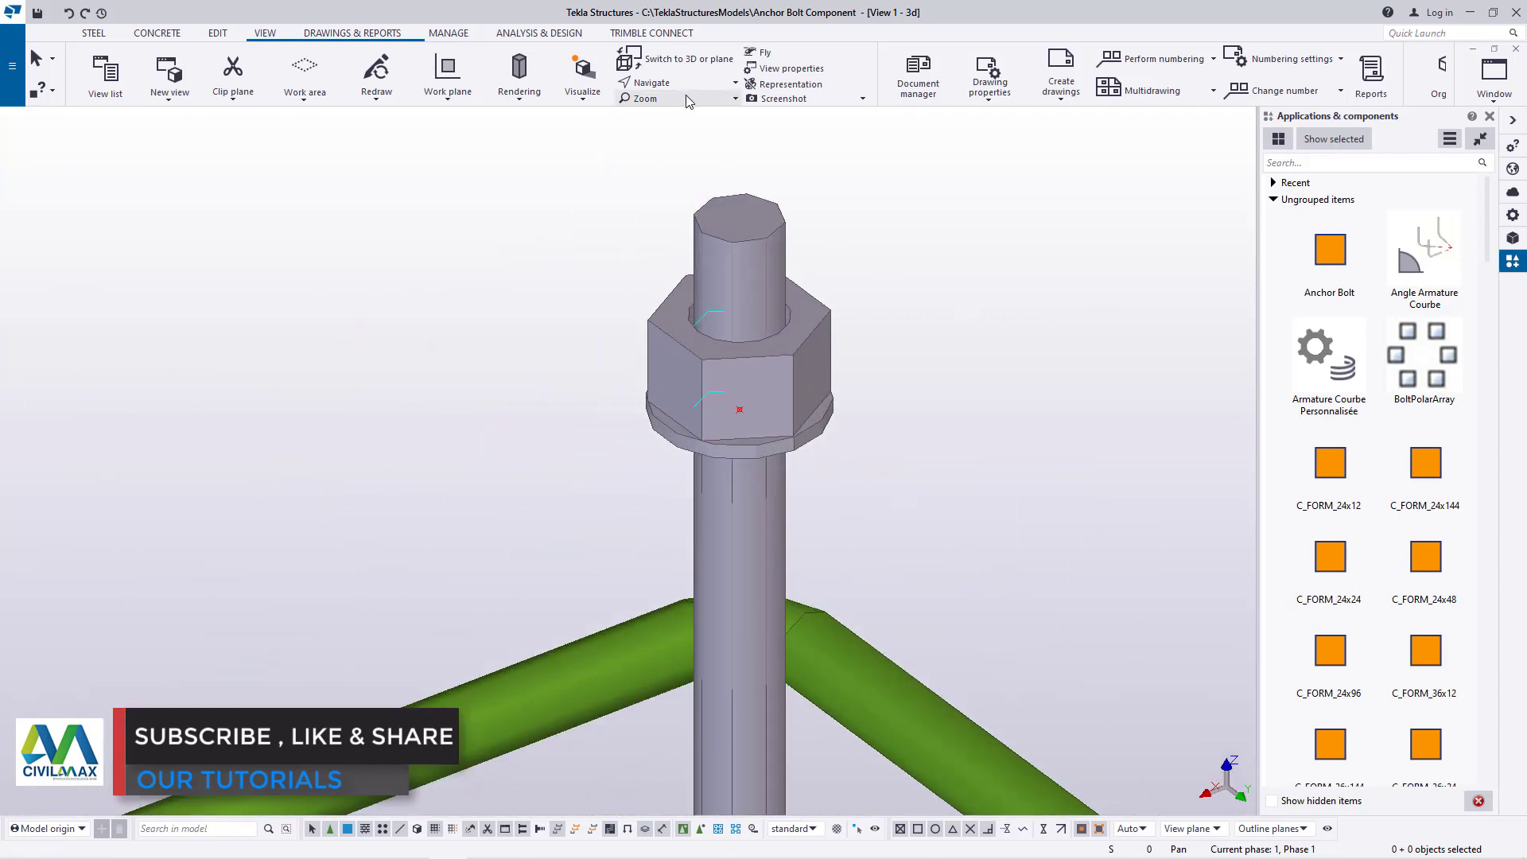
Create one divided-line point midway between the top ends of the rear and front diagonally opposite anchor rods
{"action": "left_click", "coordinate": [217, 33]}
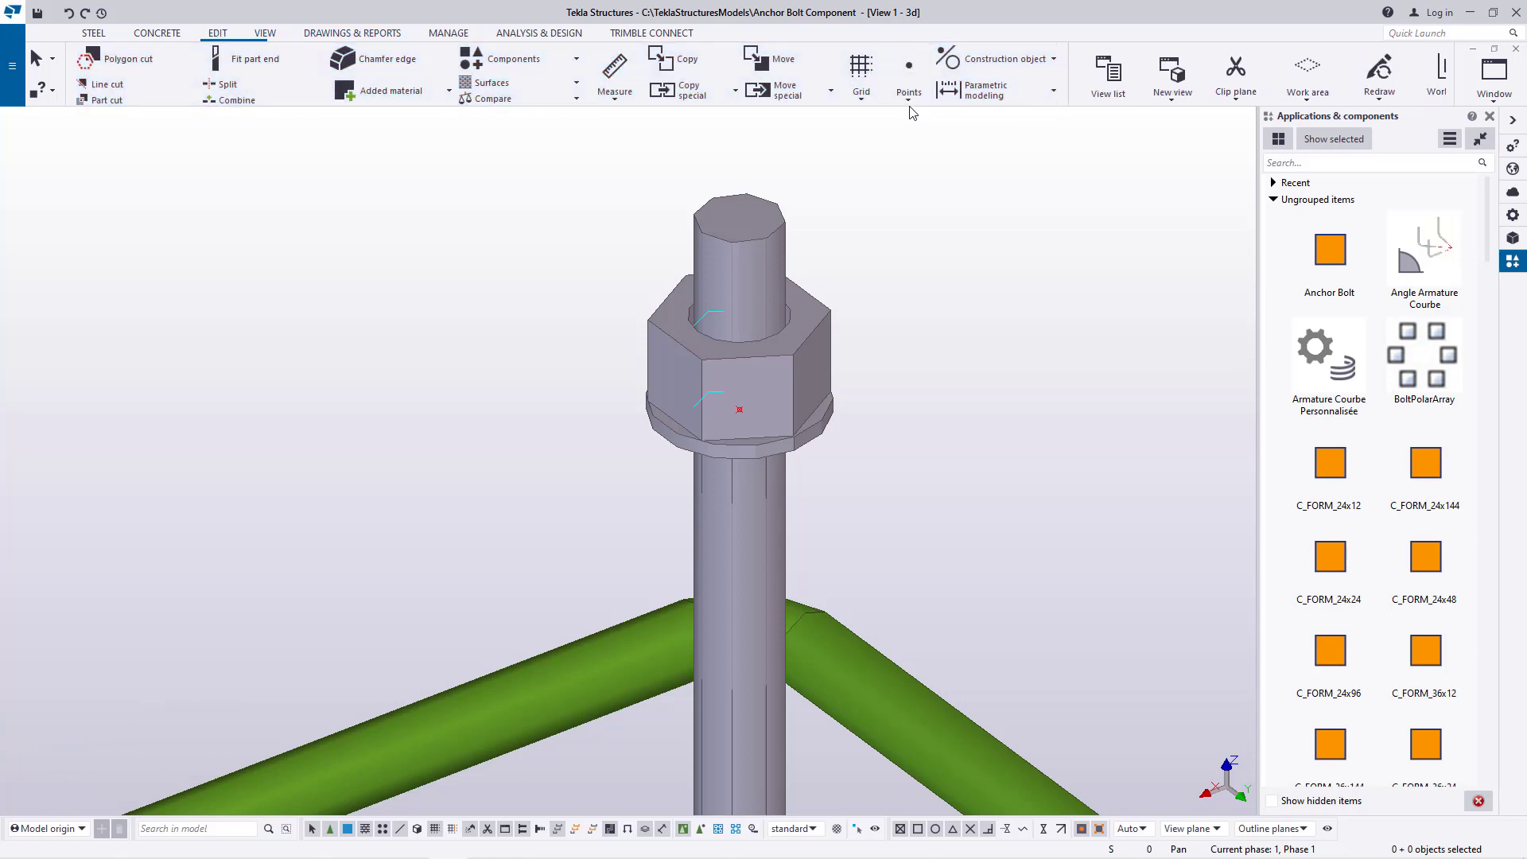
{"action": "left_click", "coordinate": [908, 80]}
{"action": "left_click", "coordinate": [923, 123]}
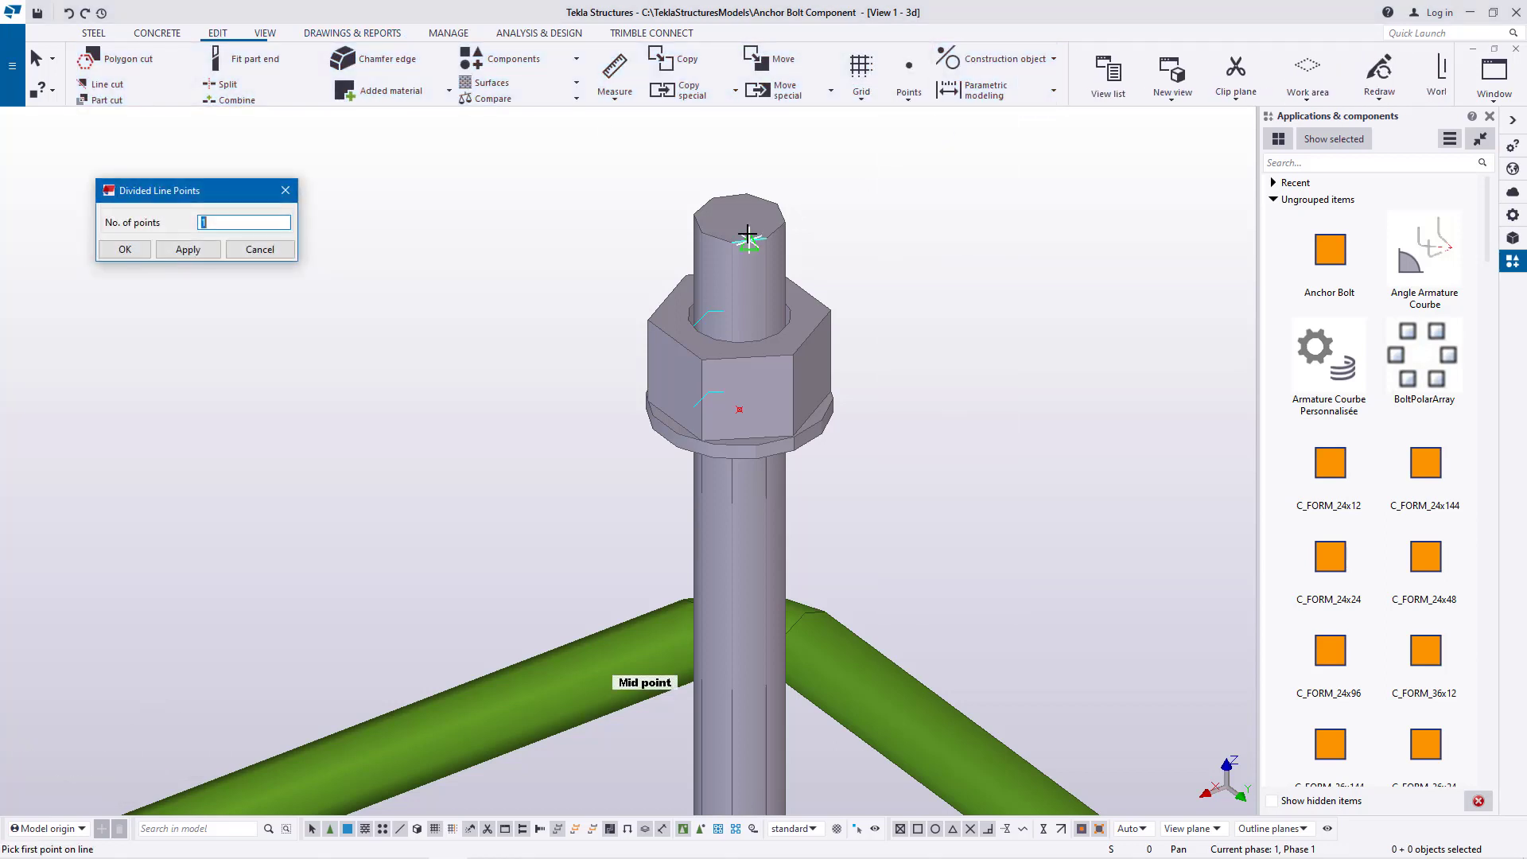
{"action": "scroll", "coordinate": [744, 234], "scroll_direction": "up", "scroll_amount": 3}
{"action": "left_click", "coordinate": [710, 254]}
{"action": "scroll", "coordinate": [720, 247], "scroll_direction": "down", "scroll_amount": 5}
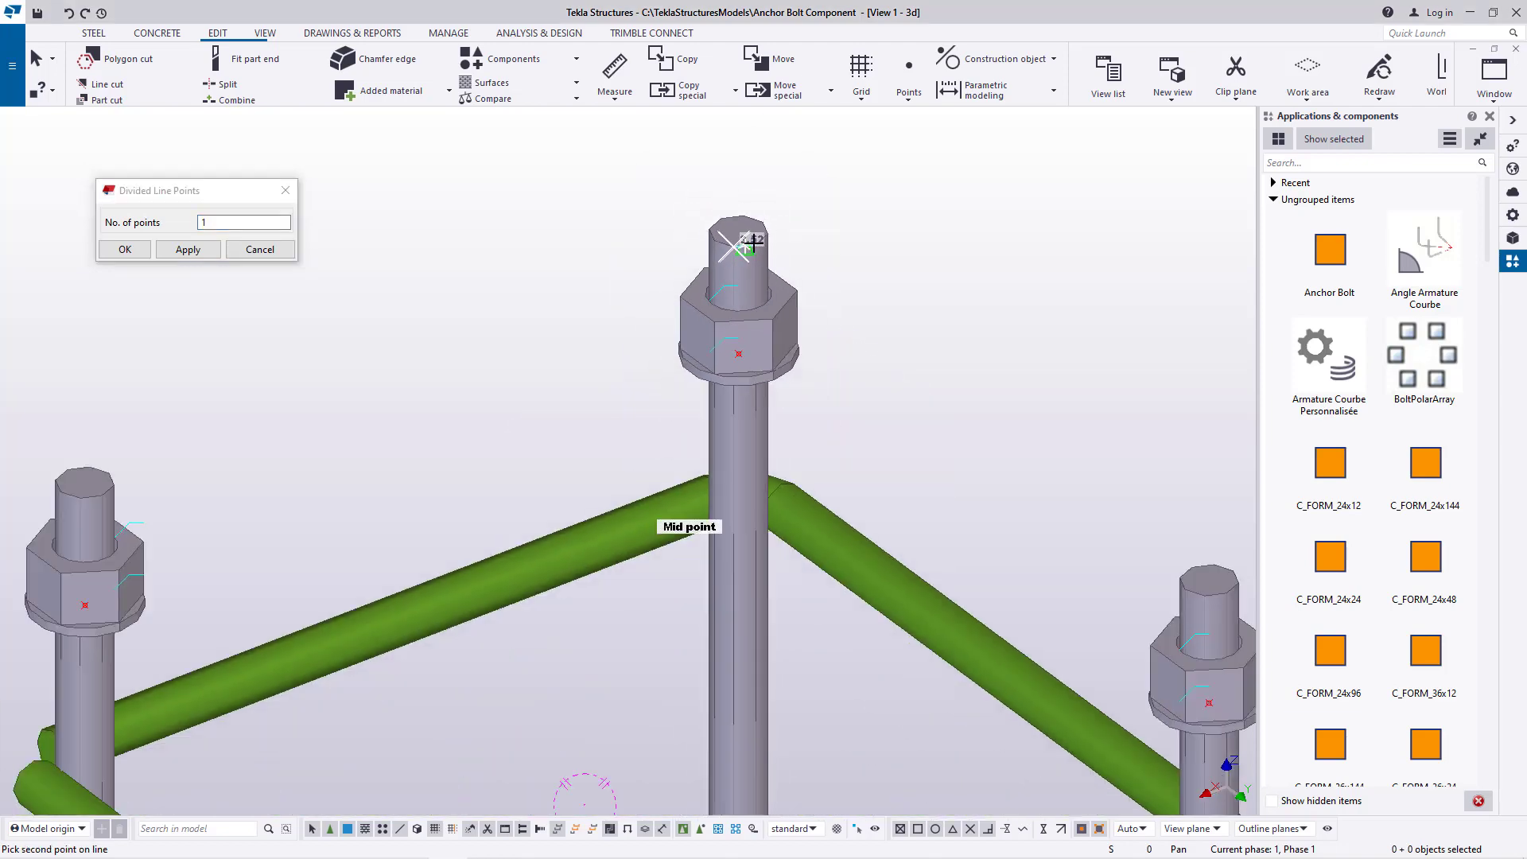
{"action": "scroll", "coordinate": [669, 591], "scroll_direction": "up", "scroll_amount": 5}
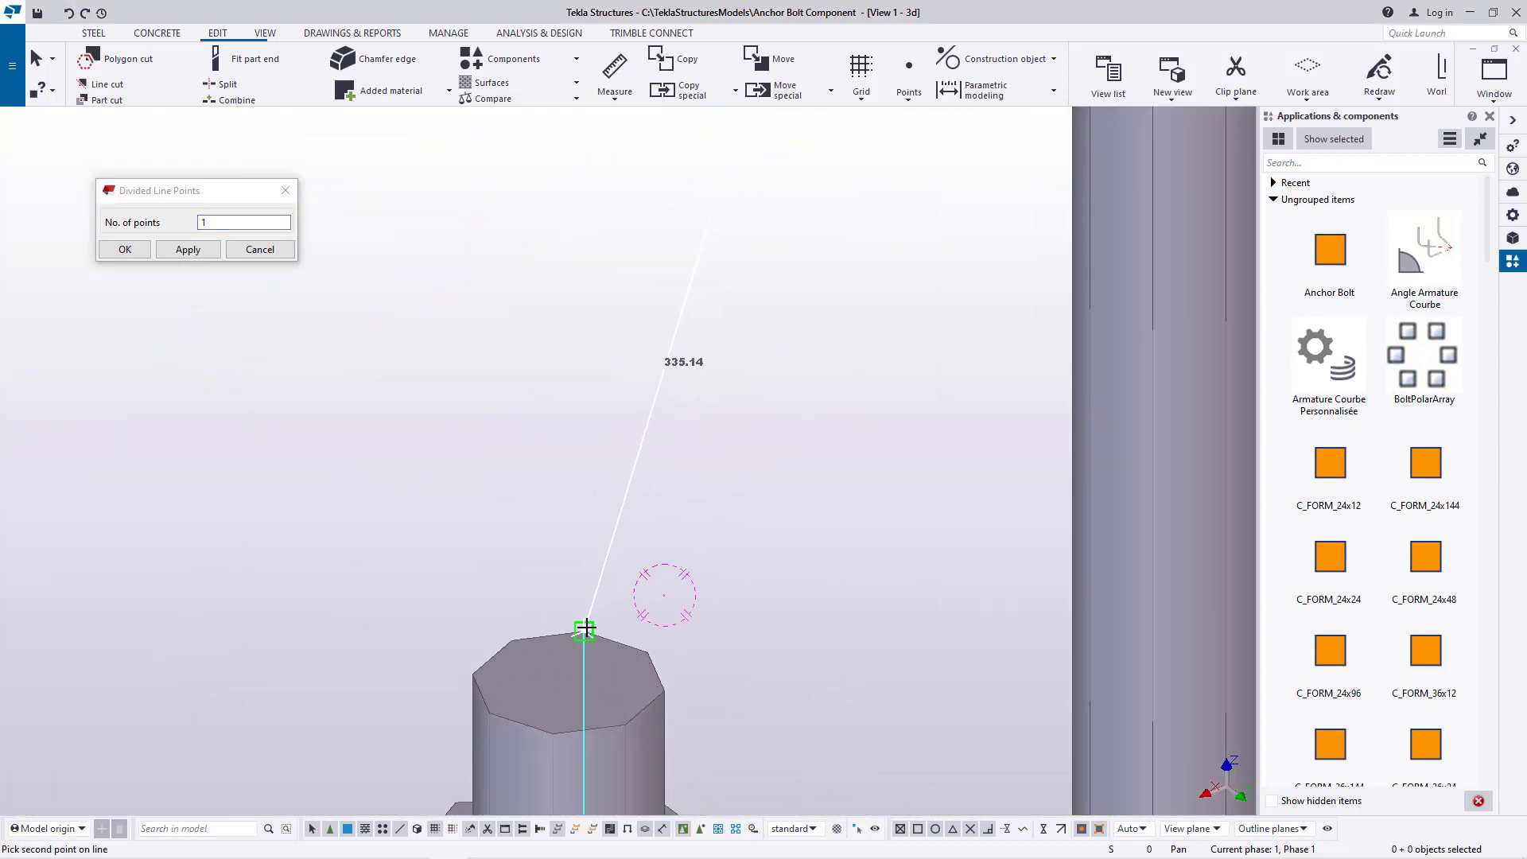
{"action": "left_click", "coordinate": [585, 630]}
{"action": "right_click", "coordinate": [792, 366]}
{"action": "left_click", "coordinate": [125, 249]}
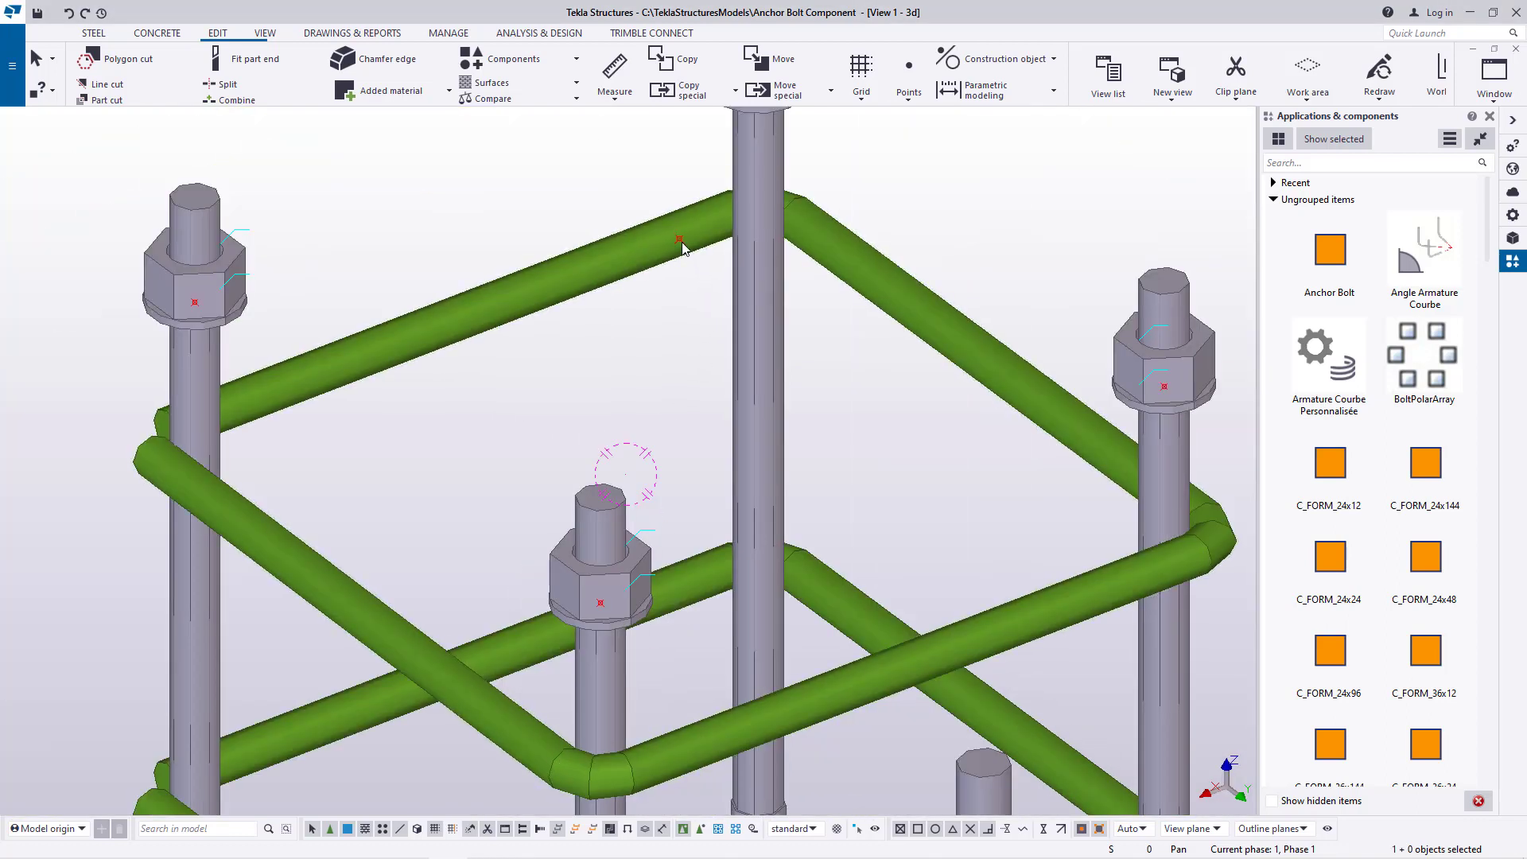
Move the new central point linearly by -80 in Z, leaving its X and Y position unchanged
{"action": "right_click", "coordinate": [681, 242]}
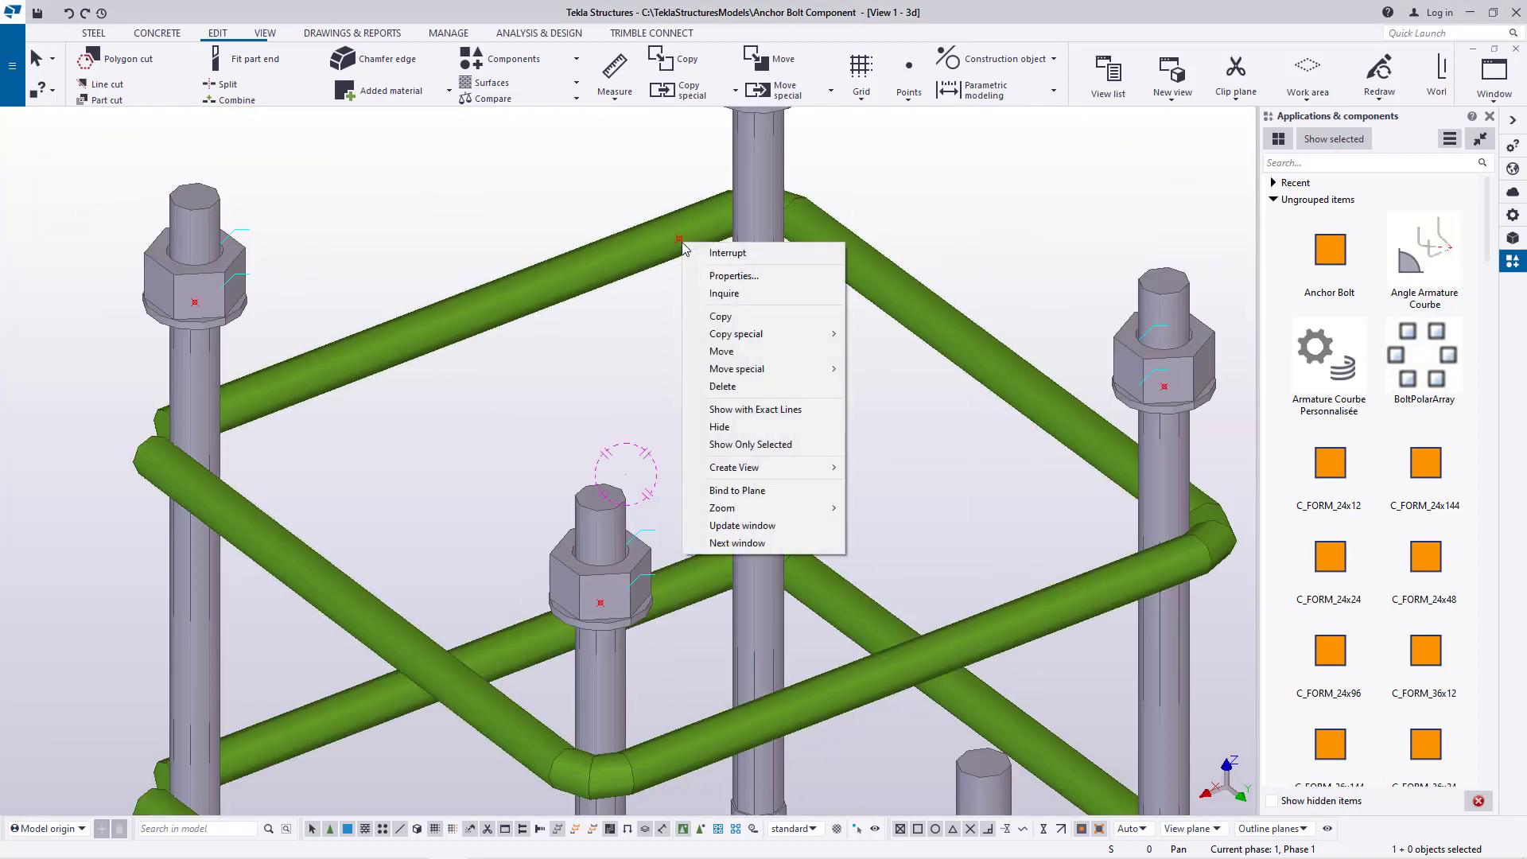
{"action": "mouse_move", "coordinate": [763, 369]}
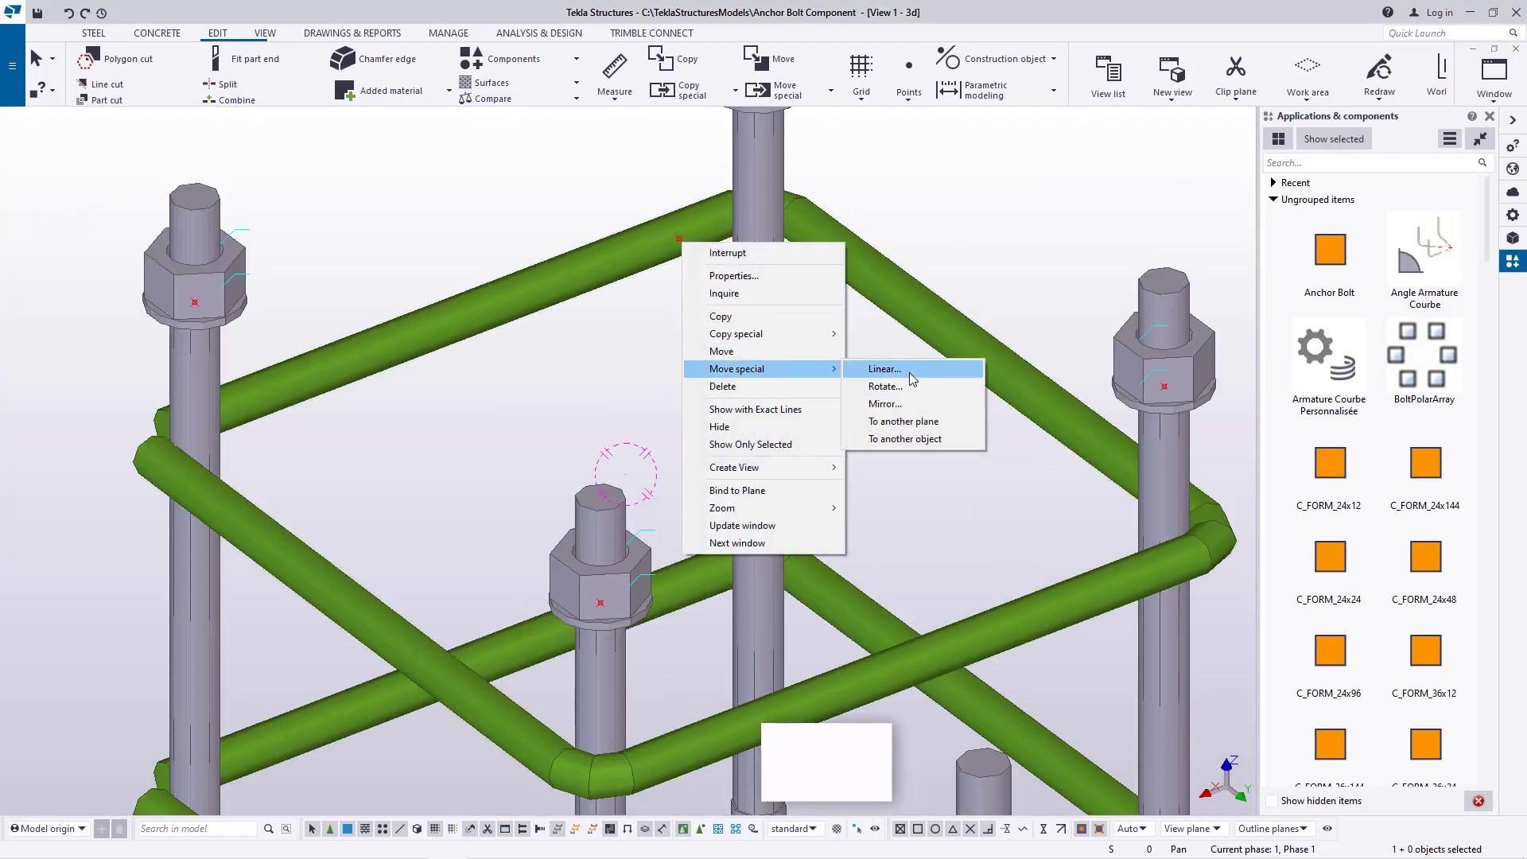
{"action": "left_click", "coordinate": [899, 369]}
{"action": "left_click_drag", "start_coordinate": [999, 322], "coordinate": [984, 321]}
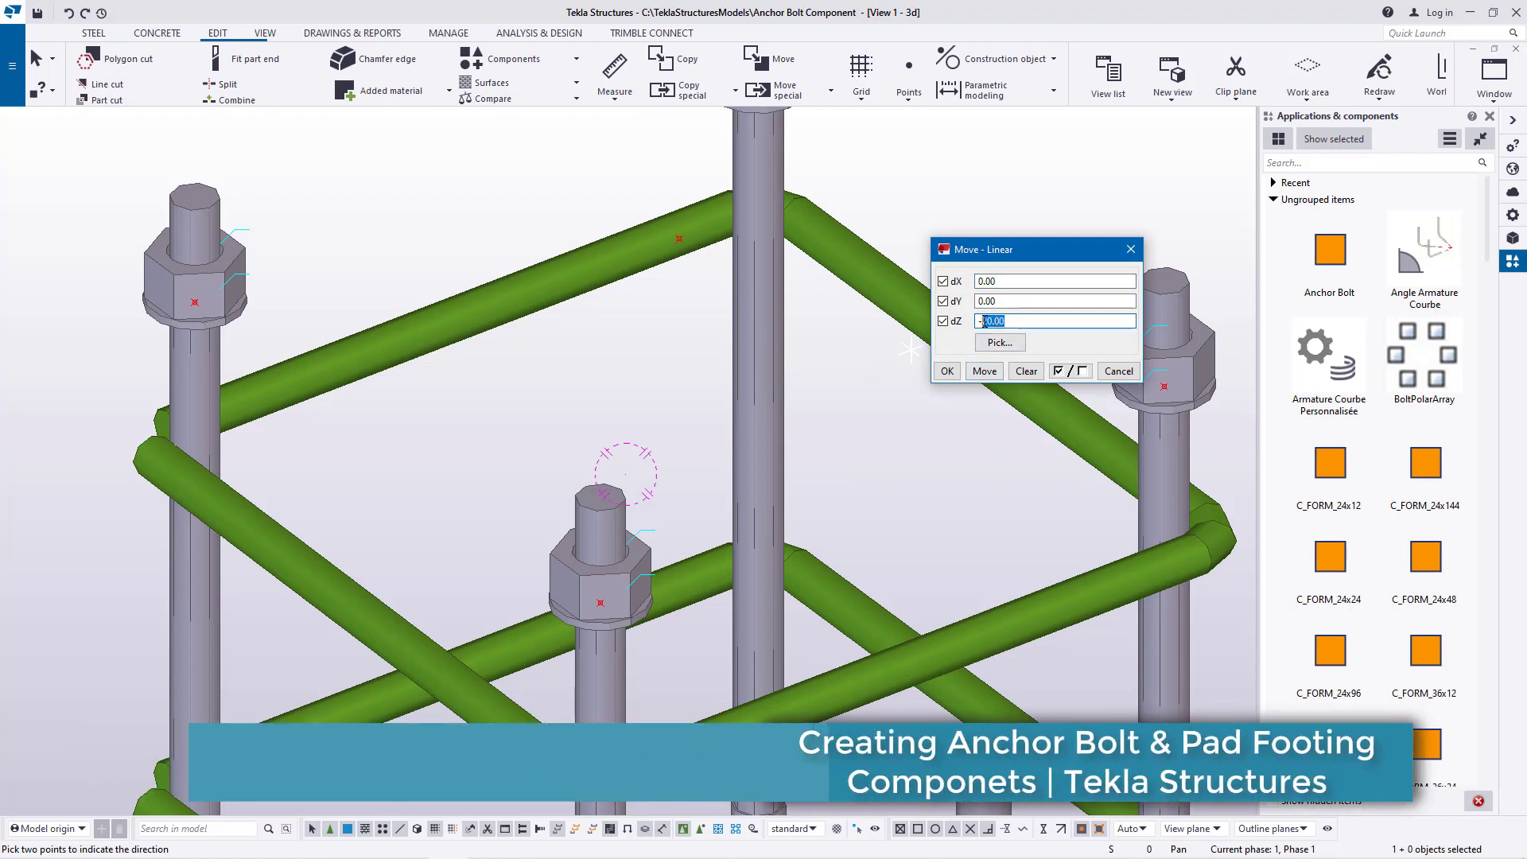
{"action": "type", "text": "80"}
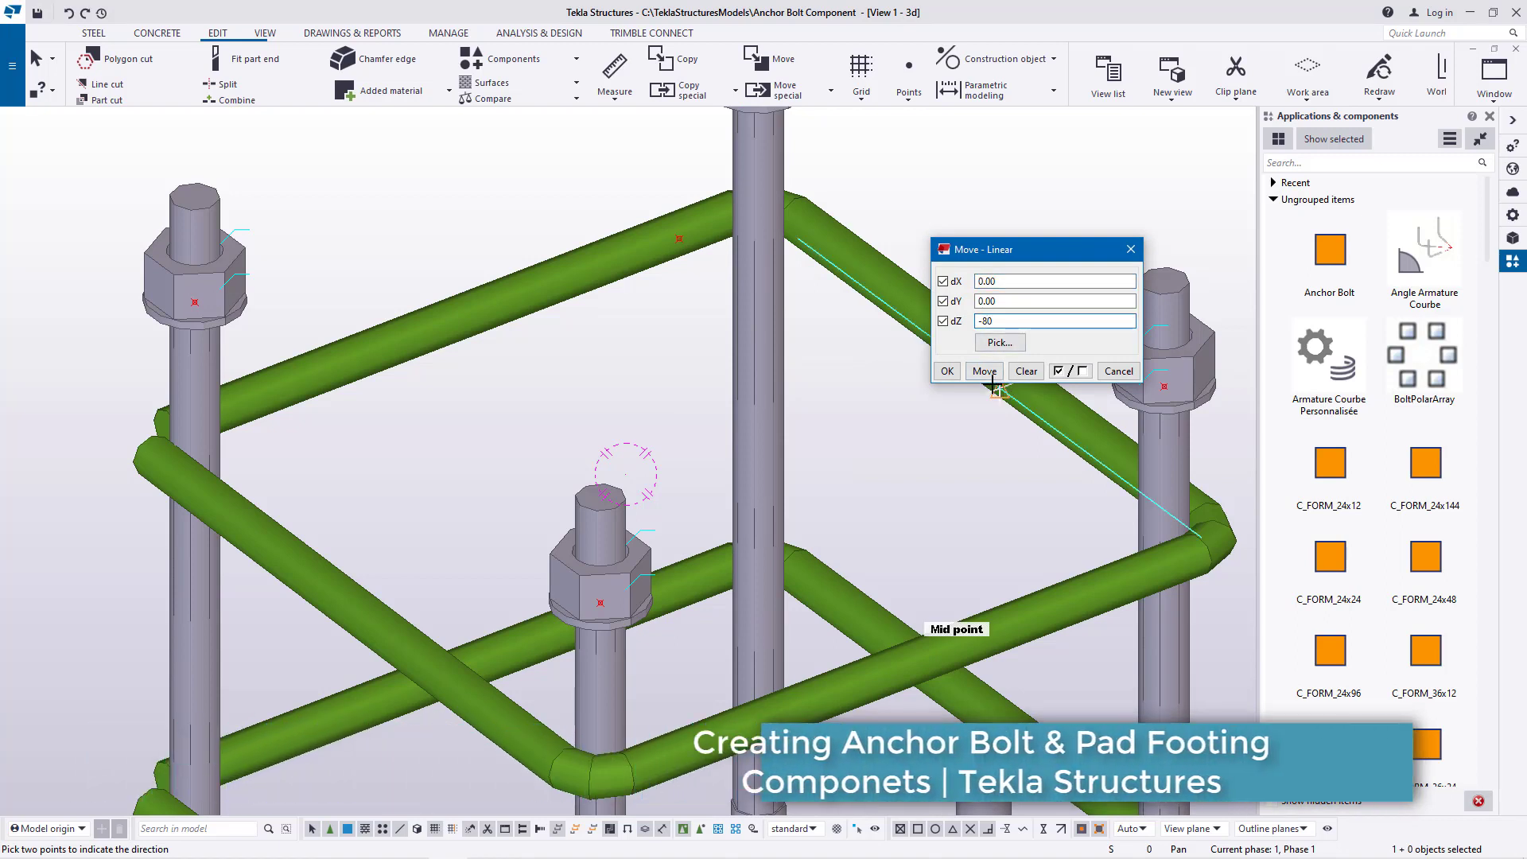
{"action": "left_click", "coordinate": [974, 374]}
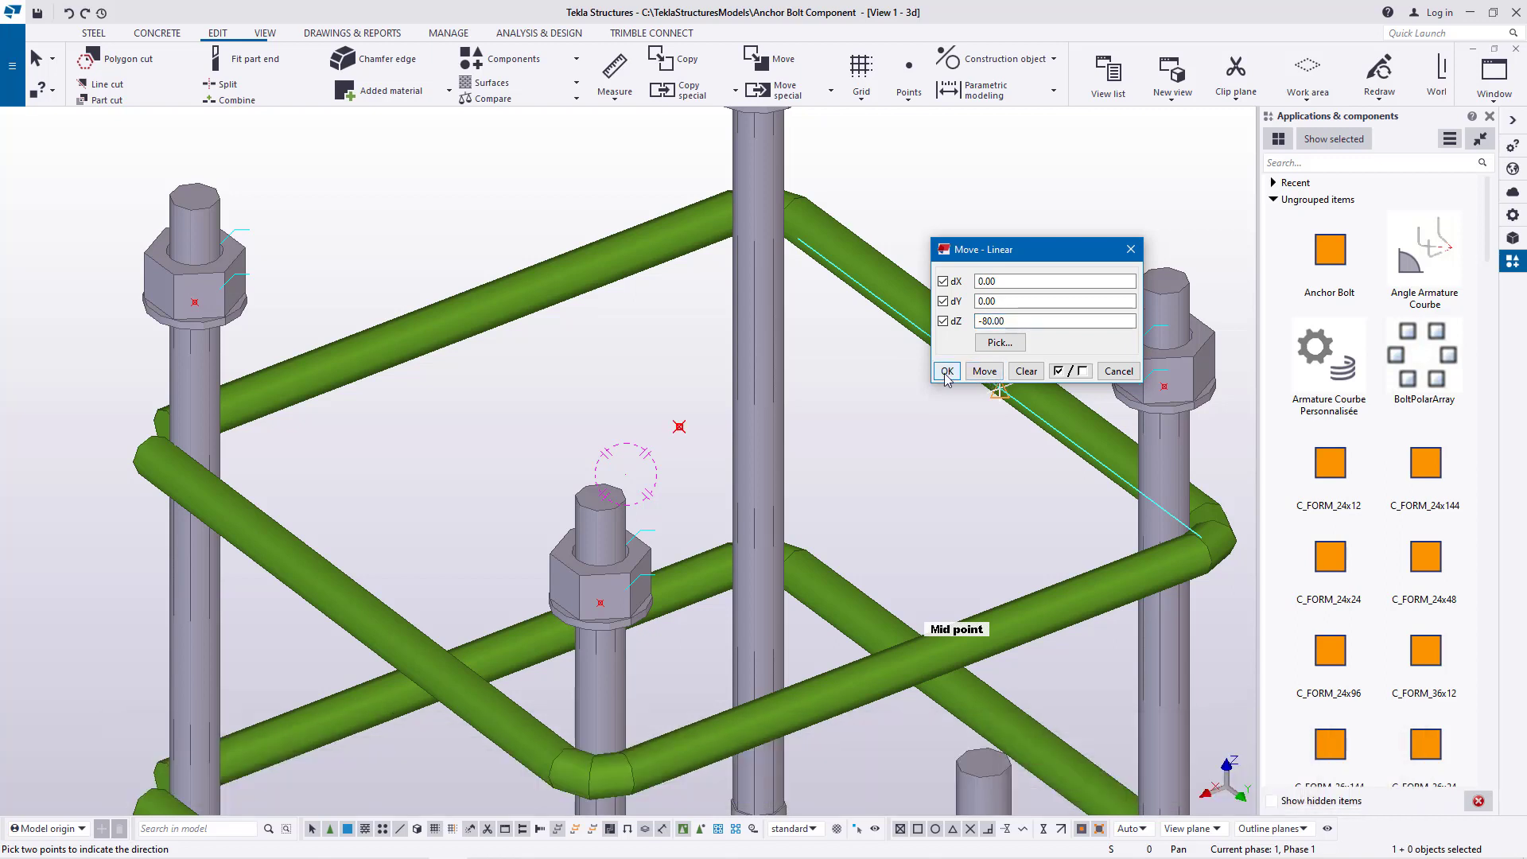
{"action": "left_click", "coordinate": [946, 373]}
{"action": "right_click", "coordinate": [904, 250]}
{"action": "left_click", "coordinate": [918, 264]}
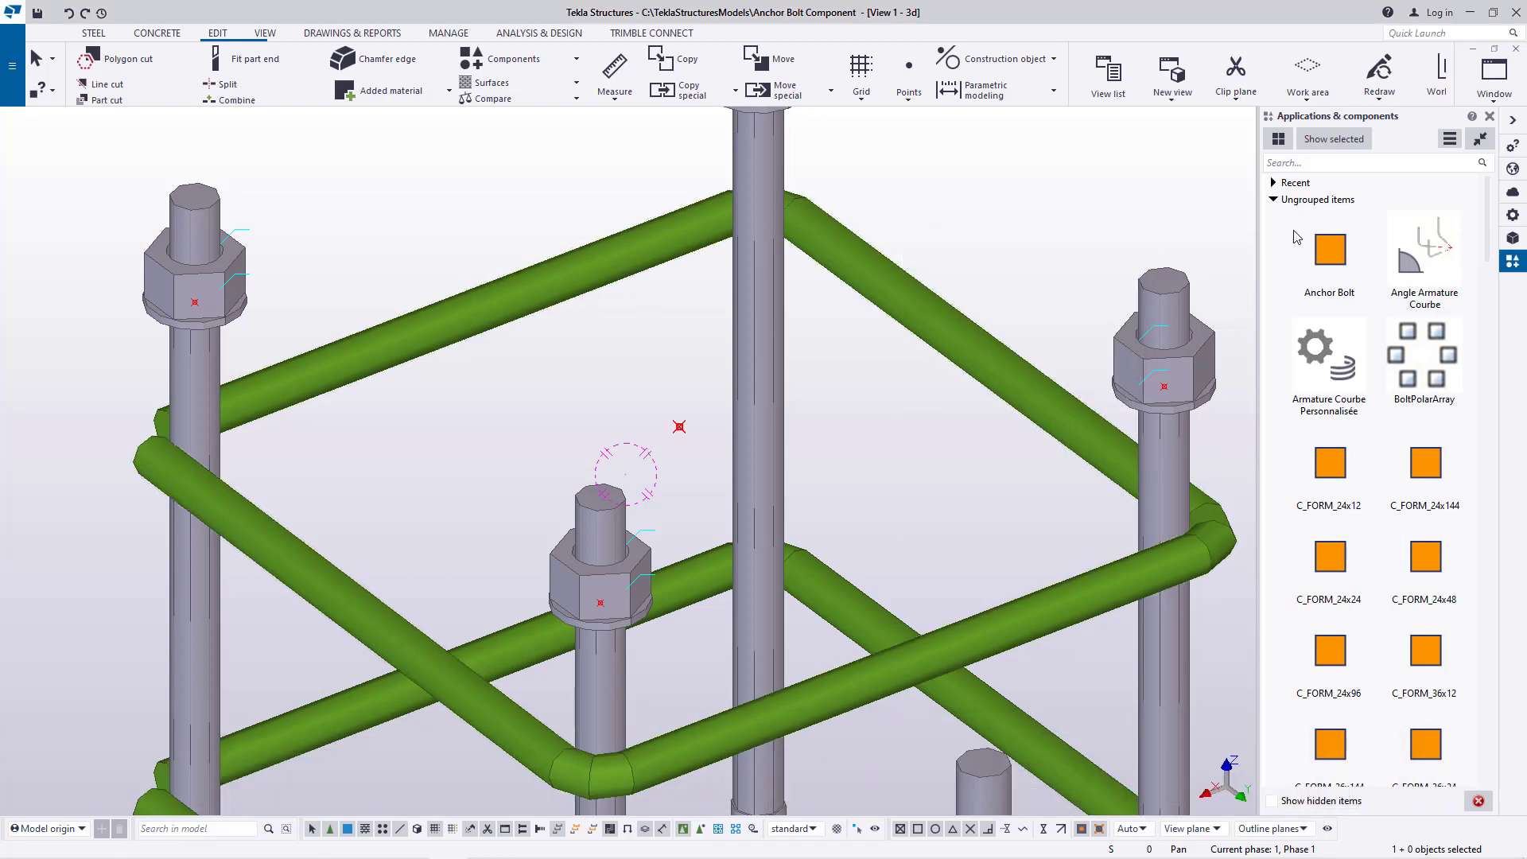
Start defining a custom component of type Part named Anchor Bolt 4
{"action": "left_click", "coordinate": [1450, 140]}
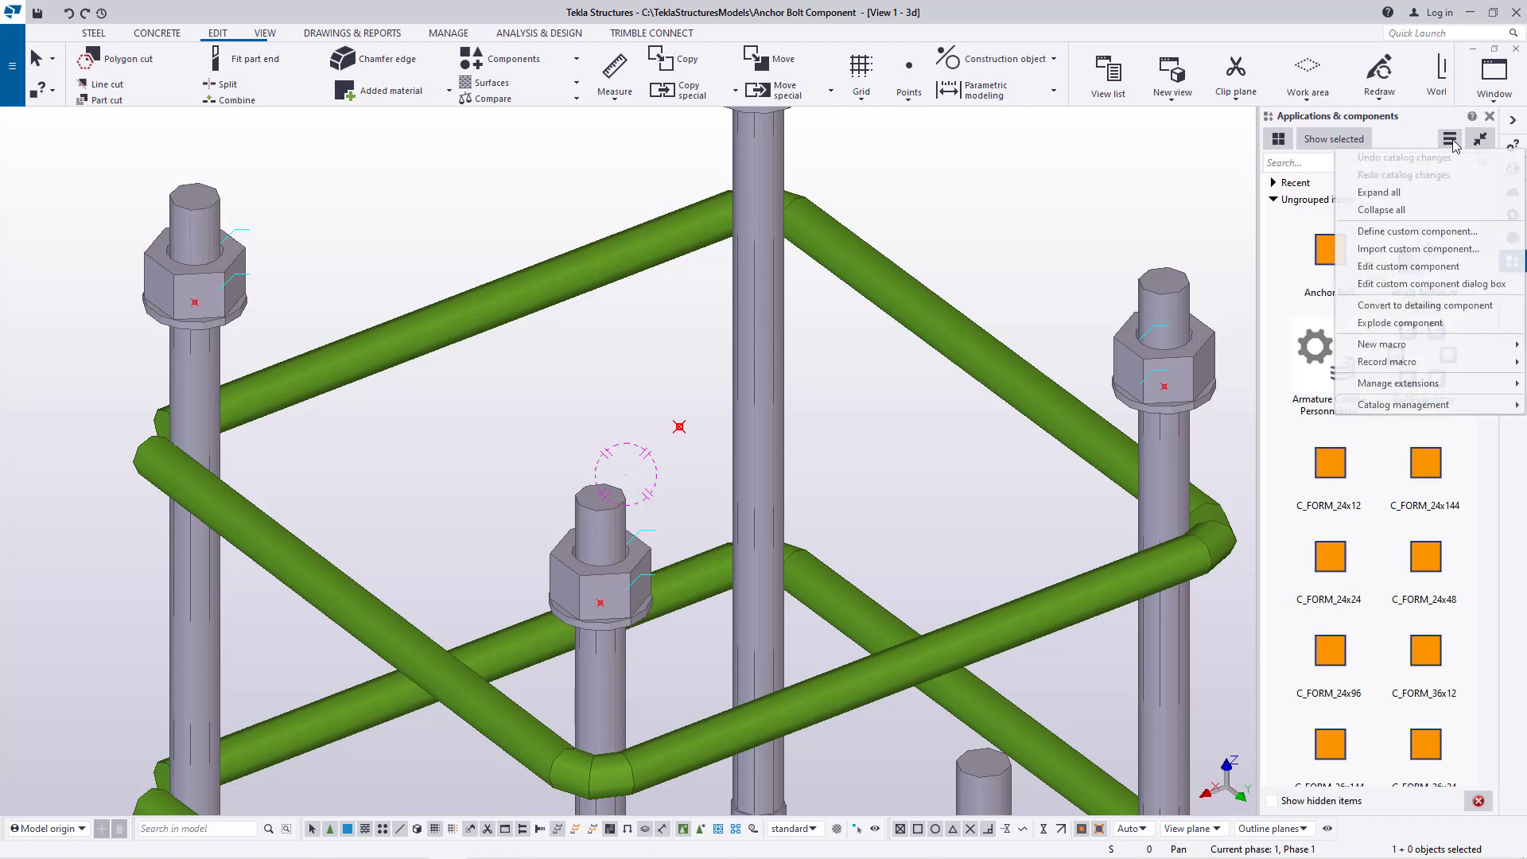
{"action": "left_click", "coordinate": [1412, 232]}
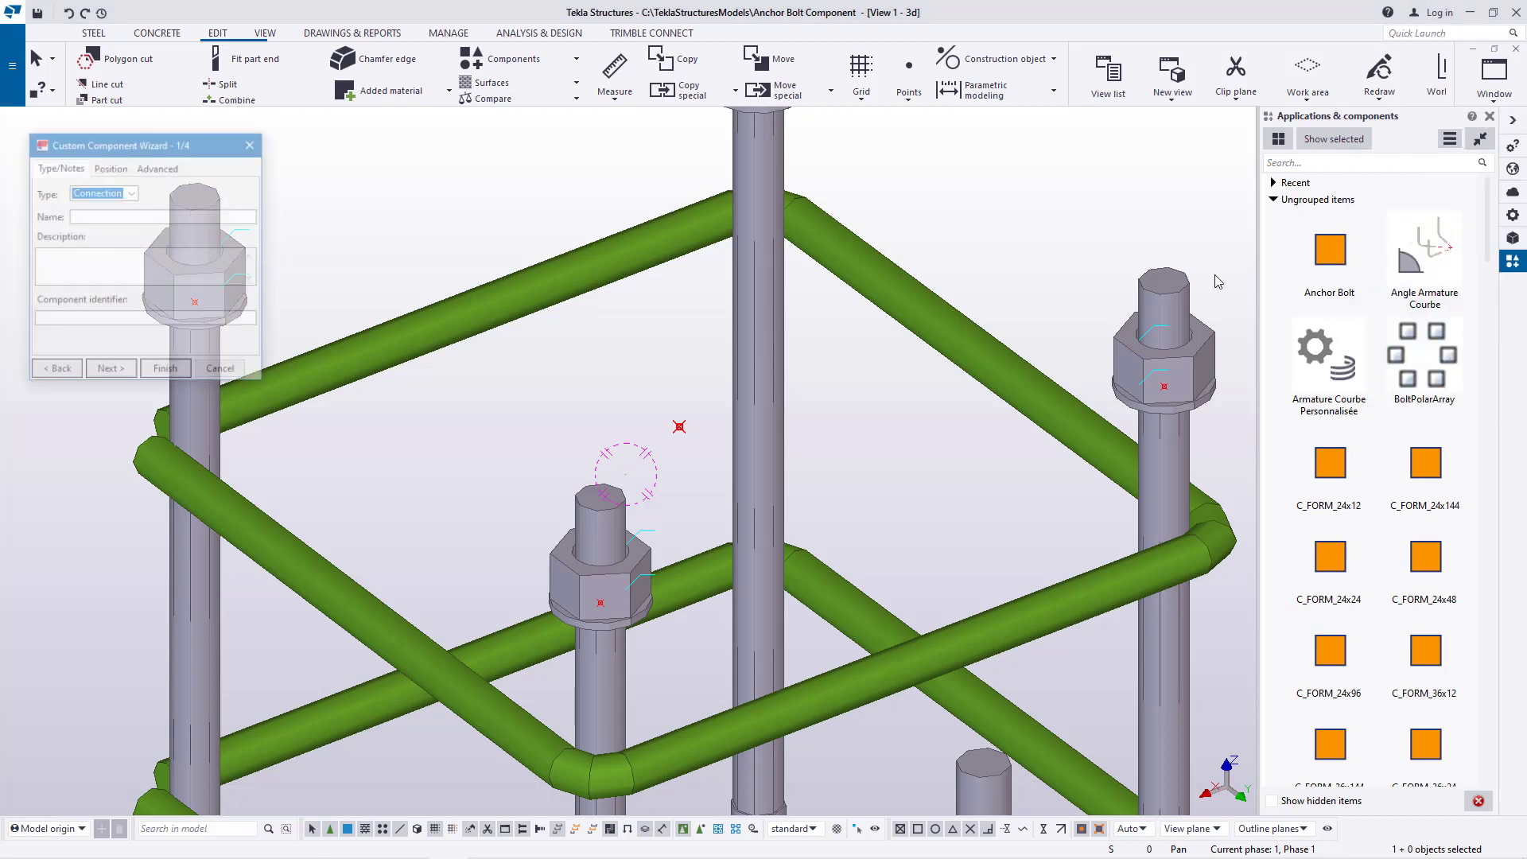
{"action": "scroll", "coordinate": [410, 365], "scroll_direction": "down", "scroll_amount": 5}
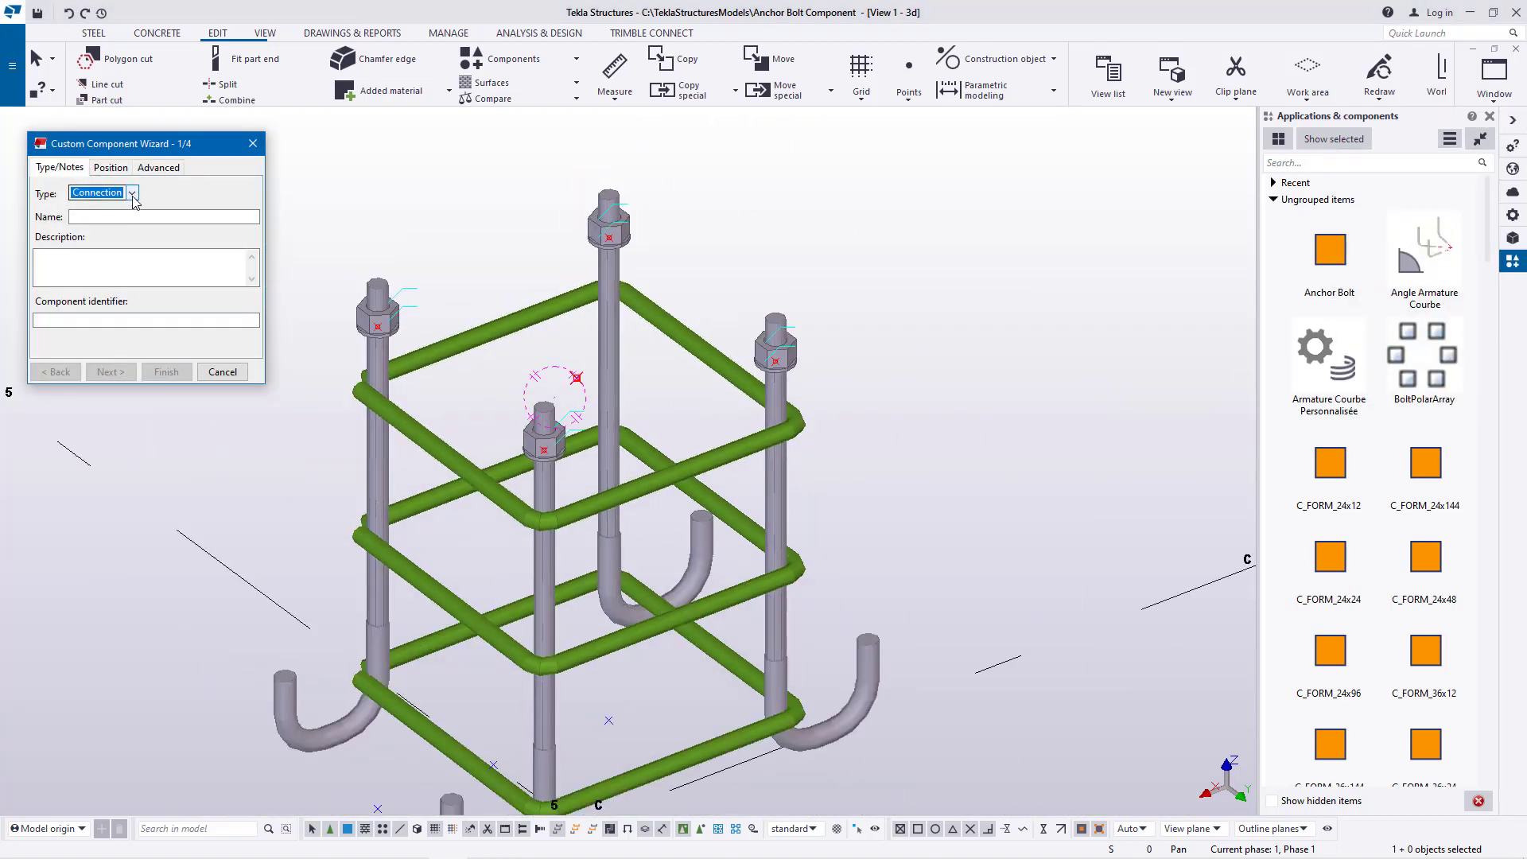
{"action": "left_click", "coordinate": [133, 197]}
{"action": "left_click", "coordinate": [83, 249]}
{"action": "left_click", "coordinate": [94, 218]}
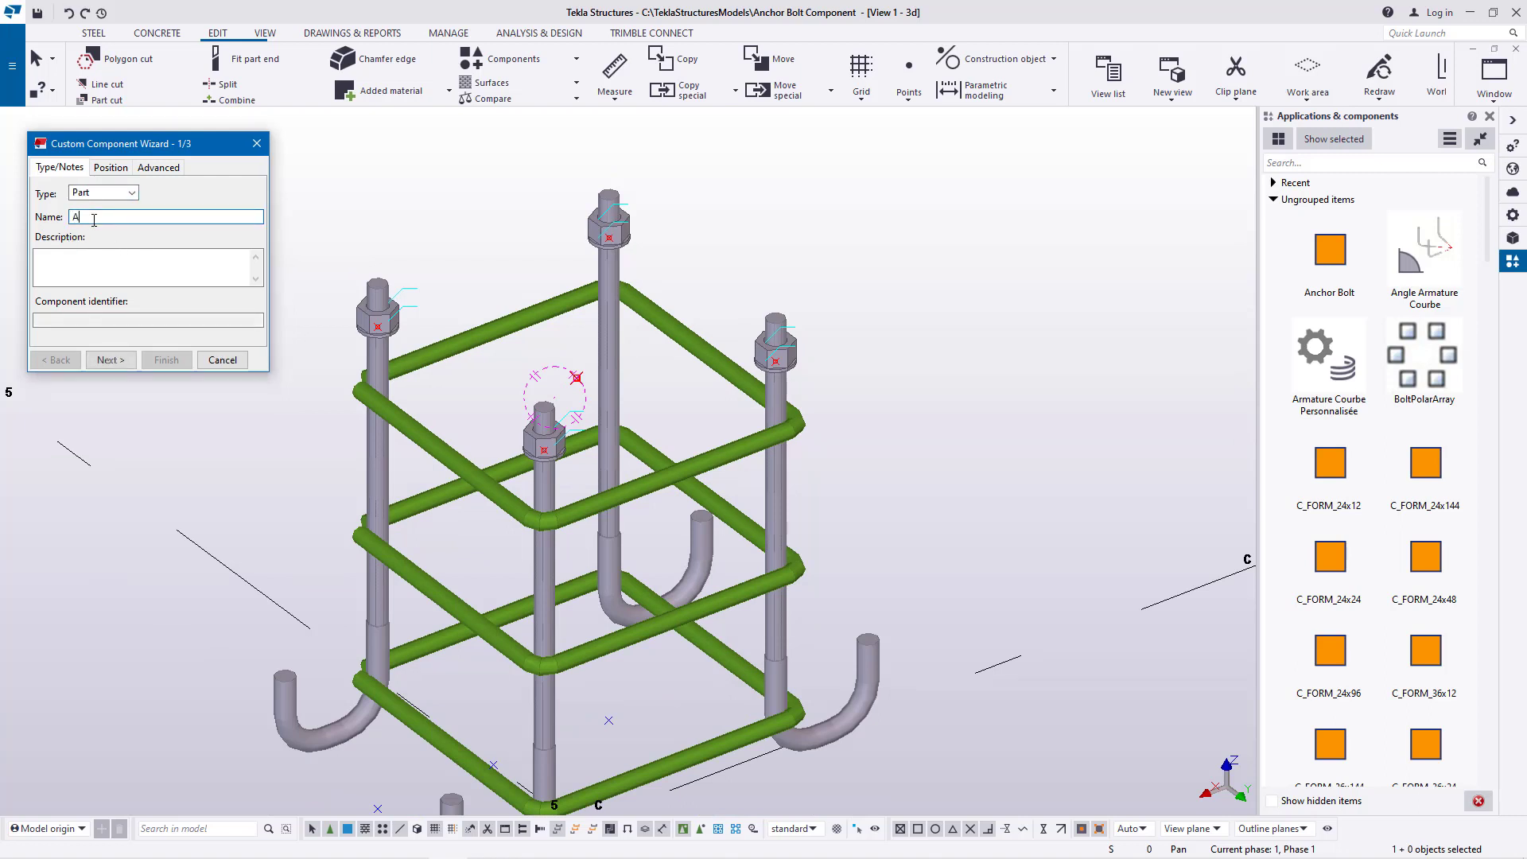
{"action": "type", "text": "Anch"}
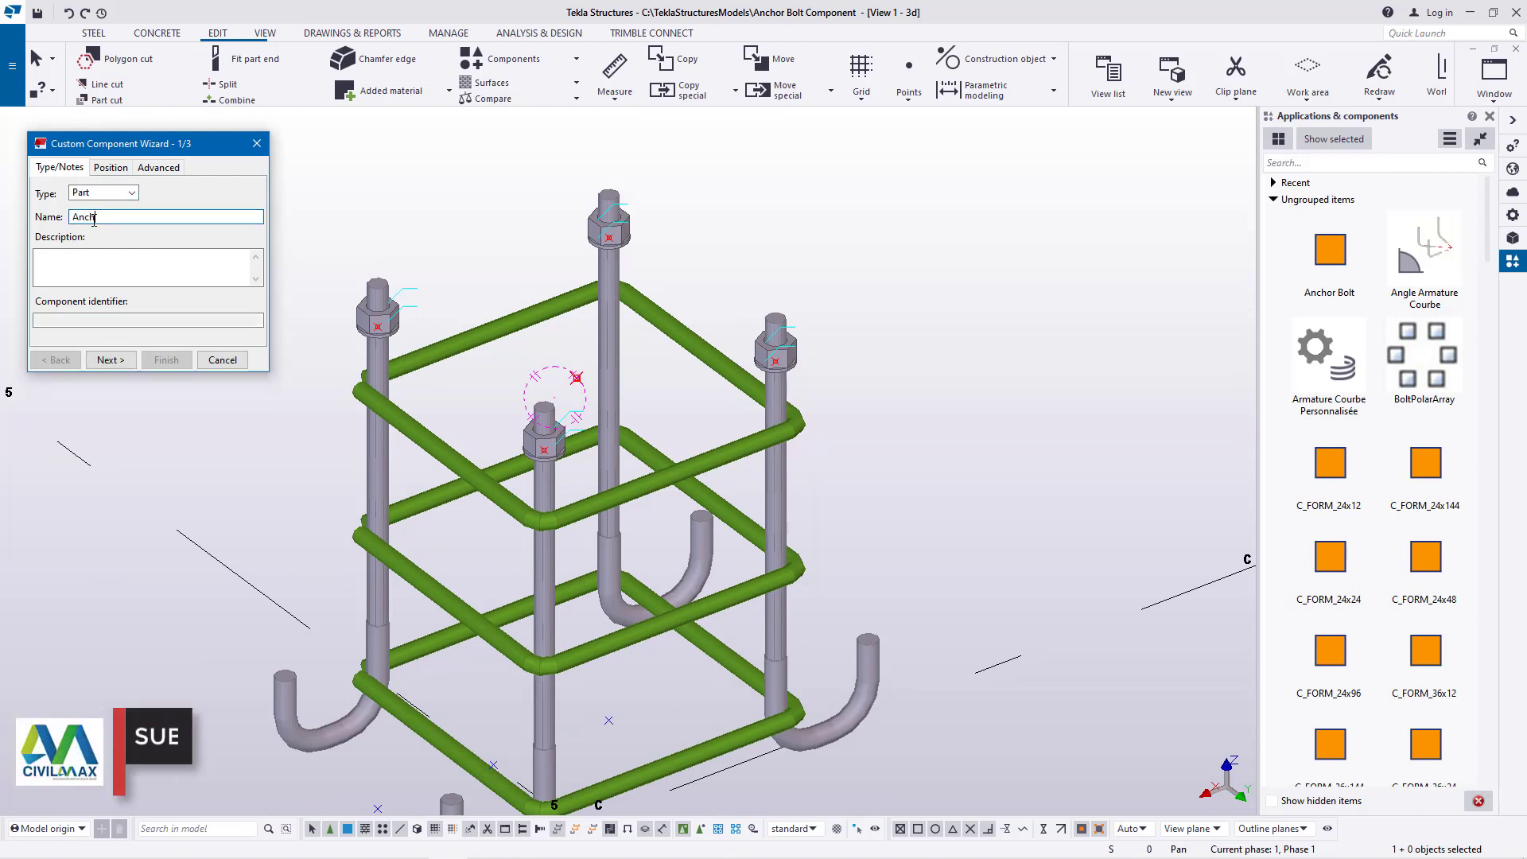
{"action": "type", "text": "or"}
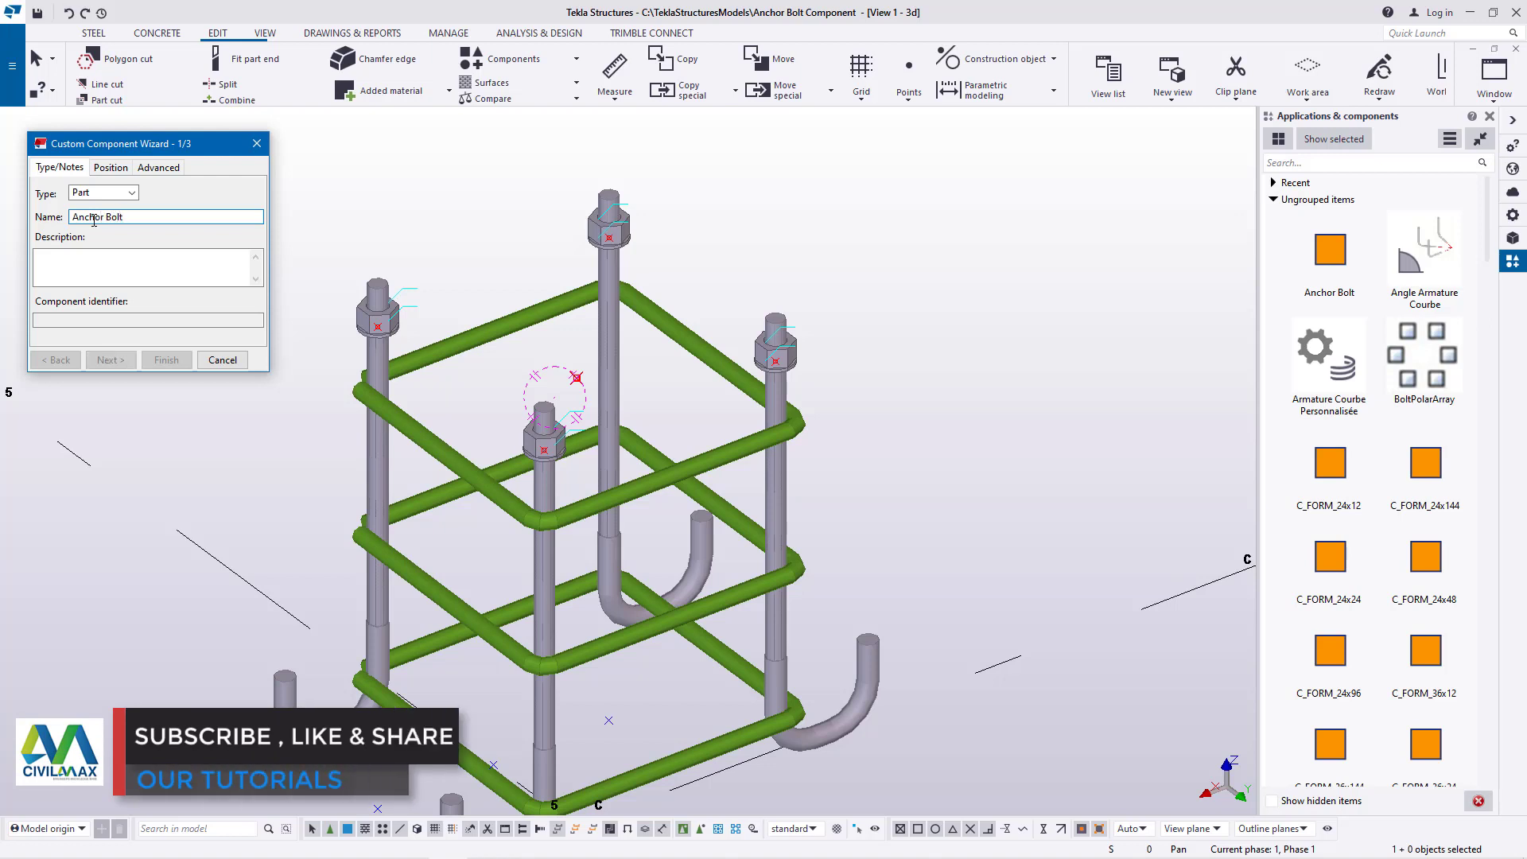
{"action": "type", "text": " Bolt"}
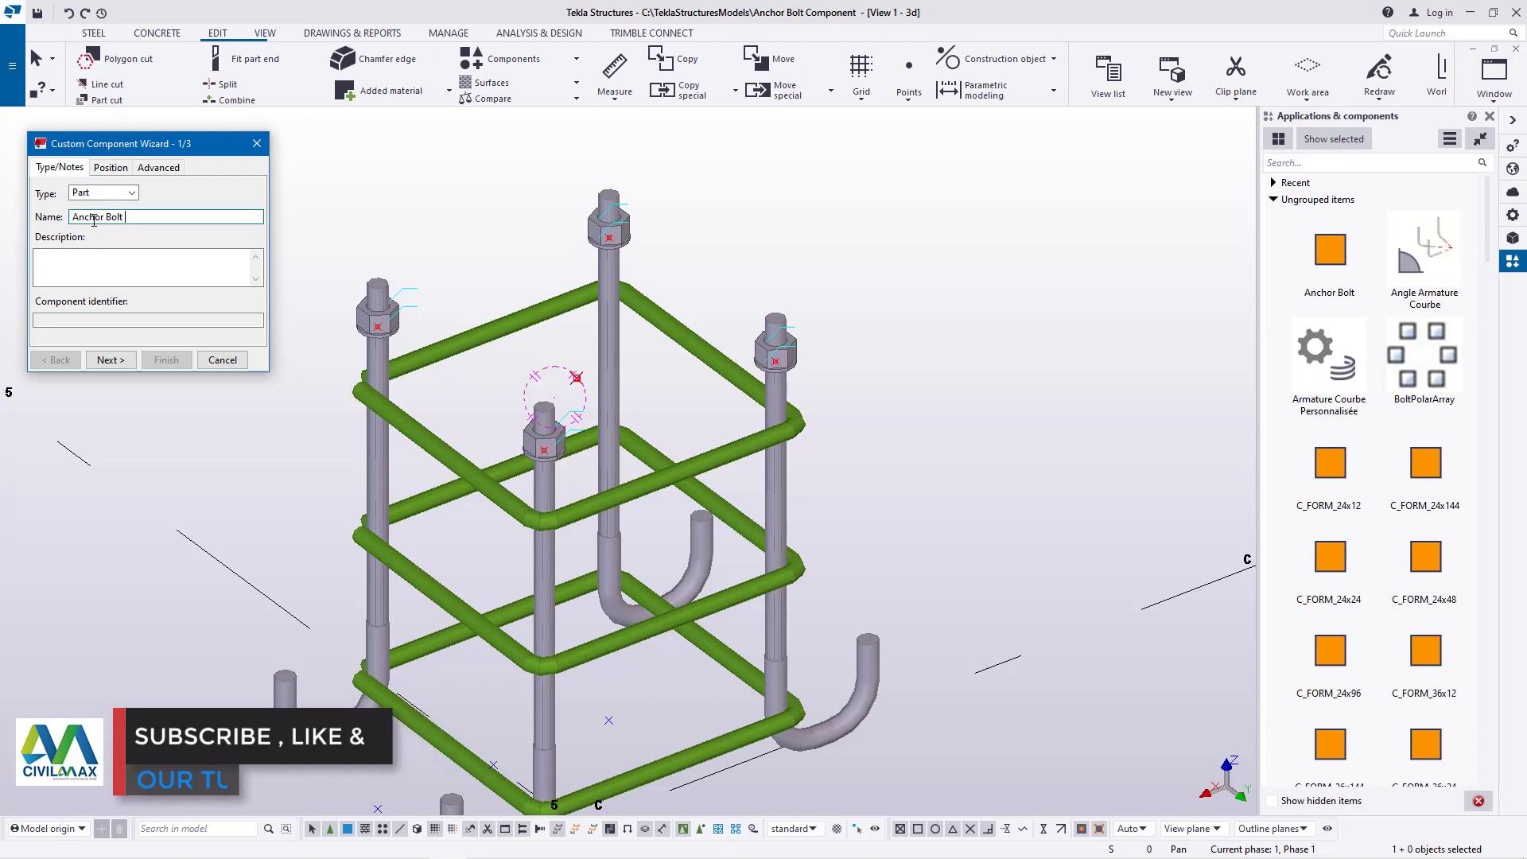
{"action": "type", "text": " 4"}
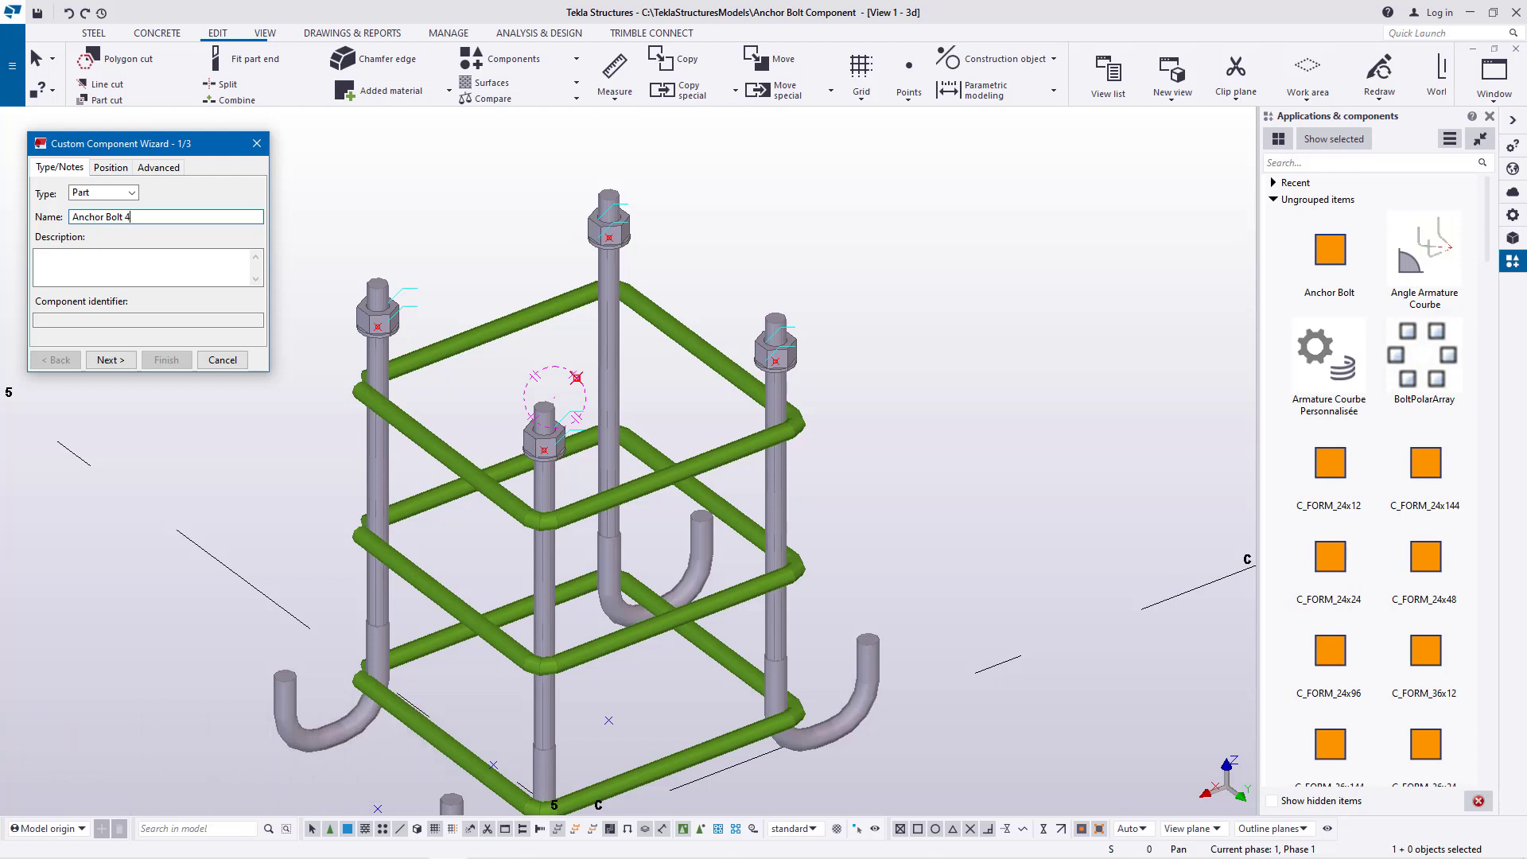
Choose all four anchor rods, their nuts and the polybeam frames as the objects forming the custom component
{"action": "left_click", "coordinate": [110, 360]}
{"action": "scroll", "coordinate": [875, 329], "scroll_direction": "down", "scroll_amount": 3}
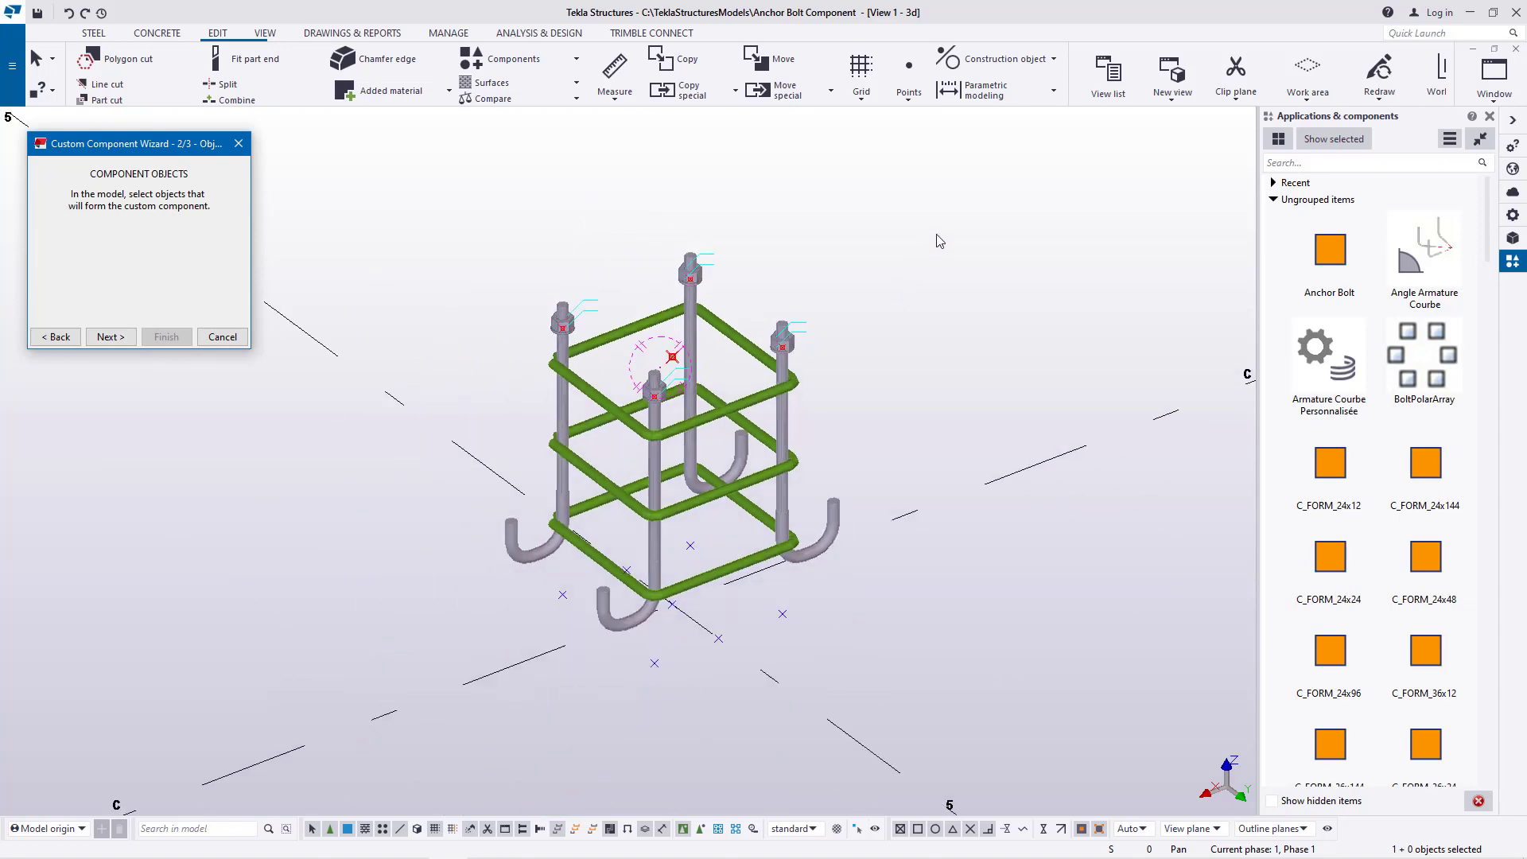
{"action": "left_click_drag", "start_coordinate": [943, 213], "coordinate": [453, 712]}
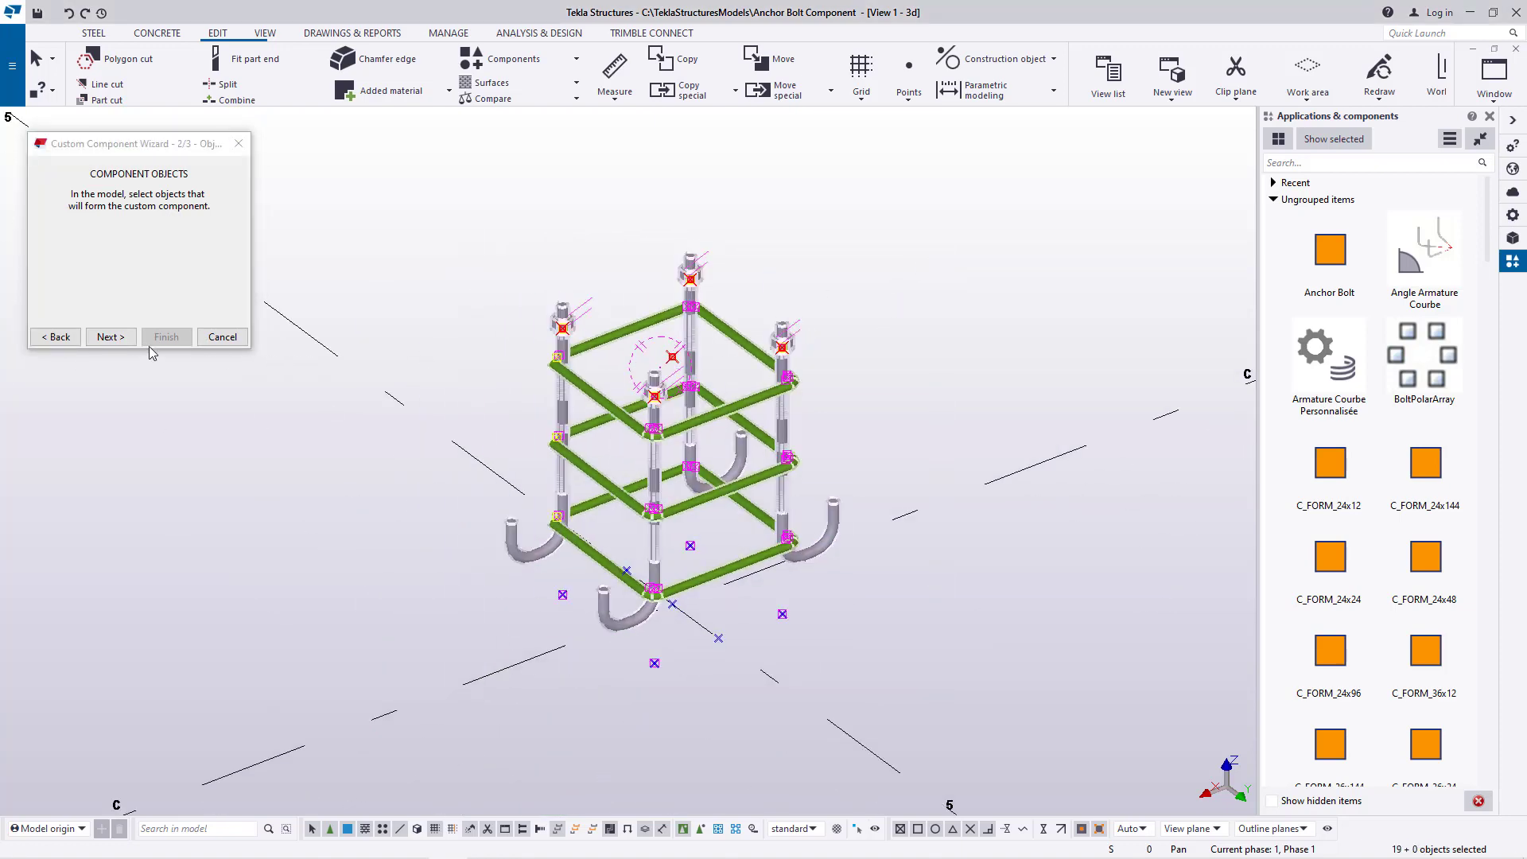
{"action": "left_click", "coordinate": [110, 338]}
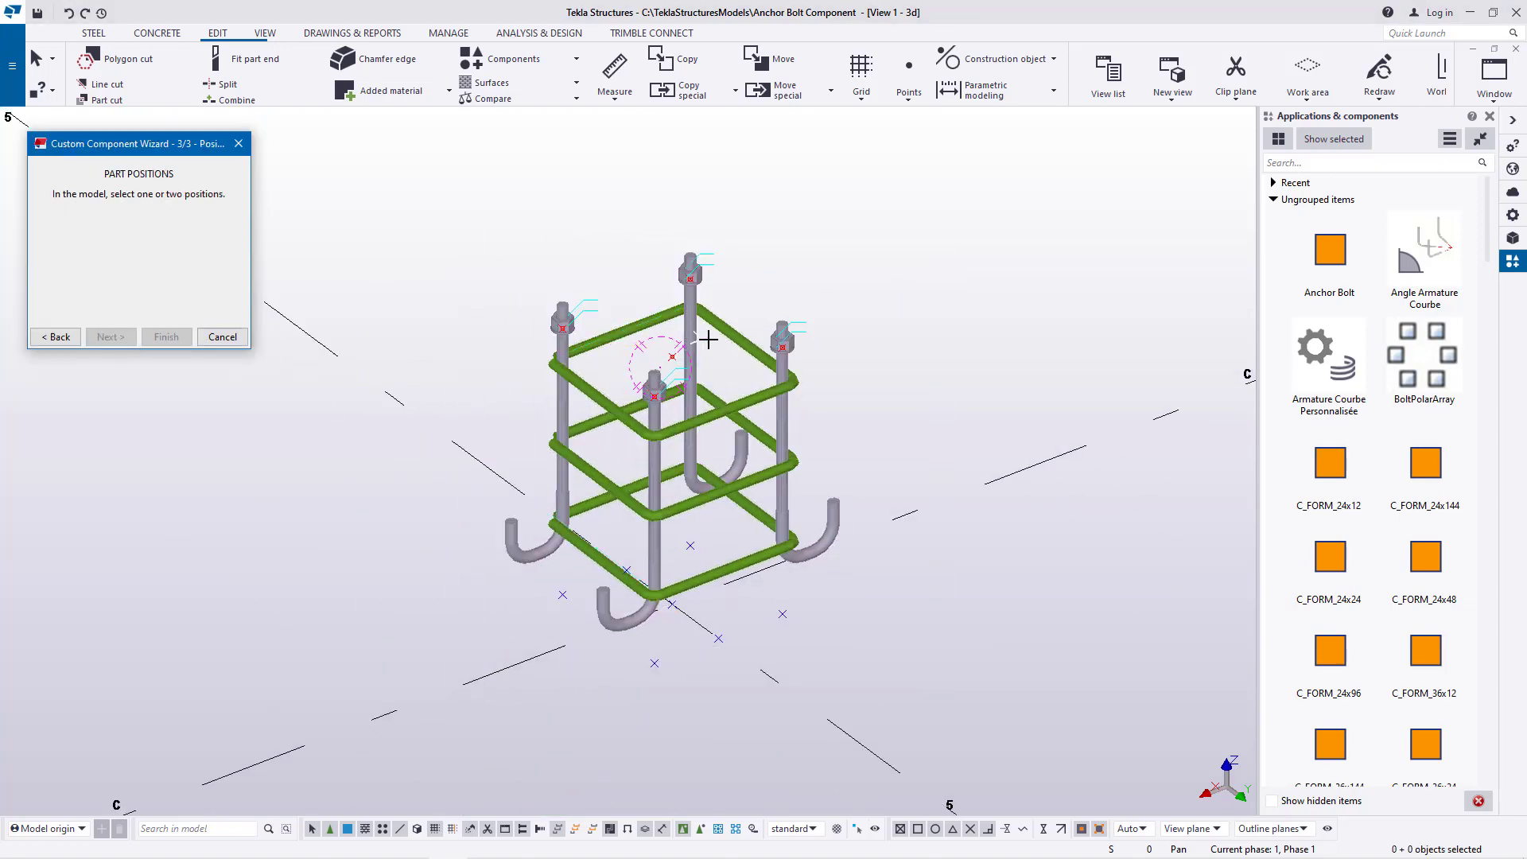
Set the lowered central point between the rods as the part position and finish creating the custom component
{"action": "scroll", "coordinate": [708, 340], "scroll_direction": "up", "scroll_amount": 5}
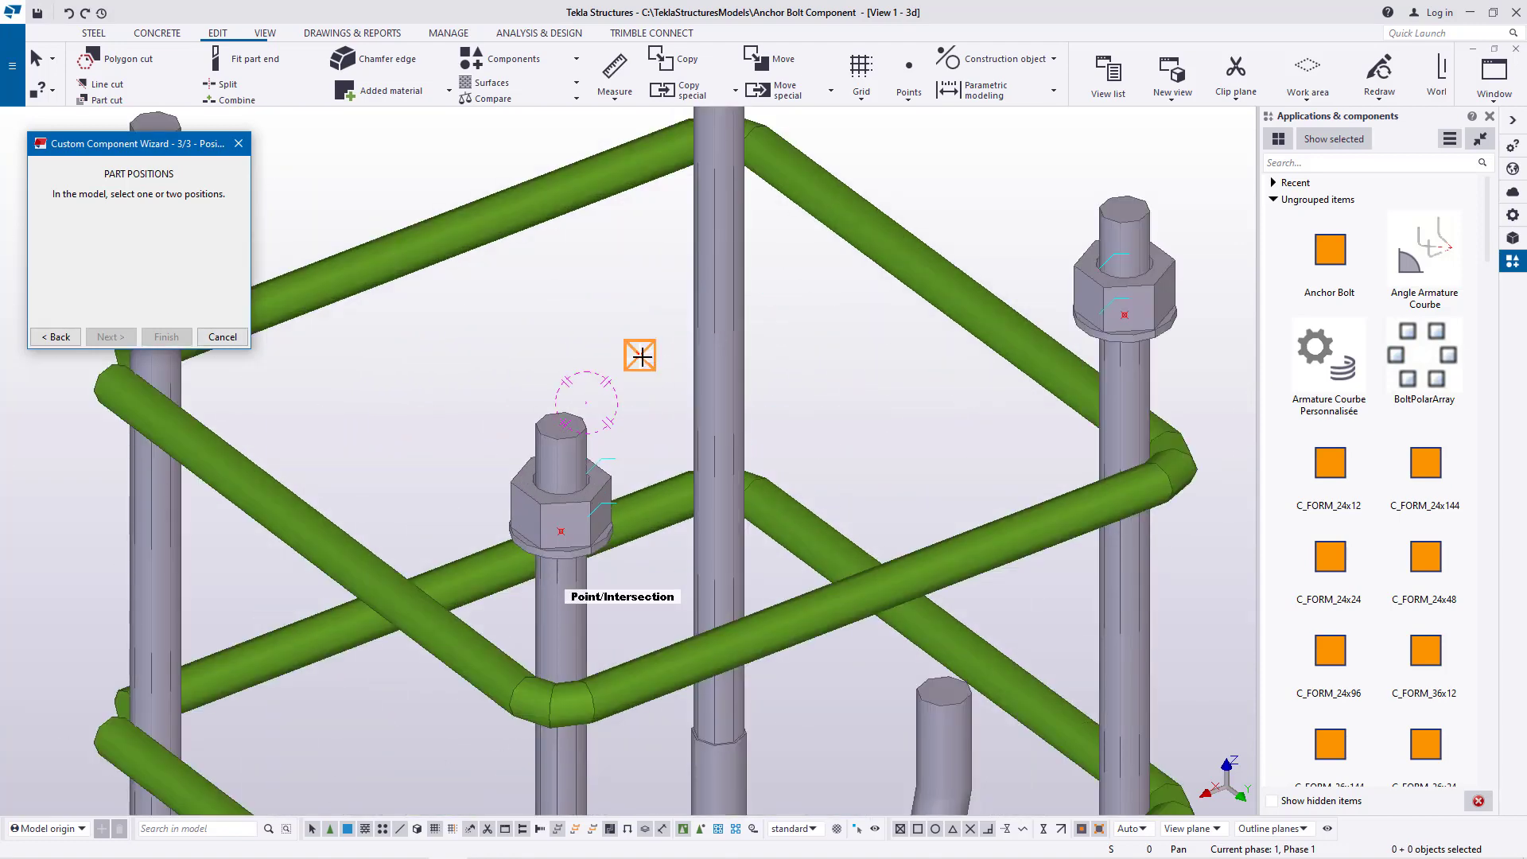
{"action": "left_click", "coordinate": [641, 355]}
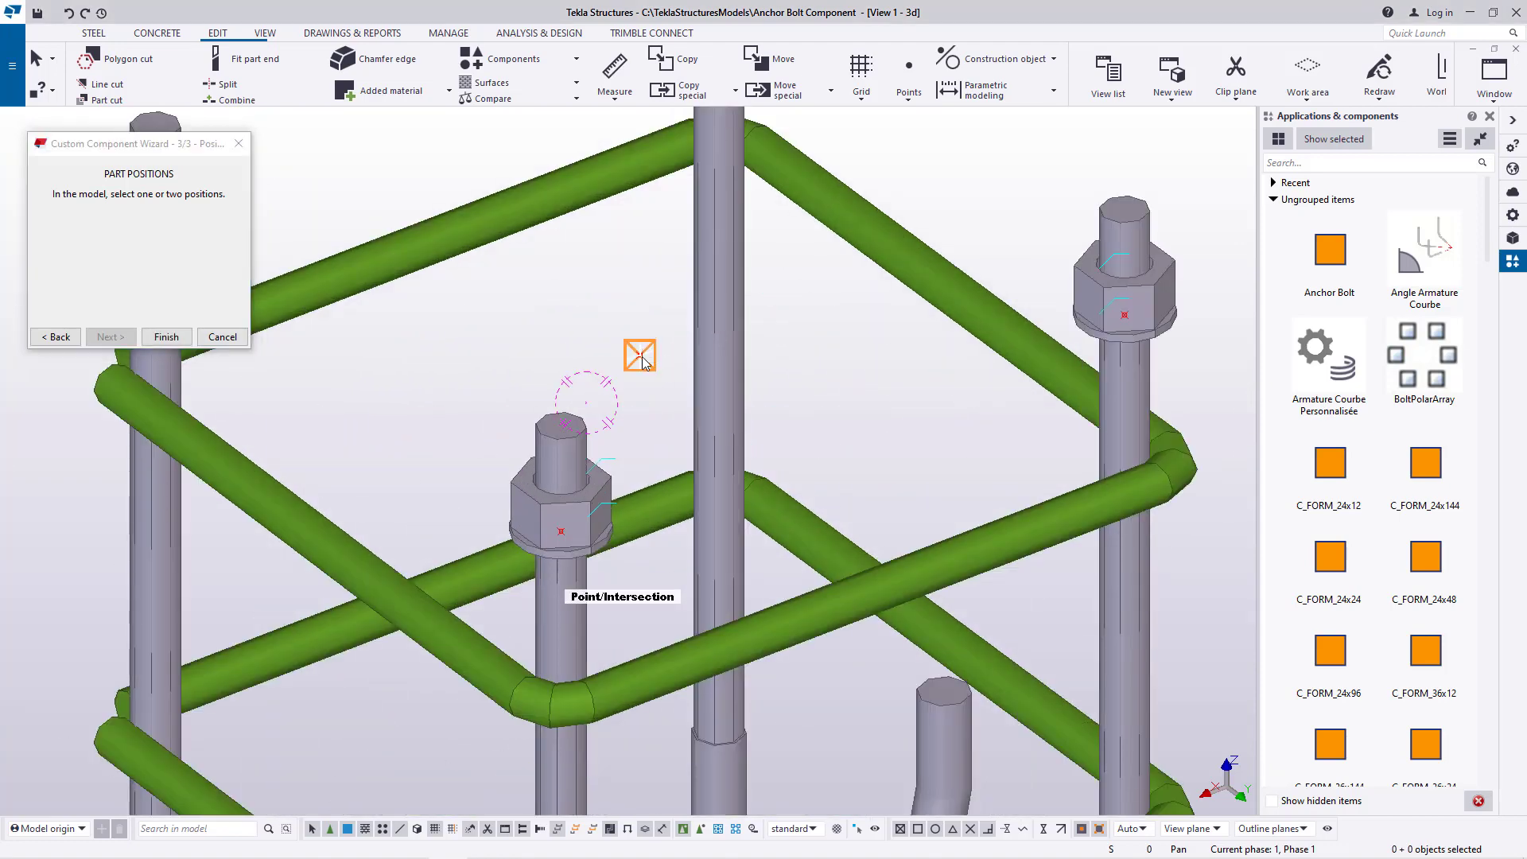
{"action": "left_click", "coordinate": [641, 356]}
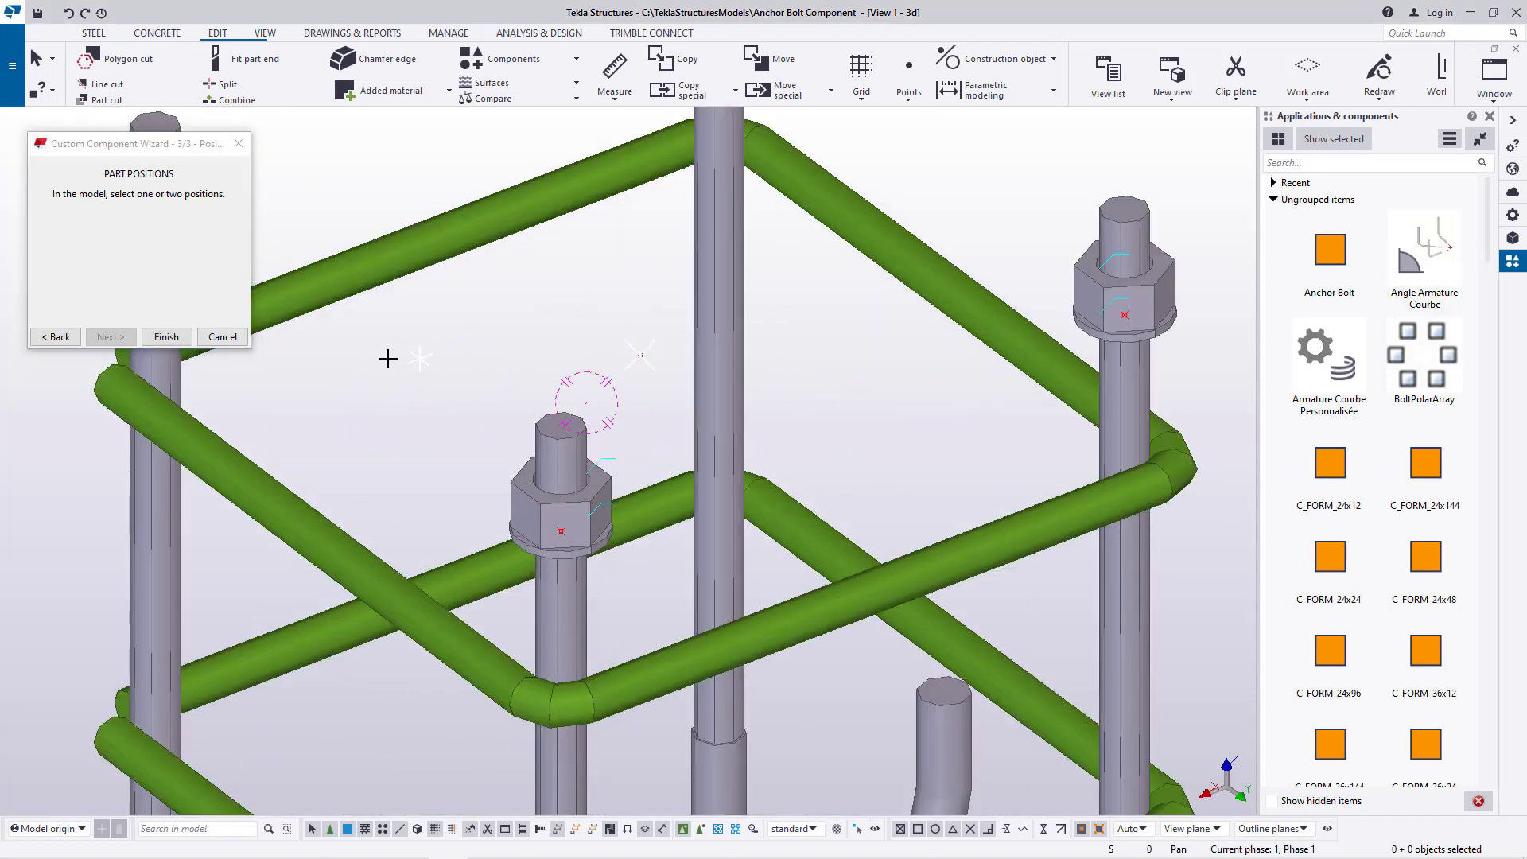
{"action": "left_click", "coordinate": [167, 338]}
{"action": "scroll", "coordinate": [613, 430], "scroll_direction": "down", "scroll_amount": 6}
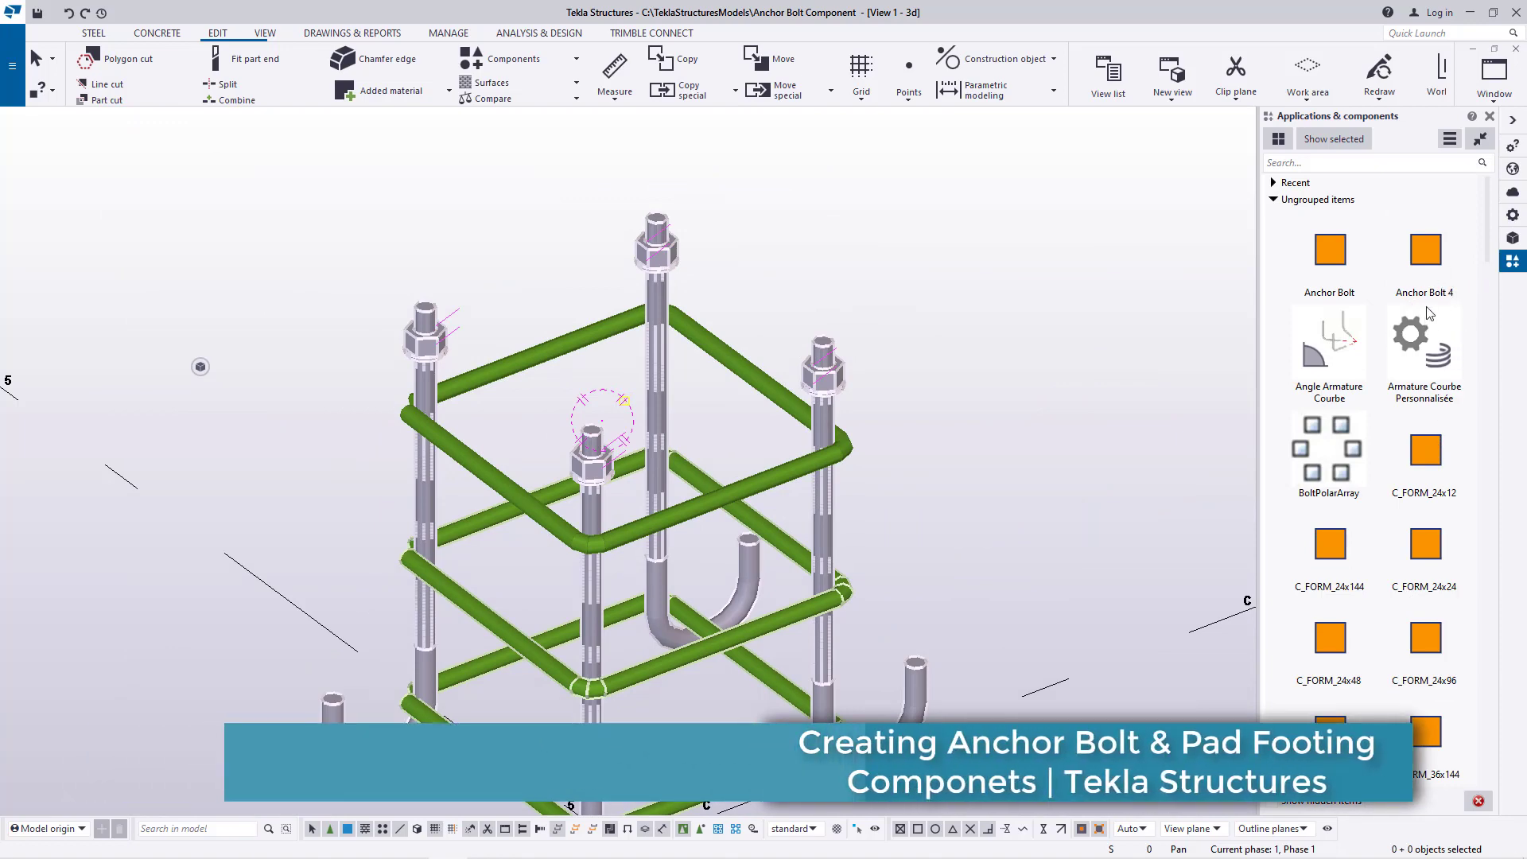
{"action": "right_click", "coordinate": [956, 213]}
{"action": "left_click", "coordinate": [991, 222]}
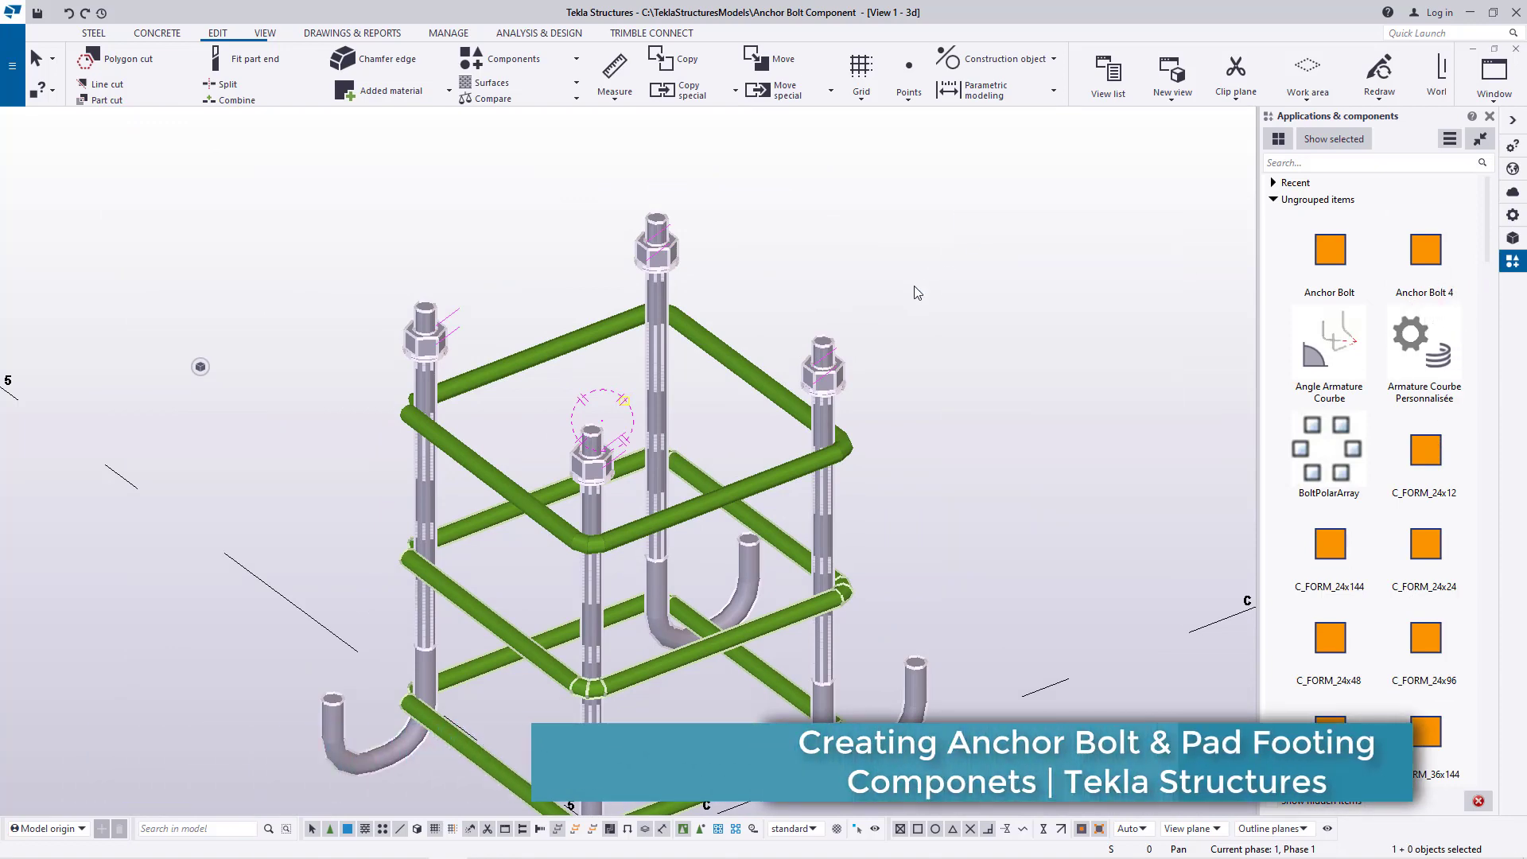
Place the Anchor Bolt 4 component at grid intersection B-5 and end the placement command
{"action": "scroll", "coordinate": [619, 535], "scroll_direction": "down", "scroll_amount": 5}
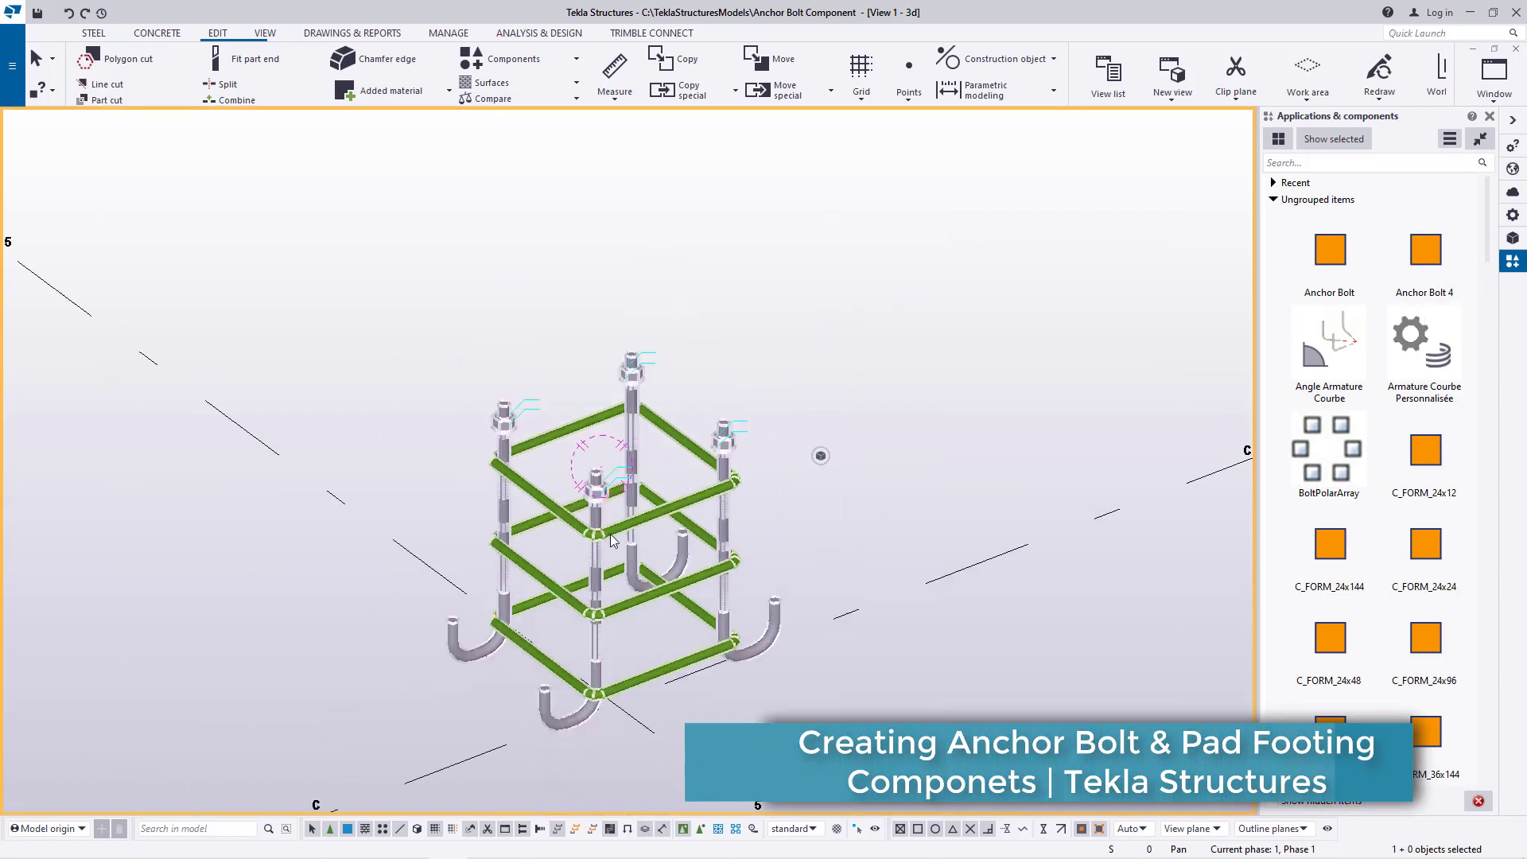
{"action": "left_click", "coordinate": [1426, 253]}
{"action": "scroll", "coordinate": [765, 615], "scroll_direction": "down", "scroll_amount": 5}
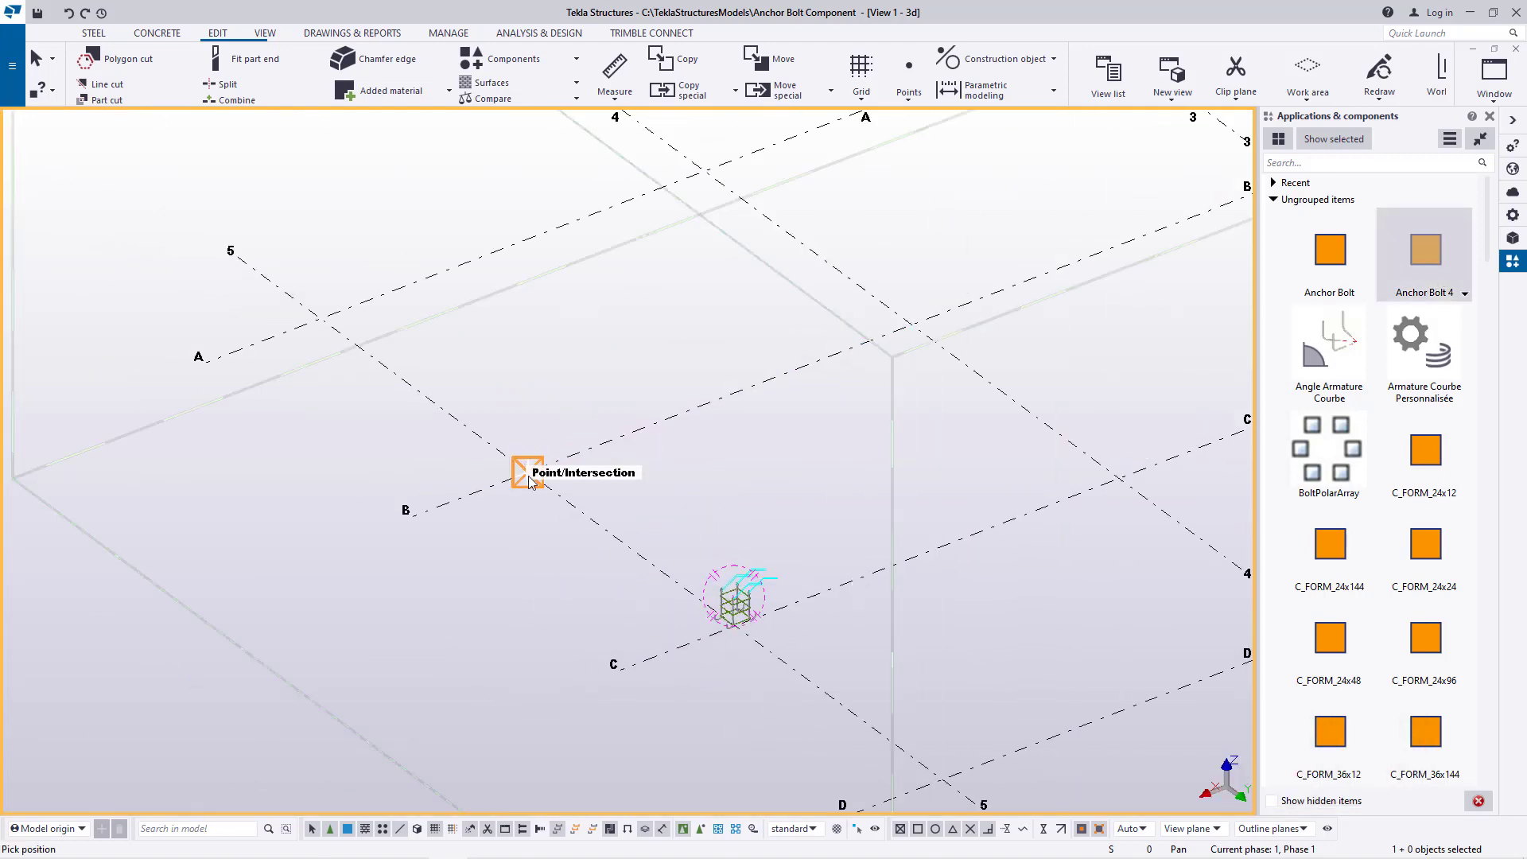
{"action": "left_click", "coordinate": [530, 482]}
{"action": "scroll", "coordinate": [529, 470], "scroll_direction": "up", "scroll_amount": 8}
{"action": "right_click", "coordinate": [664, 299]}
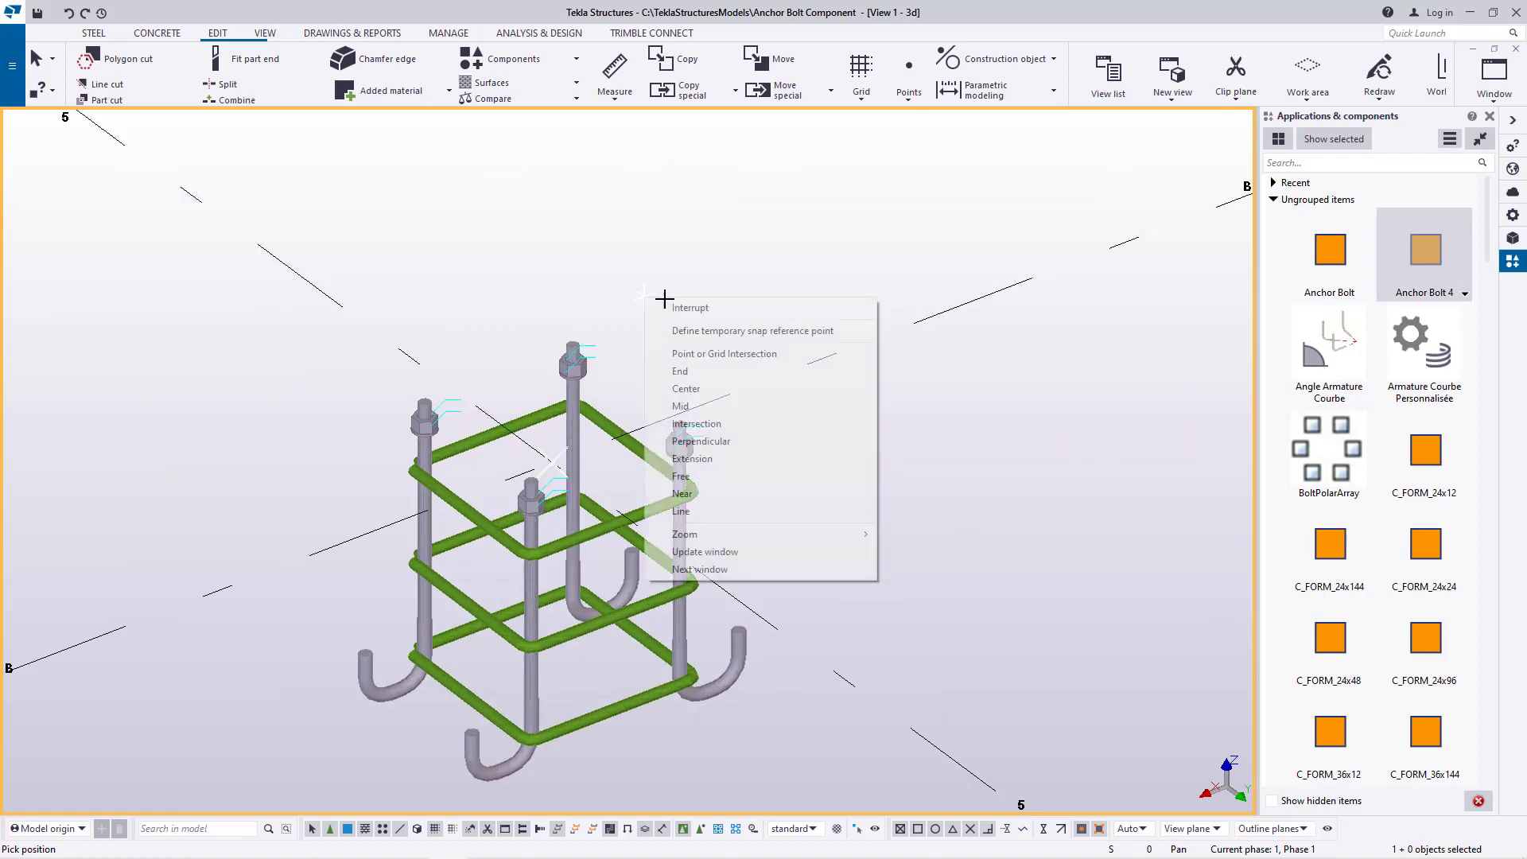
{"action": "left_click", "coordinate": [676, 307]}
Examine the component placed at grid B-5 from a rotated angle, checking its height and centring on the grid lines
{"action": "left_click", "coordinate": [265, 33]}
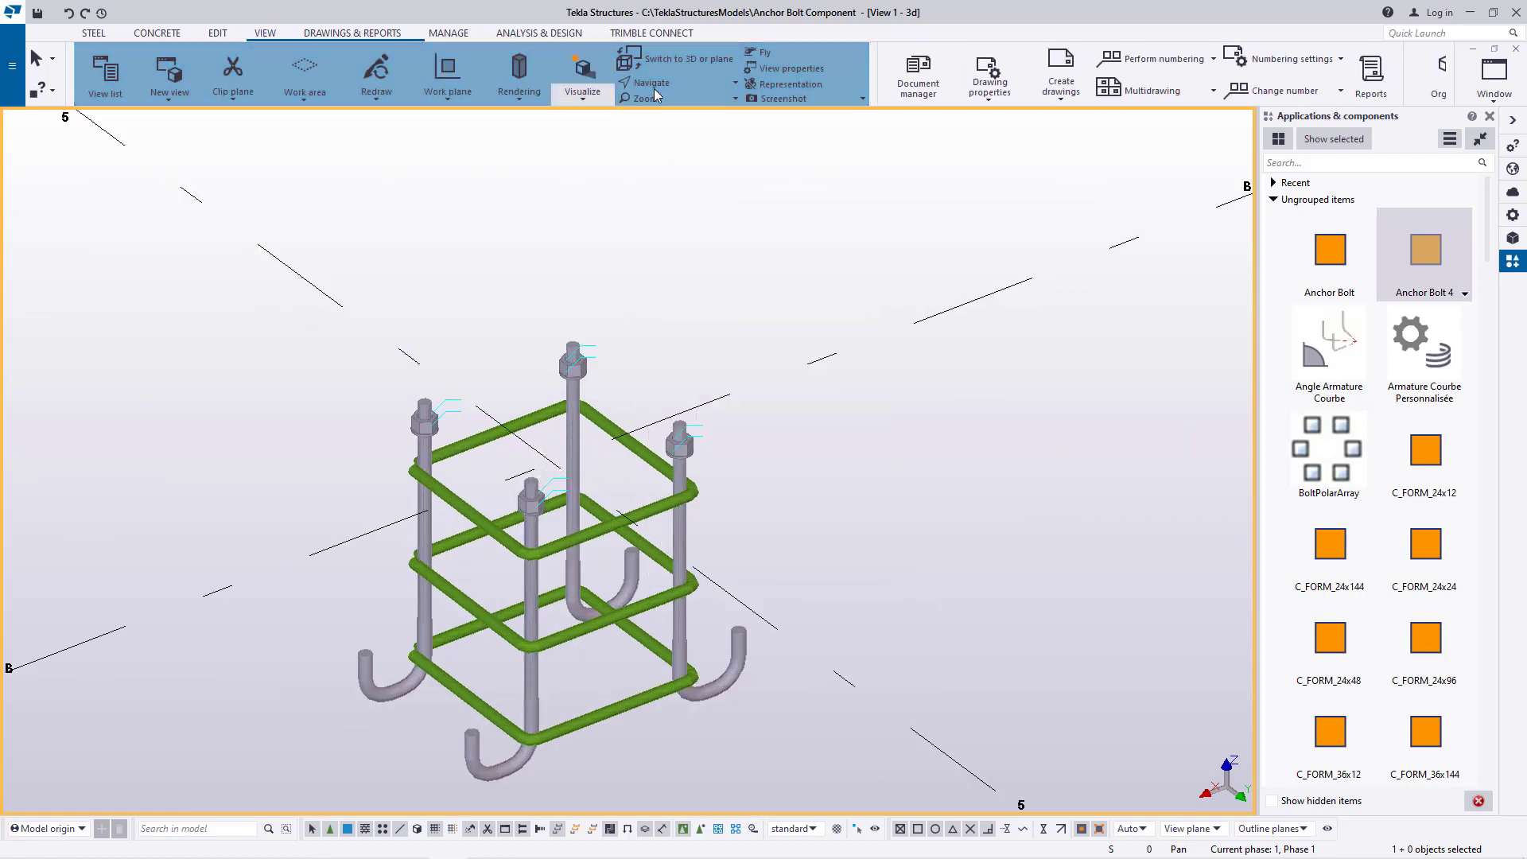
{"action": "left_click", "coordinate": [680, 82]}
{"action": "left_click", "coordinate": [687, 110]}
{"action": "left_click_drag", "start_coordinate": [568, 459], "coordinate": [609, 446]}
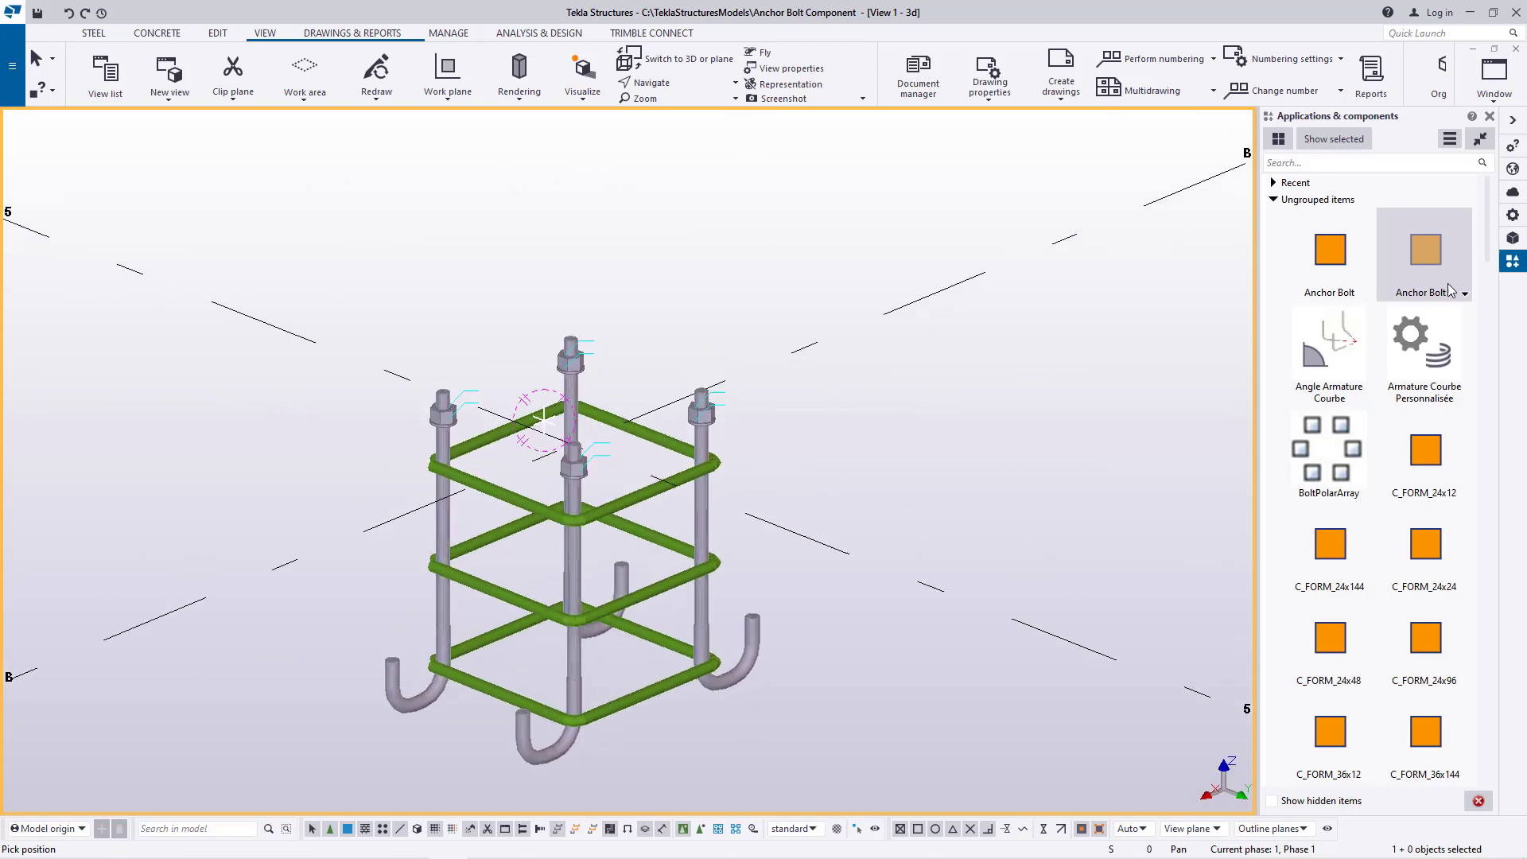
{"action": "scroll", "coordinate": [796, 451], "scroll_direction": "up", "scroll_amount": 3}
{"action": "right_click", "coordinate": [648, 254]}
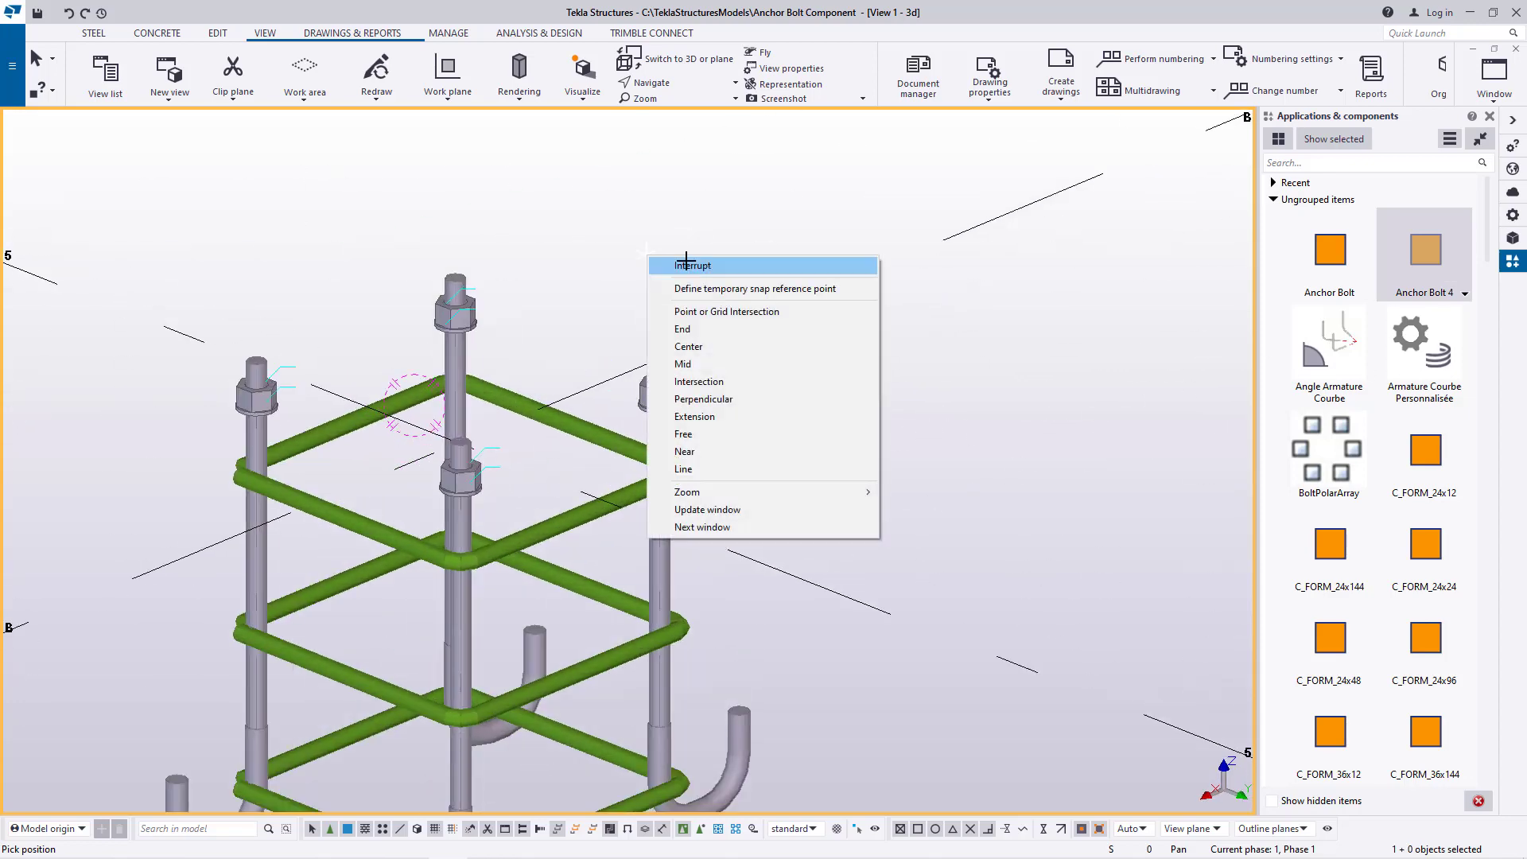
{"action": "left_click", "coordinate": [685, 262]}
{"action": "scroll", "coordinate": [835, 475], "scroll_direction": "down", "scroll_amount": 3}
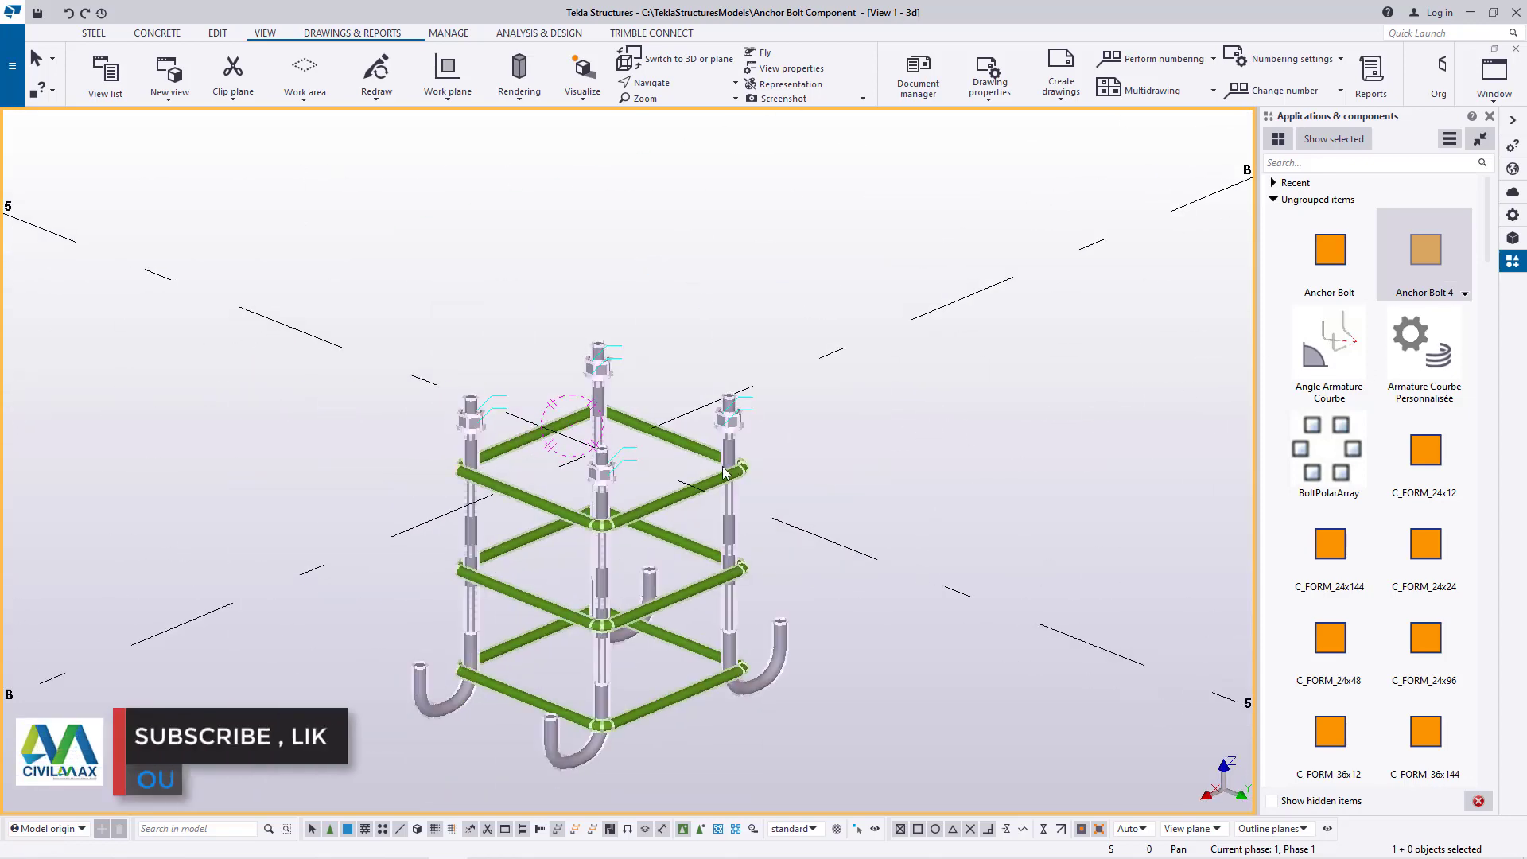
{"action": "scroll", "coordinate": [835, 481], "scroll_direction": "down", "scroll_amount": 2}
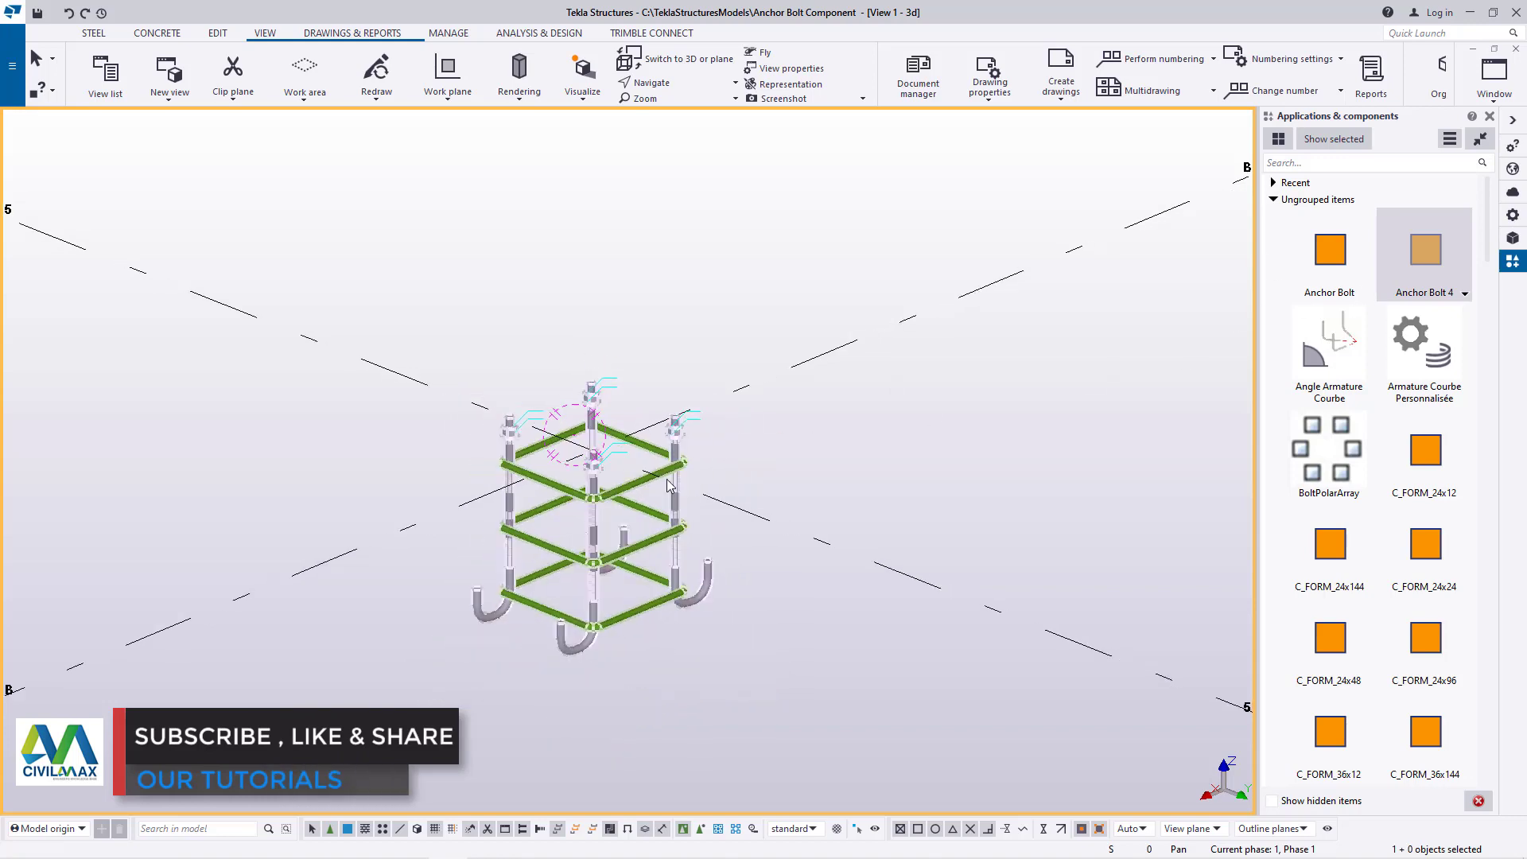
Delete the Anchor Bolt 4 component placed at grid intersection B-5
{"action": "scroll", "coordinate": [556, 469], "scroll_direction": "up", "scroll_amount": 2}
{"action": "scroll", "coordinate": [547, 480], "scroll_direction": "down", "scroll_amount": 4}
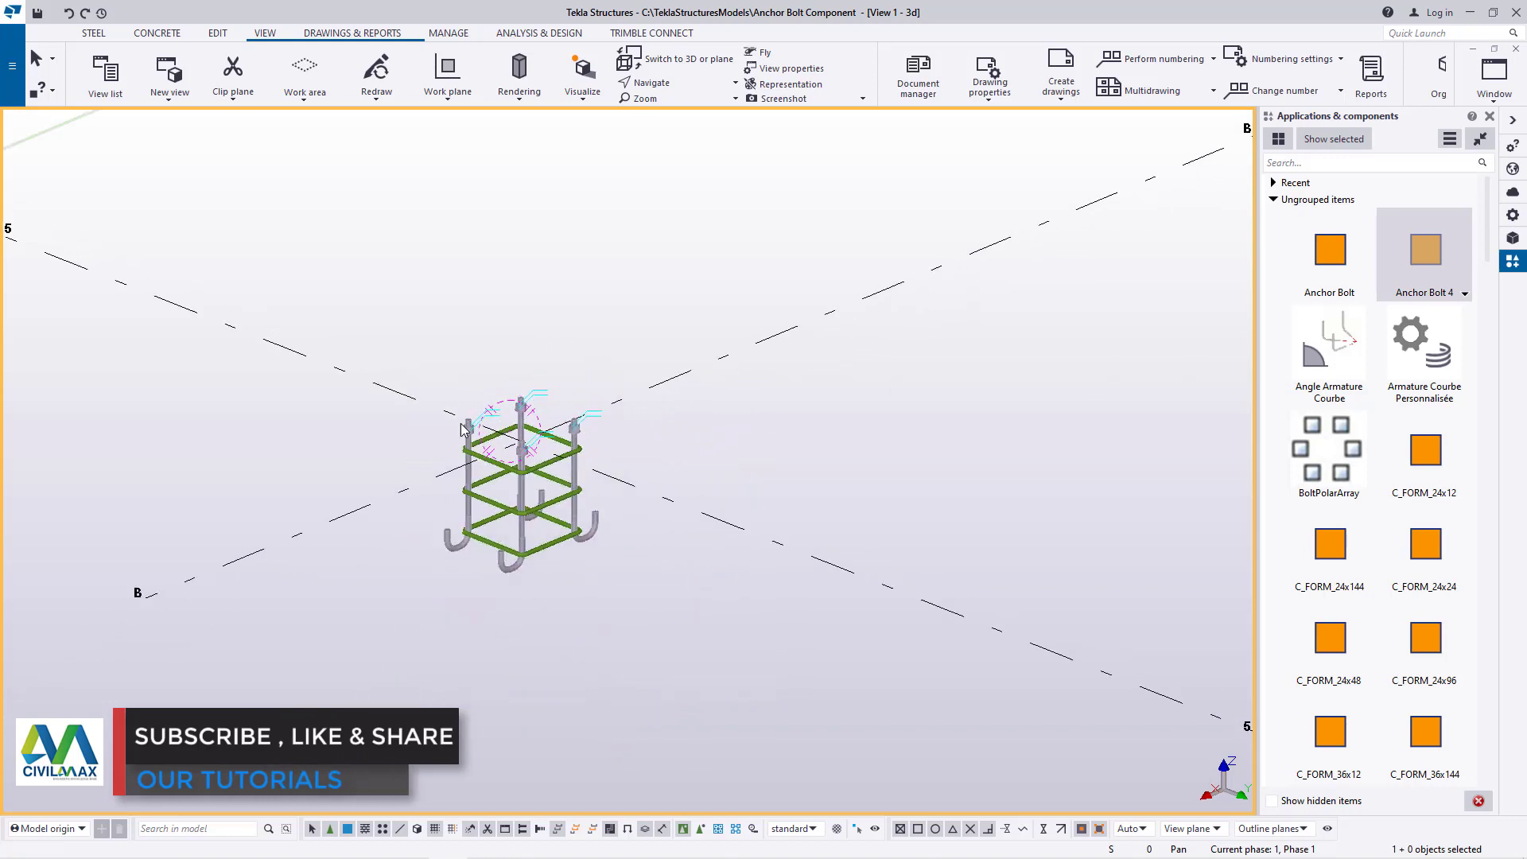
{"action": "left_click", "coordinate": [523, 471]}
{"action": "key", "text": "Escape"}
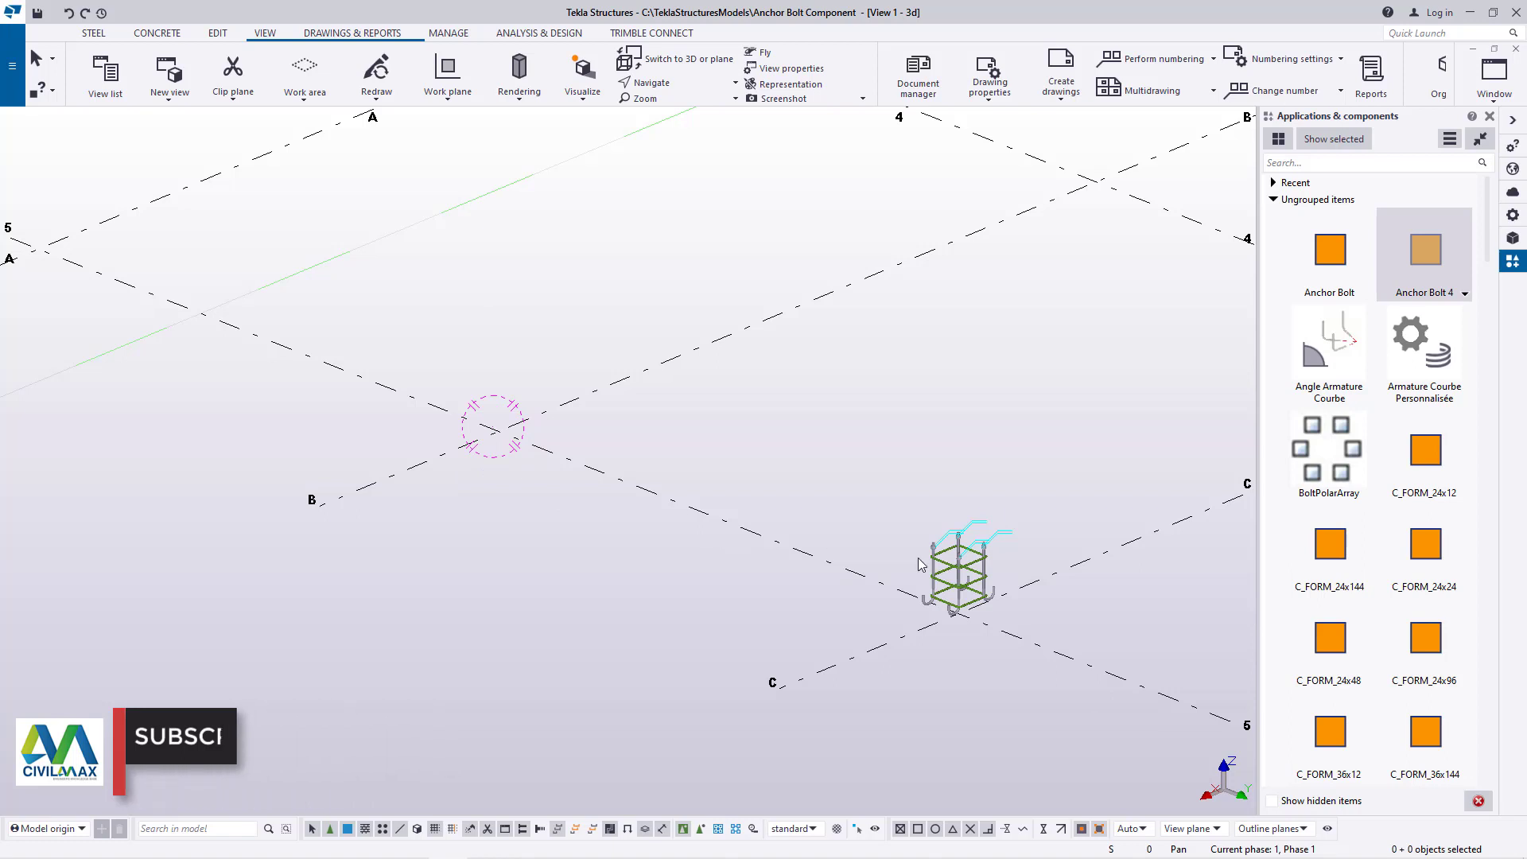
Hide the grid lines around the remaining anchor rod assembly near grid C-5
{"action": "scroll", "coordinate": [1023, 599], "scroll_direction": "up", "scroll_amount": 5}
{"action": "right_click", "coordinate": [1026, 581]}
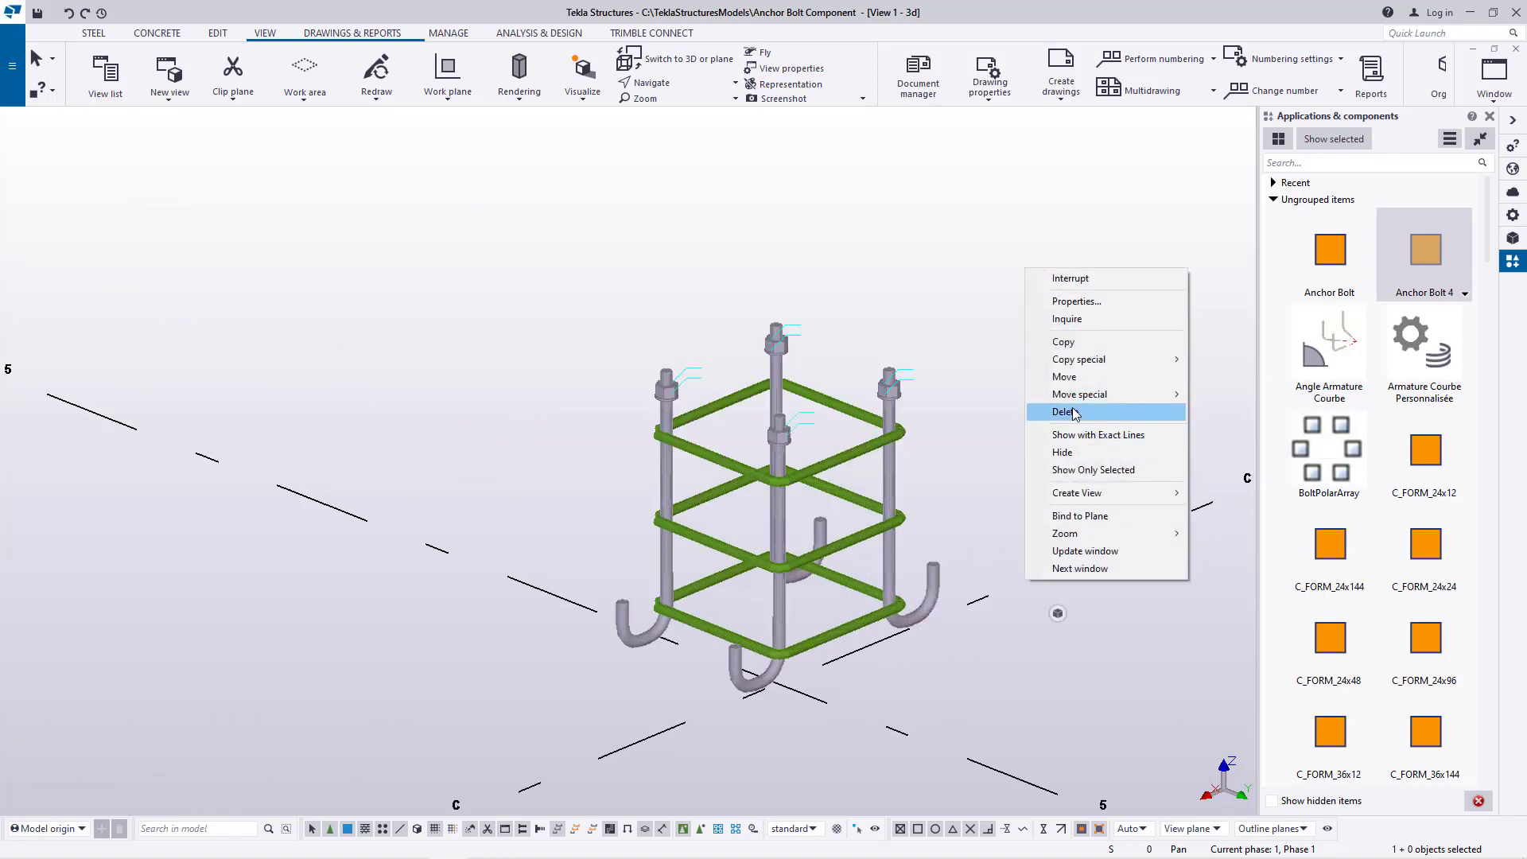
{"action": "left_click", "coordinate": [1064, 452]}
{"action": "scroll", "coordinate": [1058, 613], "scroll_direction": "up", "scroll_amount": 3}
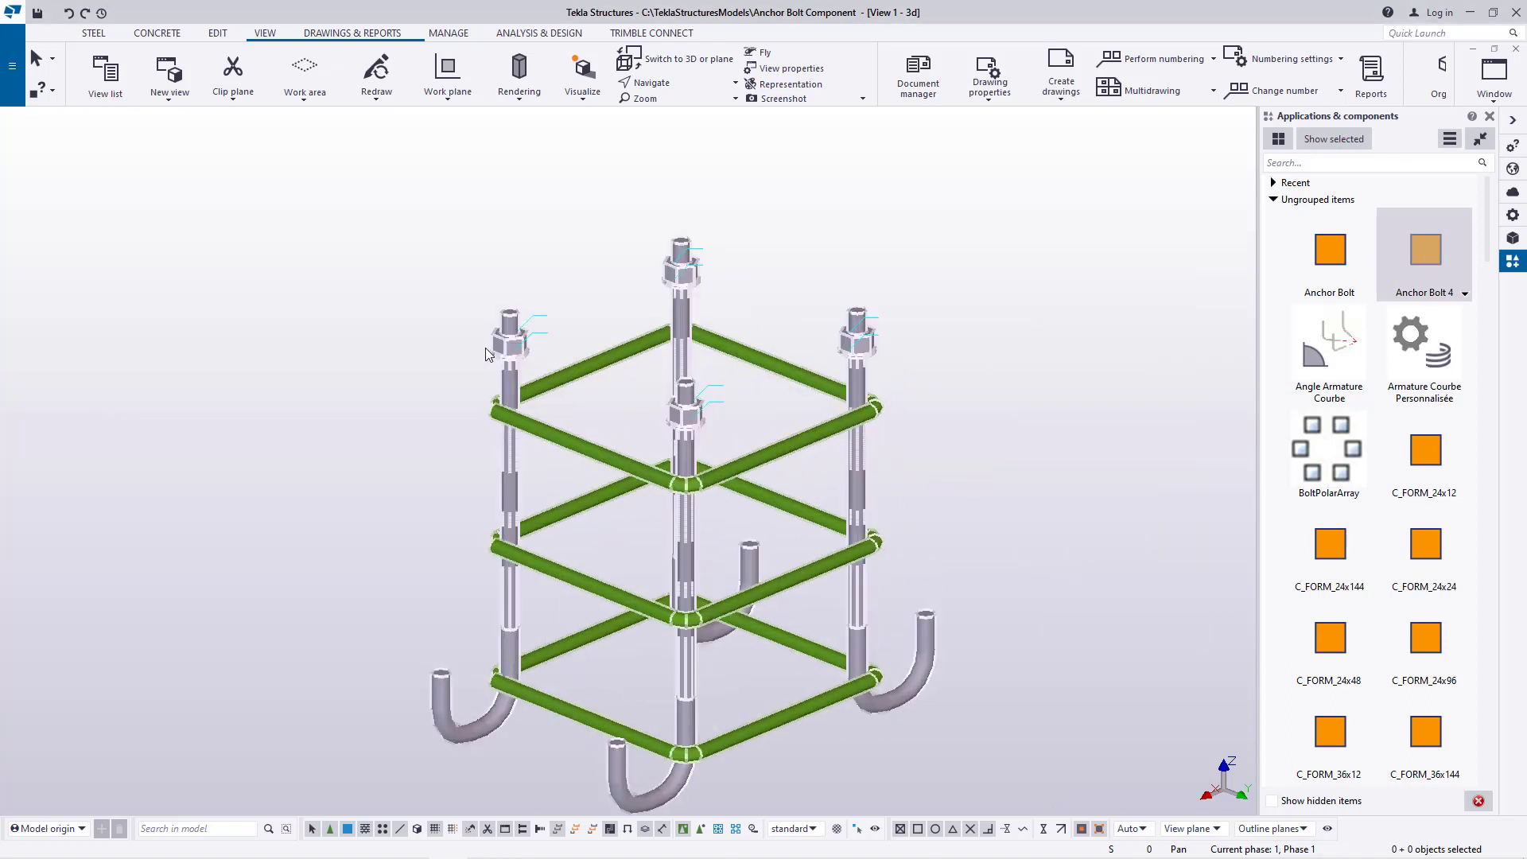
Rotate and pan the view so the whole anchor rod assembly is framed at an angle, and end the pan command
{"action": "scroll", "coordinate": [487, 354], "scroll_direction": "down", "scroll_amount": 2}
{"action": "left_click", "coordinate": [660, 86]}
{"action": "left_click", "coordinate": [685, 111]}
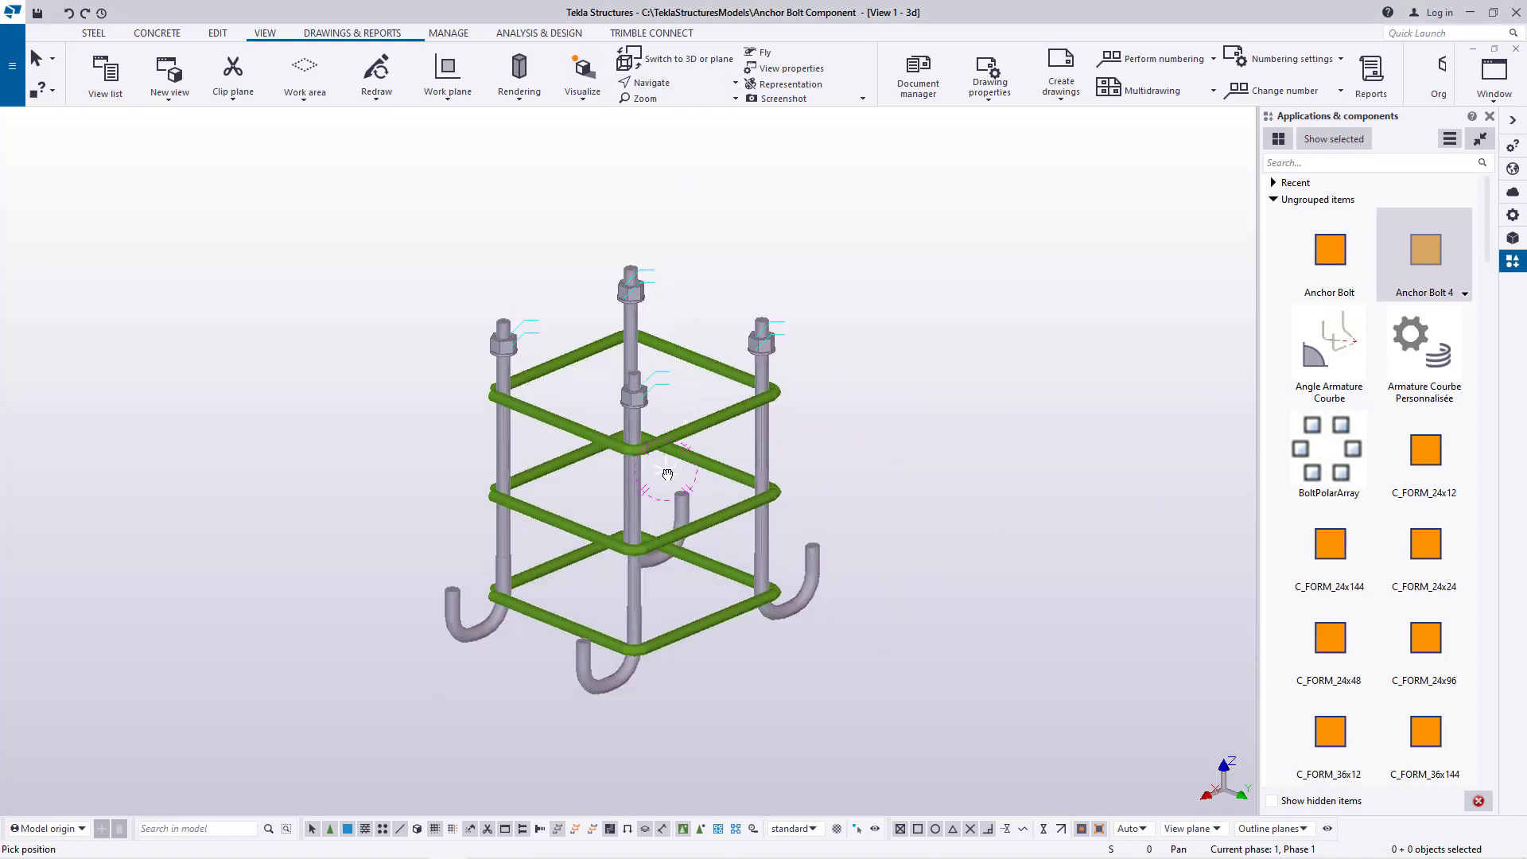
{"action": "left_click_drag", "start_coordinate": [667, 474], "coordinate": [568, 559]}
{"action": "left_click", "coordinate": [670, 86]}
{"action": "left_click", "coordinate": [685, 110]}
{"action": "scroll", "coordinate": [559, 557], "scroll_direction": "up", "scroll_amount": 4}
{"action": "left_click_drag", "start_coordinate": [651, 524], "coordinate": [694, 525]}
{"action": "scroll", "coordinate": [632, 514], "scroll_direction": "down", "scroll_amount": 2}
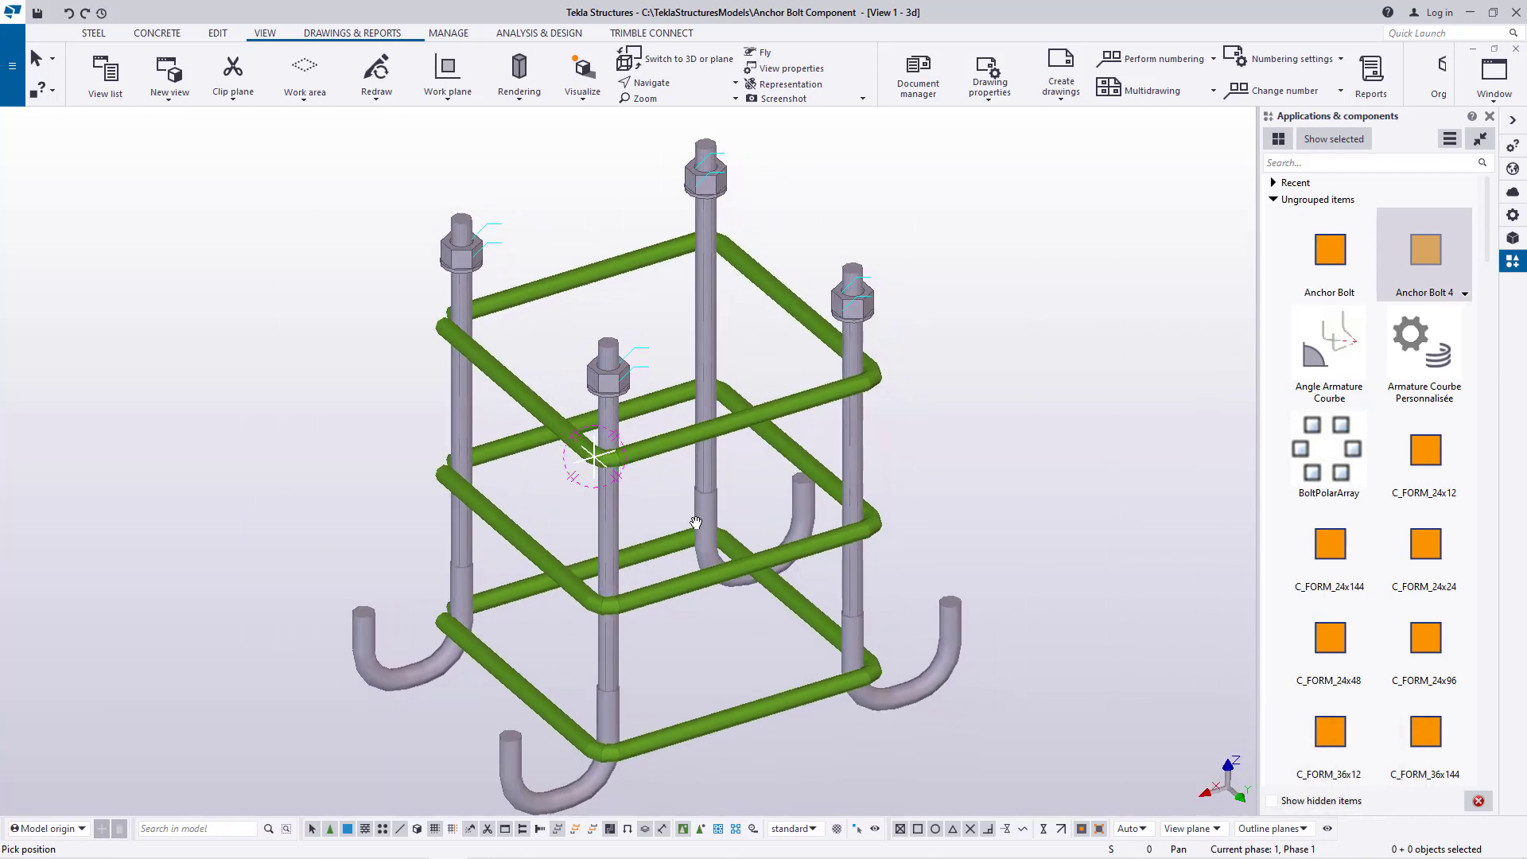
{"action": "right_click", "coordinate": [1001, 280]}
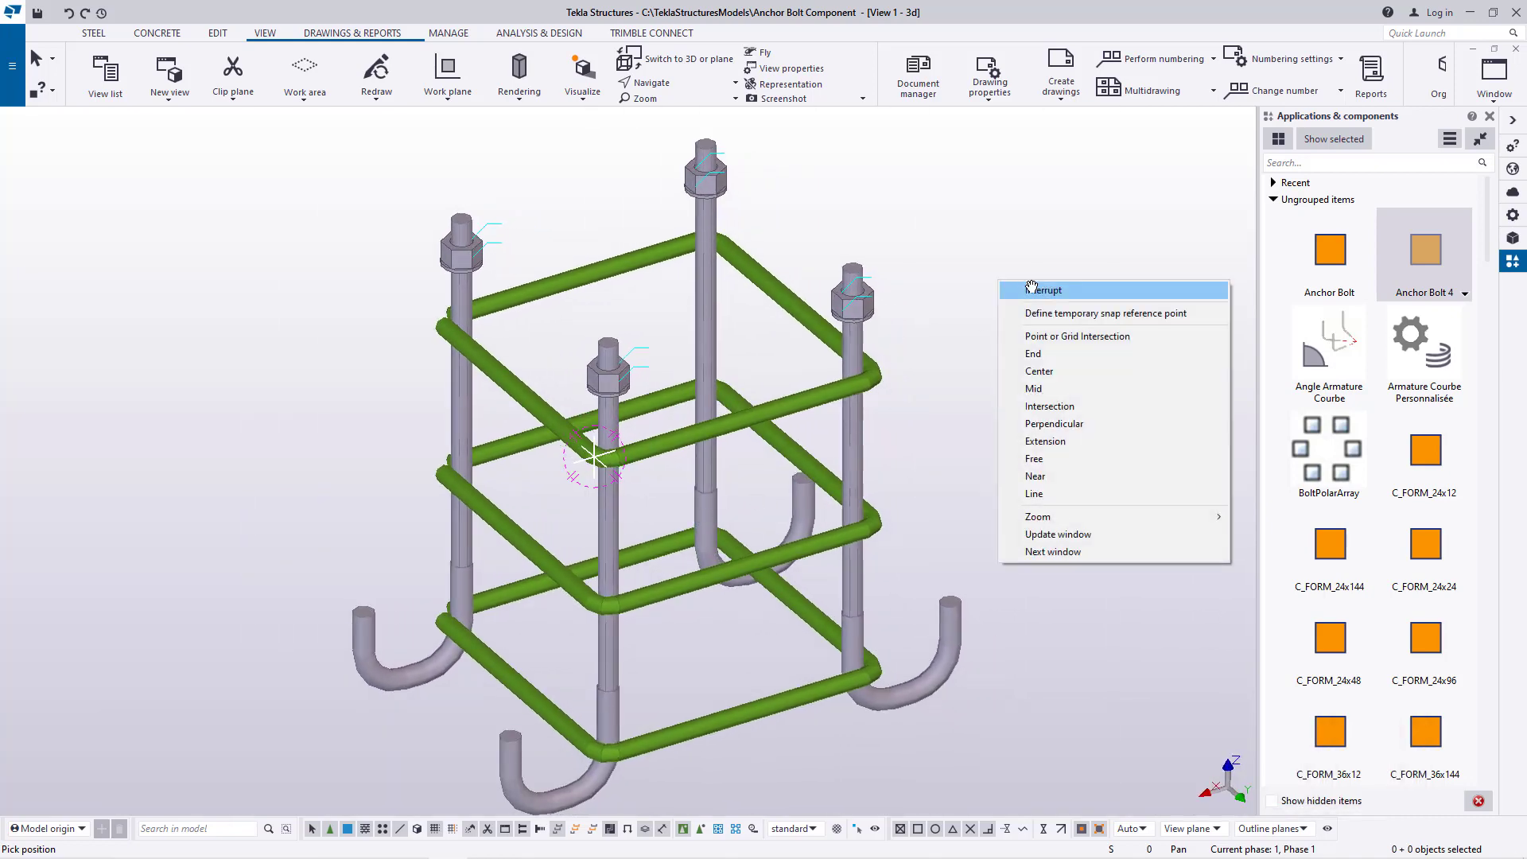
{"action": "left_click", "coordinate": [1034, 287]}
{"action": "left_click", "coordinate": [1159, 340]}
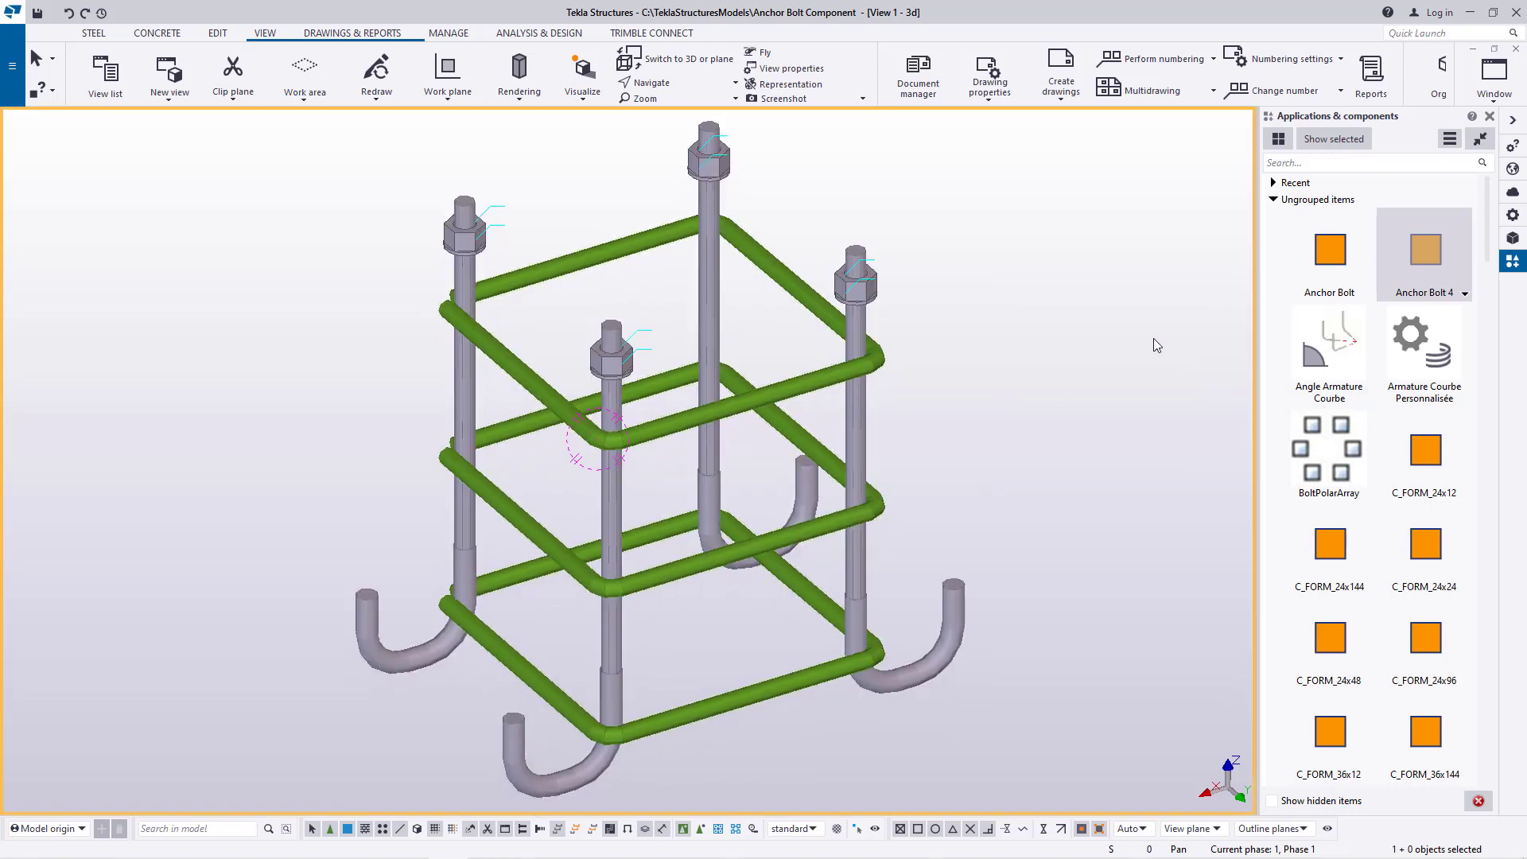
Set up a rendered-view screenshot printed to file, with a white background, 72 DPI and line width 1
{"action": "left_click", "coordinate": [861, 99]}
{"action": "left_click", "coordinate": [779, 120]}
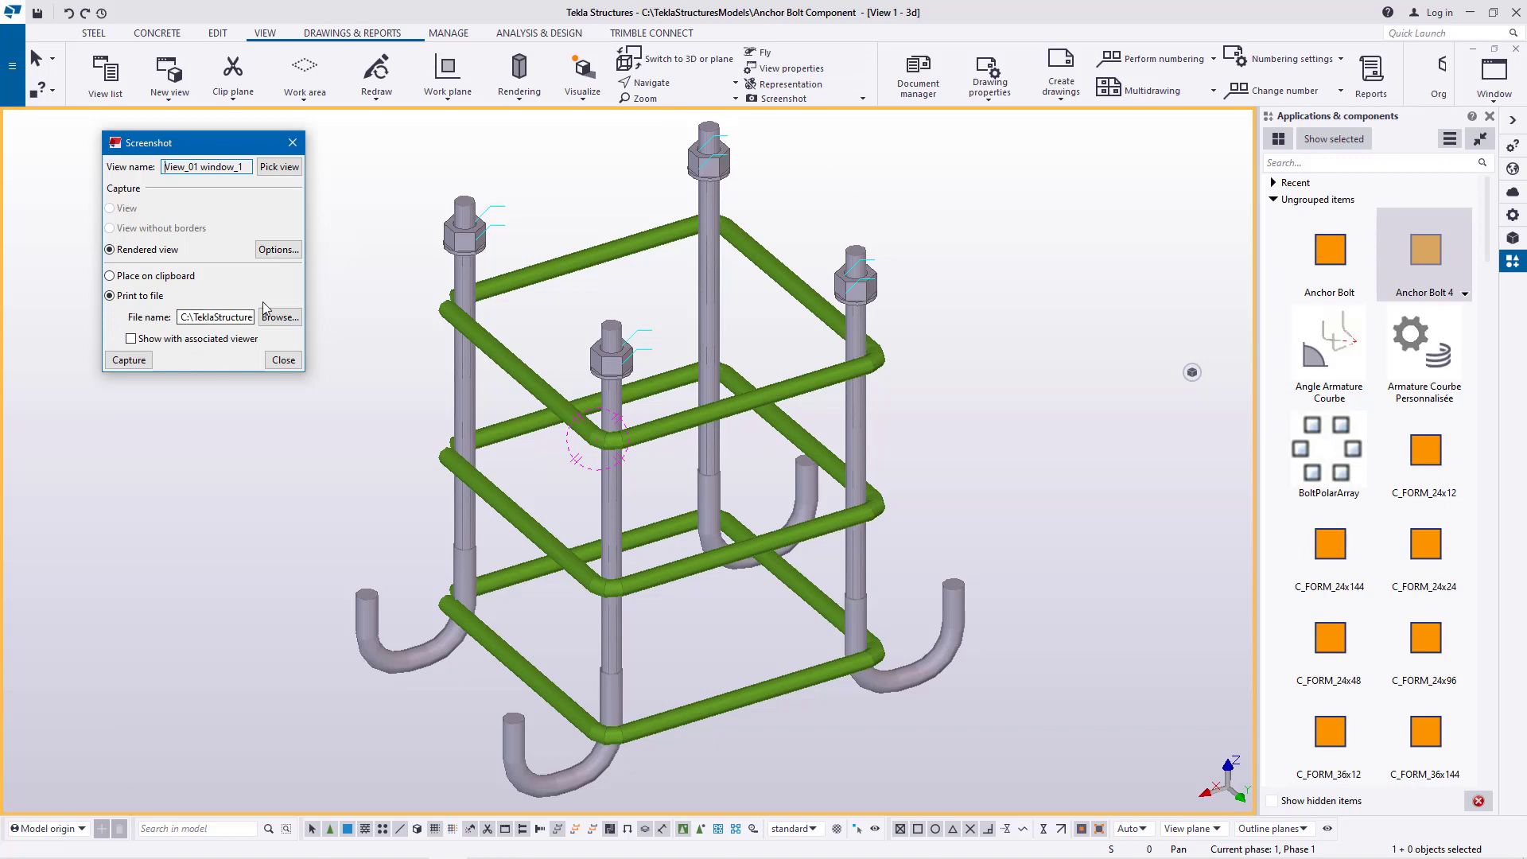
{"action": "left_click", "coordinate": [278, 249]}
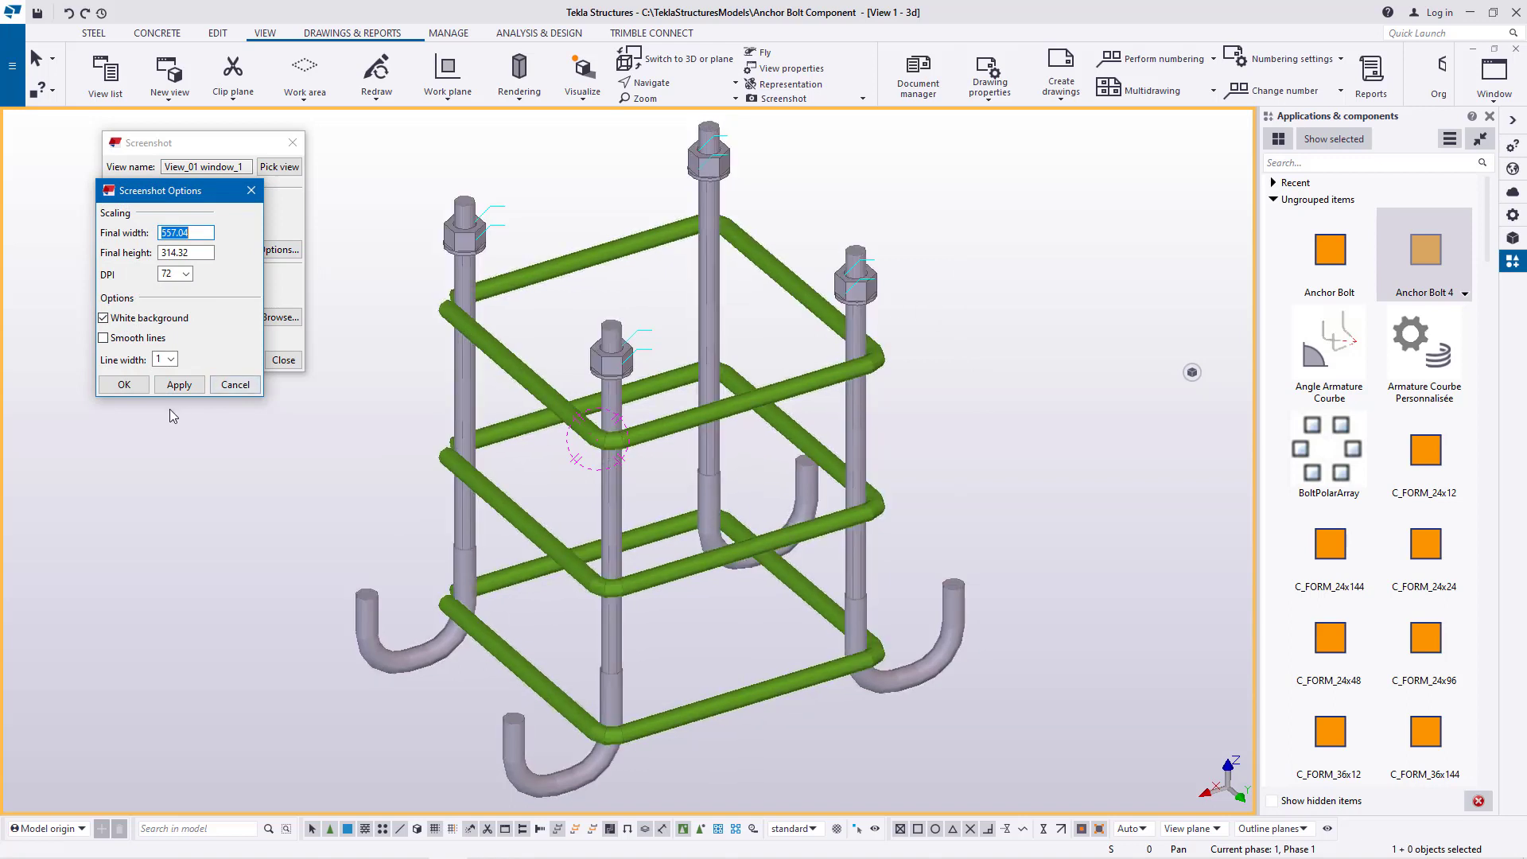
{"action": "left_click", "coordinate": [123, 385]}
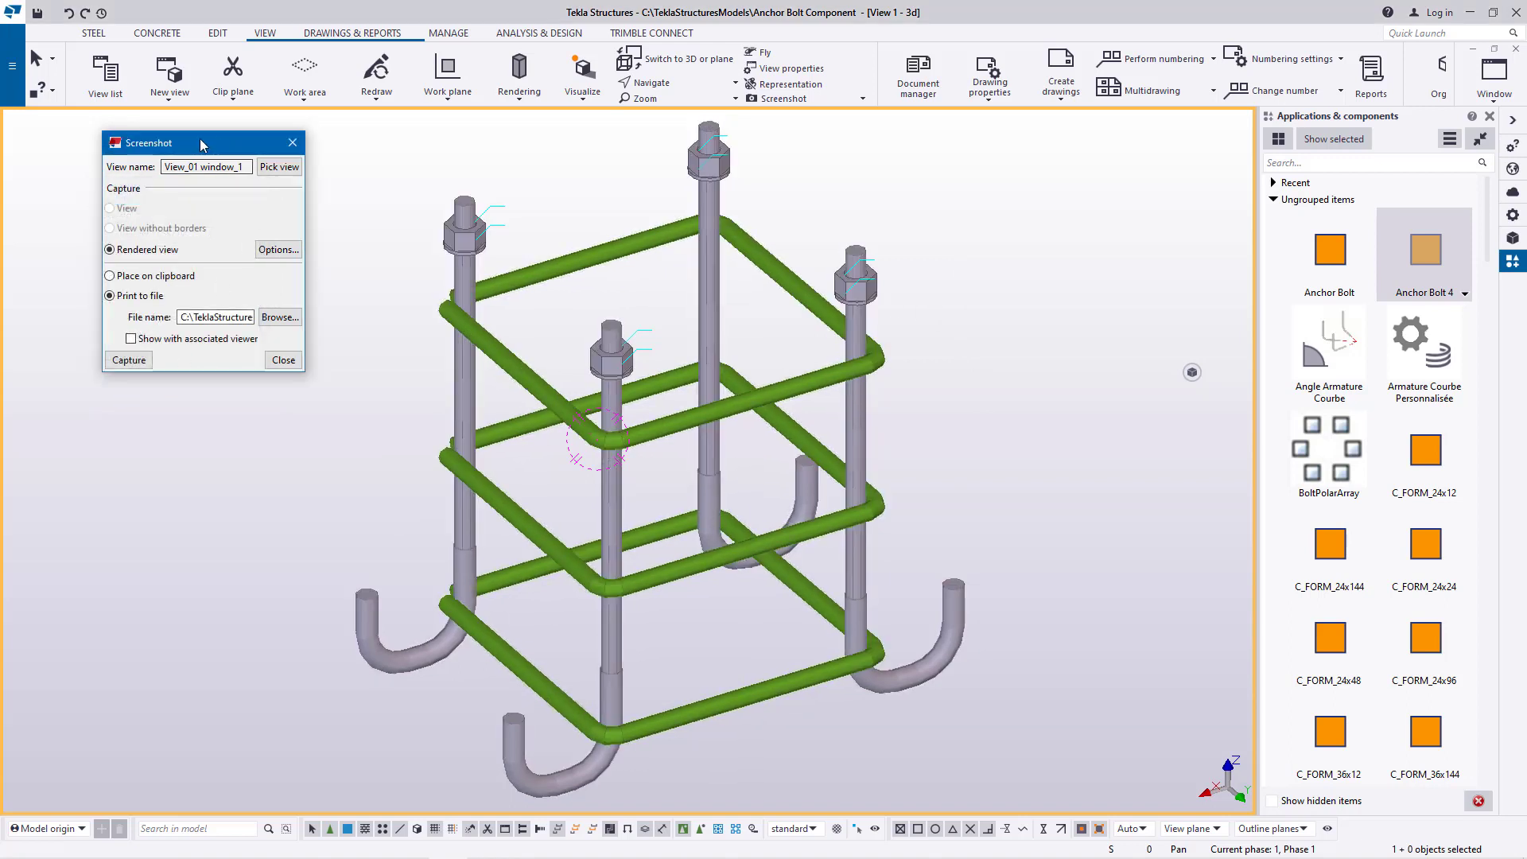
Pick the 3D model view, capture it to the screenshot file and close the screenshot settings
{"action": "left_click_drag", "start_coordinate": [201, 143], "coordinate": [109, 133]}
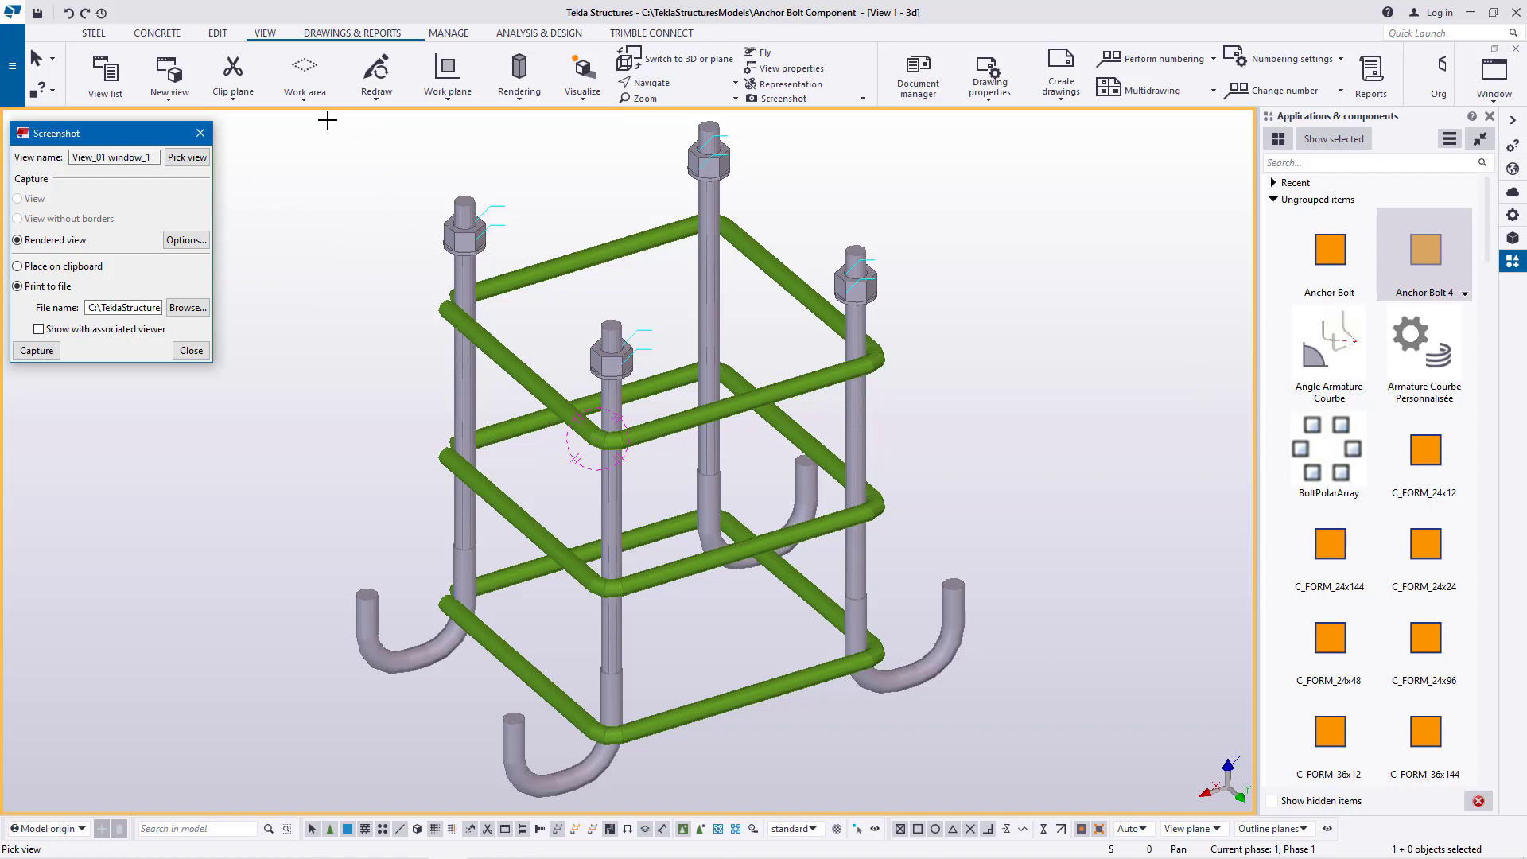
{"action": "left_click", "coordinate": [328, 120]}
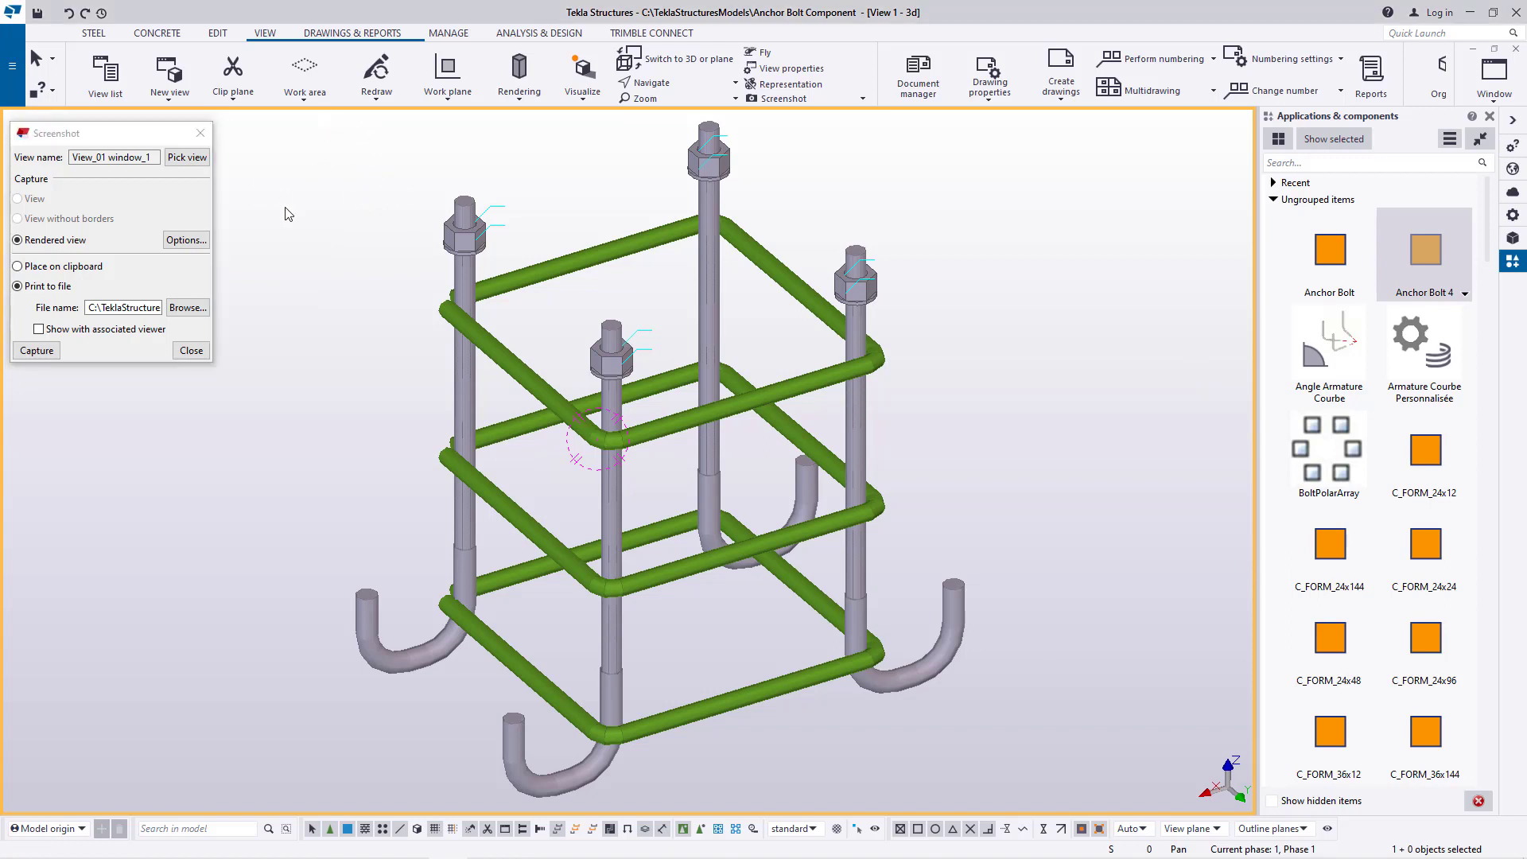
{"action": "left_click", "coordinate": [189, 157]}
{"action": "left_click_drag", "start_coordinate": [279, 117], "coordinate": [984, 808]}
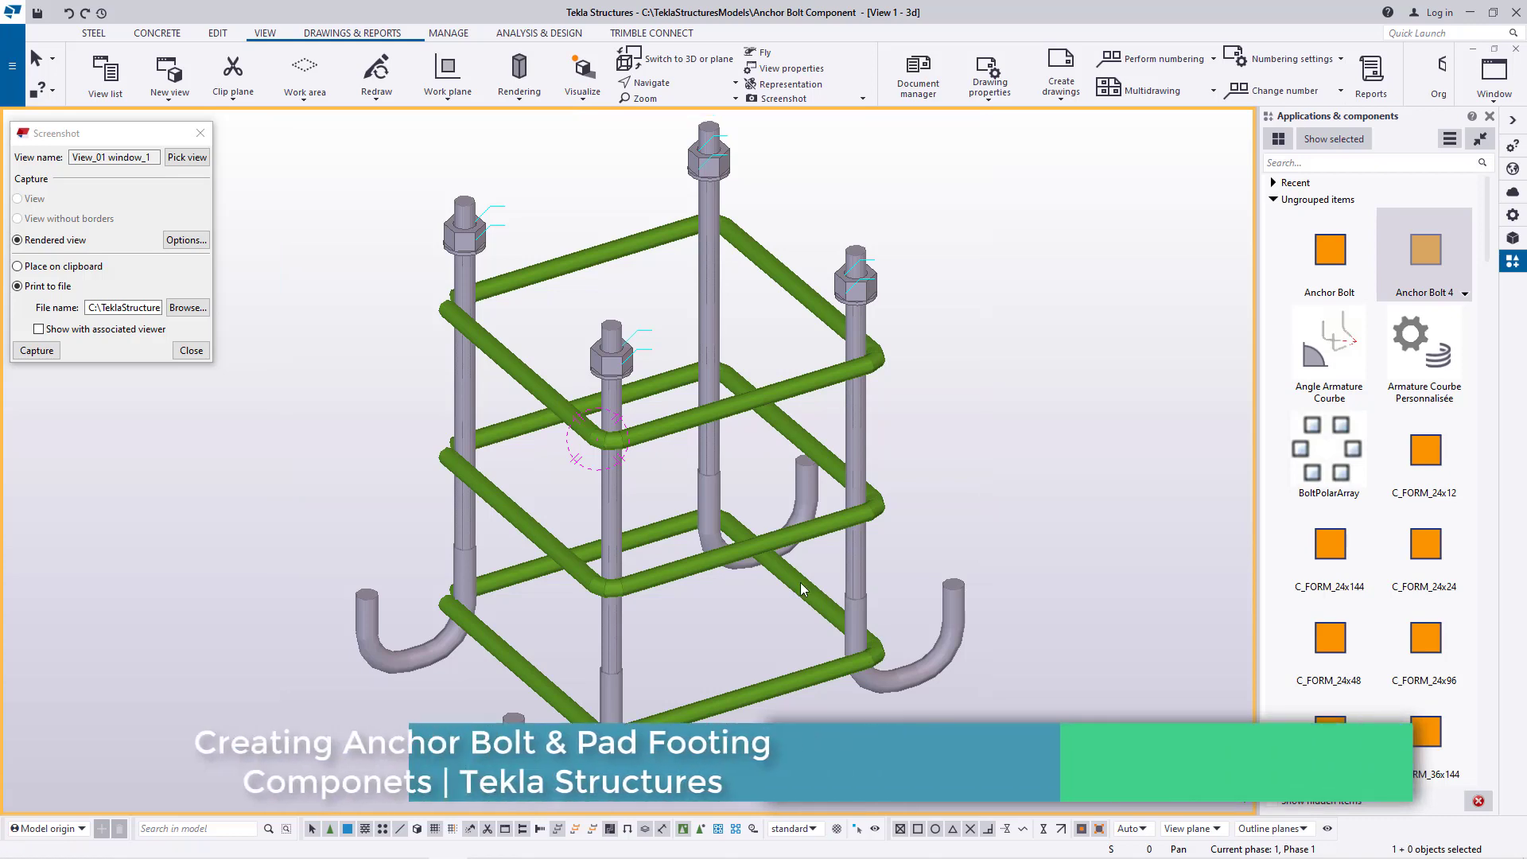
{"action": "left_click", "coordinate": [38, 349]}
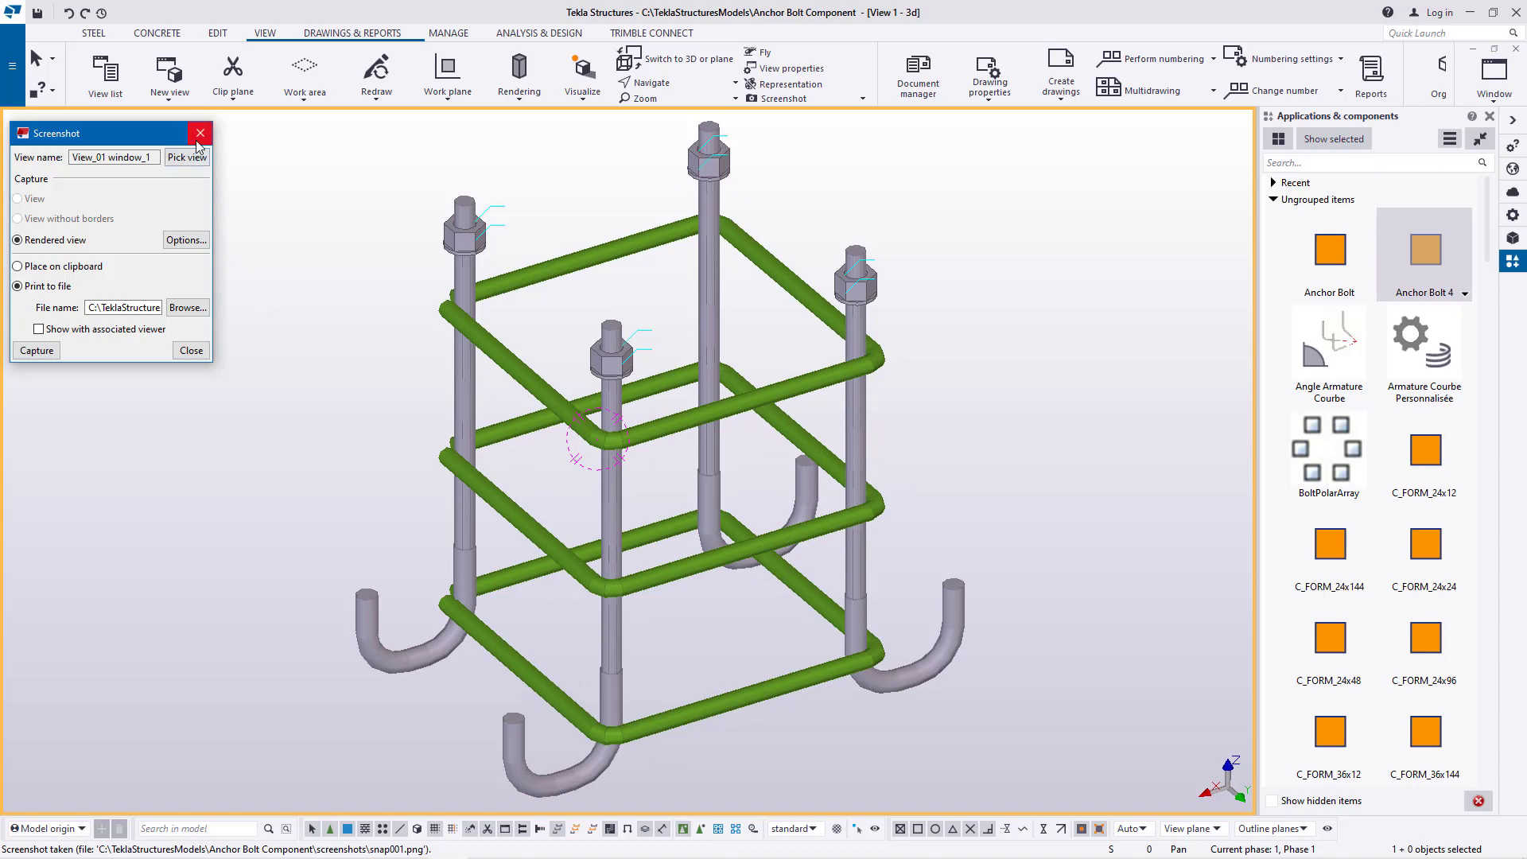
{"action": "left_click", "coordinate": [191, 351]}
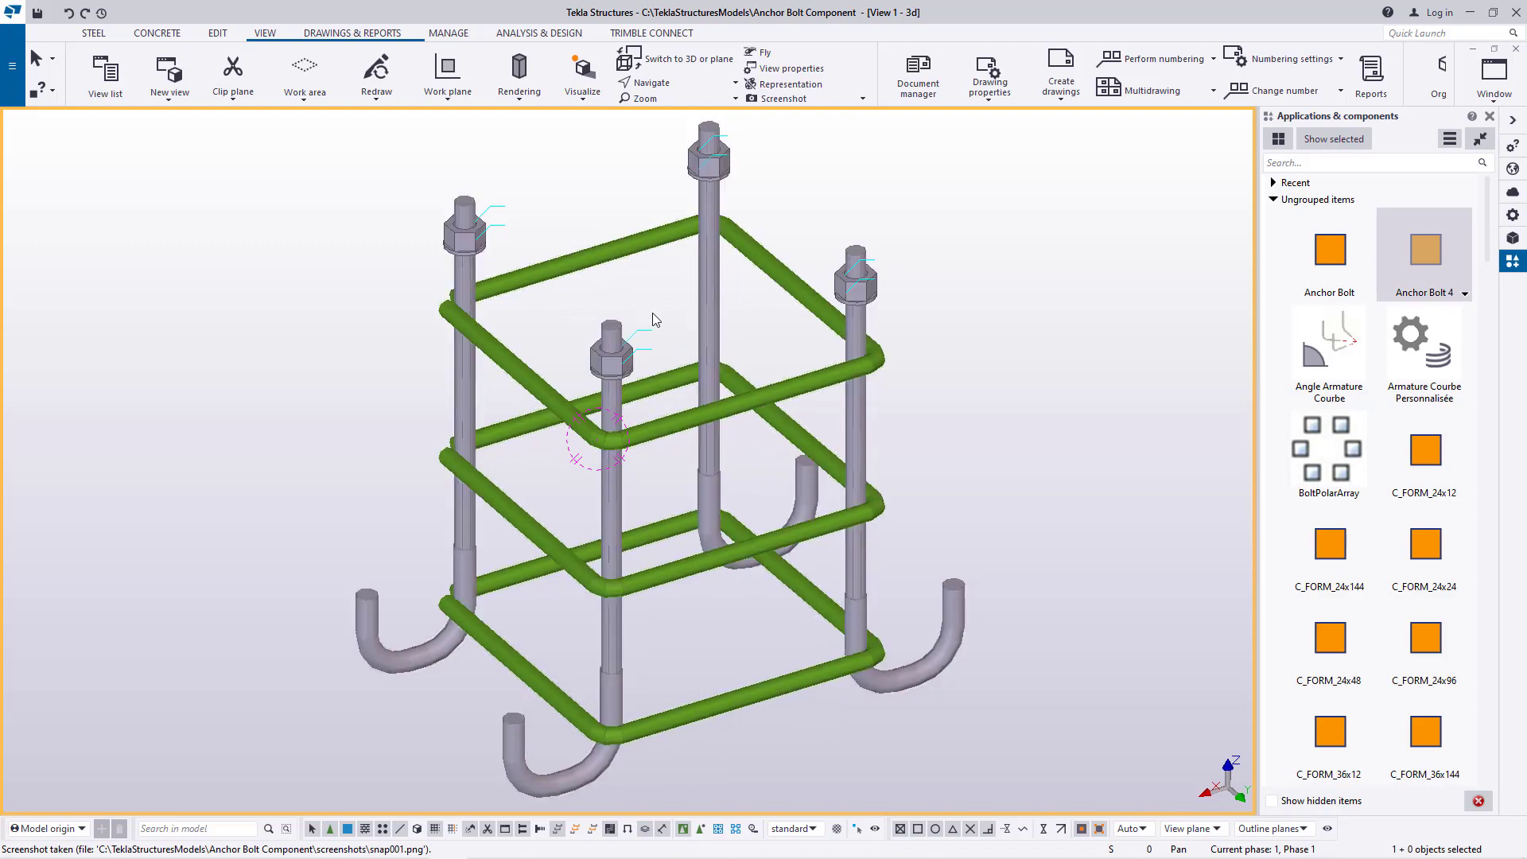
Open the snap_001 image from the model's screenshots folder in Photos and crop the empty areas on both sides of the assembly
{"action": "mouse_move", "coordinate": [148, 851]}
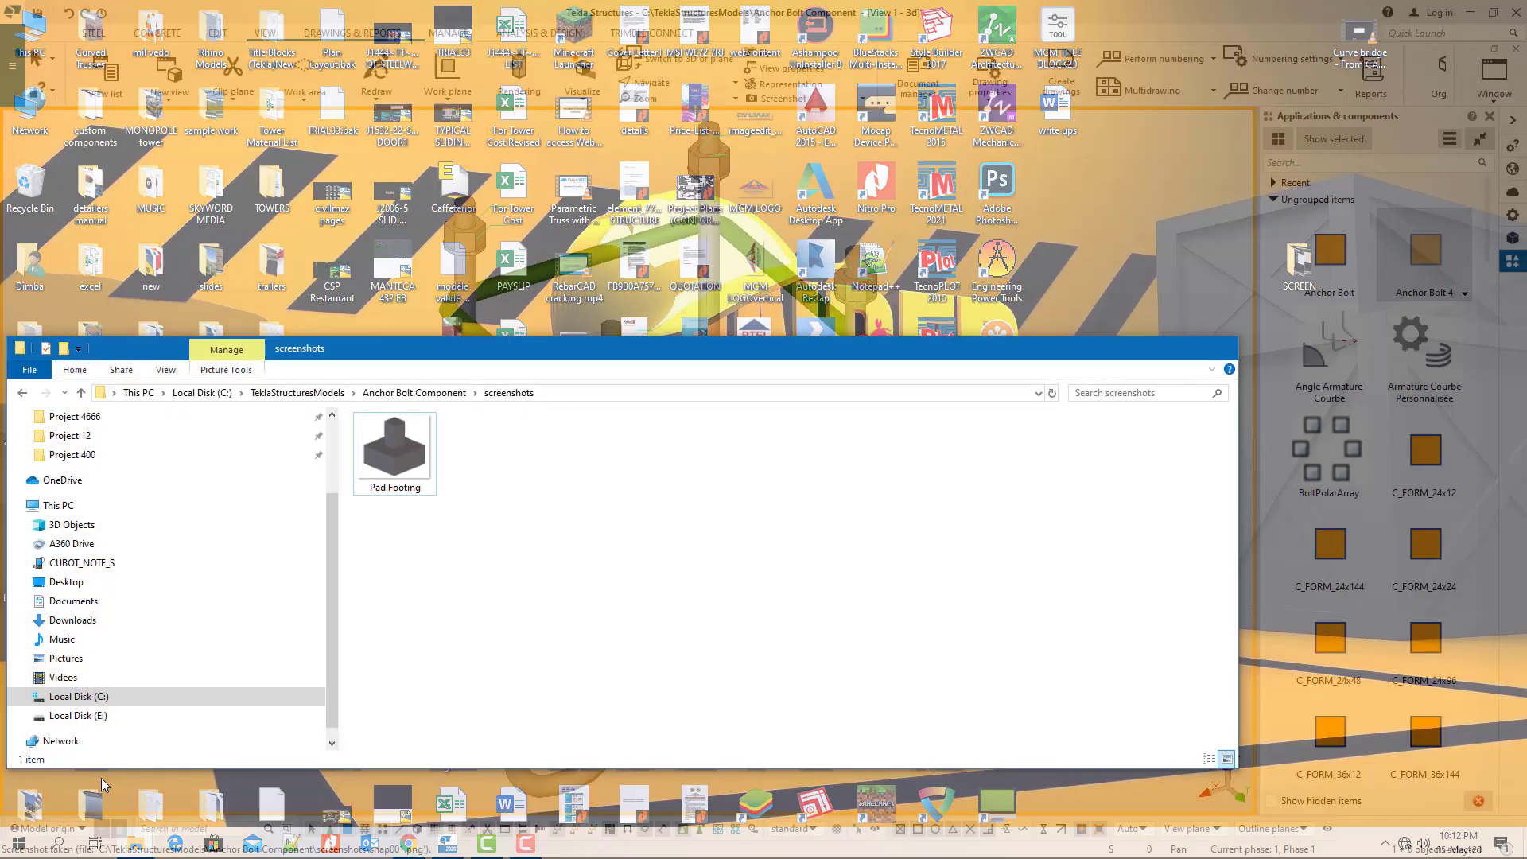
{"action": "left_click", "coordinate": [85, 788]}
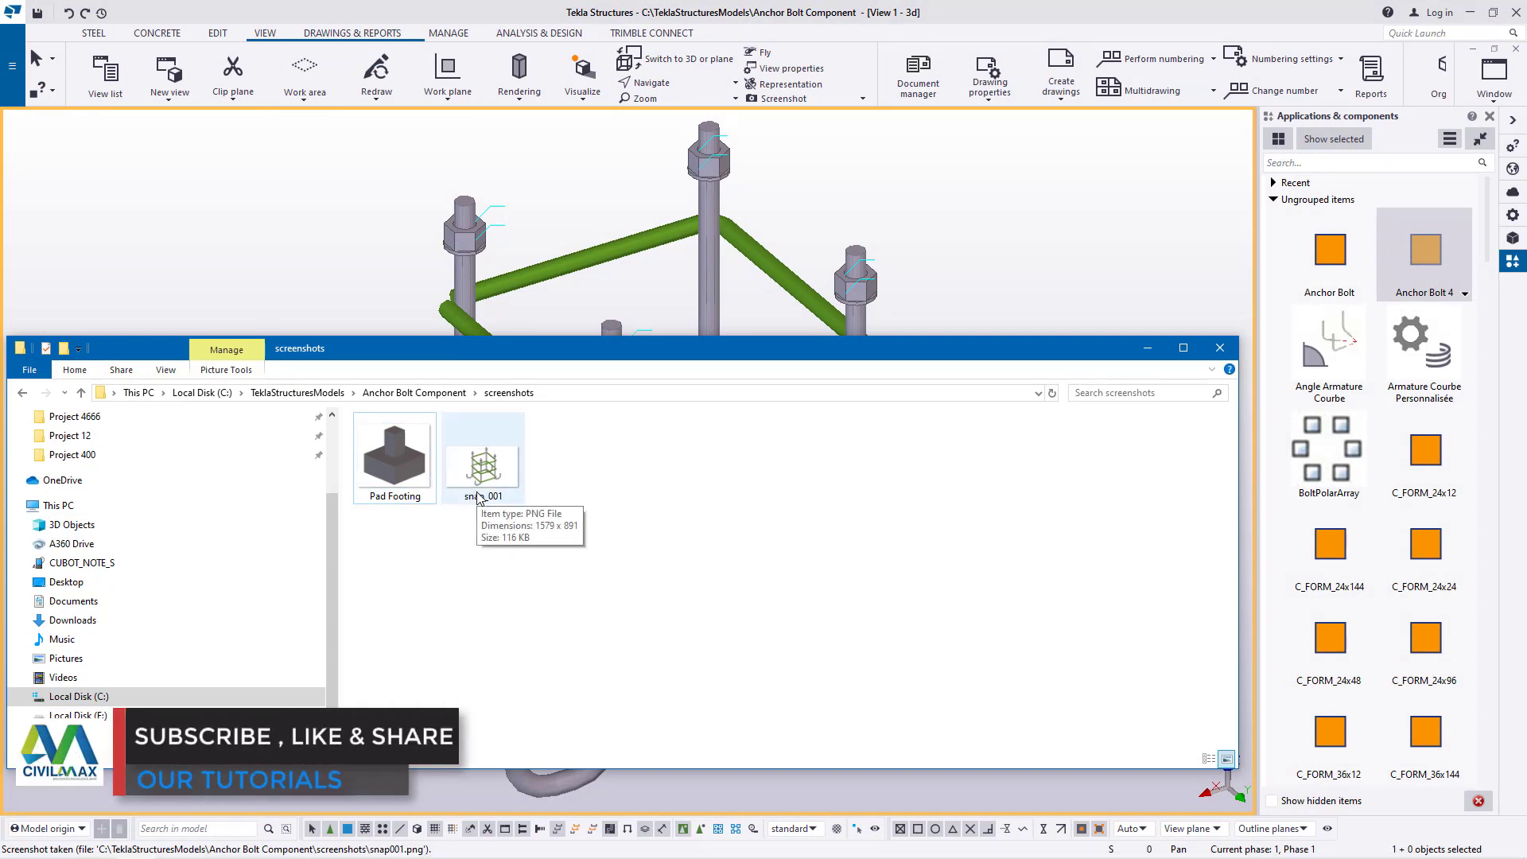
{"action": "double_click", "coordinate": [484, 477]}
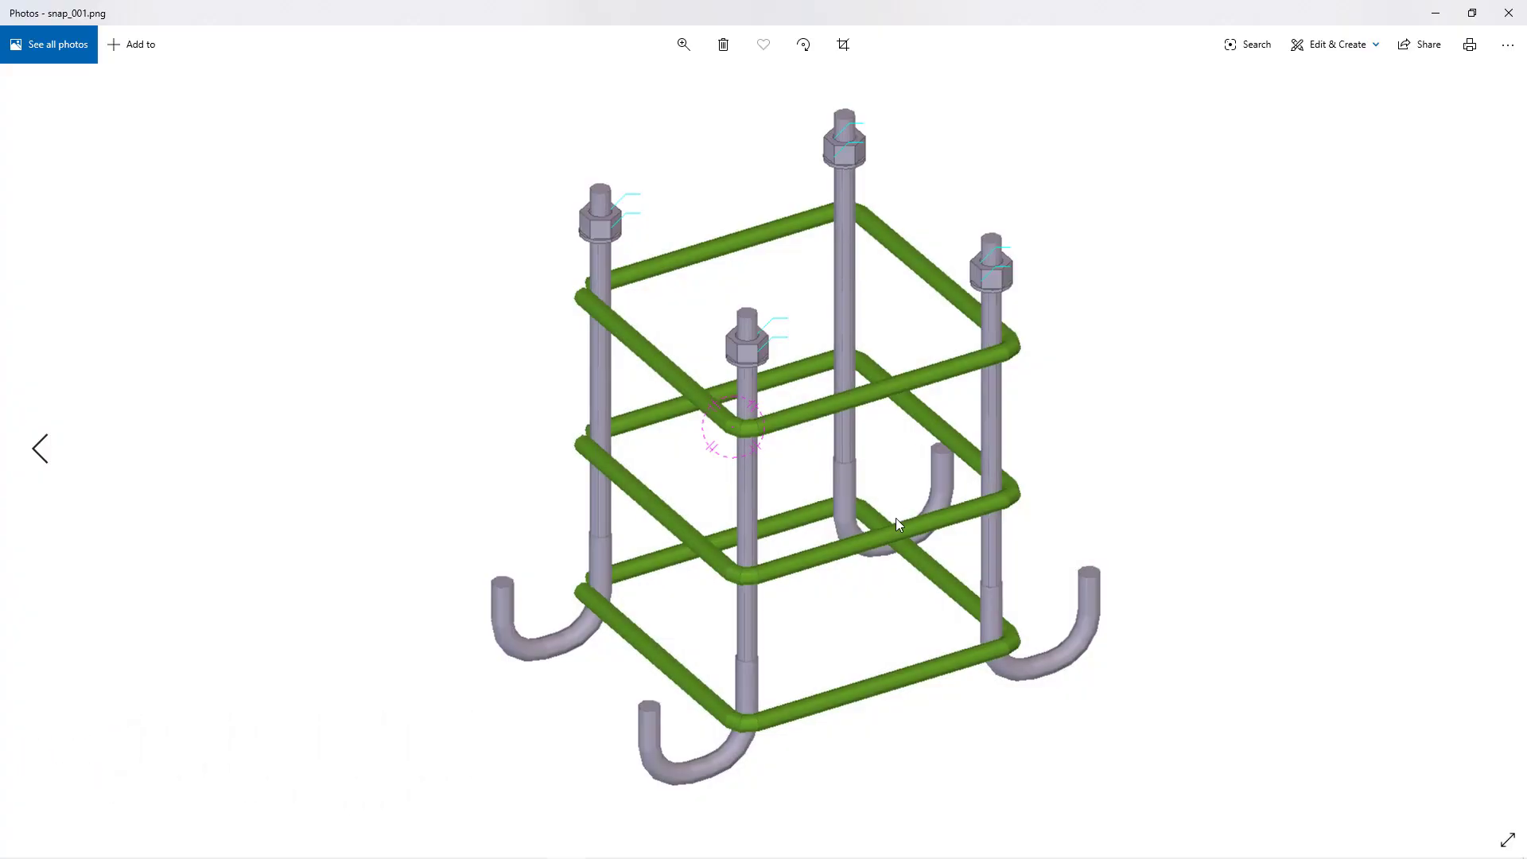
{"action": "left_click", "coordinate": [843, 45]}
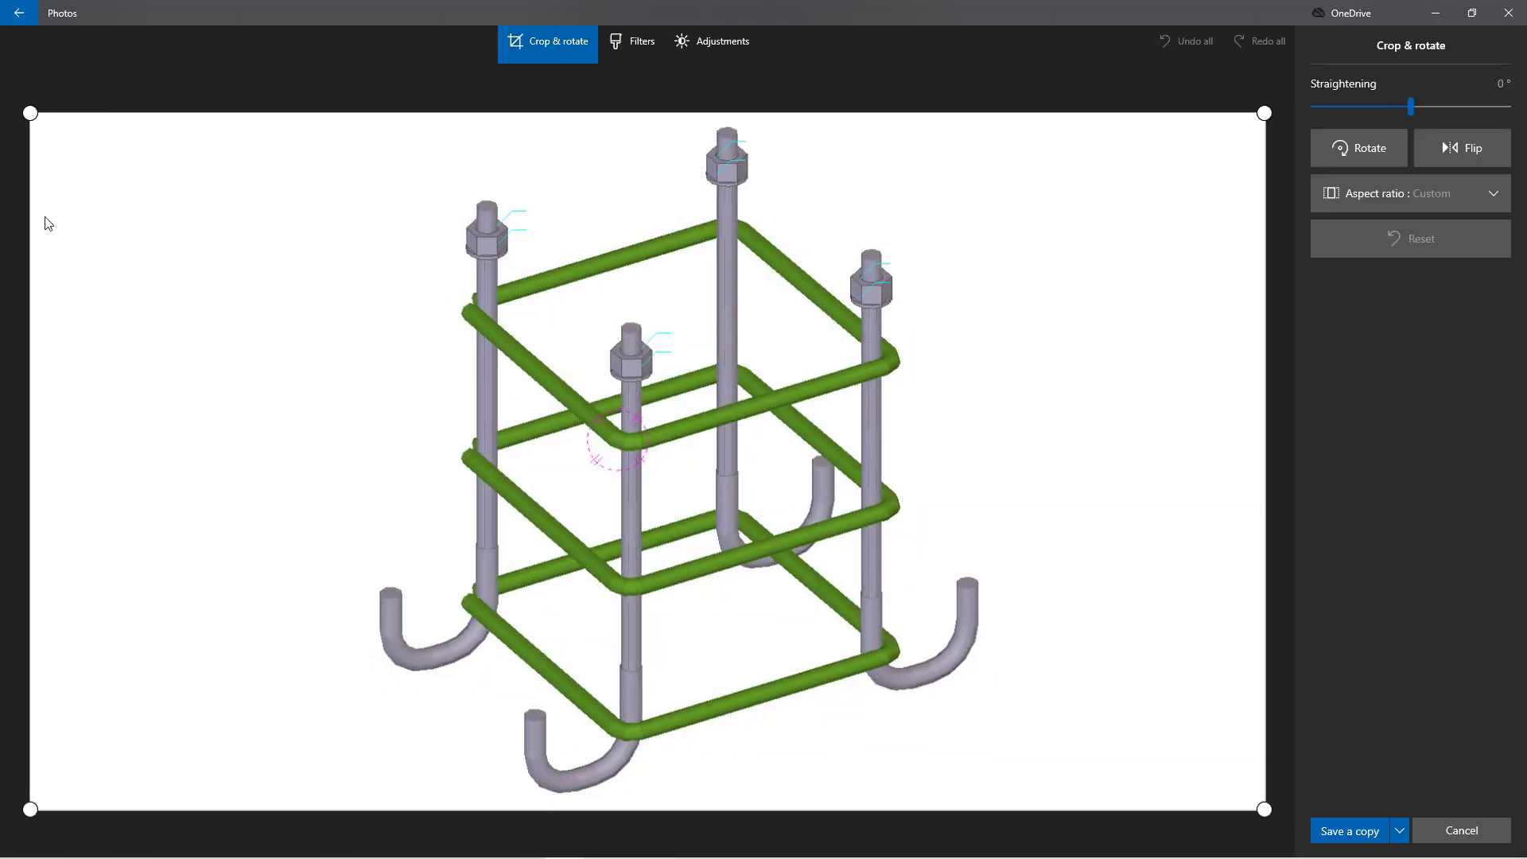
{"action": "left_click_drag", "start_coordinate": [31, 365], "coordinate": [365, 408]}
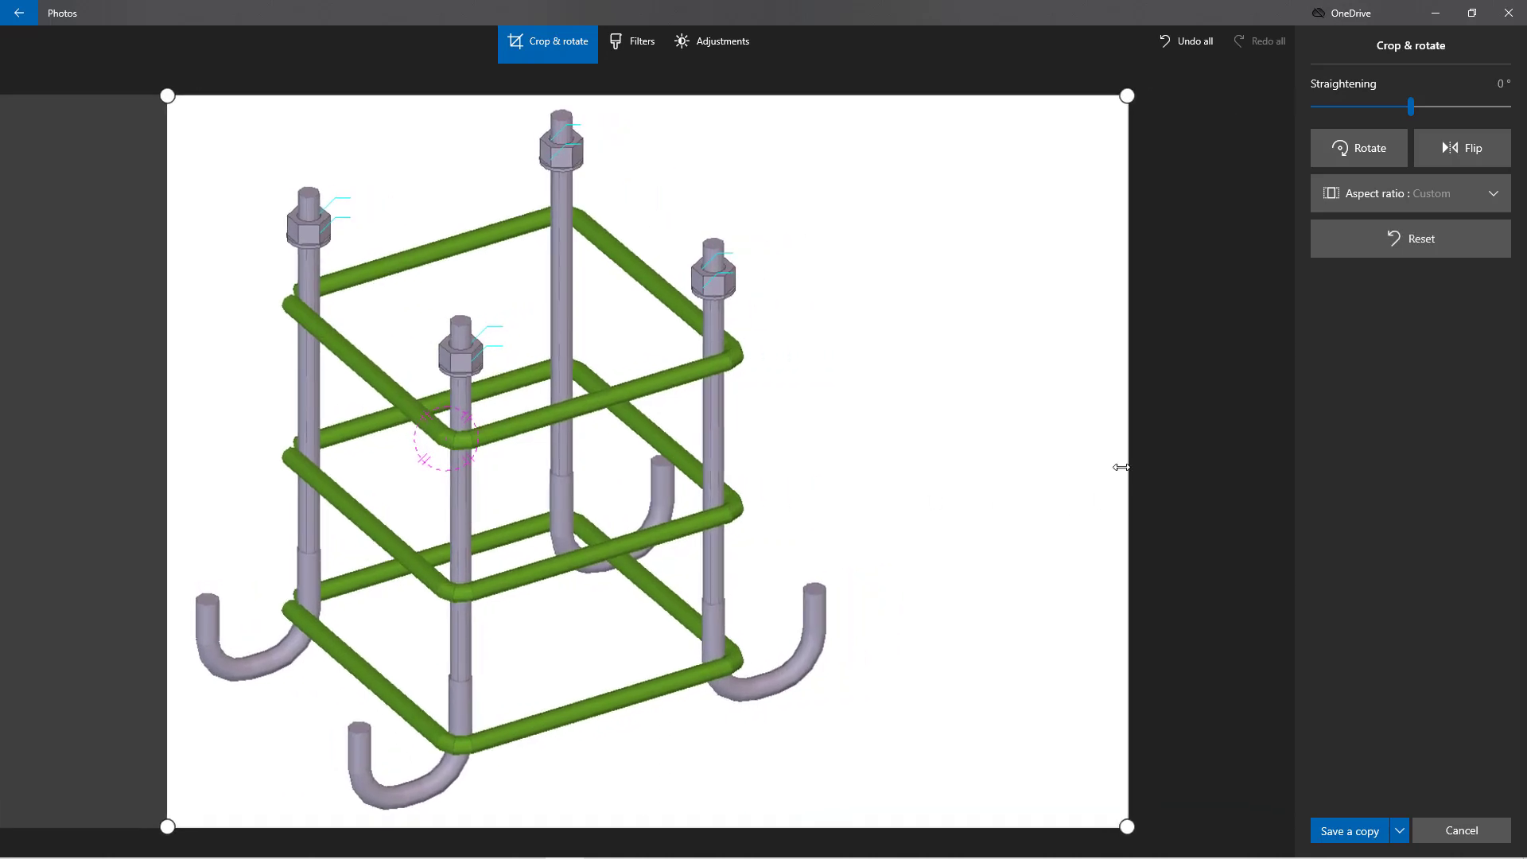
{"action": "left_click_drag", "start_coordinate": [1127, 451], "coordinate": [848, 430]}
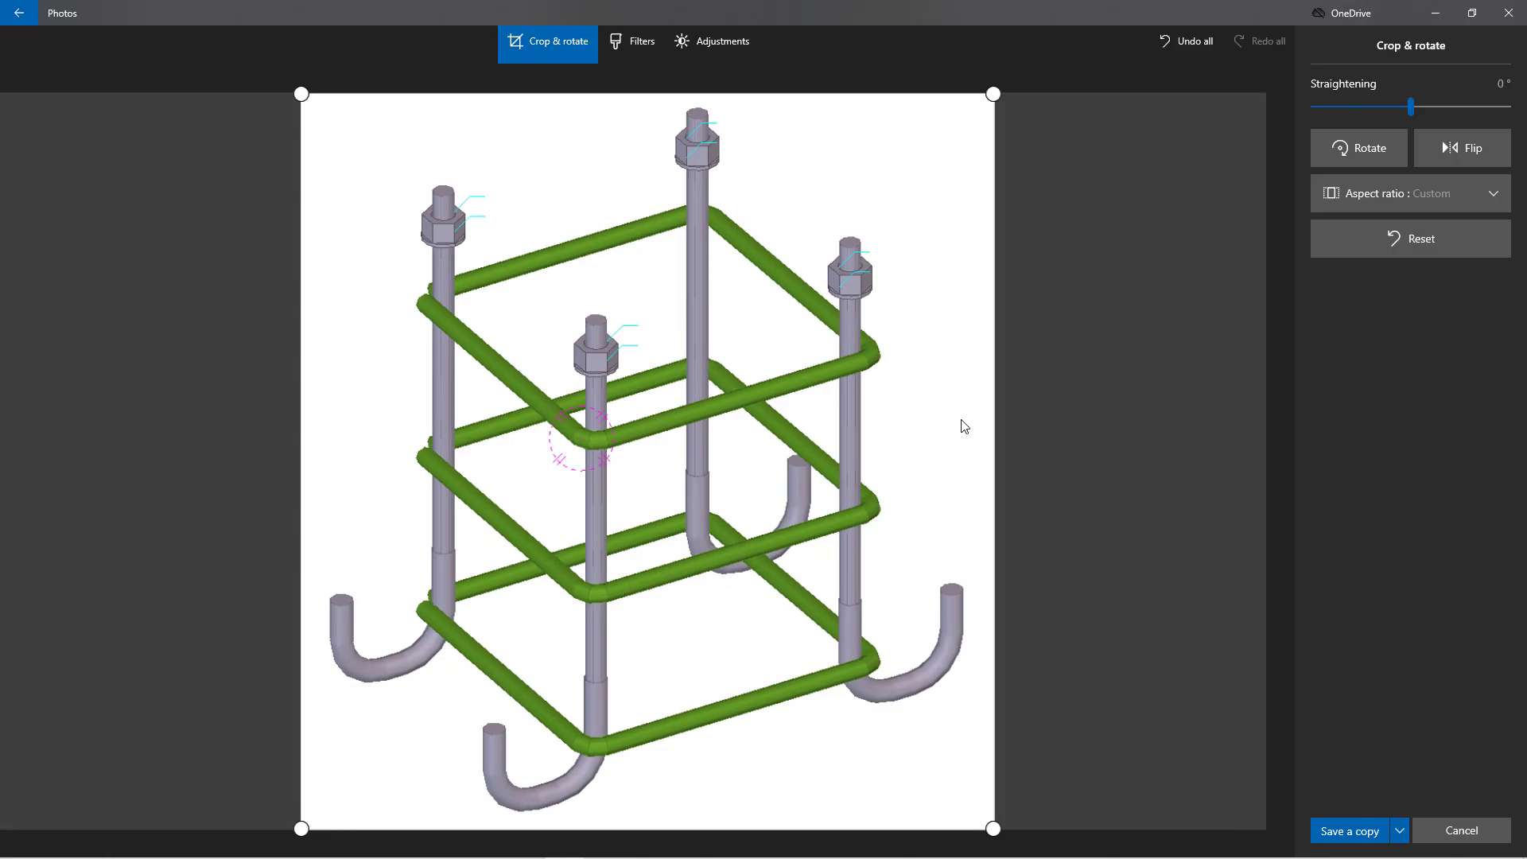
Save a copy of the cropped image as PNG named Anchor bolt4 in the Desktop logos folder and close Photos
{"action": "left_click", "coordinate": [1360, 831]}
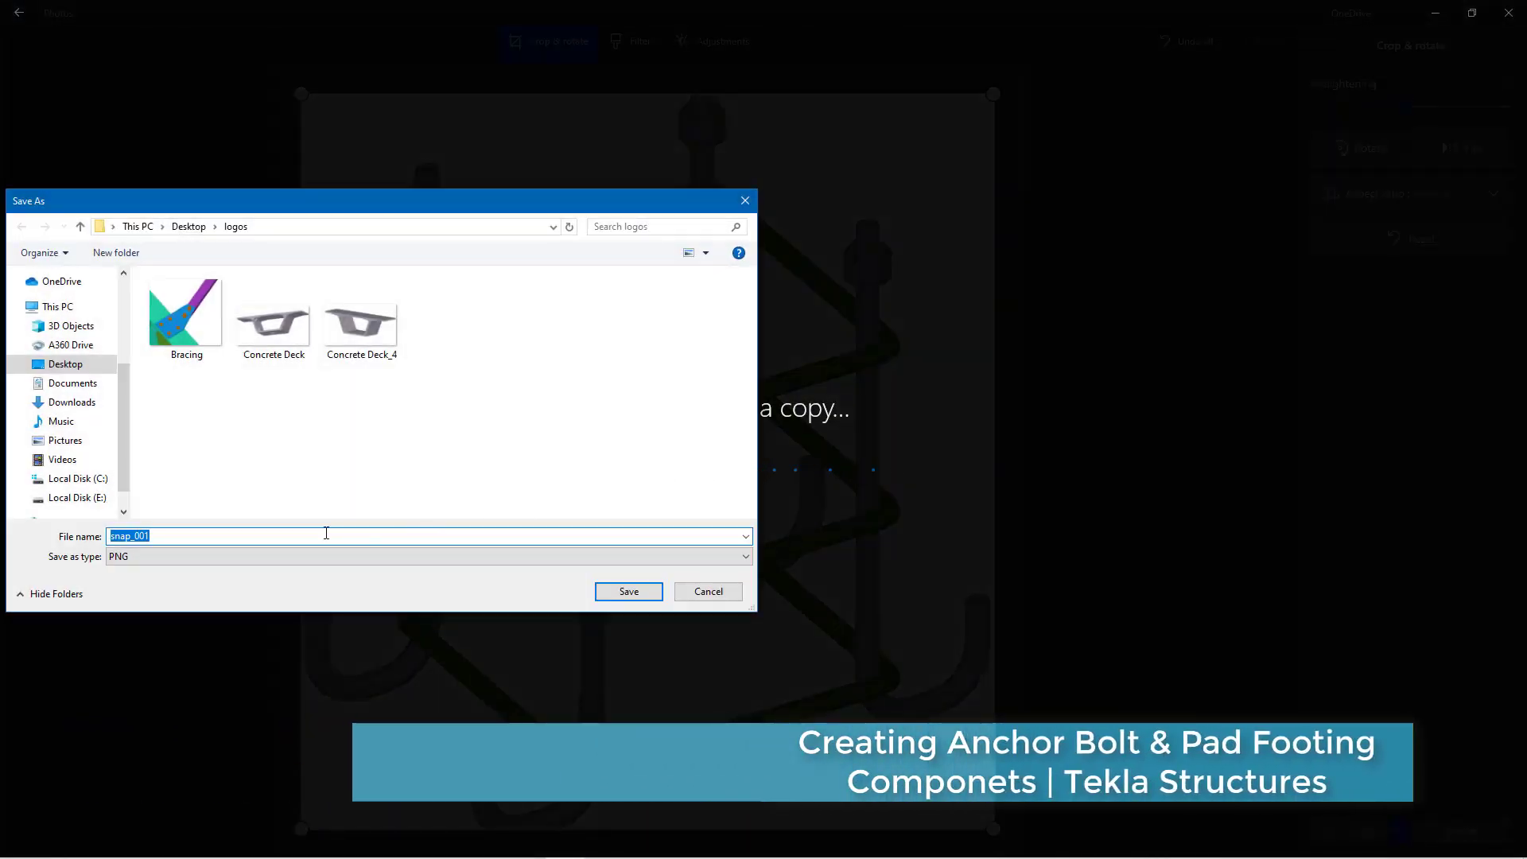
{"action": "type", "text": "A"}
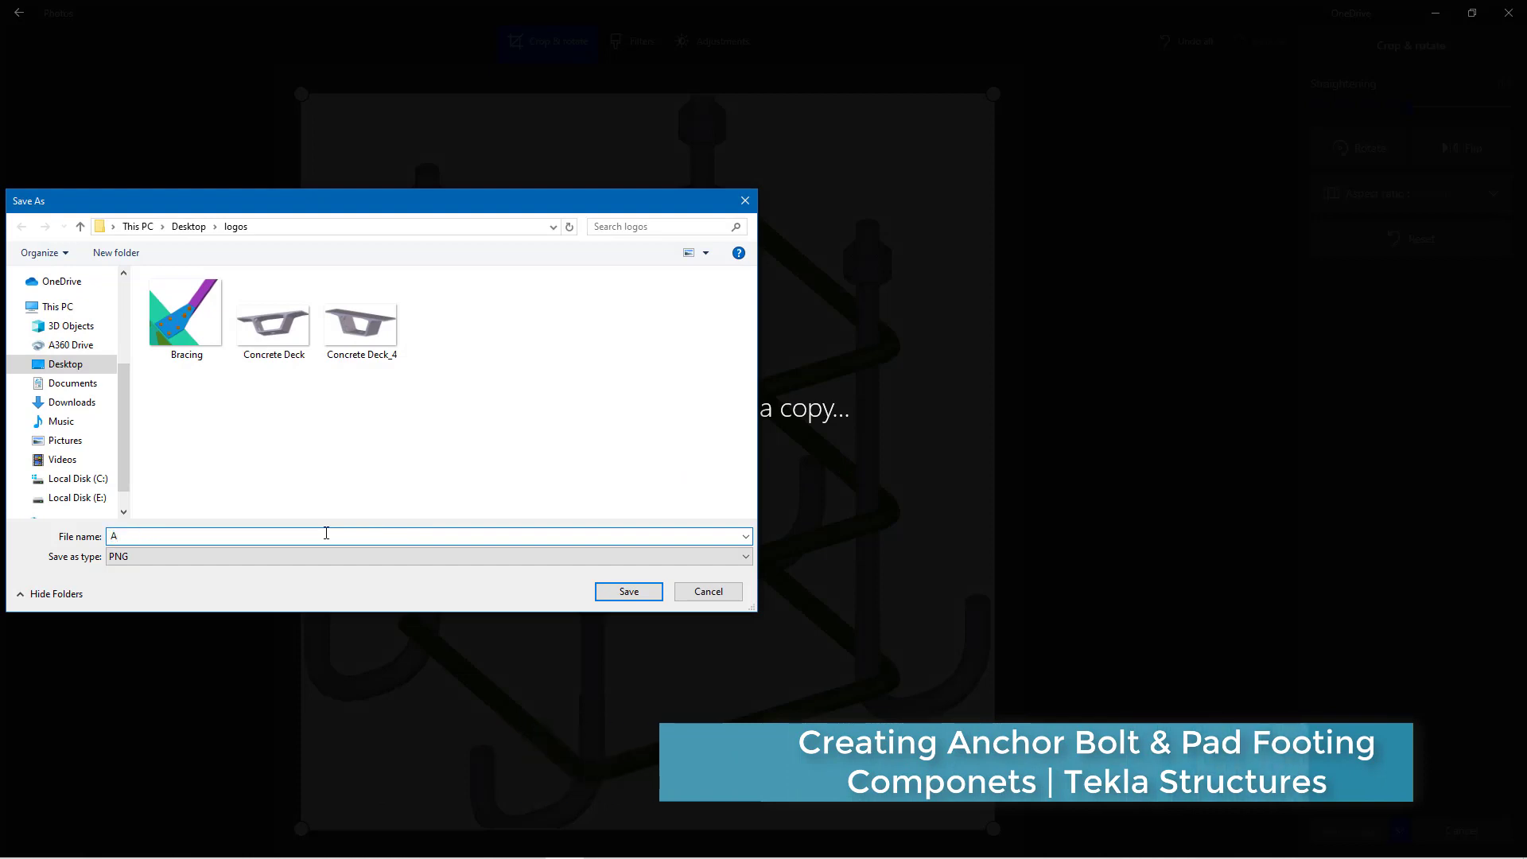
{"action": "type", "text": "chor bolt4"}
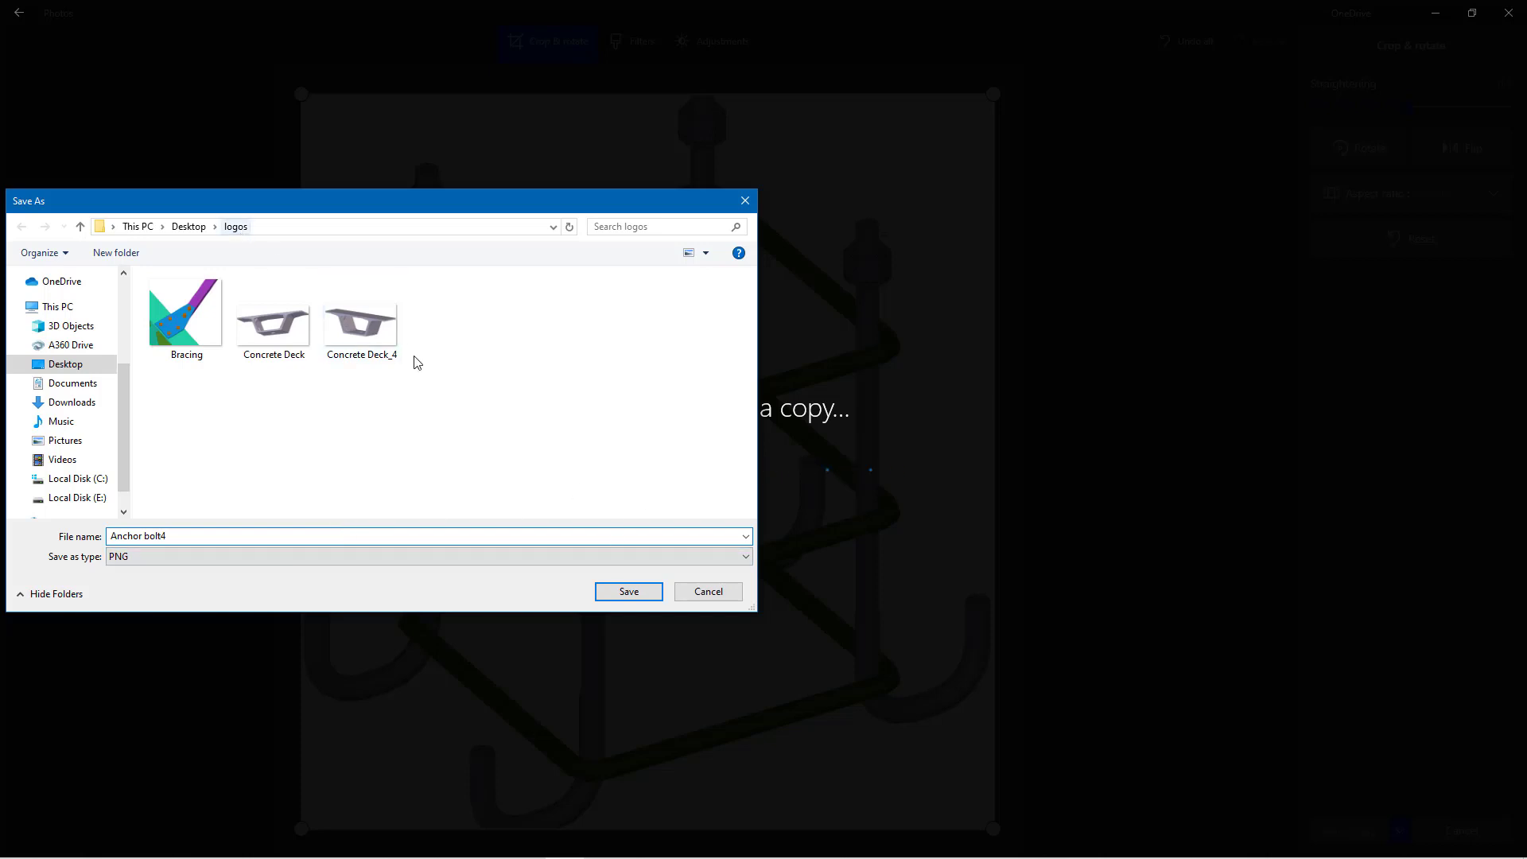
{"action": "left_click", "coordinate": [629, 593]}
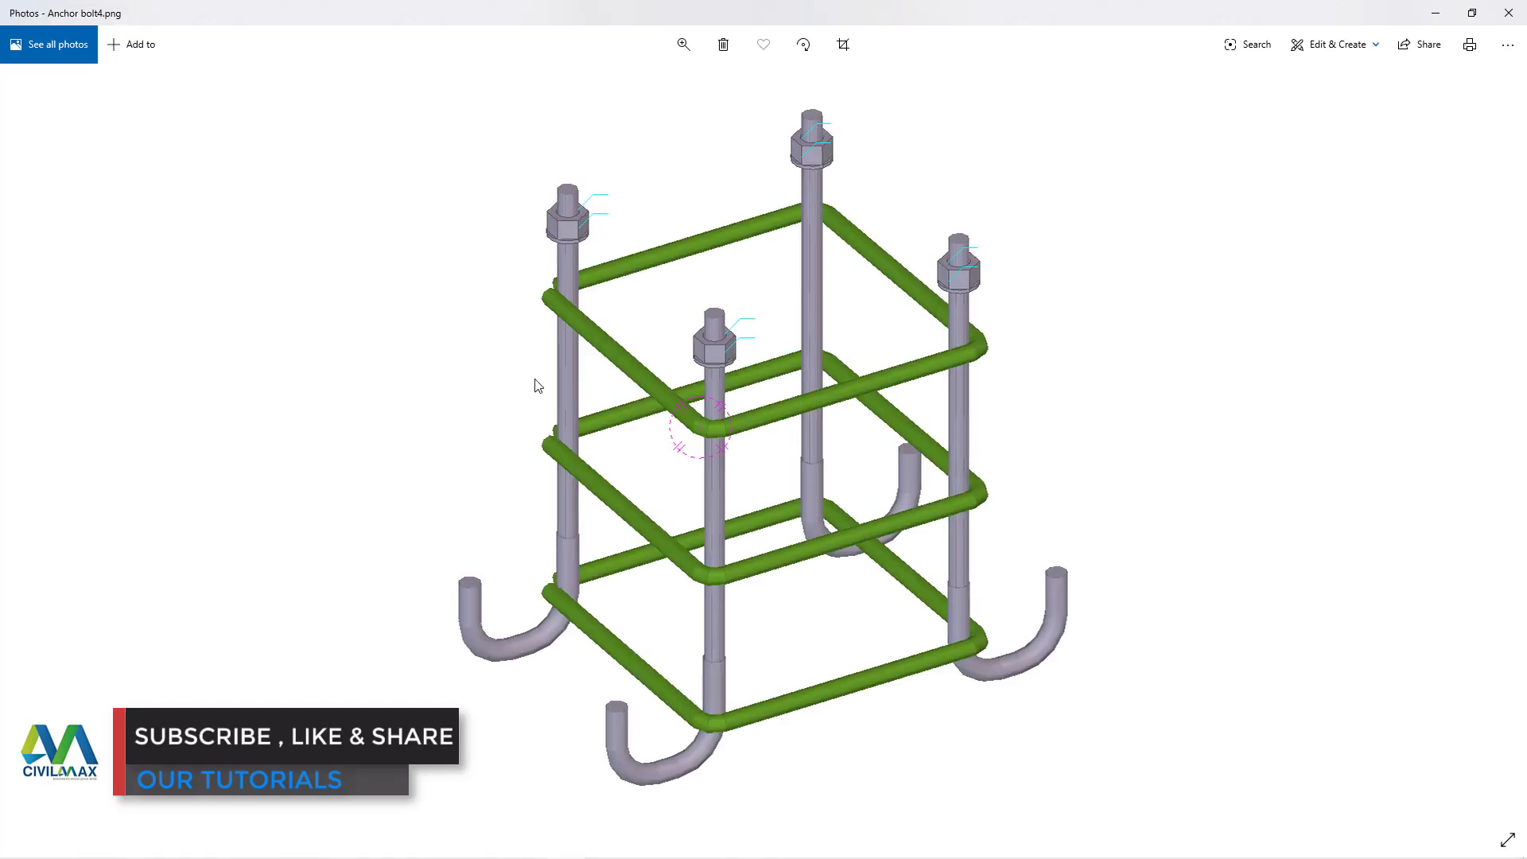
{"action": "left_click", "coordinate": [1509, 13]}
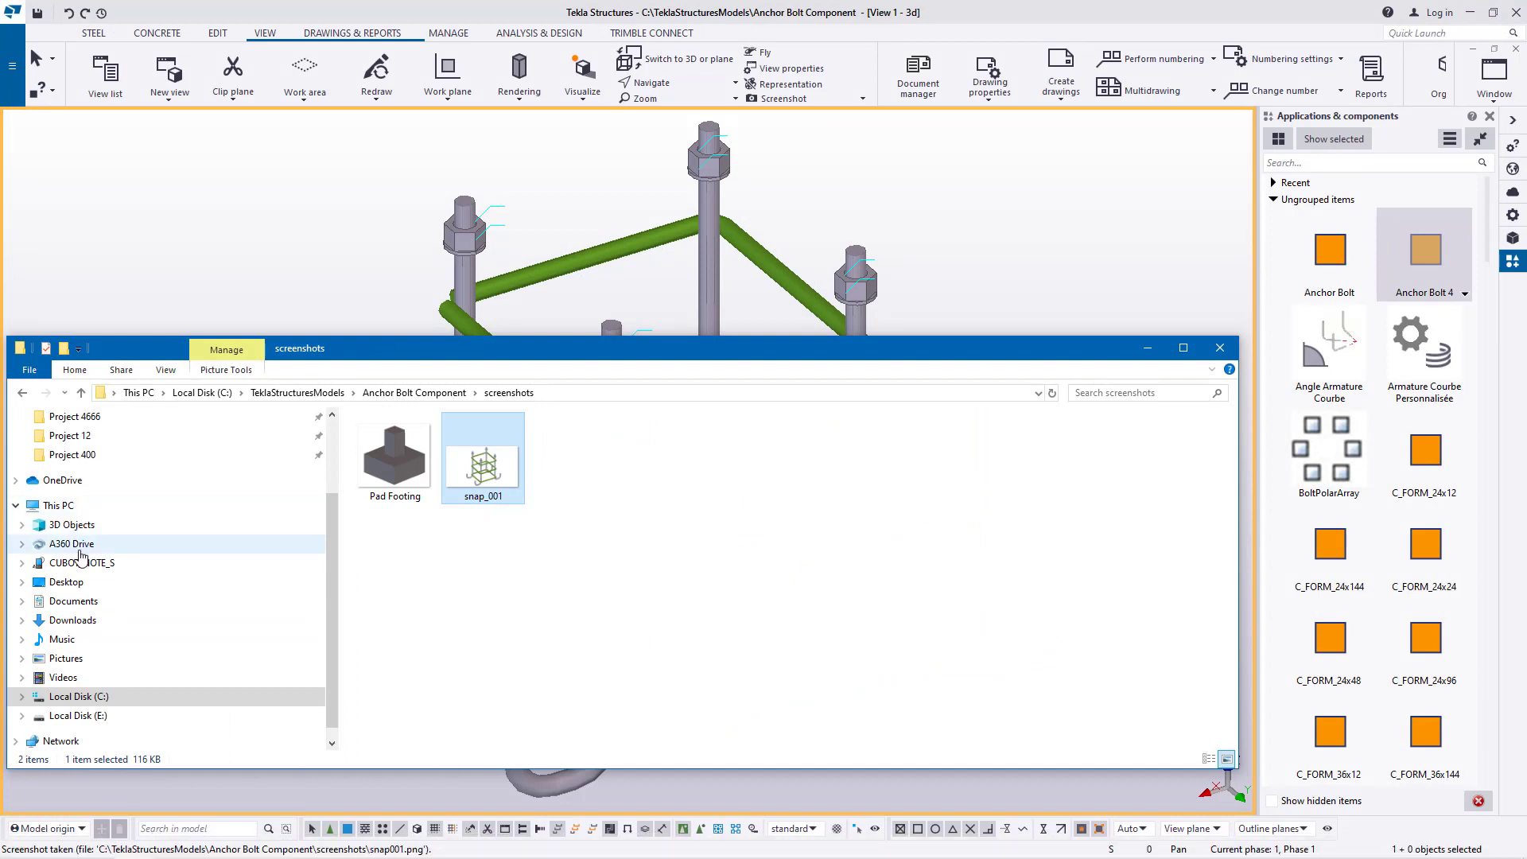
Move the Anchor bolt4 image from the Desktop logos folder to the Anchor Bolt Component model's screenshots folder
{"action": "left_click", "coordinate": [78, 588]}
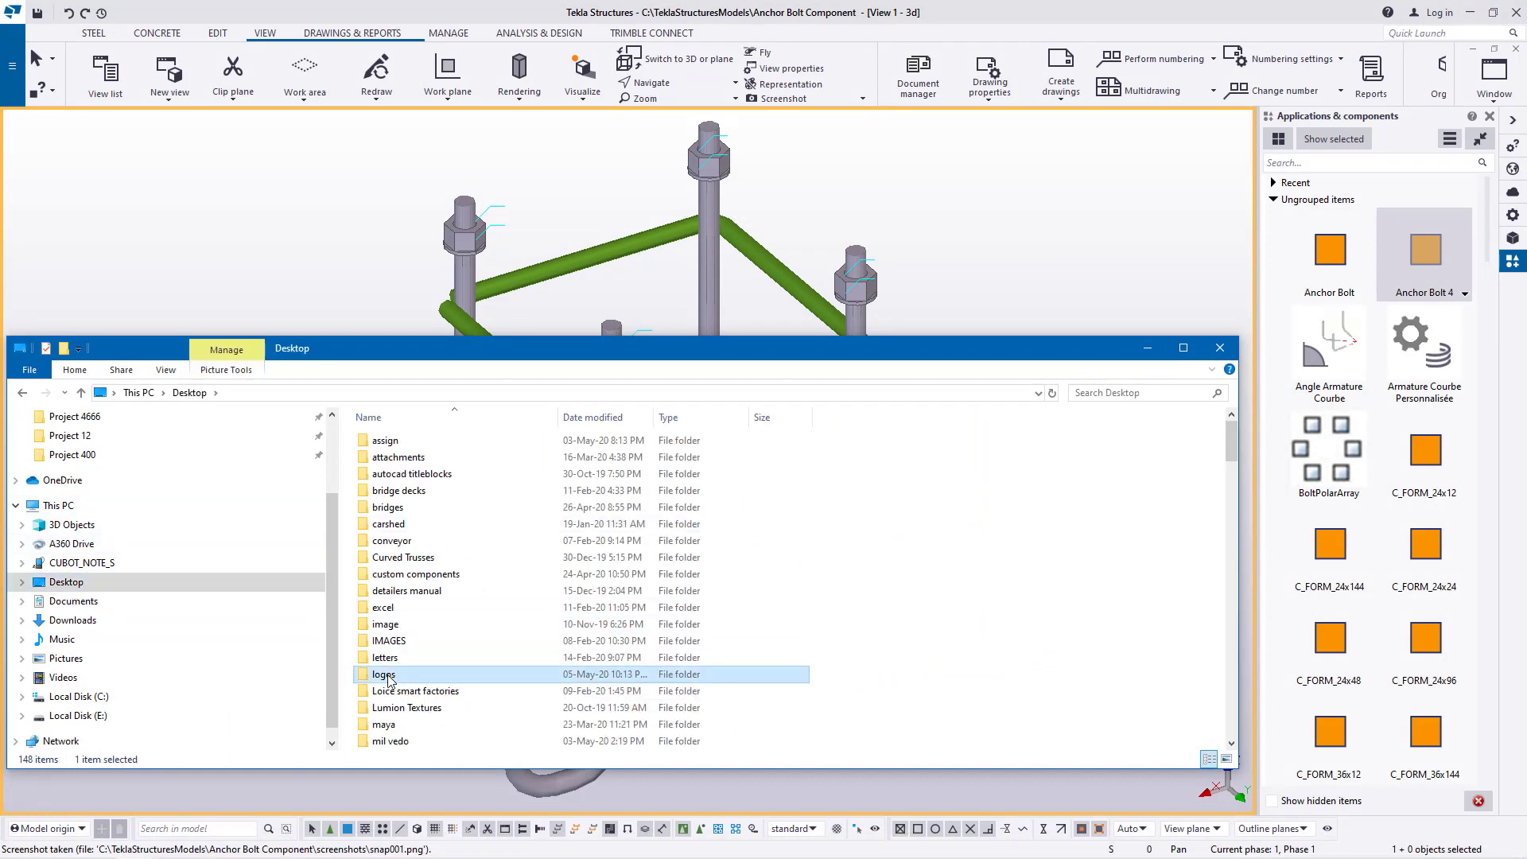
{"action": "double_click", "coordinate": [450, 676]}
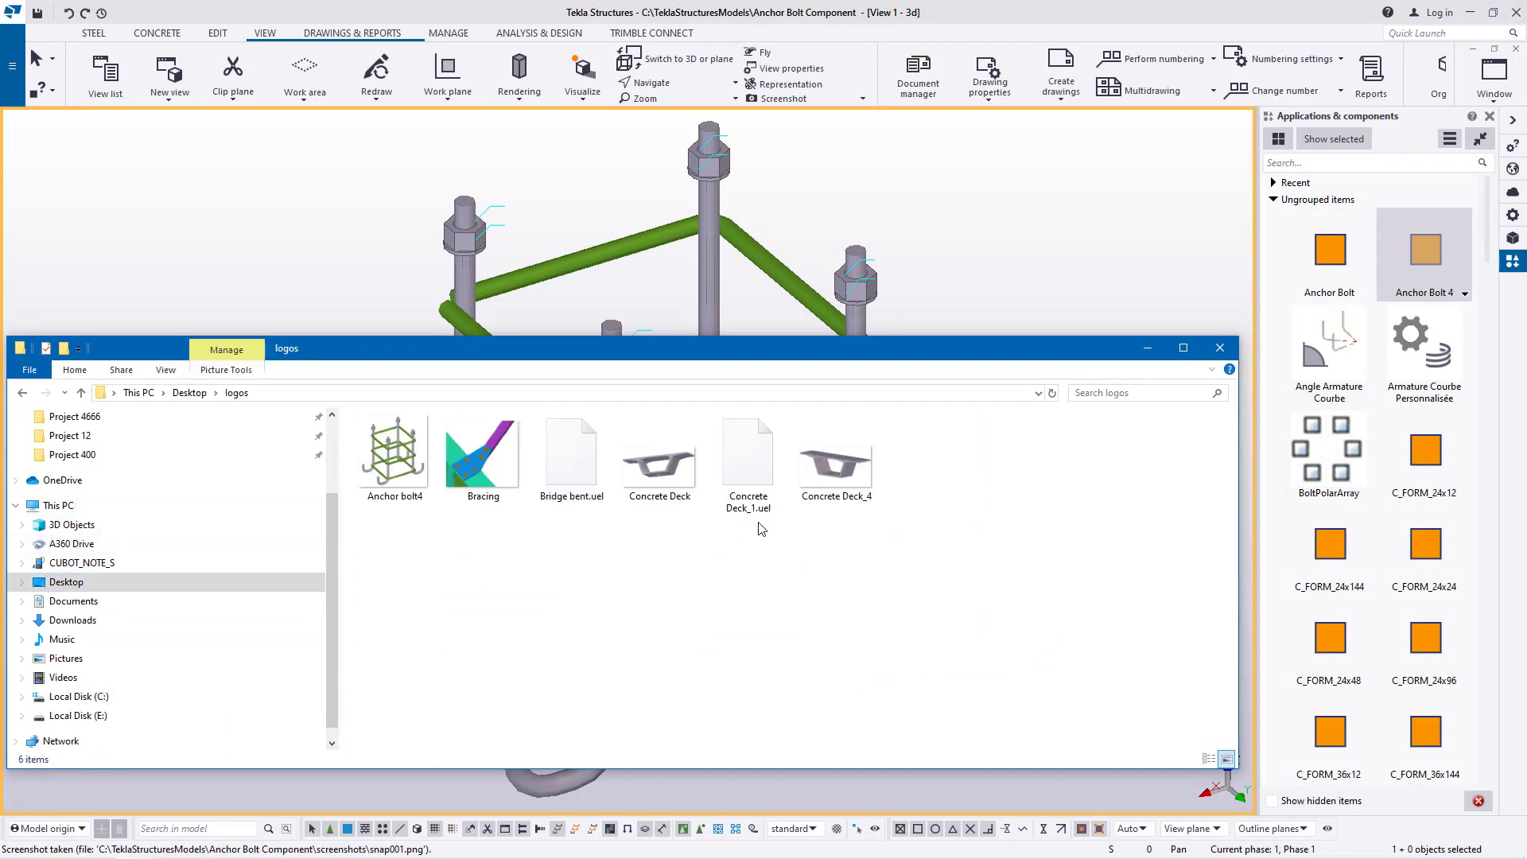
{"action": "left_click", "coordinate": [400, 465]}
{"action": "right_click", "coordinate": [400, 465]}
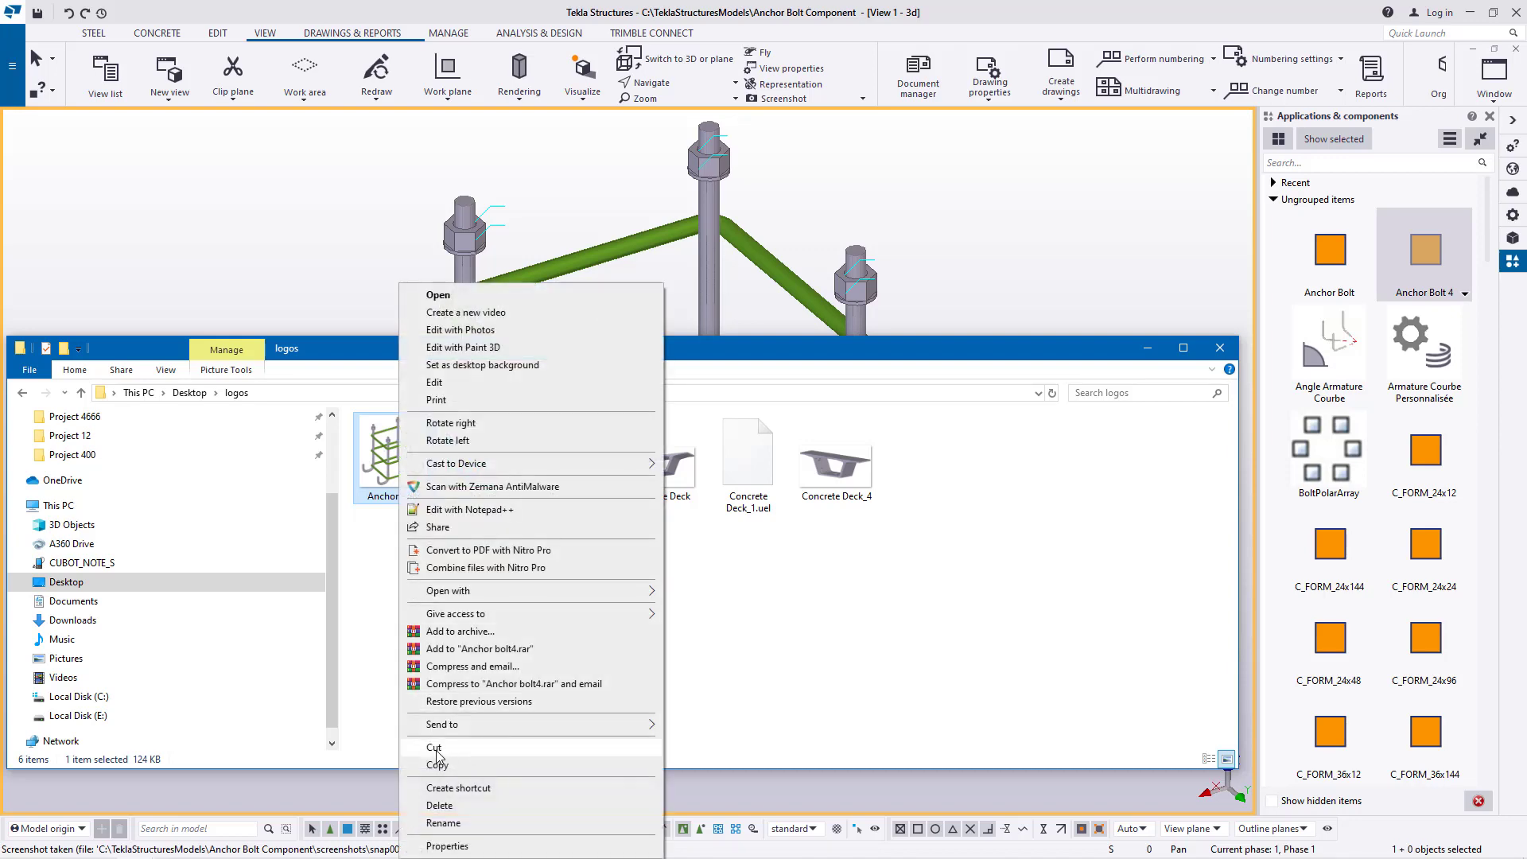
{"action": "left_click", "coordinate": [446, 753]}
{"action": "left_click", "coordinate": [89, 697]}
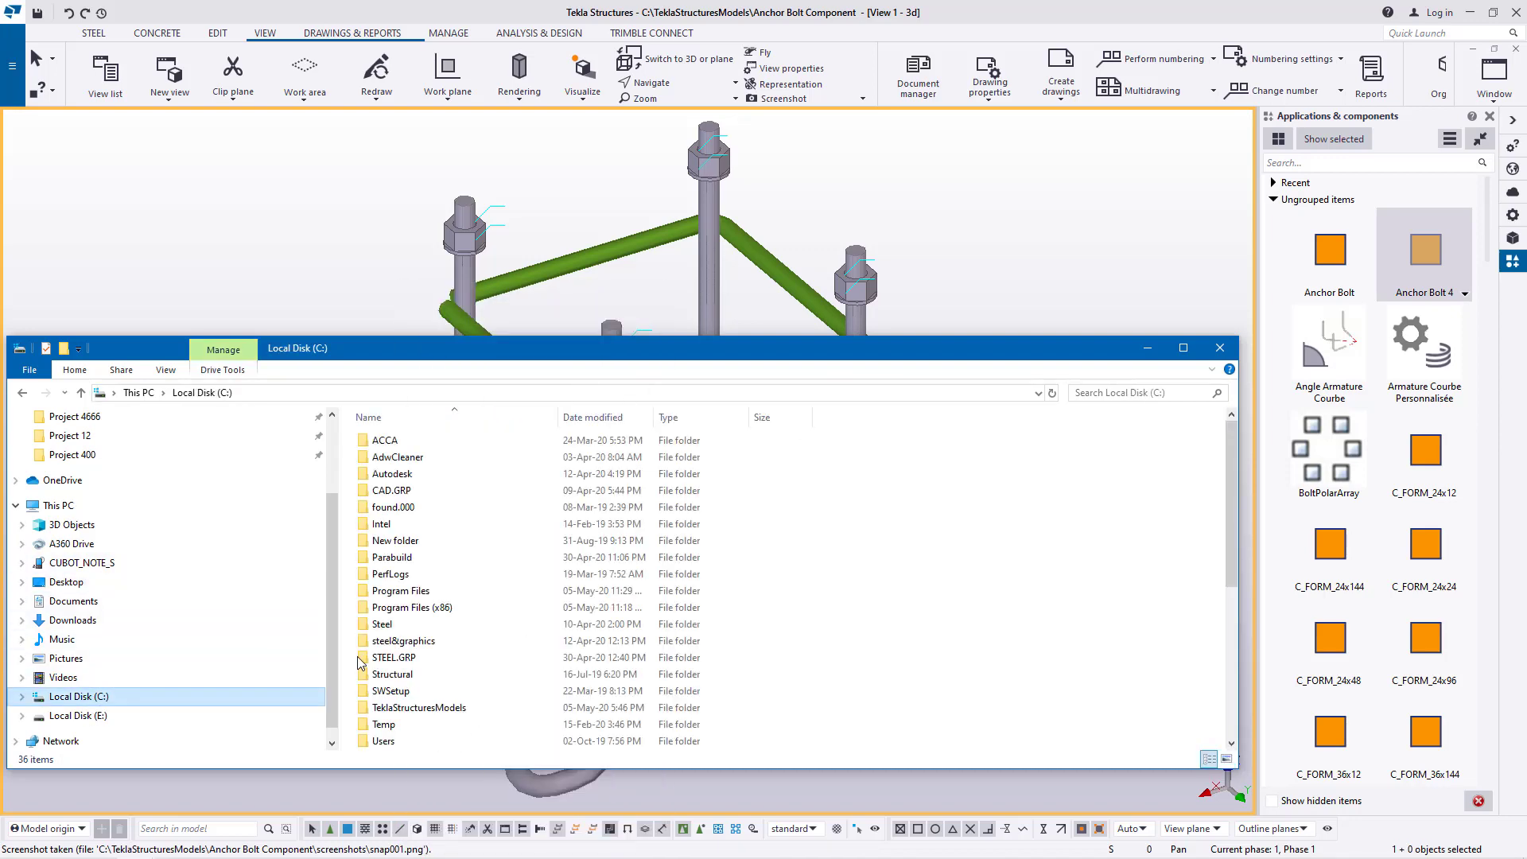
{"action": "double_click", "coordinate": [446, 707]}
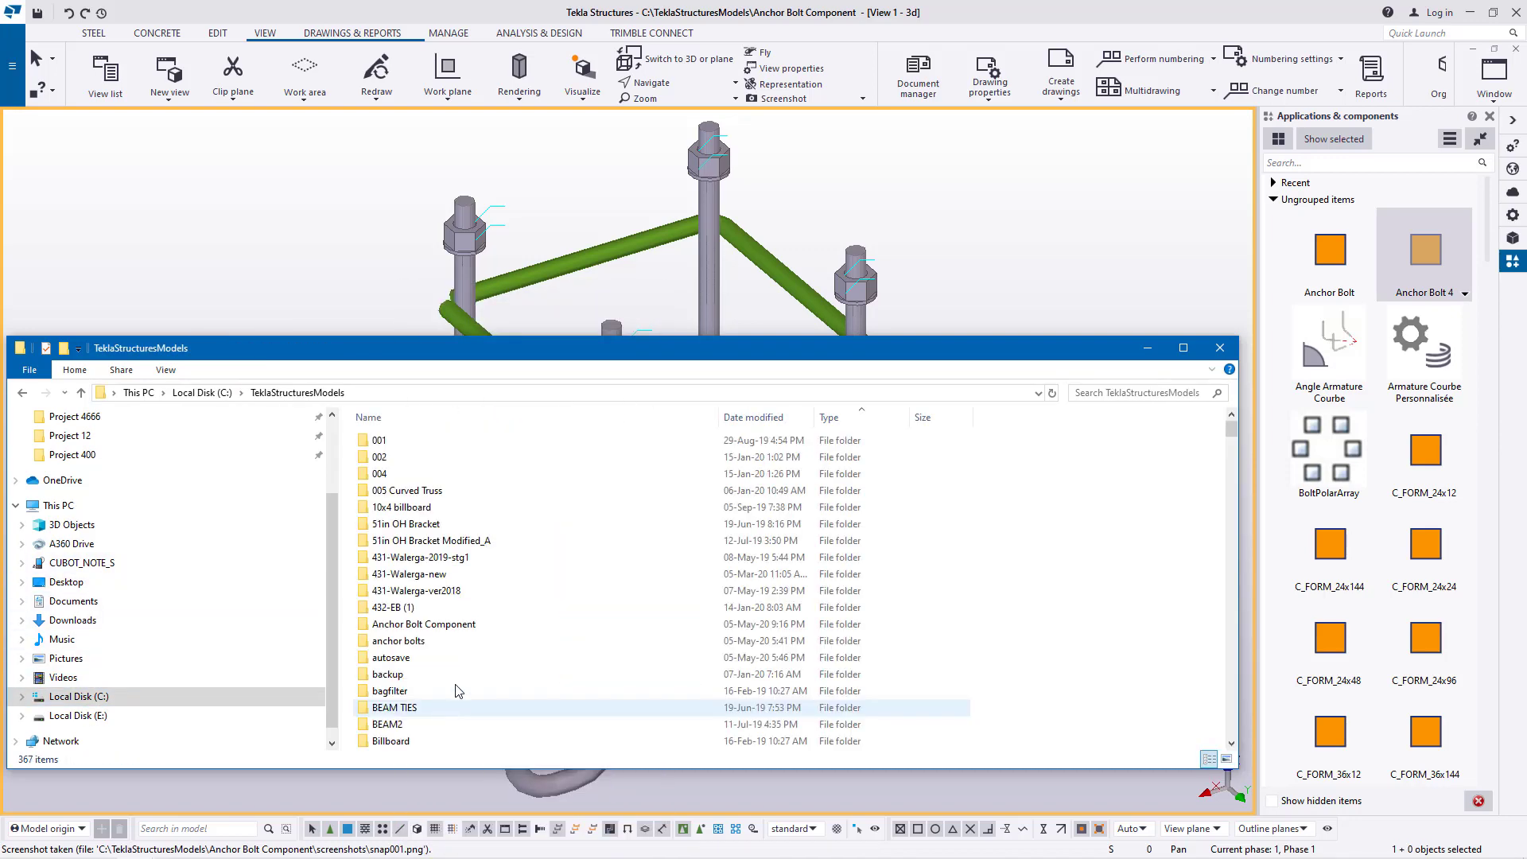
{"action": "double_click", "coordinate": [440, 625]}
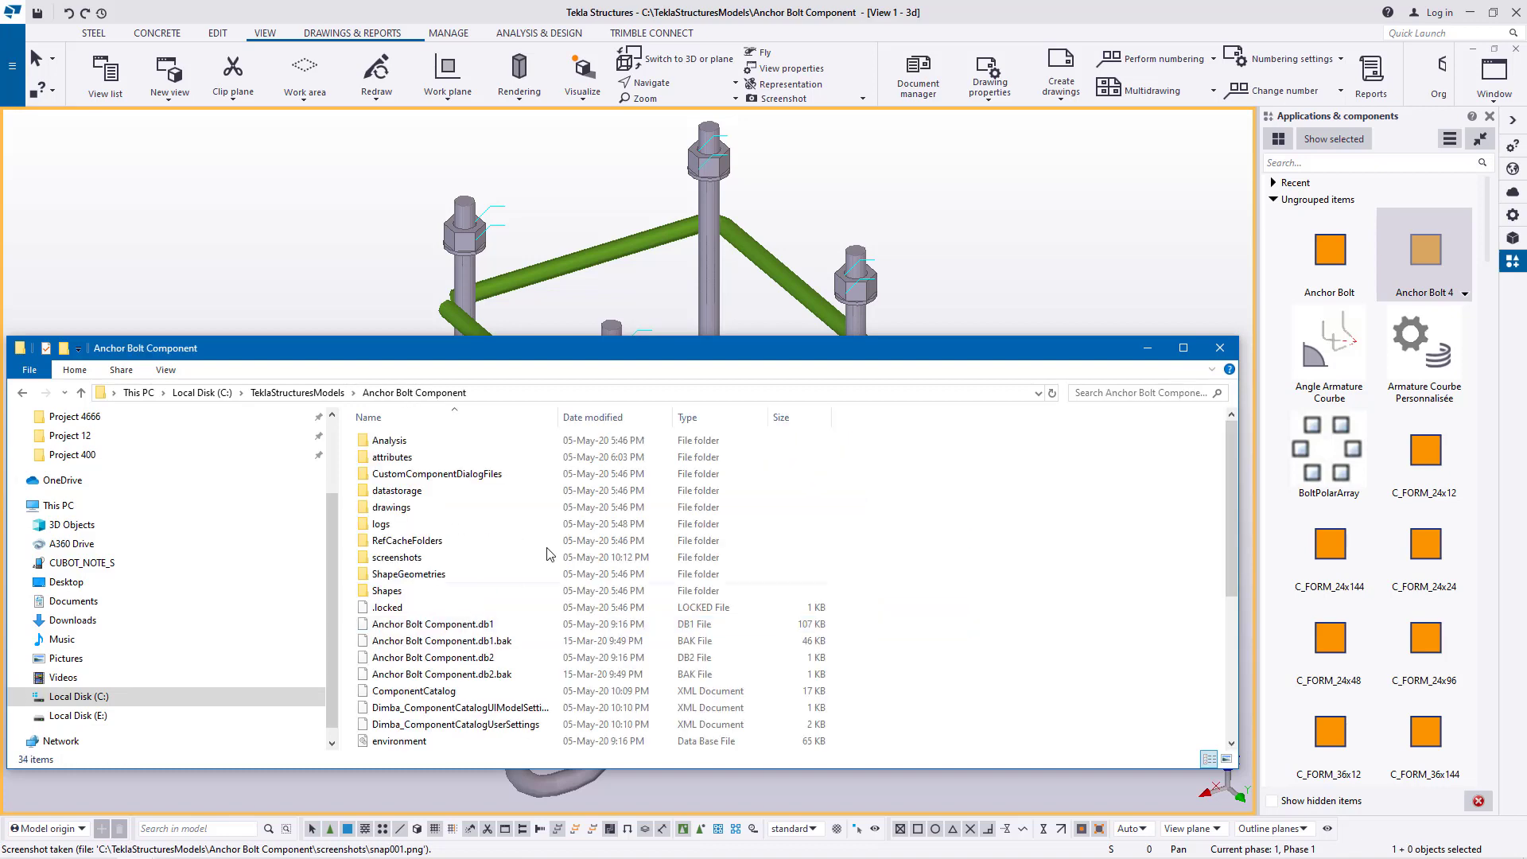
{"action": "double_click", "coordinate": [414, 558]}
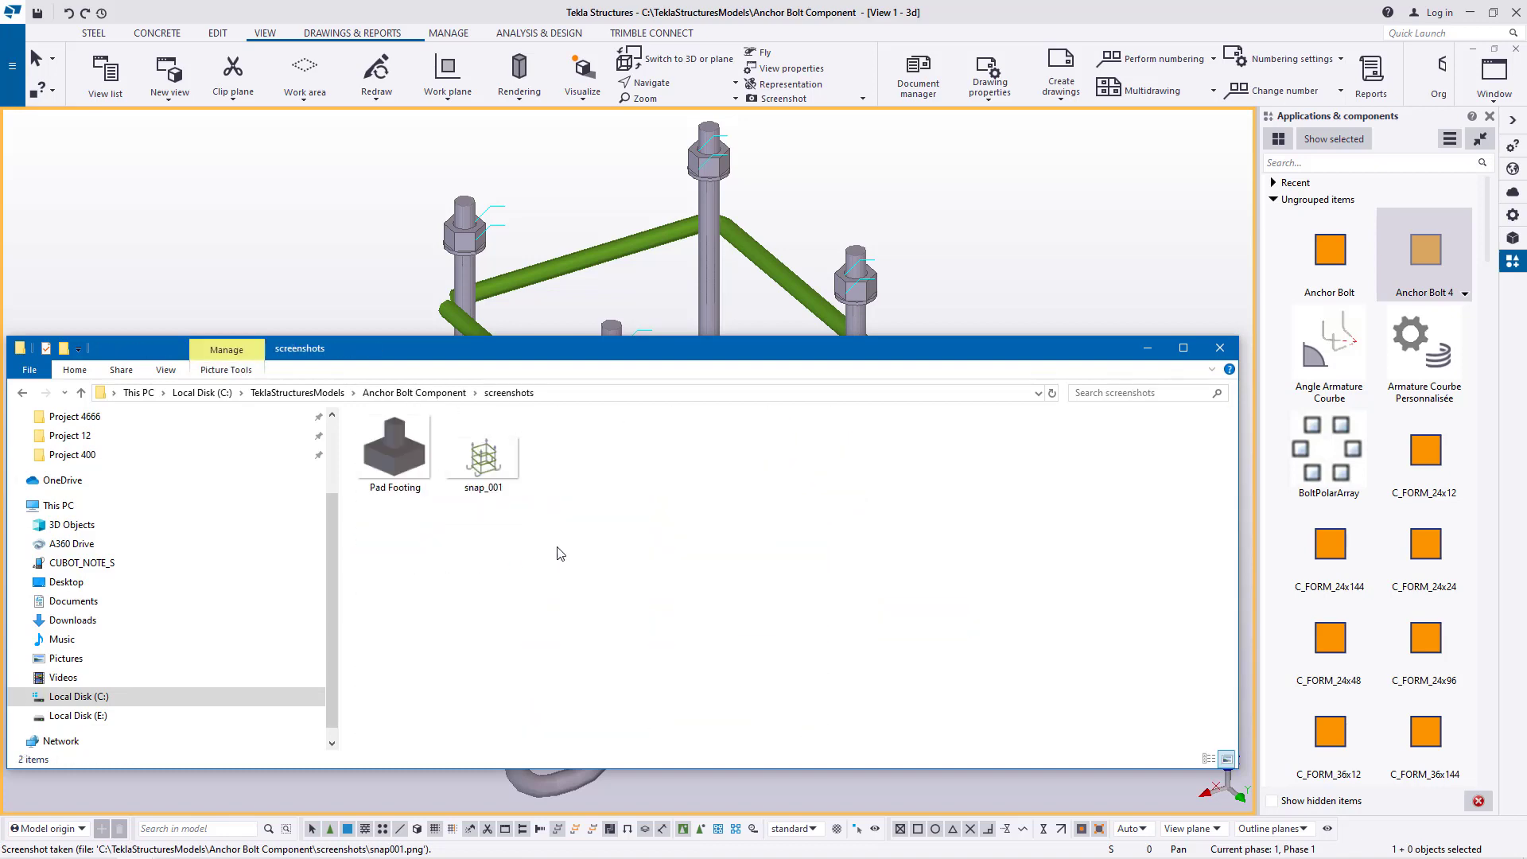
{"action": "right_click", "coordinate": [645, 480]}
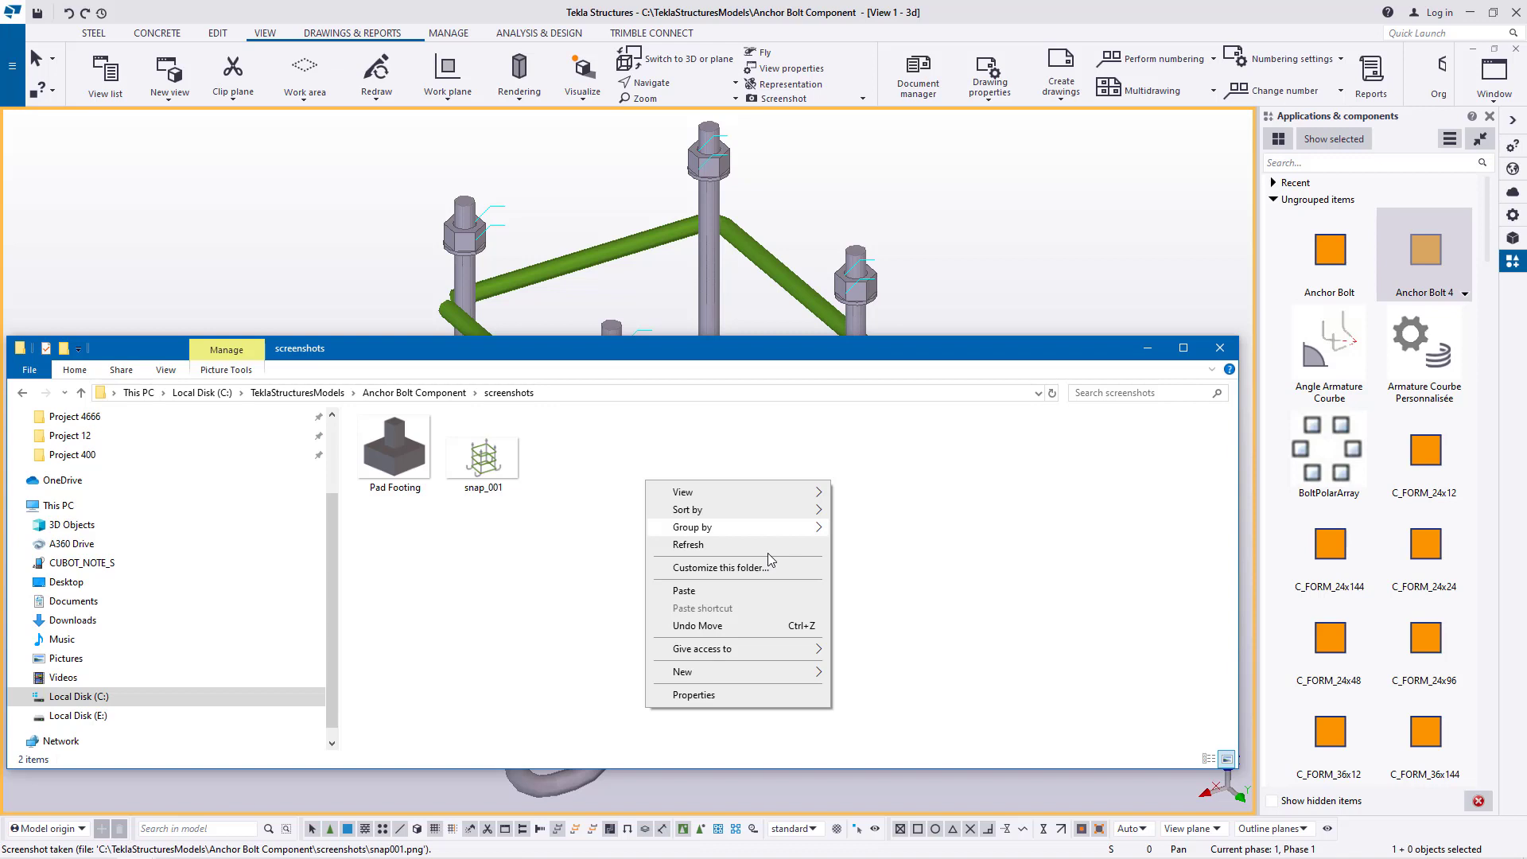
{"action": "left_click", "coordinate": [696, 593]}
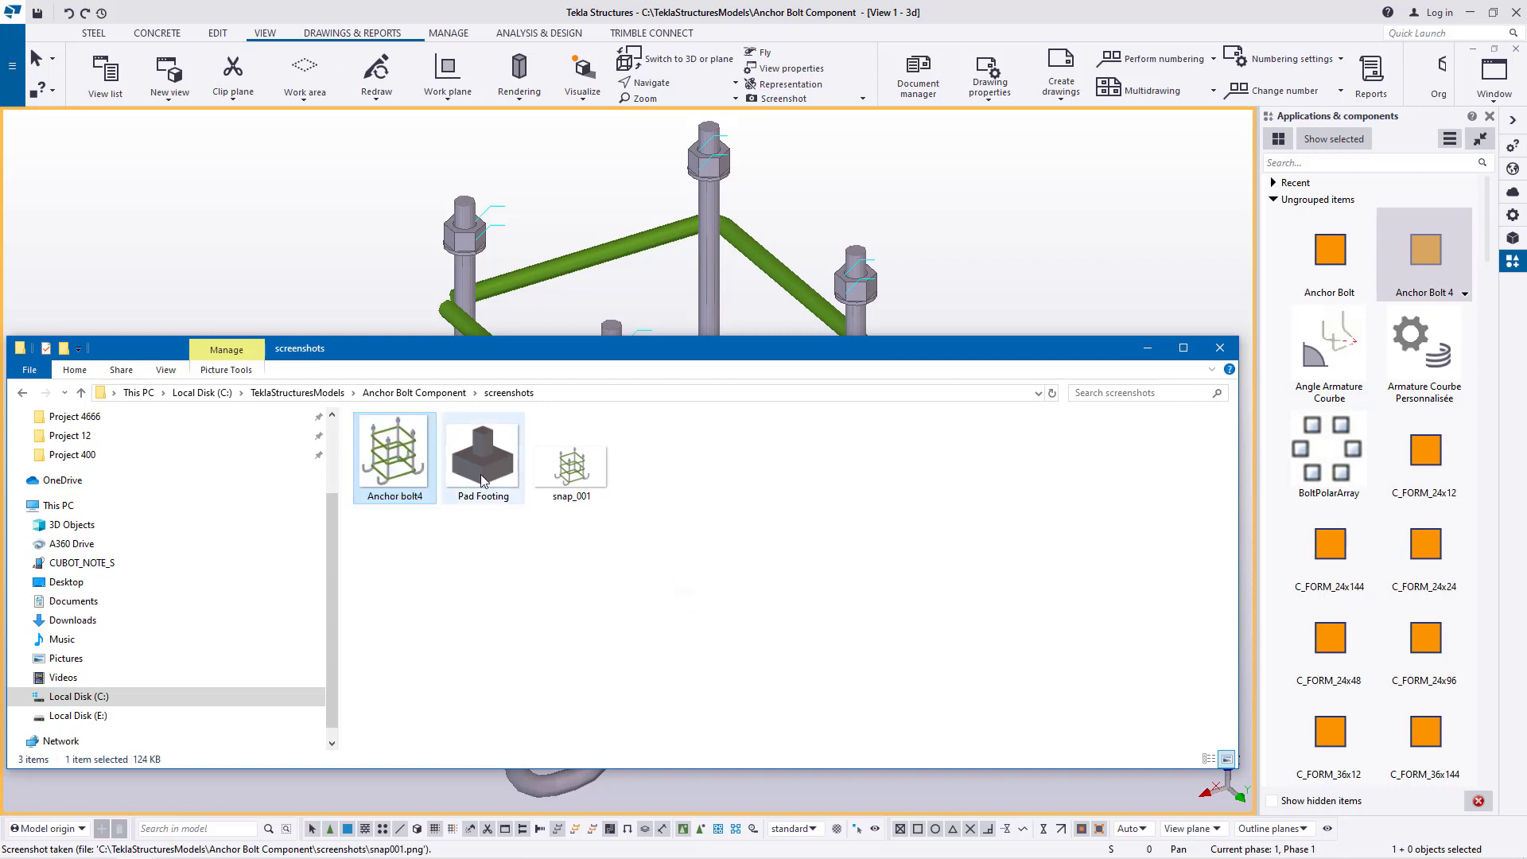
Delete the snap_001 image from the screenshots folder and minimize the file window
{"action": "right_click", "coordinate": [589, 481]}
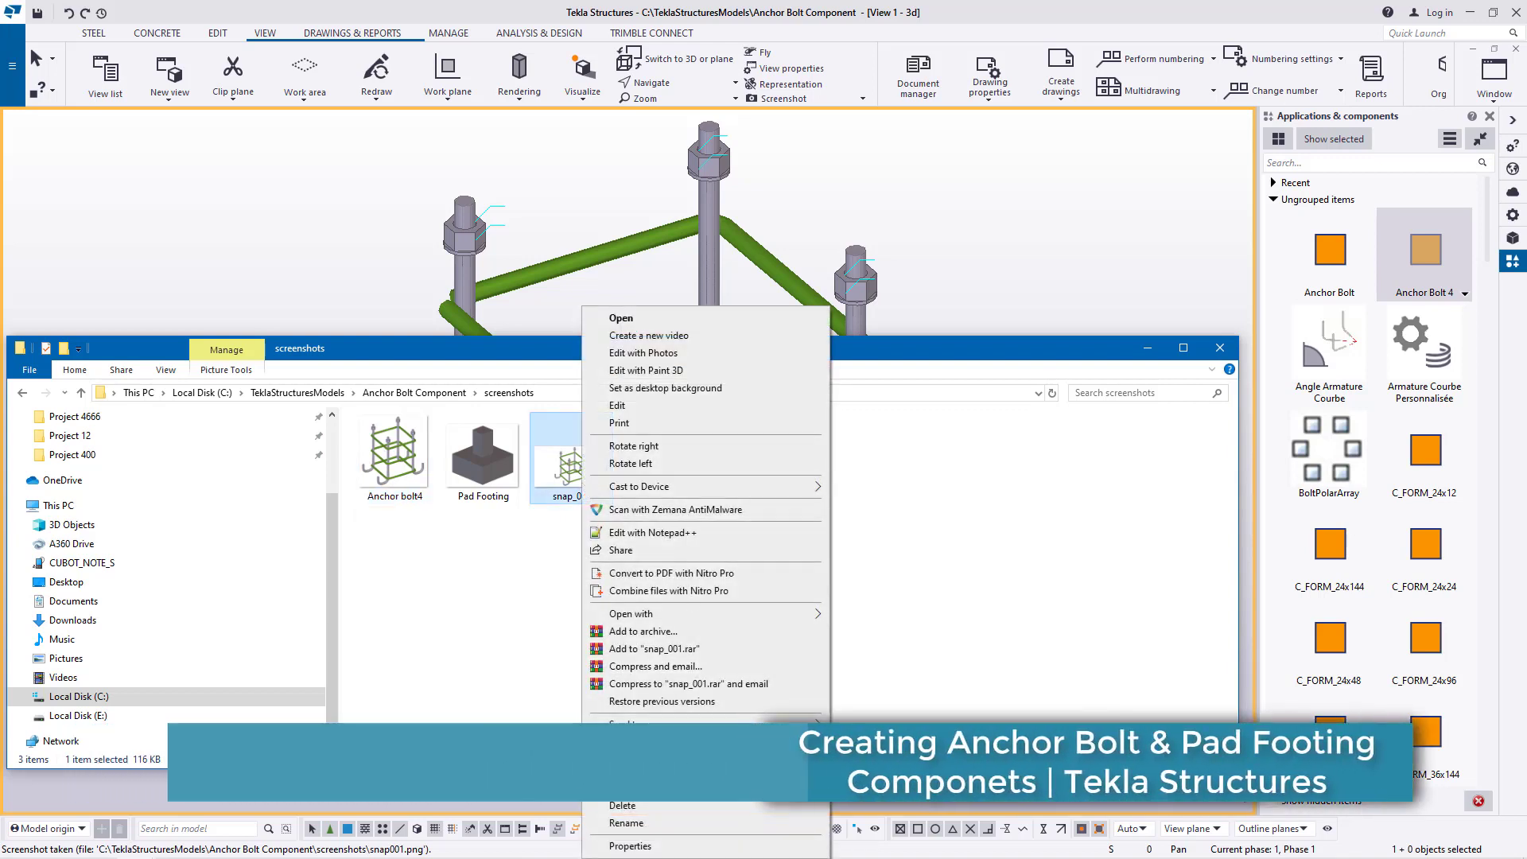
{"action": "left_click", "coordinate": [623, 806]}
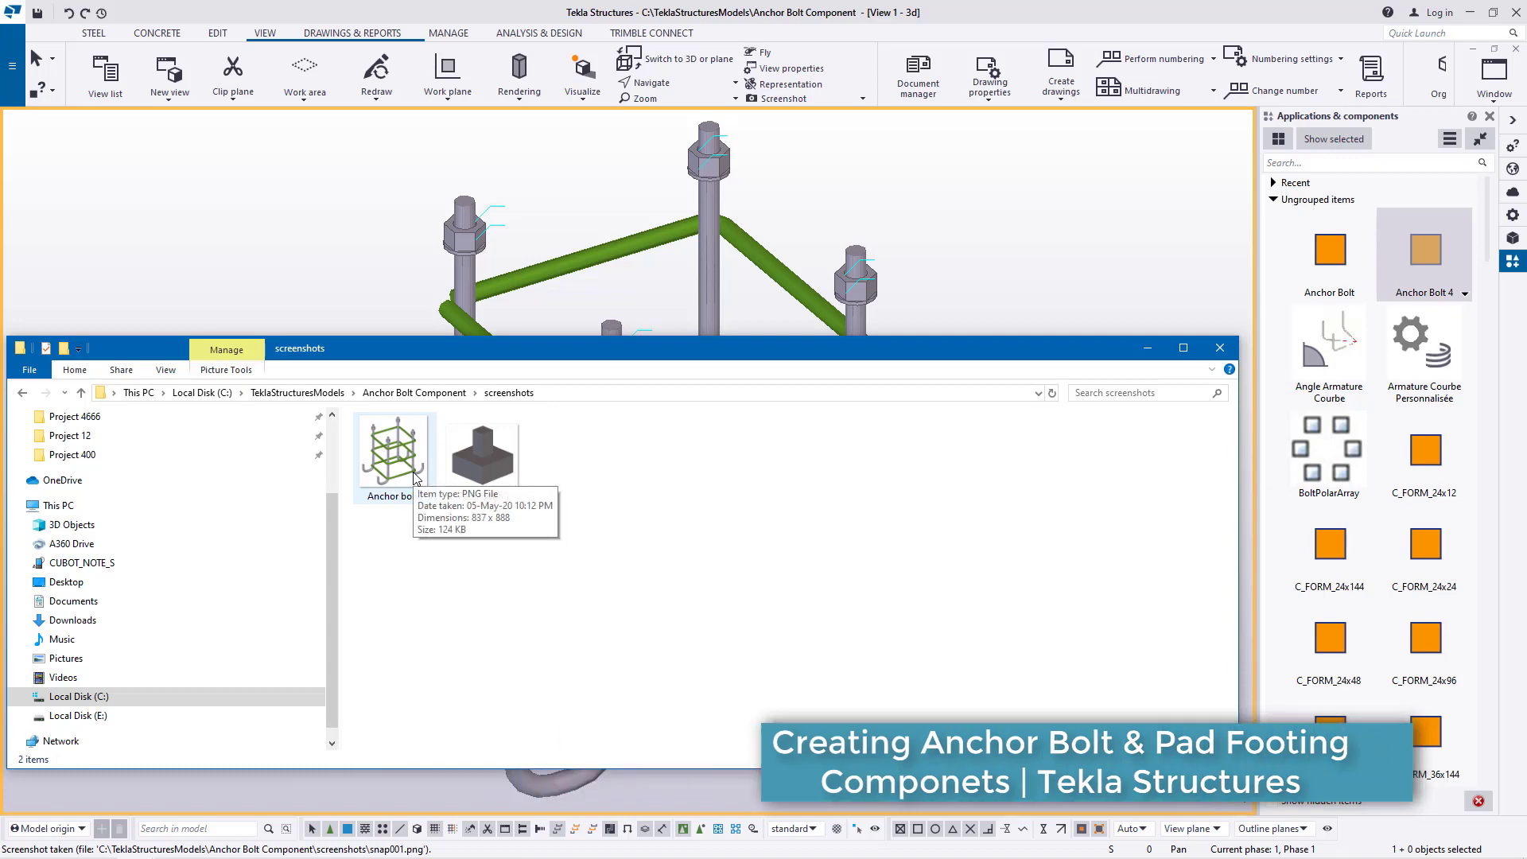
{"action": "left_click", "coordinate": [1148, 349]}
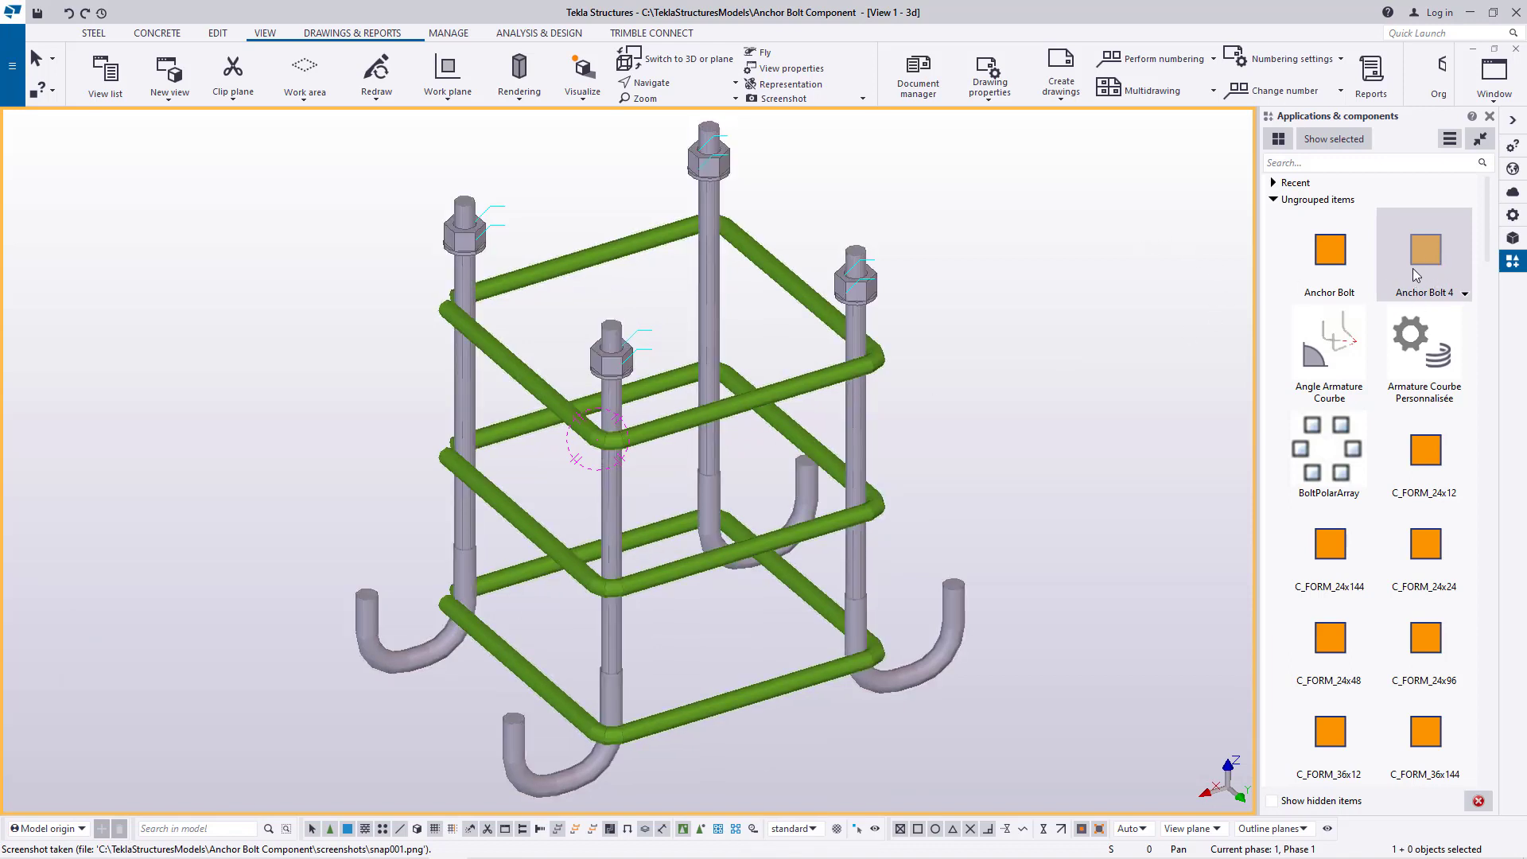
Add the Anchor bolt4 image as the thumbnail of the Anchor Bolt 4 component and disable the builtin thumbnail
{"action": "right_click", "coordinate": [1426, 255]}
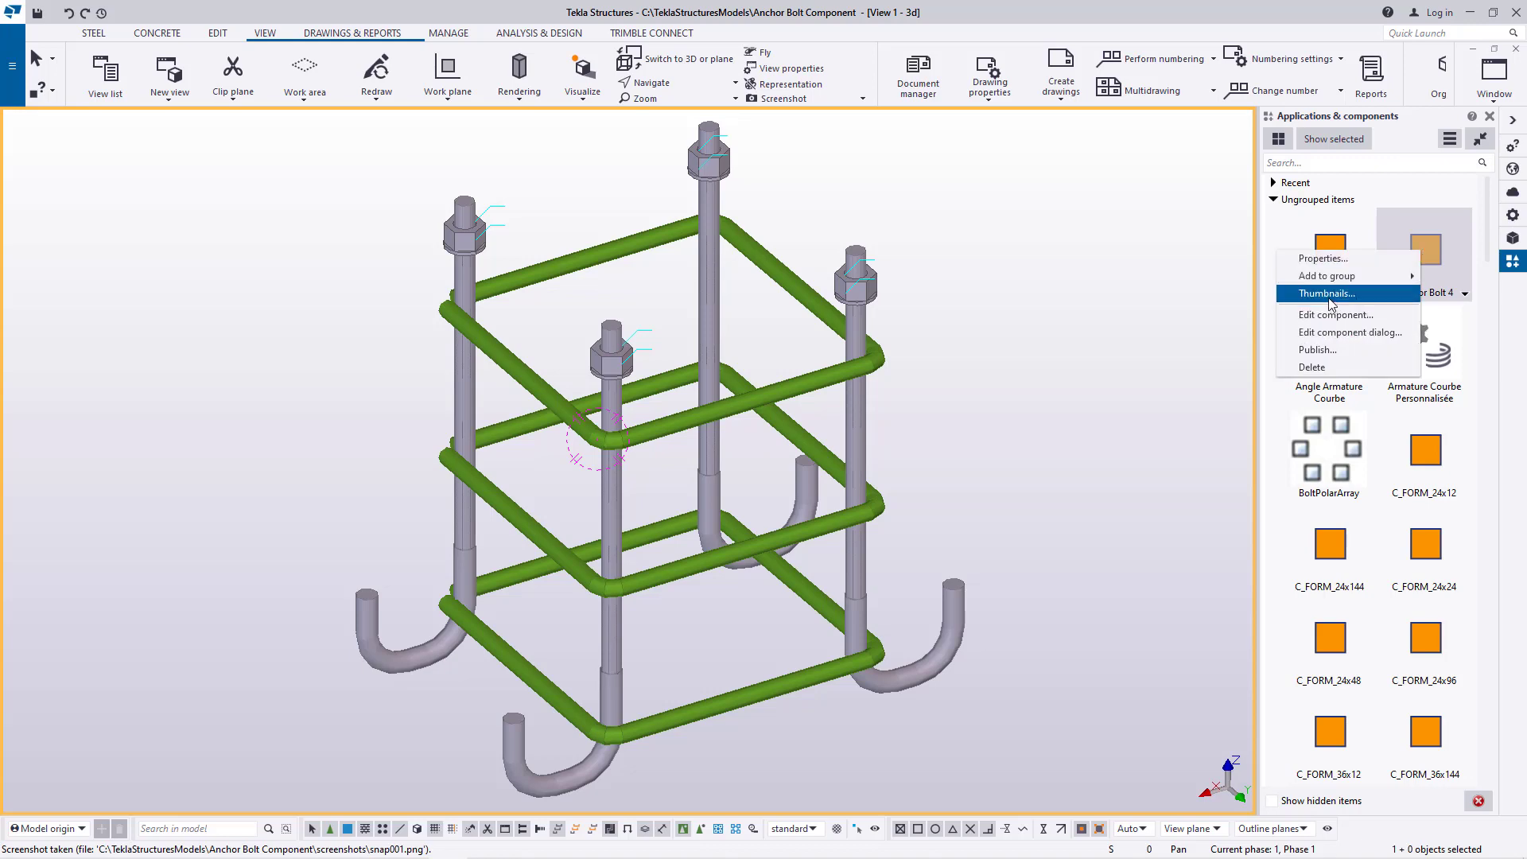
{"action": "left_click", "coordinate": [1352, 291]}
{"action": "left_click", "coordinate": [733, 495]}
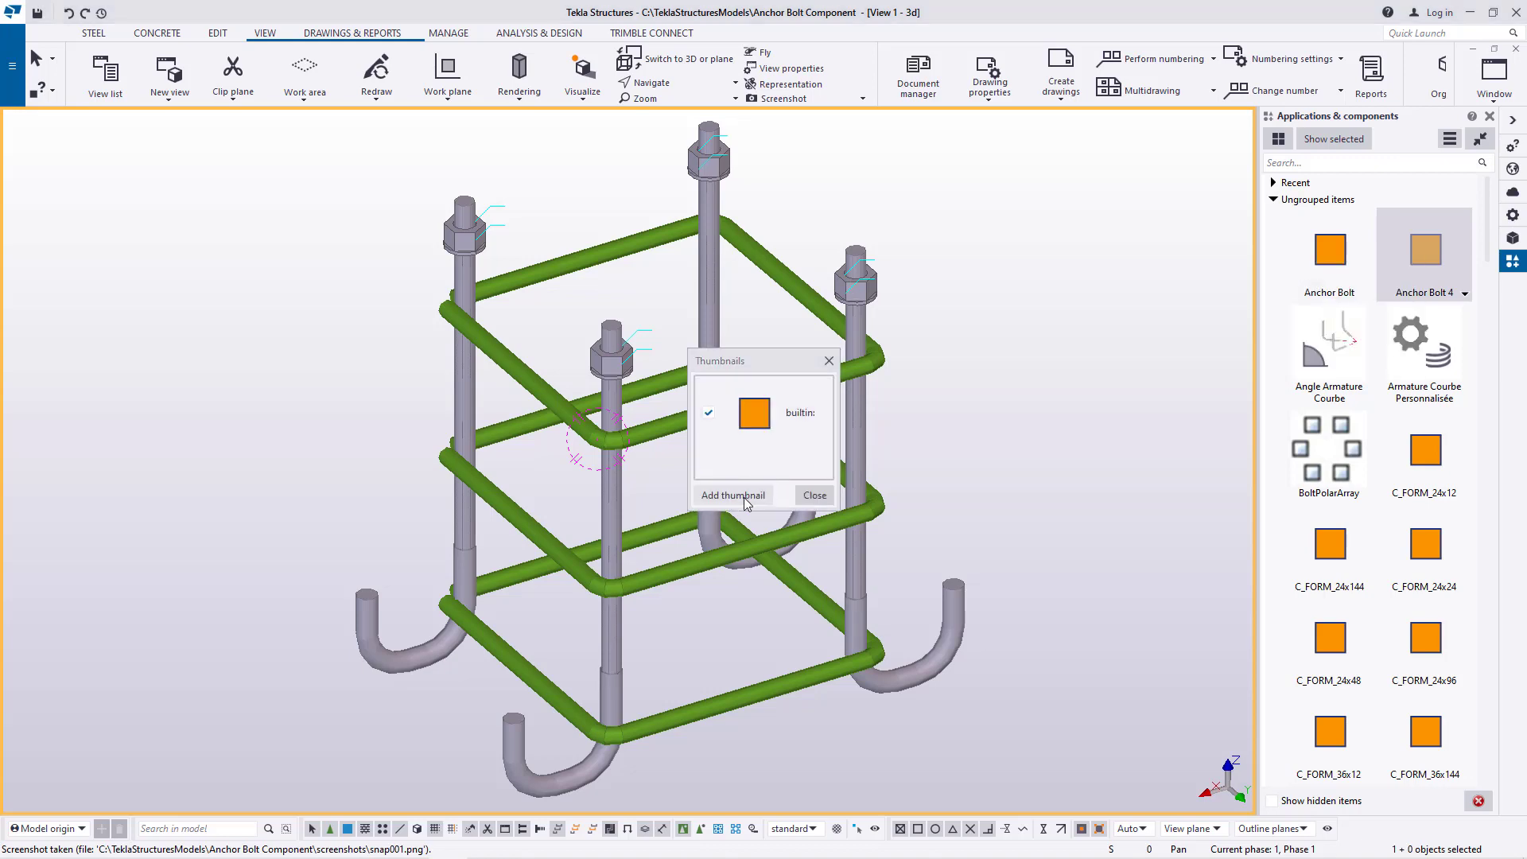
{"action": "left_click", "coordinate": [877, 466]}
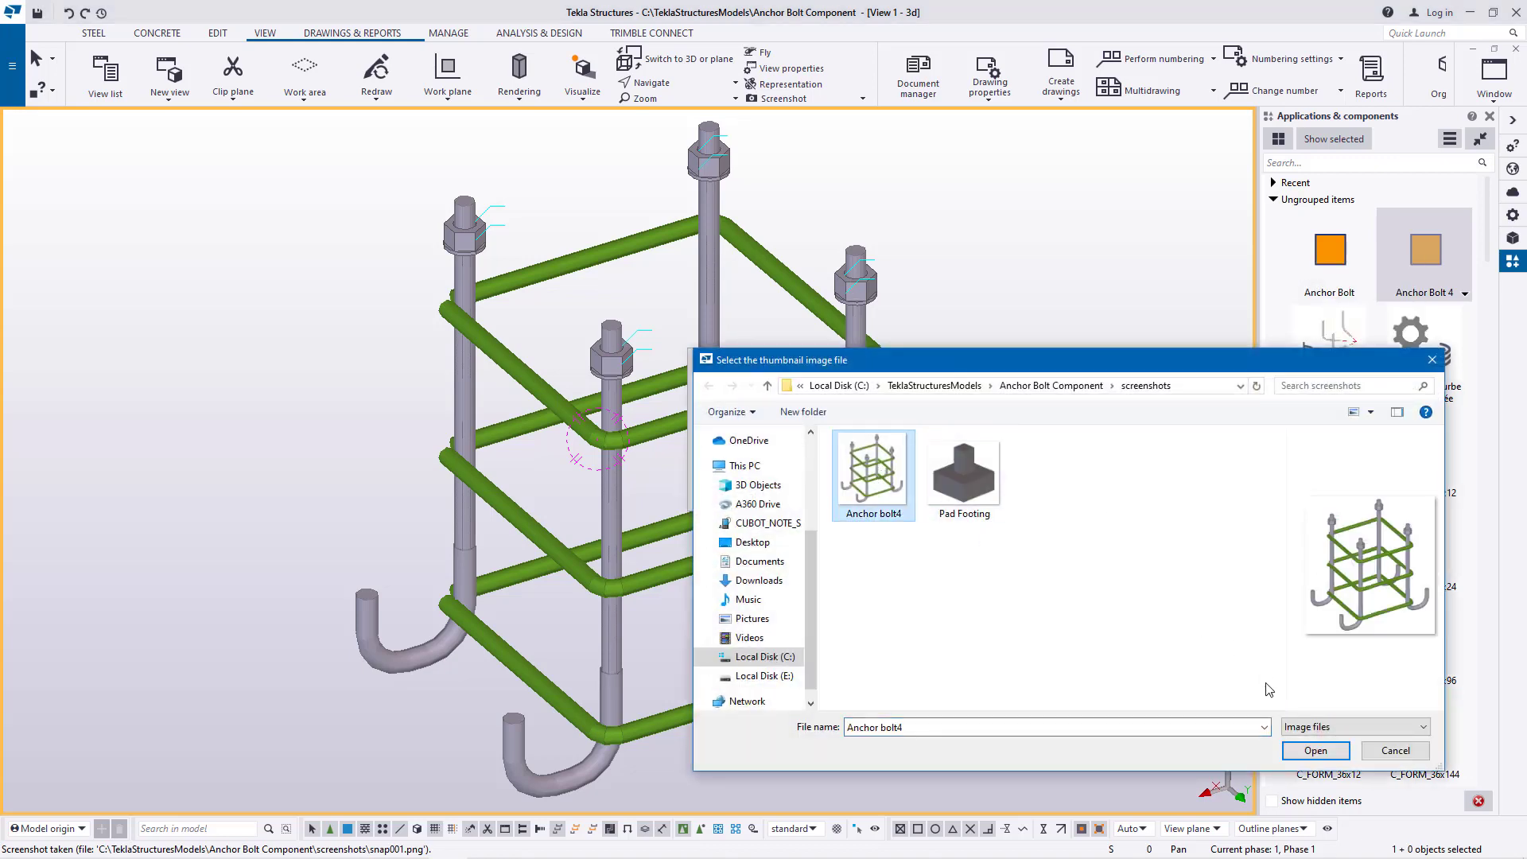
{"action": "left_click", "coordinate": [1320, 755]}
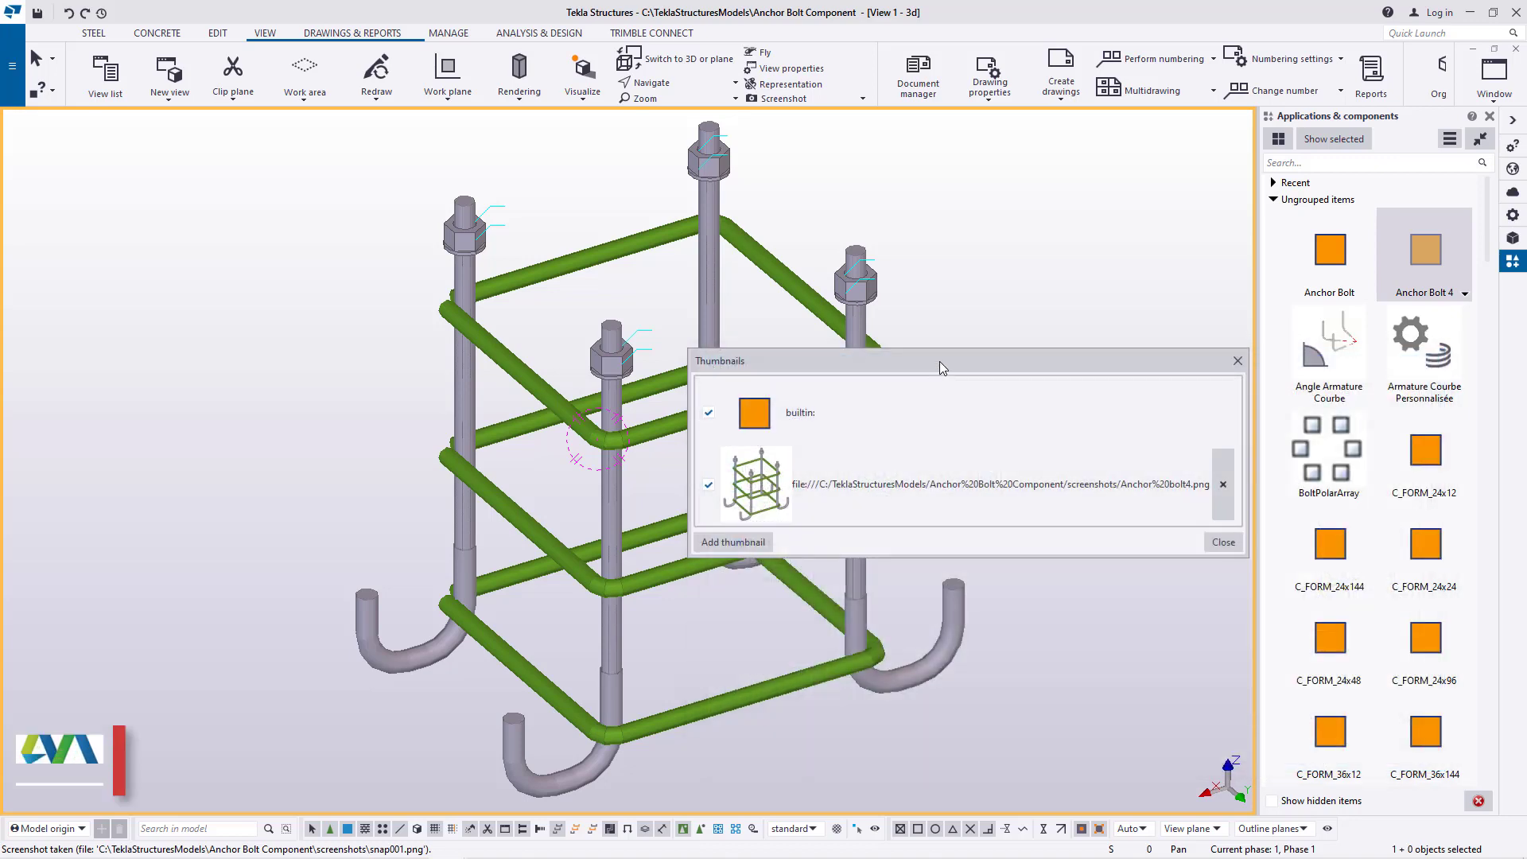
{"action": "left_click_drag", "start_coordinate": [901, 273], "coordinate": [901, 269]}
{"action": "left_click", "coordinate": [665, 331]}
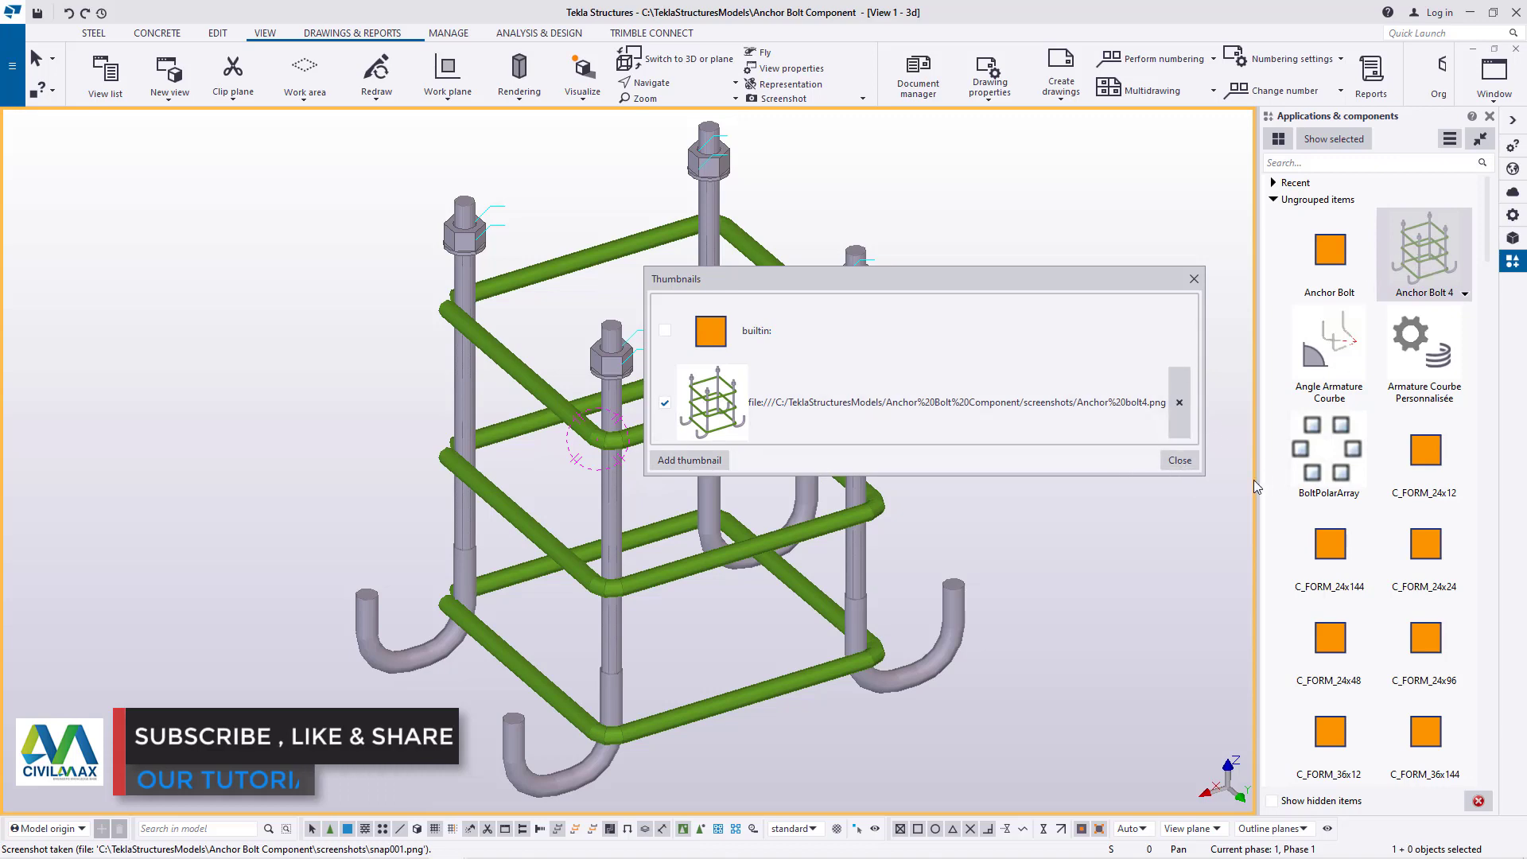
{"action": "left_click", "coordinate": [1180, 461]}
Redraw the 3D view and delete the anchor bolt assembly near the intersection of gridlines C and 5
{"action": "scroll", "coordinate": [677, 489], "scroll_direction": "down", "scroll_amount": 5}
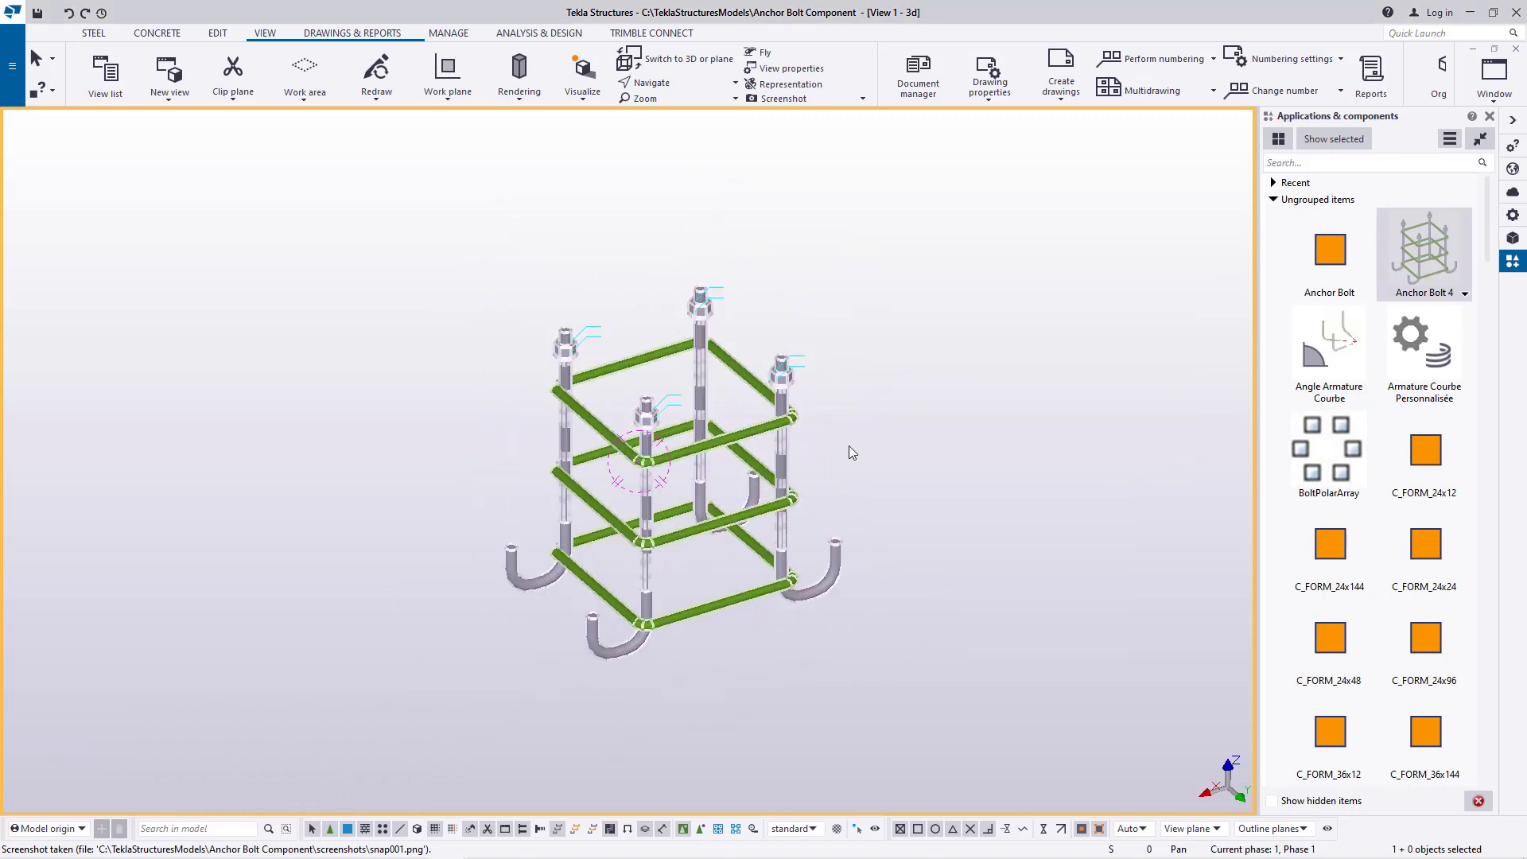
{"action": "scroll", "coordinate": [686, 565], "scroll_direction": "down", "scroll_amount": 5}
{"action": "right_click", "coordinate": [762, 408]}
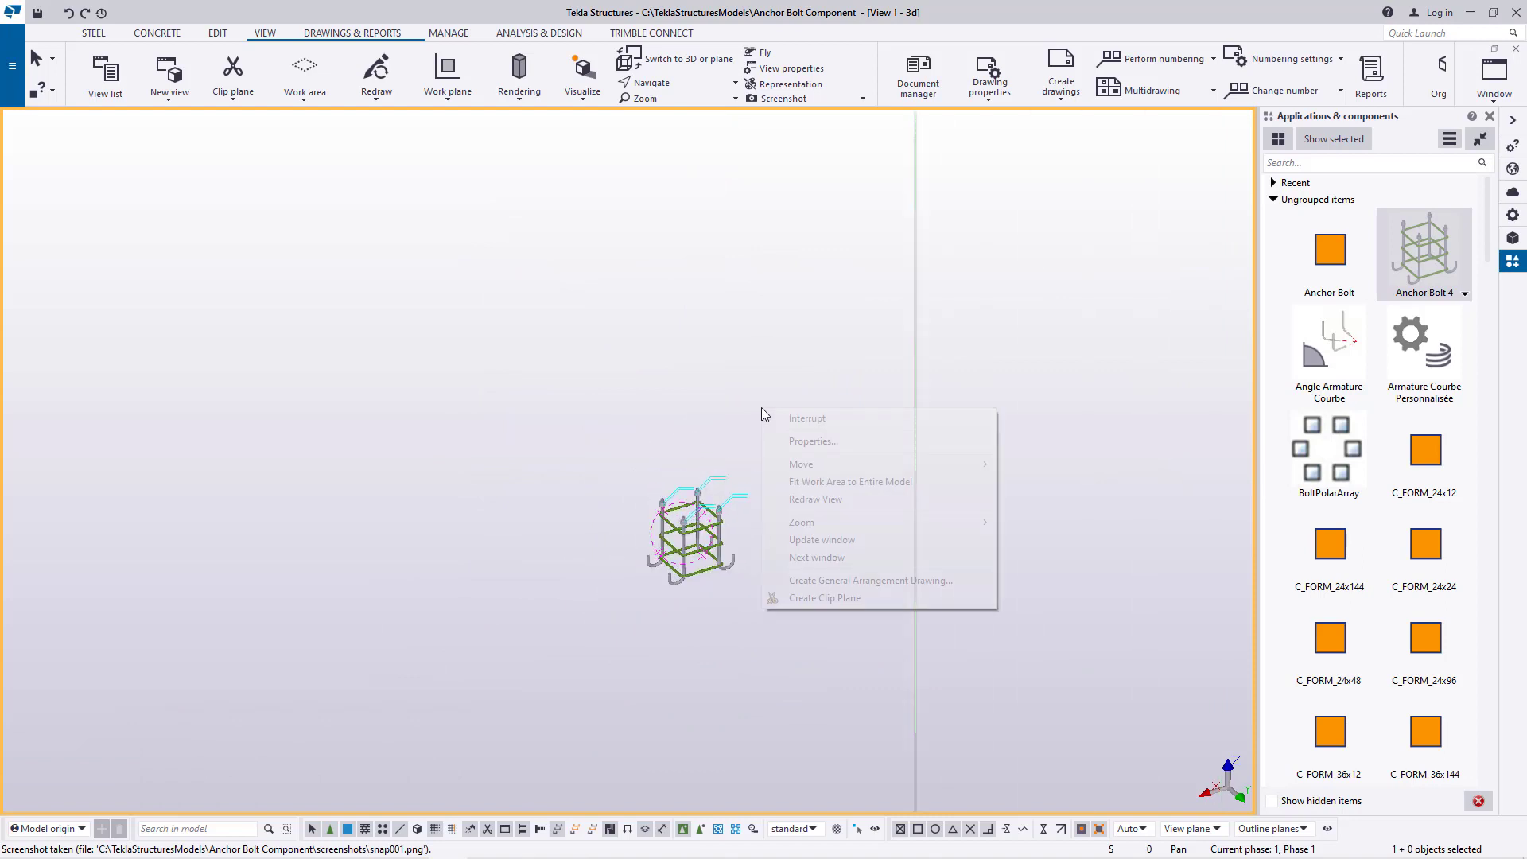
{"action": "left_click", "coordinate": [837, 500]}
{"action": "scroll", "coordinate": [751, 491], "scroll_direction": "up", "scroll_amount": 6}
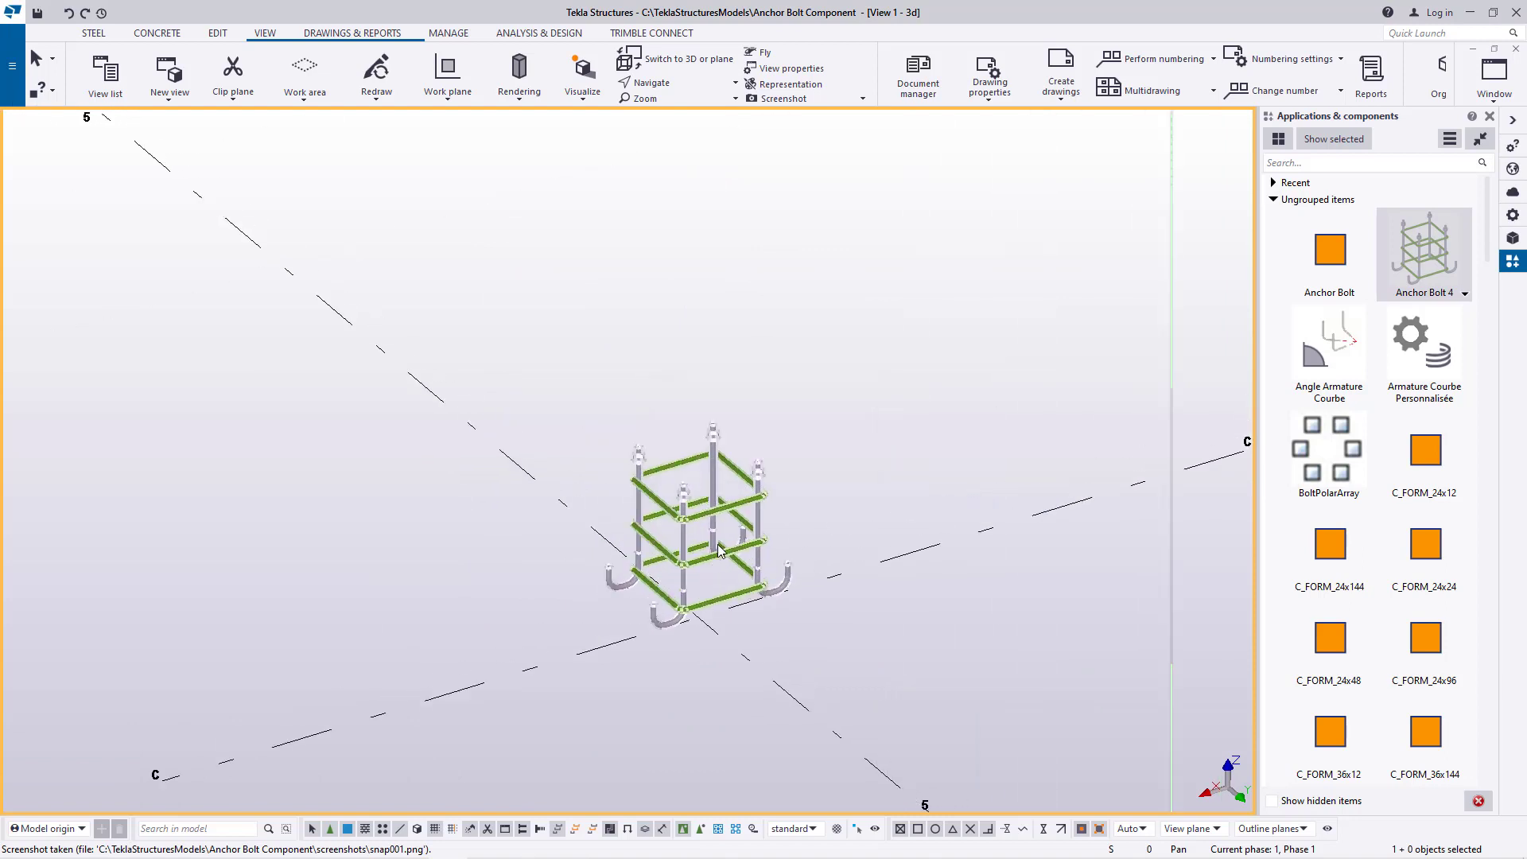
{"action": "scroll", "coordinate": [744, 478], "scroll_direction": "up", "scroll_amount": 2}
{"action": "scroll", "coordinate": [734, 466], "scroll_direction": "down", "scroll_amount": 8}
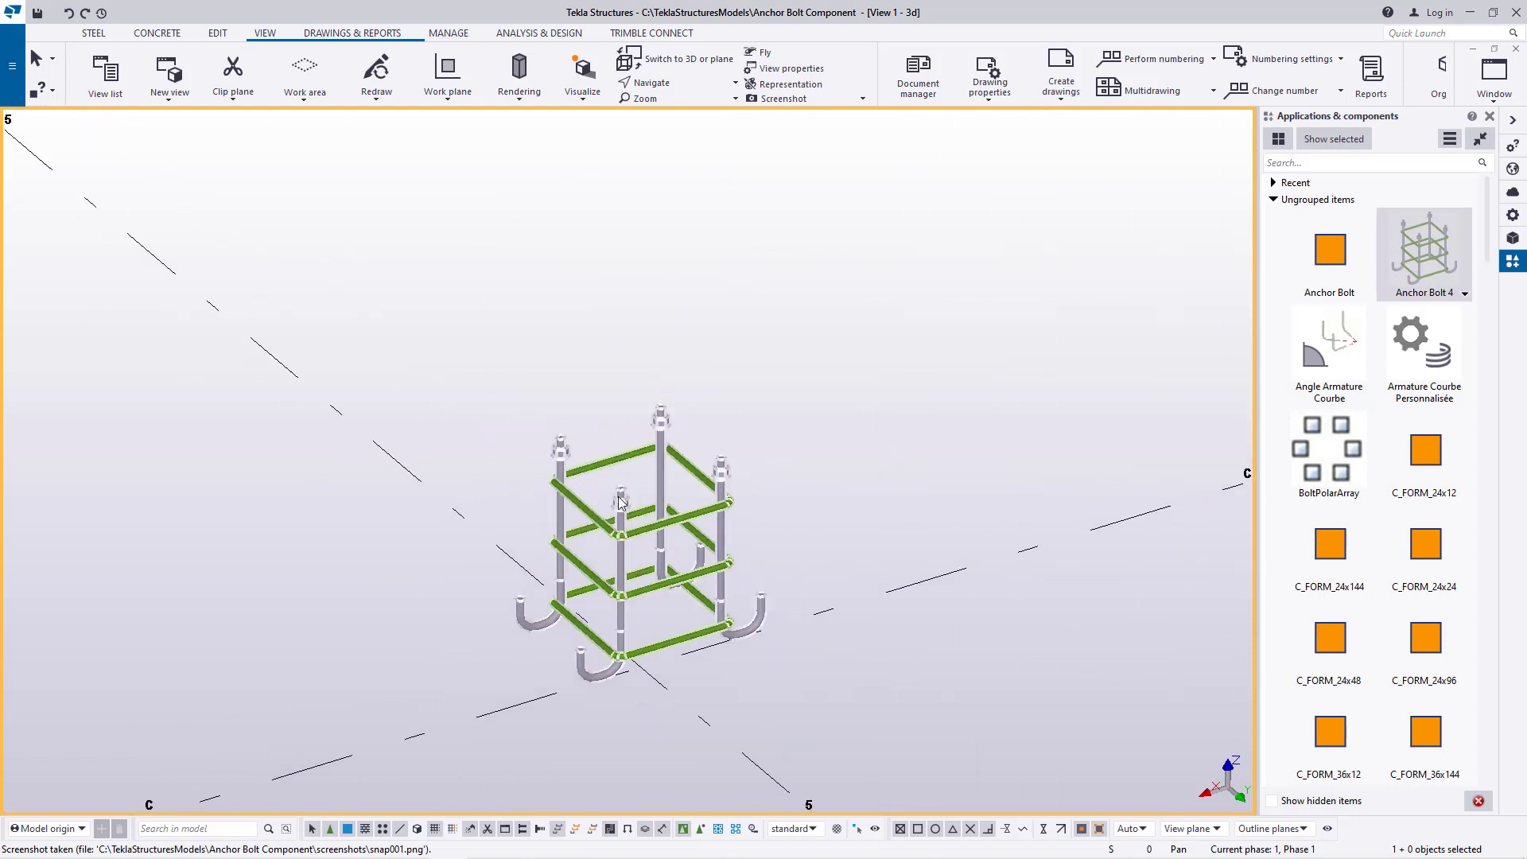
{"action": "scroll", "coordinate": [708, 554], "scroll_direction": "up", "scroll_amount": 3}
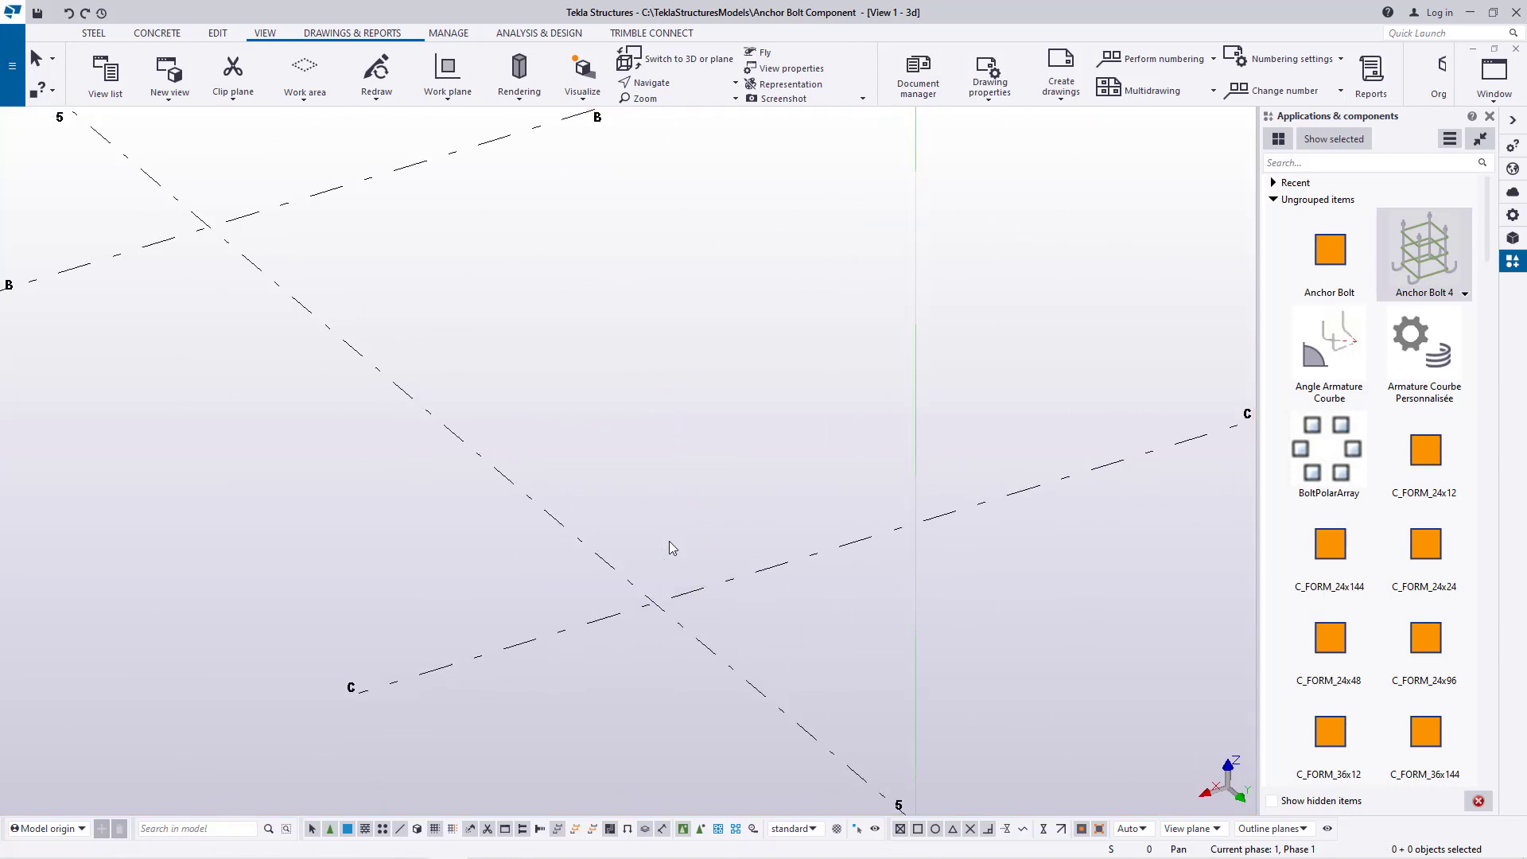
{"action": "scroll", "coordinate": [412, 551], "scroll_direction": "down", "scroll_amount": 3}
{"action": "scroll", "coordinate": [412, 551], "scroll_direction": "down", "scroll_amount": 1}
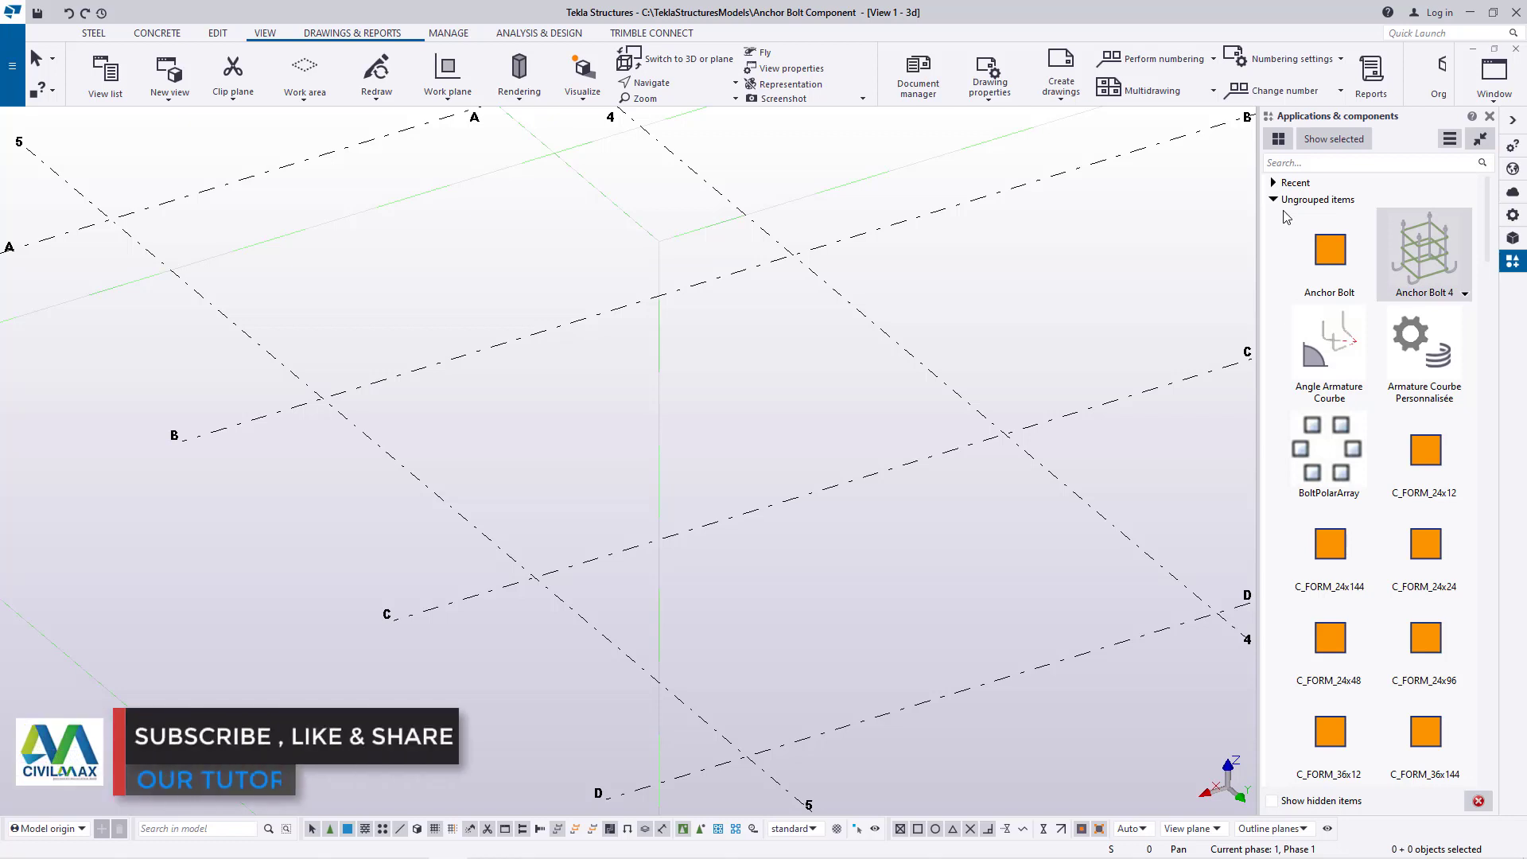
{"action": "left_click", "coordinate": [1308, 163]}
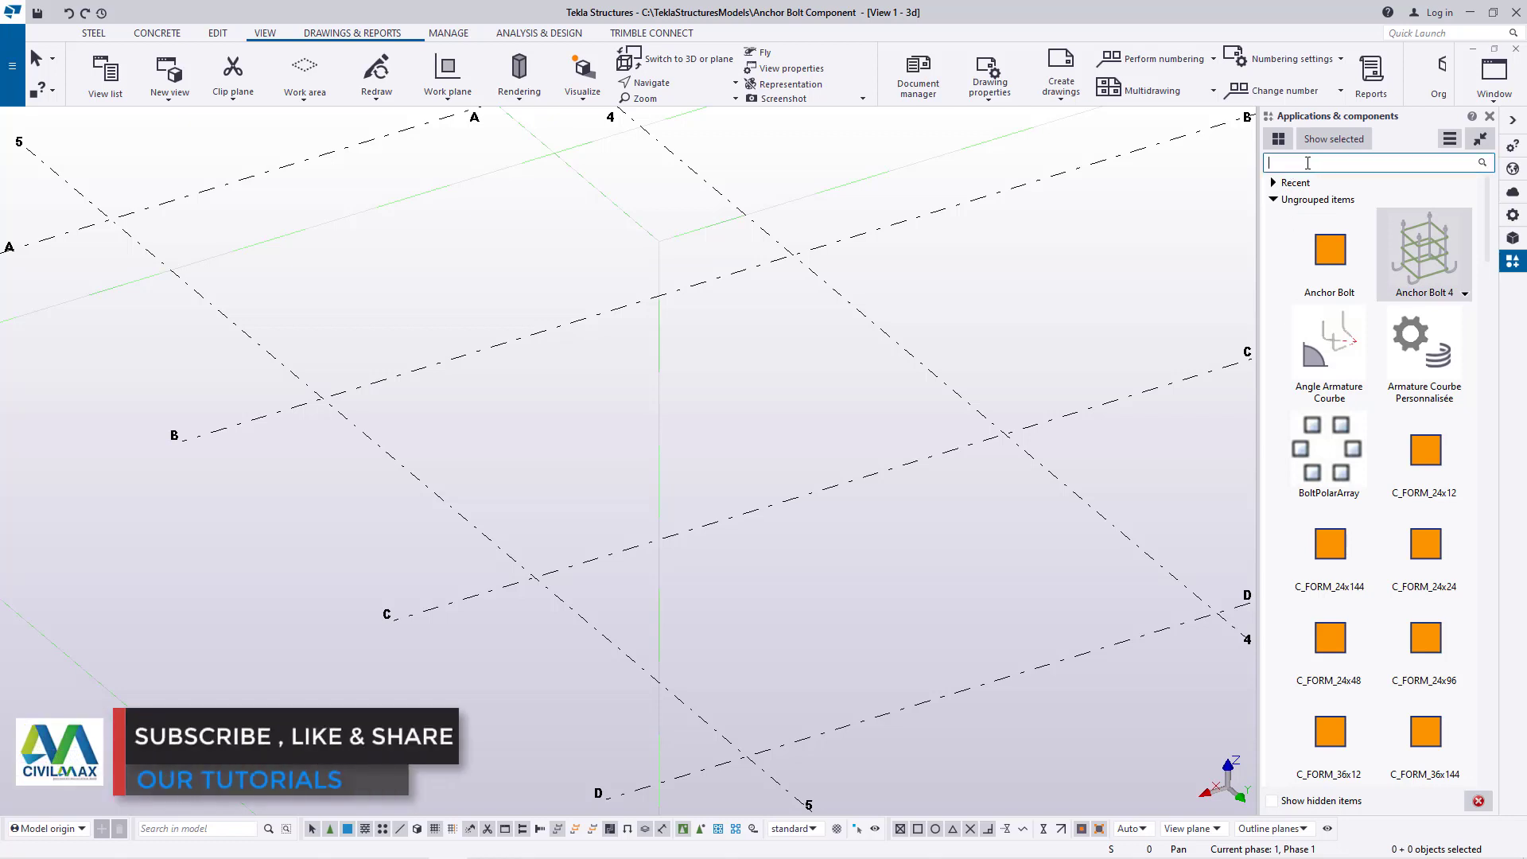
{"action": "type", "text": "pad"}
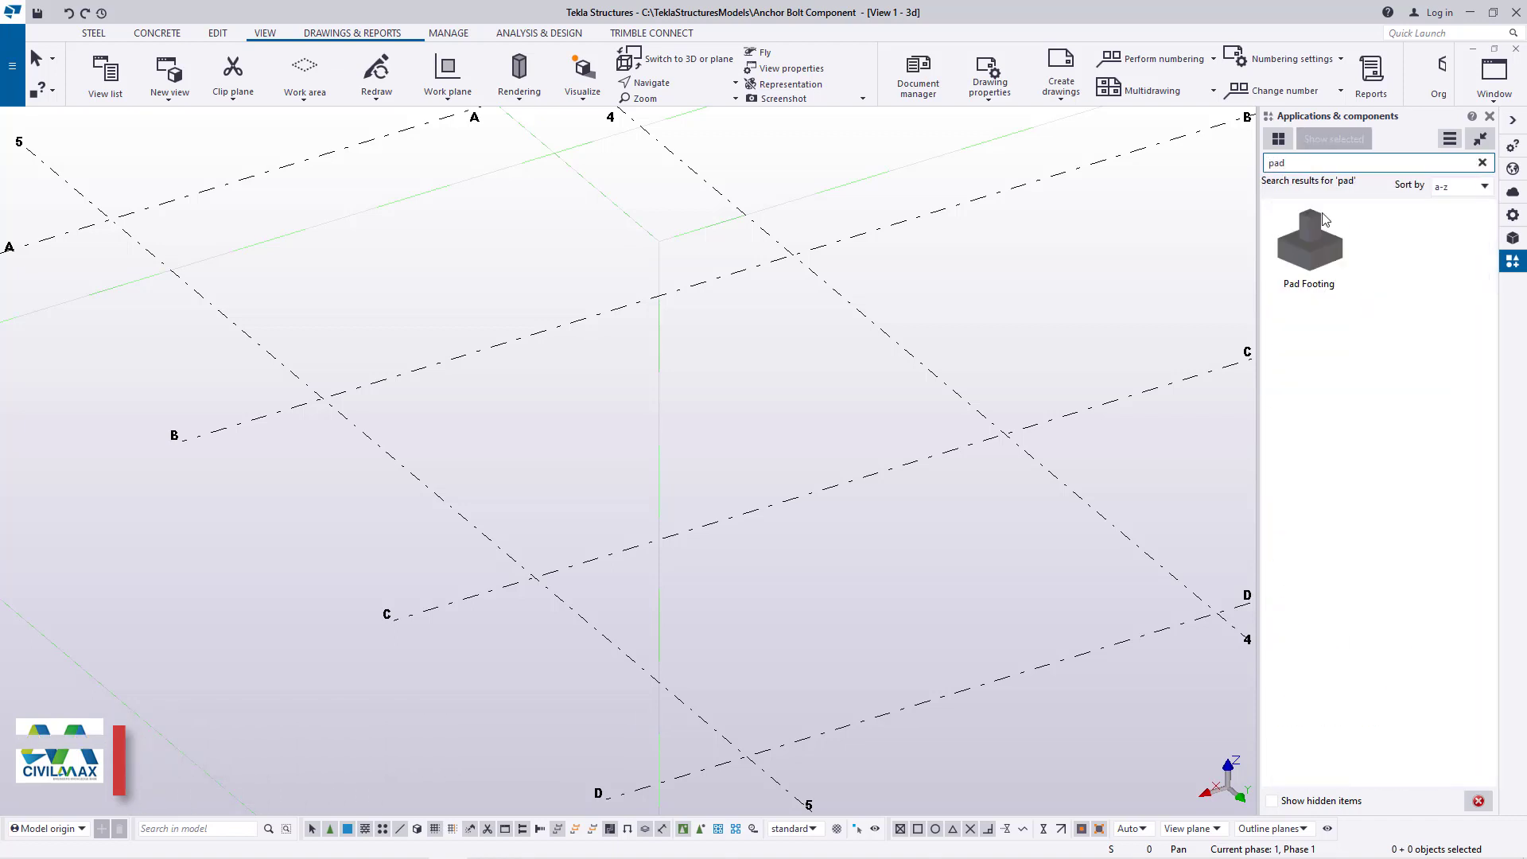
{"action": "left_click", "coordinate": [1311, 253]}
{"action": "scroll", "coordinate": [467, 477], "scroll_direction": "down", "scroll_amount": 5}
{"action": "scroll", "coordinate": [602, 615], "scroll_direction": "up", "scroll_amount": 6}
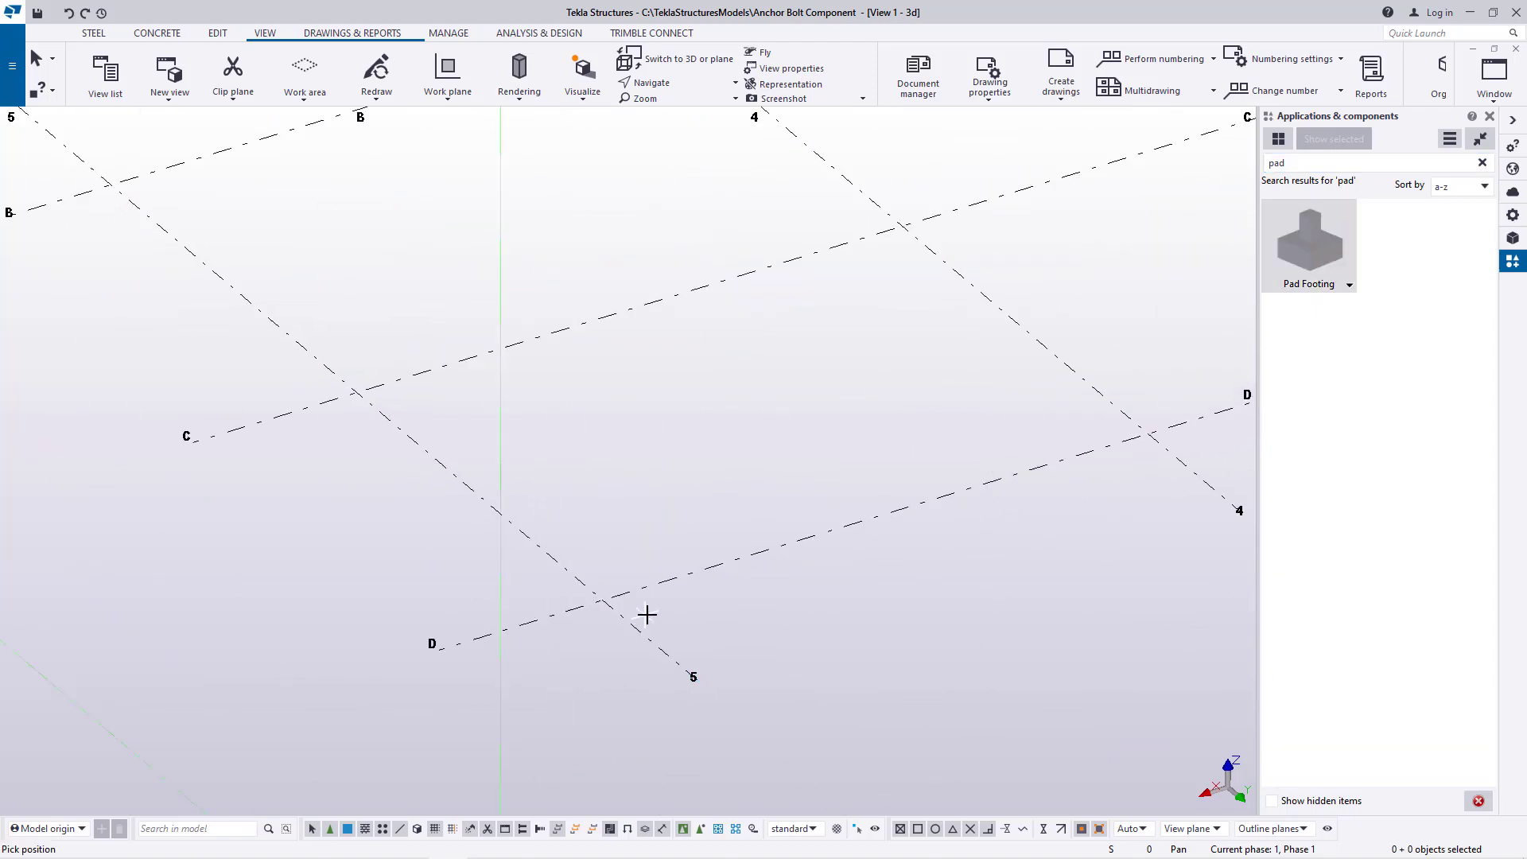
{"action": "scroll", "coordinate": [646, 614], "scroll_direction": "up", "scroll_amount": 1}
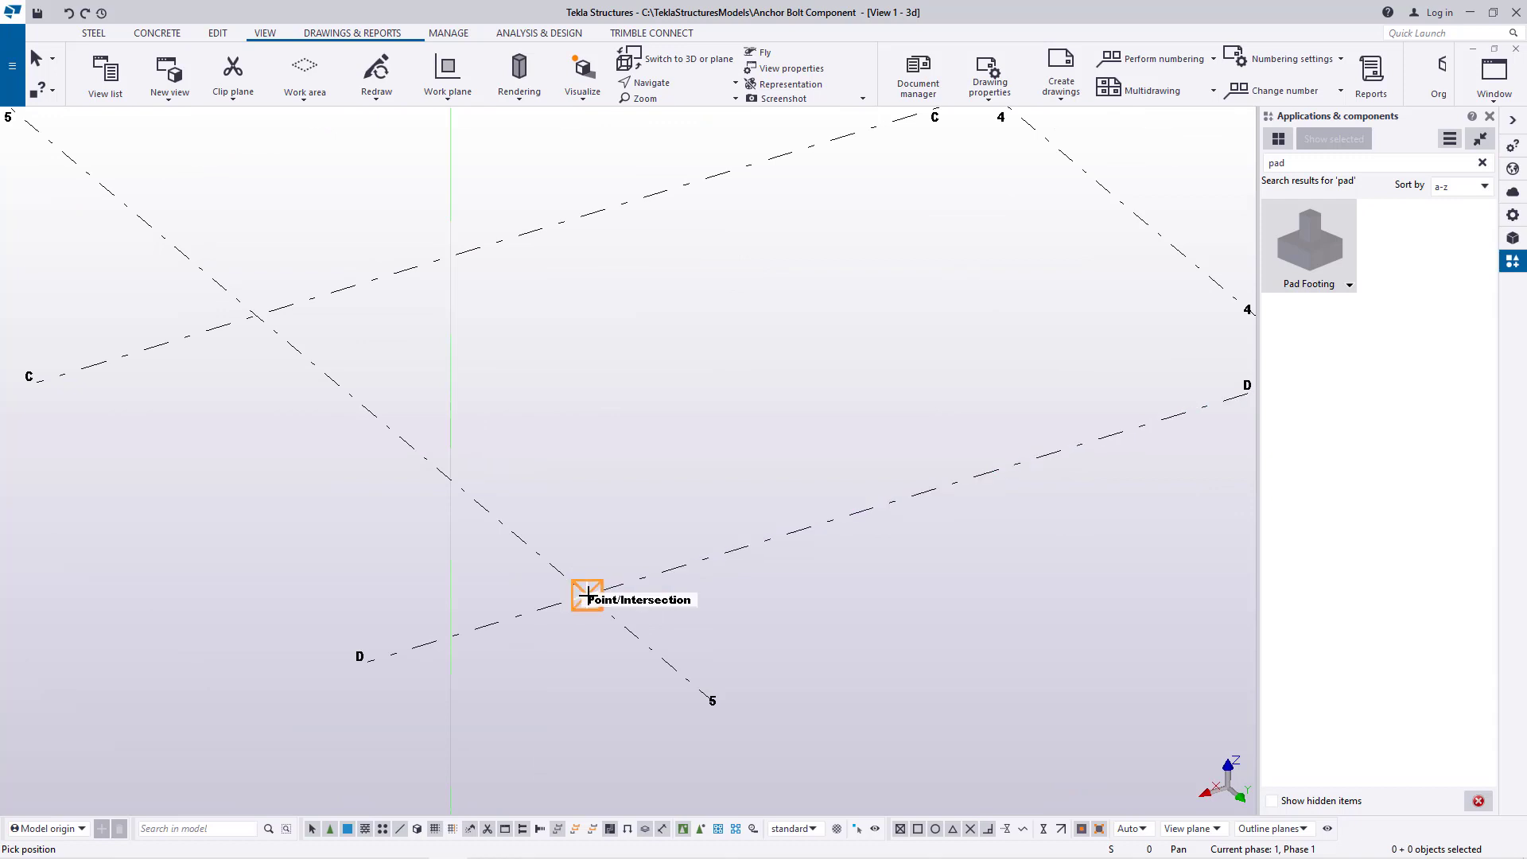
{"action": "left_click", "coordinate": [622, 554]}
{"action": "scroll", "coordinate": [517, 639], "scroll_direction": "down", "scroll_amount": 3}
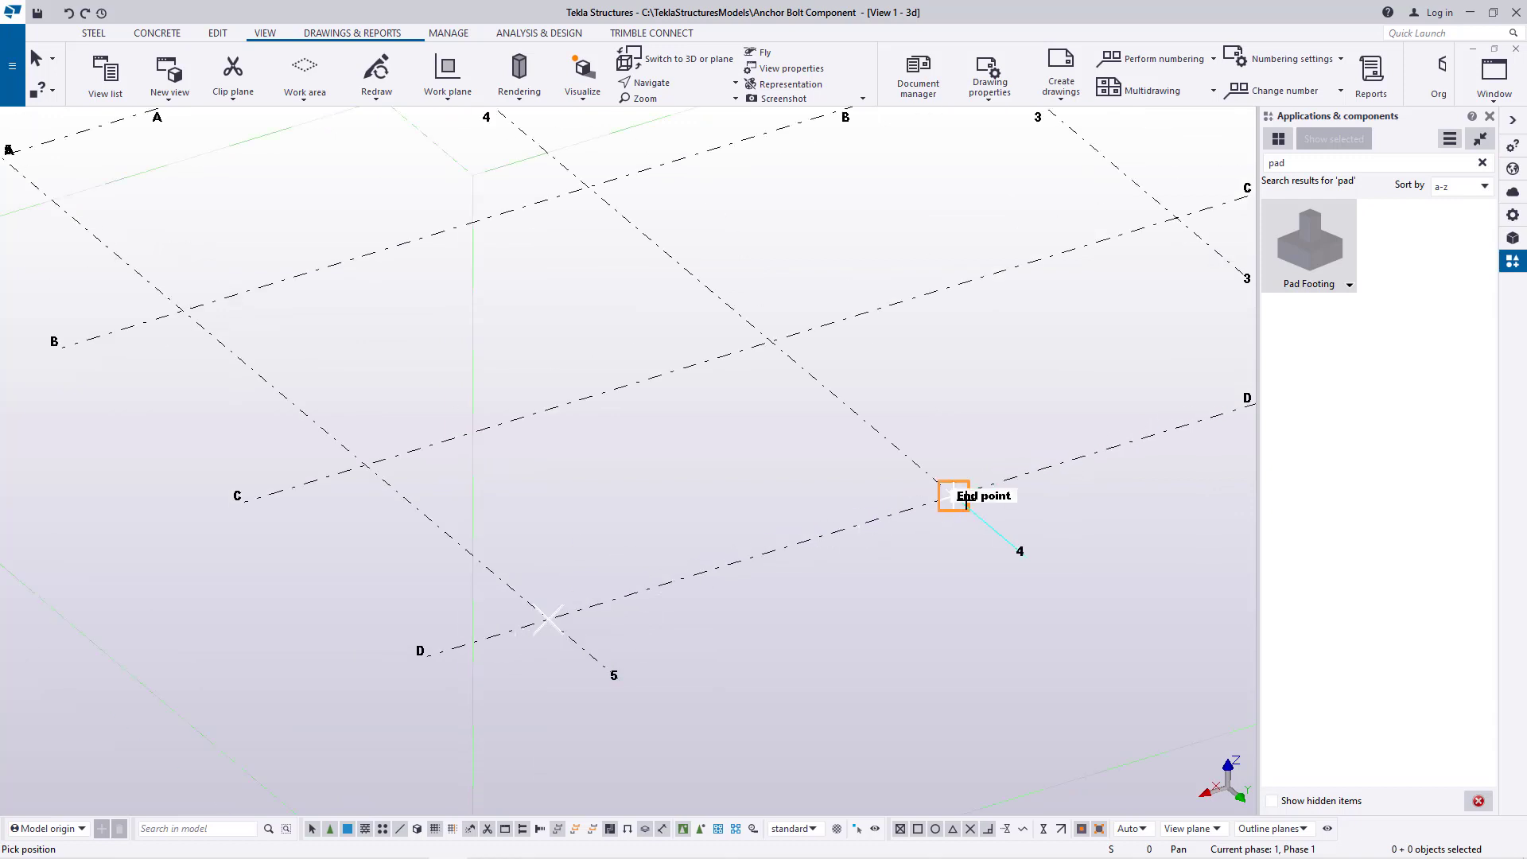
{"action": "right_click", "coordinate": [992, 389]}
{"action": "left_click", "coordinate": [1026, 400]}
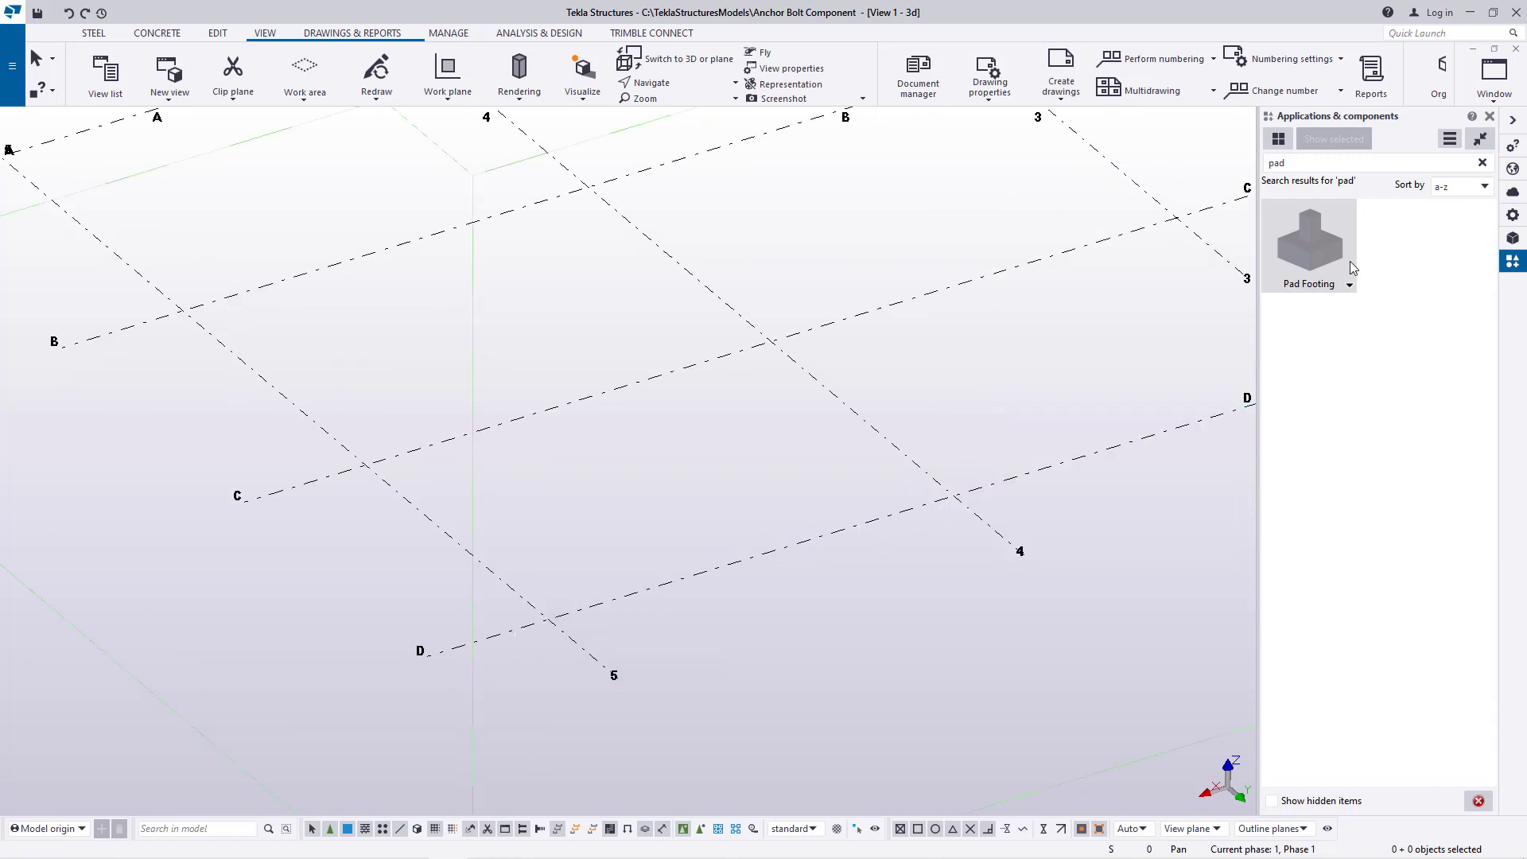
Search the component catalog for "foo" and place the Footing component at the intersection of gridlines D and 5
{"action": "left_click", "coordinate": [1297, 163]}
{"action": "type", "text": "f"}
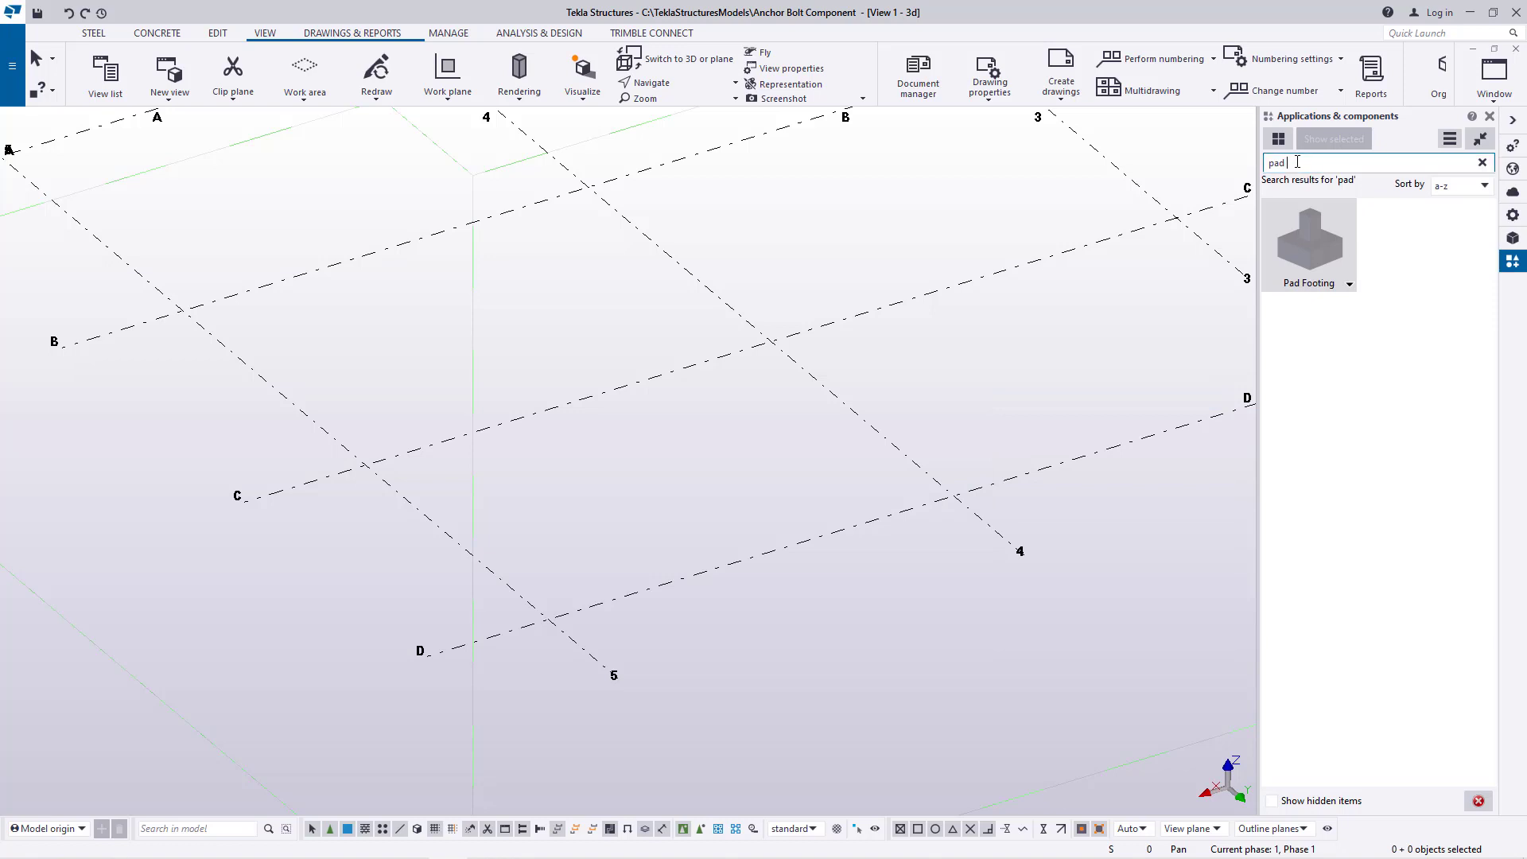
{"action": "key", "text": "BackSpace"}
{"action": "key", "text": "BackSpace"}
{"action": "key", "text": "BackSpace"}
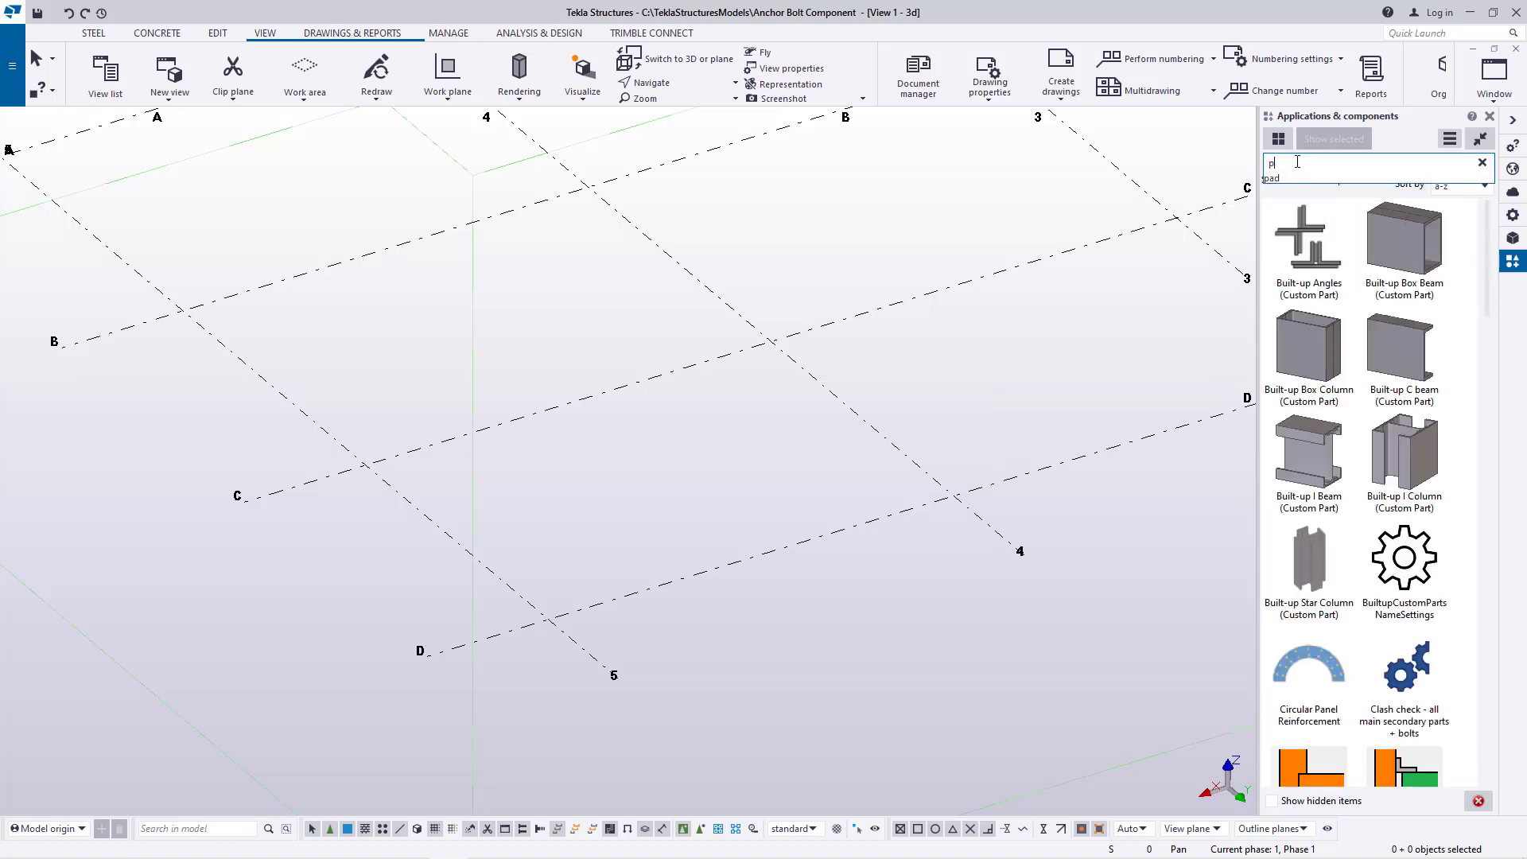
{"action": "type", "text": "foo"}
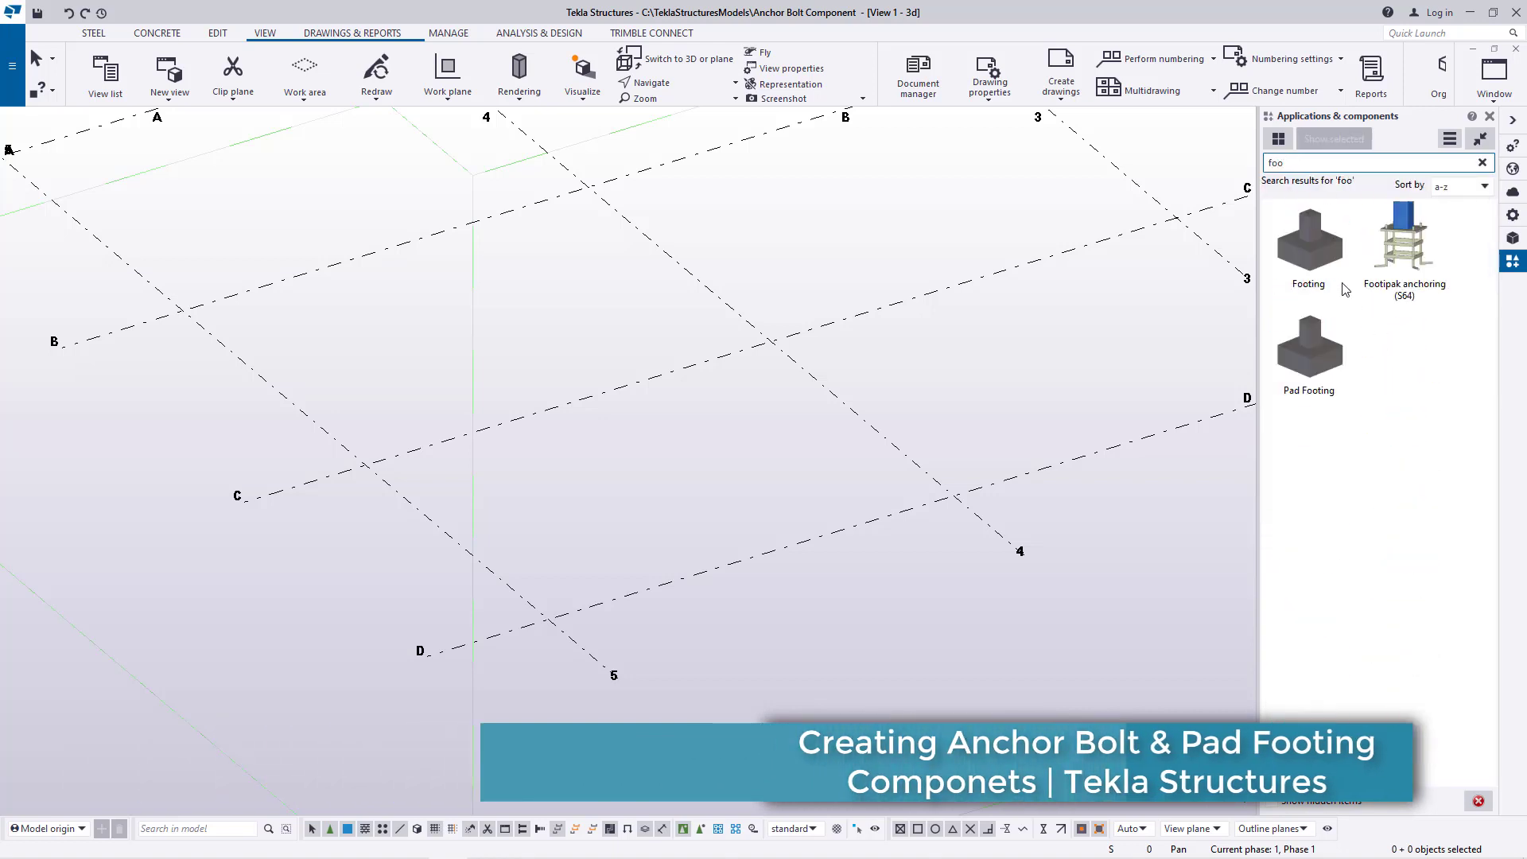
{"action": "left_click", "coordinate": [1314, 254]}
{"action": "scroll", "coordinate": [537, 607], "scroll_direction": "up", "scroll_amount": 2}
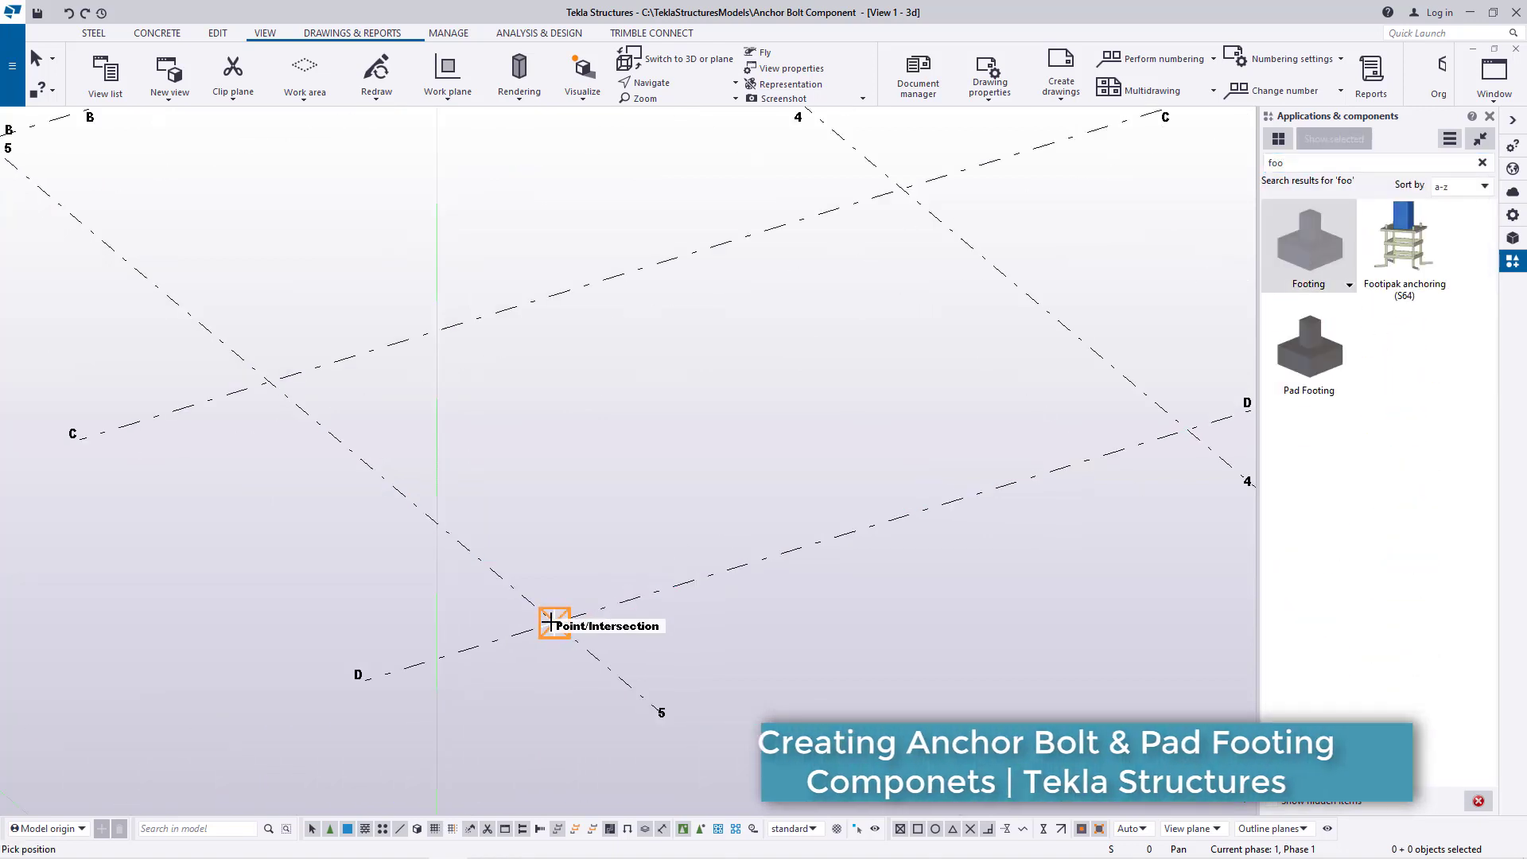
{"action": "left_click", "coordinate": [574, 630]}
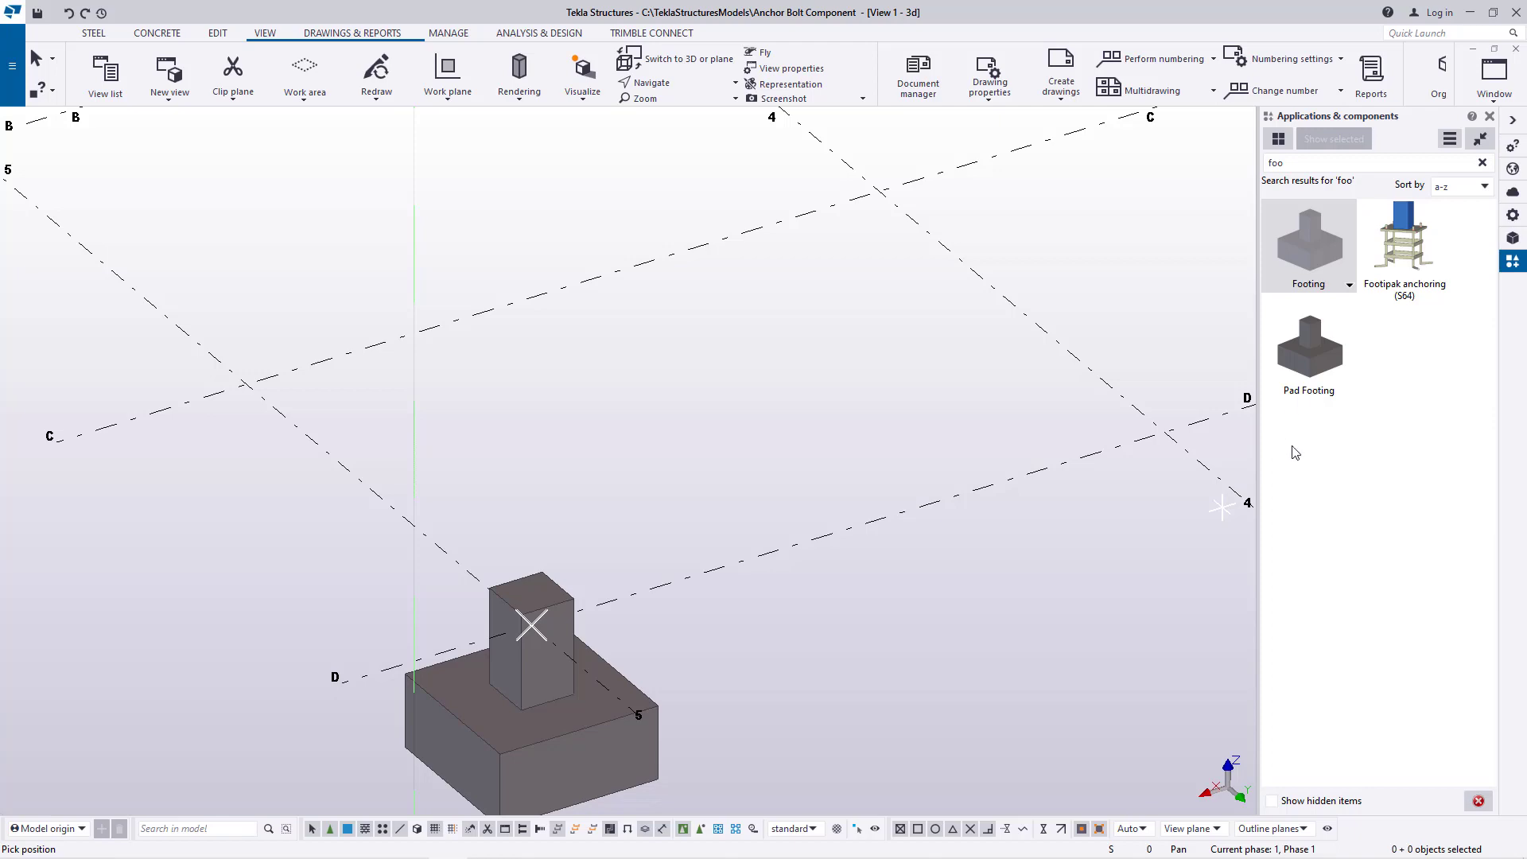
{"action": "scroll", "coordinate": [599, 611], "scroll_direction": "up", "scroll_amount": 3}
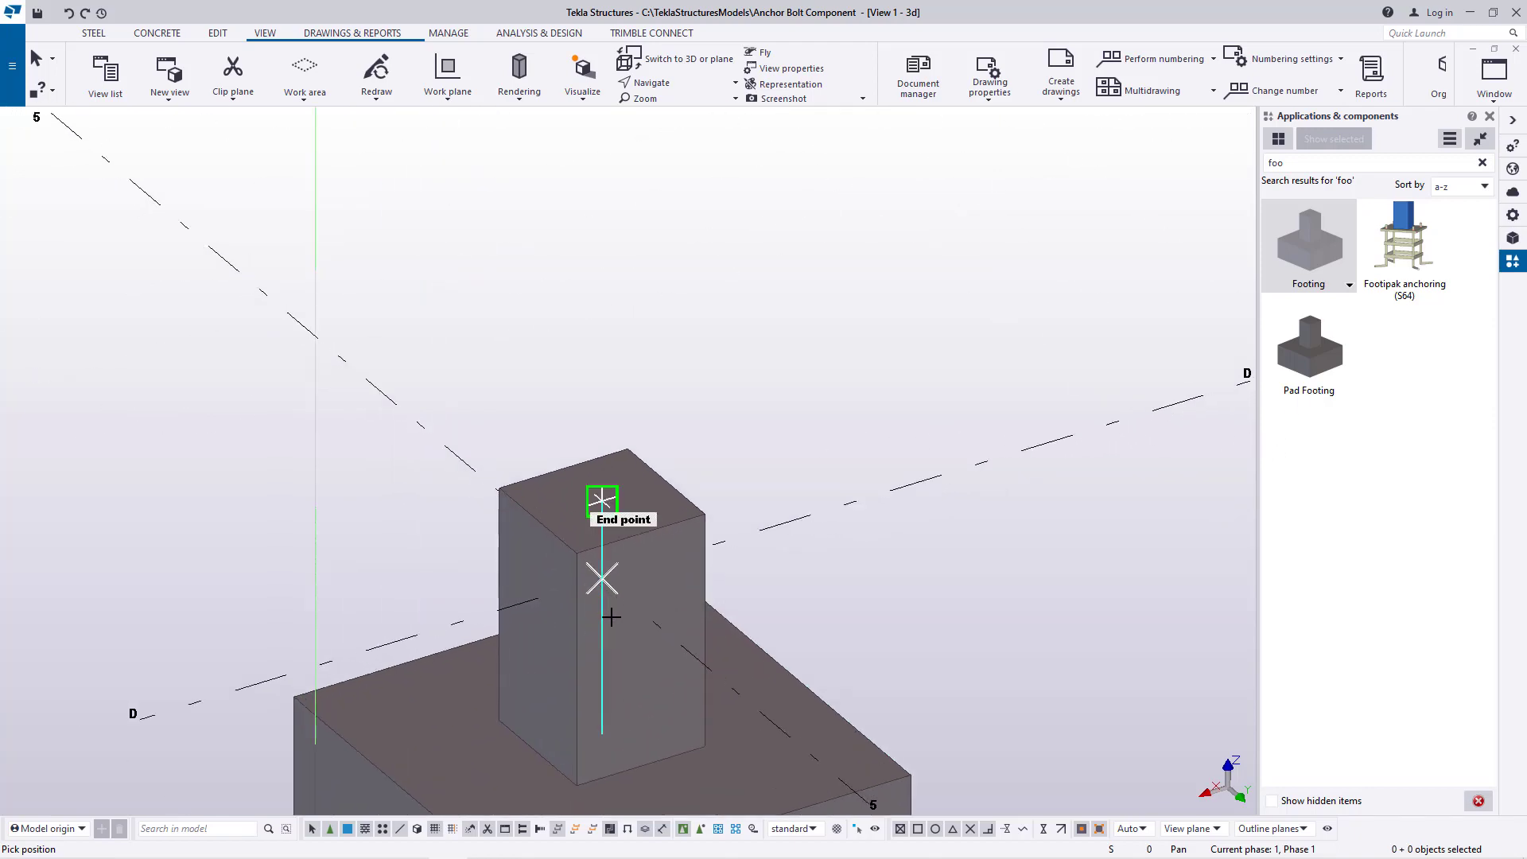
Place Footing components at the intersections of gridline D with gridlines 4, 3 and 2
{"action": "scroll", "coordinate": [611, 618], "scroll_direction": "down", "scroll_amount": 5}
{"action": "left_click", "coordinate": [894, 502]}
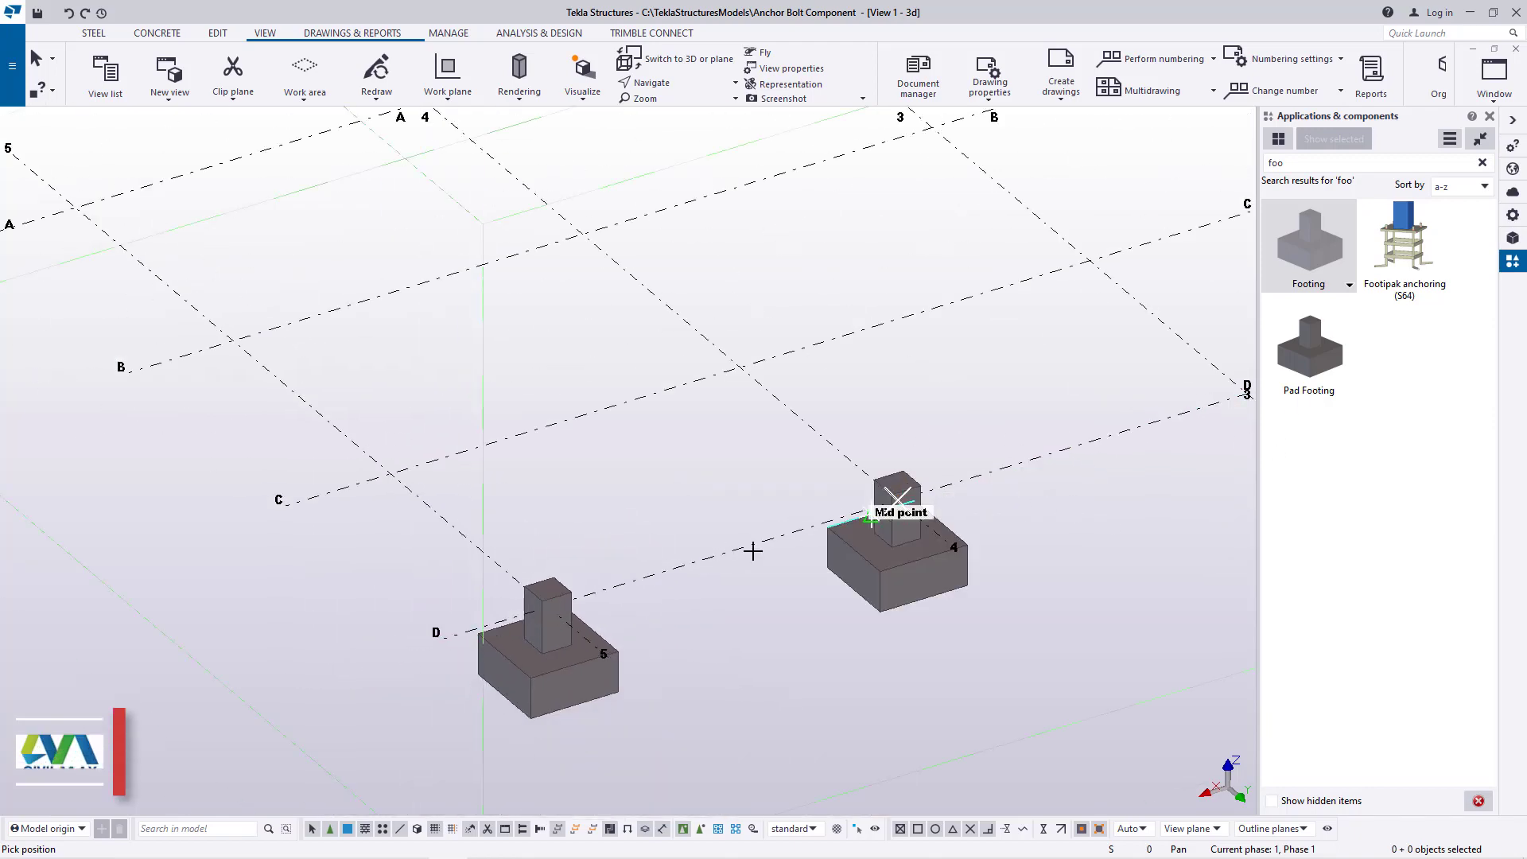
{"action": "scroll", "coordinate": [1029, 481], "scroll_direction": "down", "scroll_amount": 3}
{"action": "scroll", "coordinate": [1010, 461], "scroll_direction": "up", "scroll_amount": 2}
{"action": "left_click", "coordinate": [990, 469]}
{"action": "scroll", "coordinate": [901, 480], "scroll_direction": "down", "scroll_amount": 1}
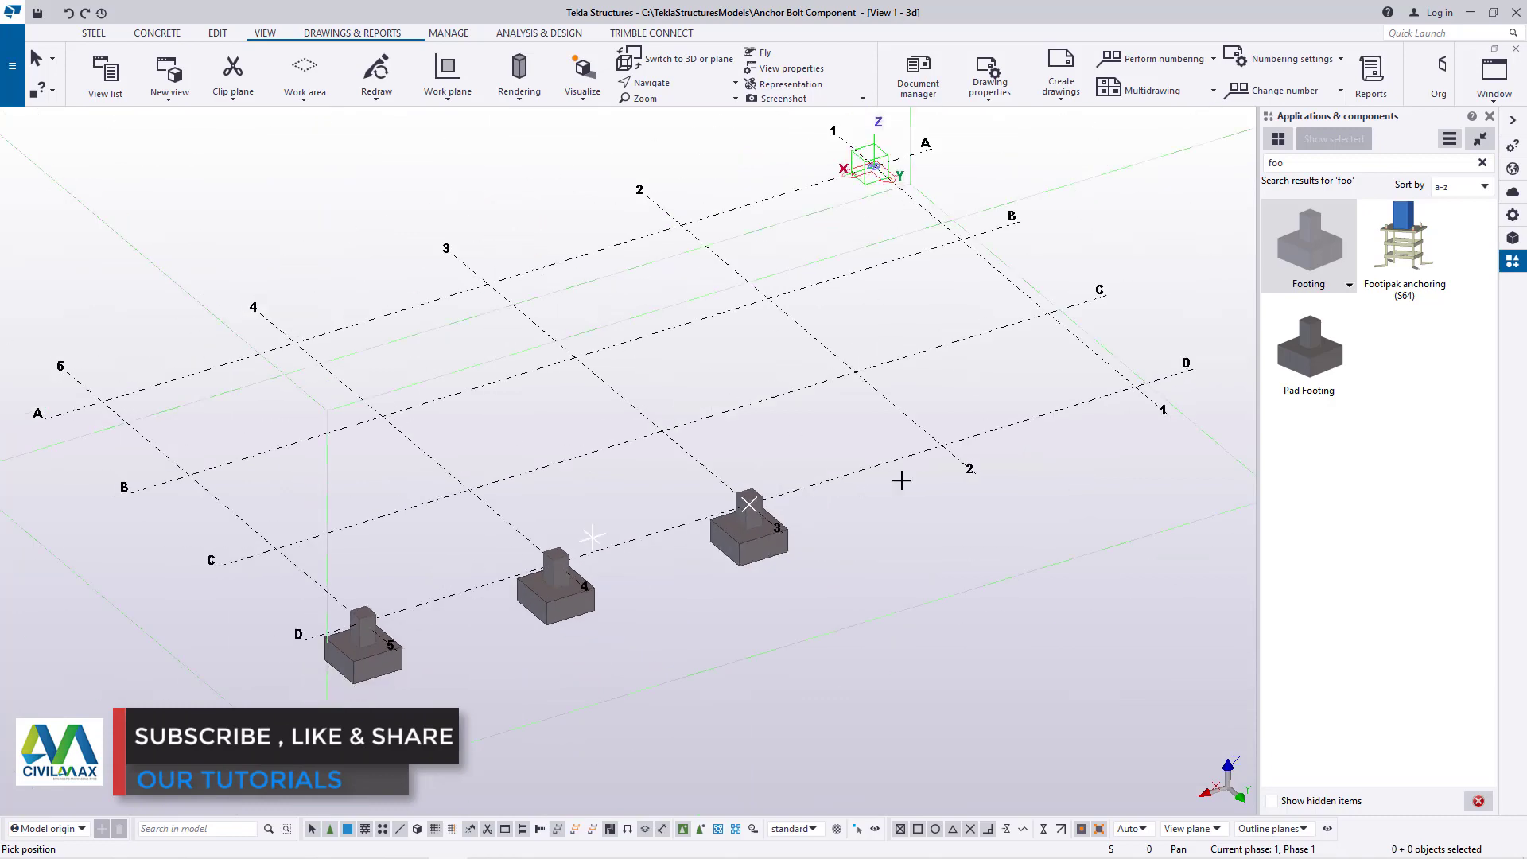
{"action": "scroll", "coordinate": [925, 472], "scroll_direction": "up", "scroll_amount": 3}
{"action": "left_click", "coordinate": [952, 431]}
{"action": "scroll", "coordinate": [517, 557], "scroll_direction": "down", "scroll_amount": 3}
{"action": "scroll", "coordinate": [1025, 427], "scroll_direction": "up", "scroll_amount": 1}
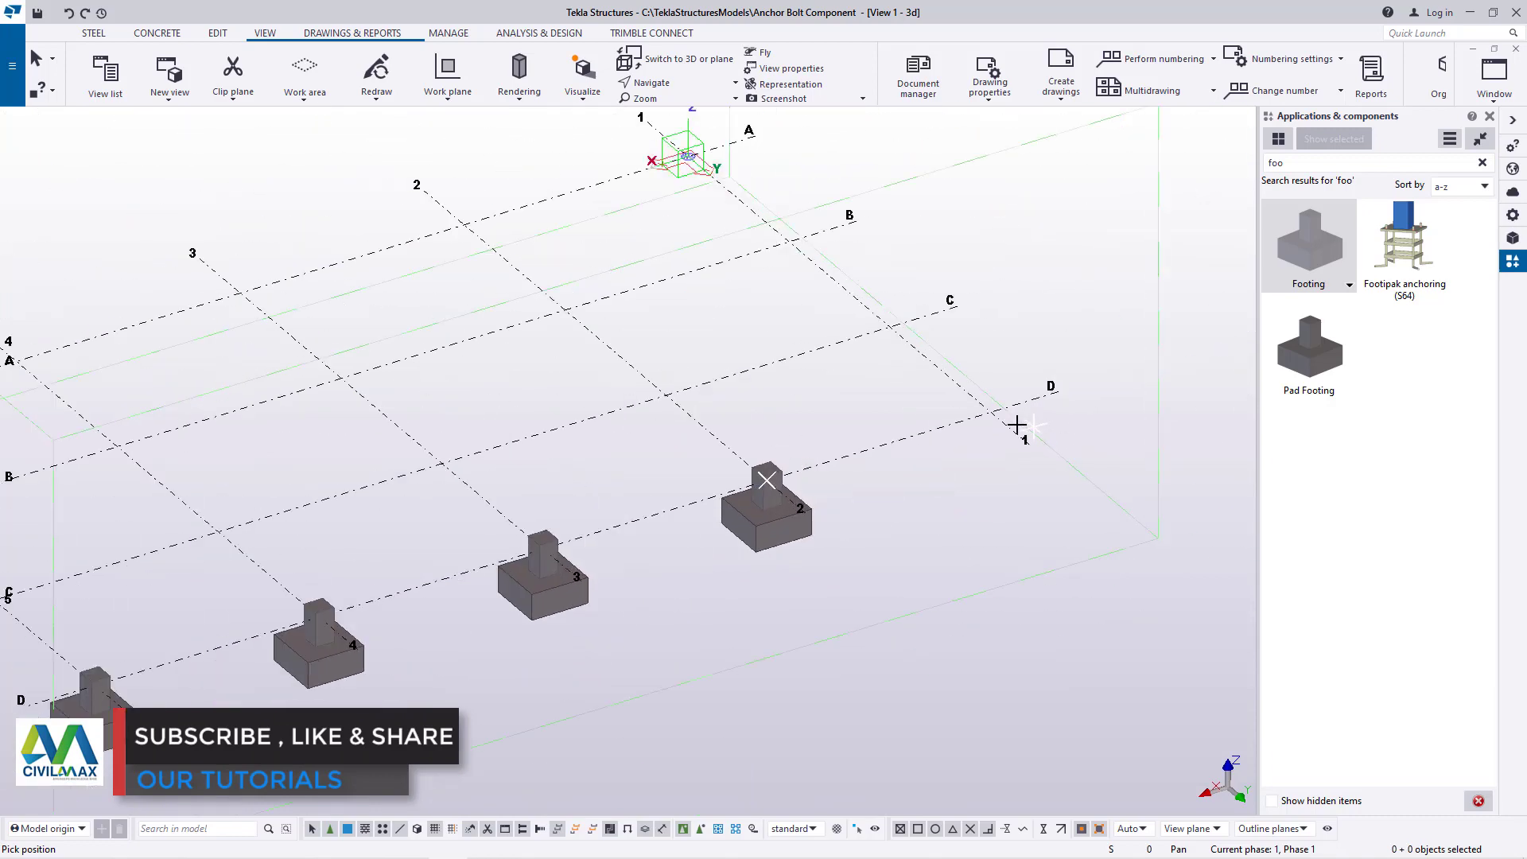
Place Footing components along gridline 1 at gridlines D, C and B, and end the placement
{"action": "left_click", "coordinate": [990, 407]}
{"action": "left_click", "coordinate": [890, 326]}
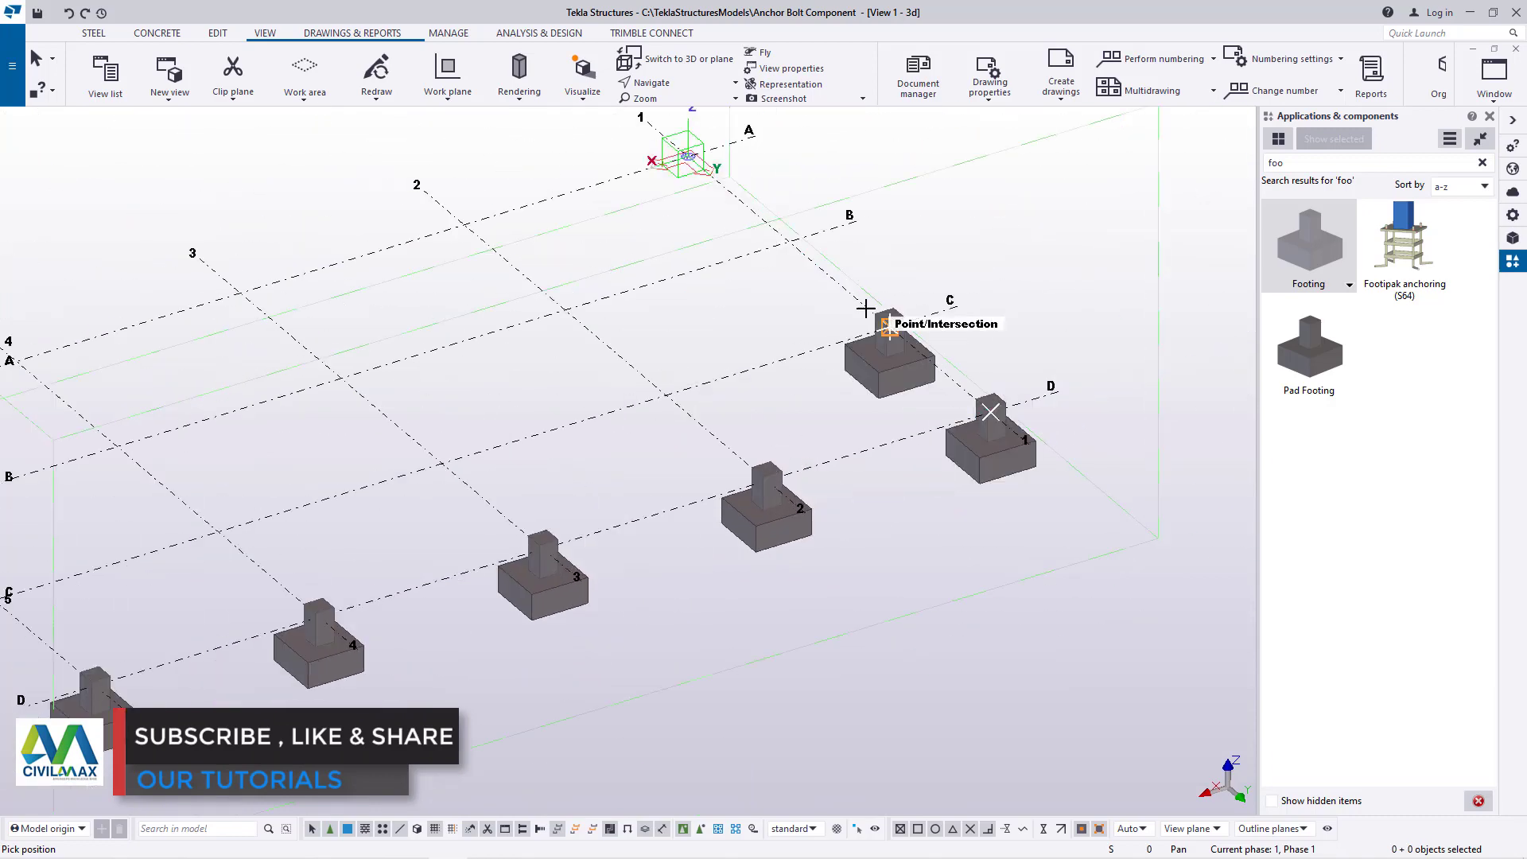
{"action": "left_click", "coordinate": [788, 238]}
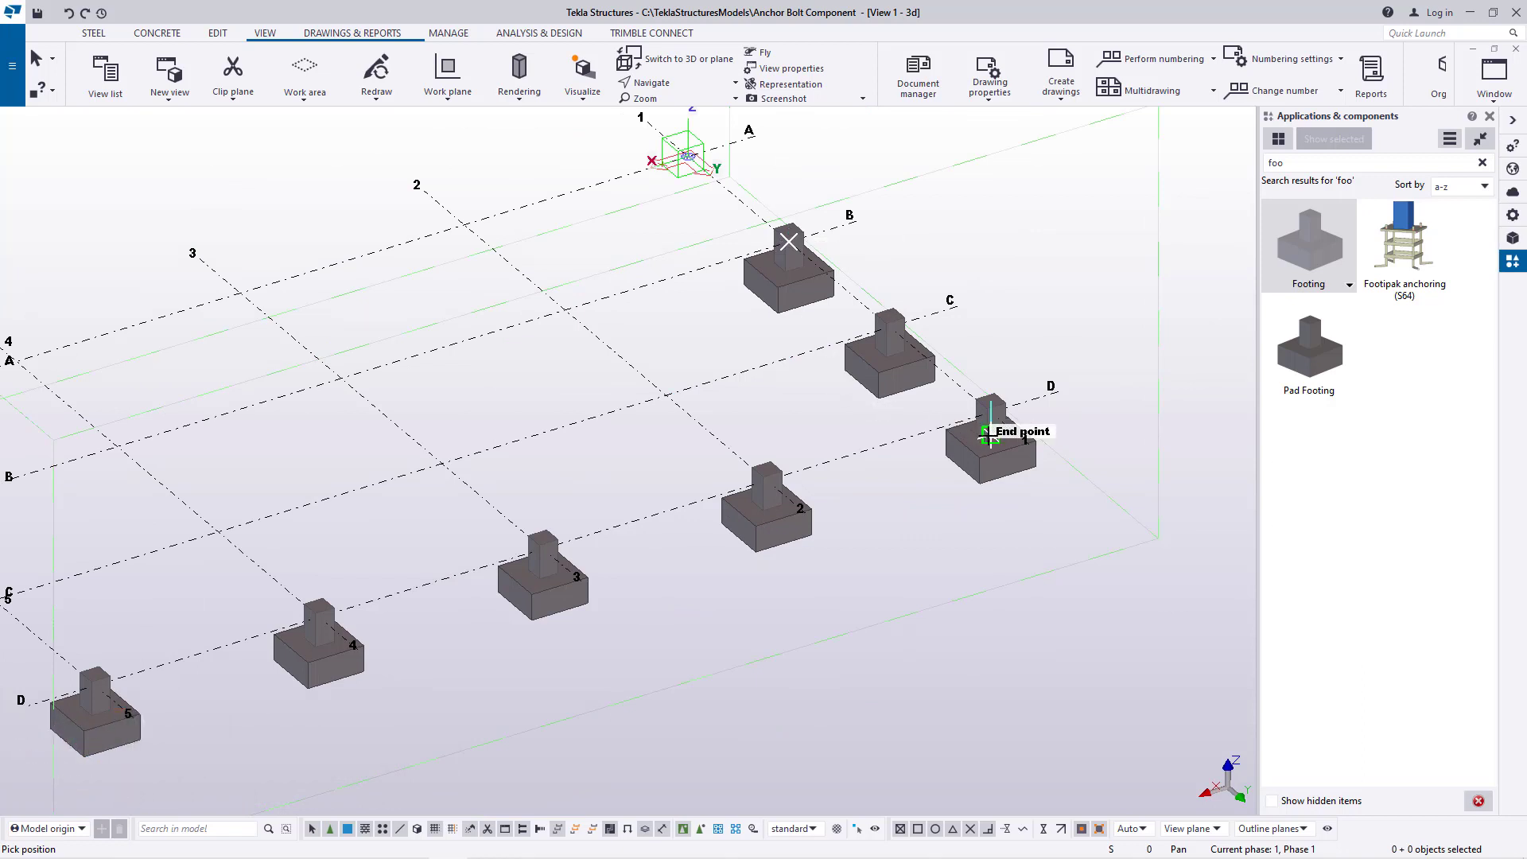
{"action": "right_click", "coordinate": [1034, 295]}
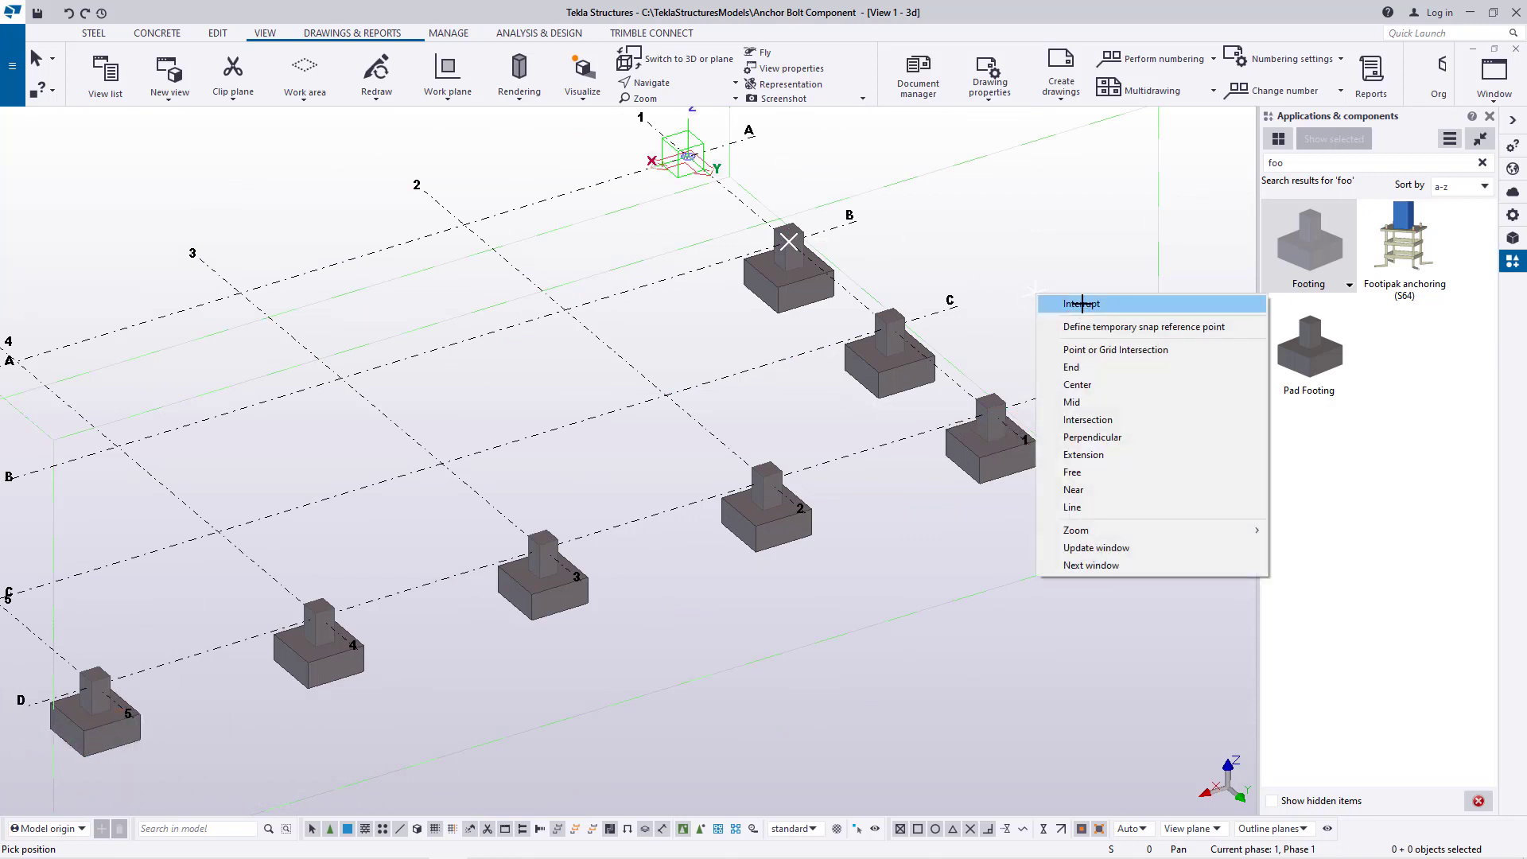
{"action": "left_click", "coordinate": [1080, 302]}
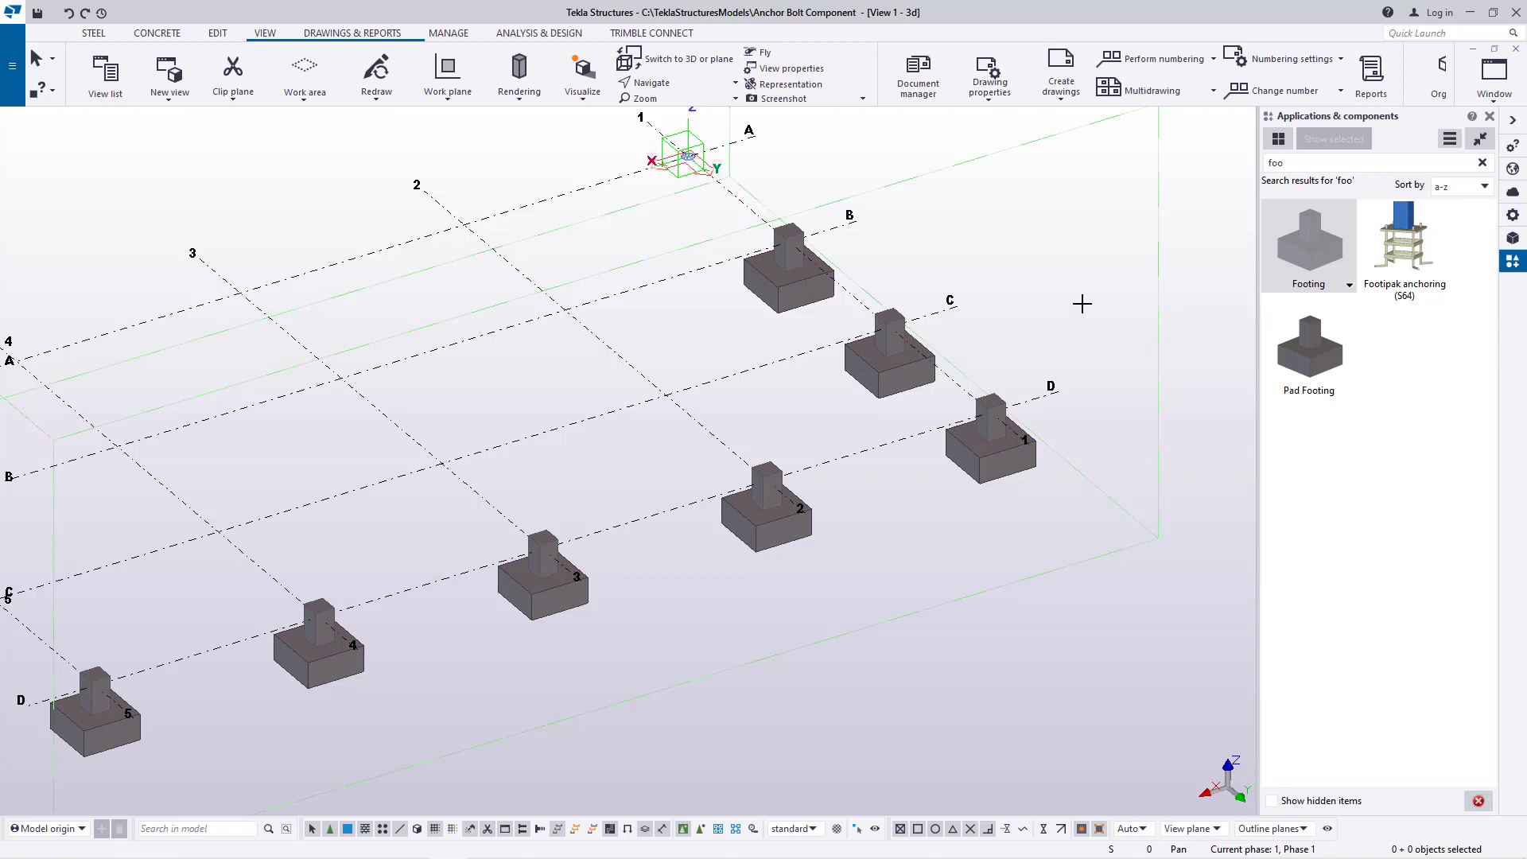
Undo all the added footings except the one at the intersection of gridlines D and 5
{"action": "key", "text": "ctrl+z"}
{"action": "key", "text": "ctrl+z"}
{"action": "key", "text": "ctrl+z"}
{"action": "key", "text": "ctrl+z"}
{"action": "key", "text": "ctrl+z"}
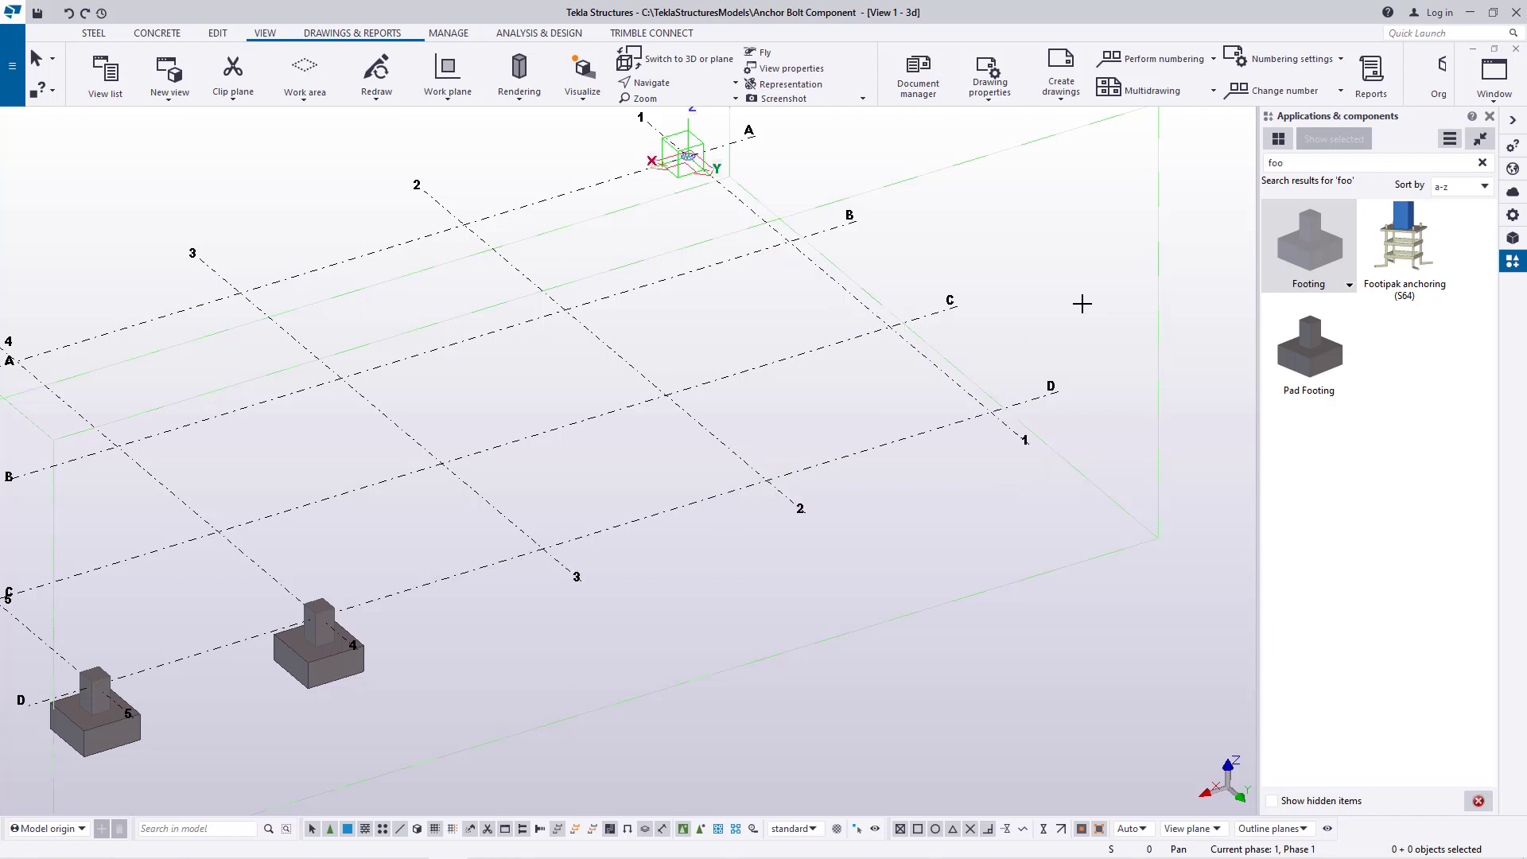
{"action": "key", "text": "ctrl+z"}
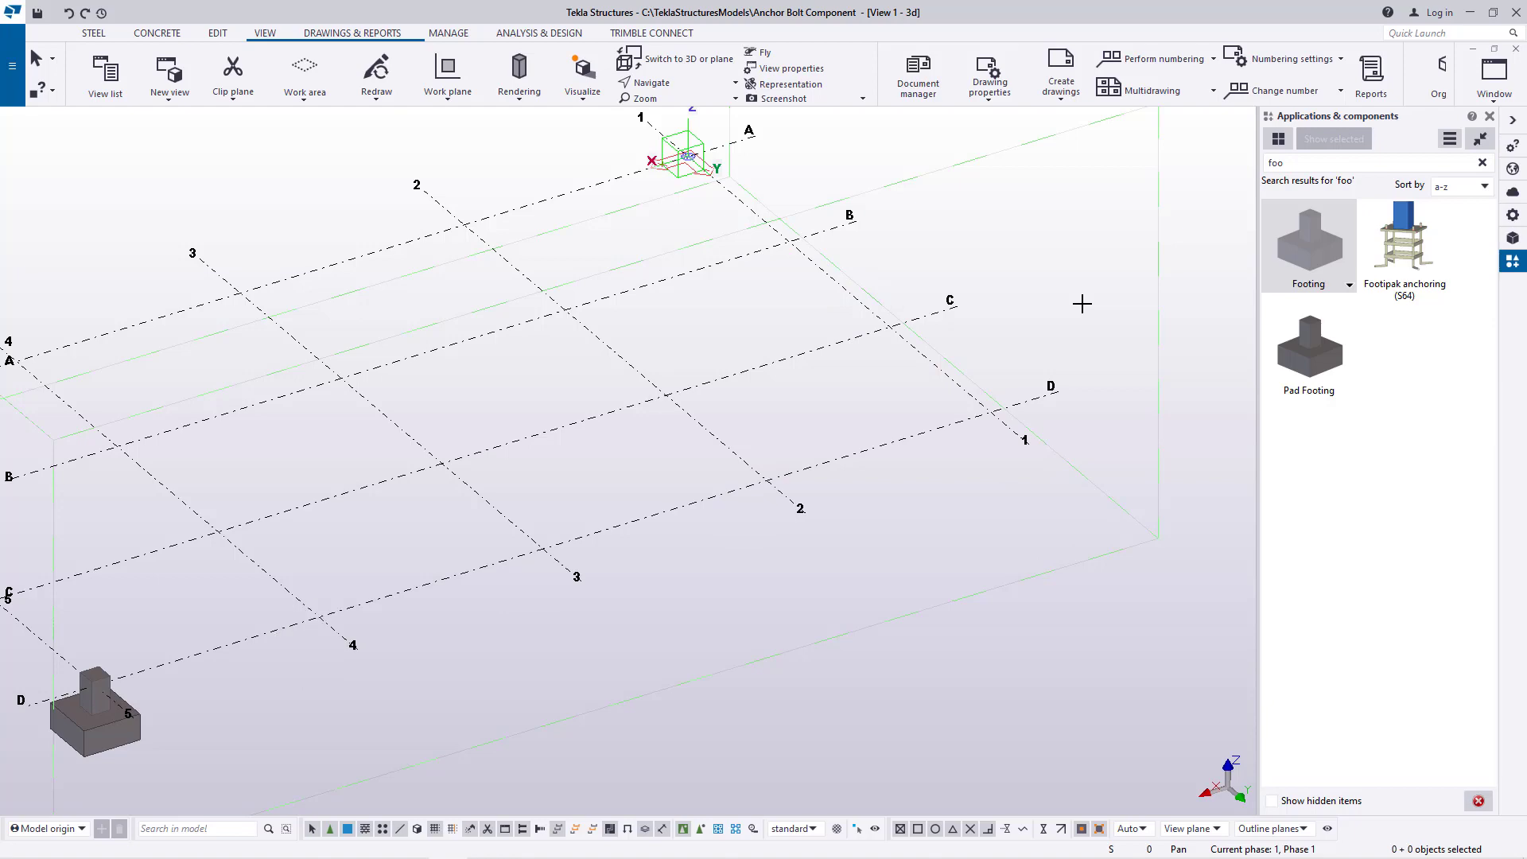
{"action": "scroll", "coordinate": [910, 411], "scroll_direction": "down", "scroll_amount": 2}
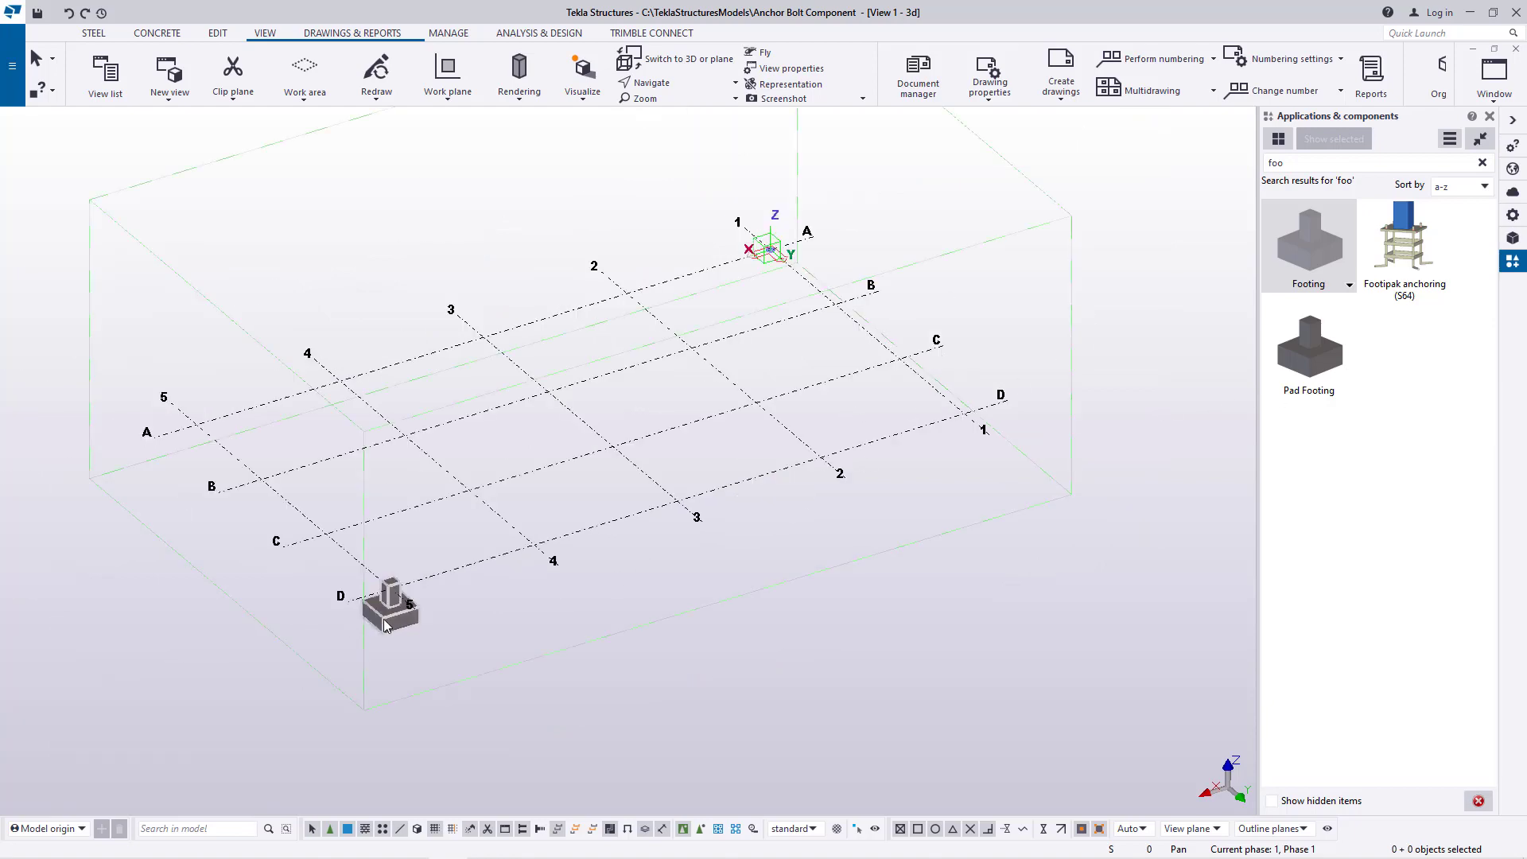
Search the component catalog for "anc" and place Anchor Bolt 4 at the top centre of the D-5 footing's pedestal
{"action": "scroll", "coordinate": [342, 626], "scroll_direction": "up", "scroll_amount": 5}
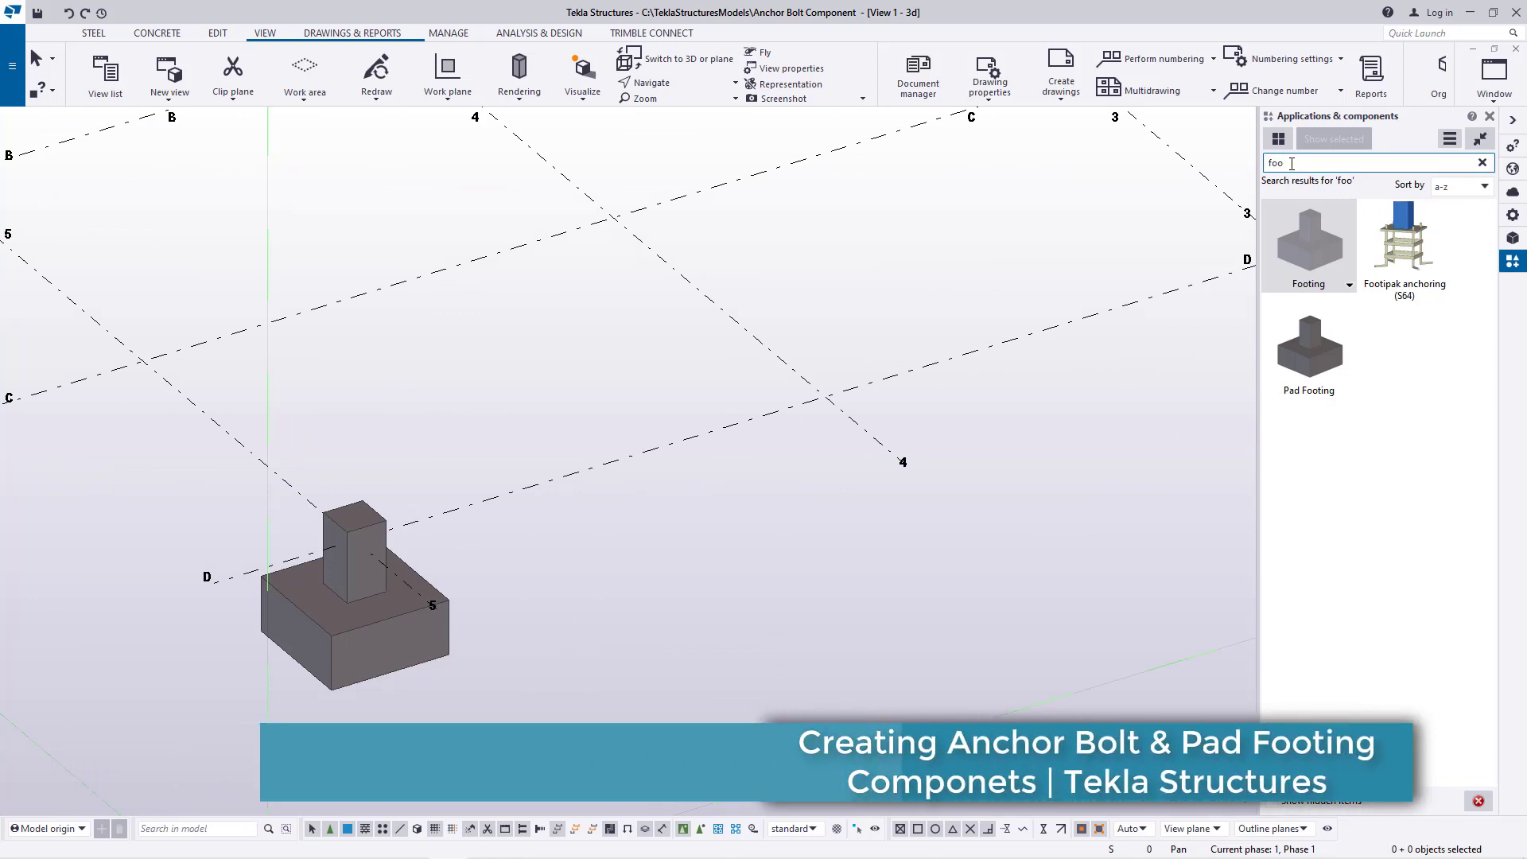
{"action": "key", "text": "BackSpace"}
{"action": "key", "text": "BackSpace"}
{"action": "key", "text": "BackSpace"}
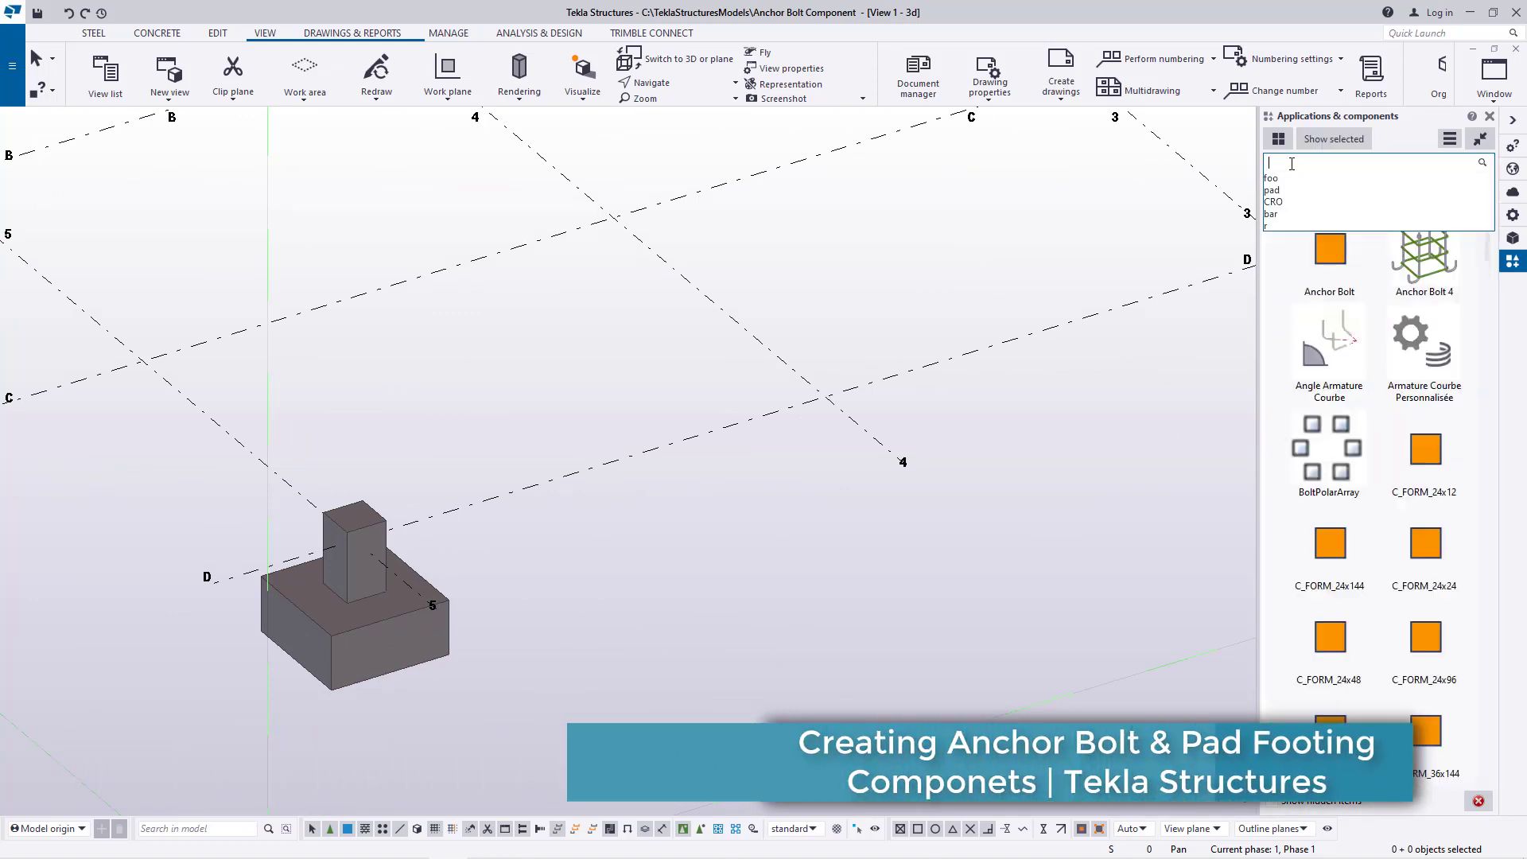
{"action": "type", "text": "anc"}
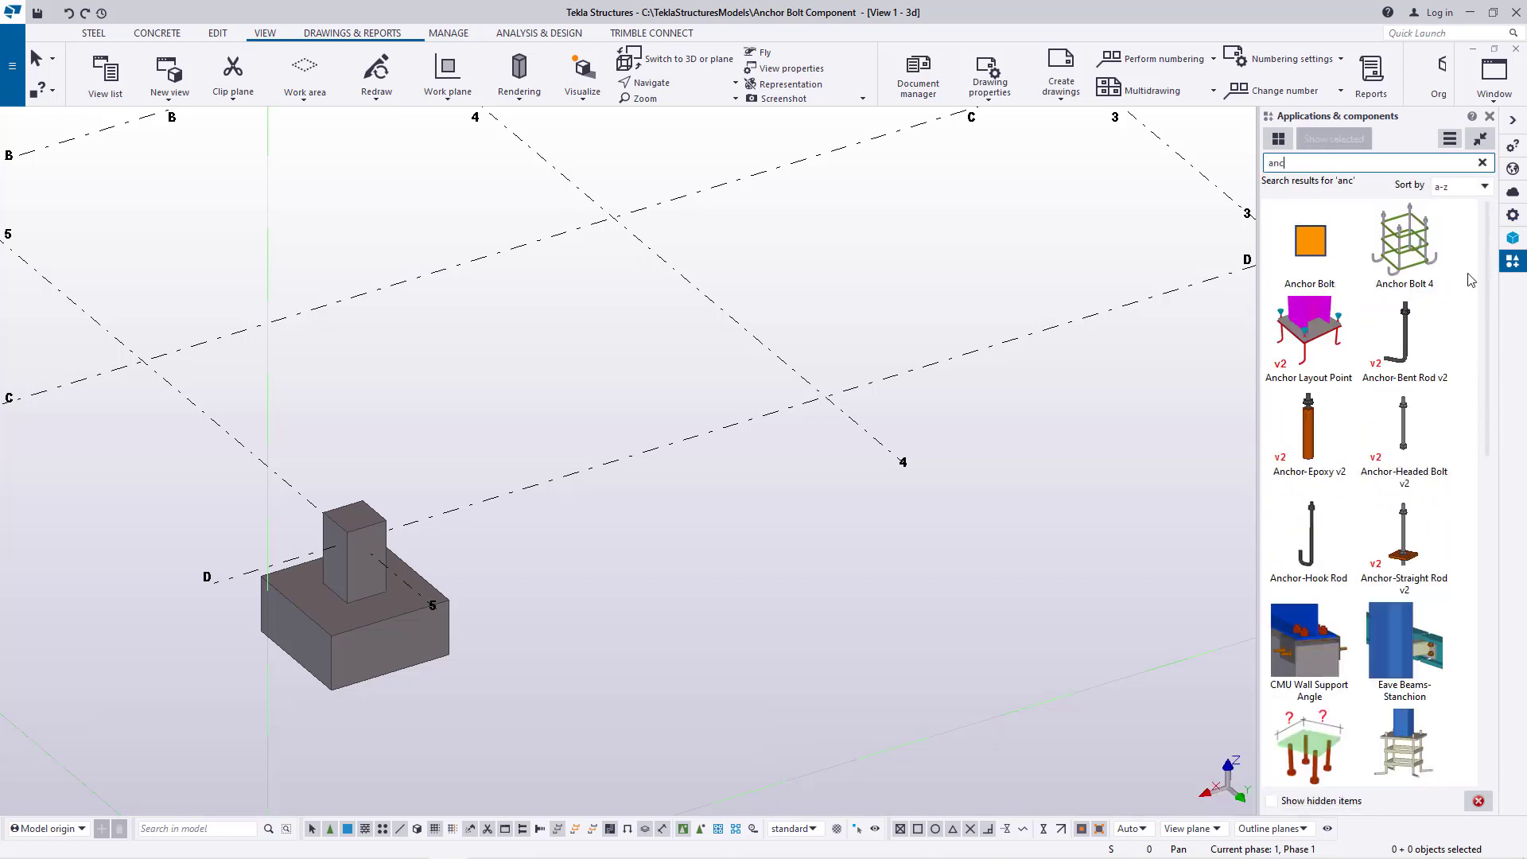
{"action": "left_click", "coordinate": [1414, 248]}
{"action": "scroll", "coordinate": [362, 510], "scroll_direction": "up", "scroll_amount": 5}
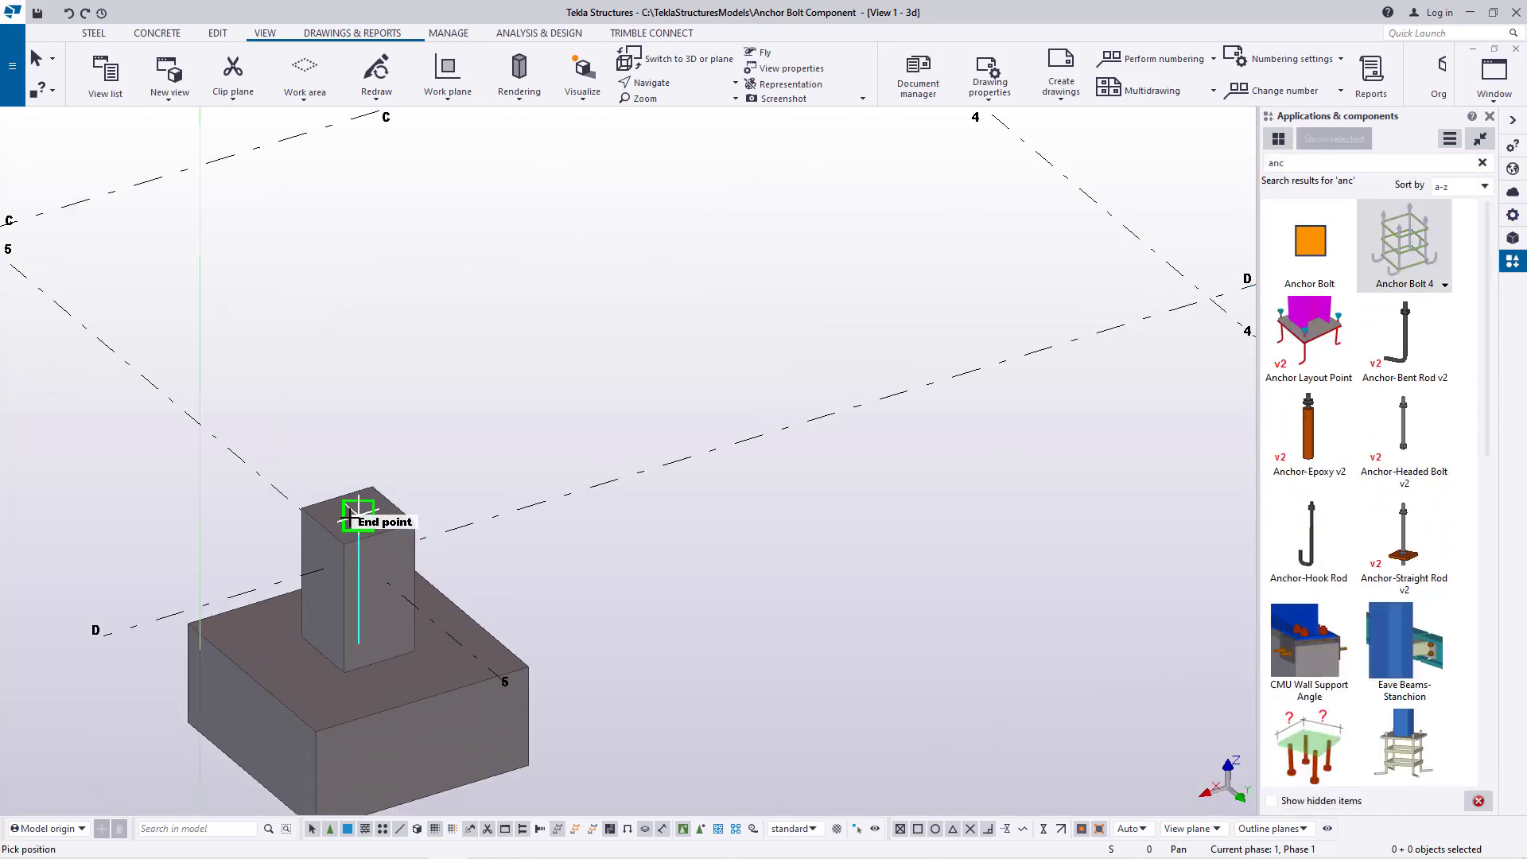
{"action": "left_click", "coordinate": [371, 513]}
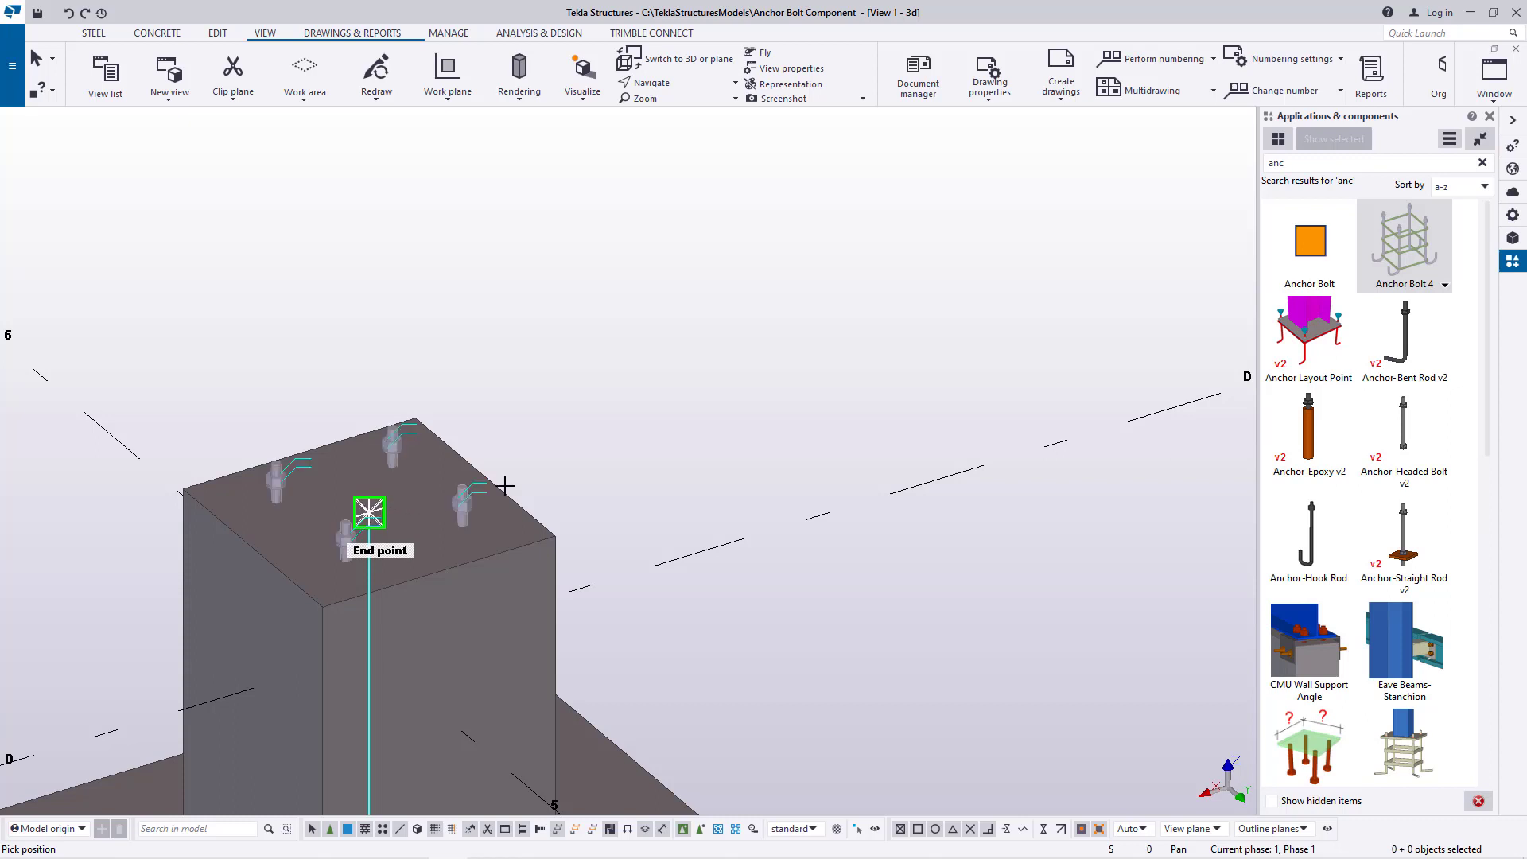
{"action": "scroll", "coordinate": [374, 513], "scroll_direction": "up", "scroll_amount": 3}
{"action": "right_click", "coordinate": [770, 297]}
{"action": "left_click", "coordinate": [796, 300]}
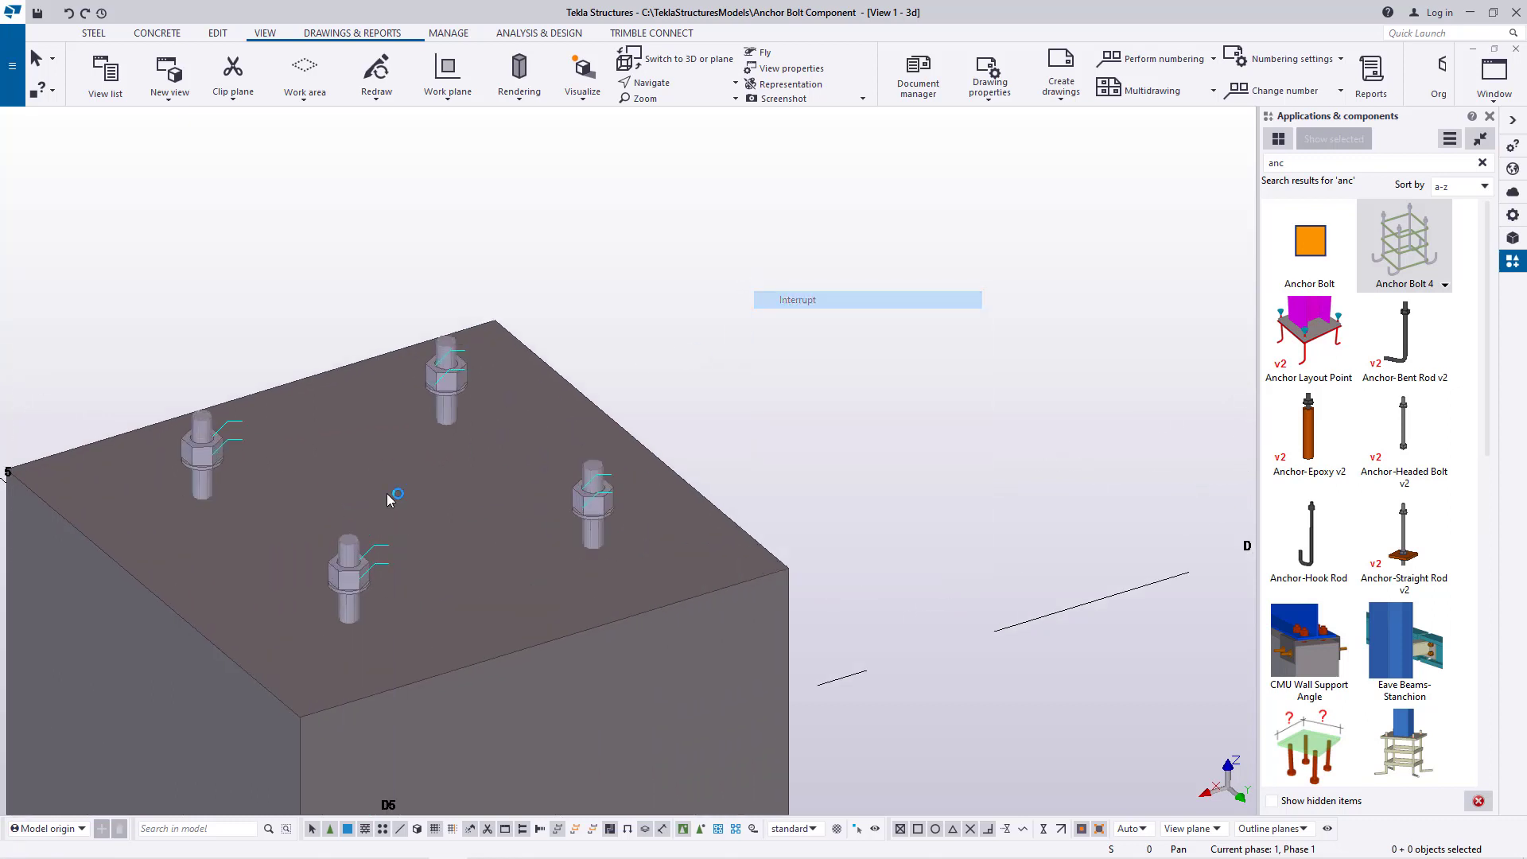
Collapse the Applications & components pane to enlarge the model view around the footing
{"action": "scroll", "coordinate": [539, 434], "scroll_direction": "down", "scroll_amount": 3}
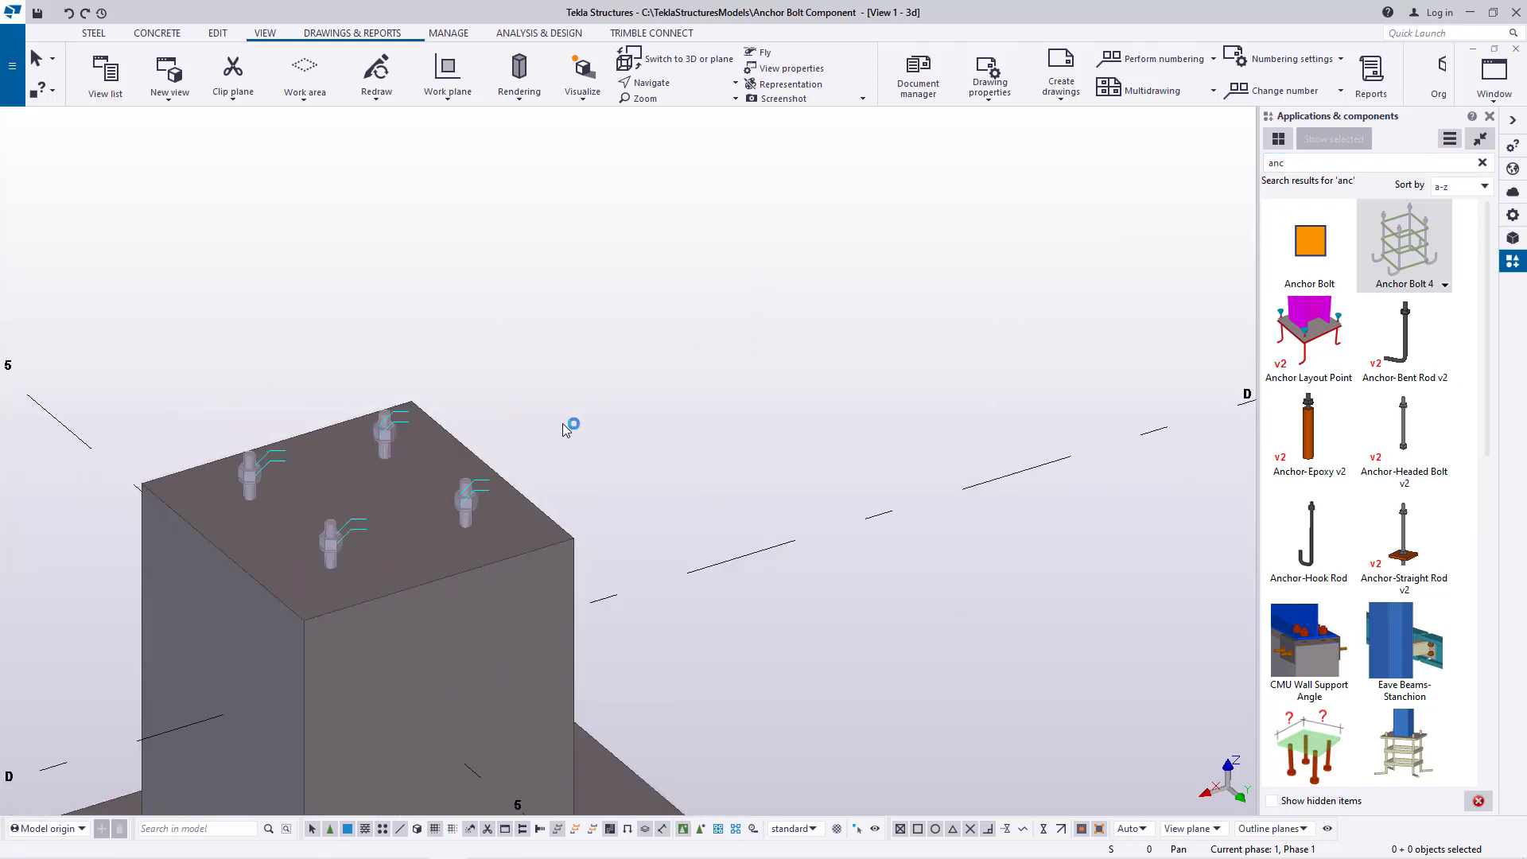
{"action": "left_click", "coordinate": [1489, 140]}
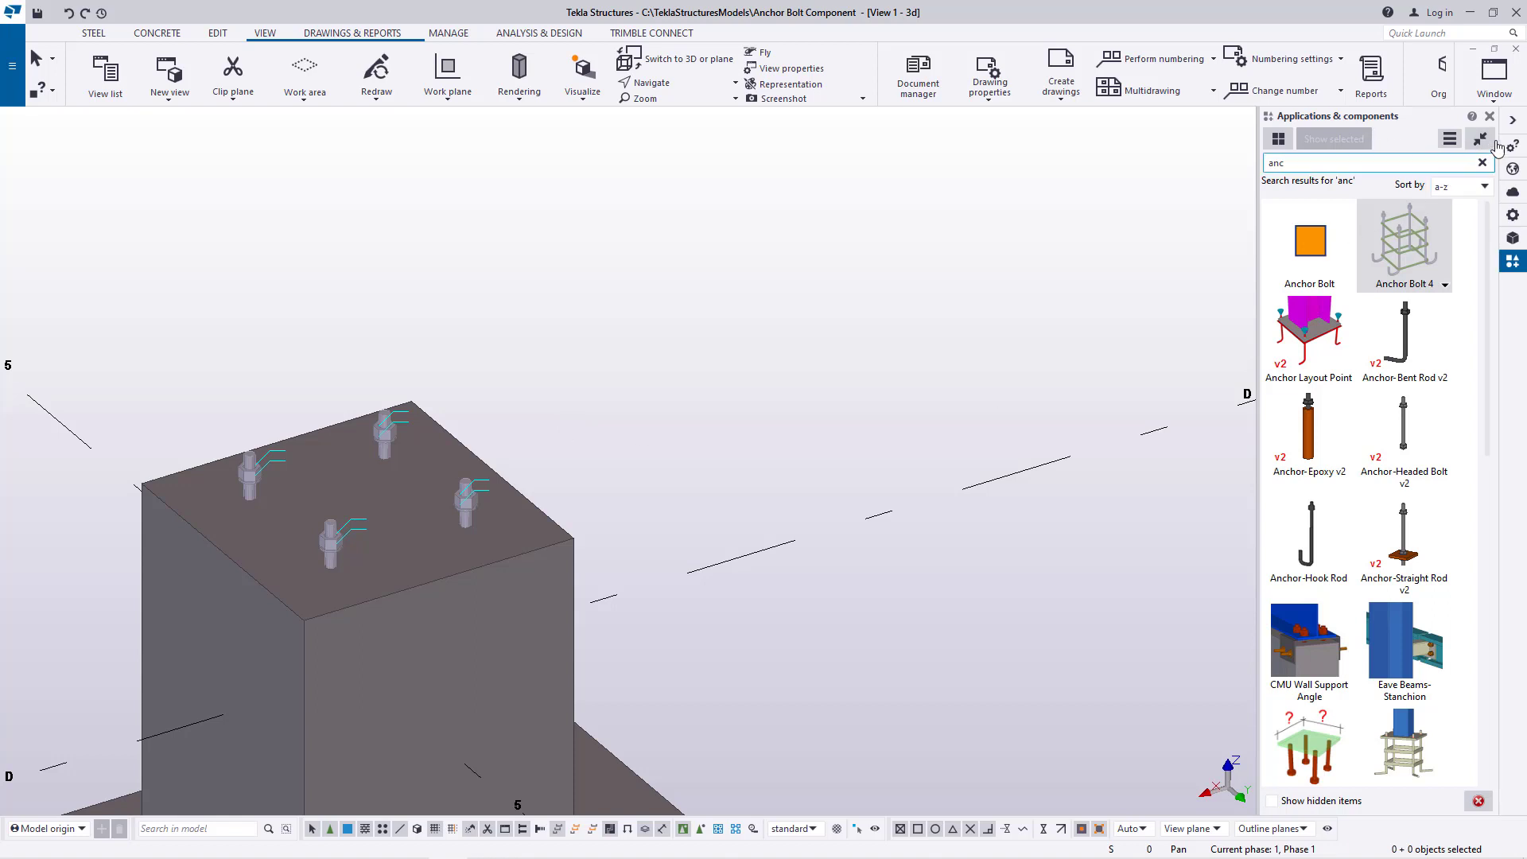
{"action": "scroll", "coordinate": [391, 487], "scroll_direction": "down", "scroll_amount": 2}
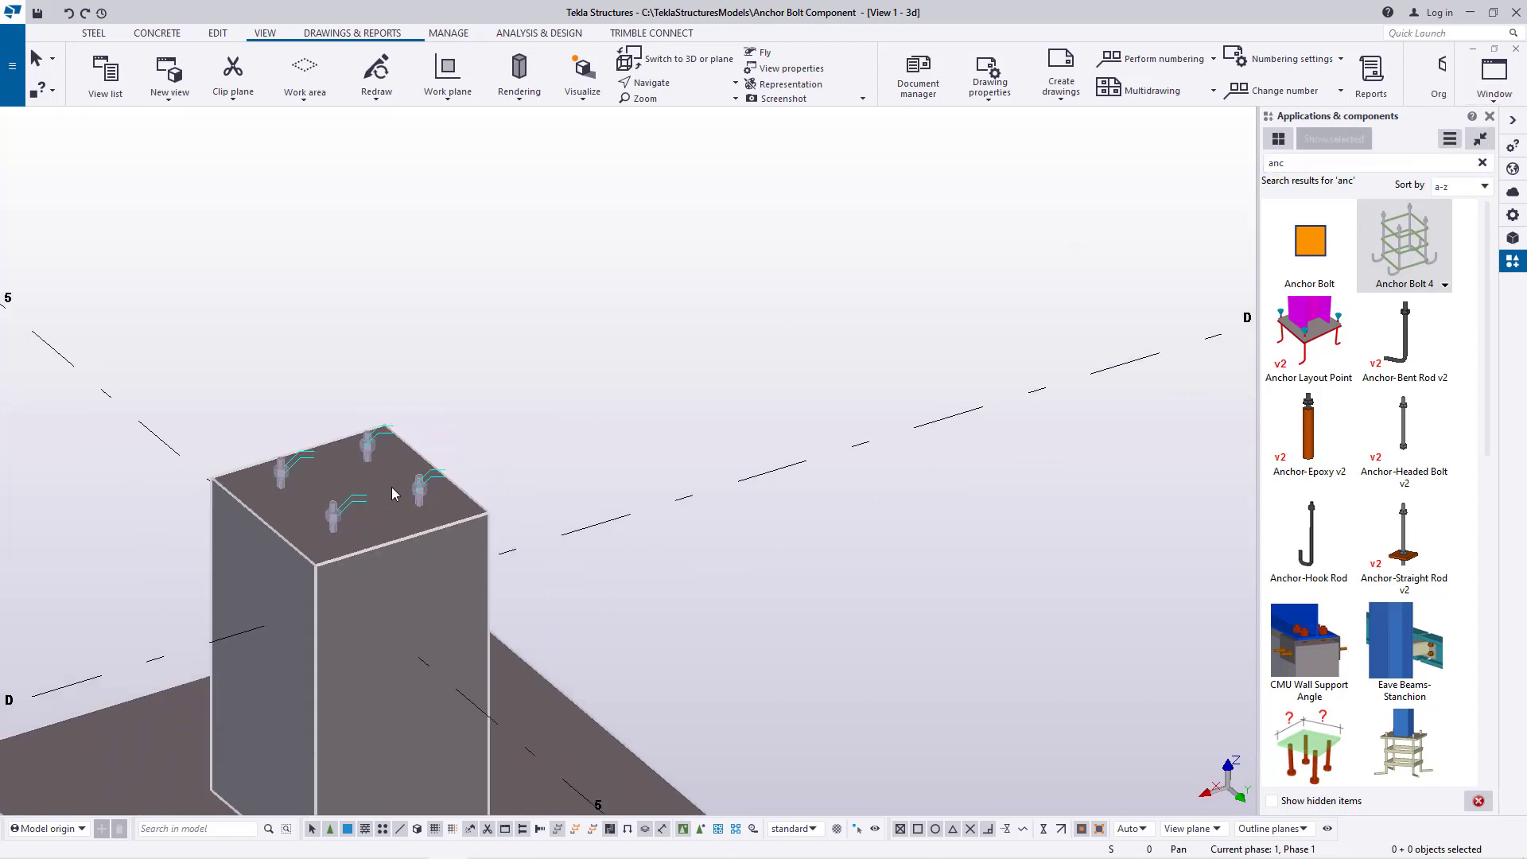
{"action": "left_click", "coordinate": [1518, 124]}
{"action": "scroll", "coordinate": [437, 525], "scroll_direction": "up", "scroll_amount": 2}
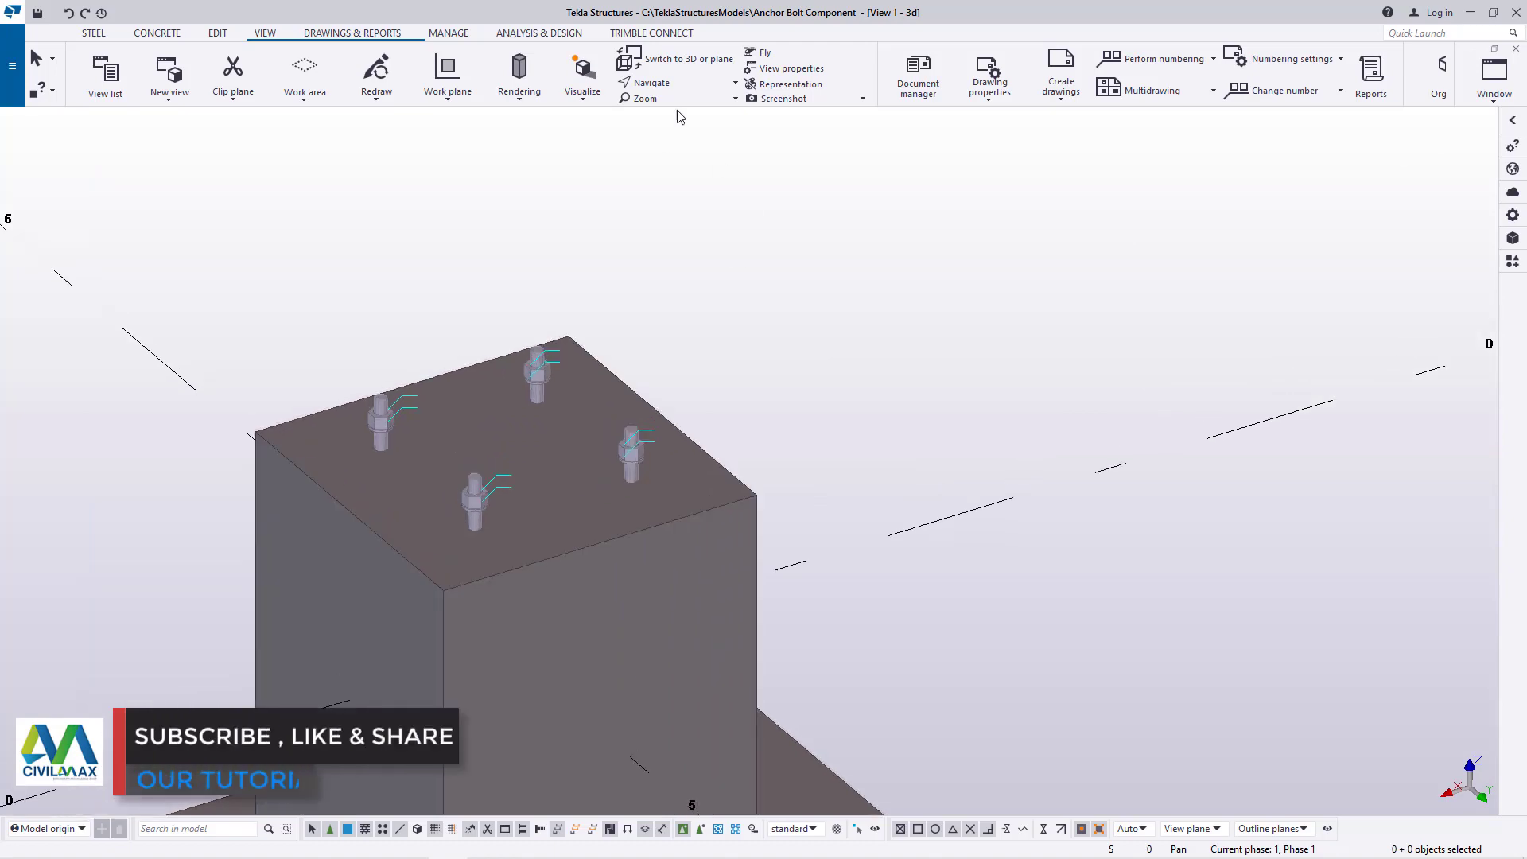
Examine the anchor bolts on the D-5 footing's pedestal from several sides
{"action": "mouse_move", "coordinate": [594, 509]}
{"action": "middle_mouse_down", "text": "ctrl"}
{"action": "mouse_move", "coordinate": [1002, 505]}
{"action": "mouse_move", "coordinate": [791, 446]}
{"action": "mouse_move", "coordinate": [607, 522]}
{"action": "middle_mouse_up", "text": "ctrl"}
{"action": "scroll", "coordinate": [687, 447], "scroll_direction": "down", "scroll_amount": 3}
{"action": "middle_click_drag", "start_coordinate": [714, 448], "coordinate": [734, 547], "text": "ctrl"}
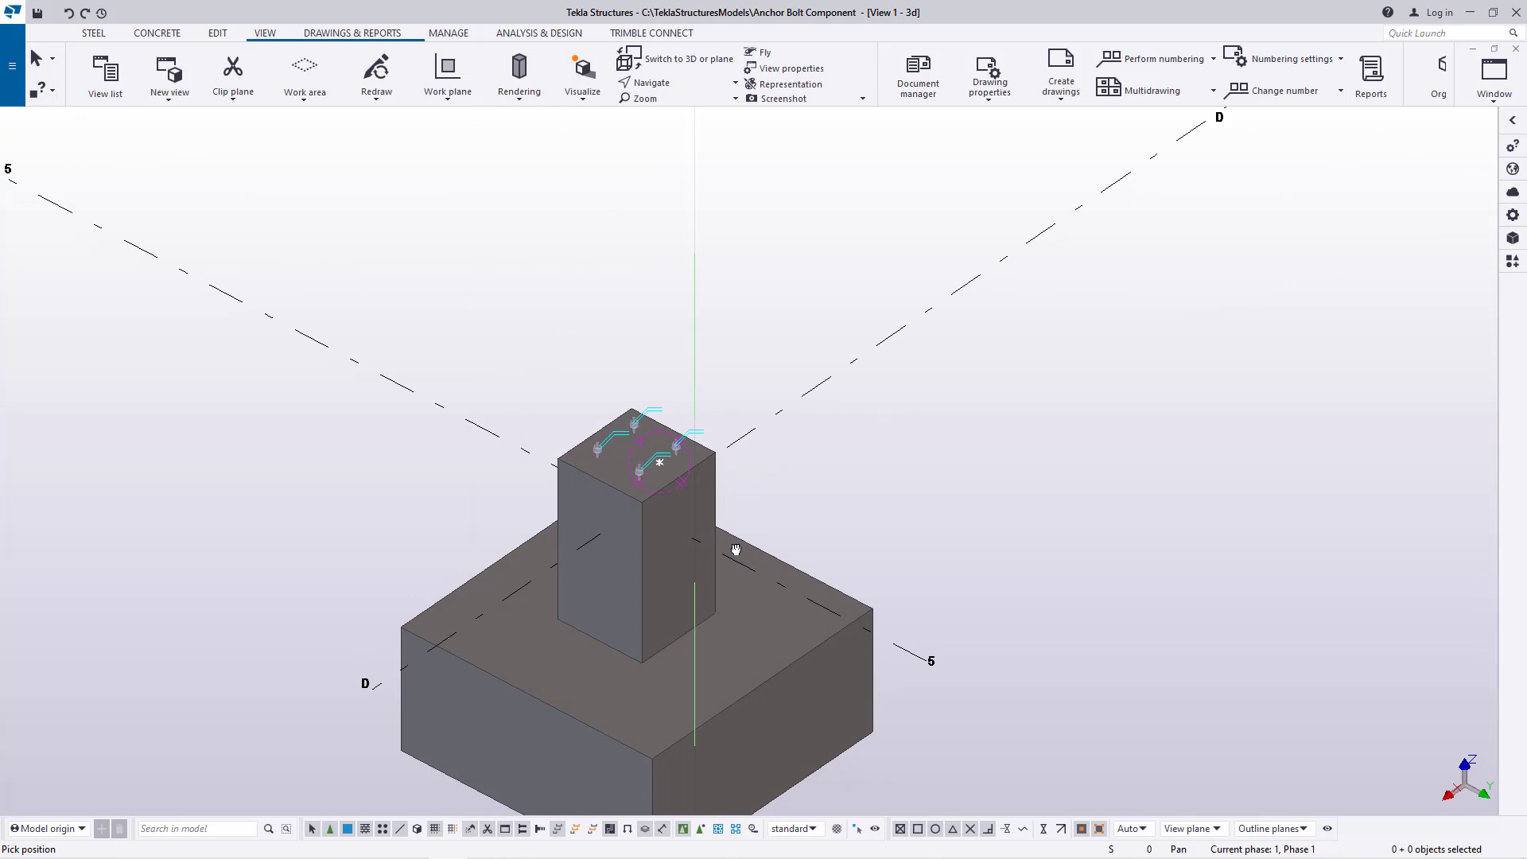
{"action": "middle_click_drag", "start_coordinate": [711, 548], "coordinate": [470, 550], "text": "ctrl"}
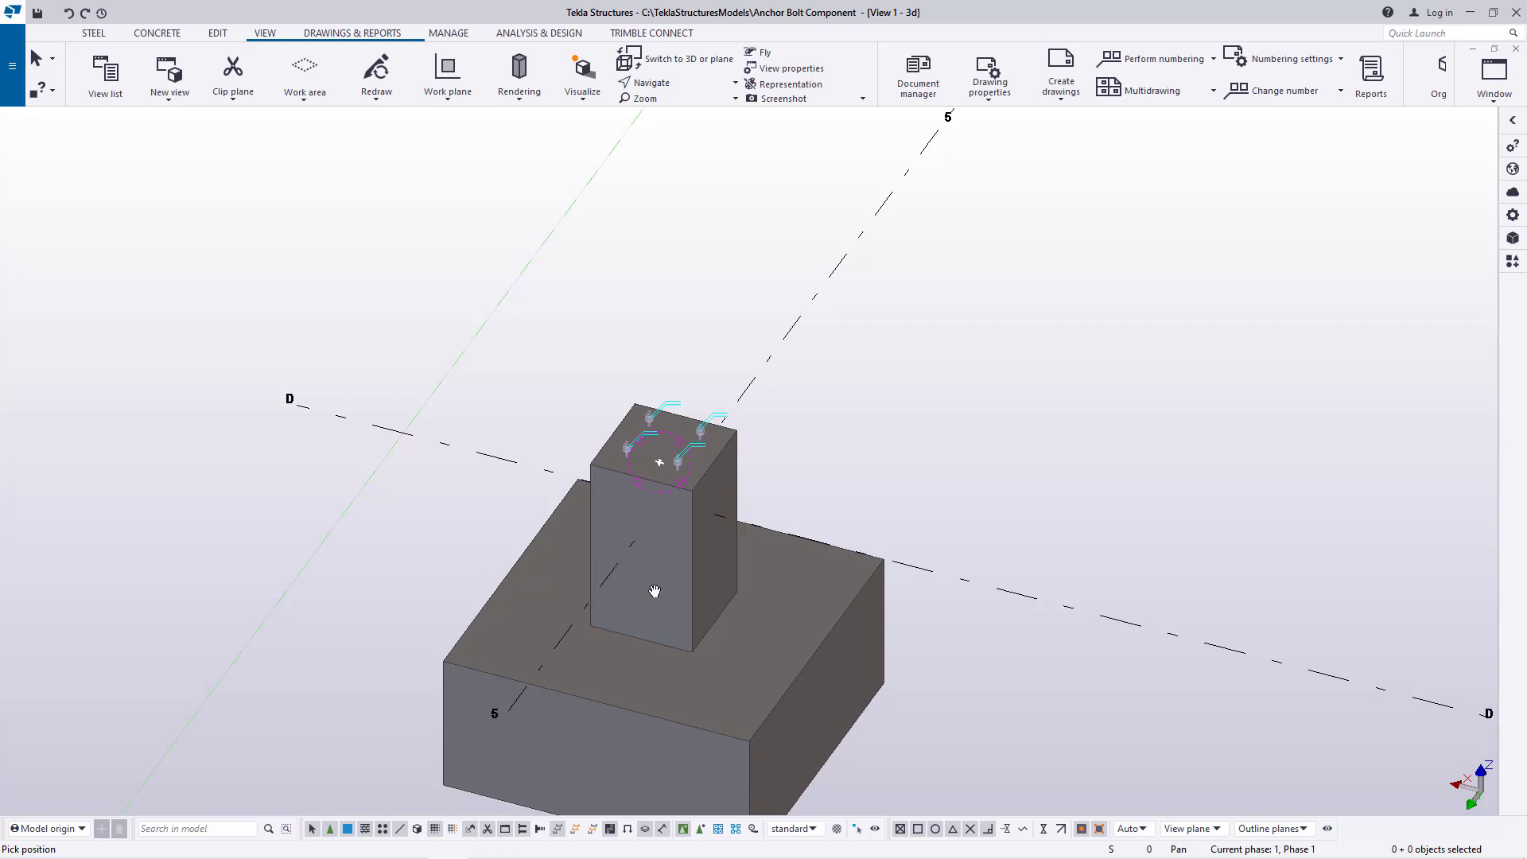
{"action": "middle_click_drag", "start_coordinate": [707, 552], "coordinate": [581, 445]}
{"action": "scroll", "coordinate": [573, 501], "scroll_direction": "up", "scroll_amount": 2}
{"action": "right_click", "coordinate": [769, 360]}
{"action": "left_click", "coordinate": [819, 372]}
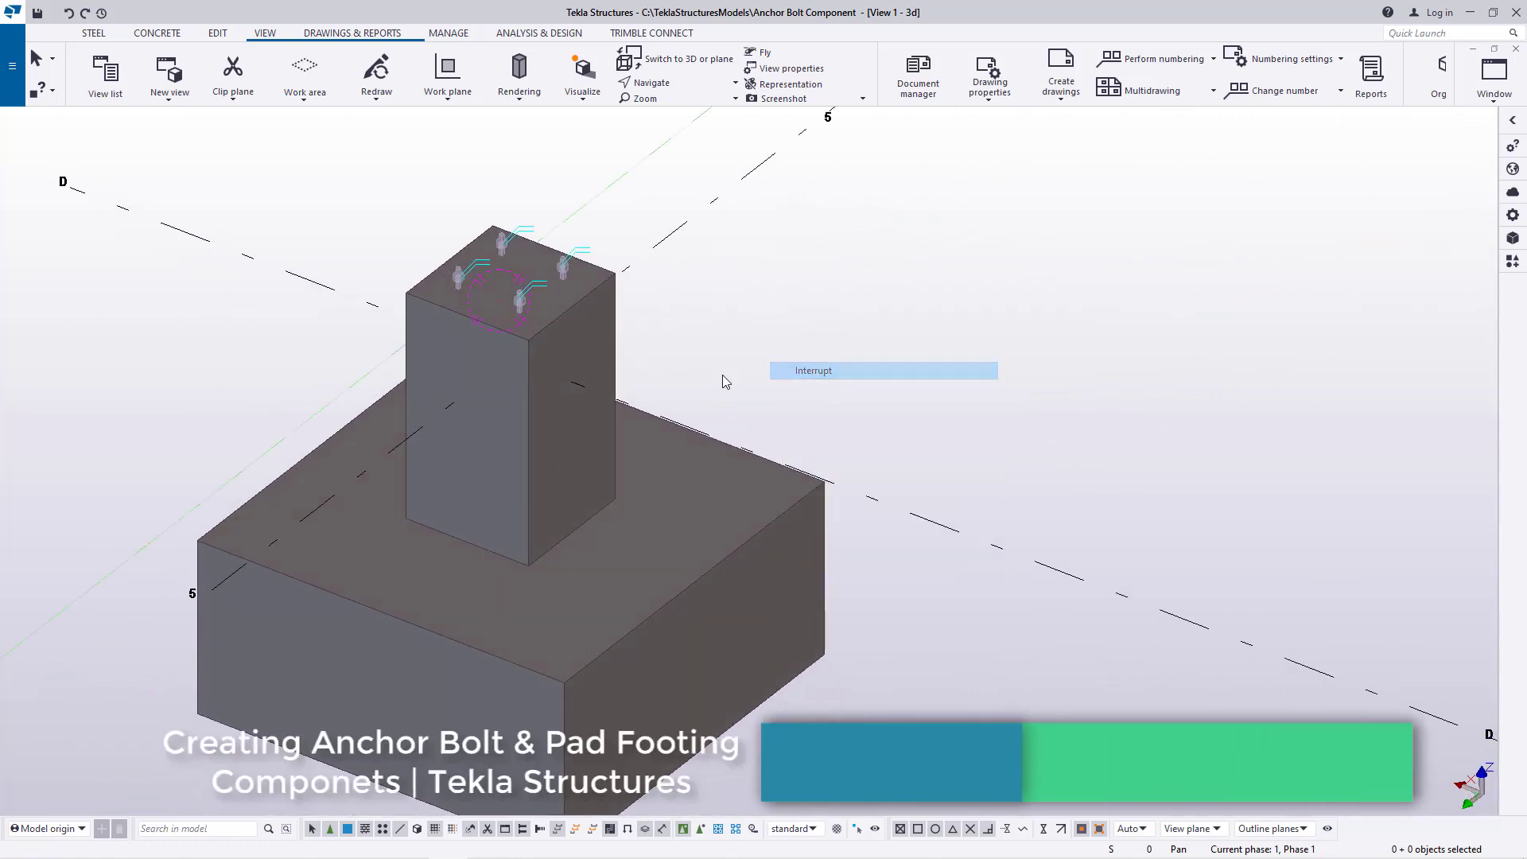
Copy the D-5 footing together with its anchor bolts to the intersection of gridlines D and 4
{"action": "left_click", "coordinate": [602, 348]}
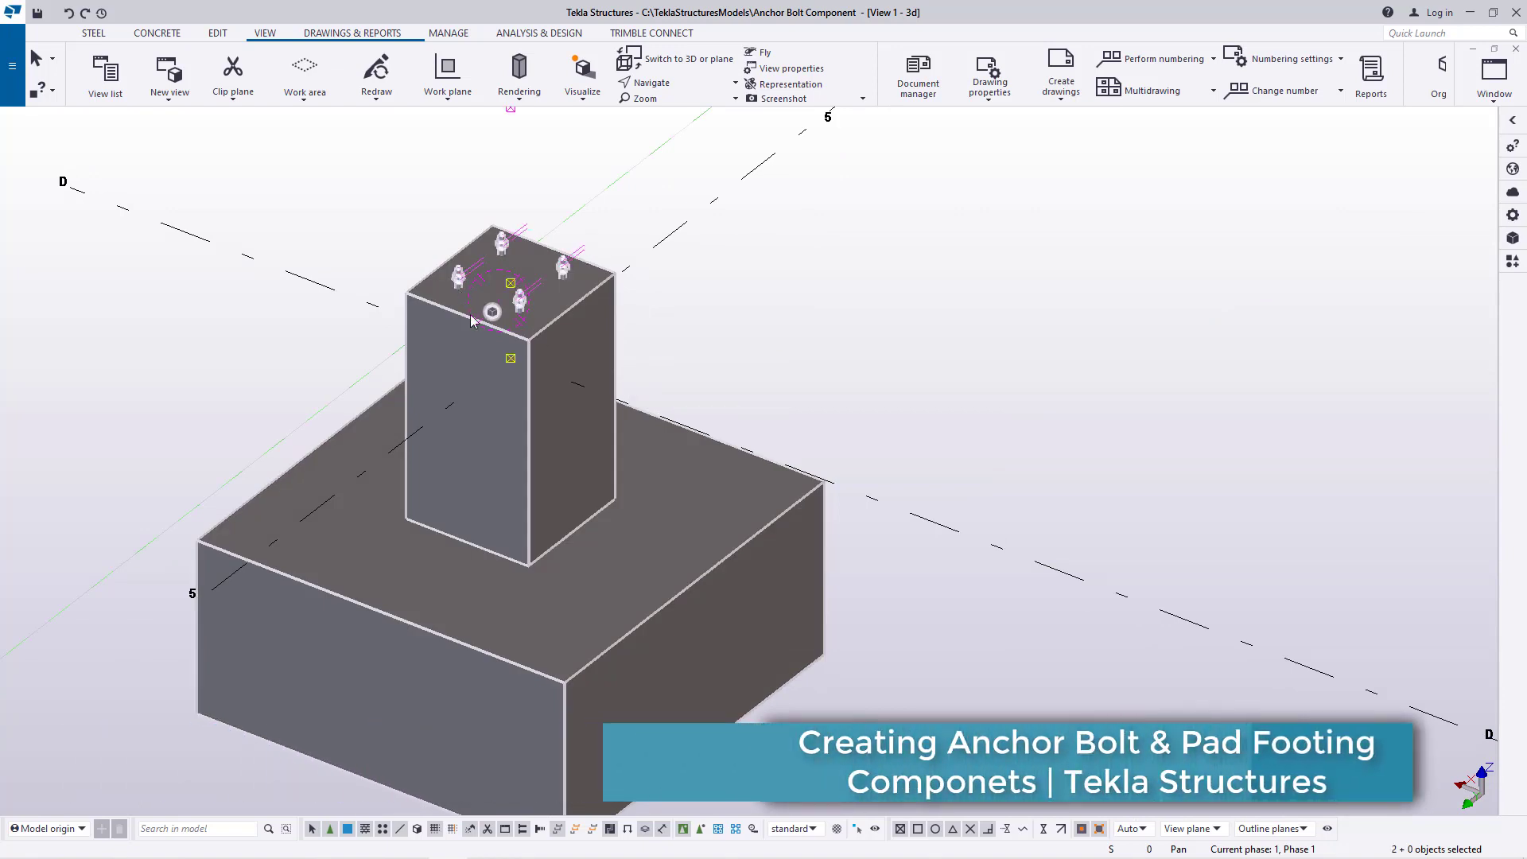
{"action": "right_click", "coordinate": [914, 307]}
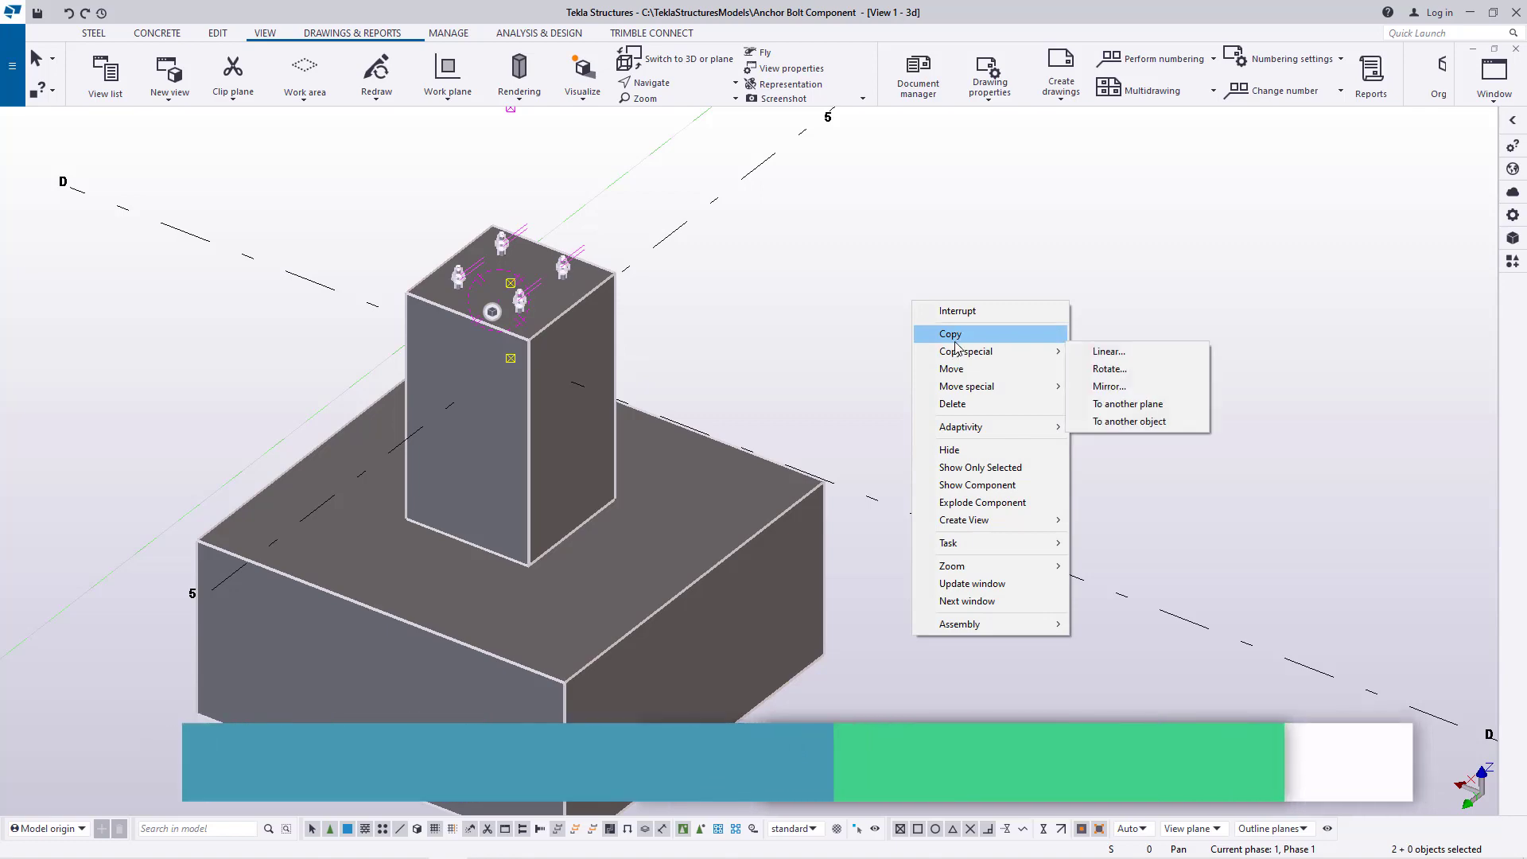
{"action": "left_click", "coordinate": [940, 334]}
{"action": "scroll", "coordinate": [648, 447], "scroll_direction": "down", "scroll_amount": 3}
{"action": "scroll", "coordinate": [366, 559], "scroll_direction": "up", "scroll_amount": 4}
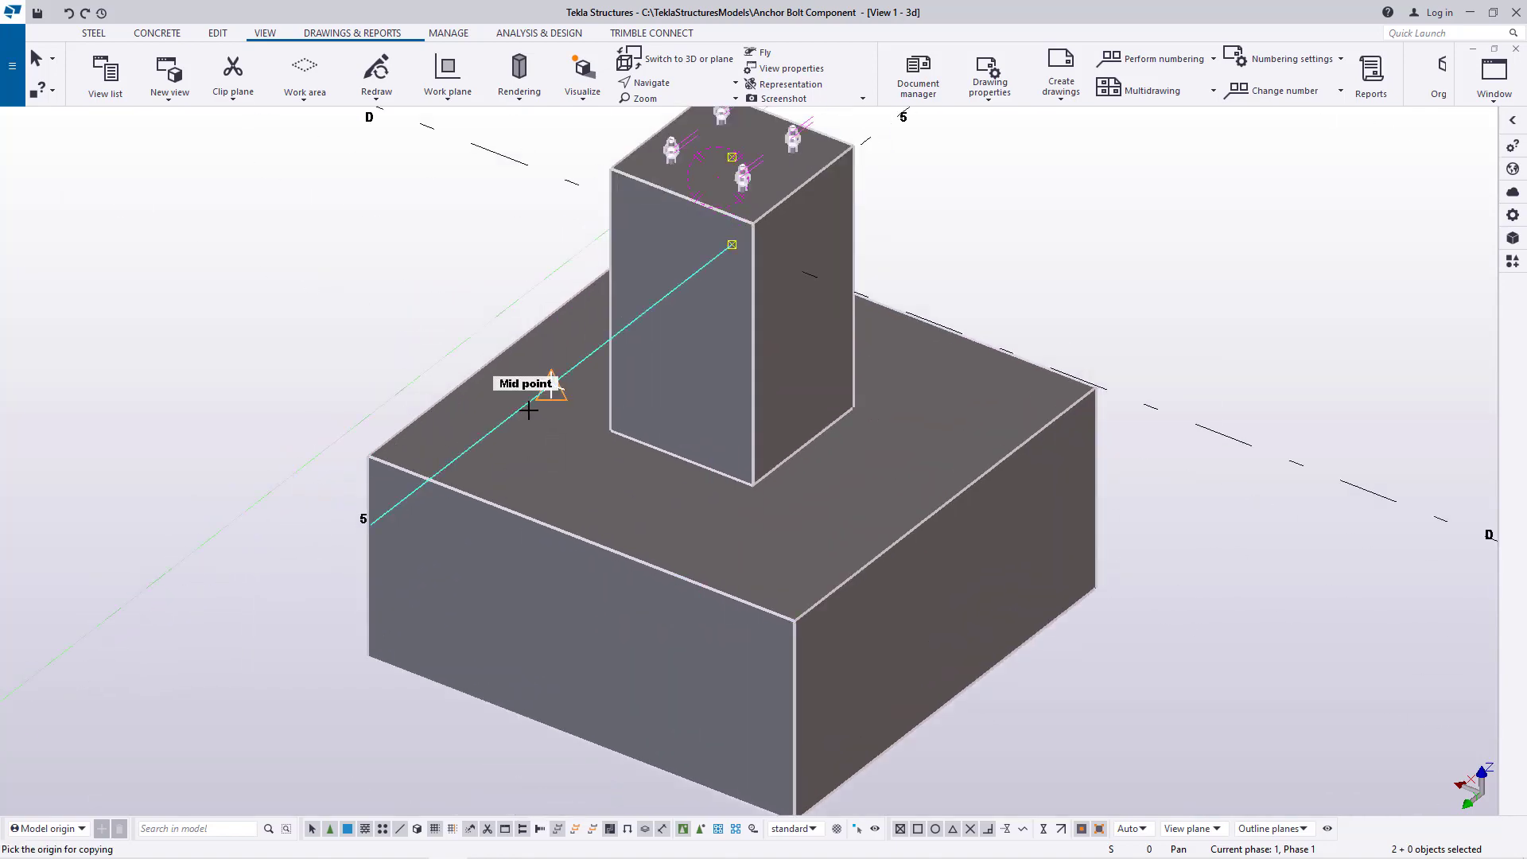
{"action": "scroll", "coordinate": [354, 447], "scroll_direction": "down", "scroll_amount": 3}
{"action": "scroll", "coordinate": [610, 429], "scroll_direction": "down", "scroll_amount": 2}
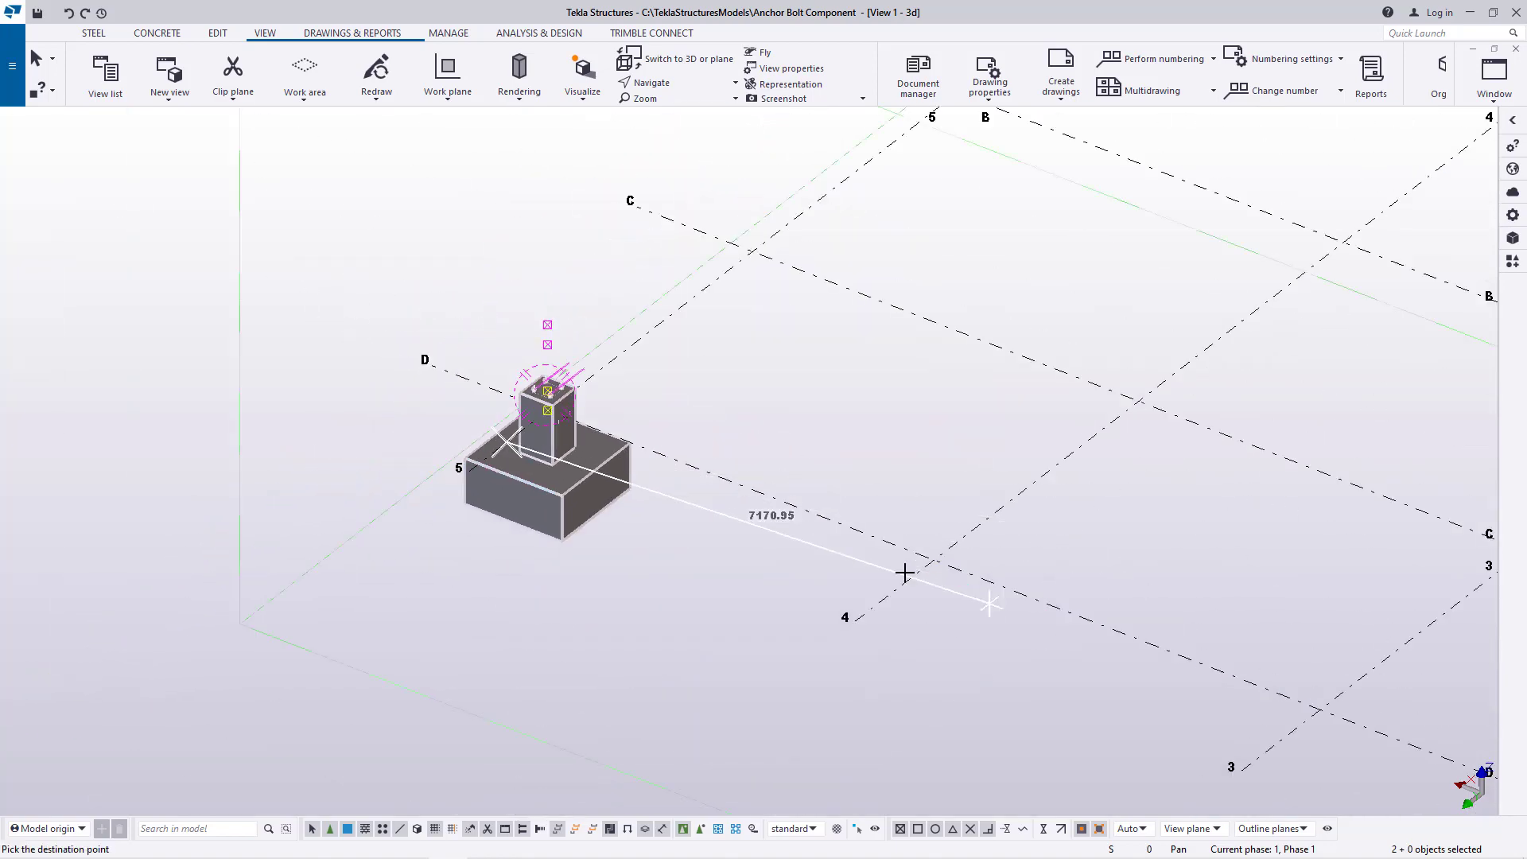
{"action": "scroll", "coordinate": [892, 593], "scroll_direction": "up", "scroll_amount": 5}
{"action": "left_click", "coordinate": [890, 608]}
{"action": "scroll", "coordinate": [504, 511], "scroll_direction": "down", "scroll_amount": 4}
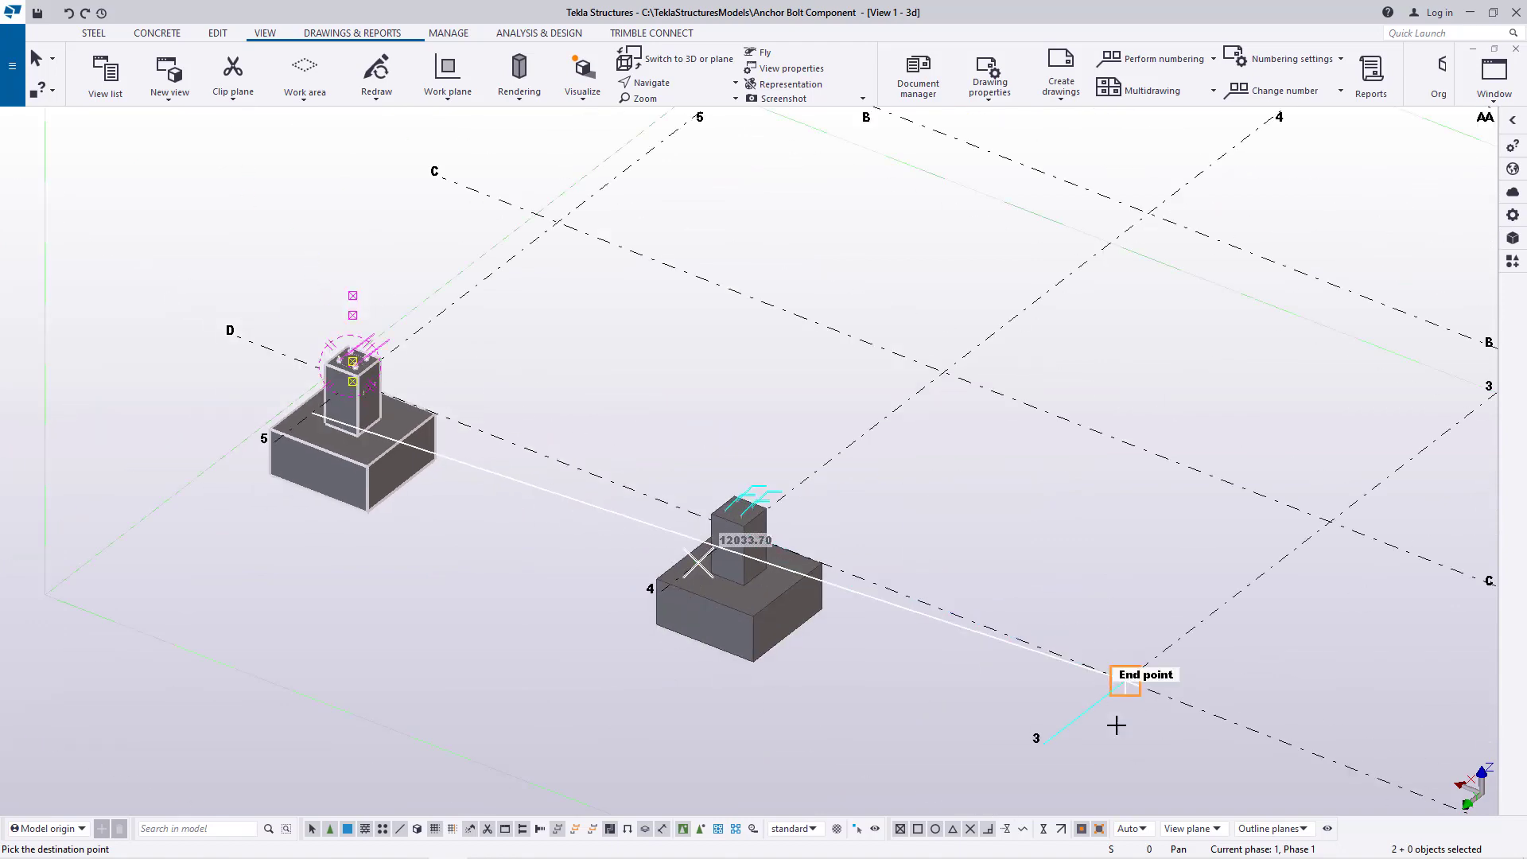
Place further copies of the footing and anchor bolts along gridline D at gridlines 3, 2 and 1, and end the copying
{"action": "scroll", "coordinate": [1098, 716], "scroll_direction": "up", "scroll_amount": 4}
{"action": "left_click", "coordinate": [1058, 692]}
{"action": "scroll", "coordinate": [627, 562], "scroll_direction": "down", "scroll_amount": 4}
{"action": "scroll", "coordinate": [1159, 732], "scroll_direction": "up", "scroll_amount": 4}
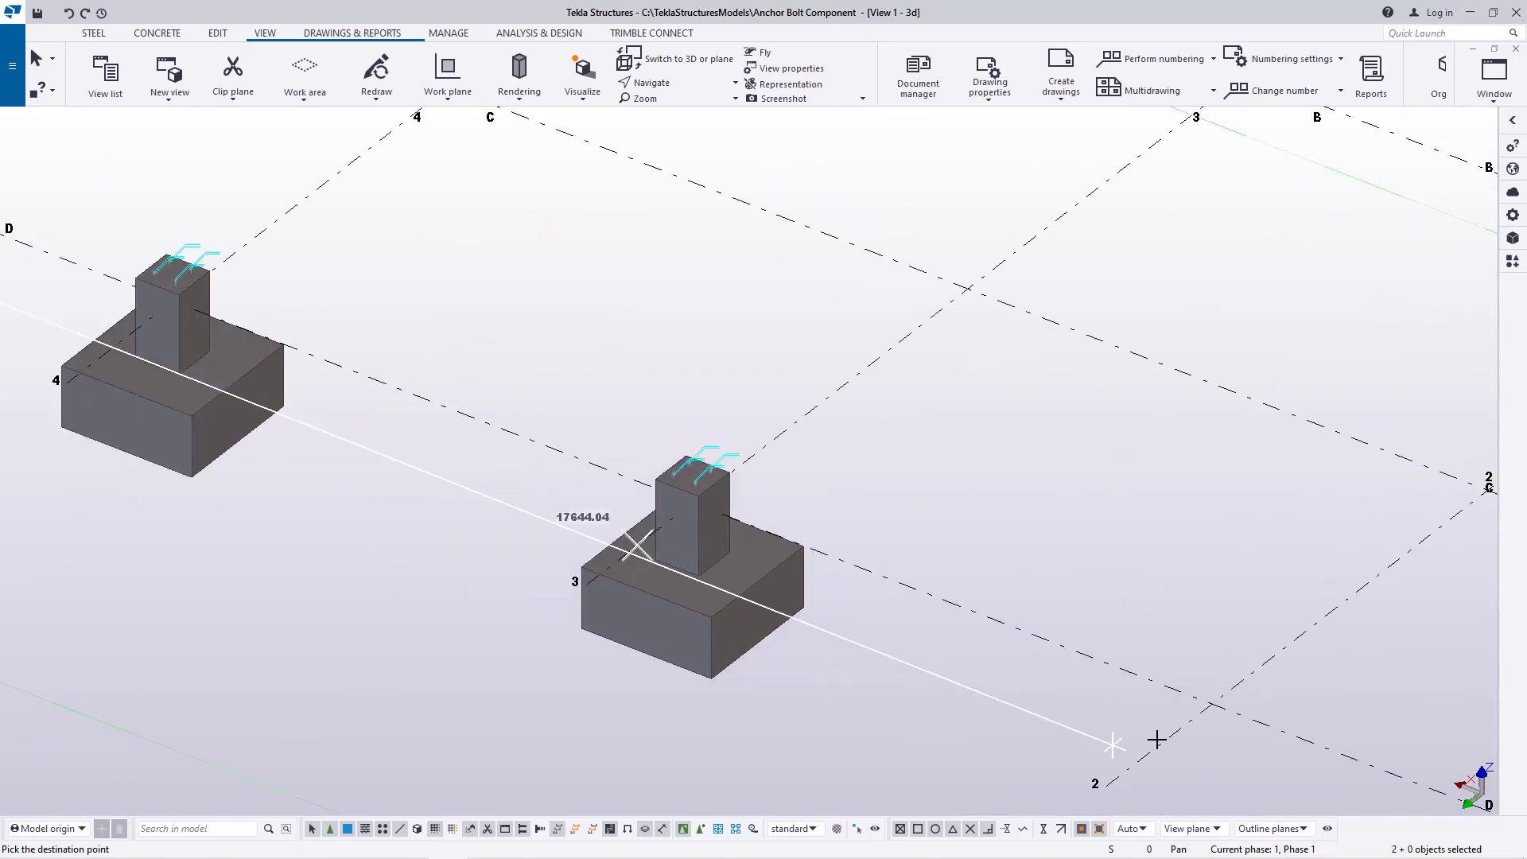
{"action": "left_click", "coordinate": [1149, 747]}
{"action": "scroll", "coordinate": [596, 477], "scroll_direction": "down", "scroll_amount": 4}
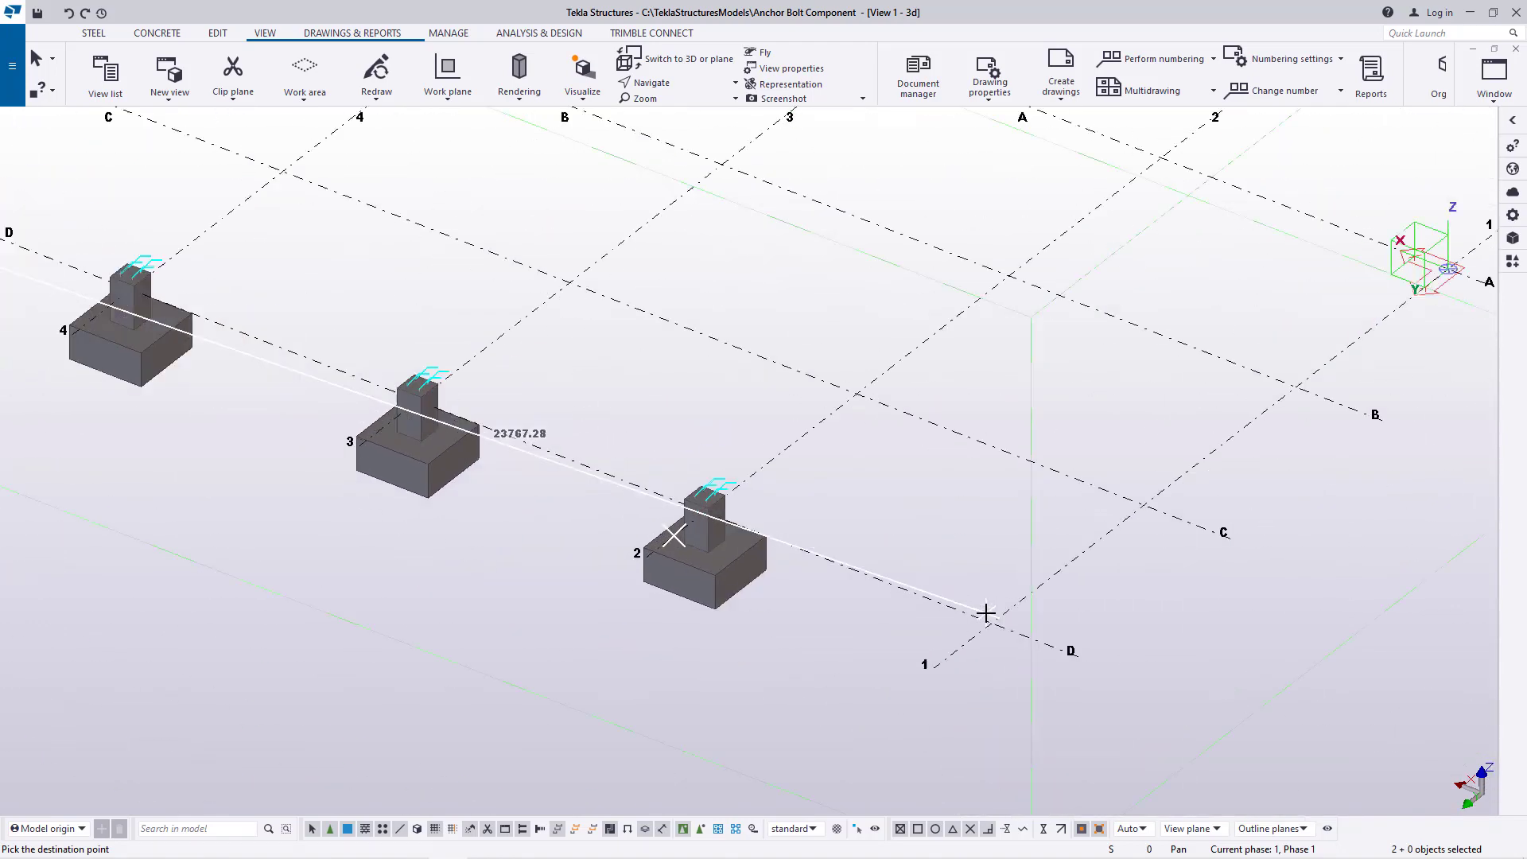
{"action": "scroll", "coordinate": [962, 653], "scroll_direction": "up", "scroll_amount": 4}
{"action": "left_click", "coordinate": [925, 681]}
{"action": "right_click", "coordinate": [965, 374]}
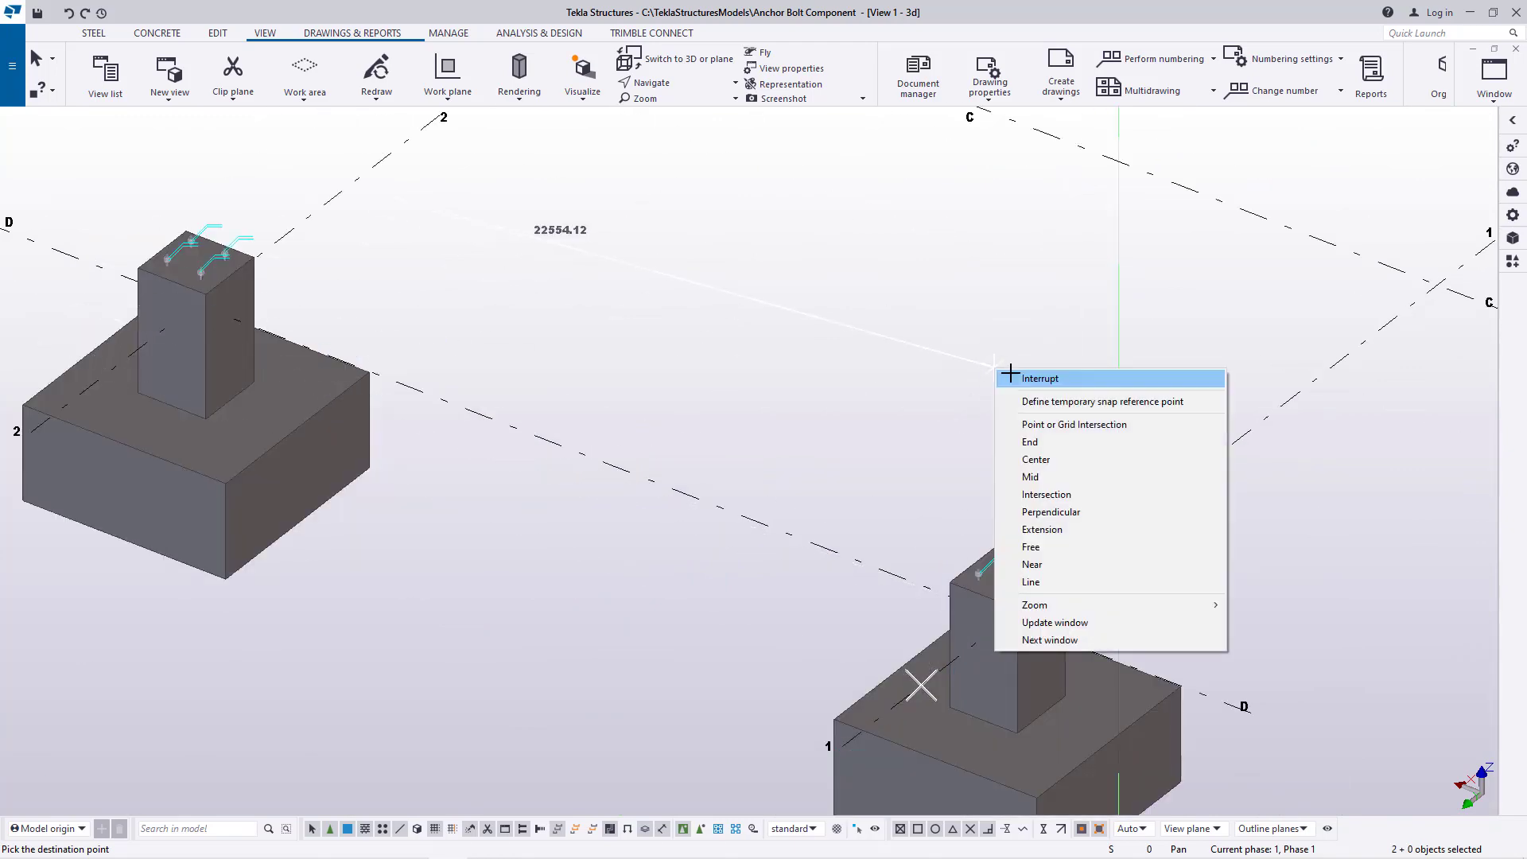
{"action": "left_click", "coordinate": [1011, 376]}
Copy the D-1 footing together with its anchor bolts along gridline 1 to gridlines C and B
{"action": "scroll", "coordinate": [719, 504], "scroll_direction": "down", "scroll_amount": 4}
{"action": "scroll", "coordinate": [964, 665], "scroll_direction": "up", "scroll_amount": 4}
{"action": "scroll", "coordinate": [964, 665], "scroll_direction": "up", "scroll_amount": 2}
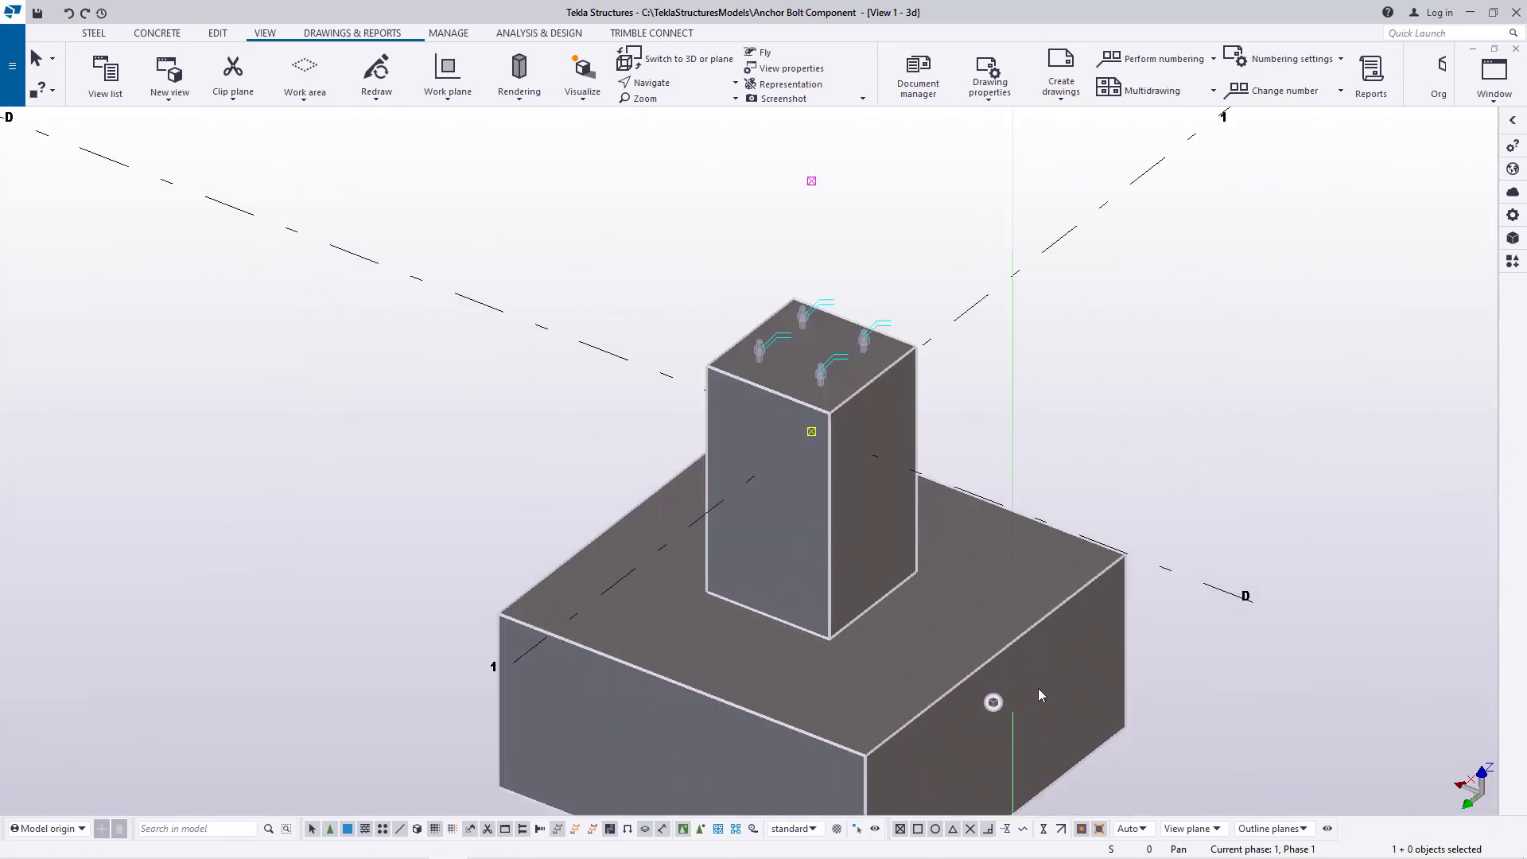
{"action": "scroll", "coordinate": [856, 367], "scroll_direction": "up", "scroll_amount": 3}
{"action": "left_click", "coordinate": [853, 297]}
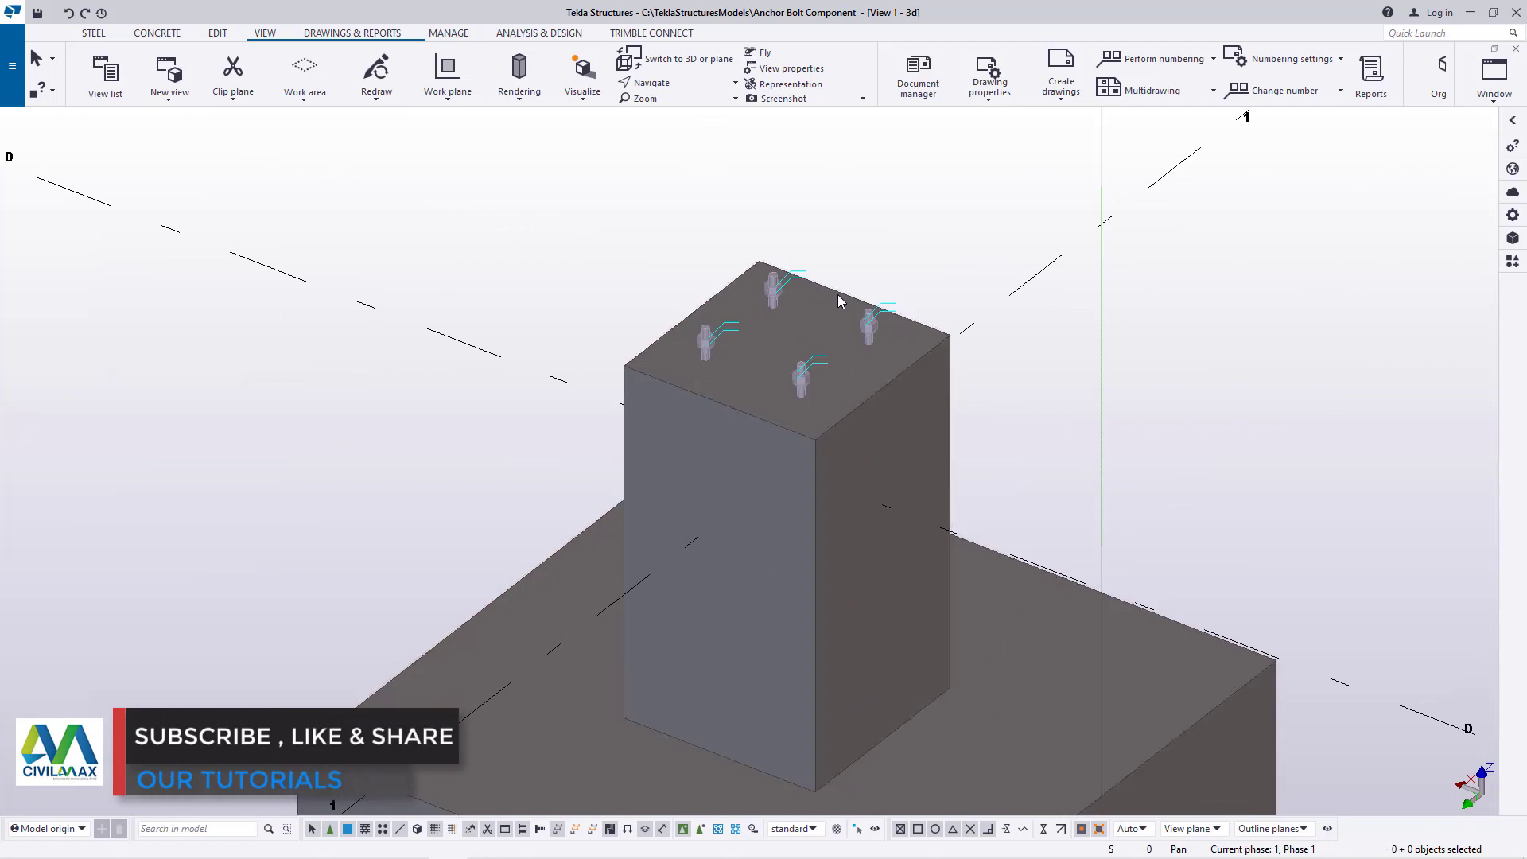
{"action": "right_click", "coordinate": [911, 237]}
{"action": "left_click", "coordinate": [951, 264]}
{"action": "scroll", "coordinate": [883, 463], "scroll_direction": "down", "scroll_amount": 5}
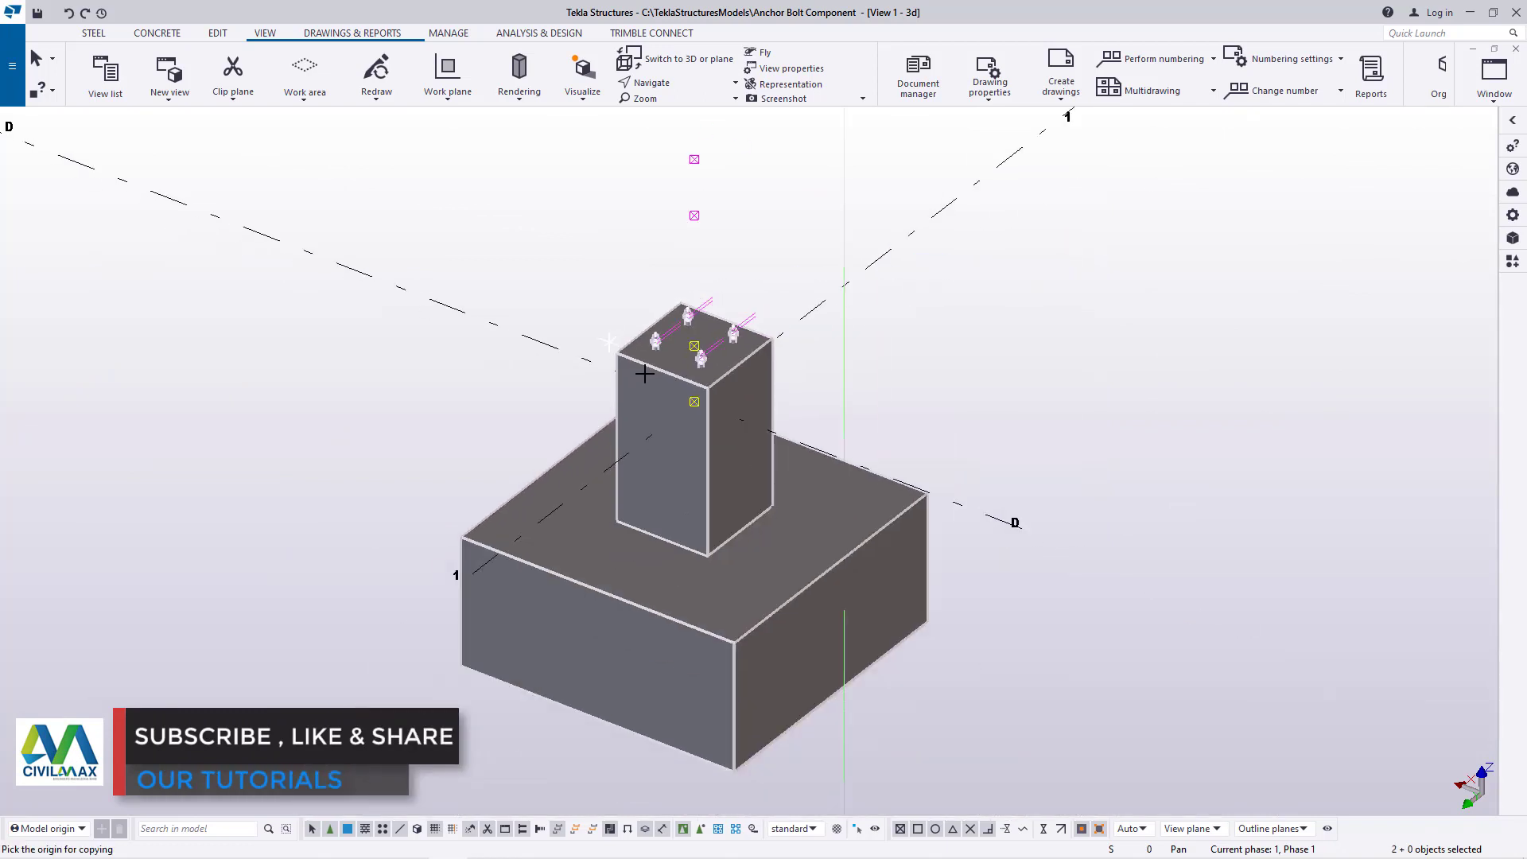
{"action": "left_click", "coordinate": [867, 453]}
{"action": "scroll", "coordinate": [1053, 361], "scroll_direction": "down", "scroll_amount": 3}
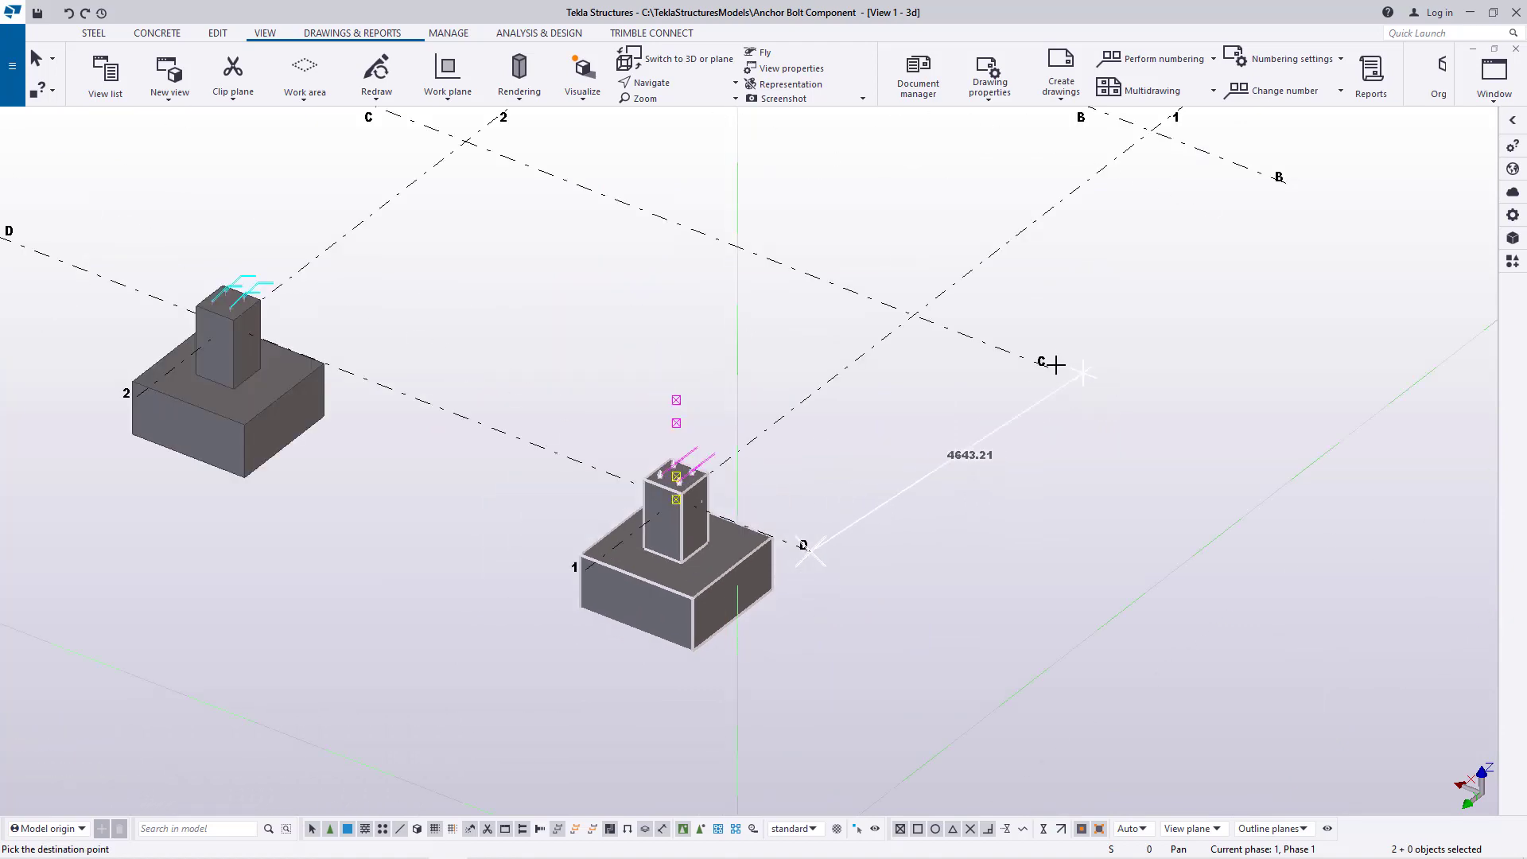
{"action": "scroll", "coordinate": [1186, 276], "scroll_direction": "down", "scroll_amount": 2}
{"action": "scroll", "coordinate": [1186, 276], "scroll_direction": "up", "scroll_amount": 2}
{"action": "left_click", "coordinate": [1084, 338]}
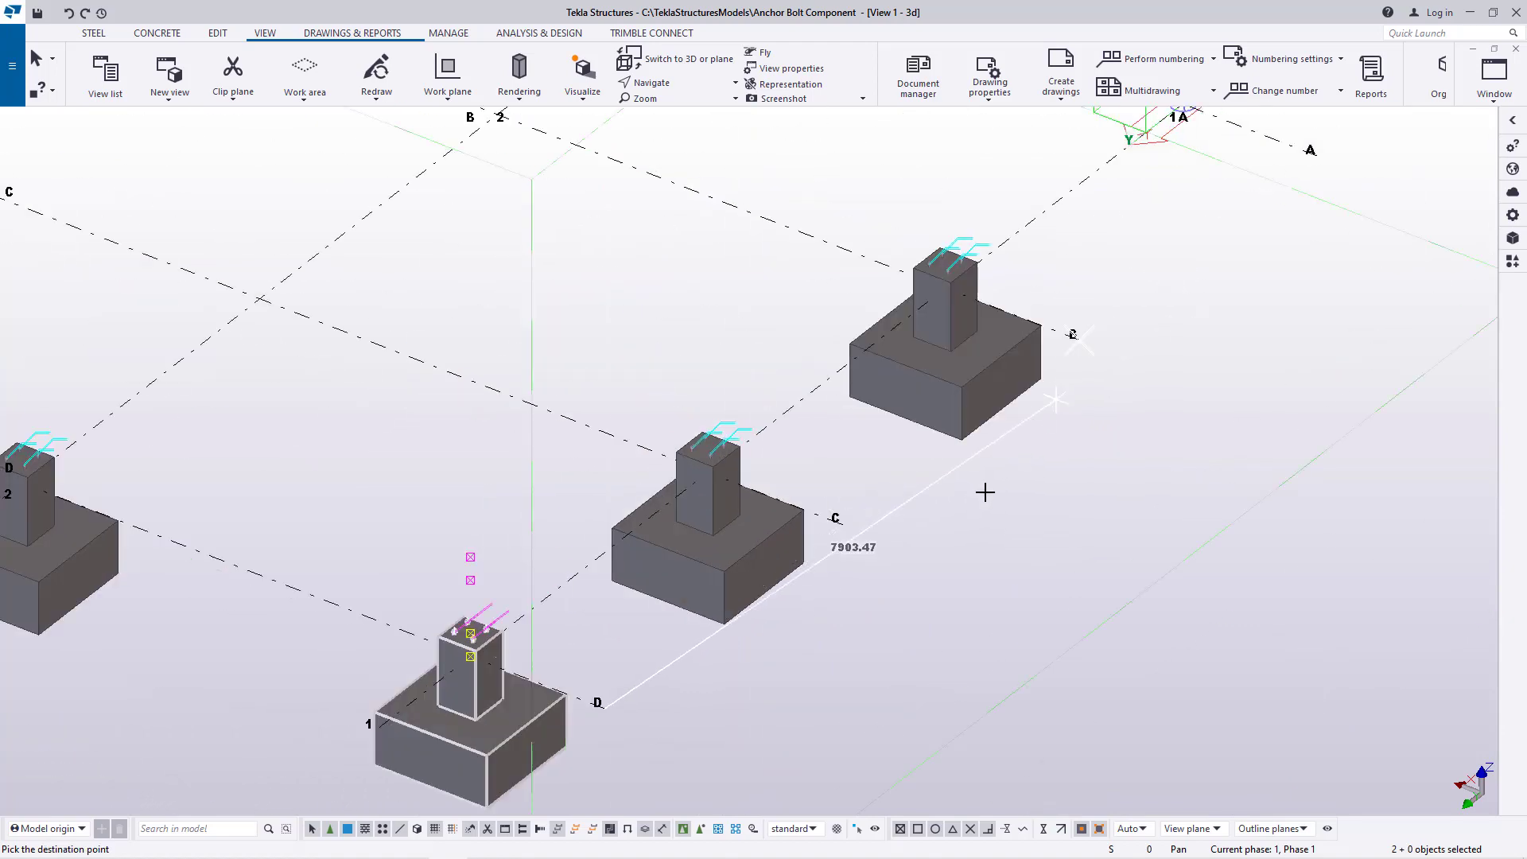
Place another copy of the footing and anchor bolts at the intersection of gridlines A and 1, and end the copying
{"action": "scroll", "coordinate": [1186, 286], "scroll_direction": "down", "scroll_amount": 3}
{"action": "scroll", "coordinate": [1129, 359], "scroll_direction": "up", "scroll_amount": 3}
{"action": "left_click", "coordinate": [1137, 350]}
{"action": "right_click", "coordinate": [1228, 246]}
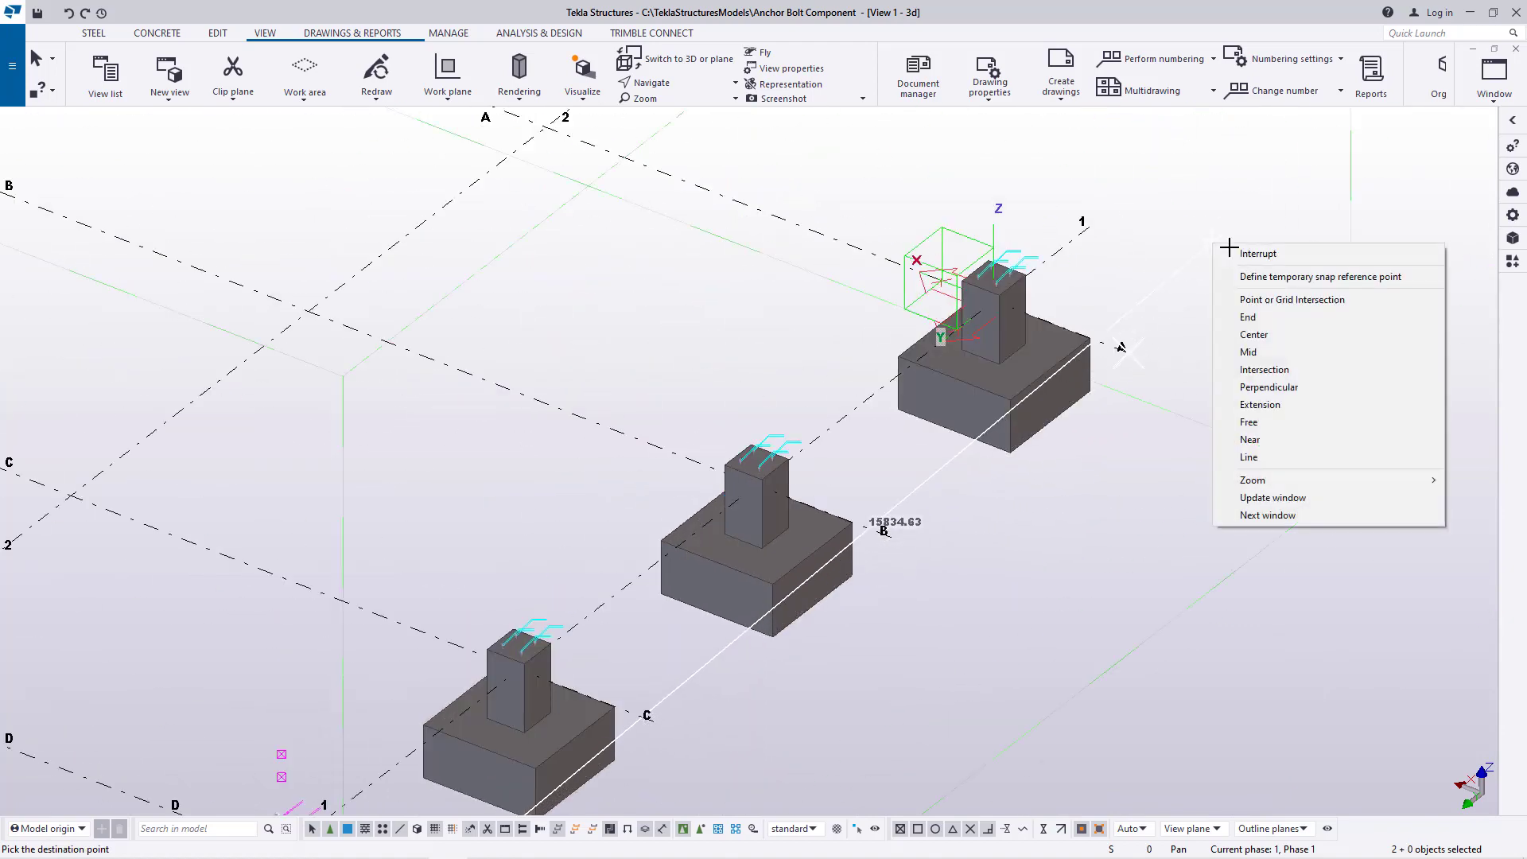
{"action": "left_click", "coordinate": [1254, 253]}
Select the footings at D-2 and D-3 together with their anchor bolts
{"action": "scroll", "coordinate": [1100, 491], "scroll_direction": "down", "scroll_amount": 4}
{"action": "scroll", "coordinate": [626, 536], "scroll_direction": "up", "scroll_amount": 2}
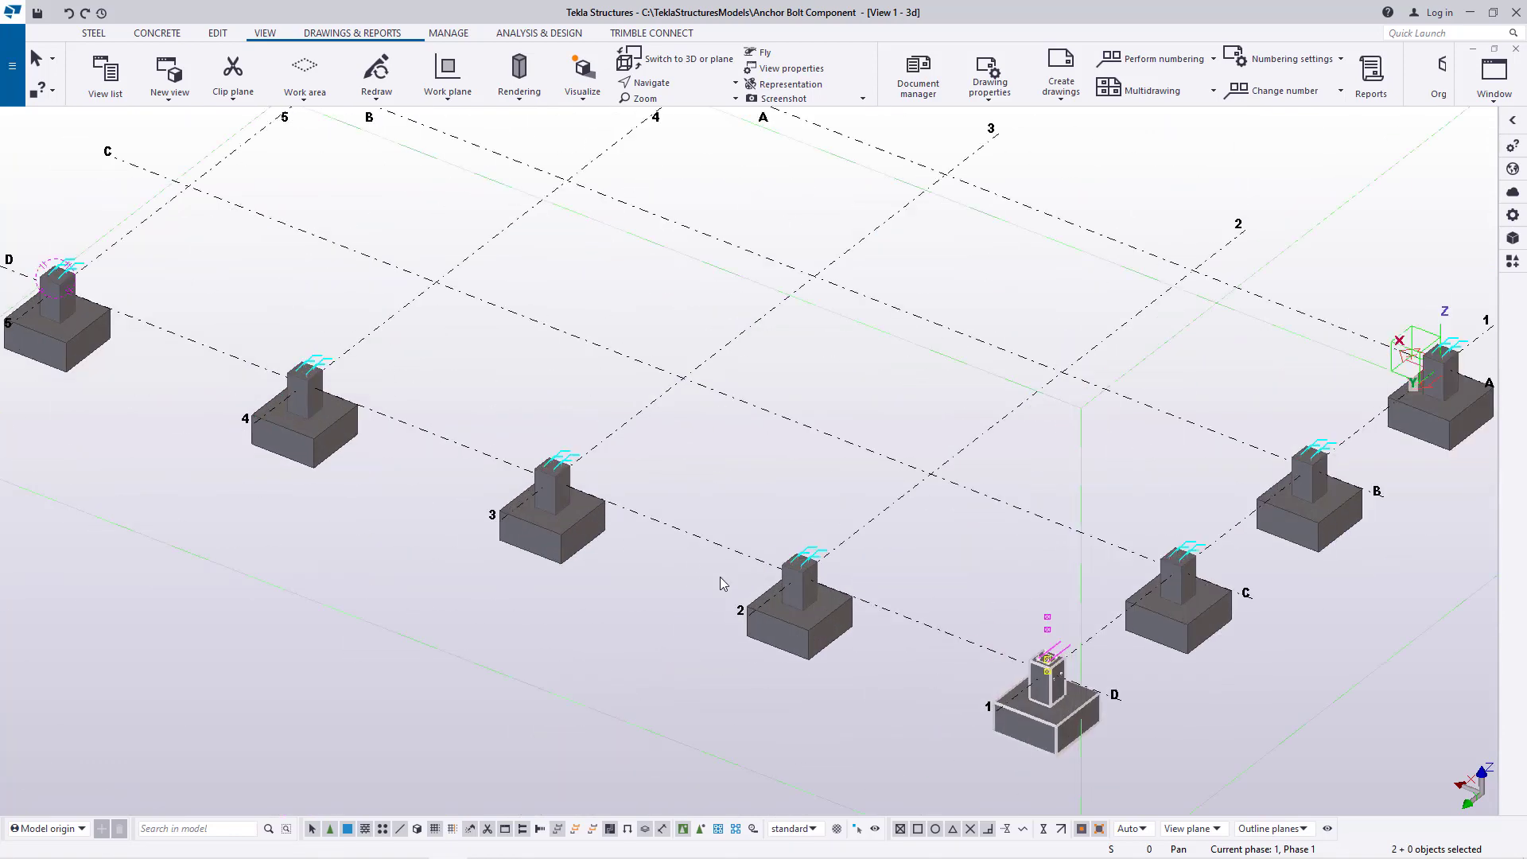
{"action": "scroll", "coordinate": [848, 655], "scroll_direction": "up", "scroll_amount": 3}
{"action": "left_click", "coordinate": [828, 632]}
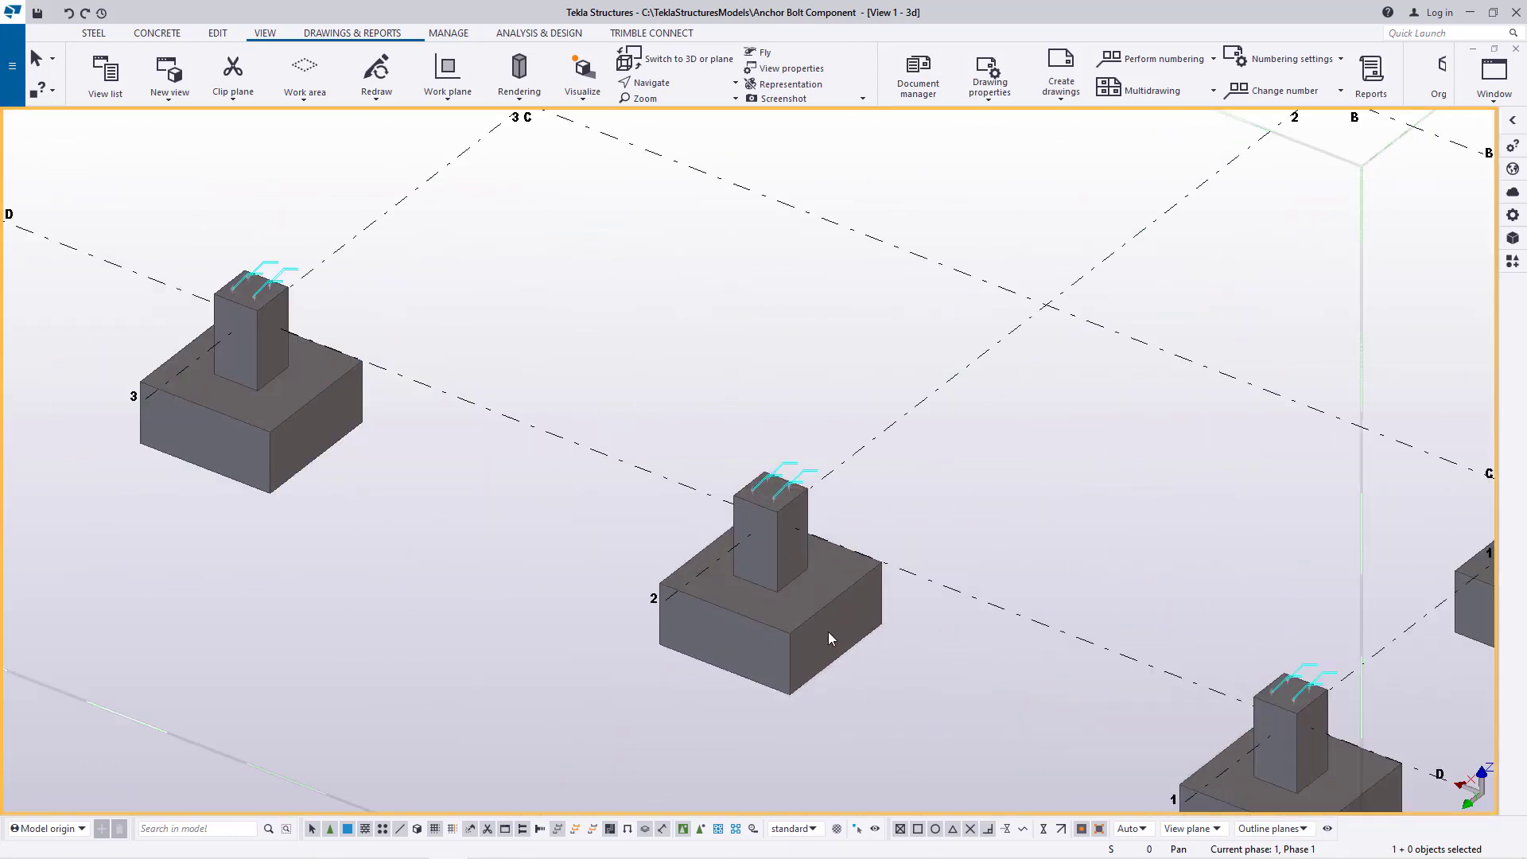
{"action": "scroll", "coordinate": [819, 620], "scroll_direction": "up", "scroll_amount": 2}
{"action": "scroll", "coordinate": [808, 606], "scroll_direction": "up", "scroll_amount": 2}
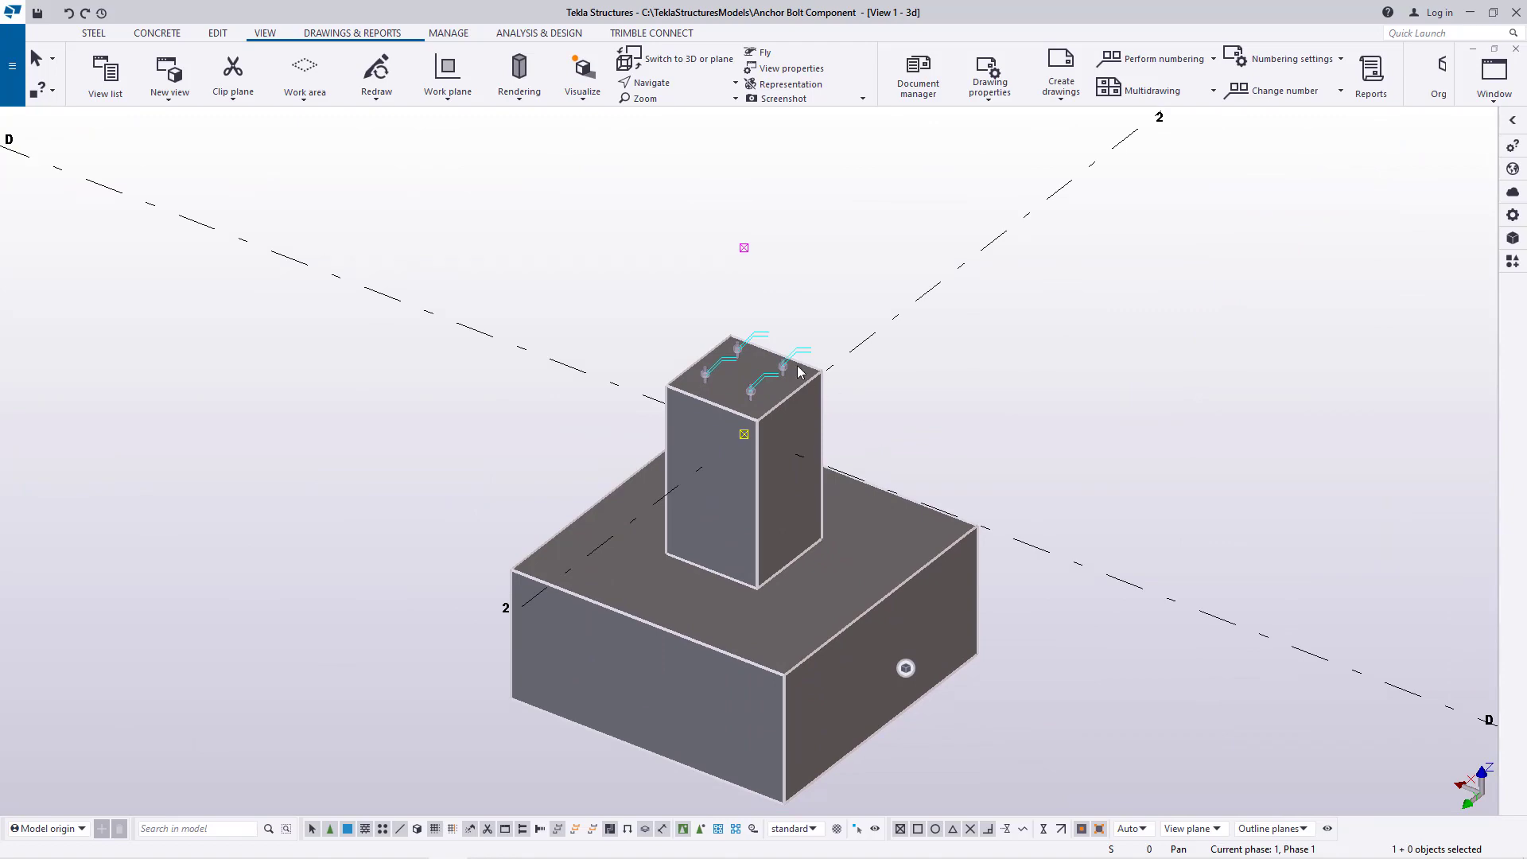
{"action": "scroll", "coordinate": [728, 377], "scroll_direction": "up", "scroll_amount": 4}
{"action": "scroll", "coordinate": [1105, 593], "scroll_direction": "down", "scroll_amount": 6}
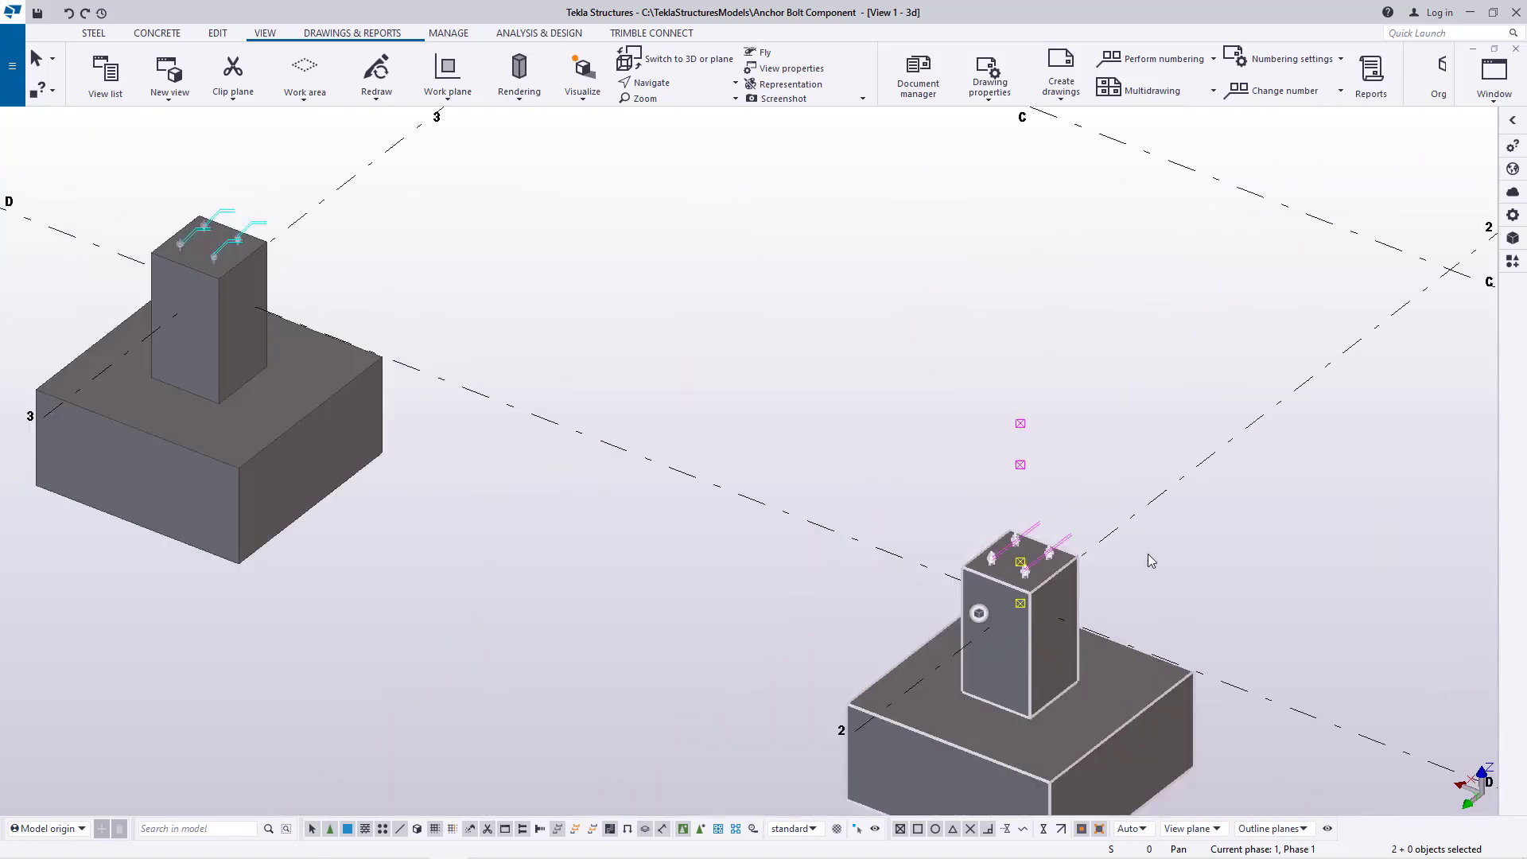
{"action": "scroll", "coordinate": [537, 338], "scroll_direction": "up", "scroll_amount": 5}
{"action": "left_click", "coordinate": [550, 461], "text": "ctrl"}
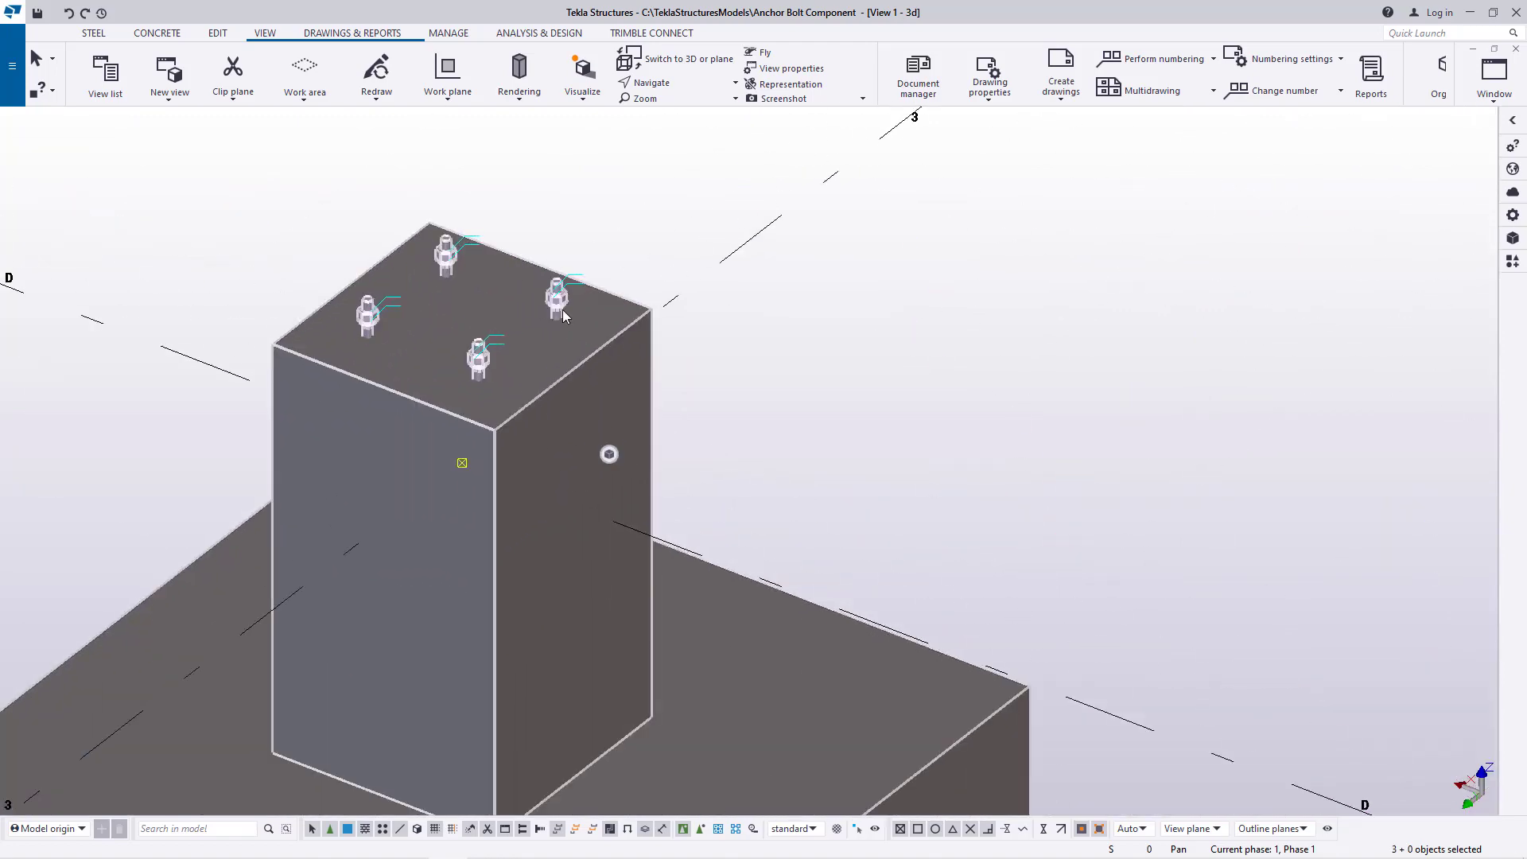
{"action": "scroll", "coordinate": [986, 533], "scroll_direction": "down", "scroll_amount": 8}
Add the D-4 and D-5 footings and their anchor bolts to the selection
{"action": "scroll", "coordinate": [732, 443], "scroll_direction": "up", "scroll_amount": 5}
{"action": "left_click", "coordinate": [665, 508], "text": "ctrl"}
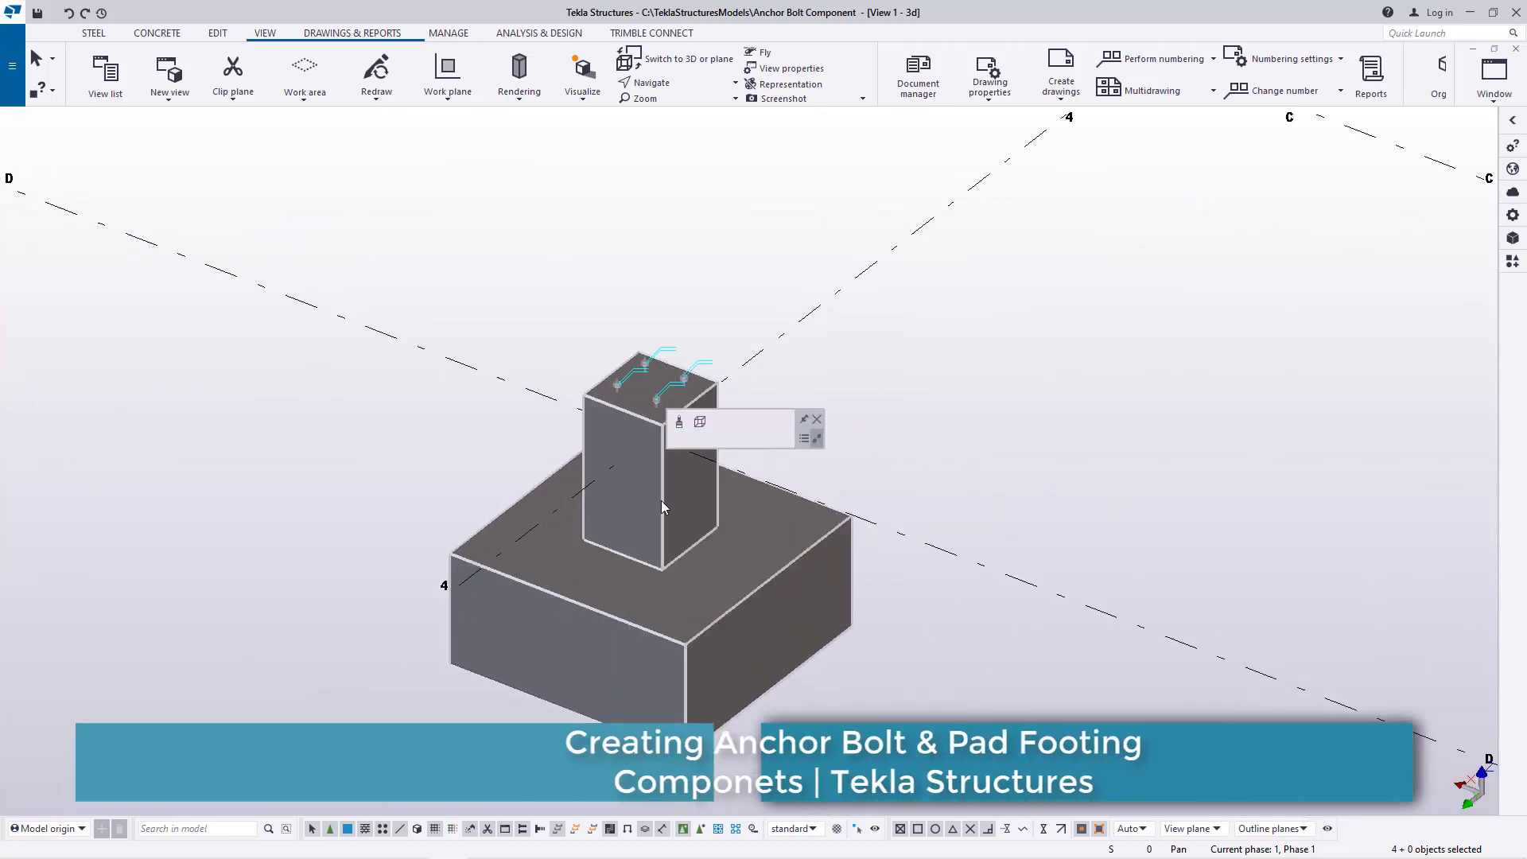
{"action": "scroll", "coordinate": [645, 406], "scroll_direction": "up", "scroll_amount": 3}
{"action": "scroll", "coordinate": [716, 478], "scroll_direction": "down", "scroll_amount": 7}
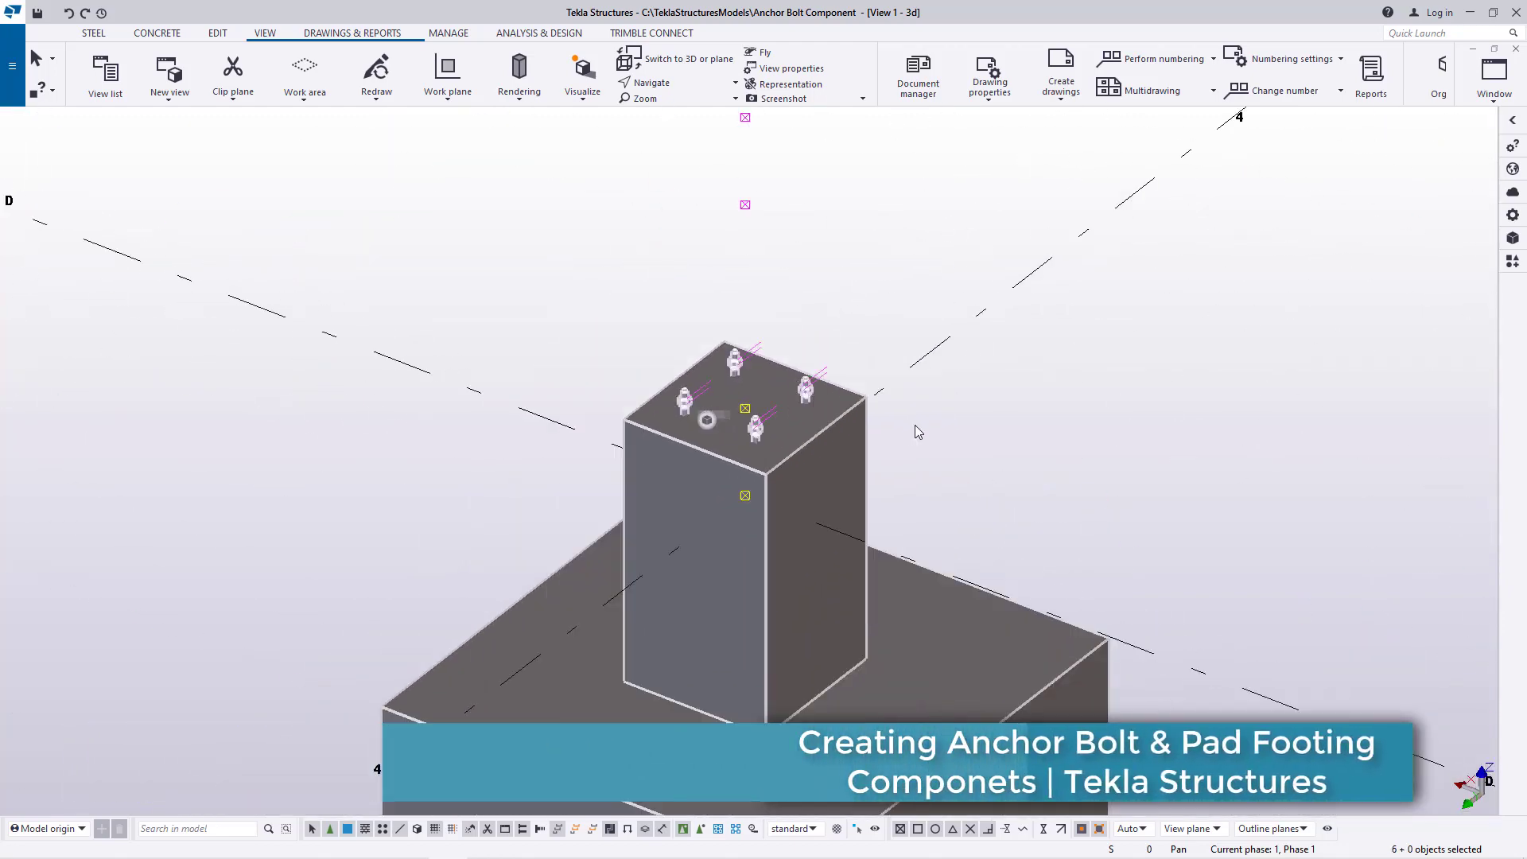
{"action": "left_click", "coordinate": [367, 297], "text": "ctrl"}
{"action": "scroll", "coordinate": [366, 291], "scroll_direction": "up", "scroll_amount": 5}
{"action": "left_click", "coordinate": [415, 296], "text": "ctrl"}
{"action": "scroll", "coordinate": [461, 481], "scroll_direction": "down", "scroll_amount": 3}
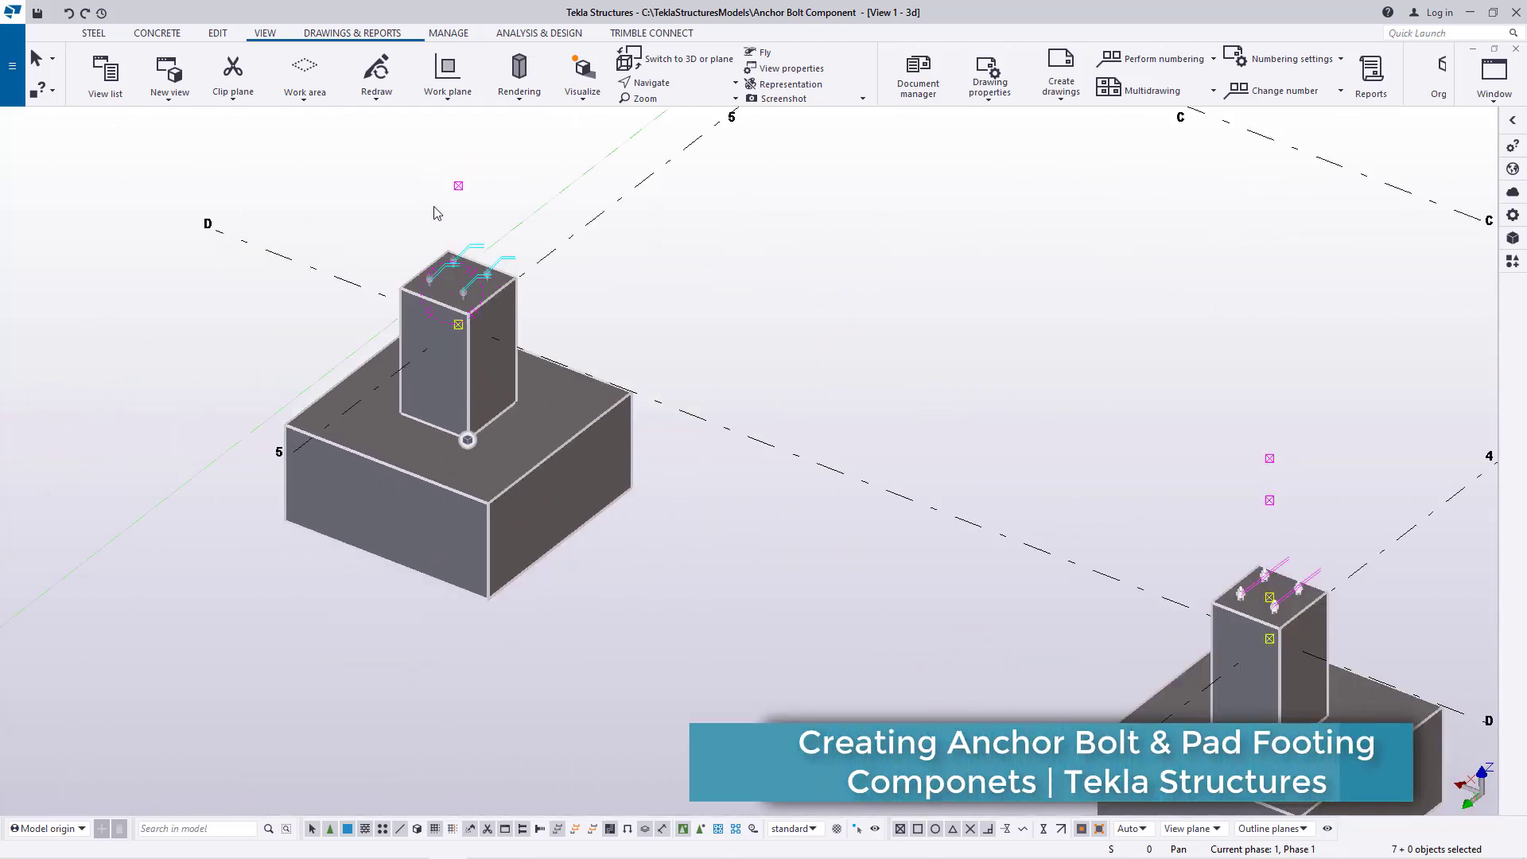
{"action": "scroll", "coordinate": [440, 227], "scroll_direction": "up", "scroll_amount": 6}
{"action": "left_click", "coordinate": [487, 324], "text": "ctrl"}
{"action": "scroll", "coordinate": [848, 311], "scroll_direction": "down", "scroll_amount": 5}
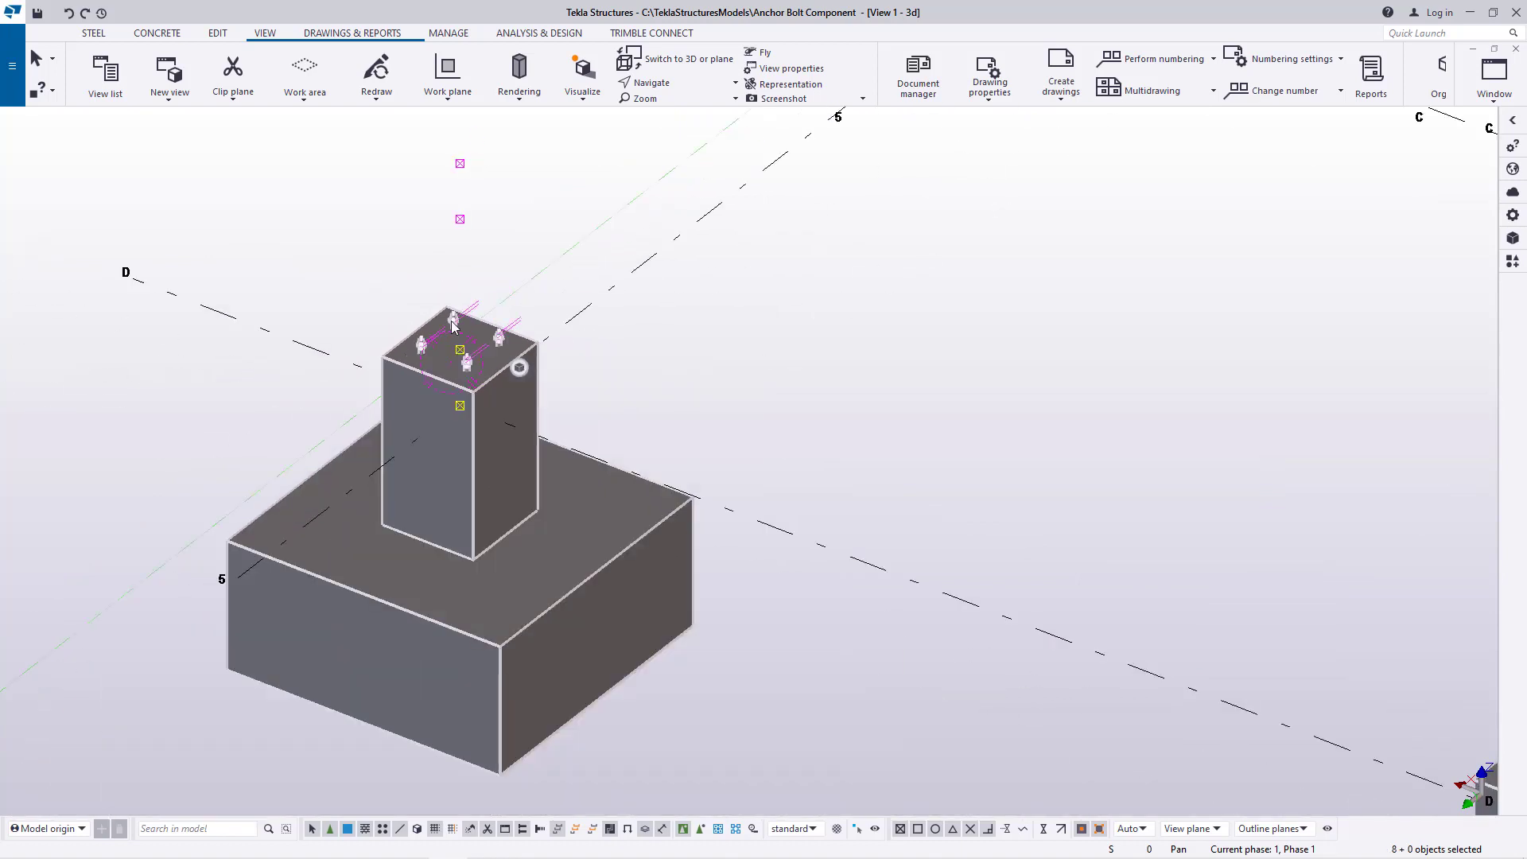
Copy the selected footings and anchor bolts from gridline D to gridline A at gridlines 2 to 5, and end the copying
{"action": "right_click", "coordinate": [868, 291]}
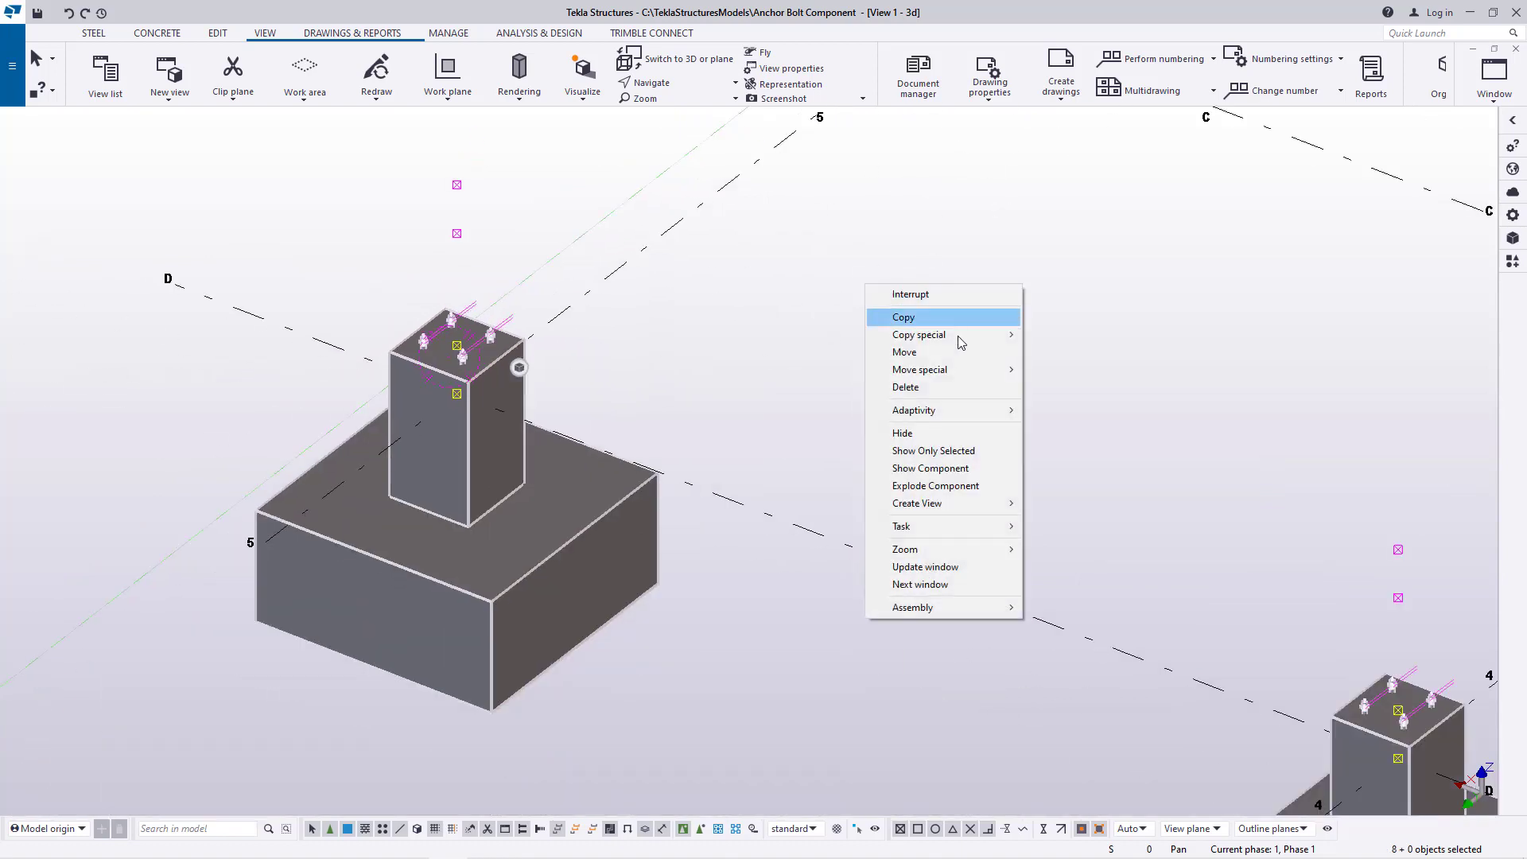
{"action": "left_click", "coordinate": [917, 320]}
{"action": "scroll", "coordinate": [433, 558], "scroll_direction": "down", "scroll_amount": 6}
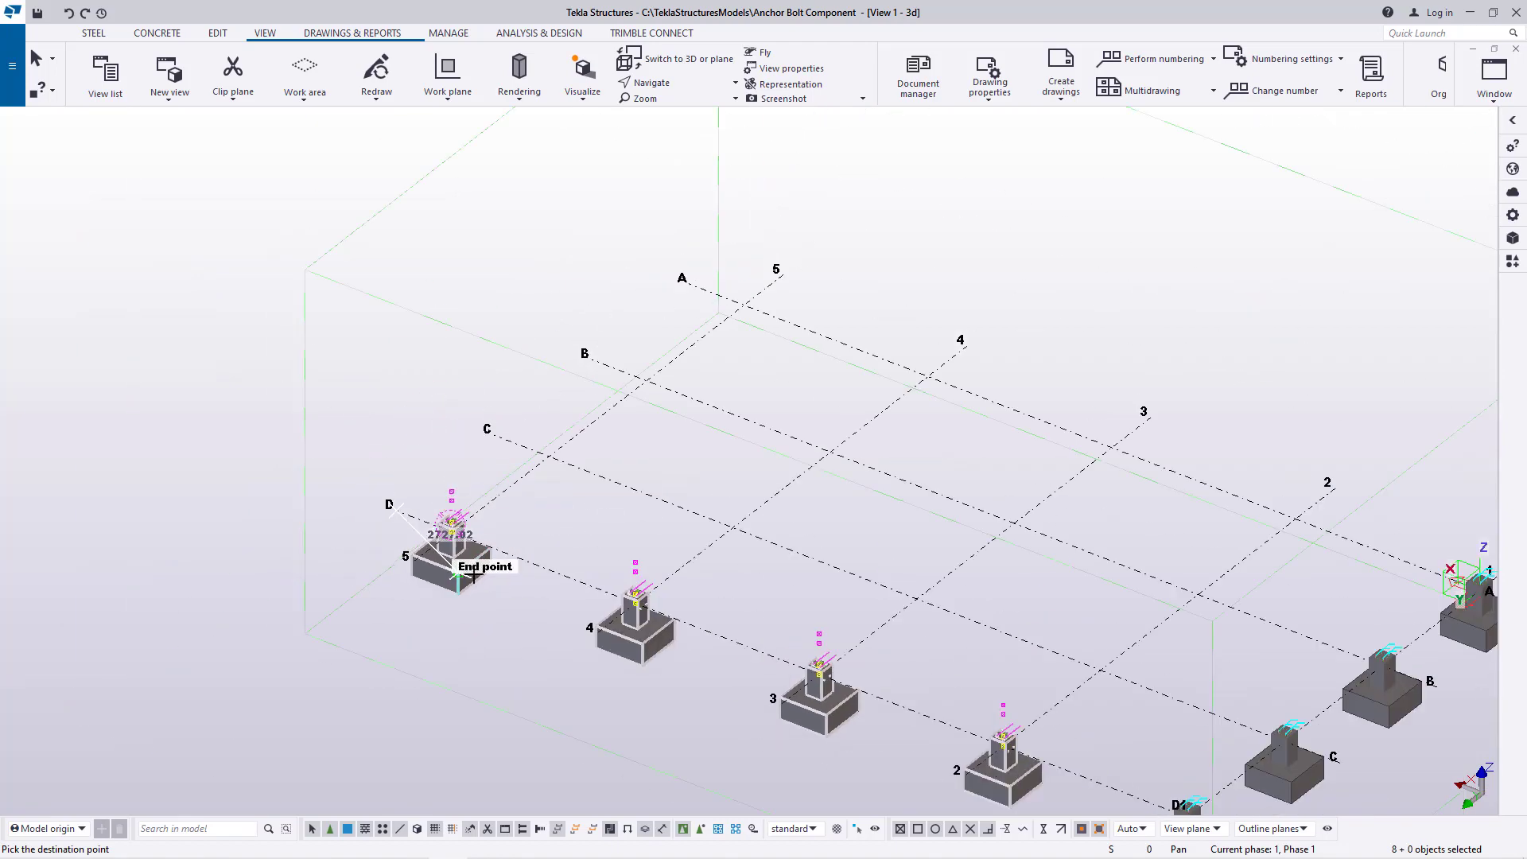
{"action": "scroll", "coordinate": [628, 341], "scroll_direction": "up", "scroll_amount": 5}
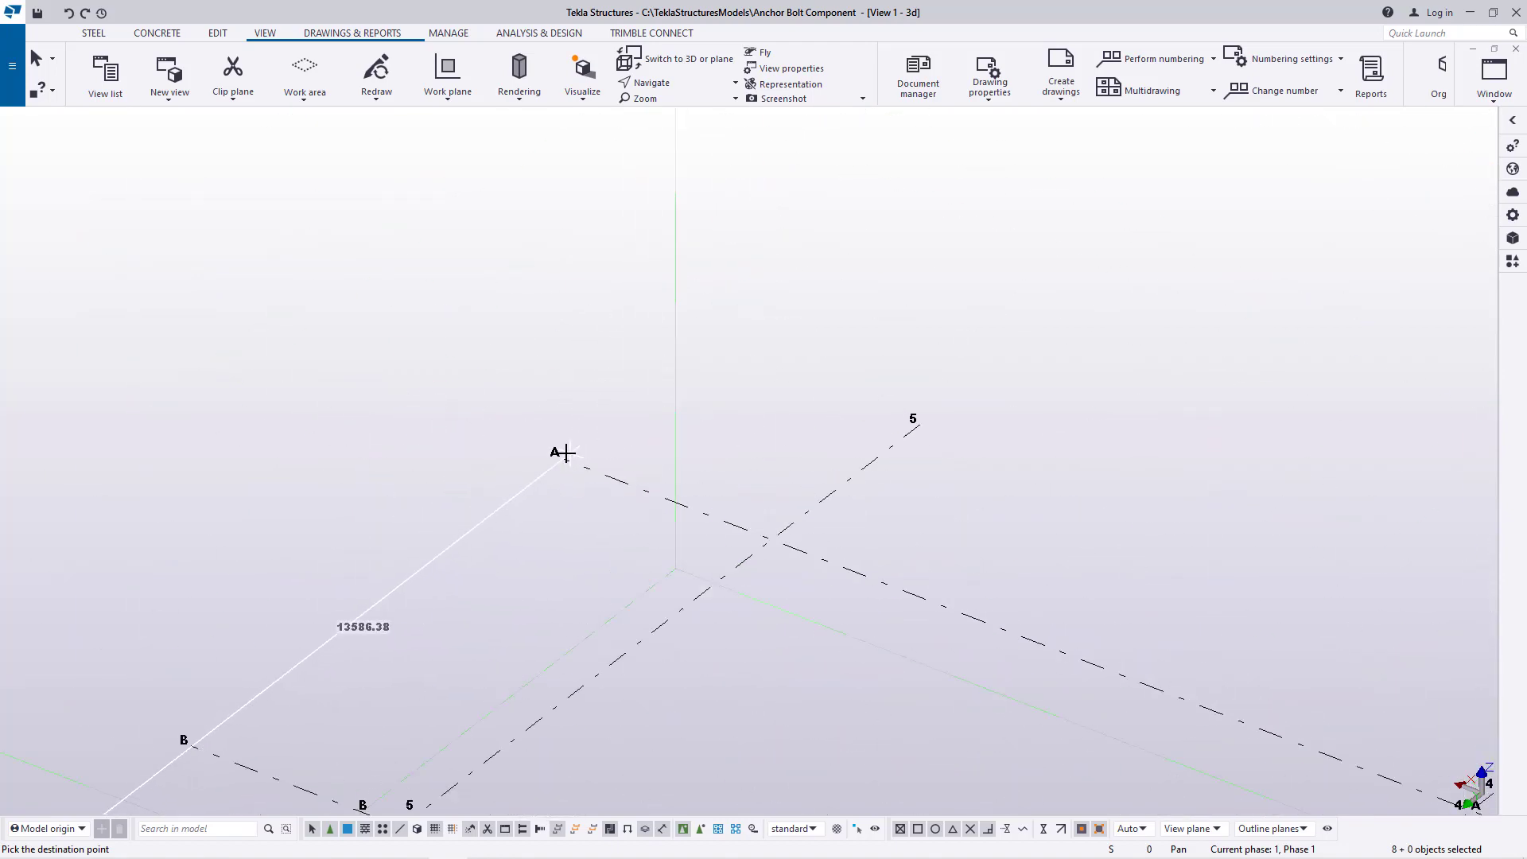
{"action": "right_click", "coordinate": [782, 279]}
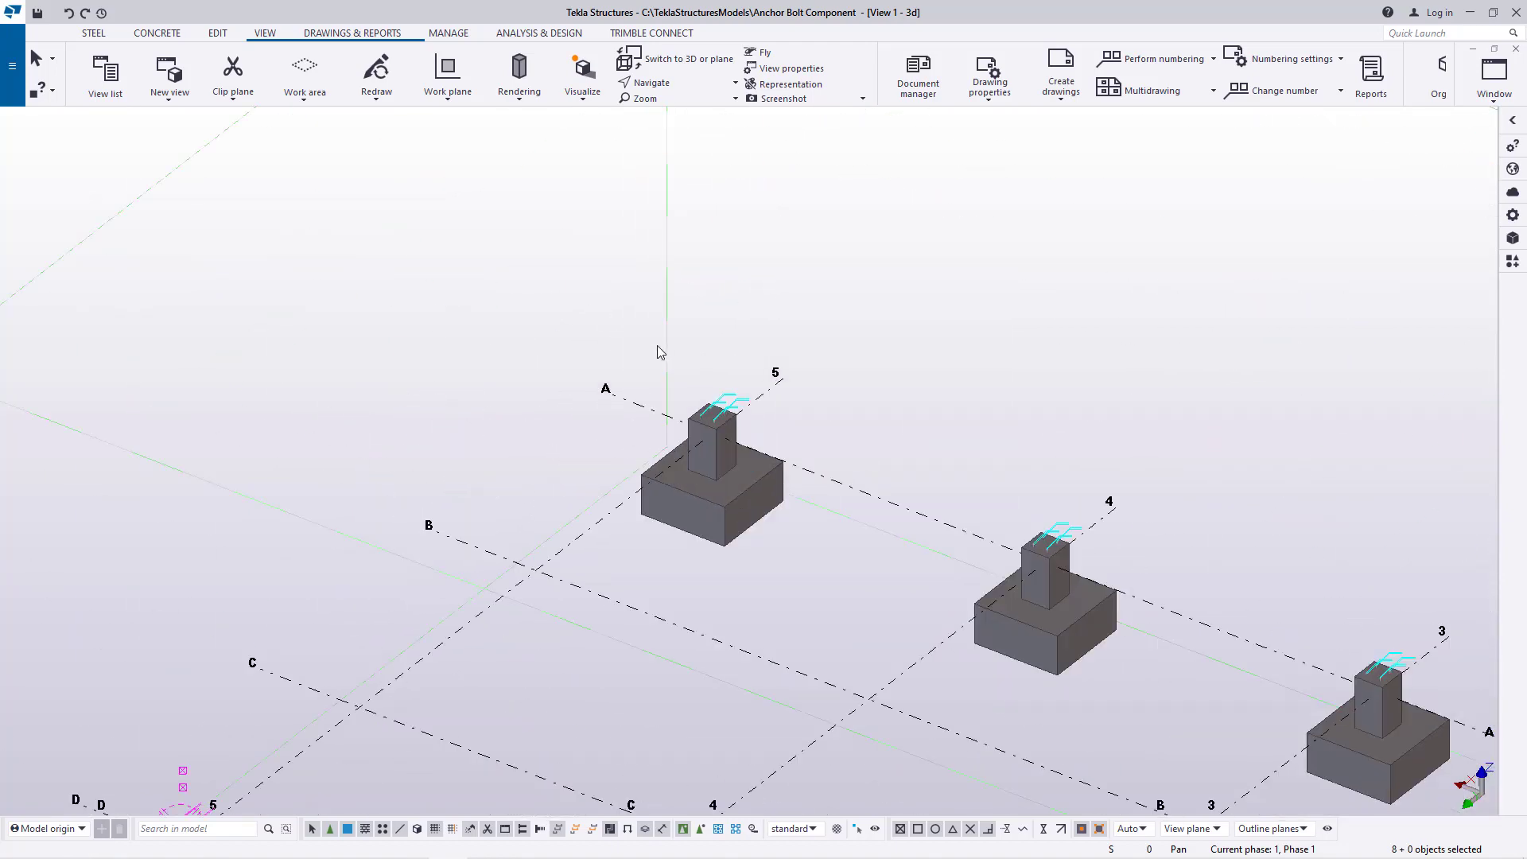
Select the footings at B-1 and C-1 together with their anchor bolts
{"action": "scroll", "coordinate": [996, 277], "scroll_direction": "down", "scroll_amount": 2}
{"action": "scroll", "coordinate": [634, 556], "scroll_direction": "down", "scroll_amount": 4}
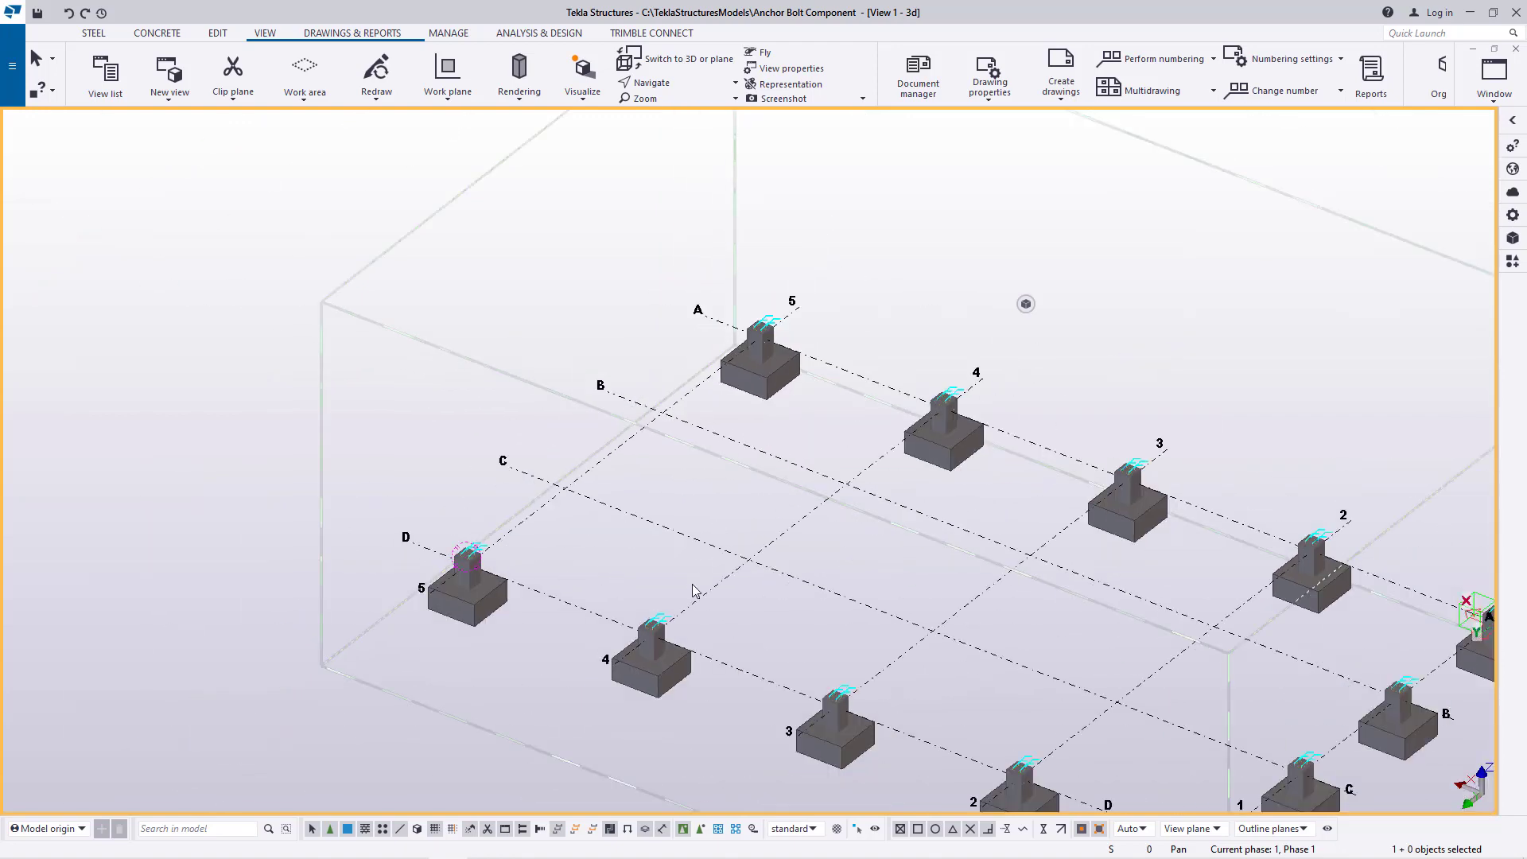
{"action": "scroll", "coordinate": [1114, 661], "scroll_direction": "up", "scroll_amount": 5}
{"action": "scroll", "coordinate": [1158, 671], "scroll_direction": "up", "scroll_amount": 2}
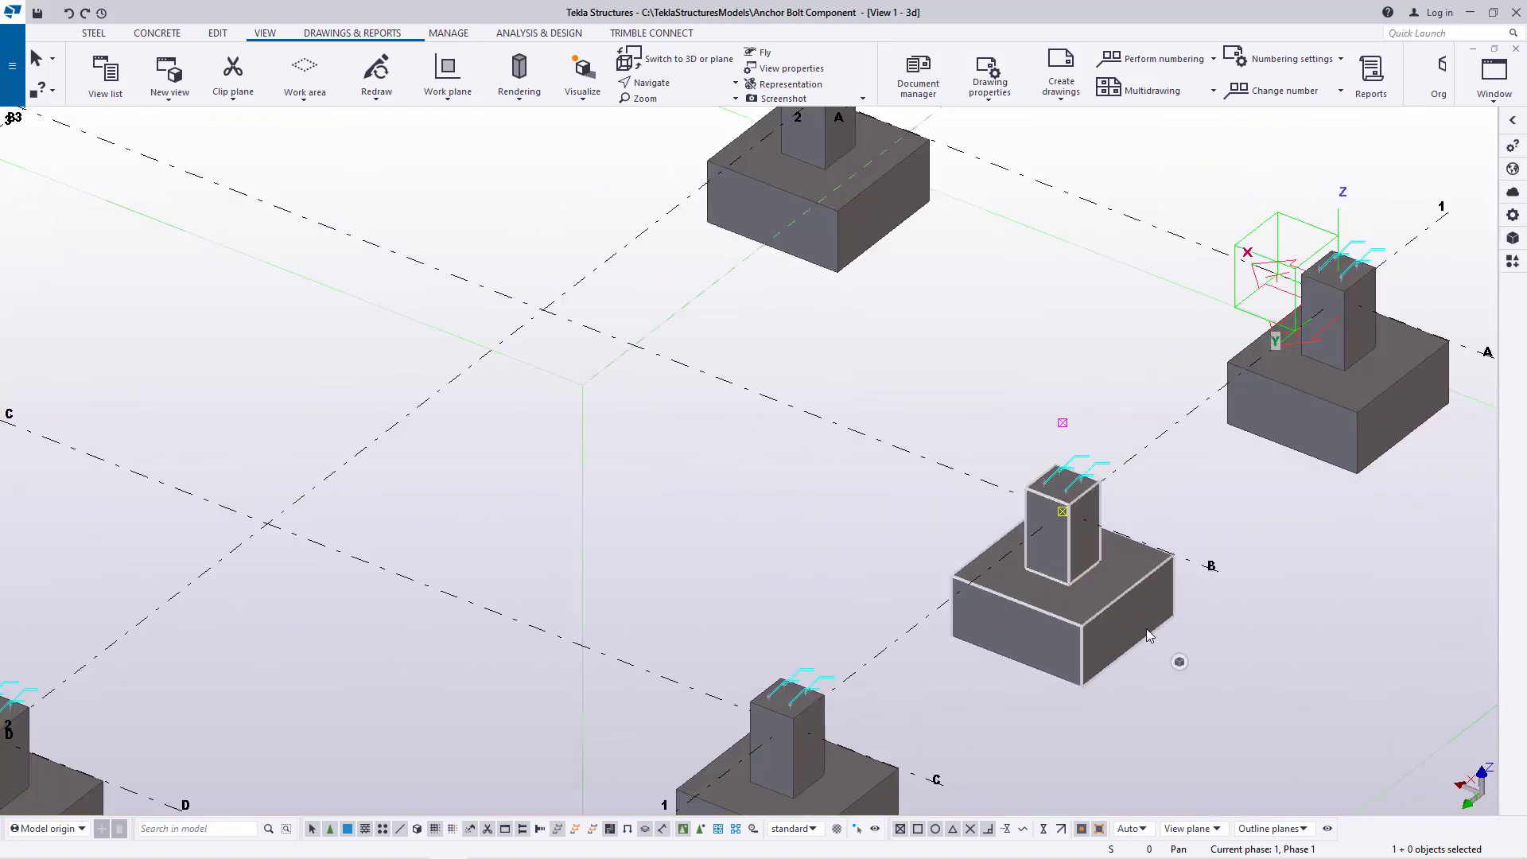
{"action": "scroll", "coordinate": [864, 777], "scroll_direction": "up", "scroll_amount": 5}
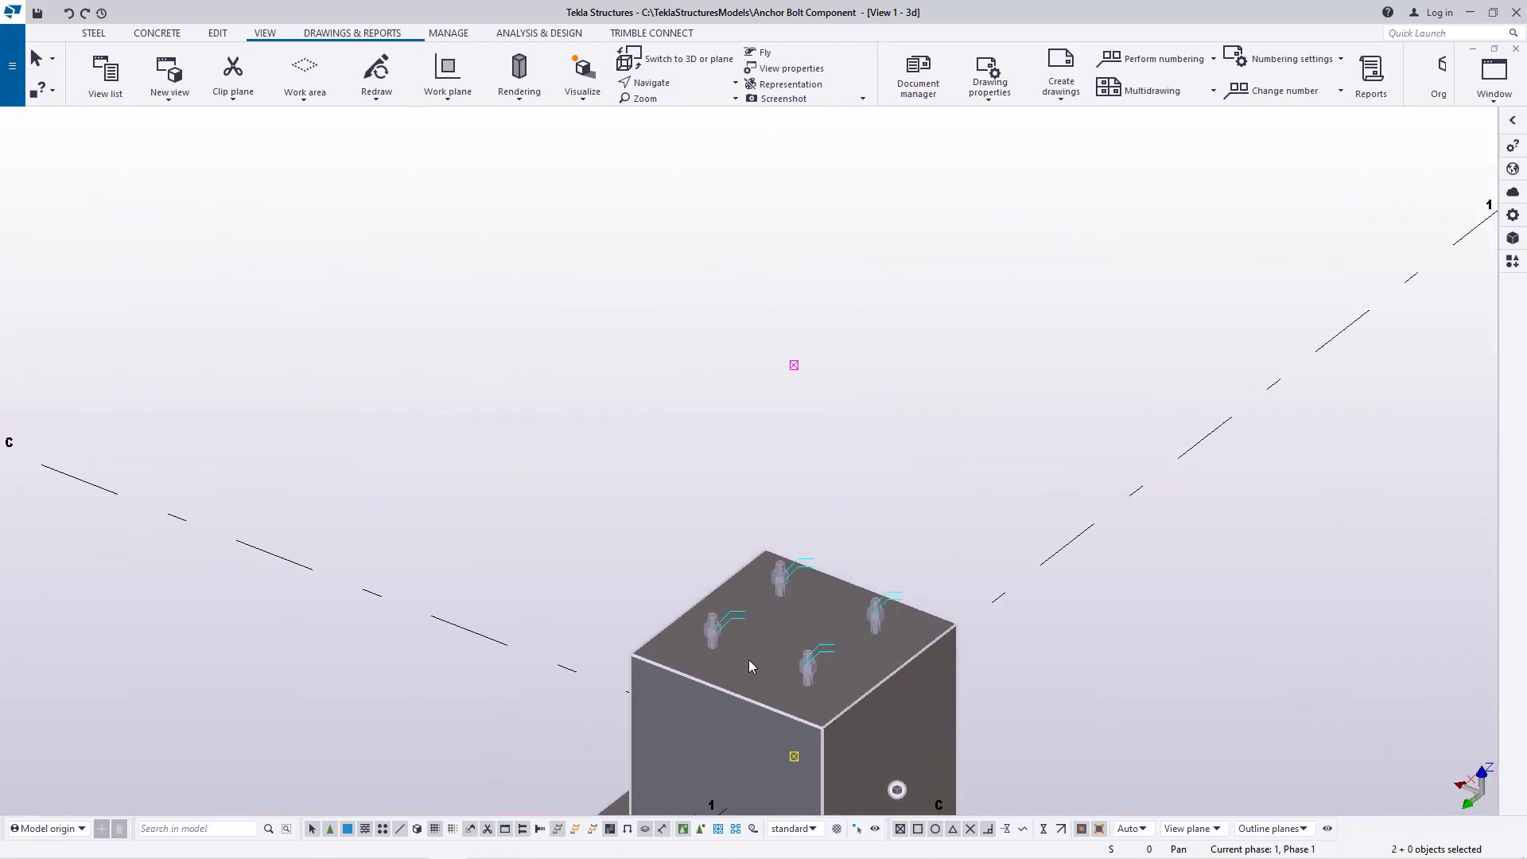
{"action": "left_click", "coordinate": [714, 651], "text": "ctrl"}
{"action": "scroll", "coordinate": [712, 649], "scroll_direction": "down", "scroll_amount": 6}
{"action": "scroll", "coordinate": [1200, 375], "scroll_direction": "up", "scroll_amount": 8}
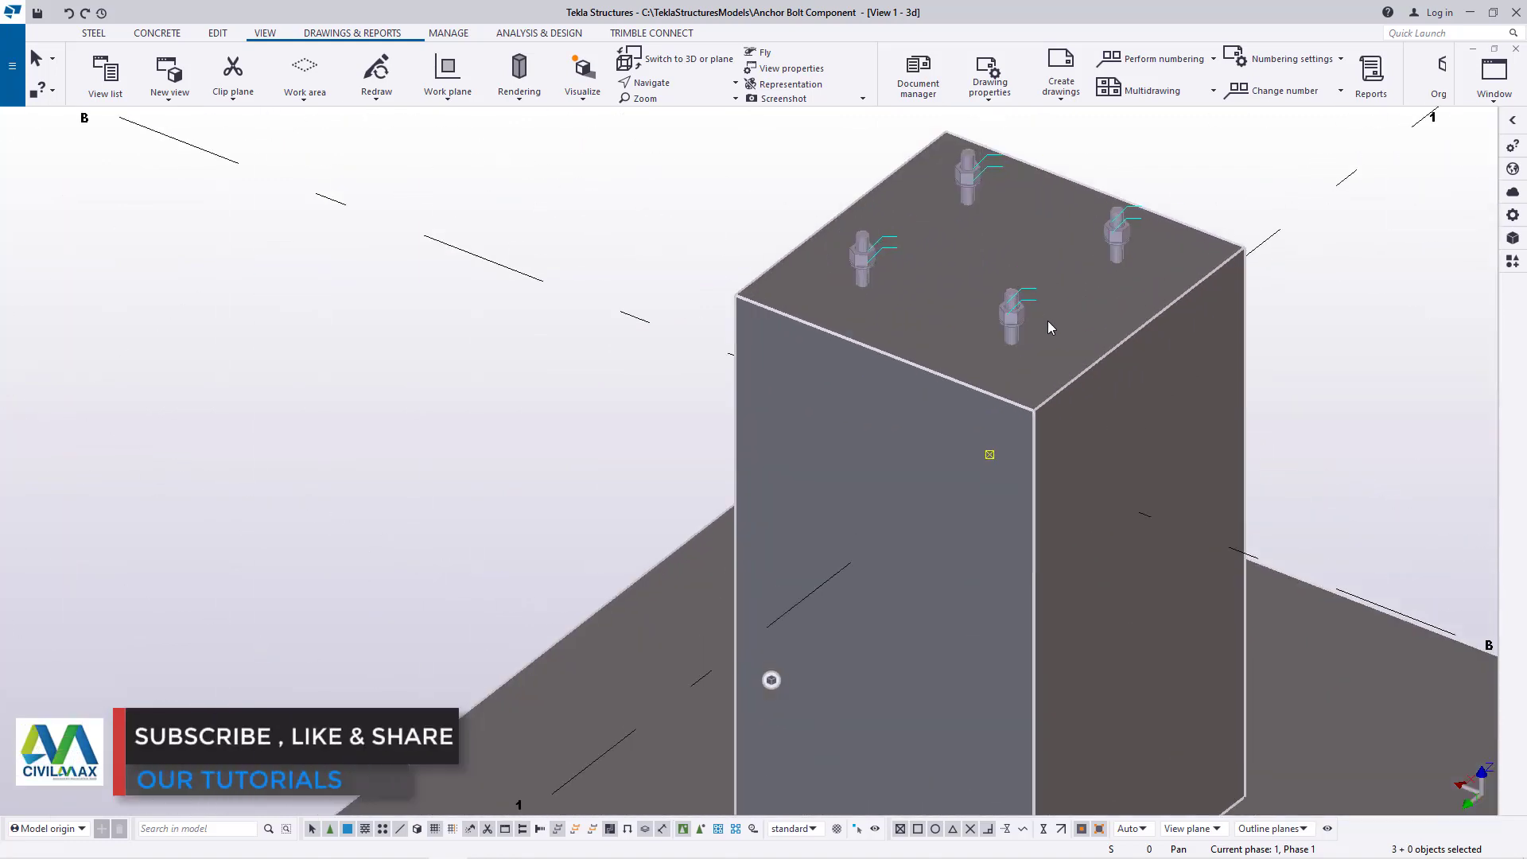
Copy the selected footings and anchor bolts from gridline 1 to gridline 5 at gridlines B and C, end the copying and clear the selection
{"action": "right_click", "coordinate": [1348, 306]}
{"action": "left_click", "coordinate": [1388, 331]}
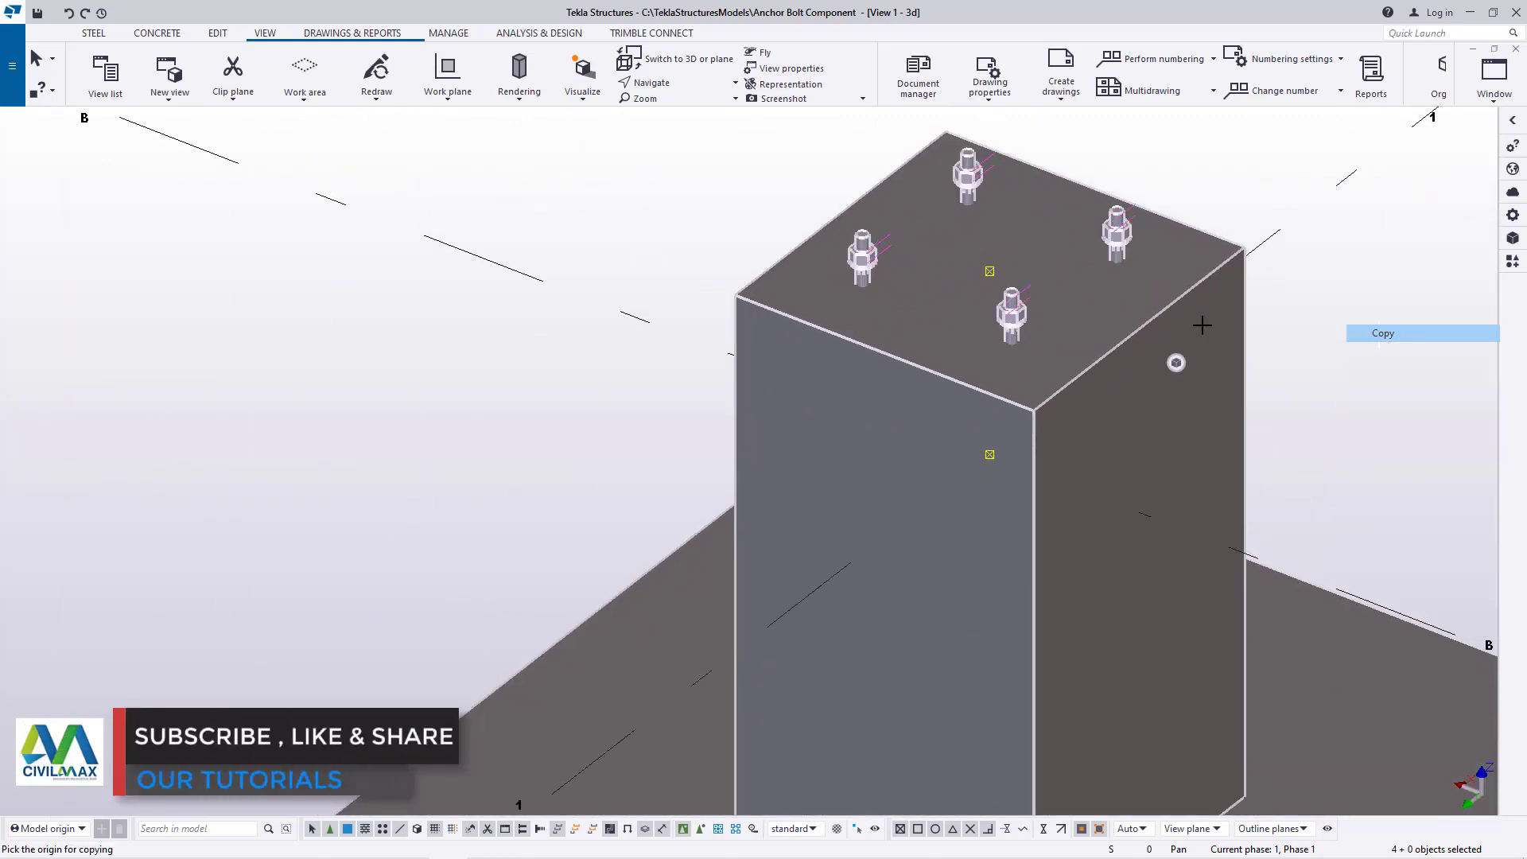
{"action": "scroll", "coordinate": [1193, 413], "scroll_direction": "down", "scroll_amount": 6}
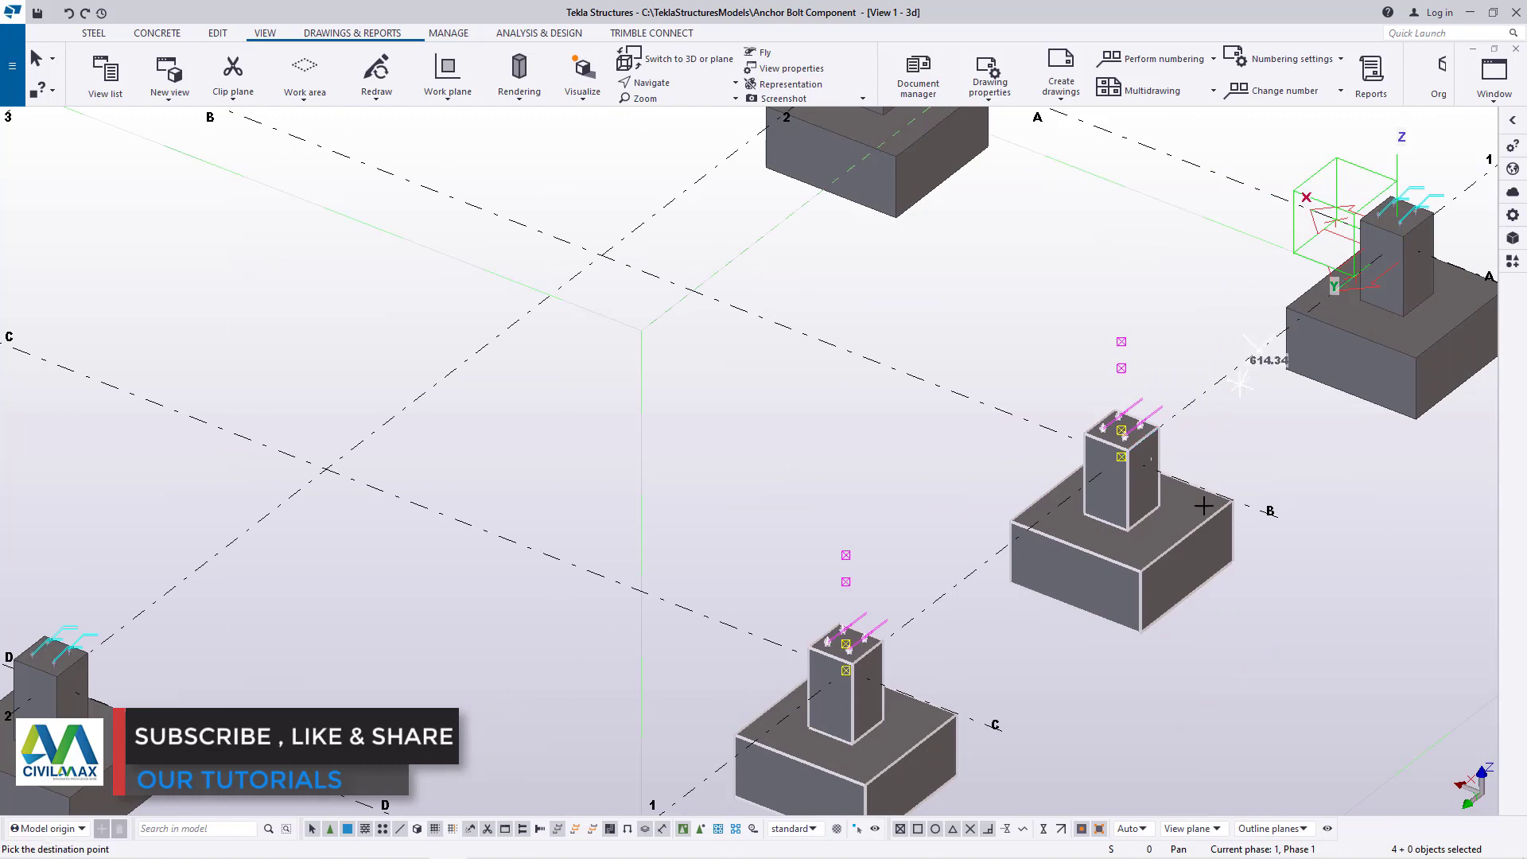
{"action": "scroll", "coordinate": [1203, 506], "scroll_direction": "down", "scroll_amount": 5}
{"action": "scroll", "coordinate": [634, 287], "scroll_direction": "up", "scroll_amount": 7}
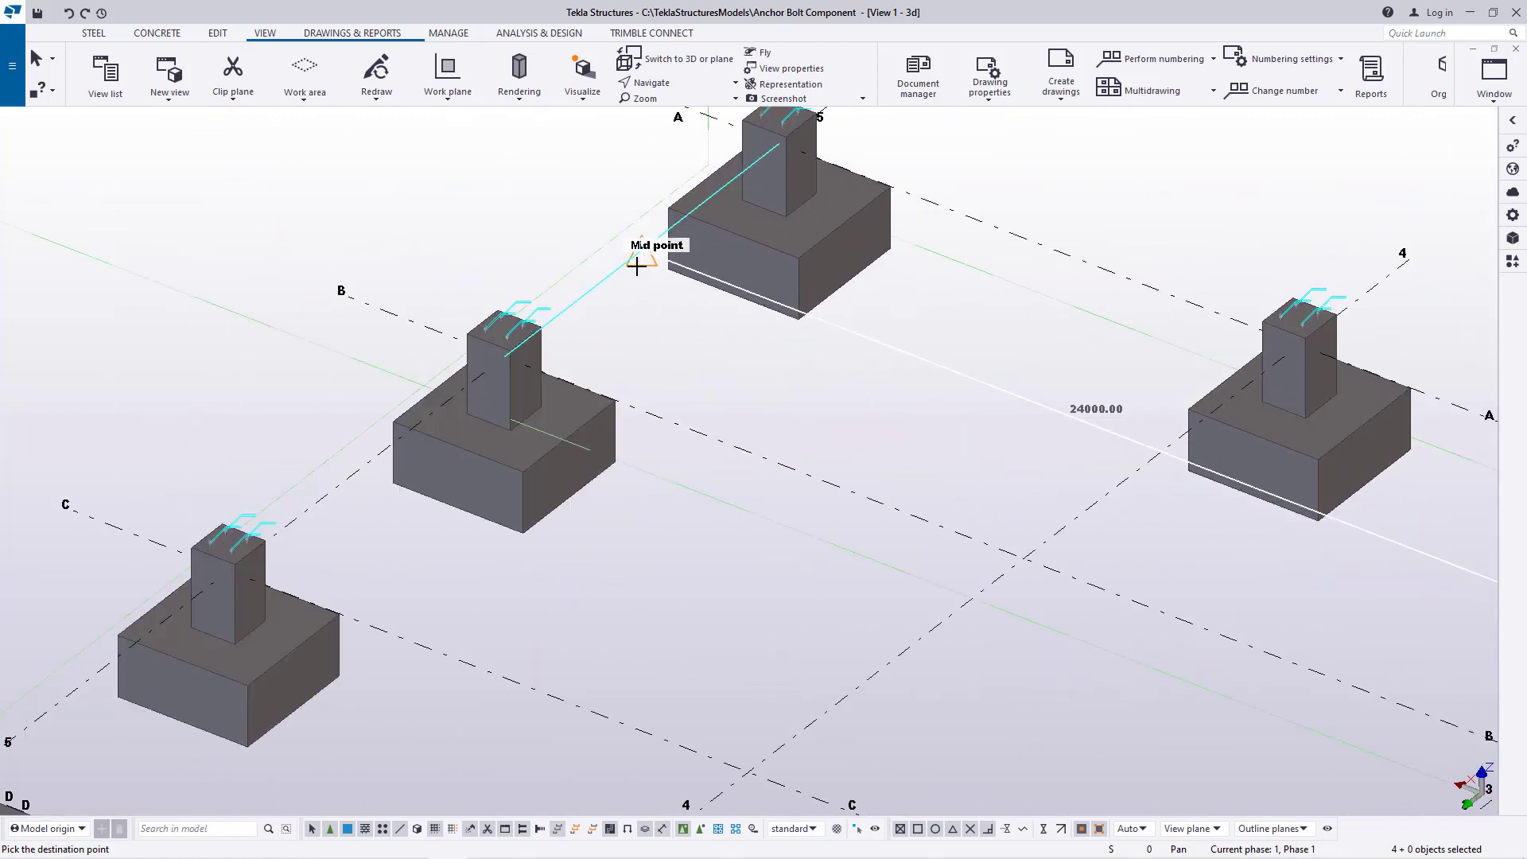
{"action": "right_click", "coordinate": [843, 357]}
{"action": "left_click", "coordinate": [884, 368]}
{"action": "scroll", "coordinate": [822, 377], "scroll_direction": "down", "scroll_amount": 6}
{"action": "left_click", "coordinate": [932, 438]}
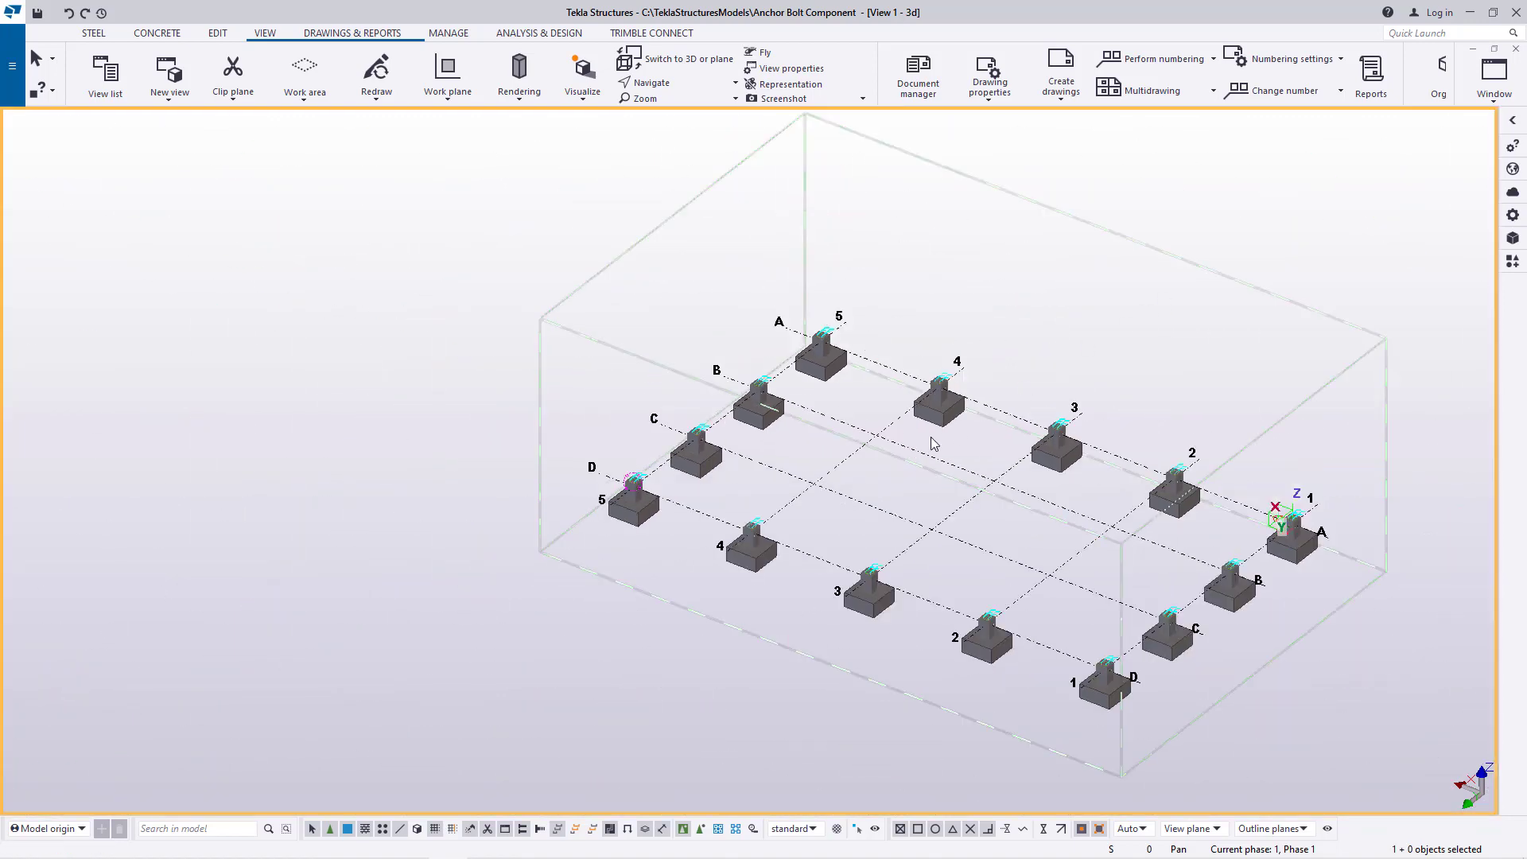
Model a concrete beam along gridline D between the facing top-edge midpoints of the D-5 and D-4 pedestals, and end the command
{"action": "scroll", "coordinate": [932, 443], "scroll_direction": "up", "scroll_amount": 5}
{"action": "scroll", "coordinate": [421, 429], "scroll_direction": "up", "scroll_amount": 5}
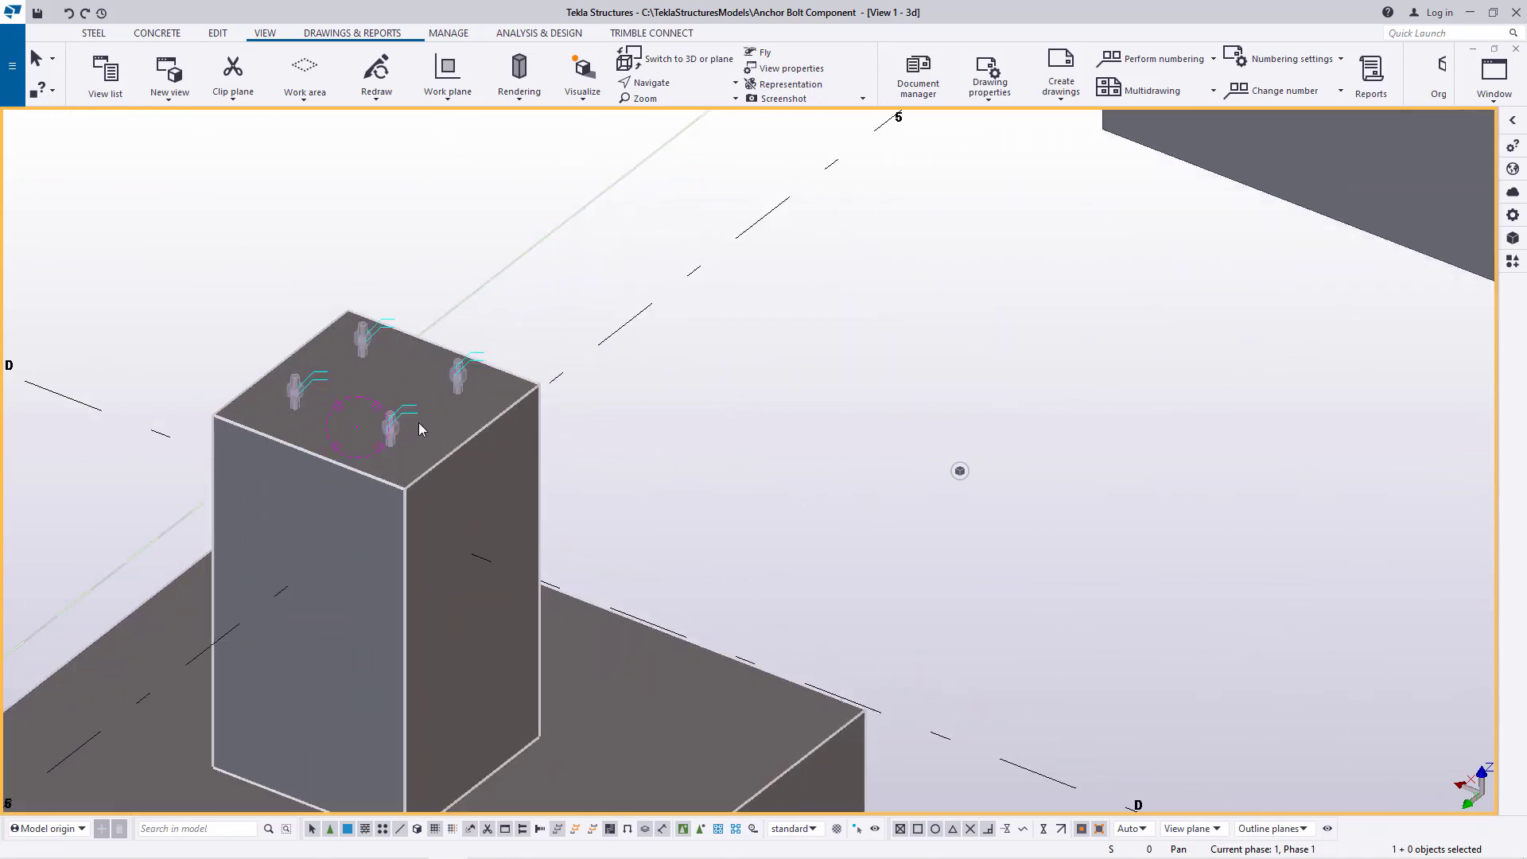
{"action": "scroll", "coordinate": [583, 530], "scroll_direction": "down", "scroll_amount": 2}
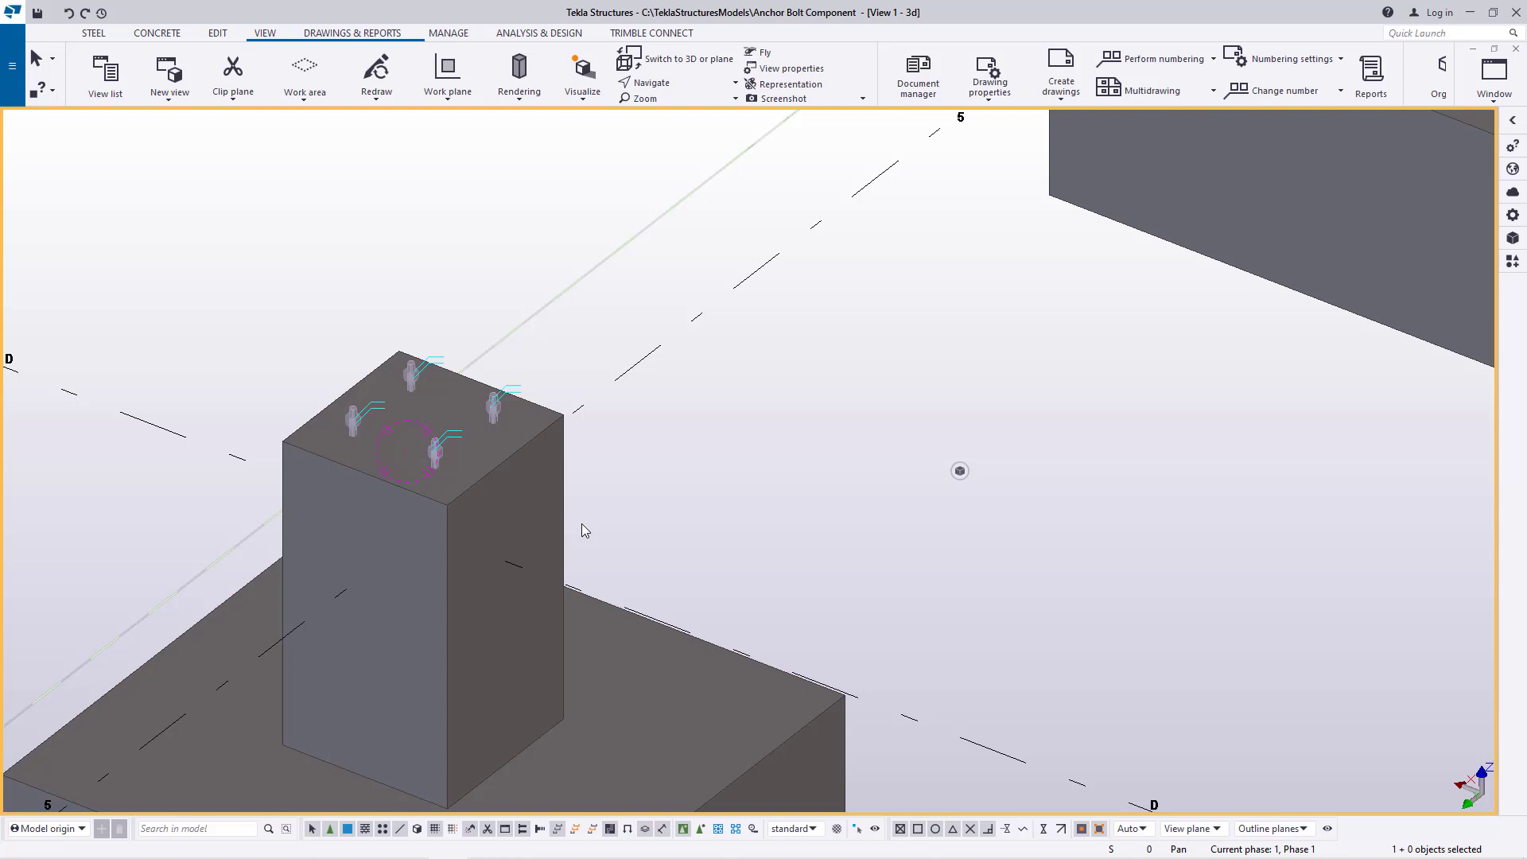
{"action": "left_click", "coordinate": [167, 36]}
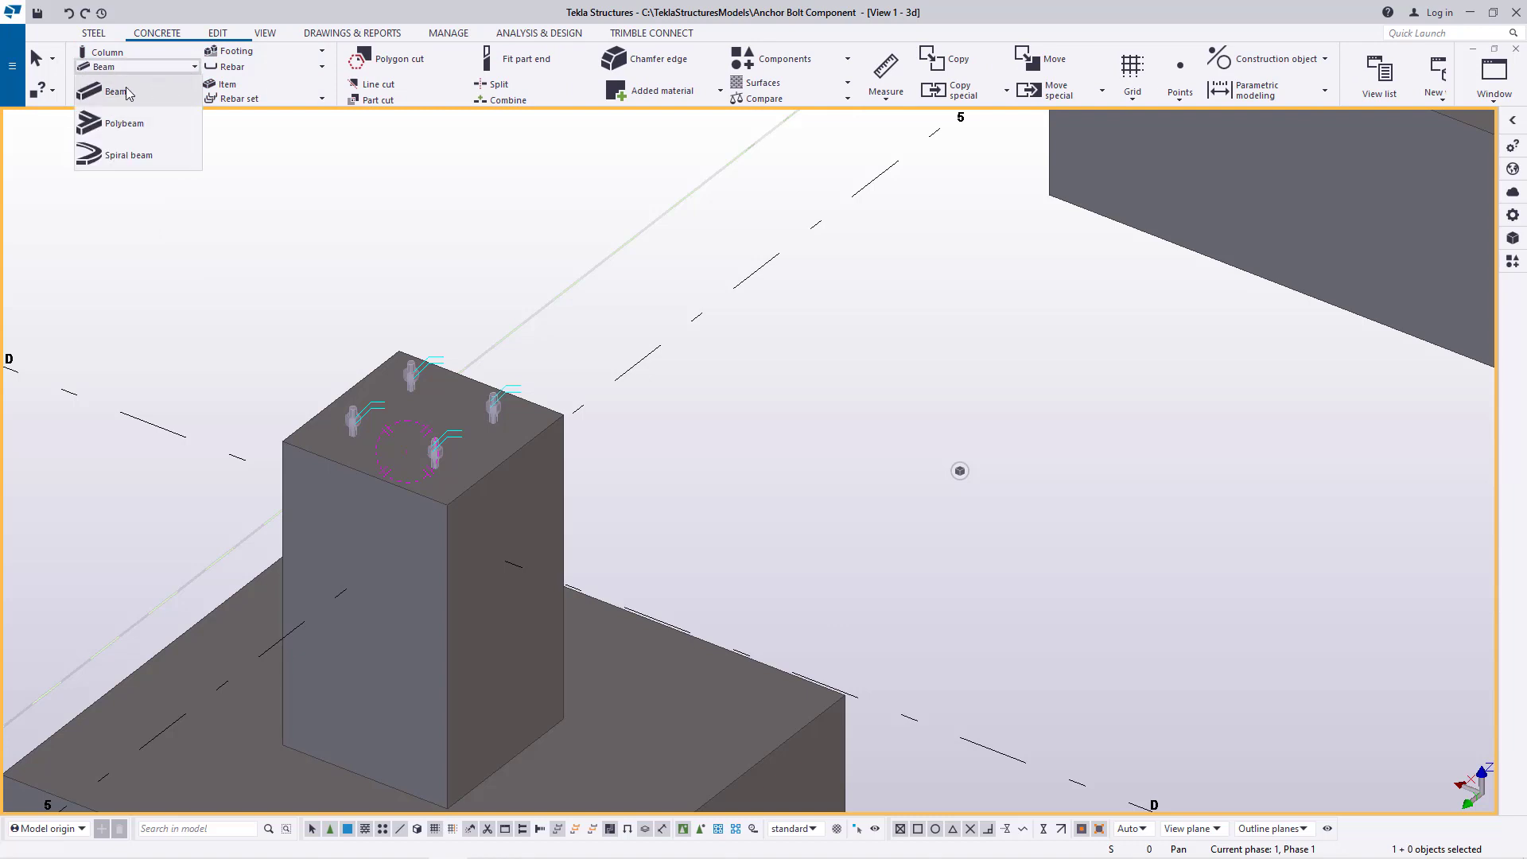
{"action": "scroll", "coordinate": [510, 416], "scroll_direction": "up", "scroll_amount": 5}
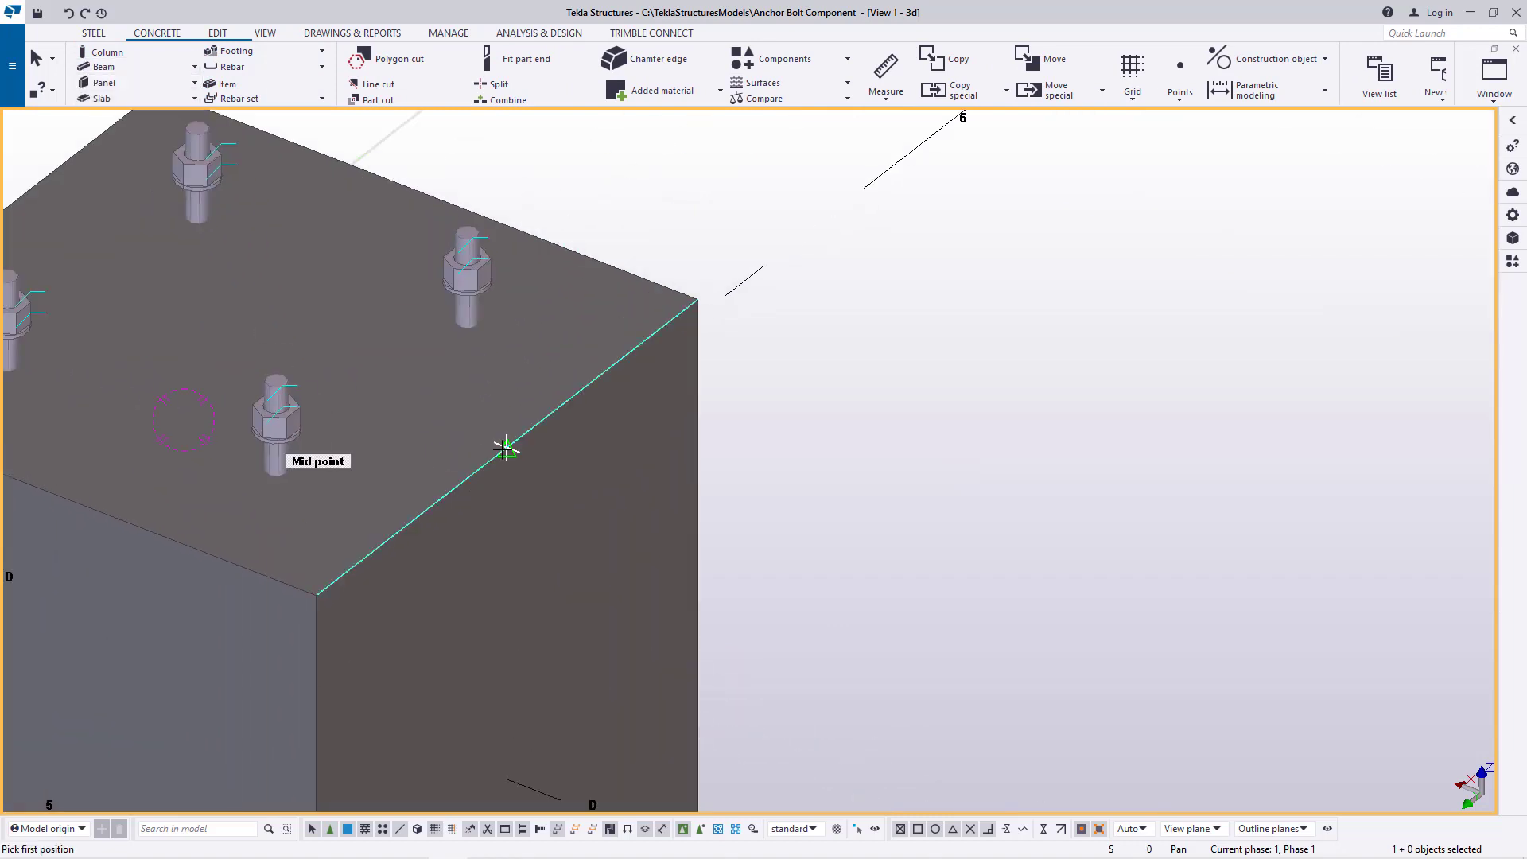
{"action": "left_click", "coordinate": [506, 449]}
{"action": "scroll", "coordinate": [426, 416], "scroll_direction": "down", "scroll_amount": 6}
{"action": "scroll", "coordinate": [934, 651], "scroll_direction": "up", "scroll_amount": 4}
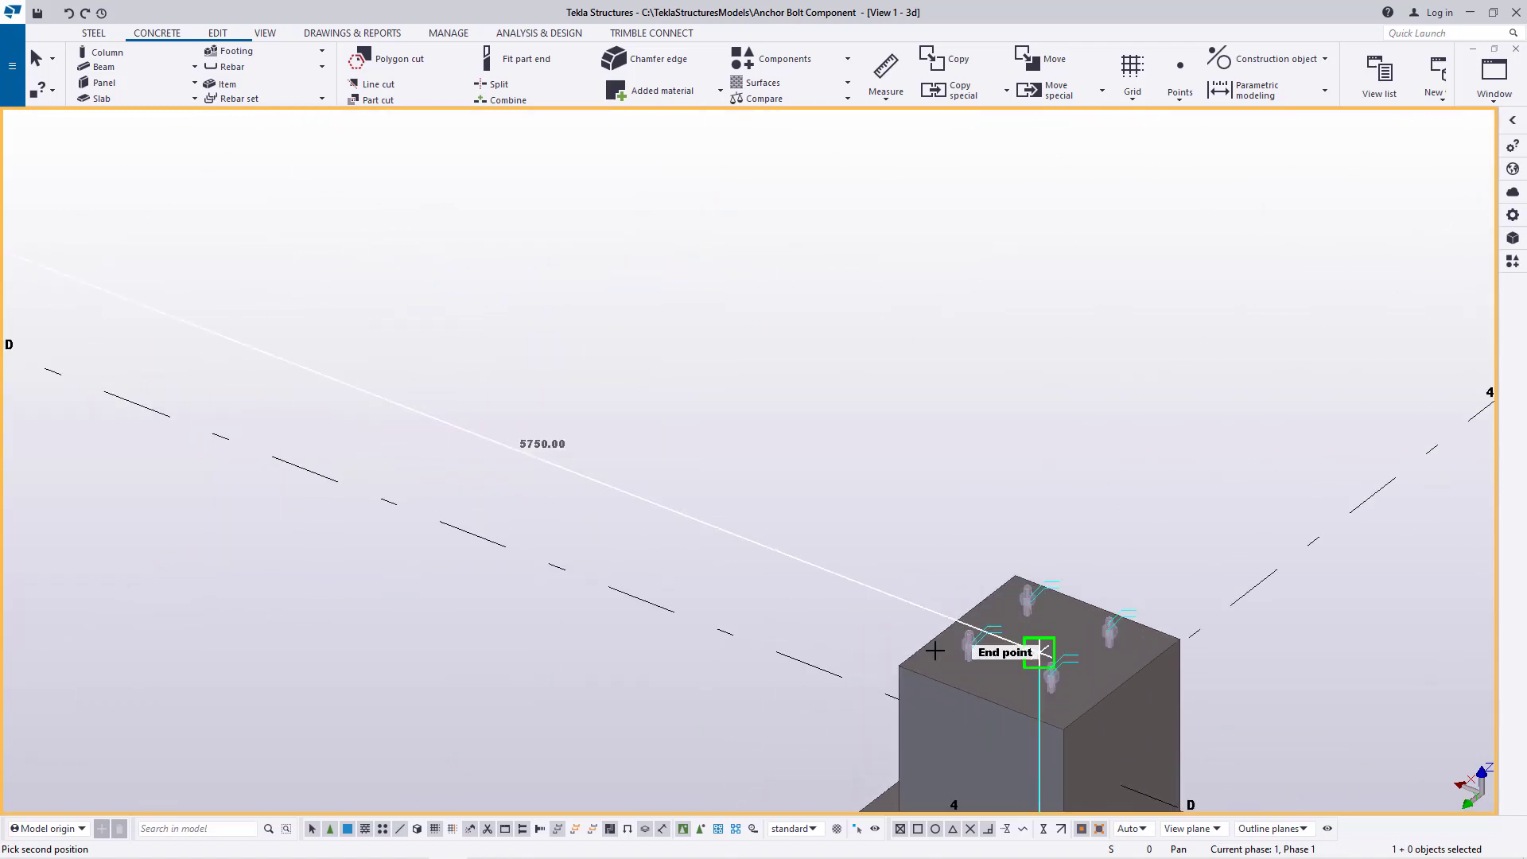
{"action": "scroll", "coordinate": [943, 633], "scroll_direction": "up", "scroll_amount": 4}
{"action": "left_click", "coordinate": [974, 602]}
{"action": "scroll", "coordinate": [972, 605], "scroll_direction": "down", "scroll_amount": 8}
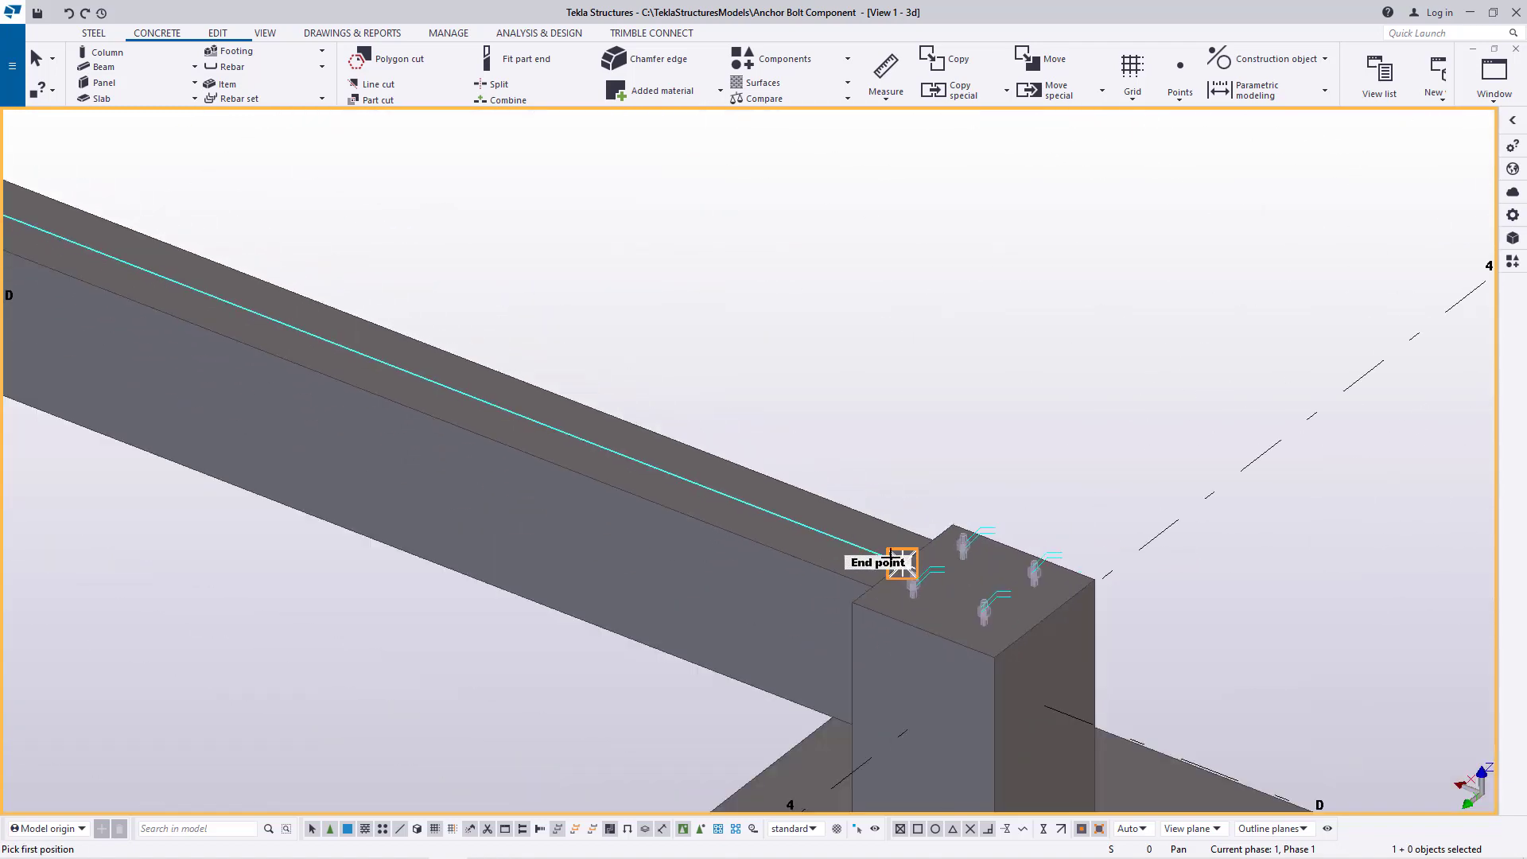
{"action": "right_click", "coordinate": [755, 301]}
{"action": "left_click", "coordinate": [796, 313]}
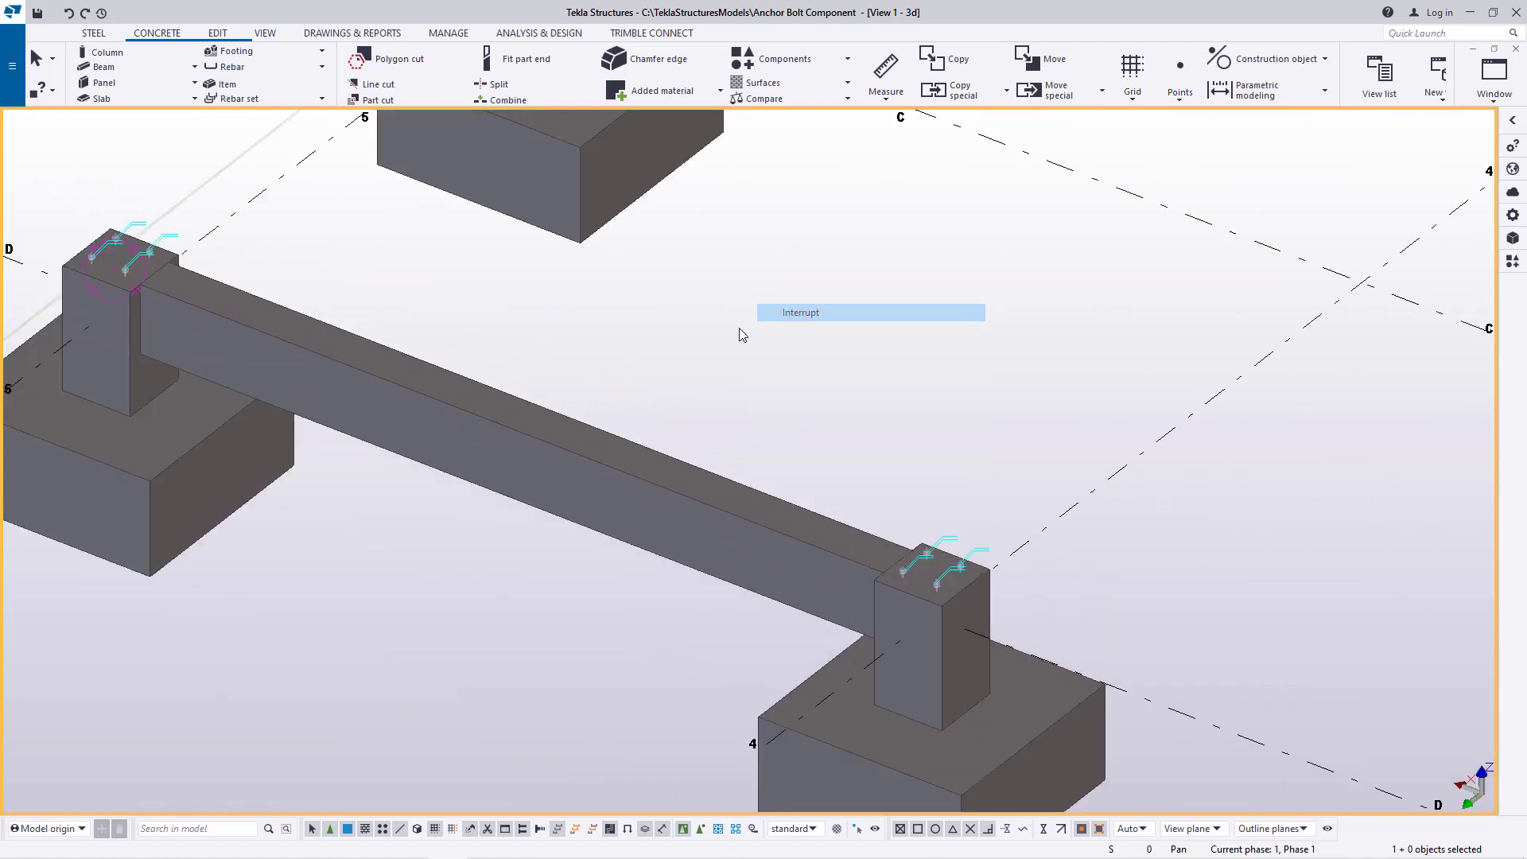
{"action": "scroll", "coordinate": [149, 284], "scroll_direction": "up", "scroll_amount": 5}
{"action": "scroll", "coordinate": [239, 350], "scroll_direction": "down", "scroll_amount": 5}
{"action": "scroll", "coordinate": [283, 382], "scroll_direction": "down", "scroll_amount": 3}
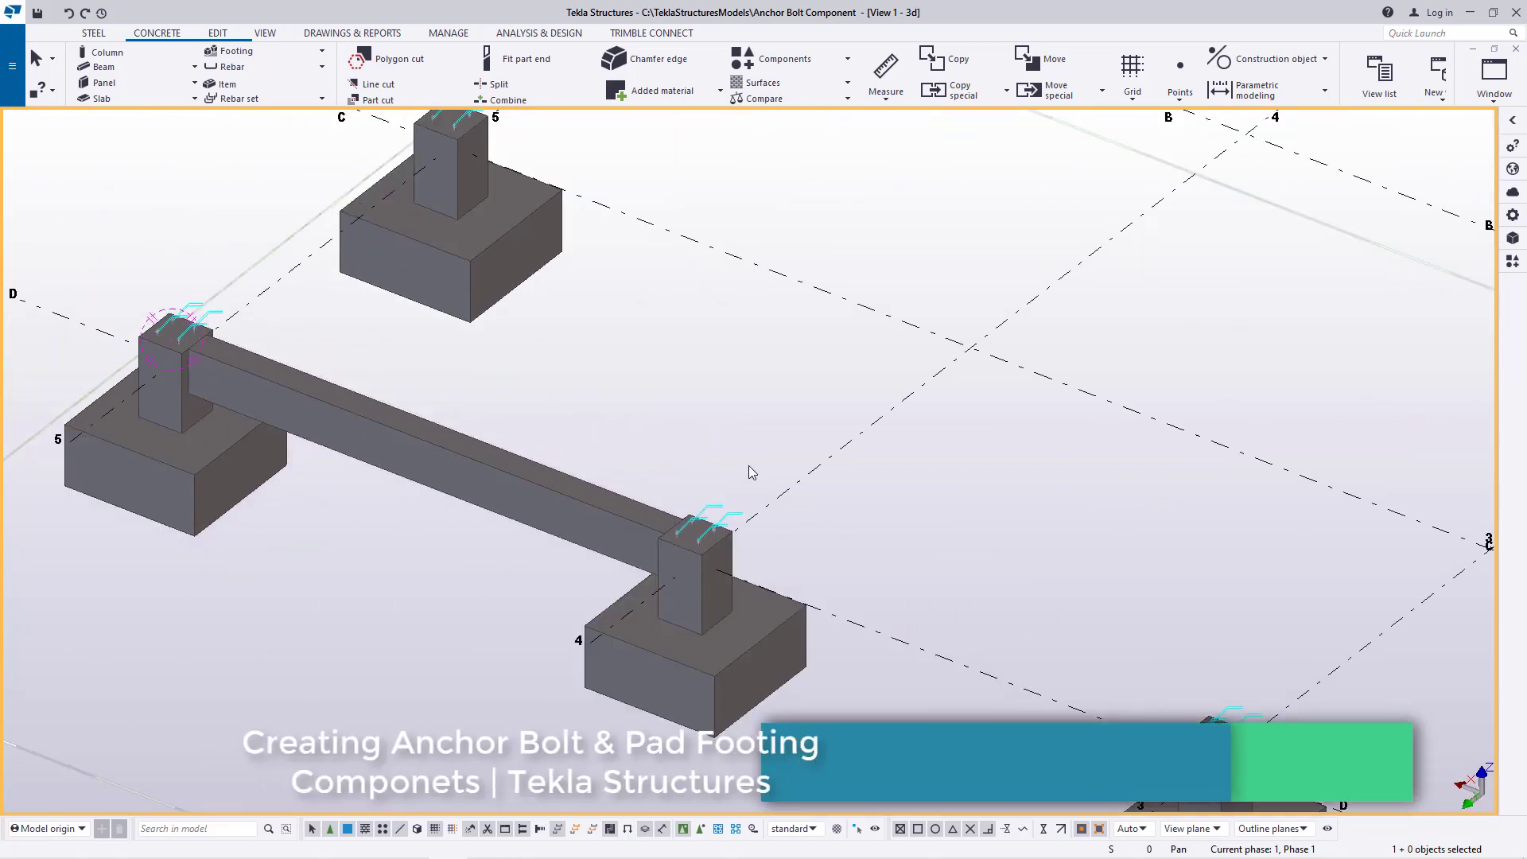
Model a concrete beam along gridline D between the facing top-edge midpoints of the D-4 and D-3 pedestals
{"action": "scroll", "coordinate": [748, 465], "scroll_direction": "up", "scroll_amount": 5}
{"action": "left_click", "coordinate": [117, 71]}
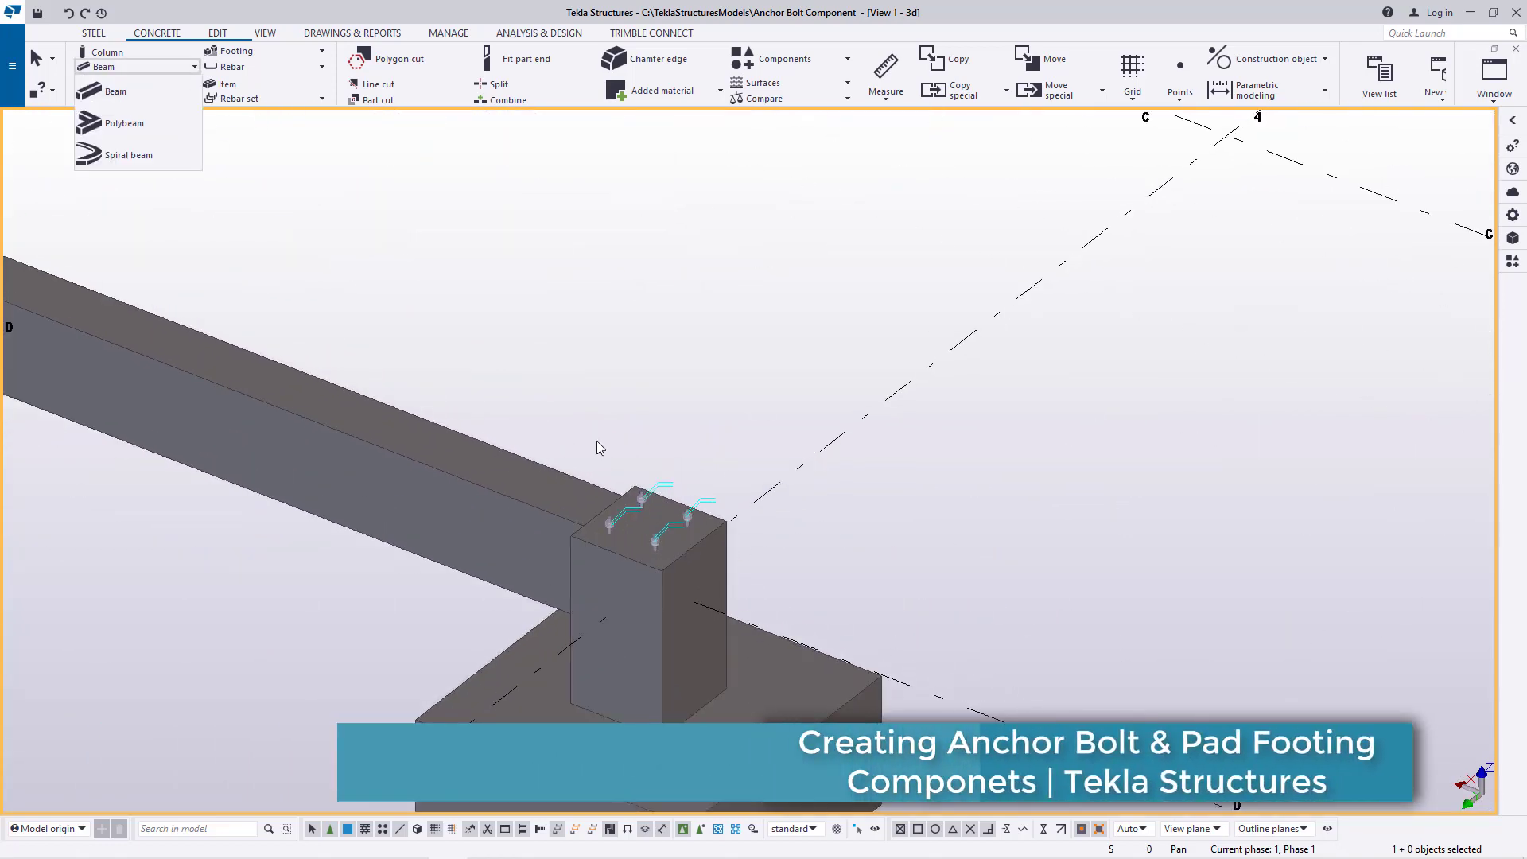
{"action": "scroll", "coordinate": [692, 563], "scroll_direction": "up", "scroll_amount": 5}
{"action": "left_click", "coordinate": [111, 91]}
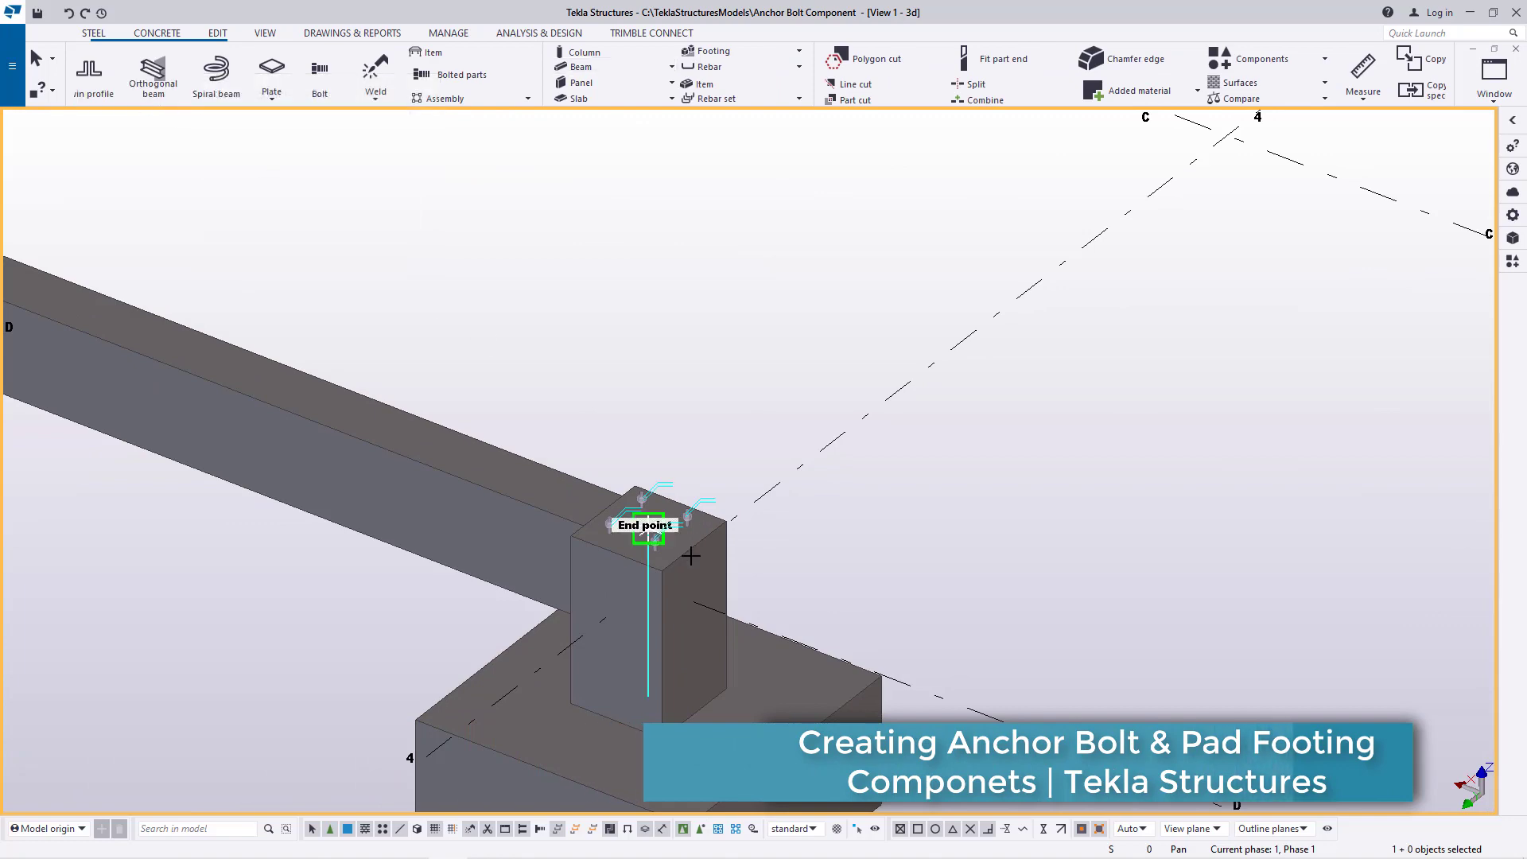
{"action": "scroll", "coordinate": [641, 517], "scroll_direction": "up", "scroll_amount": 5}
{"action": "left_click", "coordinate": [682, 506]}
{"action": "scroll", "coordinate": [480, 426], "scroll_direction": "down", "scroll_amount": 5}
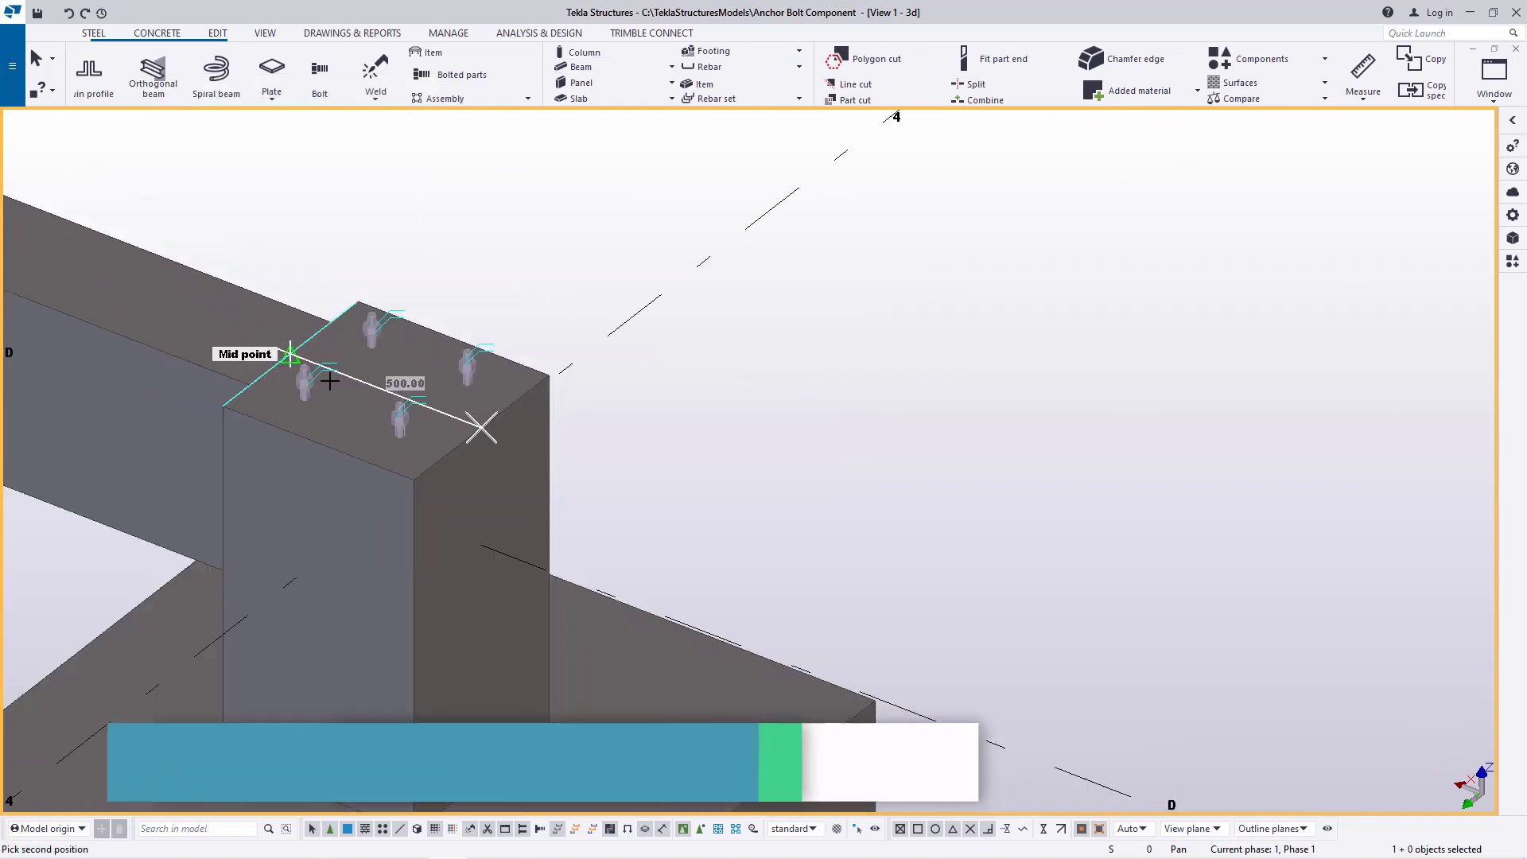
{"action": "scroll", "coordinate": [784, 548], "scroll_direction": "up", "scroll_amount": 3}
{"action": "scroll", "coordinate": [783, 548], "scroll_direction": "up", "scroll_amount": 4}
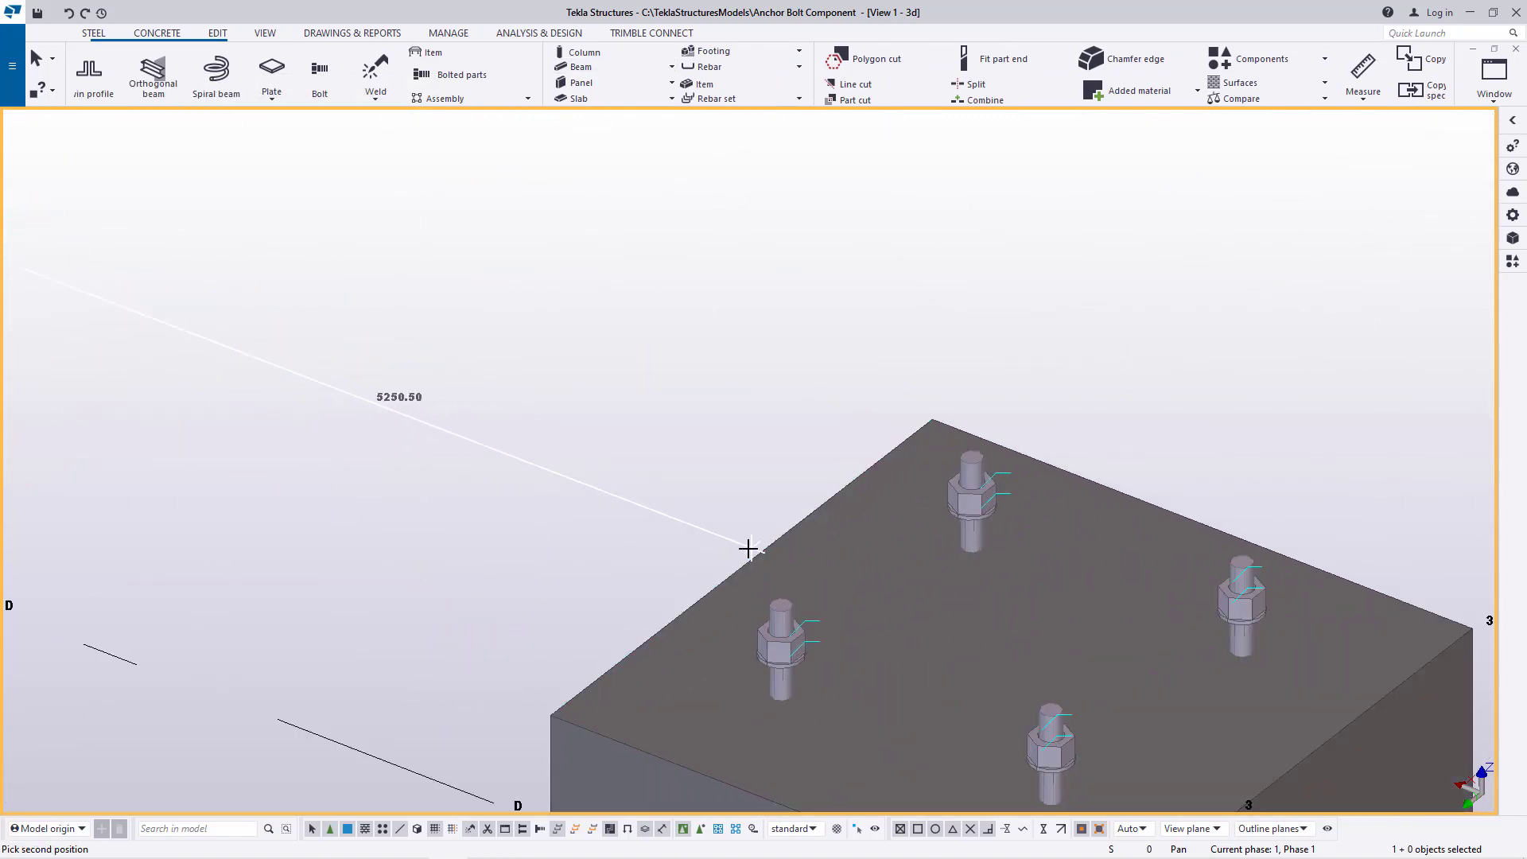
{"action": "left_click", "coordinate": [745, 567]}
{"action": "scroll", "coordinate": [607, 518], "scroll_direction": "down", "scroll_amount": 3}
Model a concrete beam along gridline D between the facing top-edge midpoints of the D-3 and D-2 pedestals
{"action": "middle_click_drag", "start_coordinate": [607, 518], "coordinate": [335, 423]}
{"action": "scroll", "coordinate": [581, 521], "scroll_direction": "up", "scroll_amount": 2}
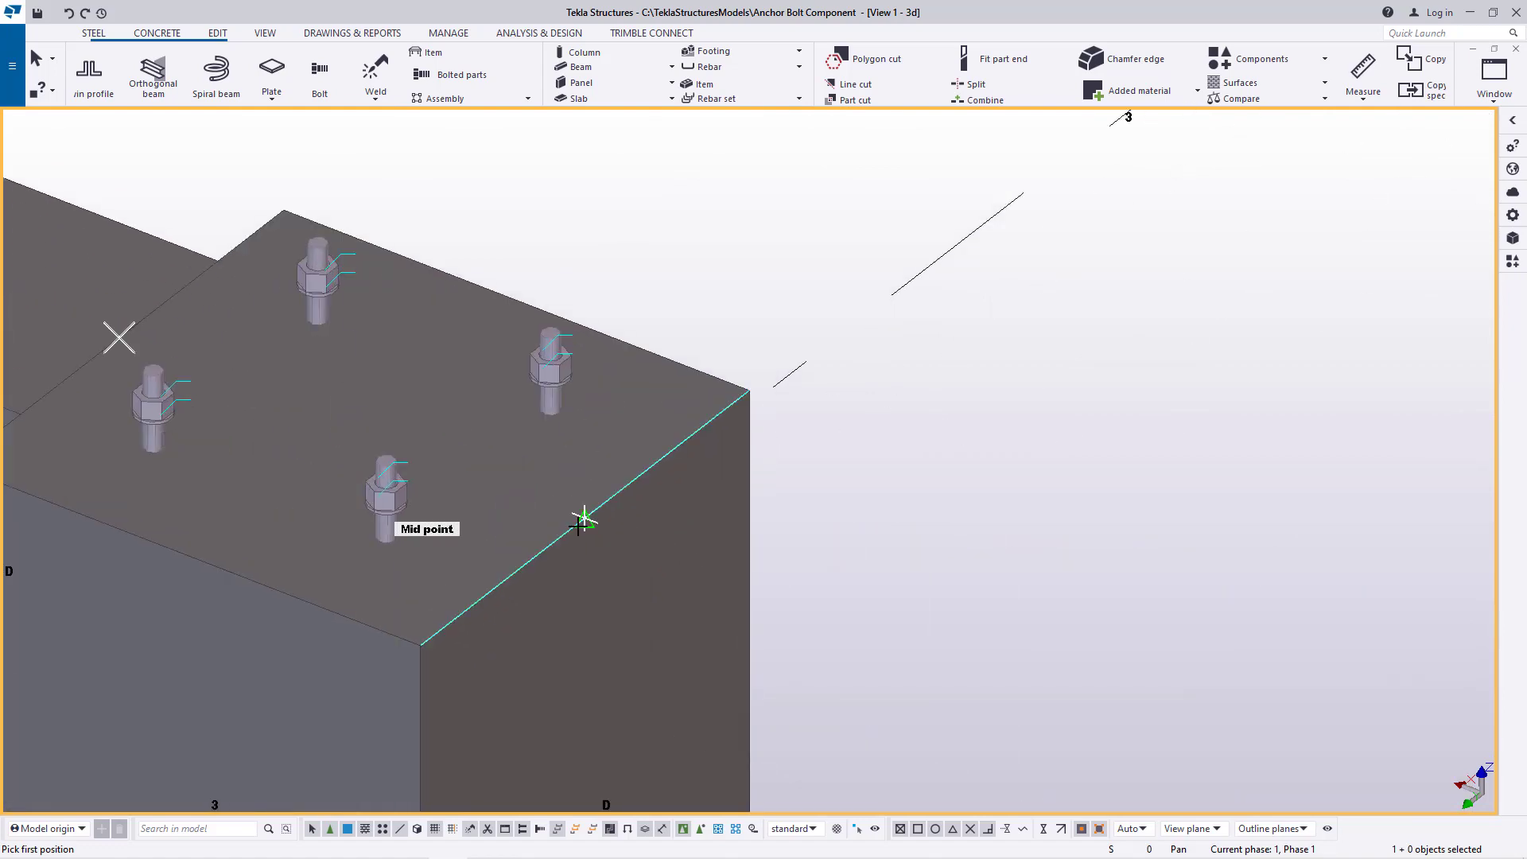
{"action": "scroll", "coordinate": [449, 405], "scroll_direction": "down", "scroll_amount": 4}
{"action": "scroll", "coordinate": [1263, 723], "scroll_direction": "up", "scroll_amount": 5}
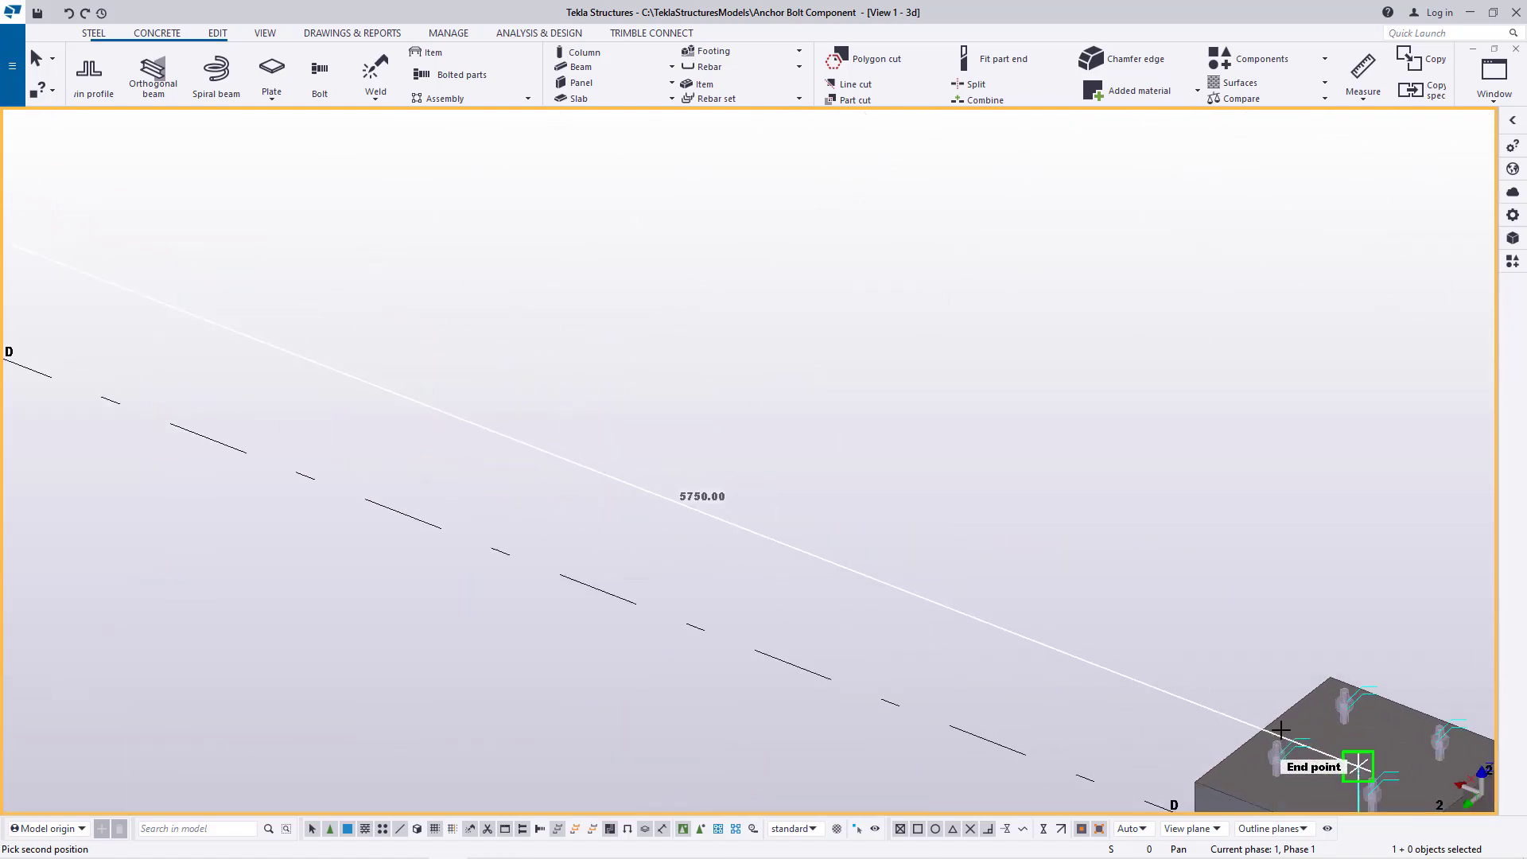
{"action": "left_click", "coordinate": [1263, 724]}
{"action": "scroll", "coordinate": [427, 453], "scroll_direction": "down", "scroll_amount": 4}
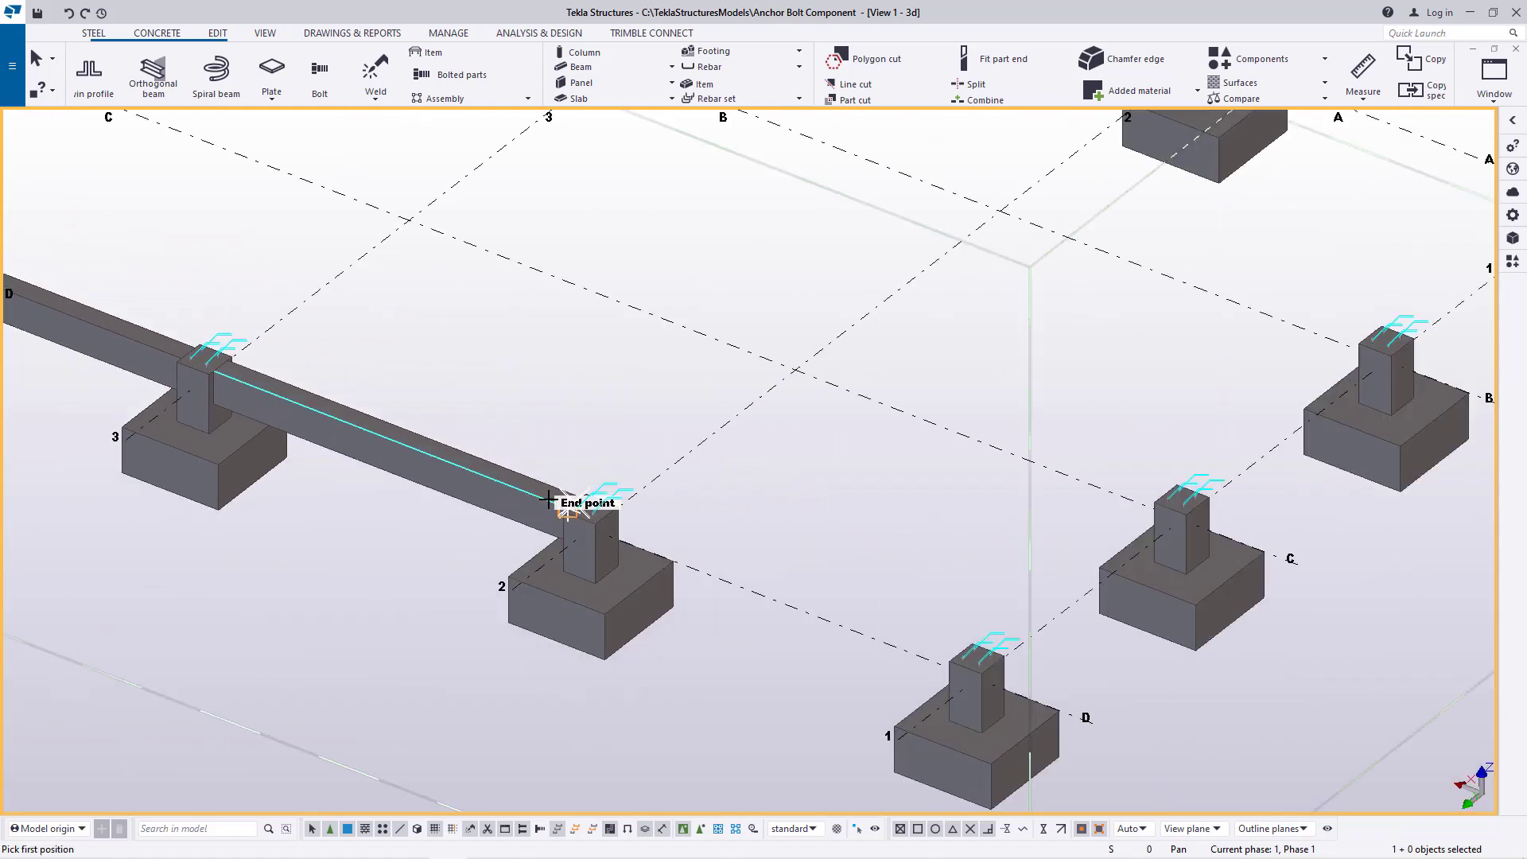
Model a concrete beam along gridline D between the facing top-edge midpoints of the D-2 and D-1 pedestals
{"action": "scroll", "coordinate": [604, 517], "scroll_direction": "up", "scroll_amount": 5}
{"action": "scroll", "coordinate": [652, 549], "scroll_direction": "up", "scroll_amount": 4}
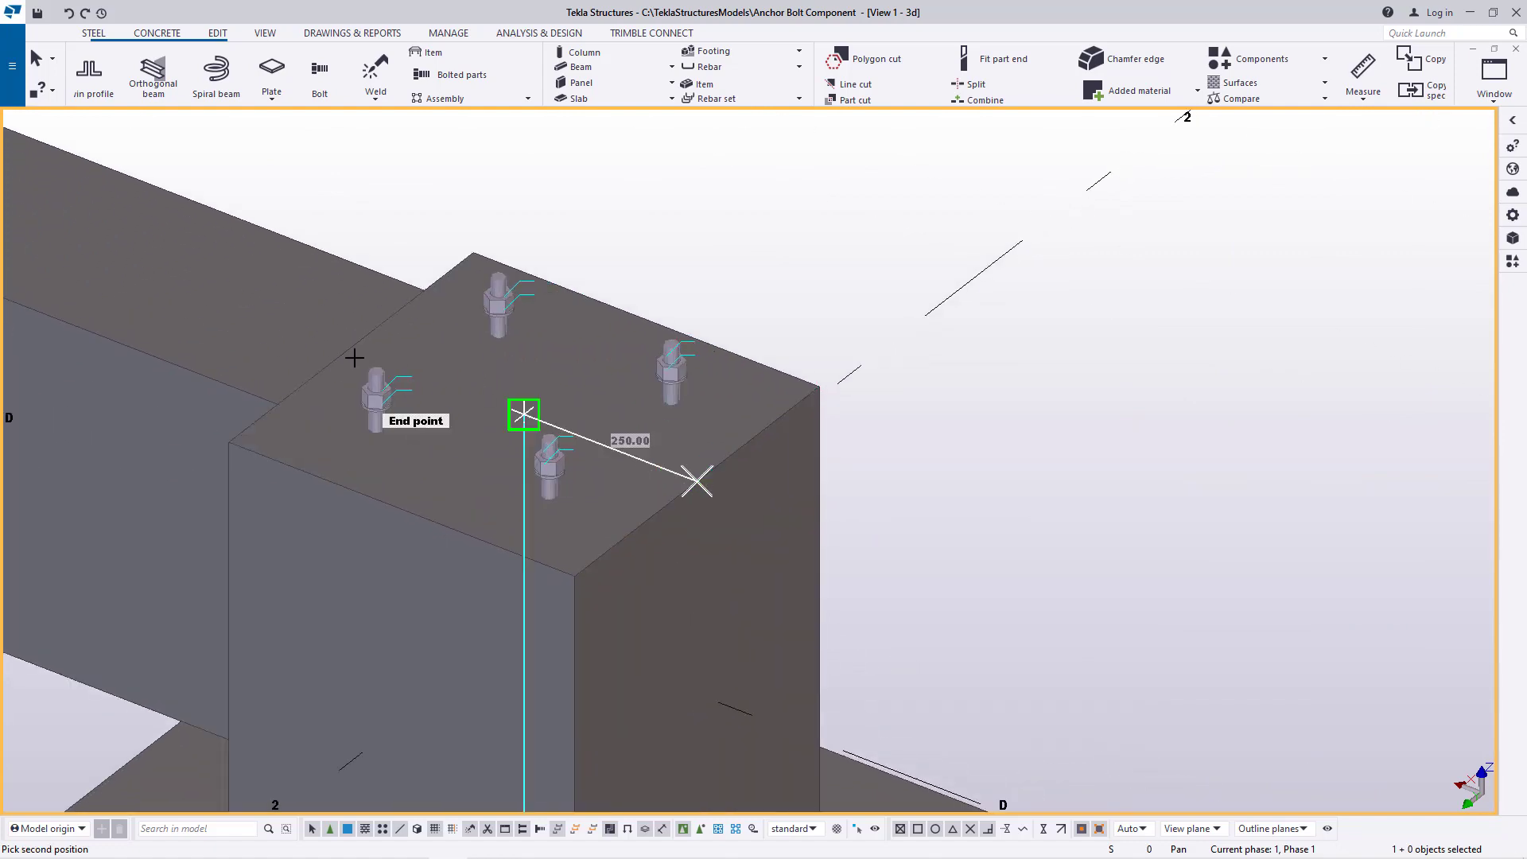
{"action": "scroll", "coordinate": [354, 358], "scroll_direction": "down", "scroll_amount": 4}
{"action": "scroll", "coordinate": [904, 556], "scroll_direction": "up", "scroll_amount": 5}
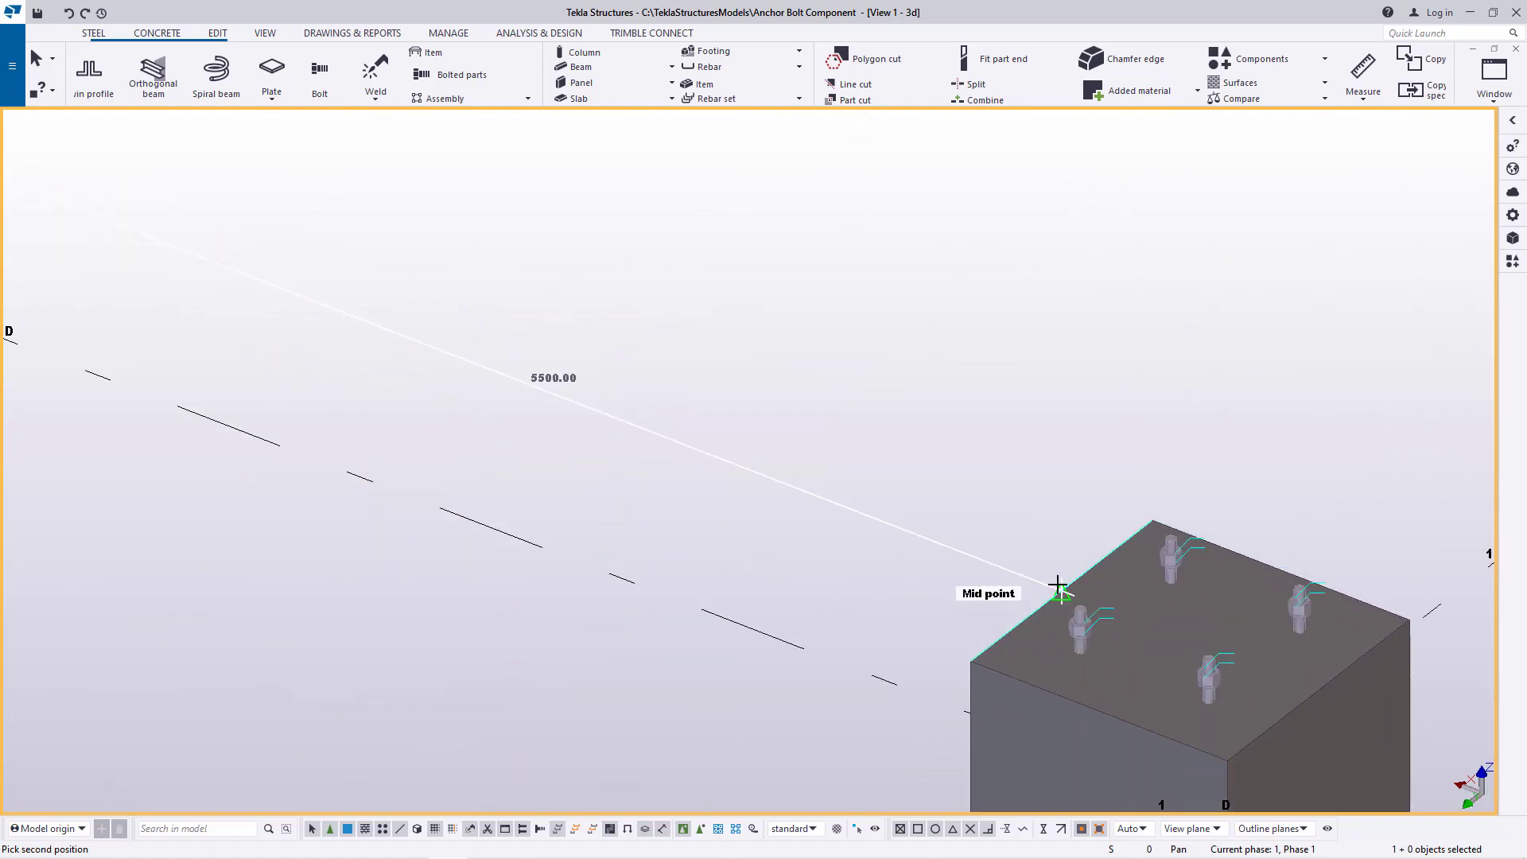
{"action": "left_click", "coordinate": [1060, 590]}
{"action": "scroll", "coordinate": [481, 546], "scroll_direction": "down", "scroll_amount": 4}
{"action": "scroll", "coordinate": [573, 573], "scroll_direction": "up", "scroll_amount": 3}
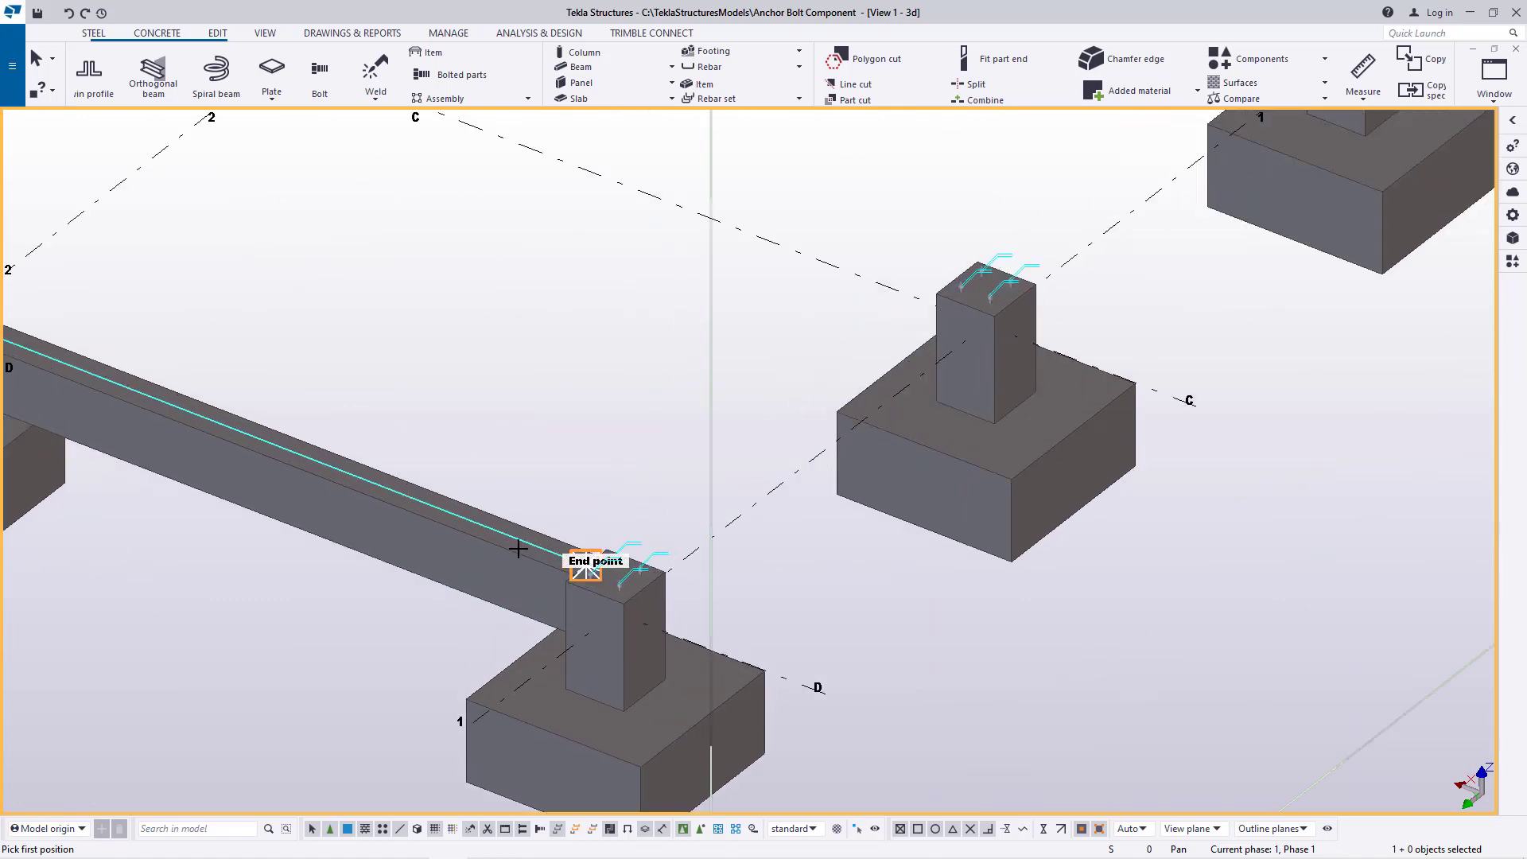
Model one continuous concrete beam along gridline 1 from the D-1 pedestal's top-edge midpoint facing C to the A-1 pedestal's outer top-edge midpoint
{"action": "scroll", "coordinate": [556, 541], "scroll_direction": "down", "scroll_amount": 3}
{"action": "scroll", "coordinate": [334, 478], "scroll_direction": "up", "scroll_amount": 5}
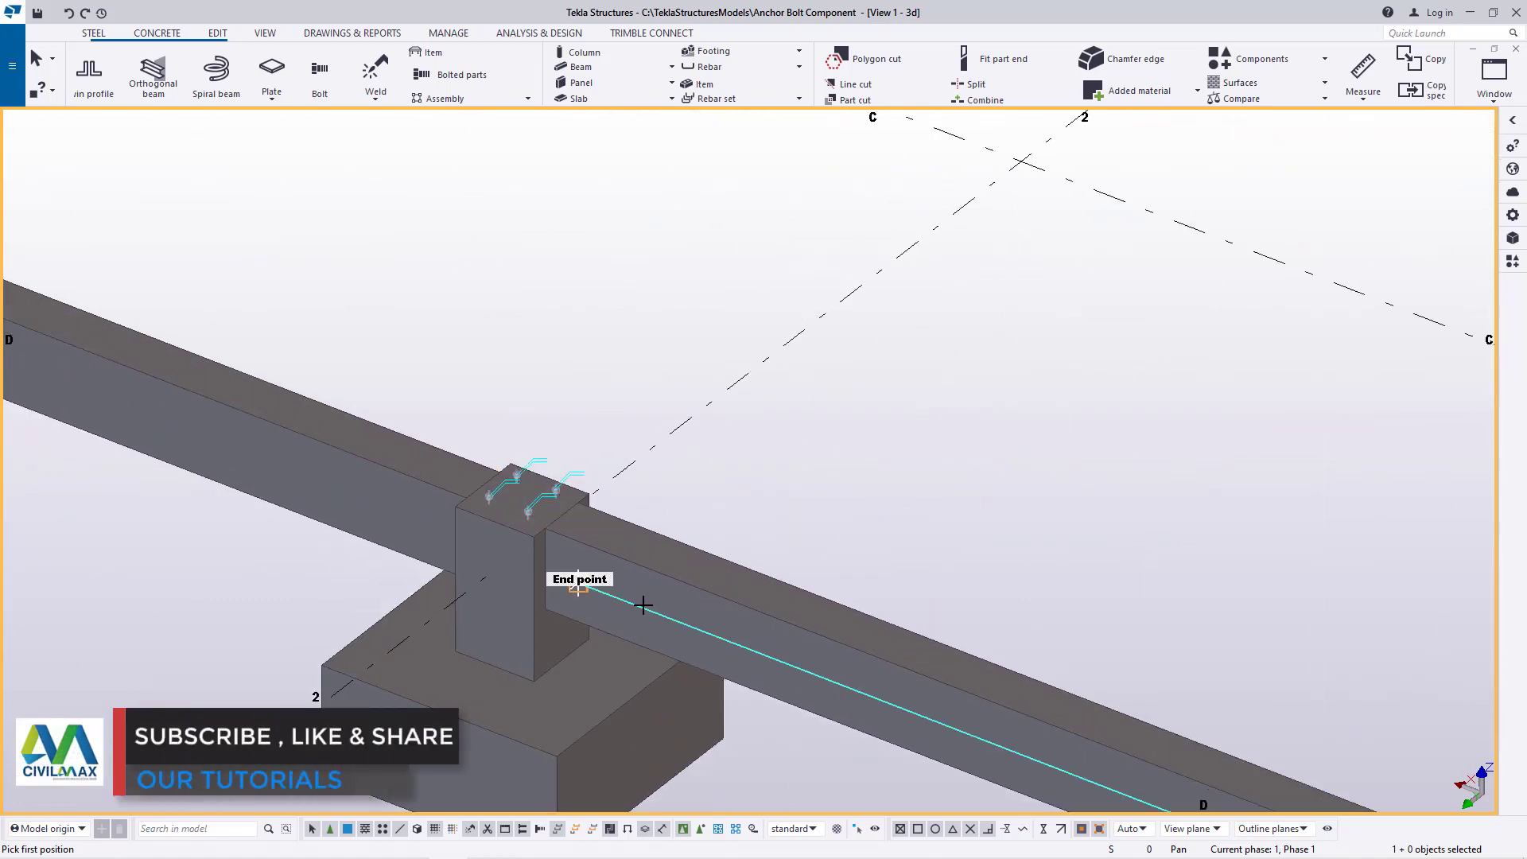
{"action": "scroll", "coordinate": [643, 605], "scroll_direction": "down", "scroll_amount": 3}
{"action": "scroll", "coordinate": [978, 716], "scroll_direction": "up", "scroll_amount": 5}
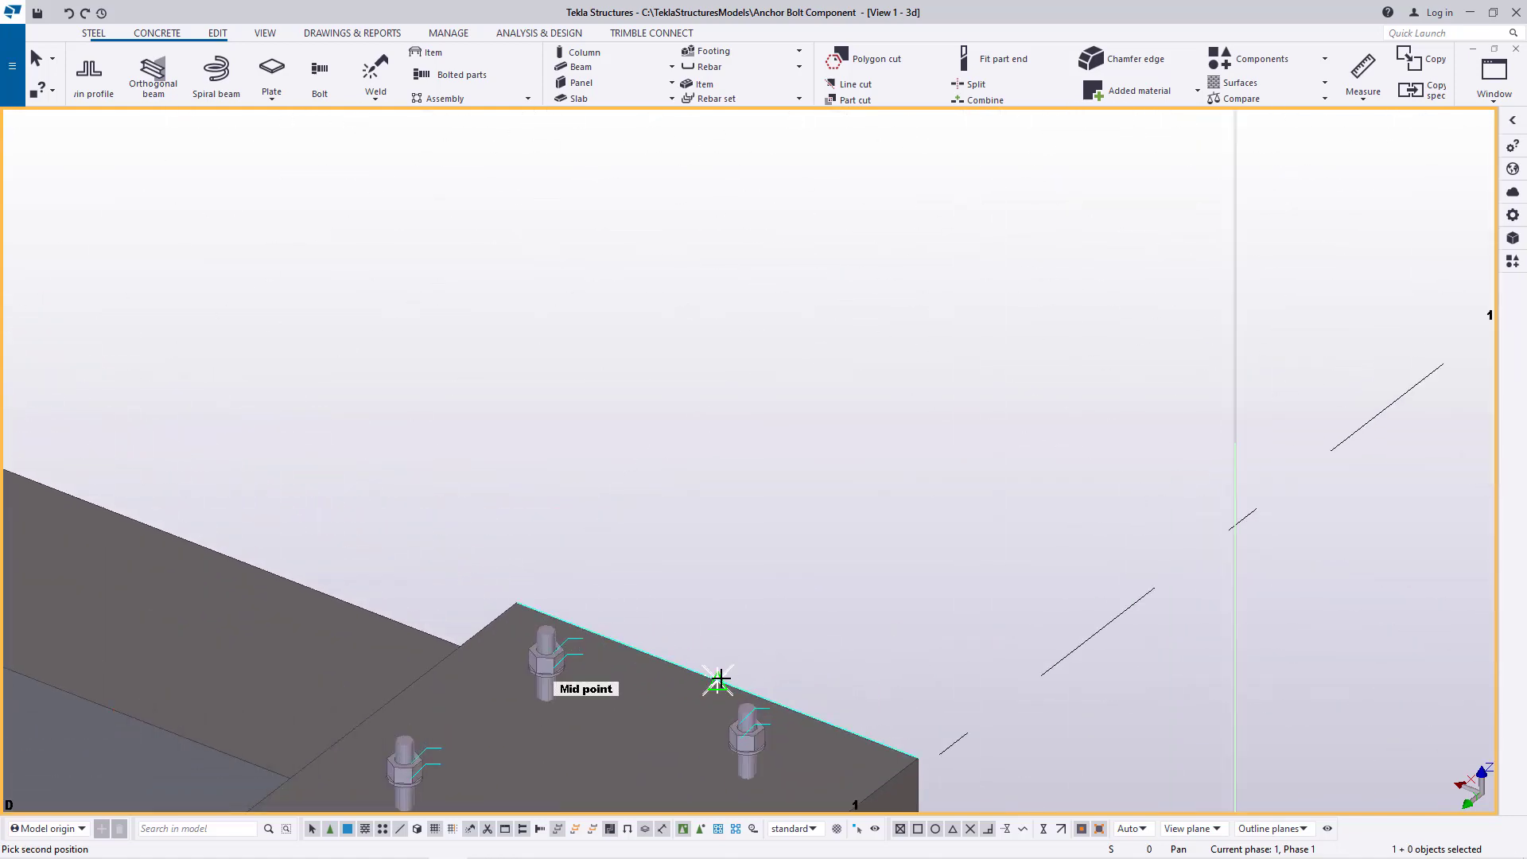
{"action": "scroll", "coordinate": [719, 680], "scroll_direction": "down", "scroll_amount": 7}
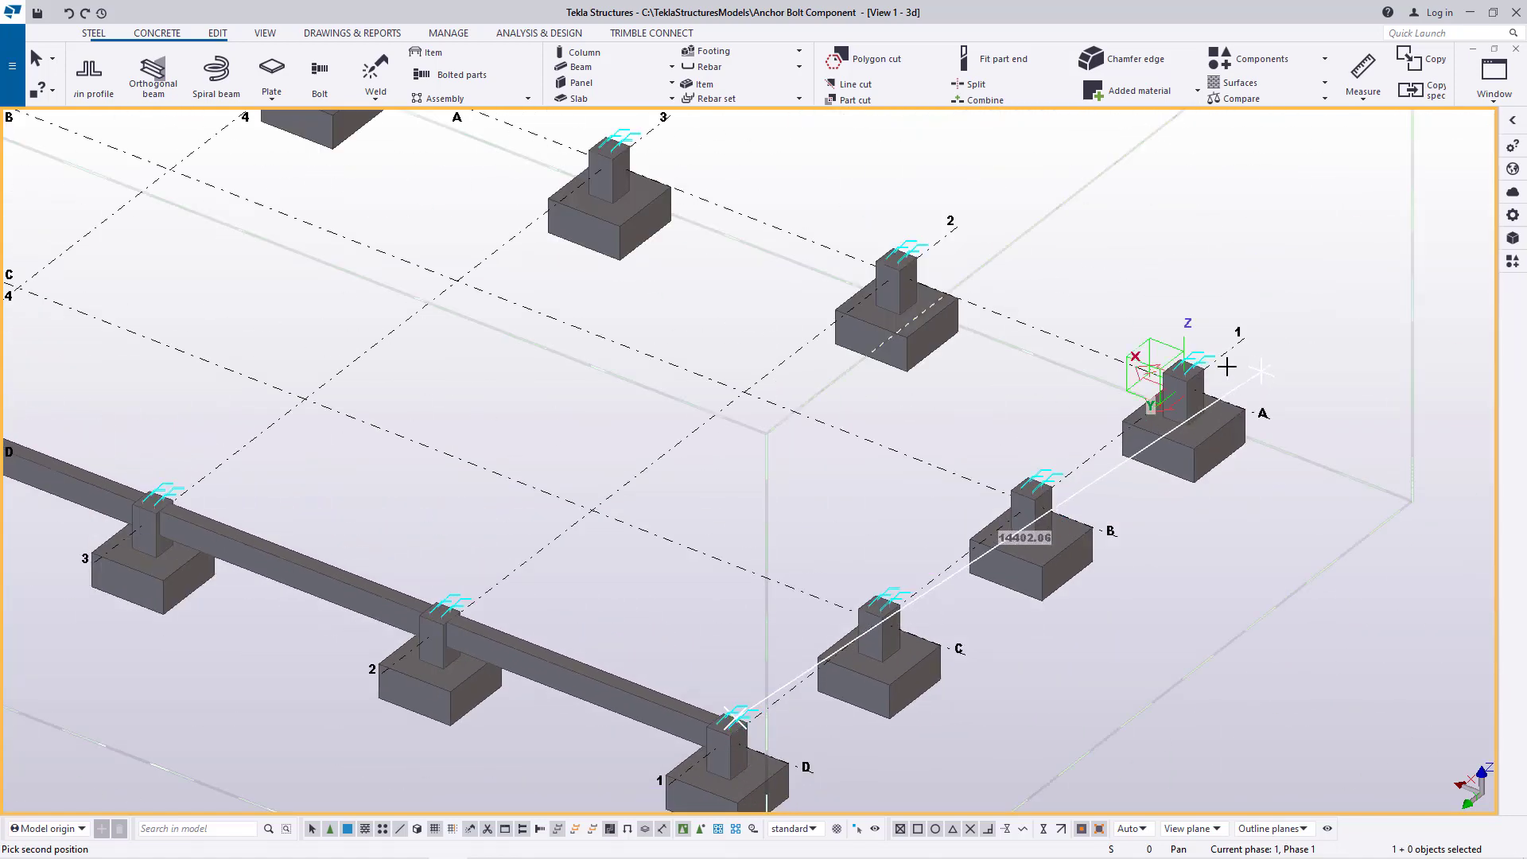
{"action": "scroll", "coordinate": [1227, 366], "scroll_direction": "up", "scroll_amount": 8}
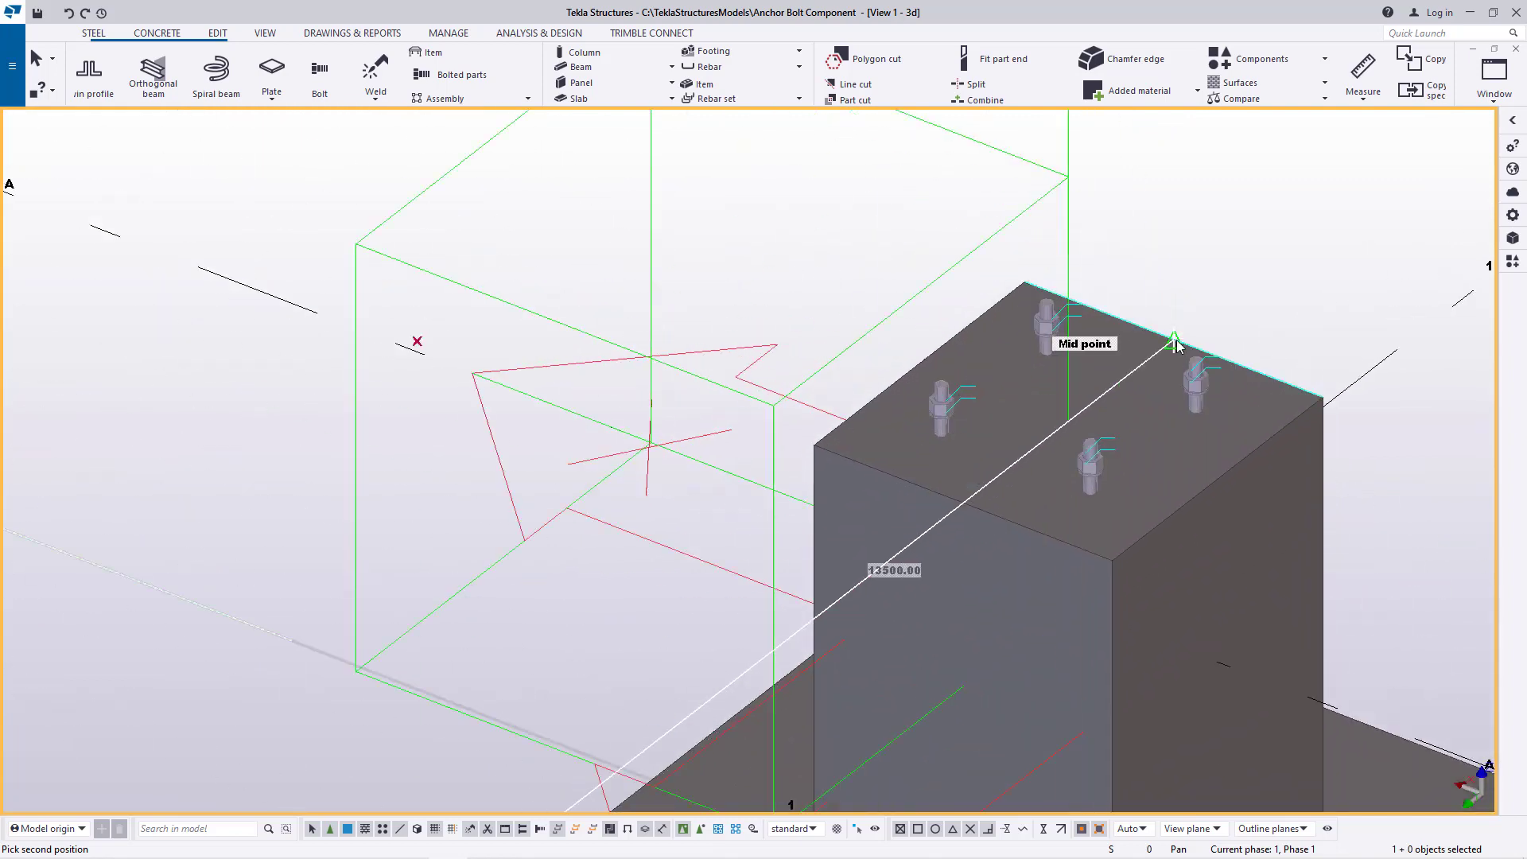
{"action": "left_click", "coordinate": [1174, 344]}
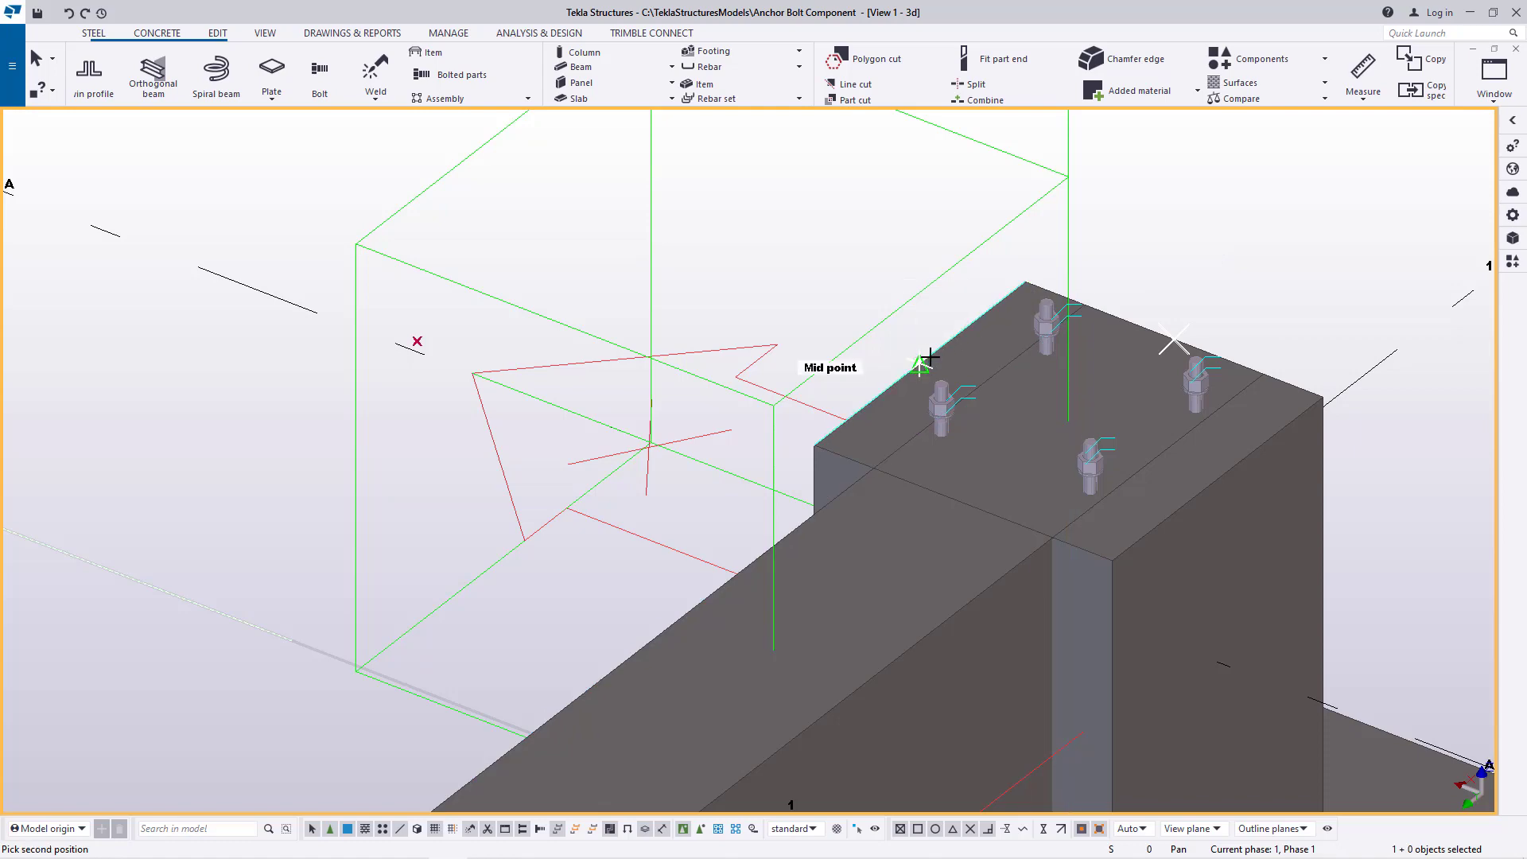
Model one continuous concrete beam along gridline A from the A-1 pedestal to the A-4 pedestal's top-edge midpoint facing gridline 5, and end the command
{"action": "scroll", "coordinate": [931, 358], "scroll_direction": "down", "scroll_amount": 5}
{"action": "scroll", "coordinate": [1225, 509], "scroll_direction": "down", "scroll_amount": 6}
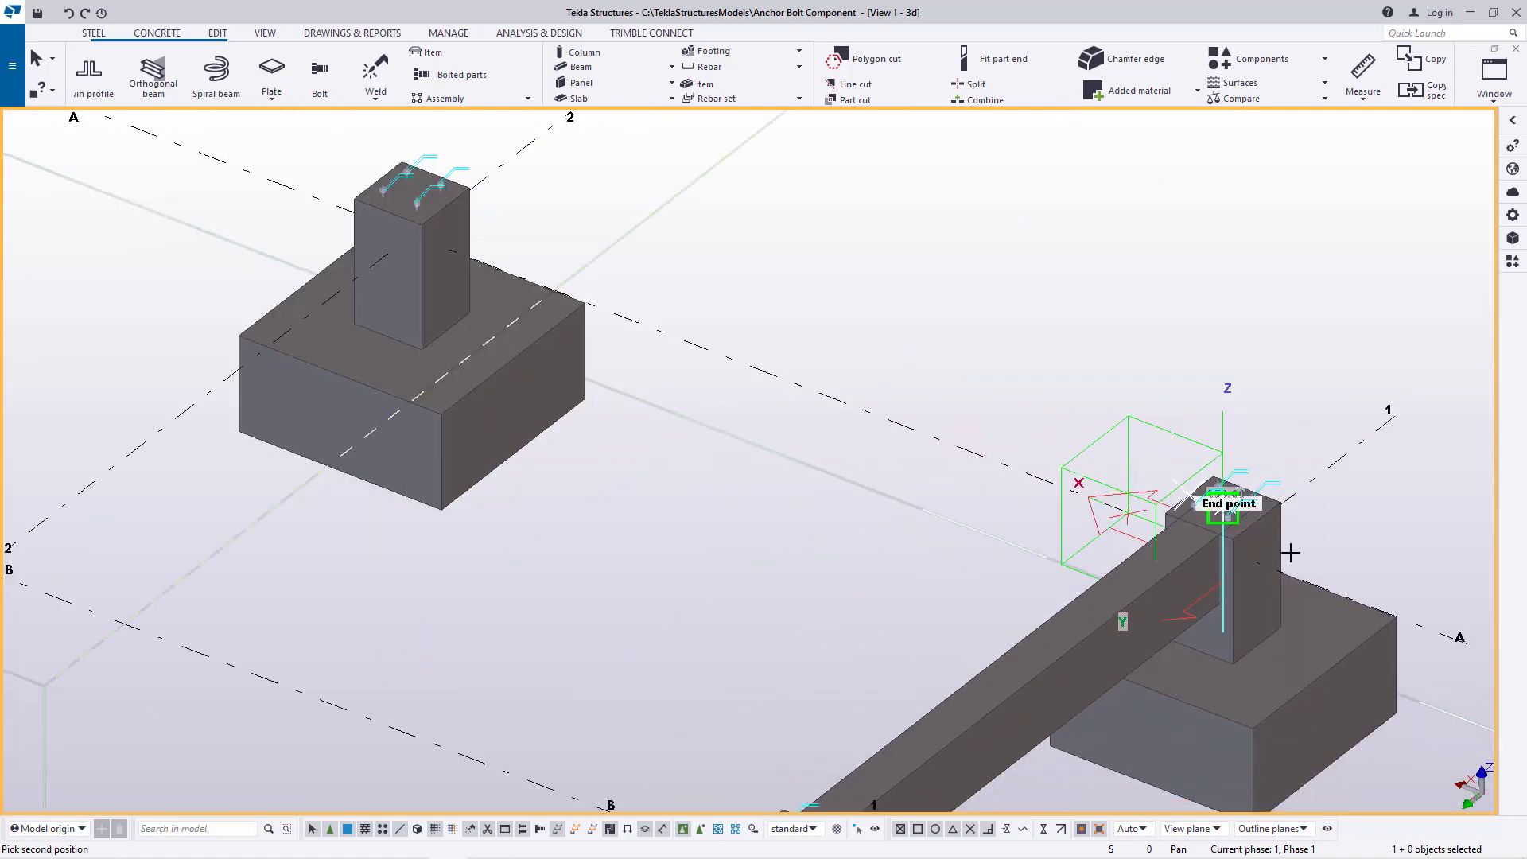
{"action": "scroll", "coordinate": [252, 135], "scroll_direction": "up", "scroll_amount": 4}
{"action": "scroll", "coordinate": [253, 135], "scroll_direction": "up", "scroll_amount": 5}
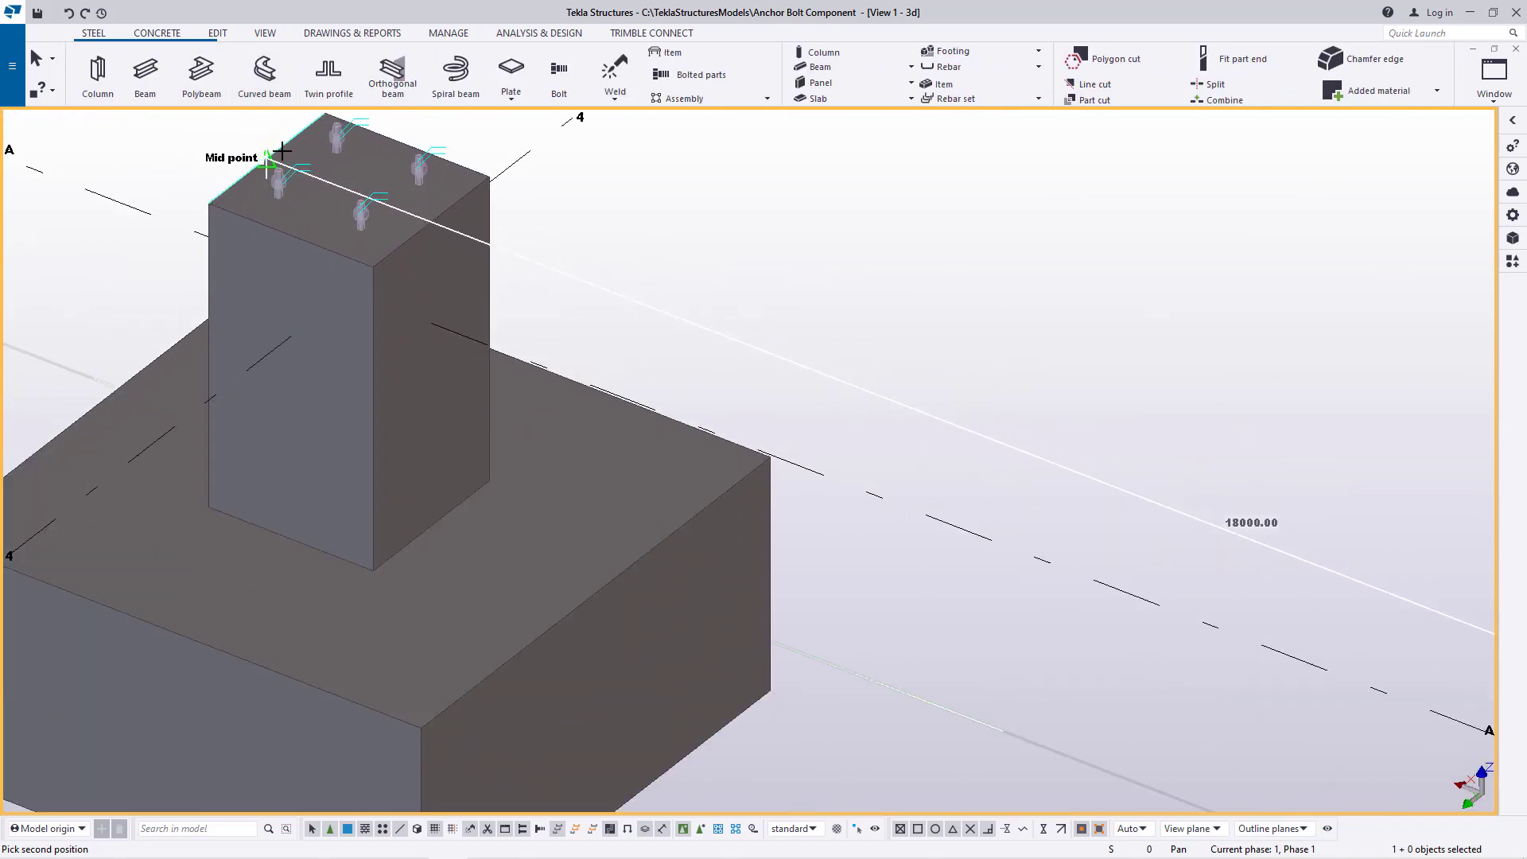
{"action": "left_click", "coordinate": [252, 137]}
{"action": "scroll", "coordinate": [972, 327], "scroll_direction": "down", "scroll_amount": 4}
{"action": "scroll", "coordinate": [723, 330], "scroll_direction": "up", "scroll_amount": 8}
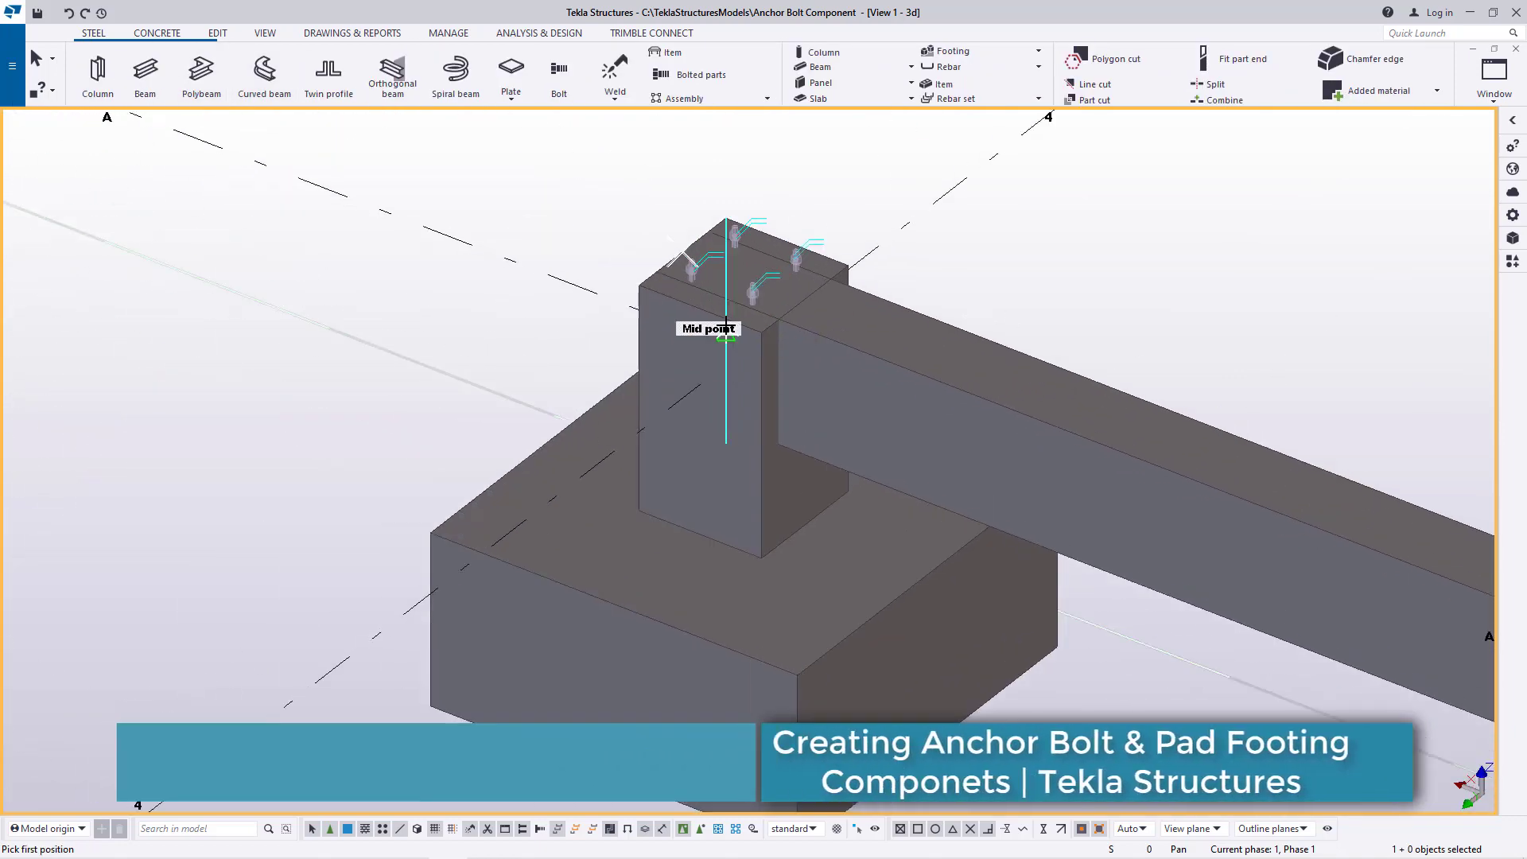
{"action": "scroll", "coordinate": [708, 296], "scroll_direction": "down", "scroll_amount": 3}
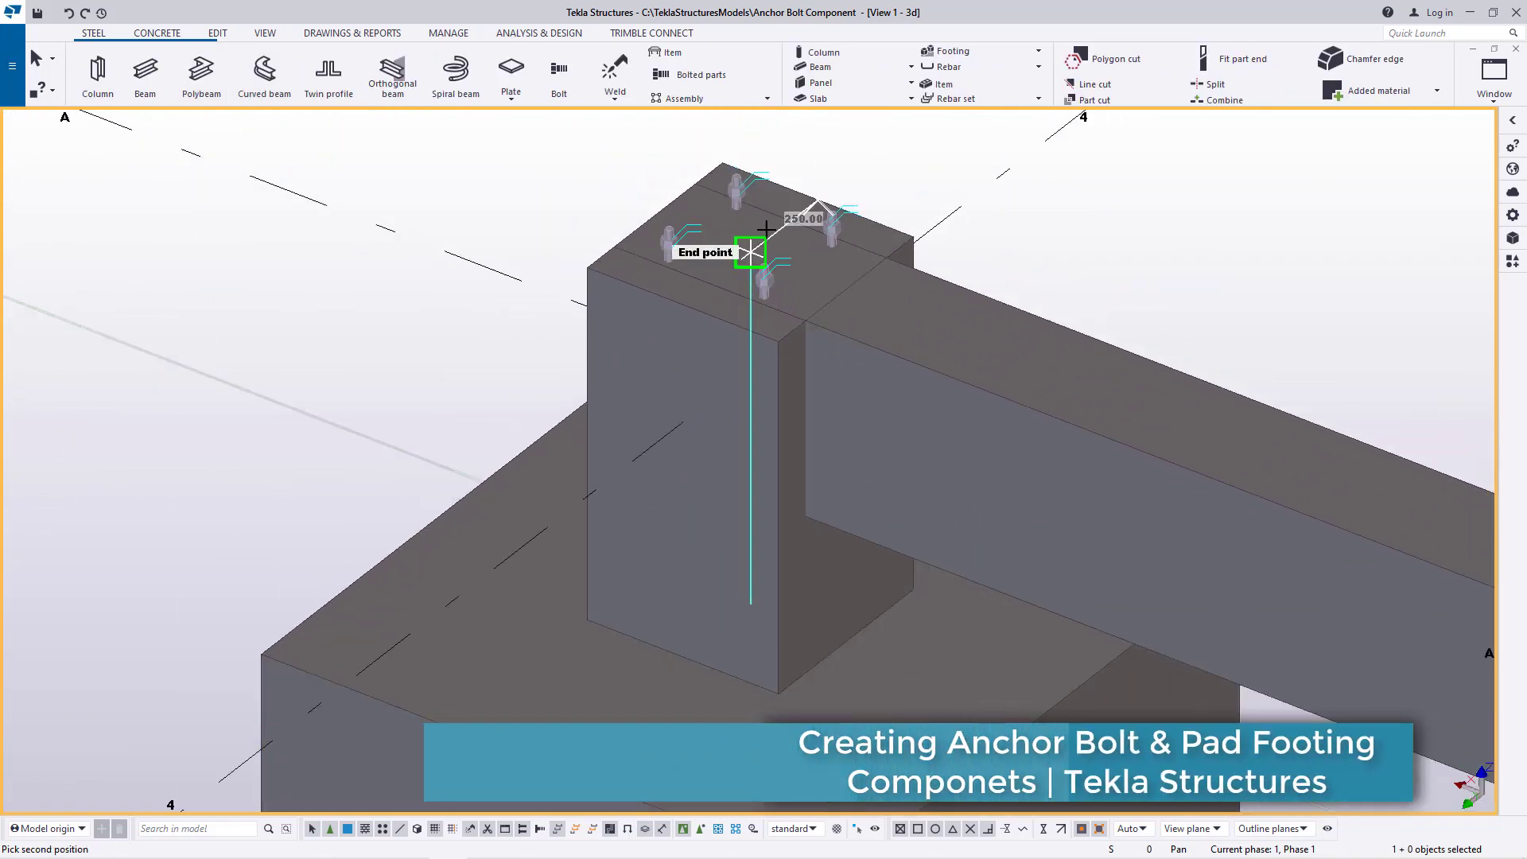
{"action": "scroll", "coordinate": [875, 231], "scroll_direction": "down", "scroll_amount": 6}
{"action": "right_click", "coordinate": [988, 180]}
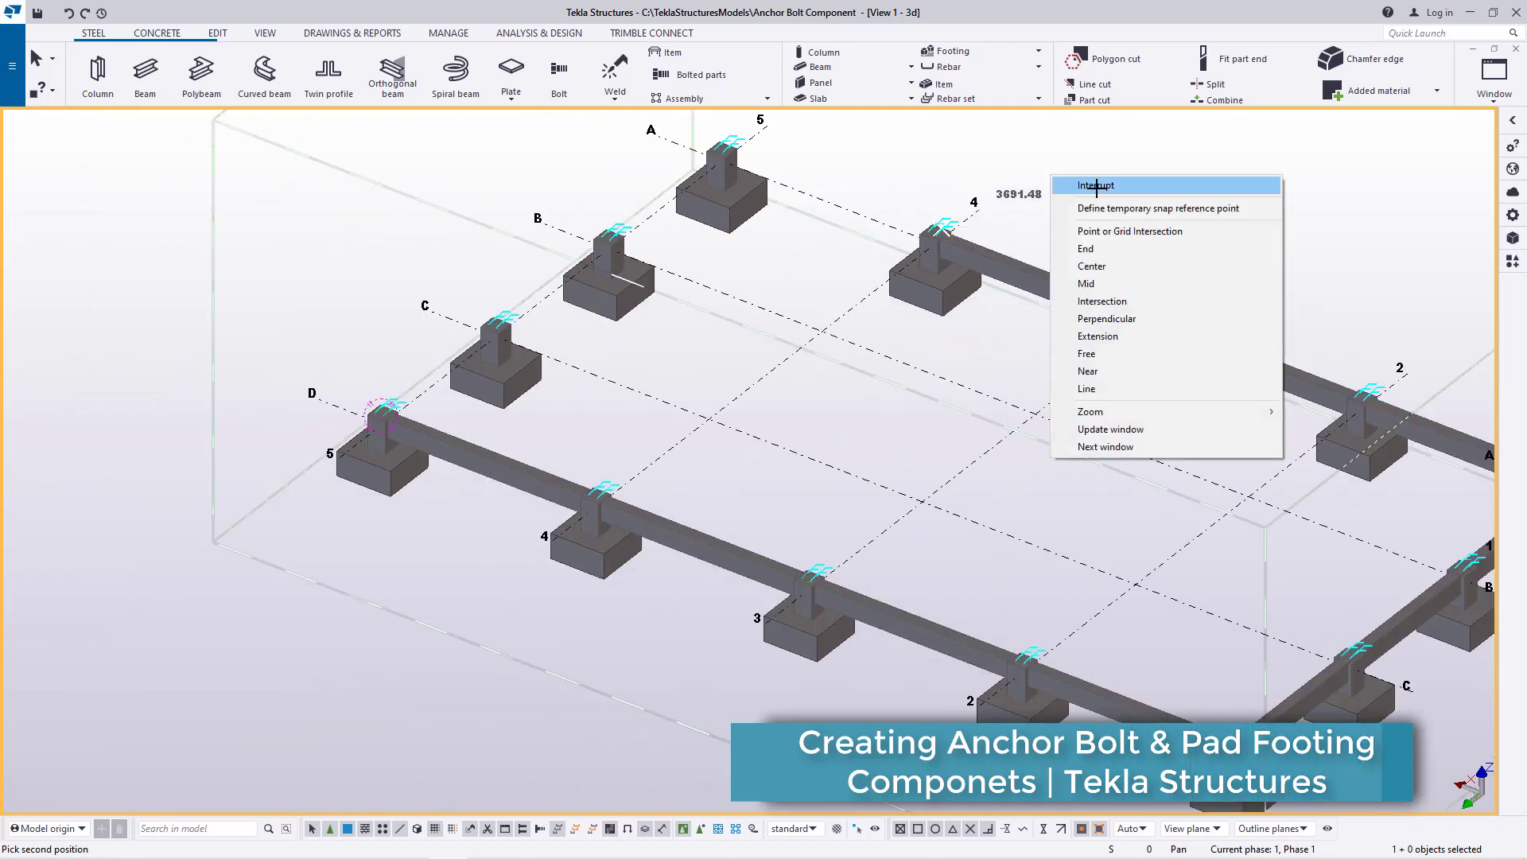
{"action": "left_click", "coordinate": [1026, 191]}
Delete the continuous concrete beams along gridline A and gridline 1
{"action": "scroll", "coordinate": [1054, 296], "scroll_direction": "up", "scroll_amount": 5}
{"action": "scroll", "coordinate": [1054, 296], "scroll_direction": "up", "scroll_amount": 5}
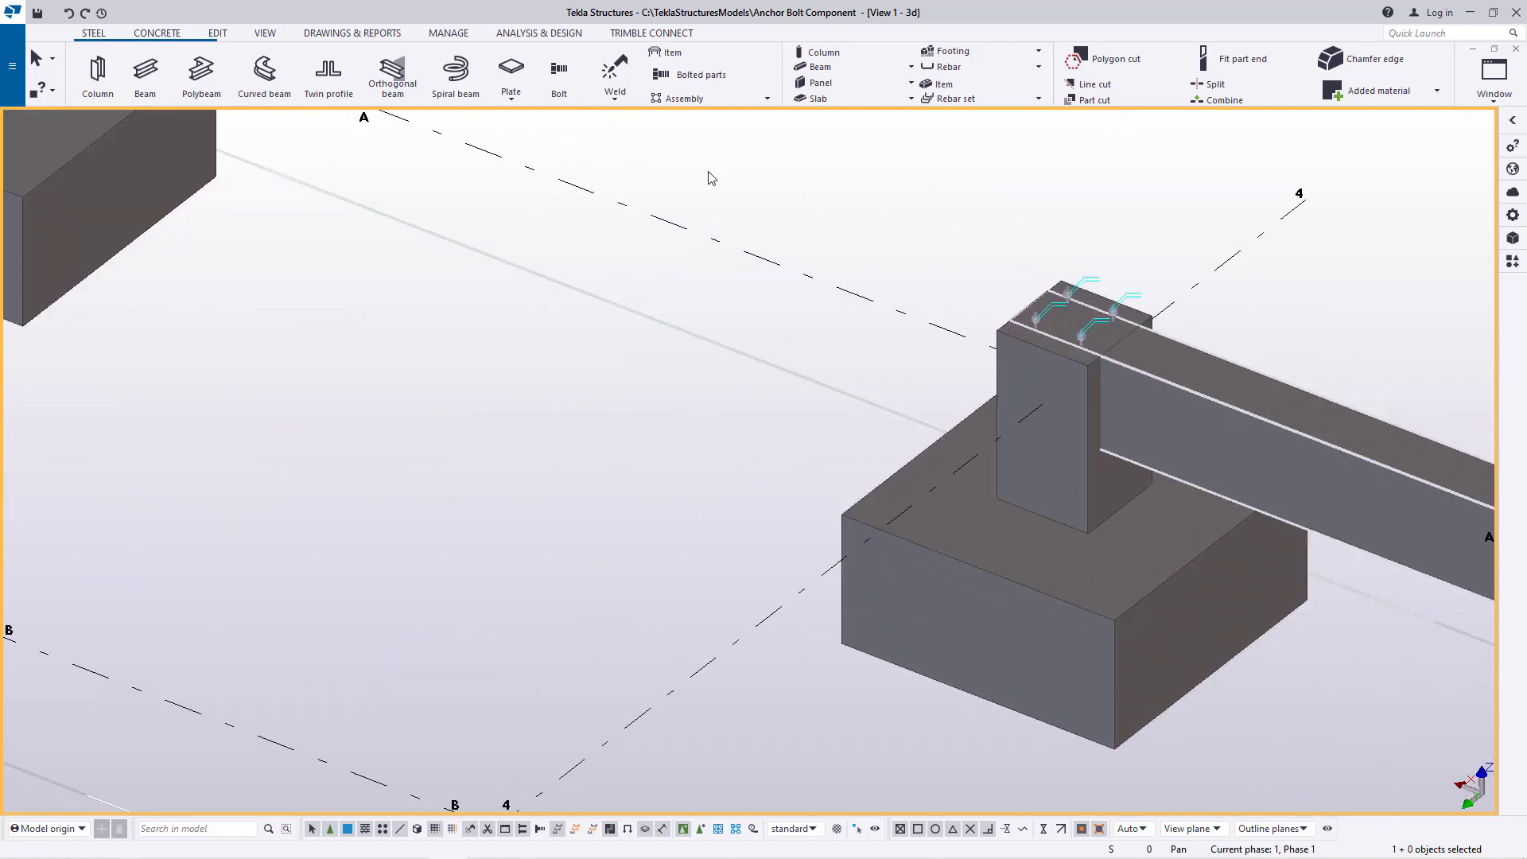
{"action": "left_click", "coordinate": [156, 35]}
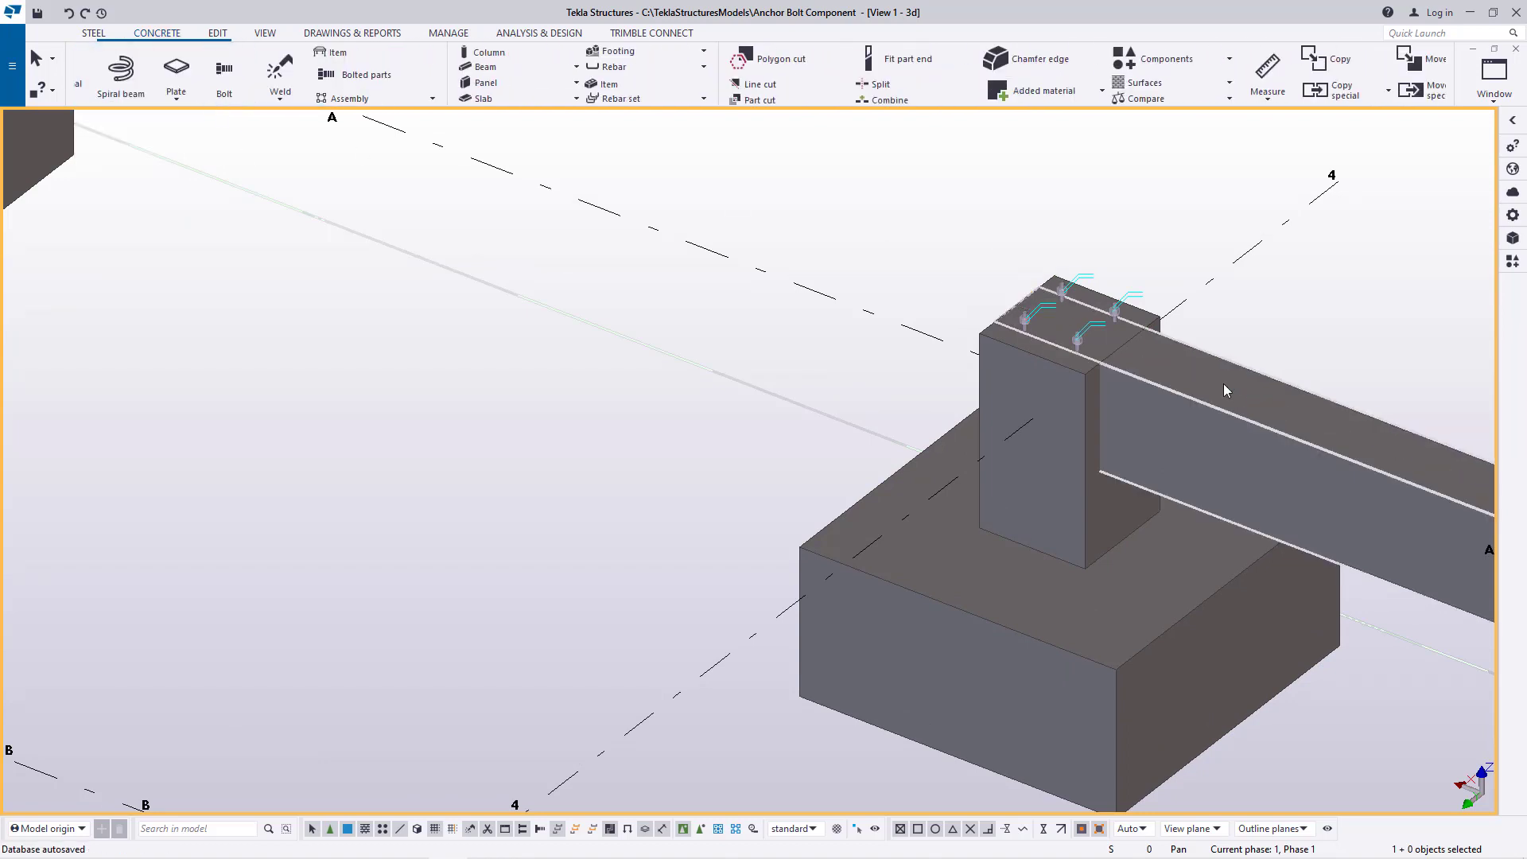
{"action": "right_click", "coordinate": [1289, 322]}
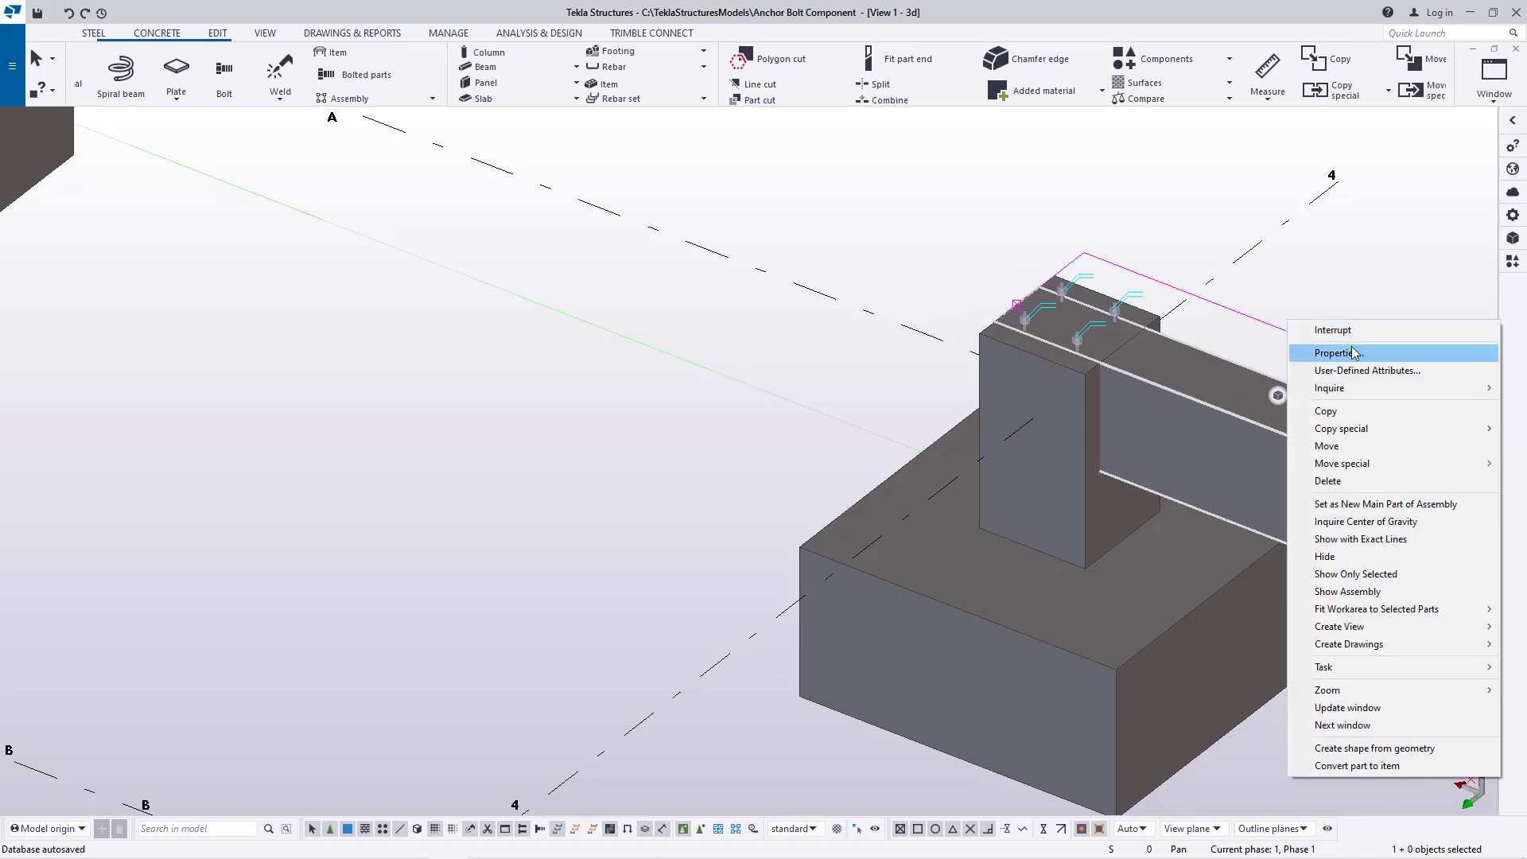
{"action": "left_click", "coordinate": [1327, 481]}
{"action": "scroll", "coordinate": [571, 370], "scroll_direction": "down", "scroll_amount": 5}
{"action": "scroll", "coordinate": [1114, 557], "scroll_direction": "up", "scroll_amount": 5}
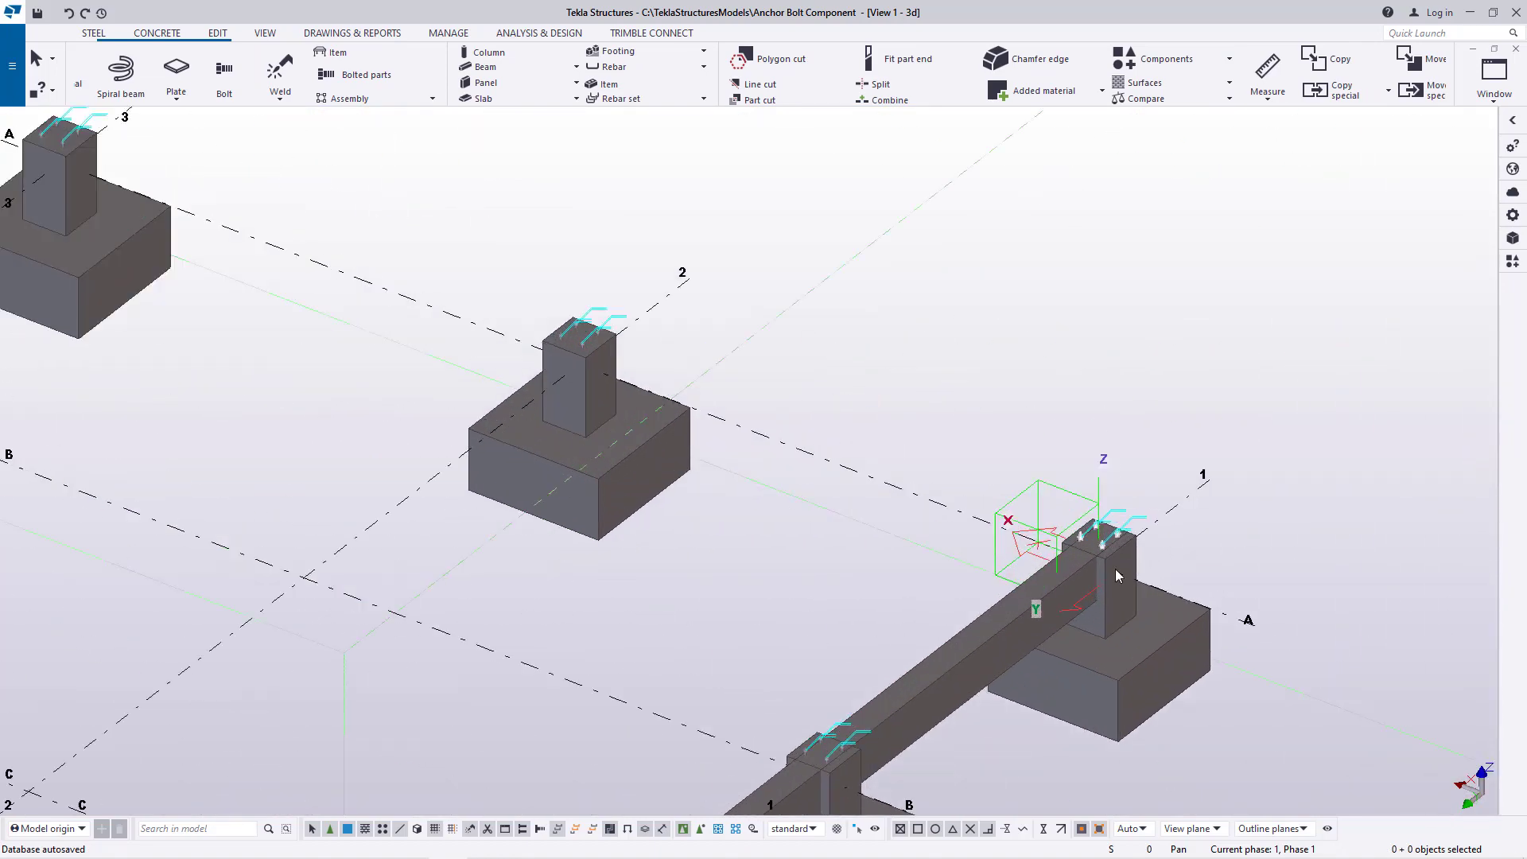
{"action": "scroll", "coordinate": [1115, 574], "scroll_direction": "up", "scroll_amount": 2}
{"action": "key", "text": "Delete"}
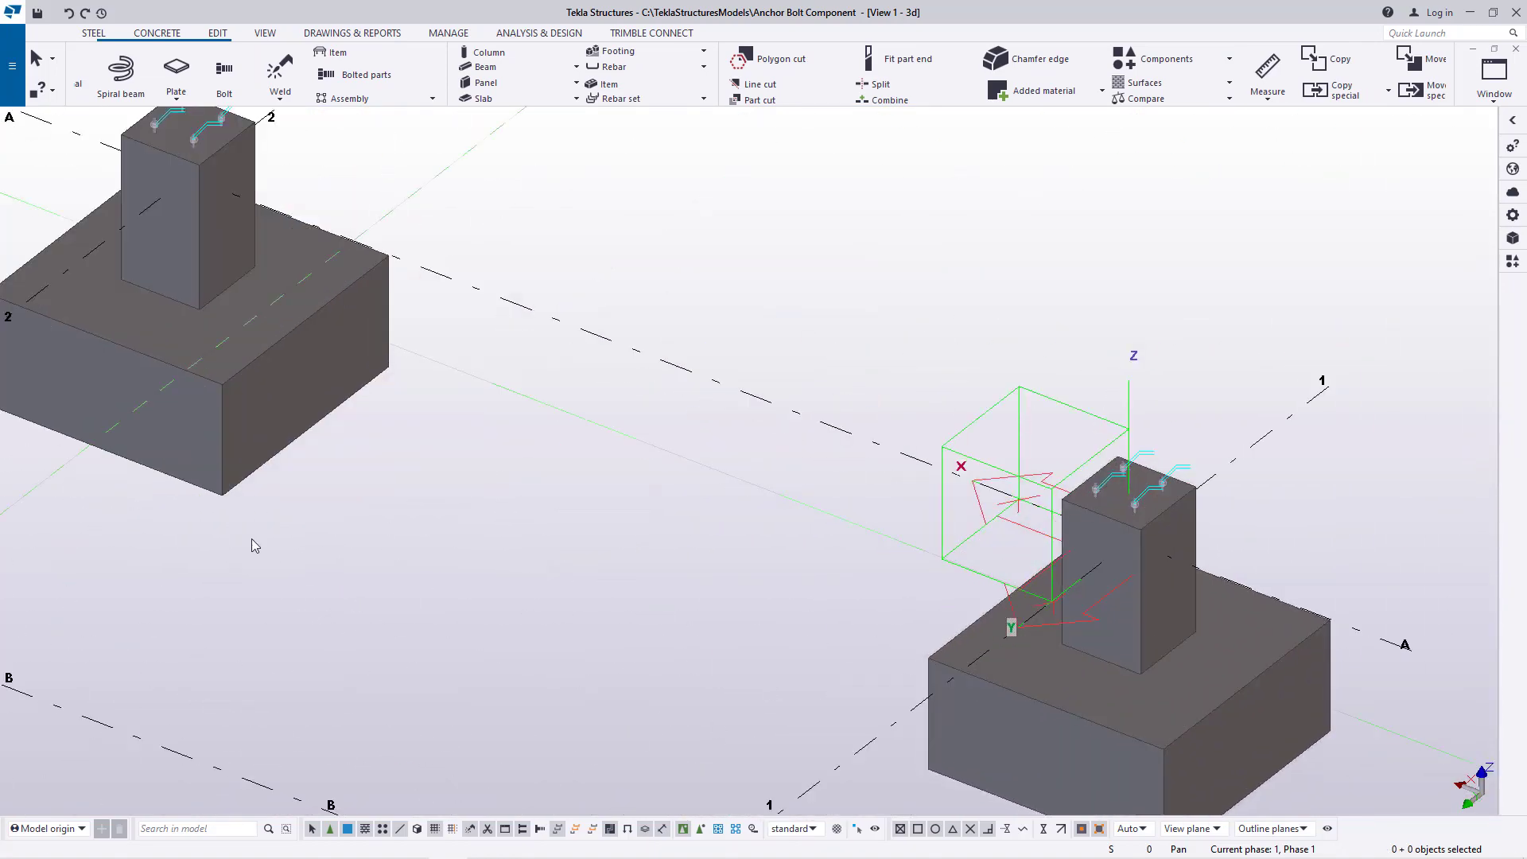
Model a concrete beam along gridline 1 between the facing top-edge midpoints of the D-1 and C-1 pedestals
{"action": "left_click", "coordinate": [154, 39]}
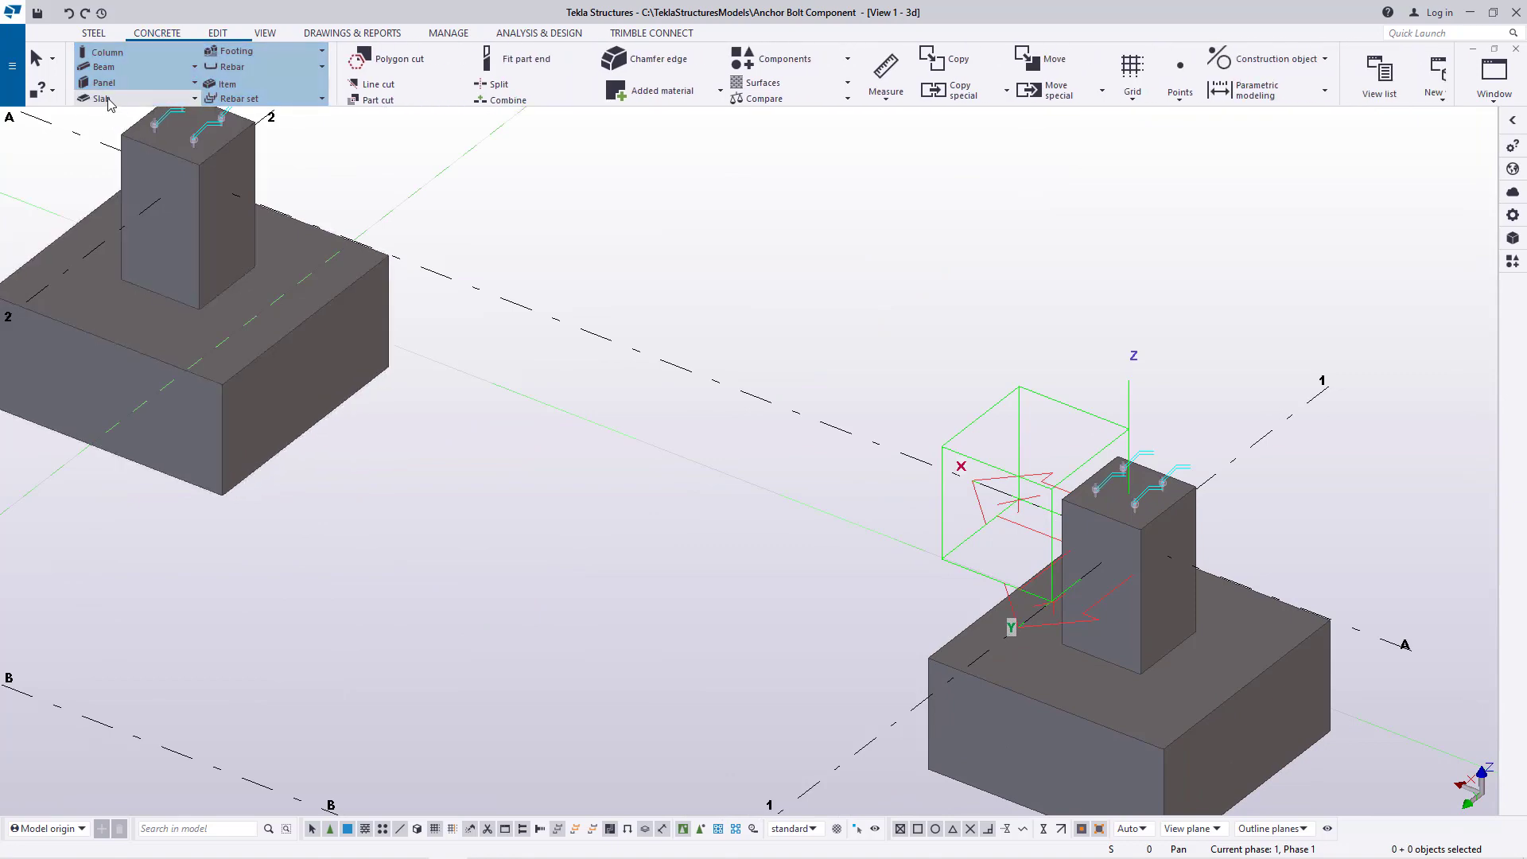
{"action": "left_click", "coordinate": [194, 66]}
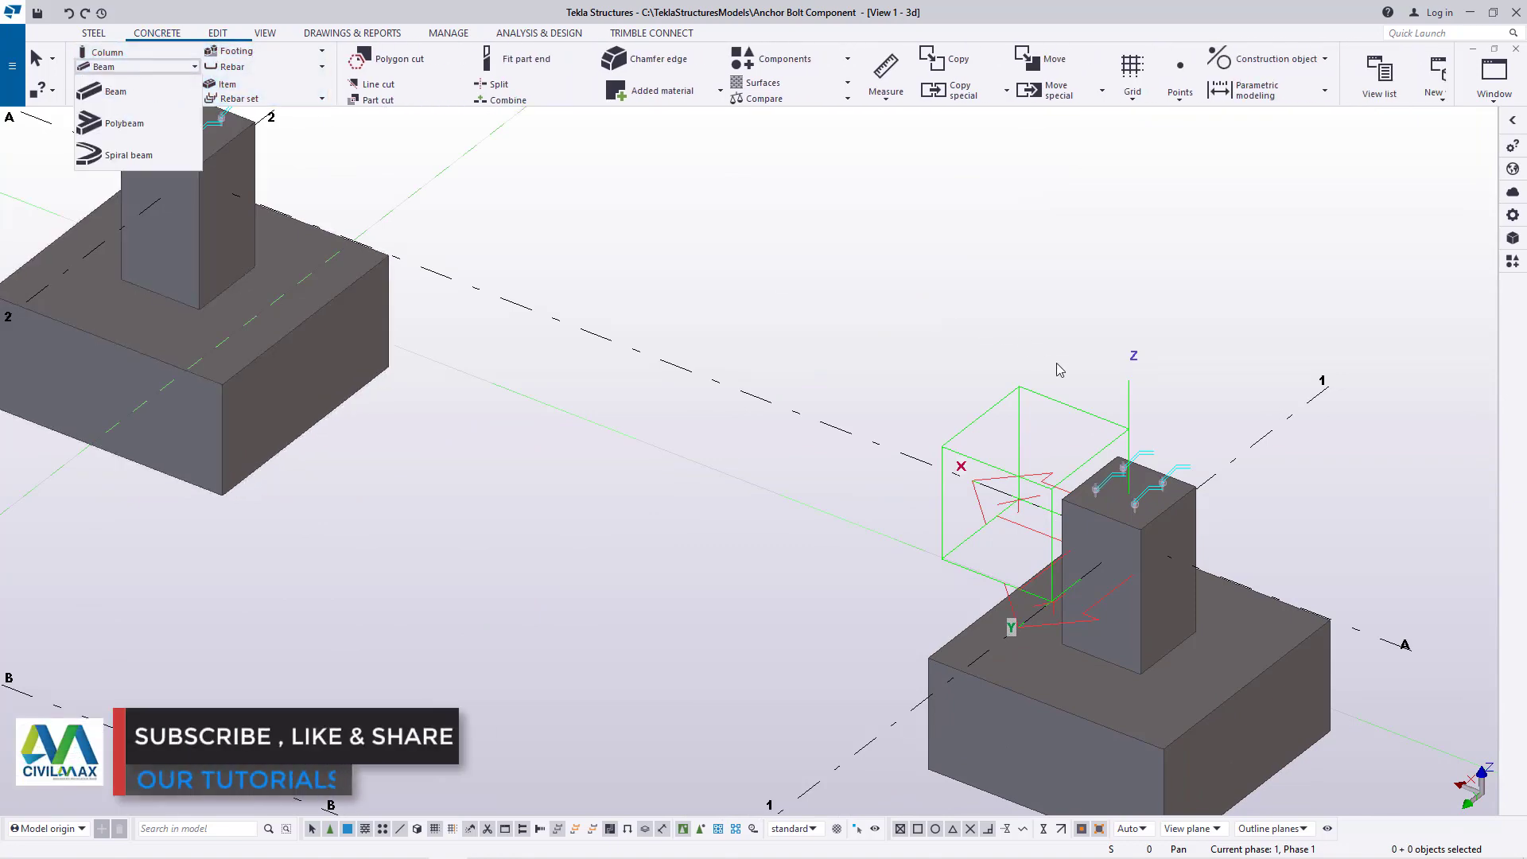
{"action": "left_click", "coordinate": [111, 92]}
{"action": "scroll", "coordinate": [978, 369], "scroll_direction": "down", "scroll_amount": 5}
{"action": "scroll", "coordinate": [692, 674], "scroll_direction": "up", "scroll_amount": 10}
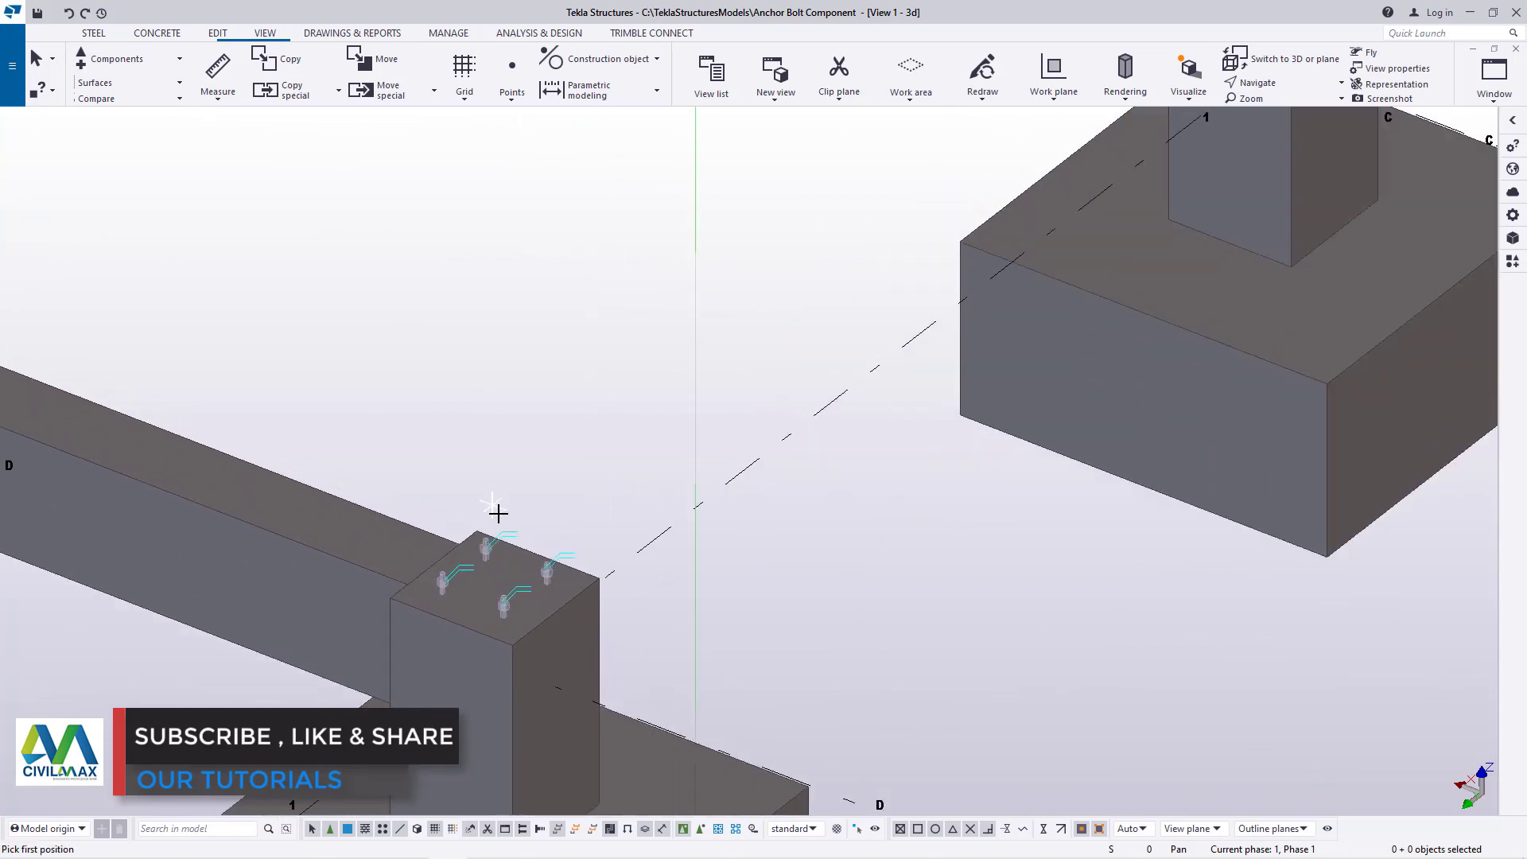
{"action": "left_click", "coordinate": [562, 571]}
{"action": "scroll", "coordinate": [756, 623], "scroll_direction": "down", "scroll_amount": 5}
{"action": "scroll", "coordinate": [1026, 386], "scroll_direction": "up", "scroll_amount": 5}
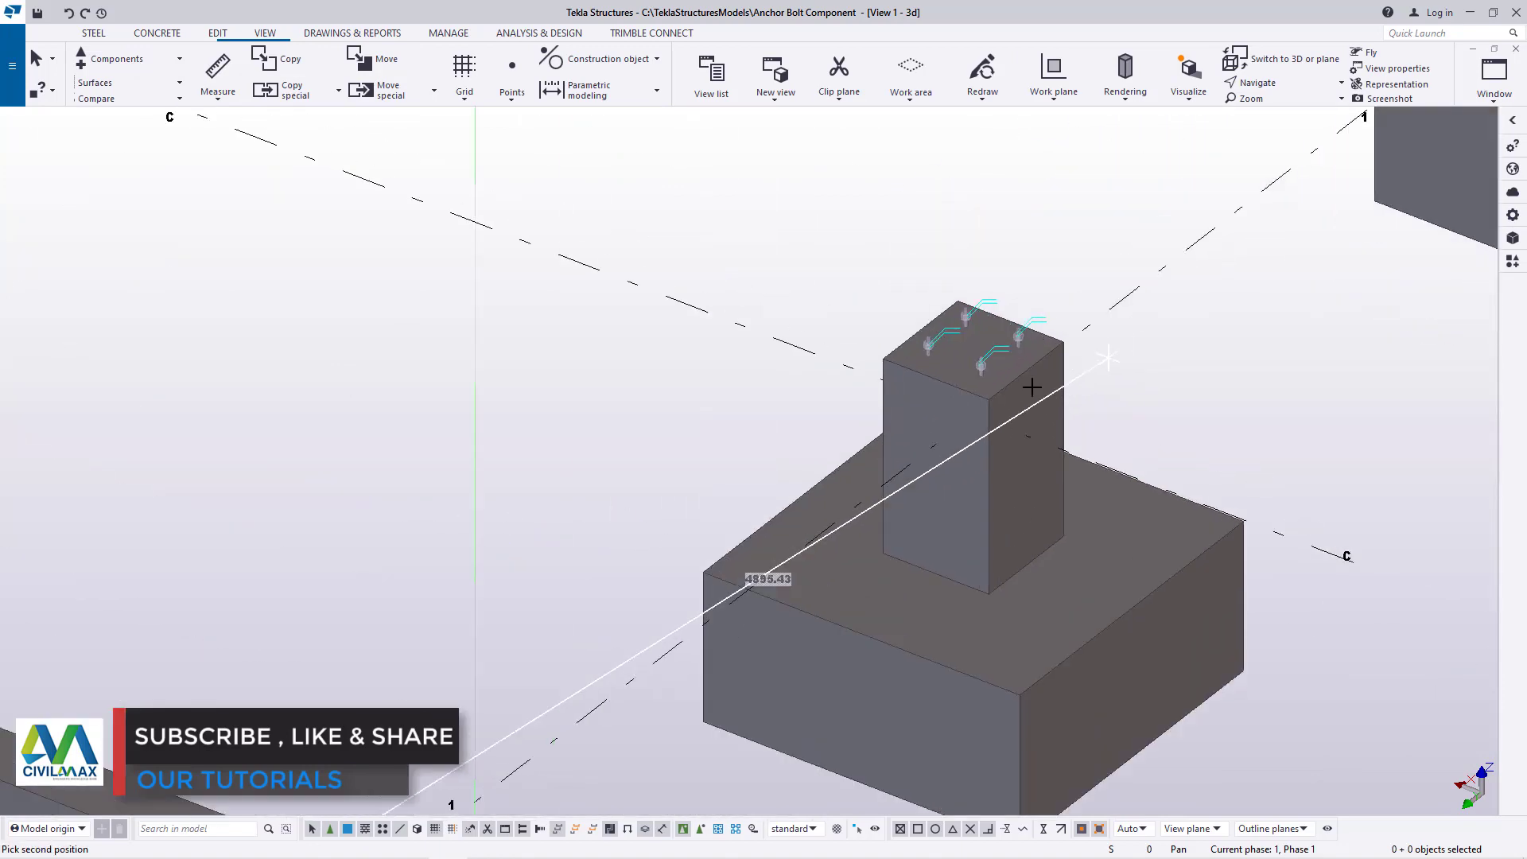
{"action": "left_click", "coordinate": [840, 364]}
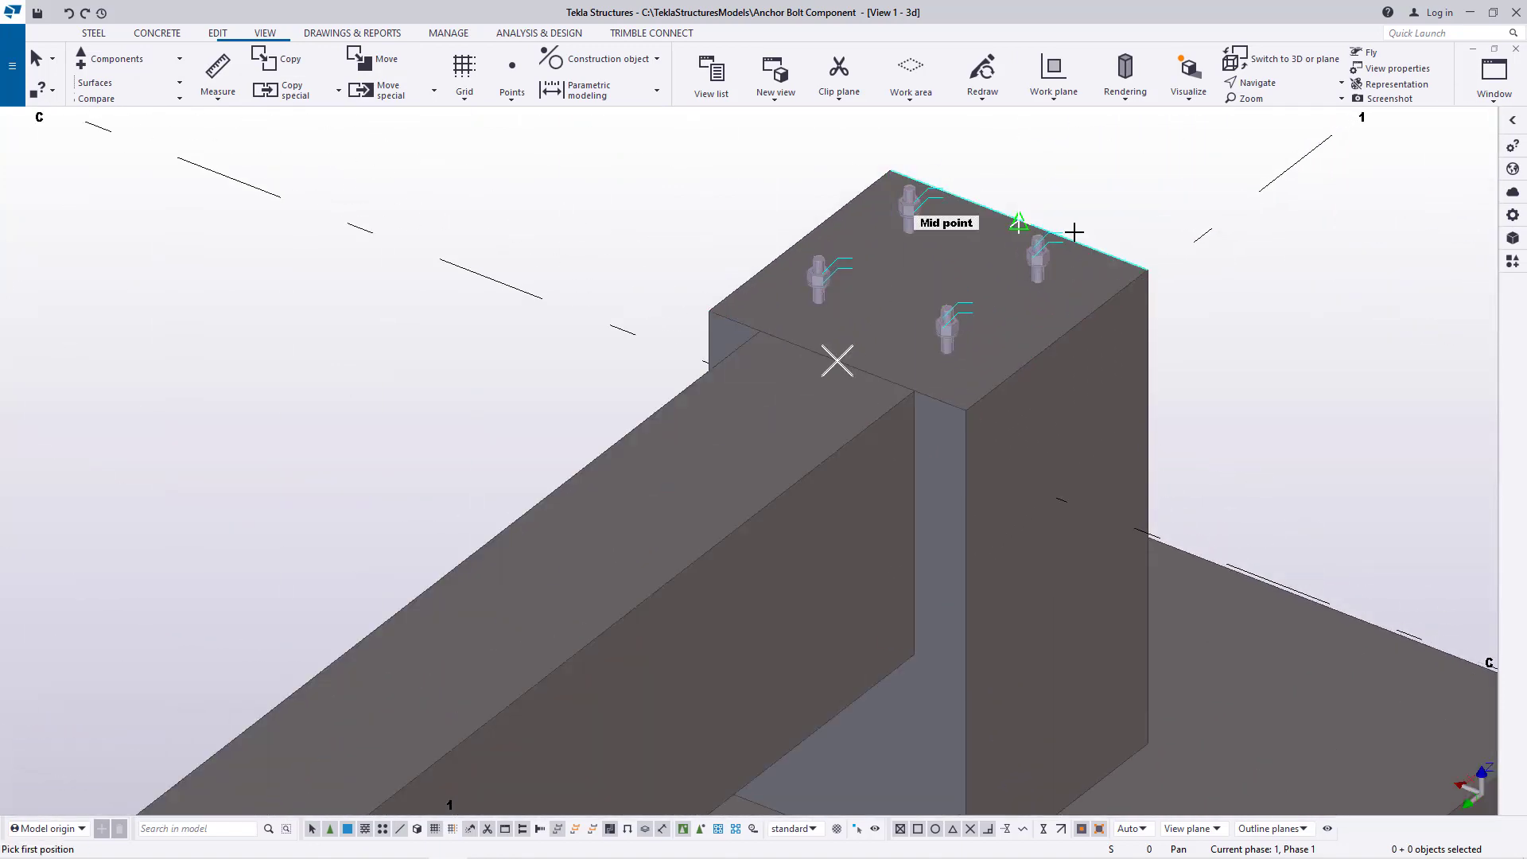
Model a concrete beam along gridline 1 between the facing top-edge midpoints of the C-1 and B-1 pedestals
{"action": "left_click", "coordinate": [1017, 219]}
{"action": "scroll", "coordinate": [875, 596], "scroll_direction": "down", "scroll_amount": 5}
{"action": "scroll", "coordinate": [1241, 255], "scroll_direction": "up", "scroll_amount": 6}
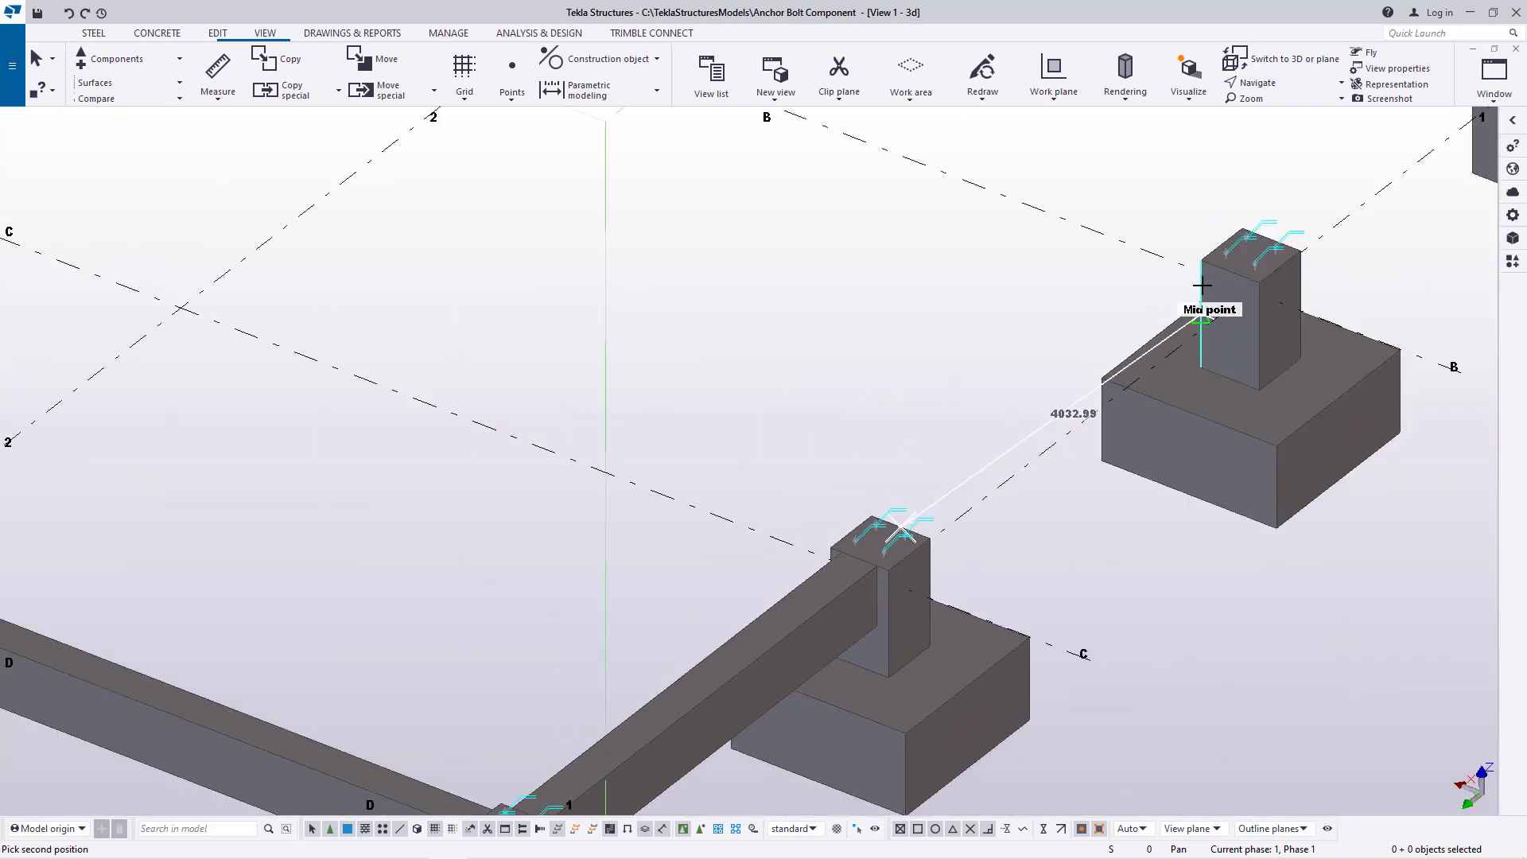
{"action": "left_click", "coordinate": [1293, 243]}
Model a concrete beam along gridline 1 between the facing top-edge midpoints of the B-1 and A-1 pedestals
{"action": "scroll", "coordinate": [726, 580], "scroll_direction": "down", "scroll_amount": 3}
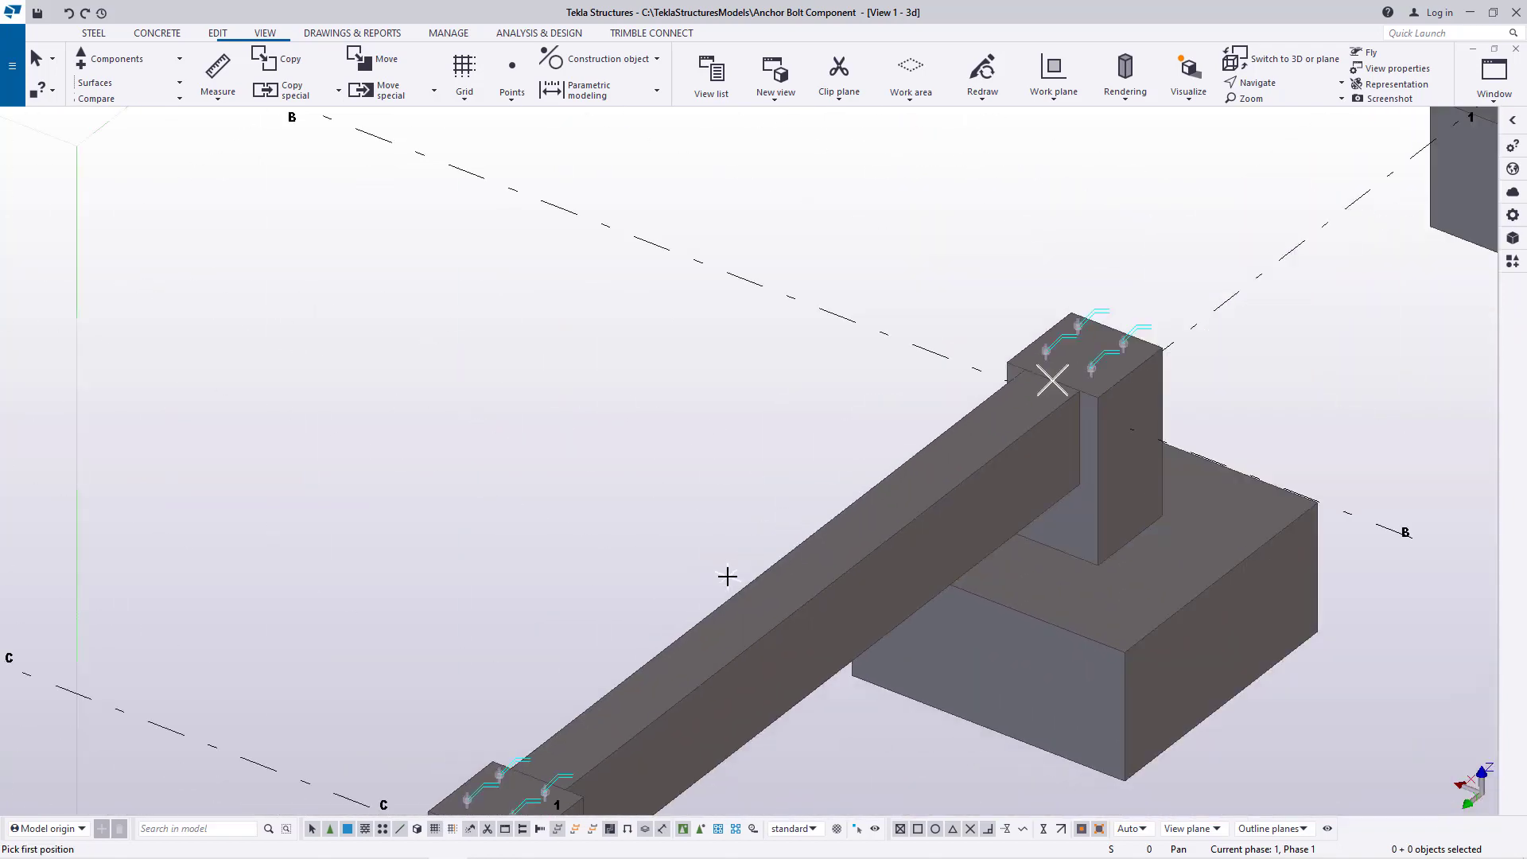
{"action": "scroll", "coordinate": [1077, 365], "scroll_direction": "up", "scroll_amount": 5}
{"action": "left_click", "coordinate": [1020, 537]}
{"action": "scroll", "coordinate": [914, 579], "scroll_direction": "down", "scroll_amount": 5}
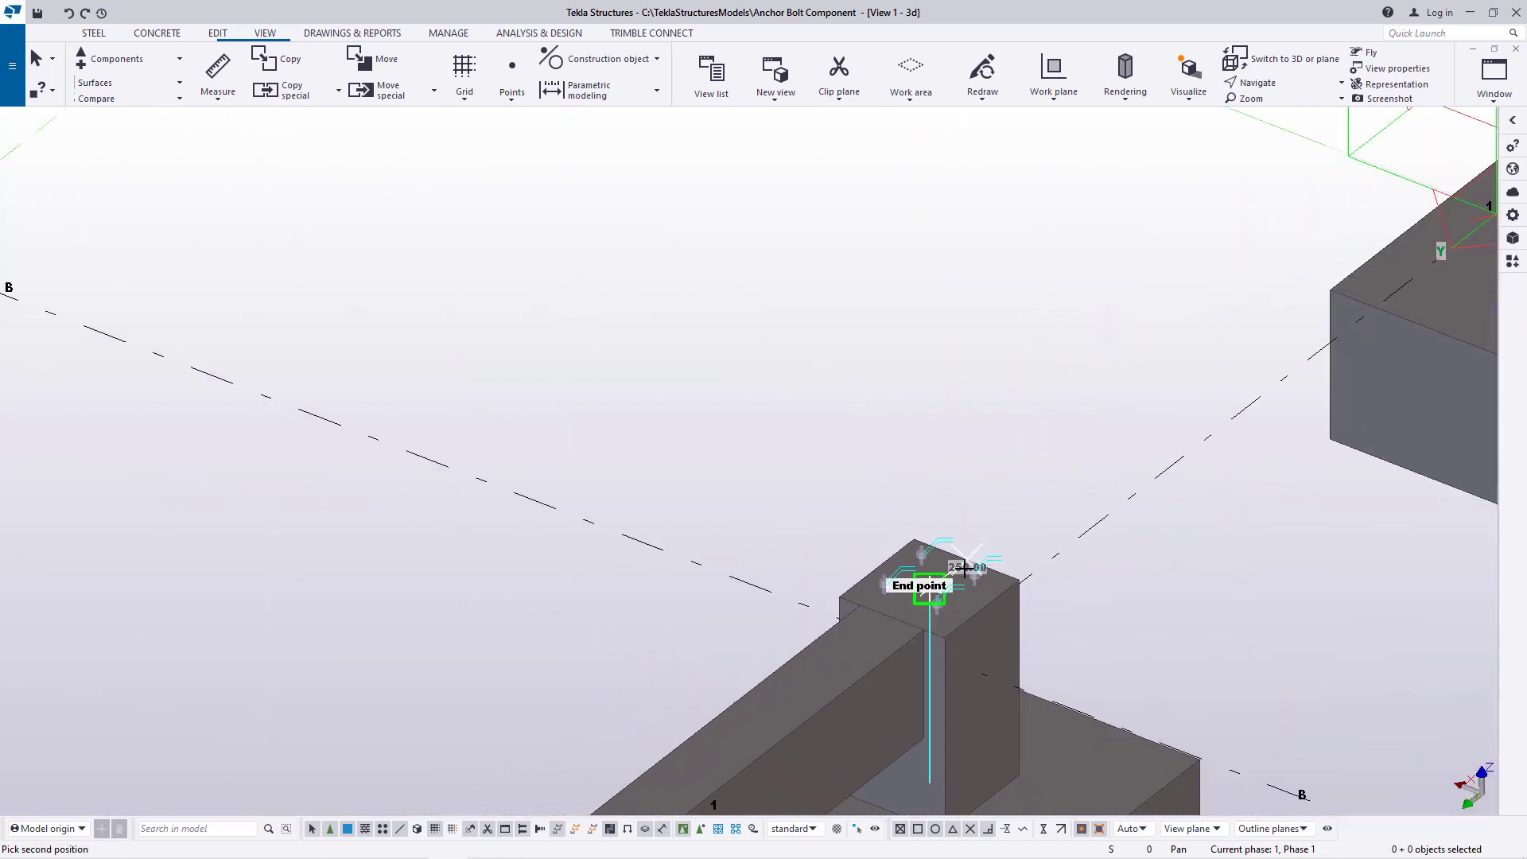
{"action": "scroll", "coordinate": [1254, 355], "scroll_direction": "up", "scroll_amount": 6}
{"action": "left_click", "coordinate": [1278, 323]}
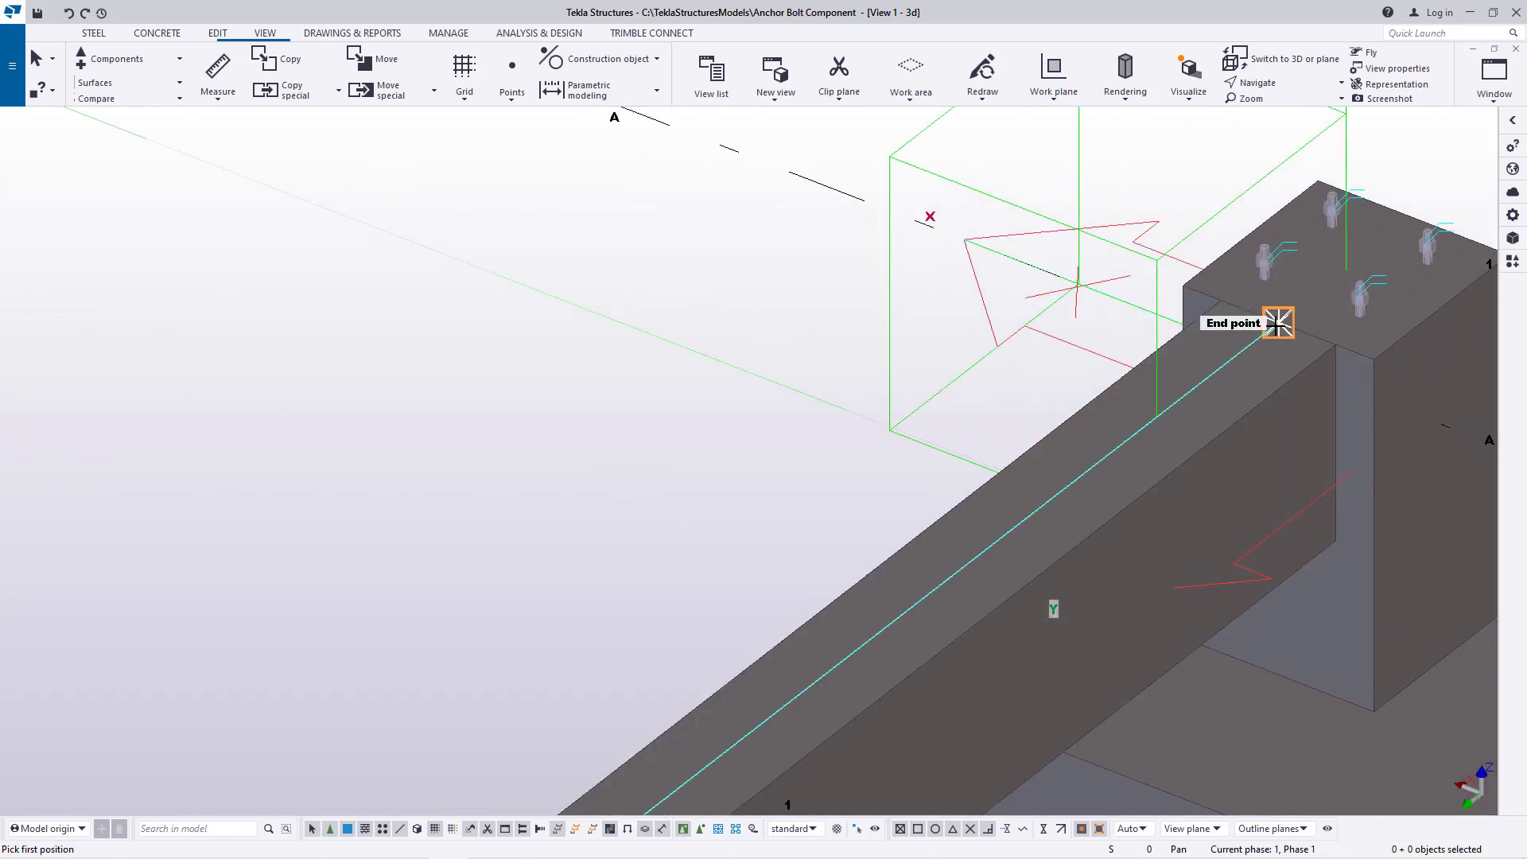
Model a concrete beam along gridline A between the facing top-edge midpoints of the A-1 and A-2 pedestals
{"action": "left_click", "coordinate": [1255, 233]}
{"action": "scroll", "coordinate": [1304, 517], "scroll_direction": "down", "scroll_amount": 4}
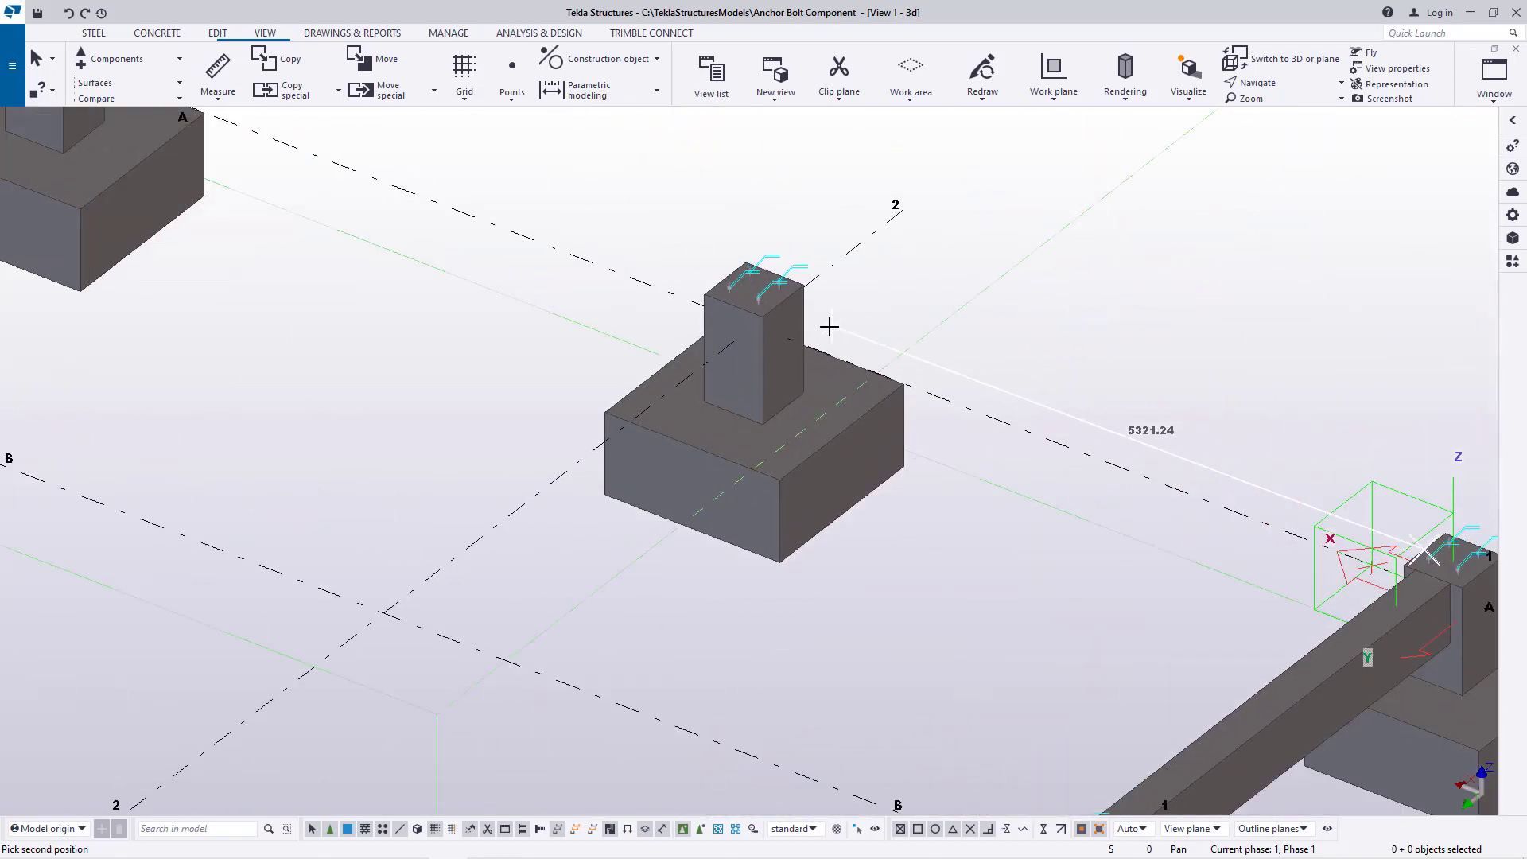
{"action": "scroll", "coordinate": [811, 318], "scroll_direction": "up", "scroll_amount": 6}
{"action": "left_click", "coordinate": [747, 284]}
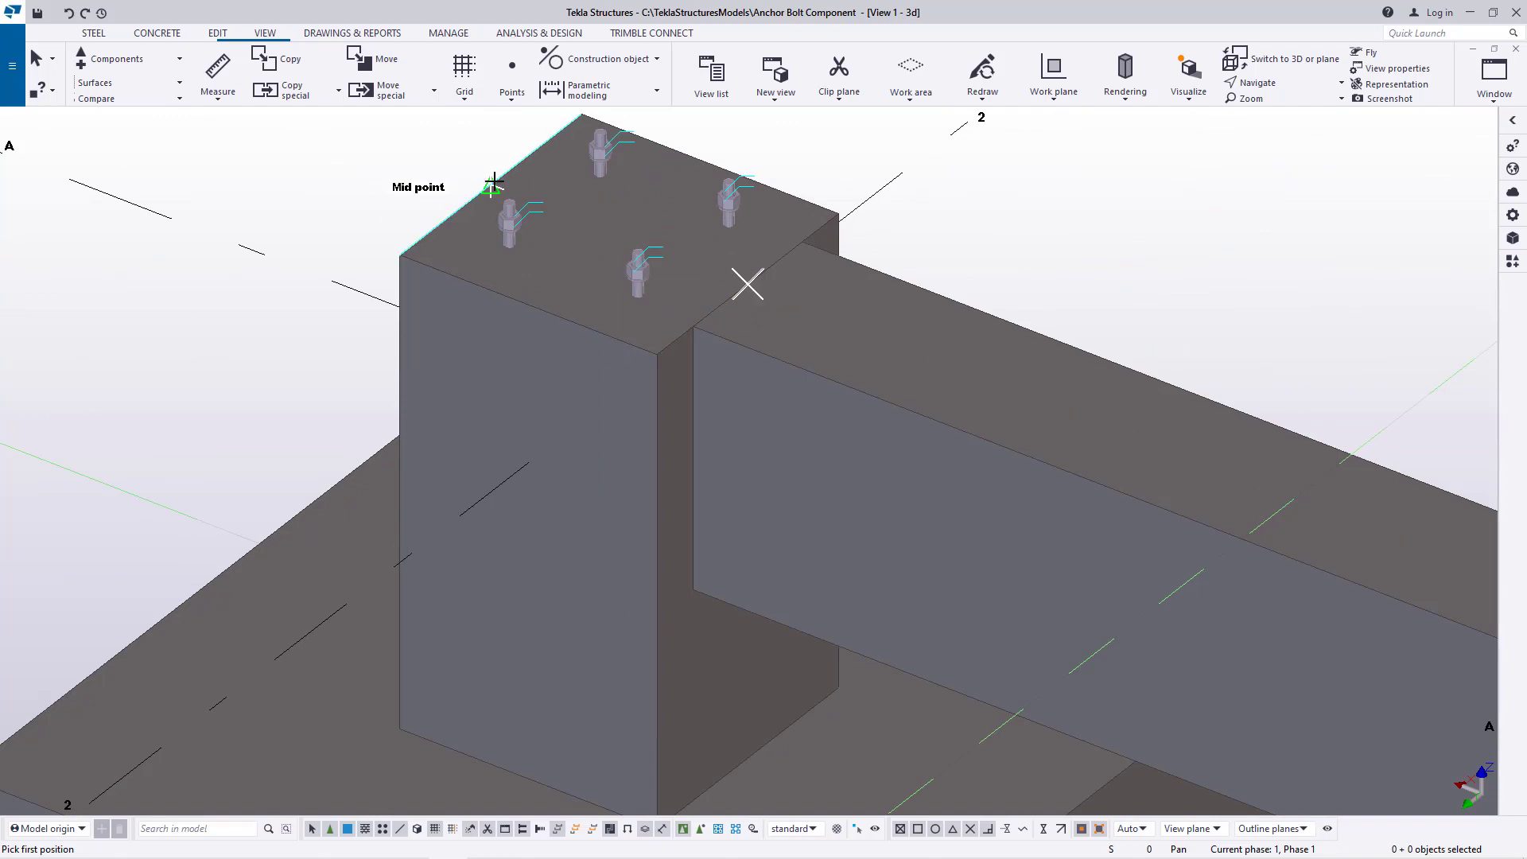
Model a concrete beam along gridline A between the facing top-edge midpoints of the A-2 and A-3 pedestals
{"action": "scroll", "coordinate": [1089, 567], "scroll_direction": "down", "scroll_amount": 4}
{"action": "scroll", "coordinate": [345, 262], "scroll_direction": "up", "scroll_amount": 5}
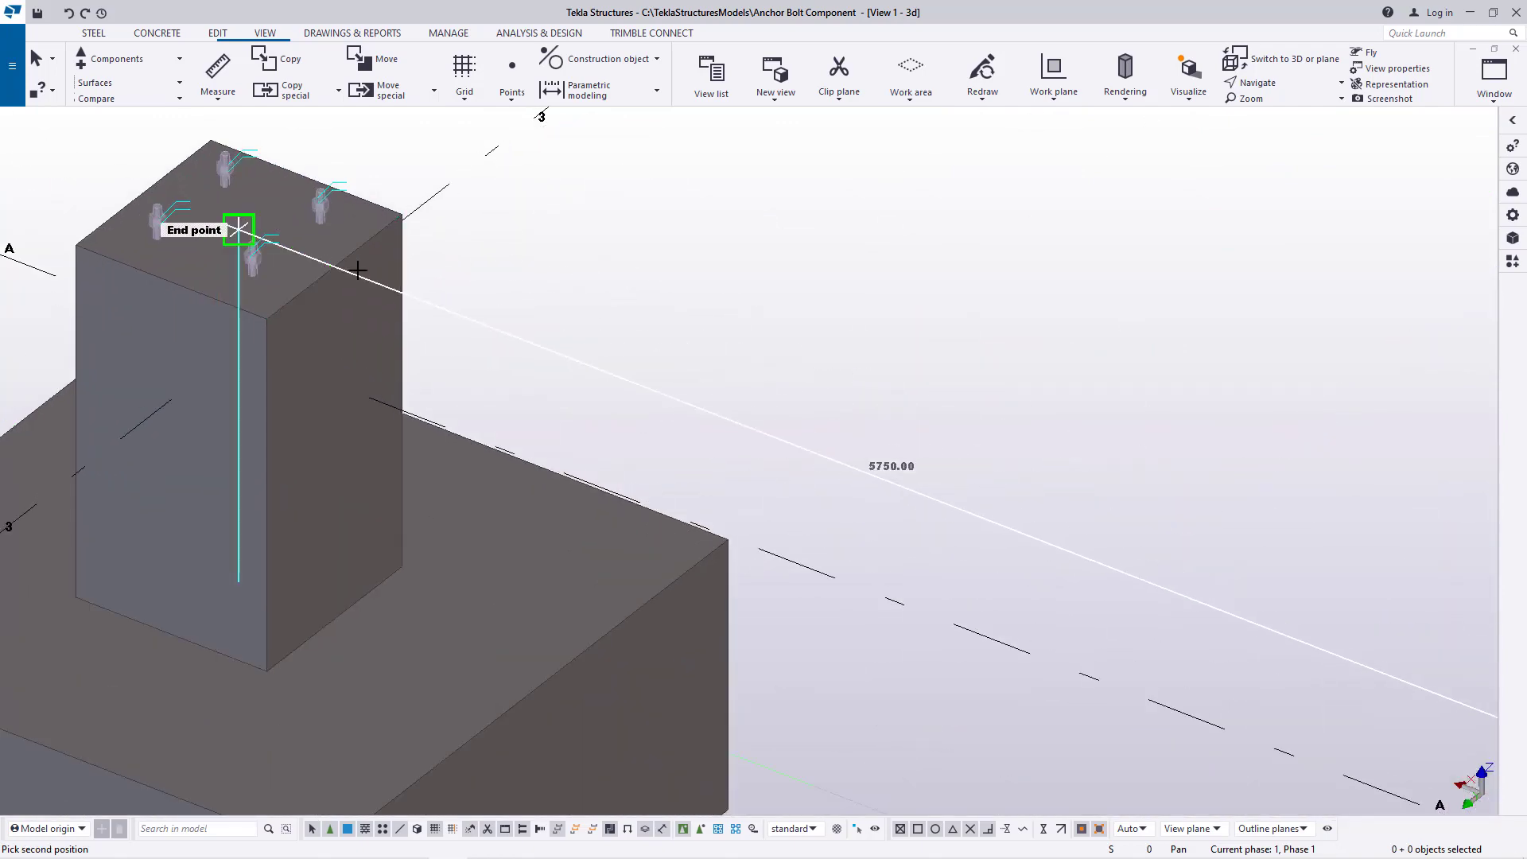
{"action": "left_click", "coordinate": [327, 267]}
Model a concrete beam along gridline A between the facing top-edge midpoints of the A-3 and A-4 pedestals
{"action": "scroll", "coordinate": [783, 419], "scroll_direction": "down", "scroll_amount": 5}
{"action": "scroll", "coordinate": [497, 314], "scroll_direction": "up", "scroll_amount": 8}
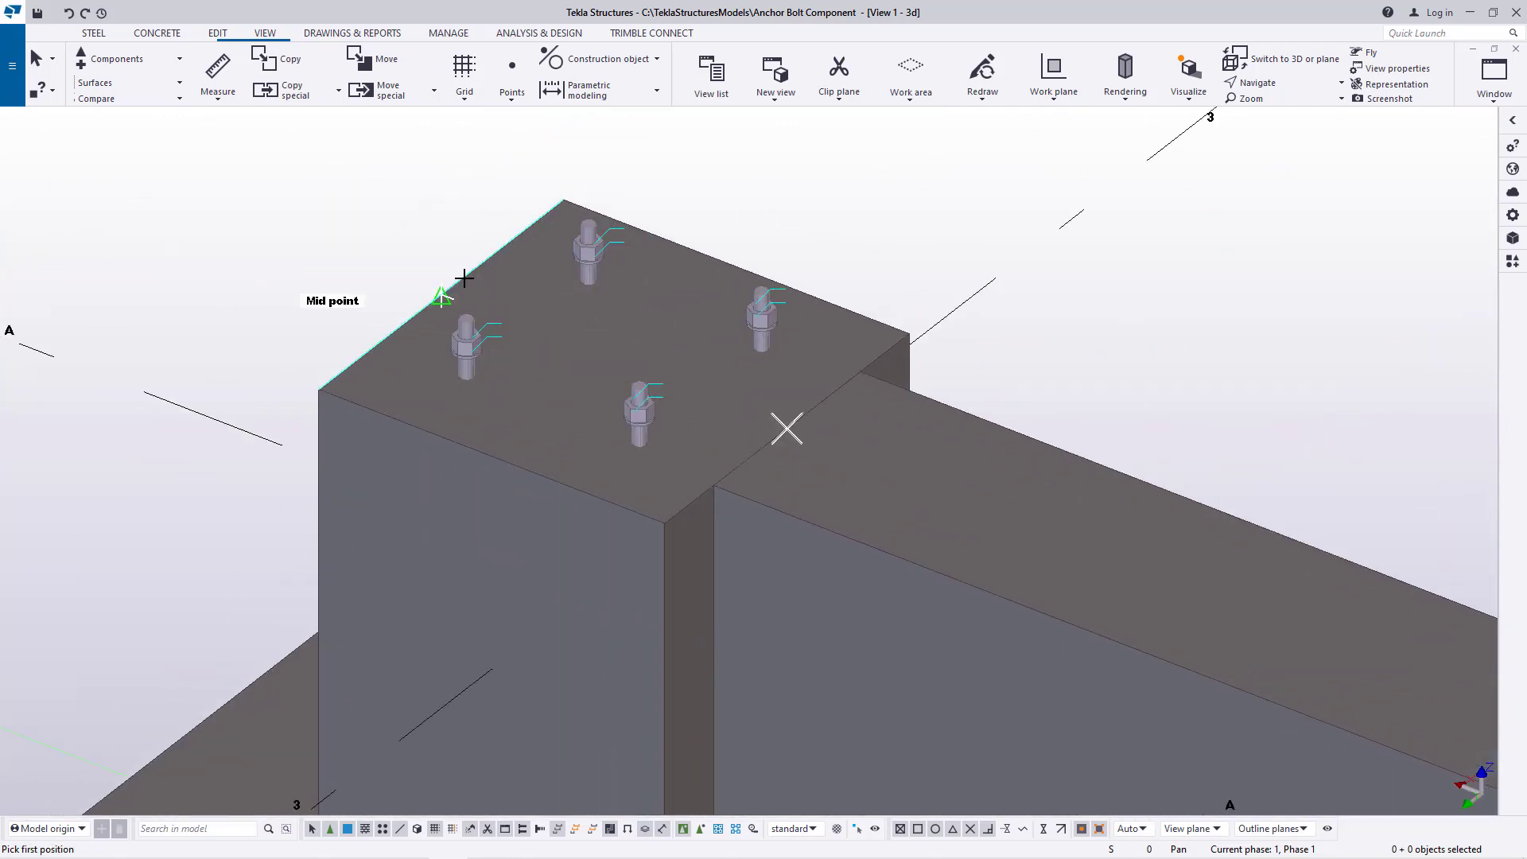
{"action": "left_click", "coordinate": [463, 279]}
{"action": "scroll", "coordinate": [796, 509], "scroll_direction": "down", "scroll_amount": 3}
{"action": "scroll", "coordinate": [1027, 510], "scroll_direction": "down", "scroll_amount": 4}
{"action": "scroll", "coordinate": [541, 410], "scroll_direction": "up", "scroll_amount": 6}
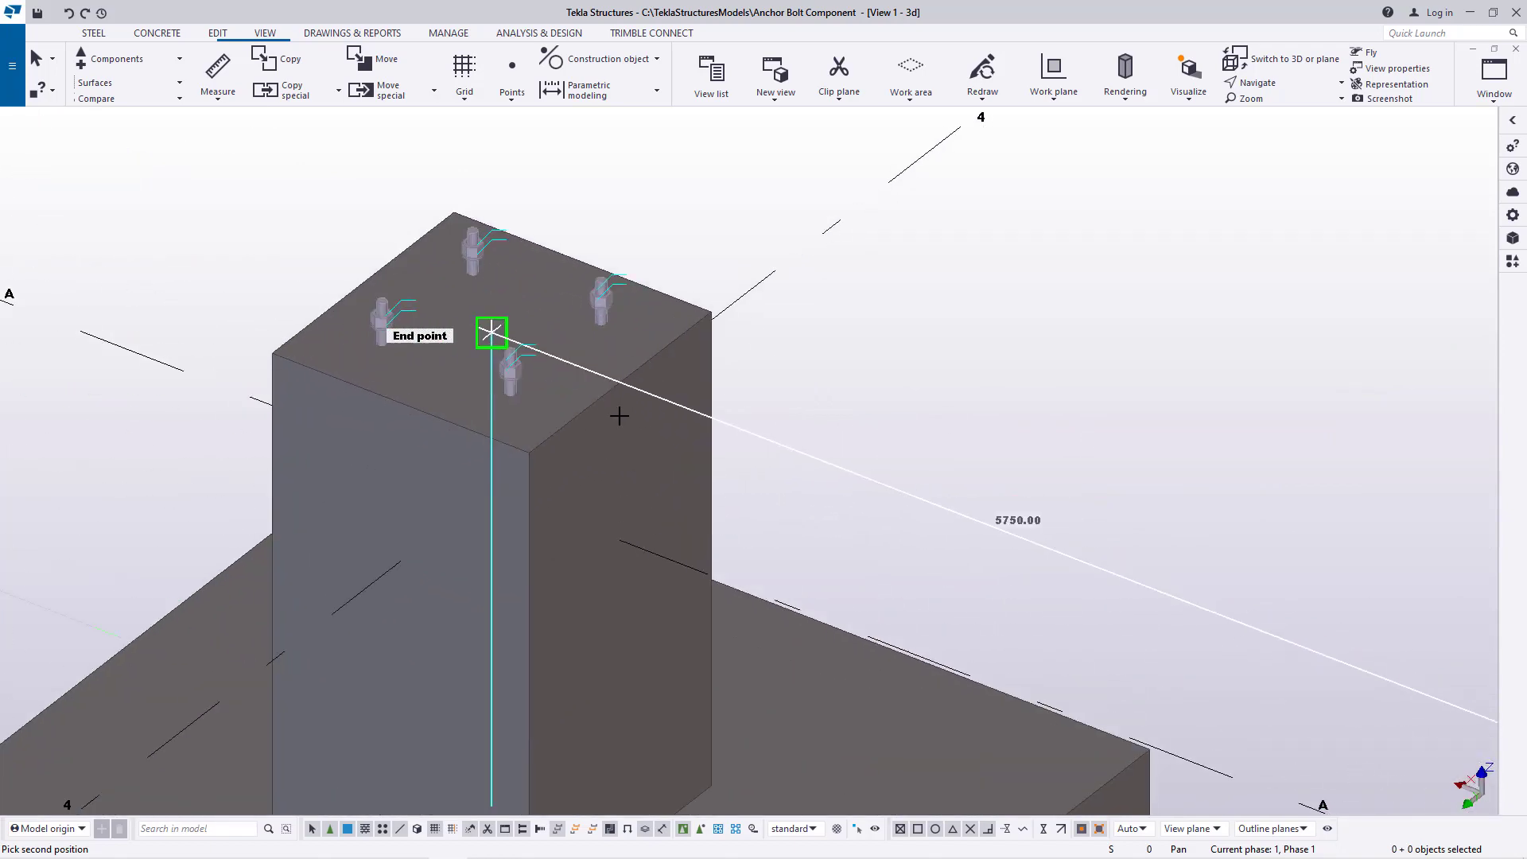
{"action": "left_click", "coordinate": [619, 385]}
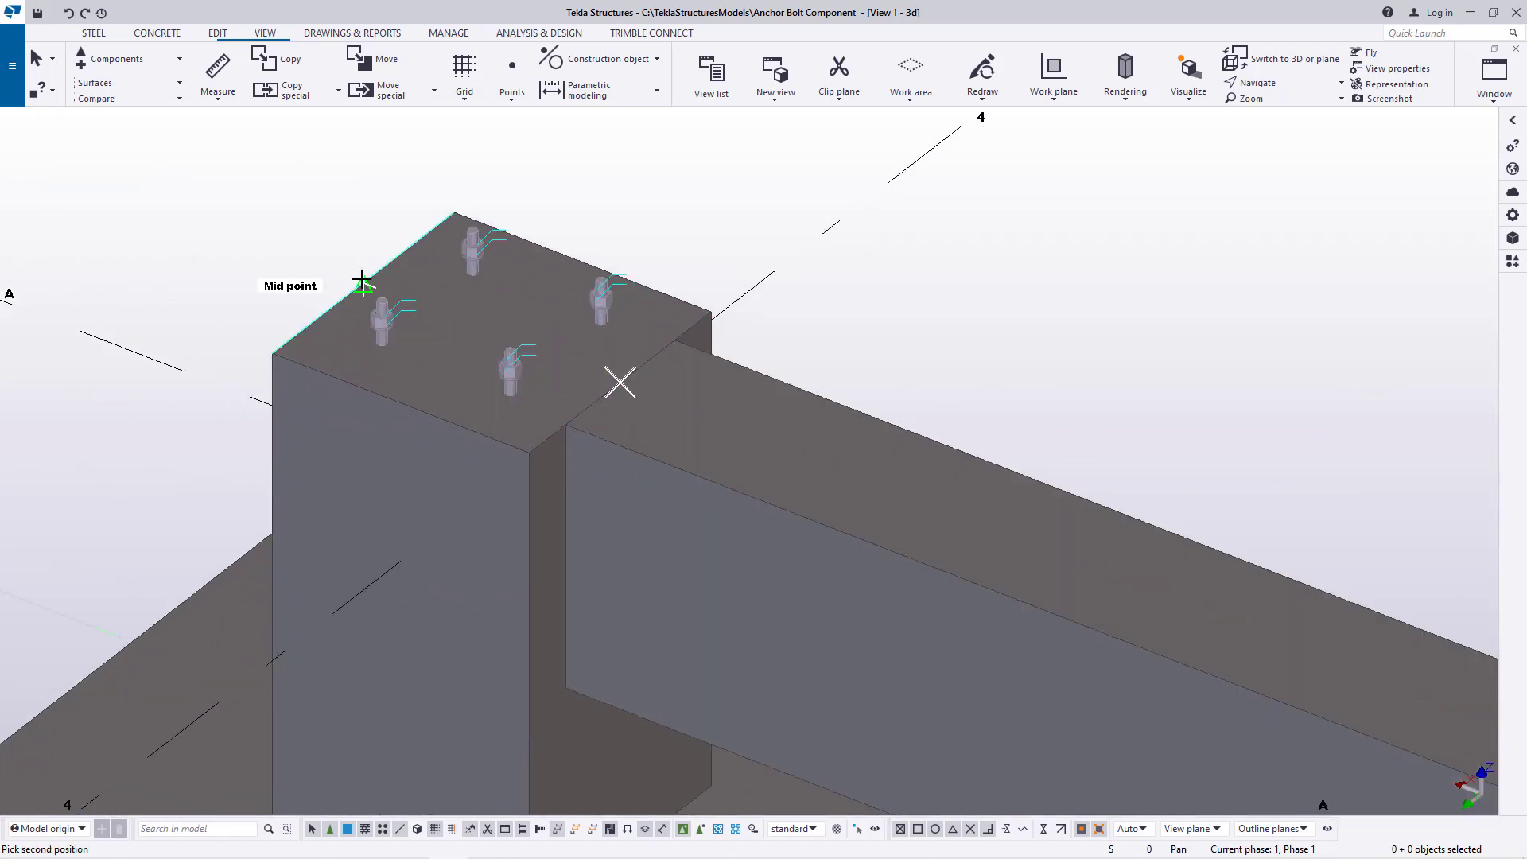
Model a concrete beam along gridline A between the facing top-edge midpoints of the A-4 and A-5 pedestals
{"action": "scroll", "coordinate": [891, 441], "scroll_direction": "down", "scroll_amount": 5}
{"action": "scroll", "coordinate": [720, 382], "scroll_direction": "up", "scroll_amount": 6}
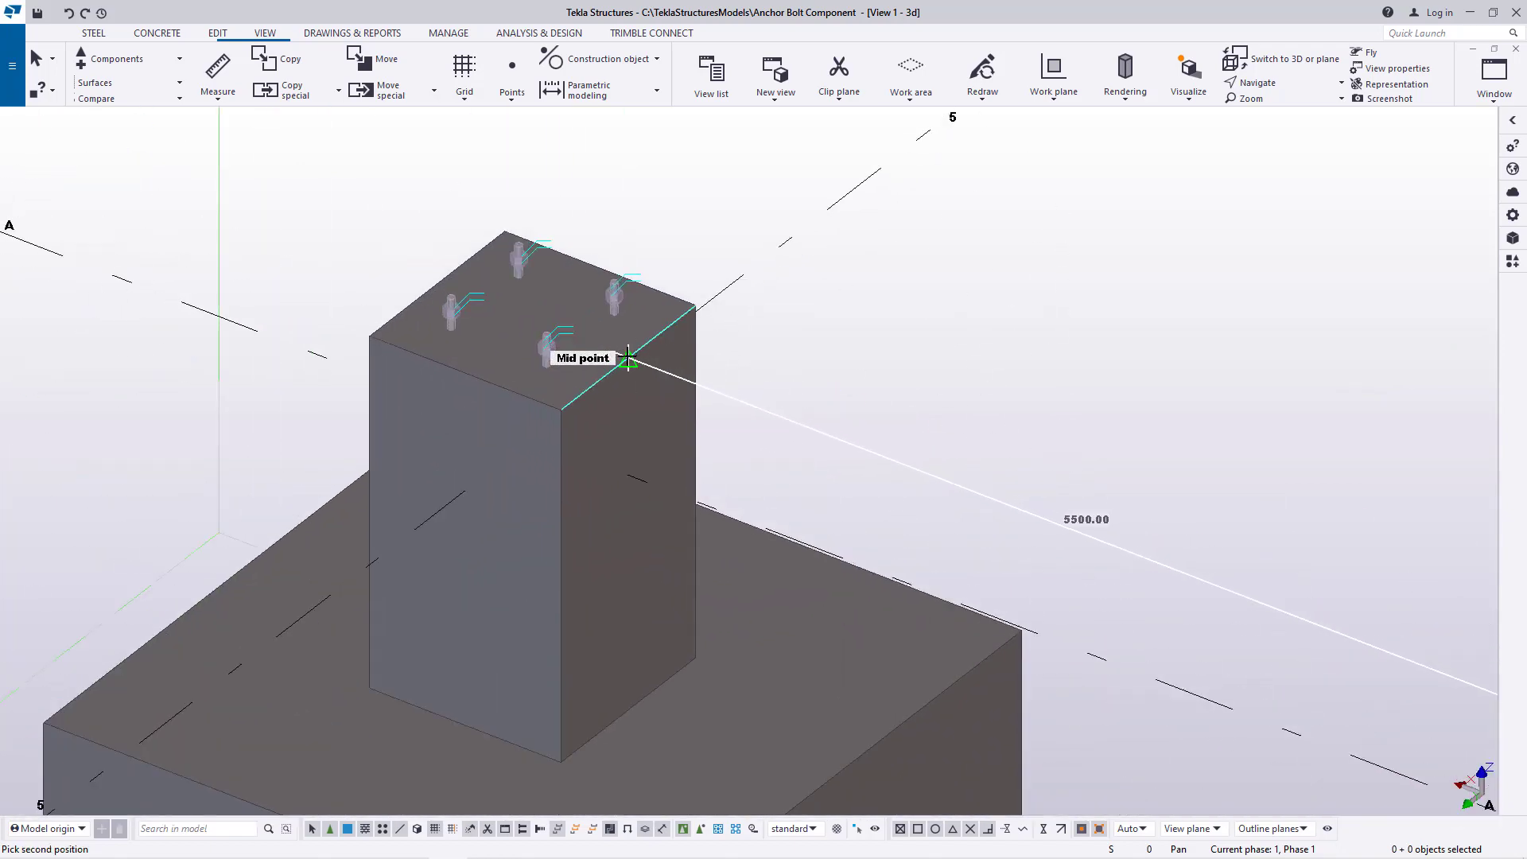
{"action": "left_click", "coordinate": [628, 358]}
Model a concrete beam along gridline 5 between the facing top-edge midpoints of the A-5 and B-5 pedestals
{"action": "scroll", "coordinate": [723, 317], "scroll_direction": "down", "scroll_amount": 4}
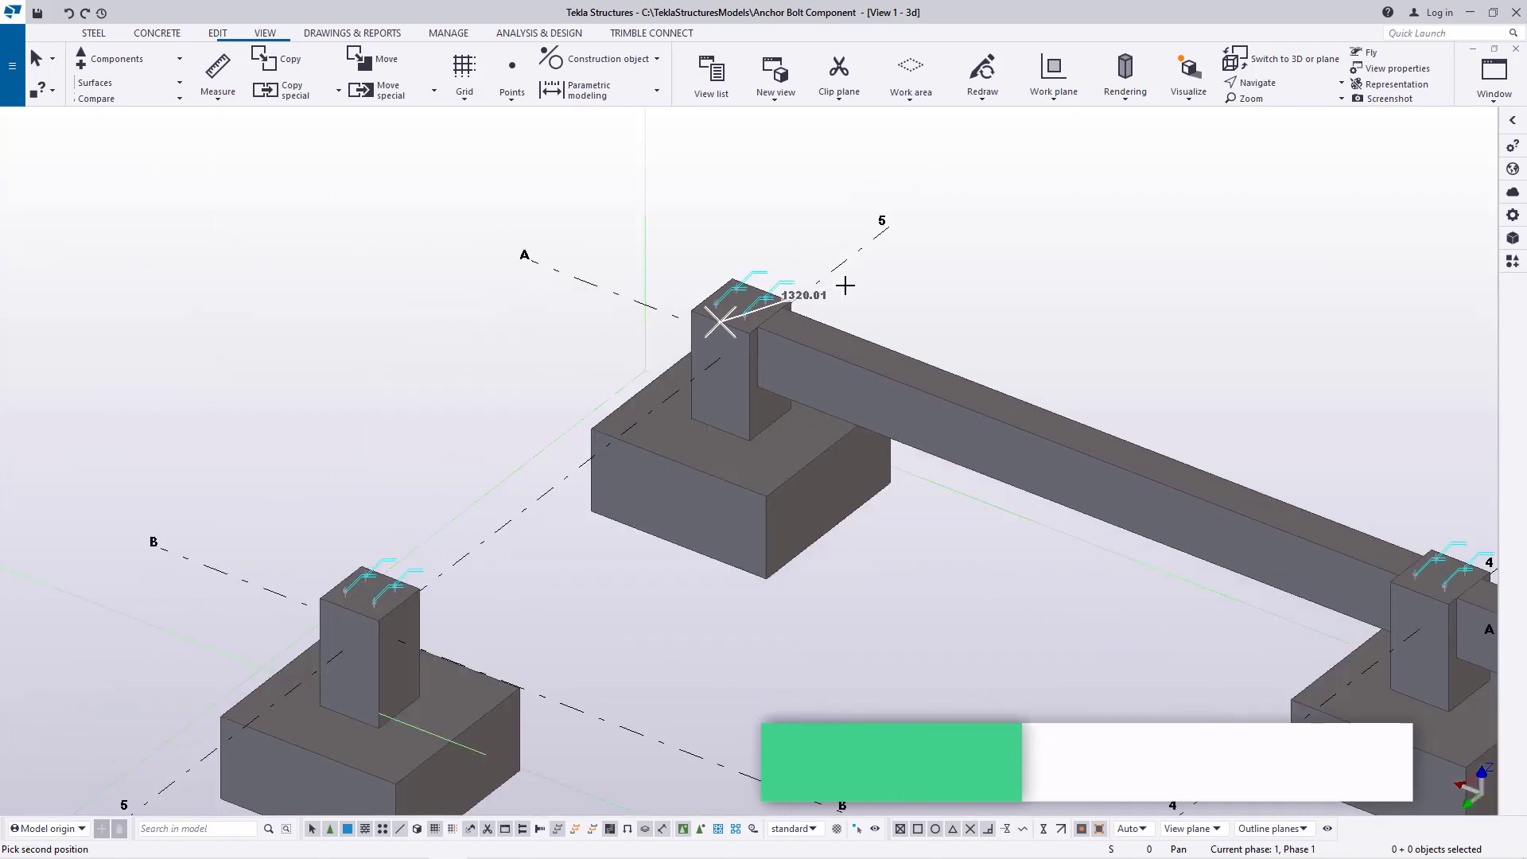
{"action": "scroll", "coordinate": [528, 501], "scroll_direction": "up", "scroll_amount": 5}
{"action": "left_click", "coordinate": [436, 446]}
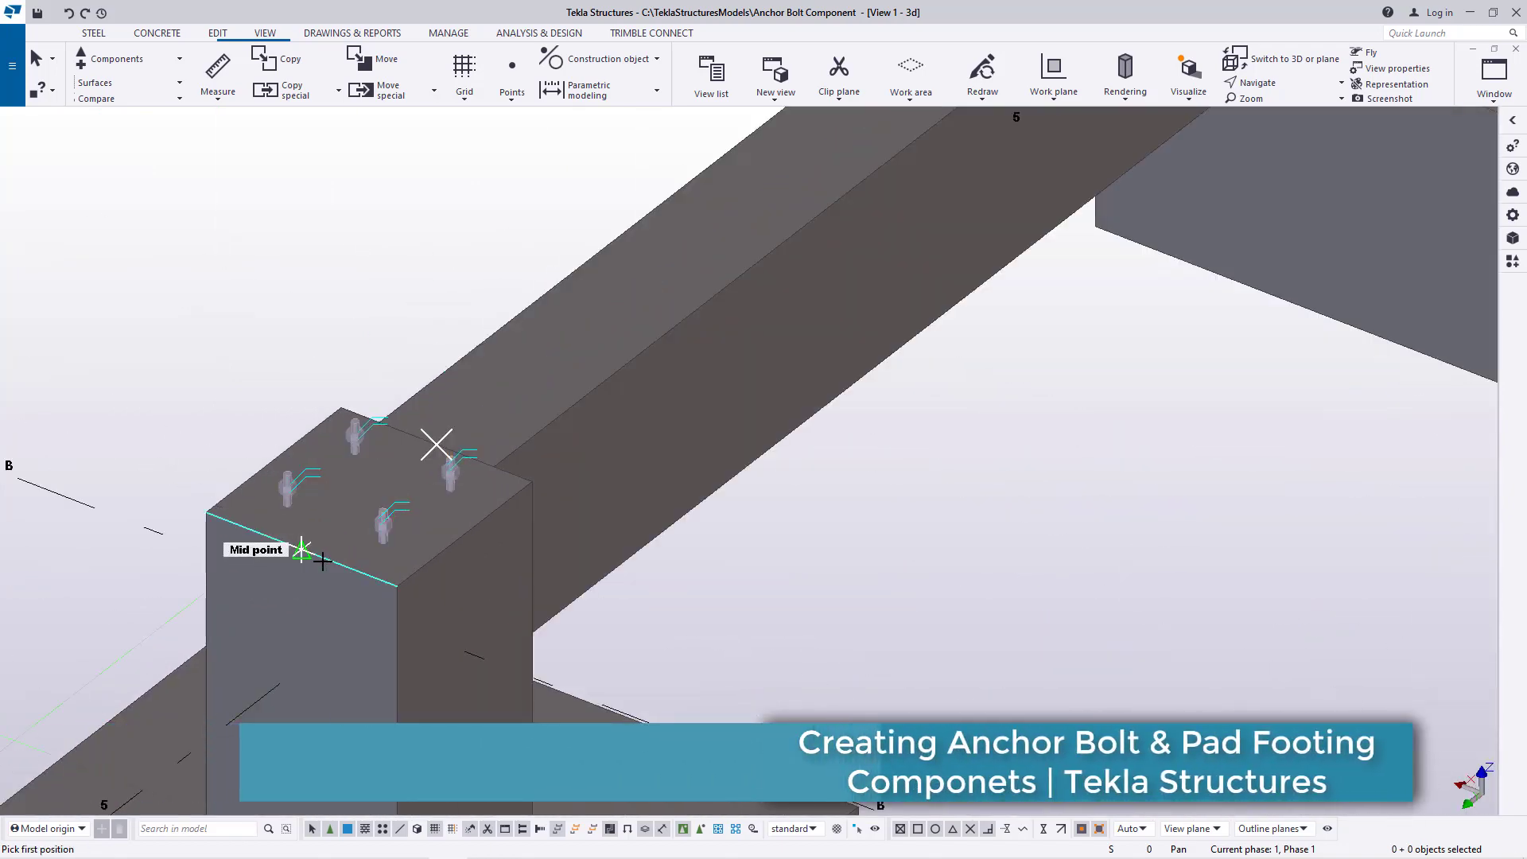
Model a concrete beam along gridline 5 between the facing top-edge midpoints of the B-5 and C-5 pedestals
{"action": "scroll", "coordinate": [603, 416], "scroll_direction": "down", "scroll_amount": 4}
{"action": "scroll", "coordinate": [604, 430], "scroll_direction": "up", "scroll_amount": 6}
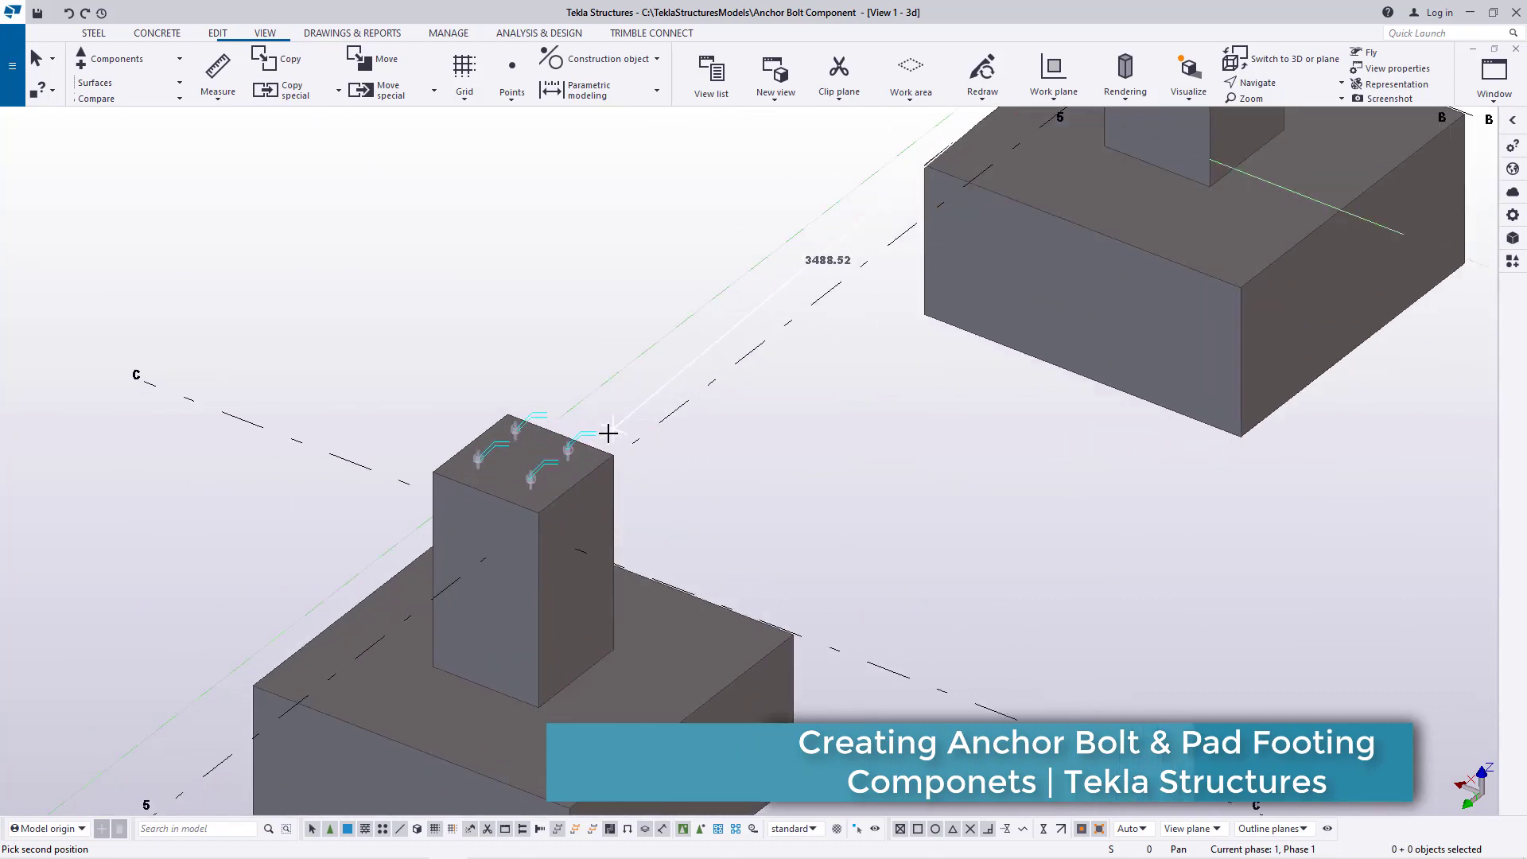
{"action": "left_click", "coordinate": [528, 428]}
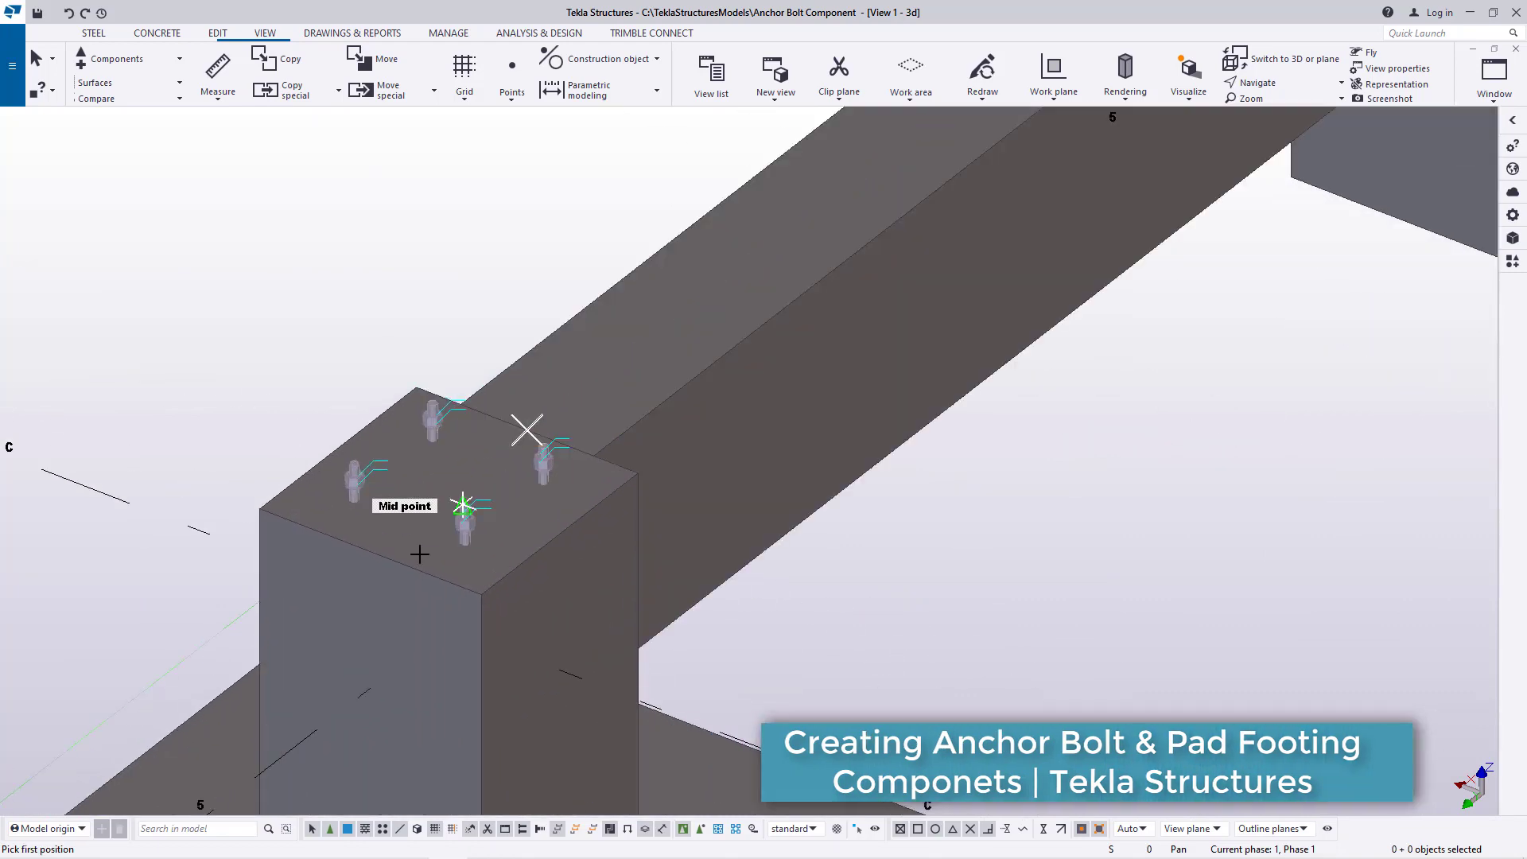
Model a concrete beam along gridline 5 between the facing top-edge midpoints of the C-5 and D-5 pedestals
{"action": "left_click", "coordinate": [371, 552]}
{"action": "scroll", "coordinate": [811, 330], "scroll_direction": "down", "scroll_amount": 5}
{"action": "scroll", "coordinate": [385, 607], "scroll_direction": "up", "scroll_amount": 5}
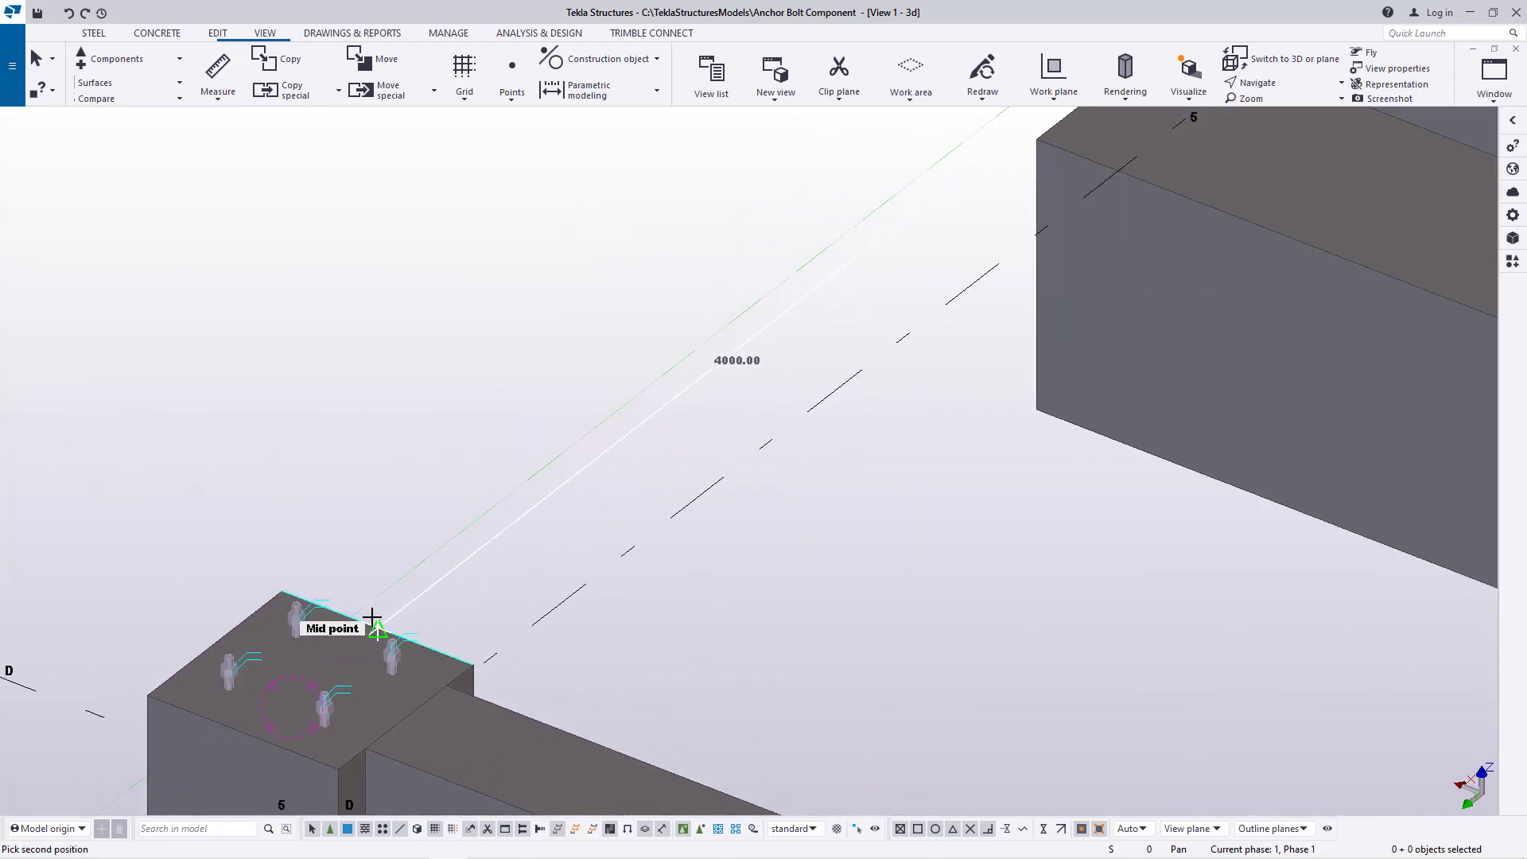
{"action": "left_click", "coordinate": [372, 628]}
{"action": "scroll", "coordinate": [645, 364], "scroll_direction": "down", "scroll_amount": 3}
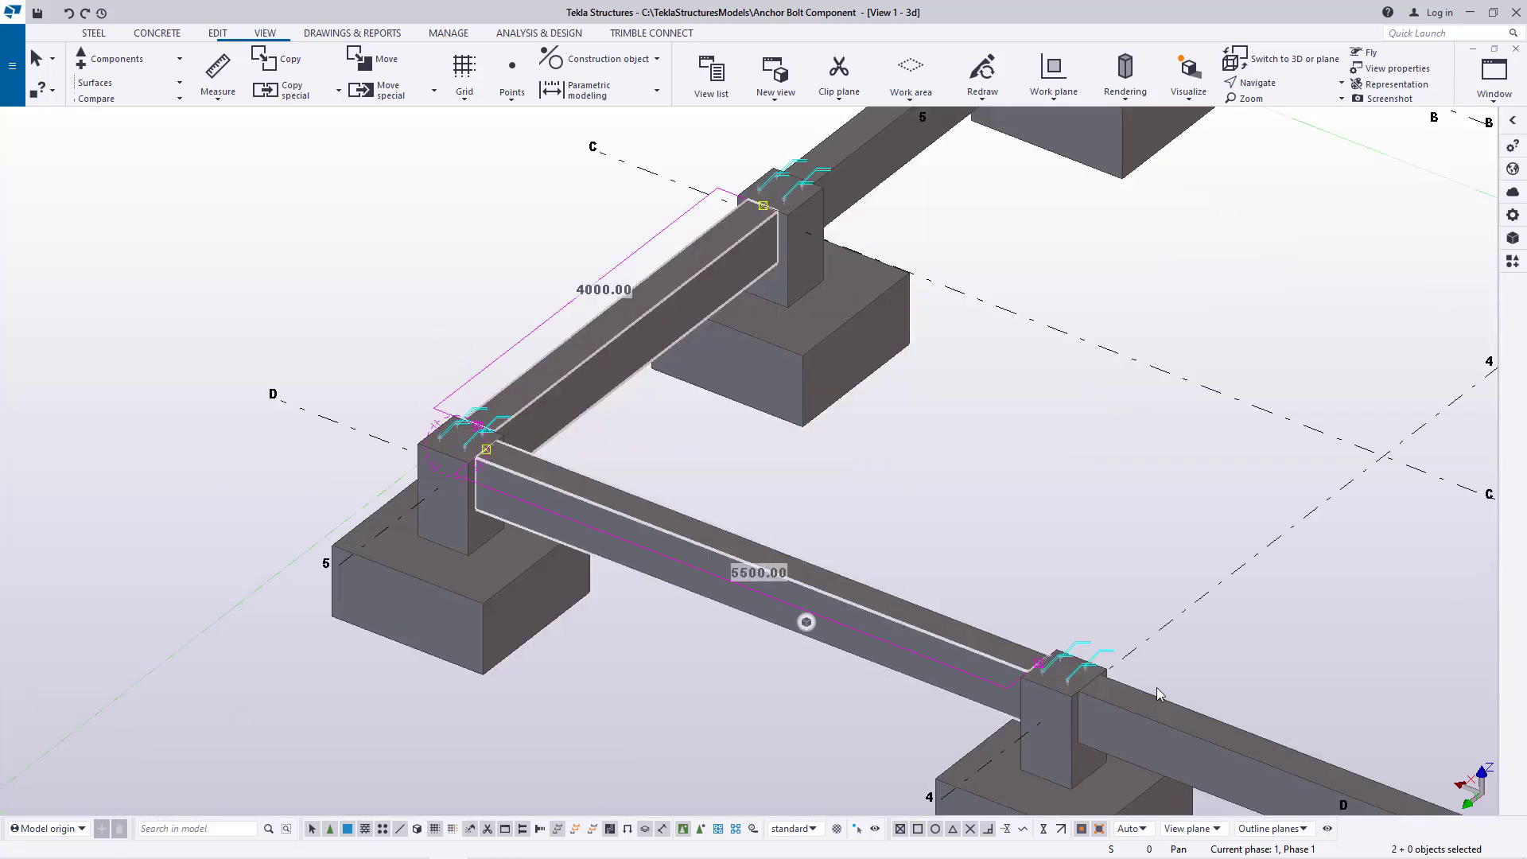
Select all the perimeter beams along gridlines D, 5, A and 1 and move them linearly with dX 0, dY 0 and dZ -80
{"action": "left_click", "coordinate": [871, 162], "text": "ctrl"}
{"action": "scroll", "coordinate": [462, 537], "scroll_direction": "down", "scroll_amount": 7}
{"action": "scroll", "coordinate": [875, 321], "scroll_direction": "up", "scroll_amount": 4}
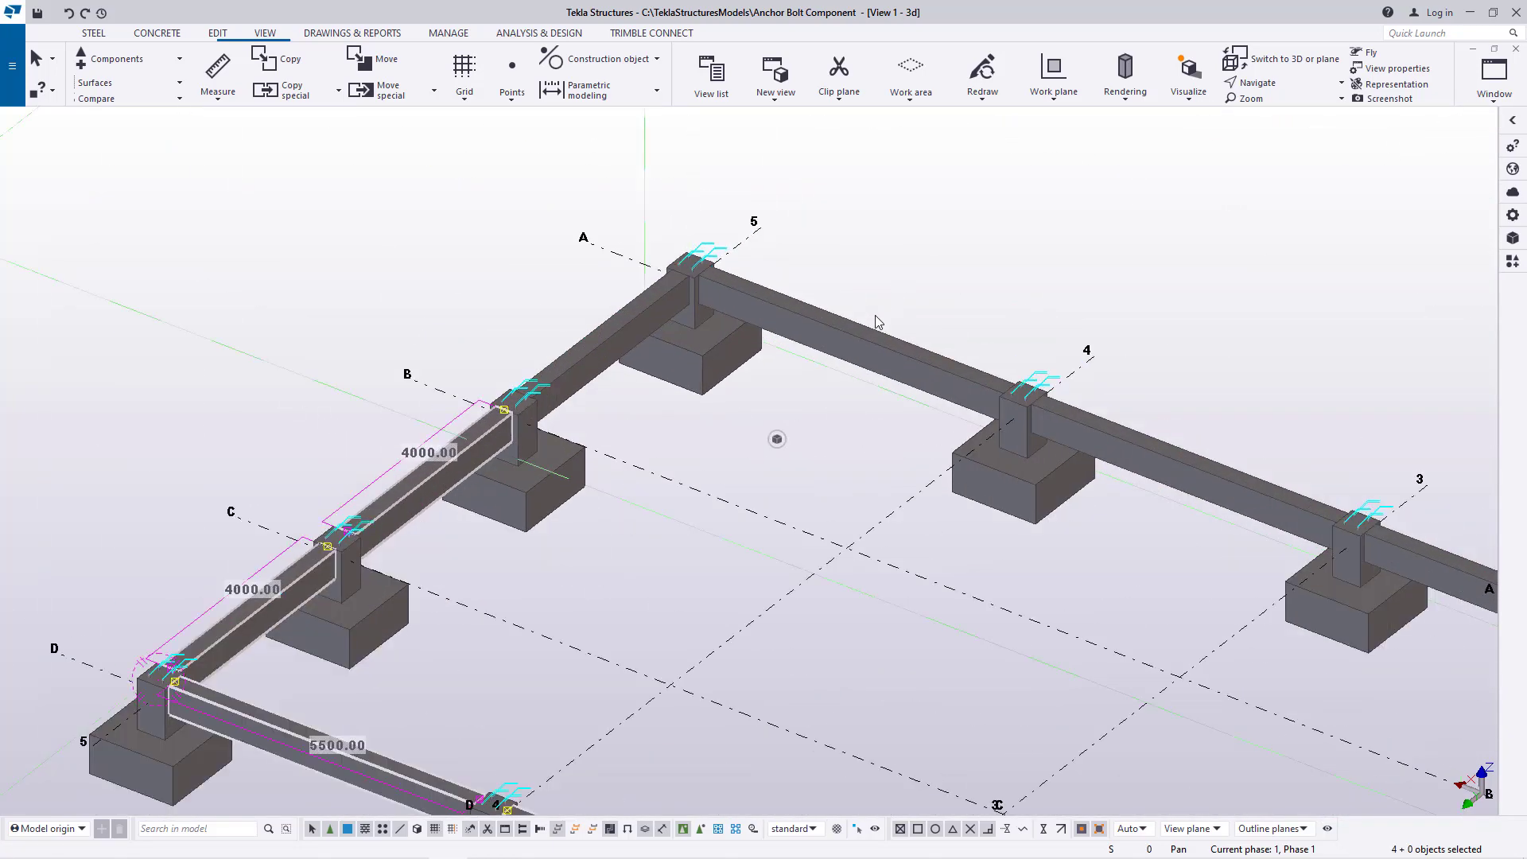
{"action": "left_click", "coordinate": [1239, 452], "text": "ctrl"}
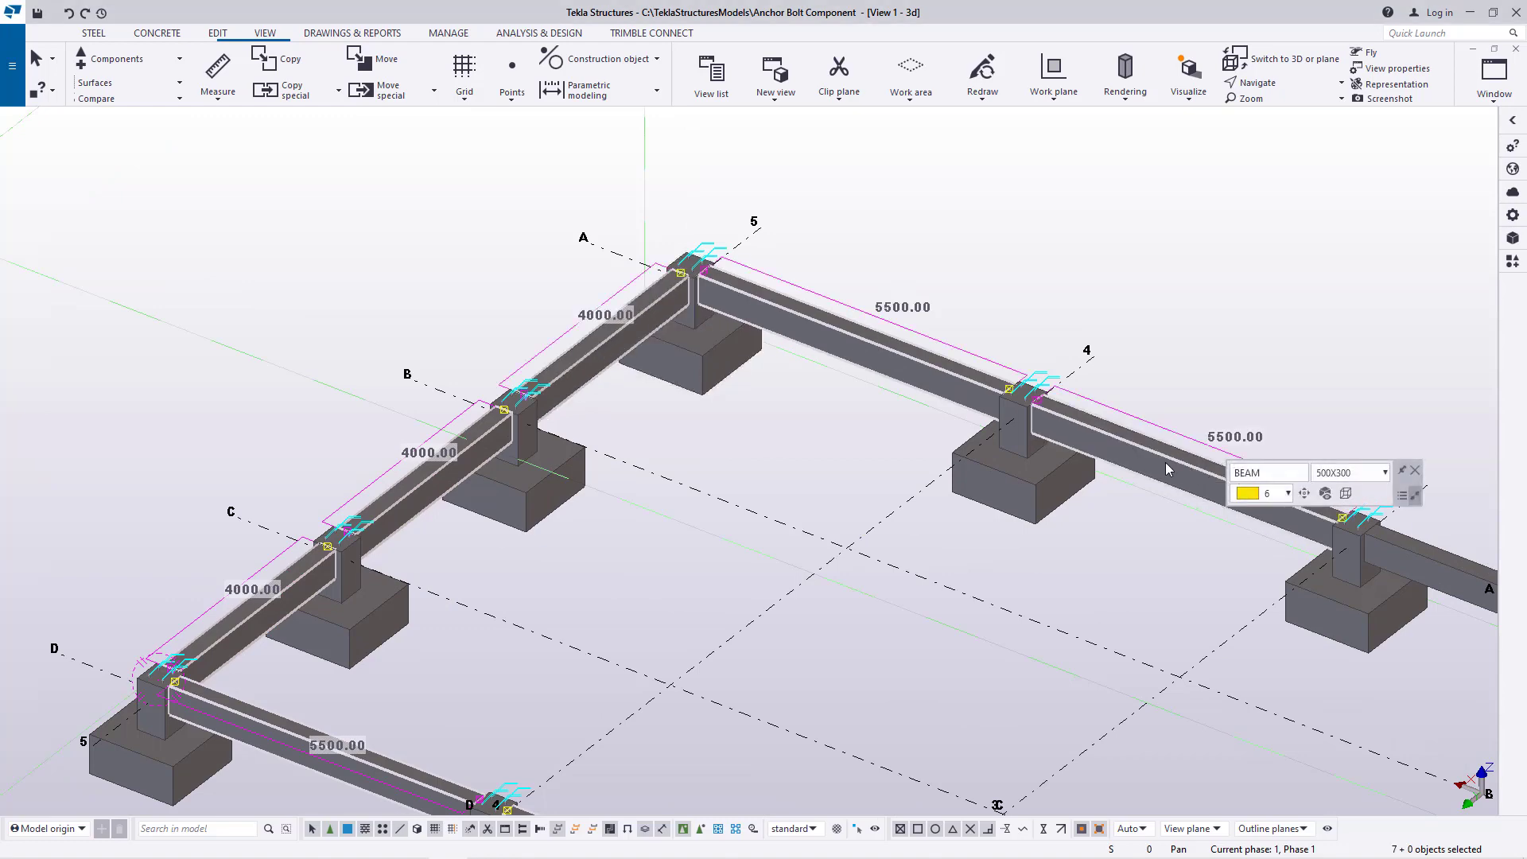
{"action": "scroll", "coordinate": [1153, 434], "scroll_direction": "down", "scroll_amount": 5}
{"action": "scroll", "coordinate": [1082, 414], "scroll_direction": "up", "scroll_amount": 4}
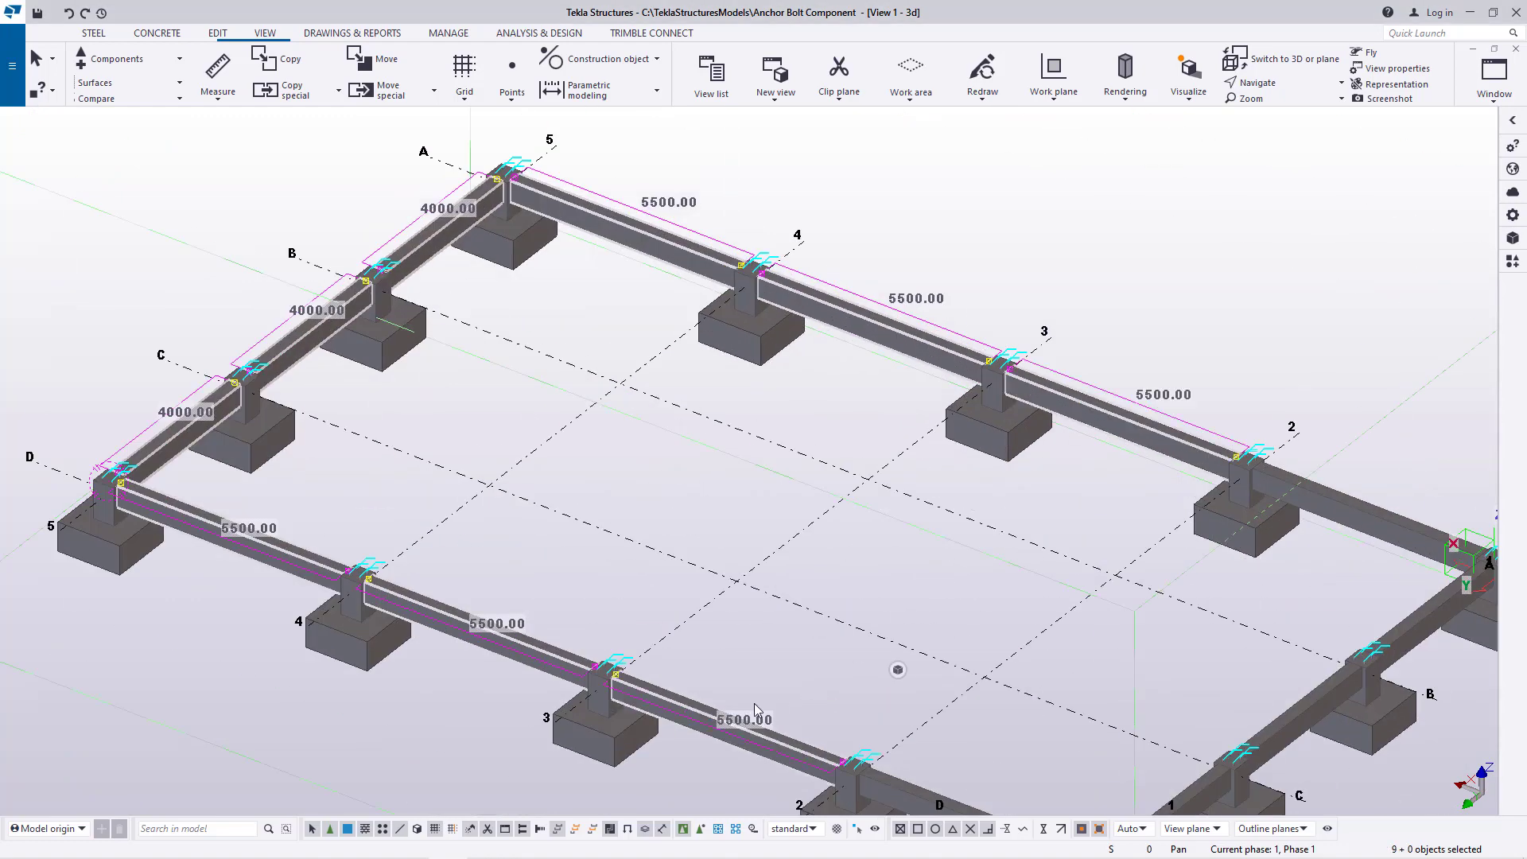
{"action": "scroll", "coordinate": [755, 707], "scroll_direction": "down", "scroll_amount": 5}
{"action": "scroll", "coordinate": [992, 630], "scroll_direction": "up", "scroll_amount": 5}
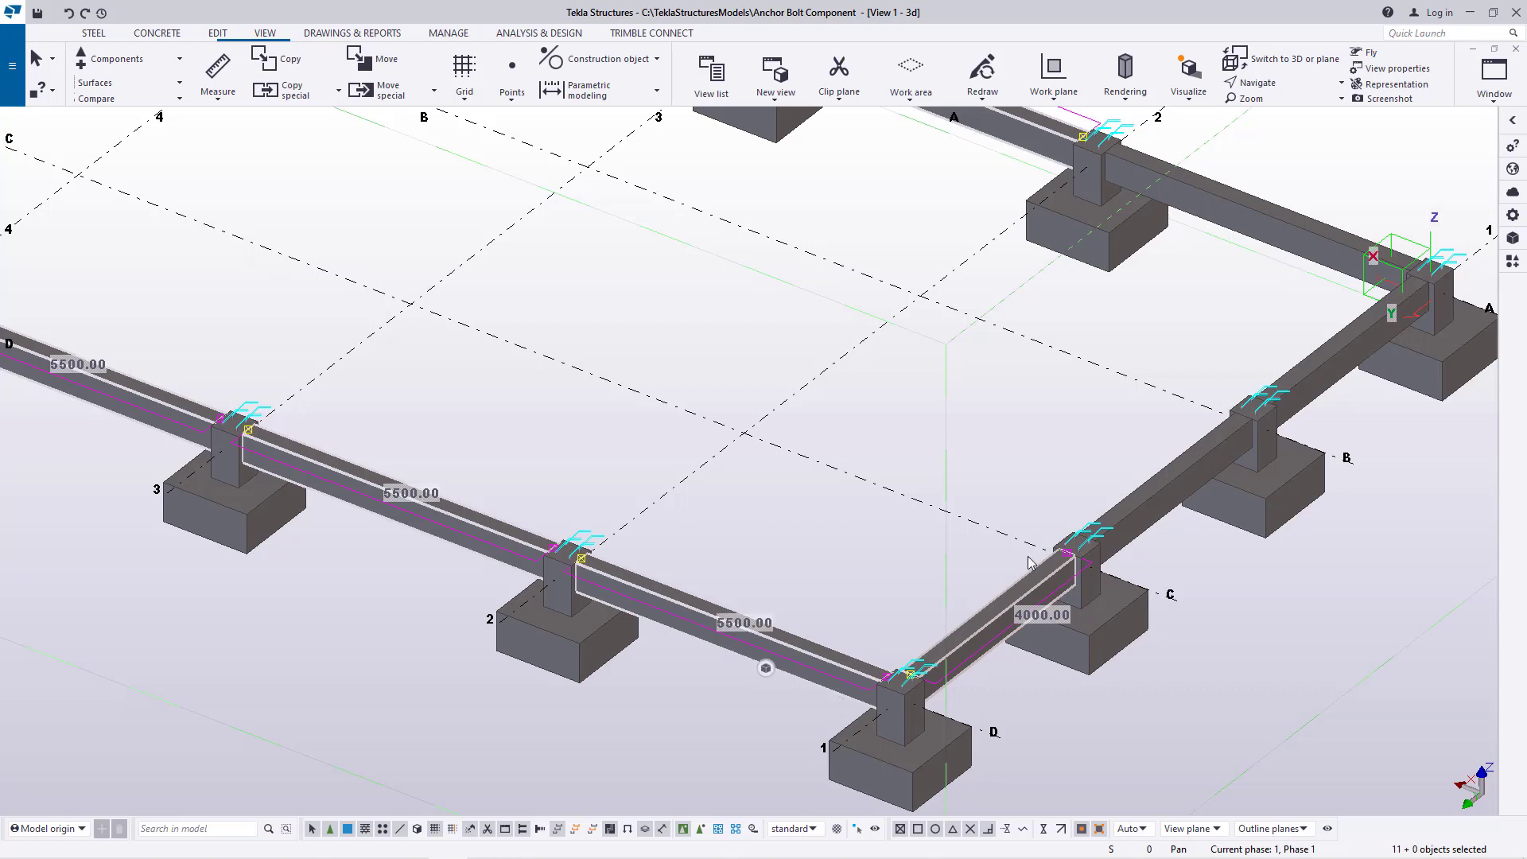
{"action": "left_click", "coordinate": [1293, 233], "text": "ctrl"}
{"action": "scroll", "coordinate": [1173, 505], "scroll_direction": "down", "scroll_amount": 4}
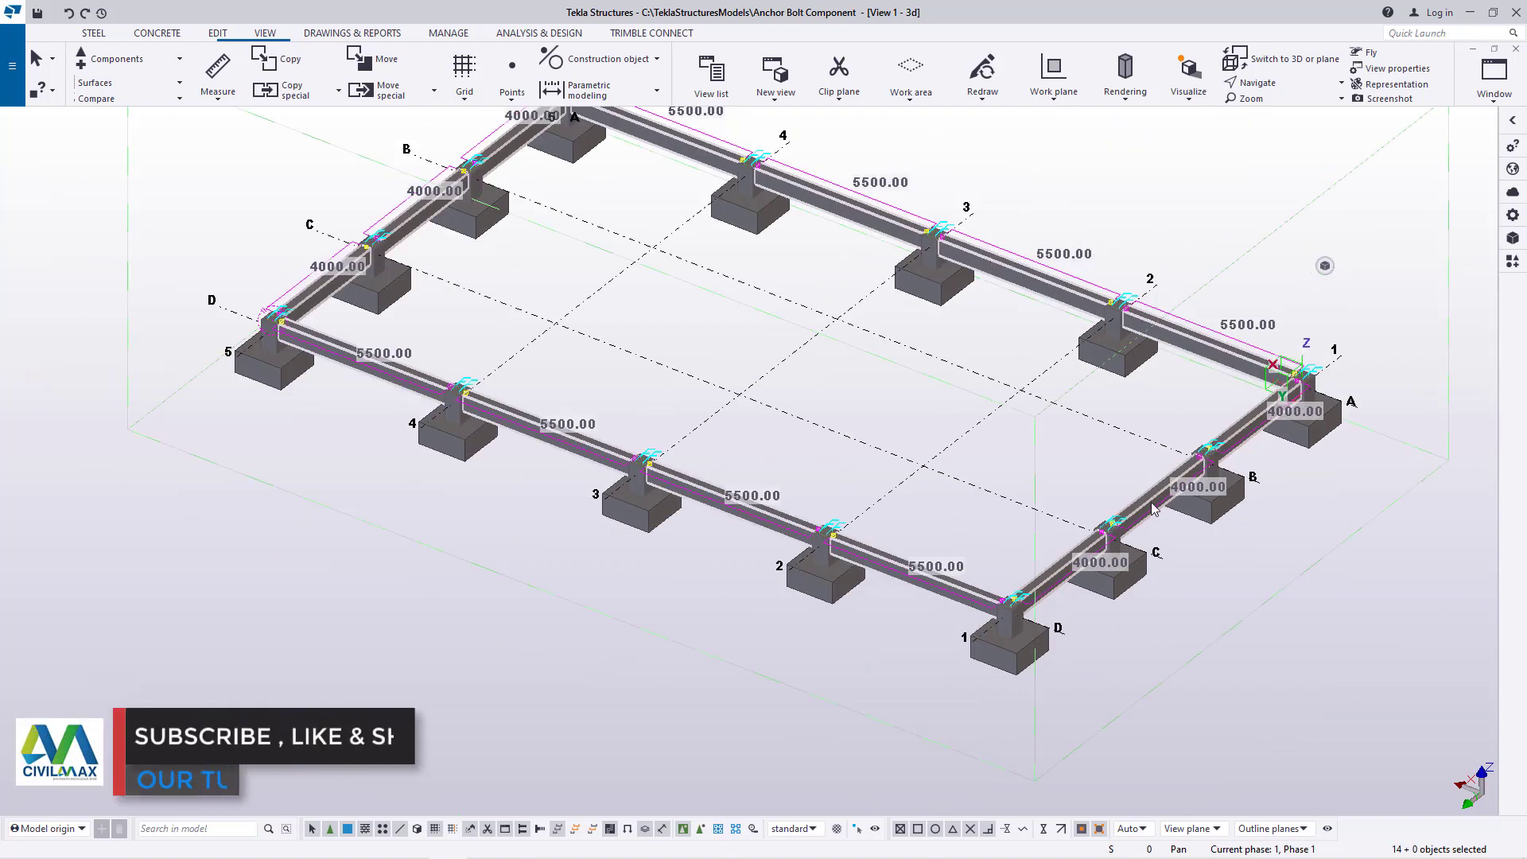
{"action": "scroll", "coordinate": [549, 367], "scroll_direction": "up", "scroll_amount": 8}
{"action": "scroll", "coordinate": [453, 374], "scroll_direction": "up", "scroll_amount": 3}
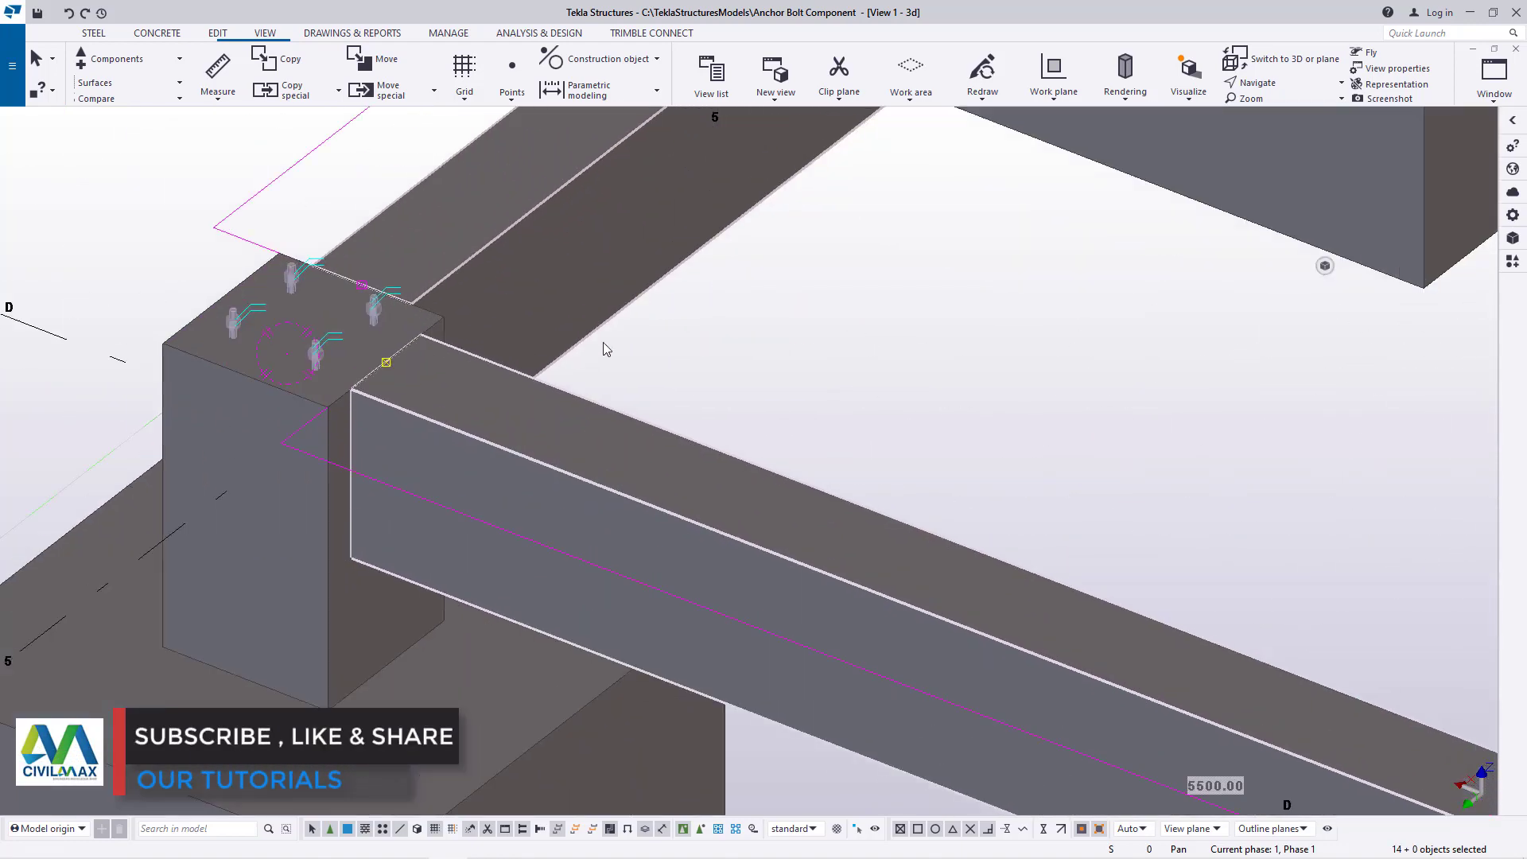
{"action": "right_click", "coordinate": [893, 275]}
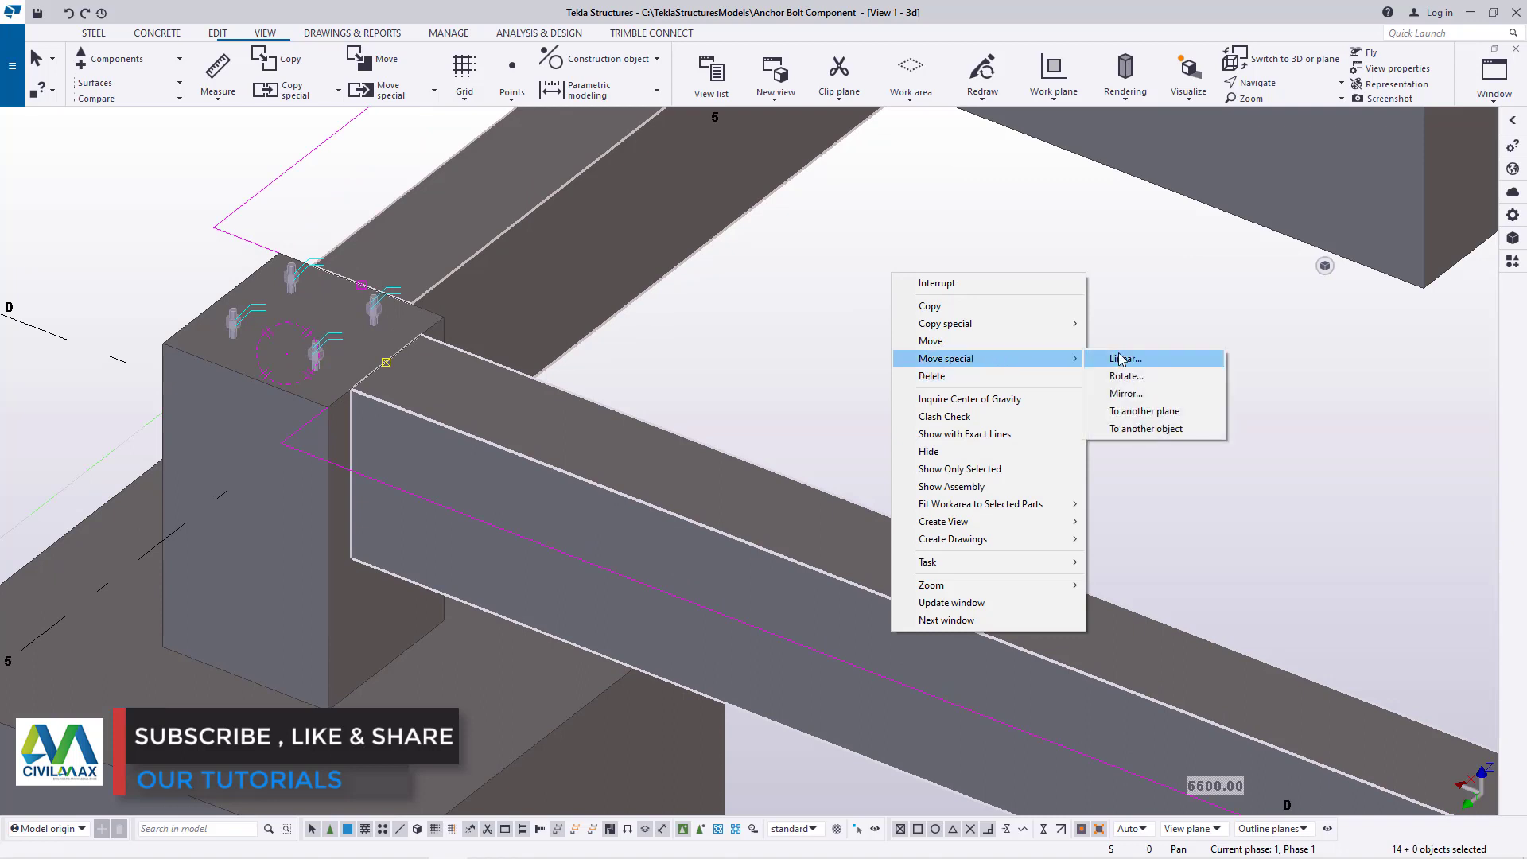
{"action": "left_click", "coordinate": [1121, 359]}
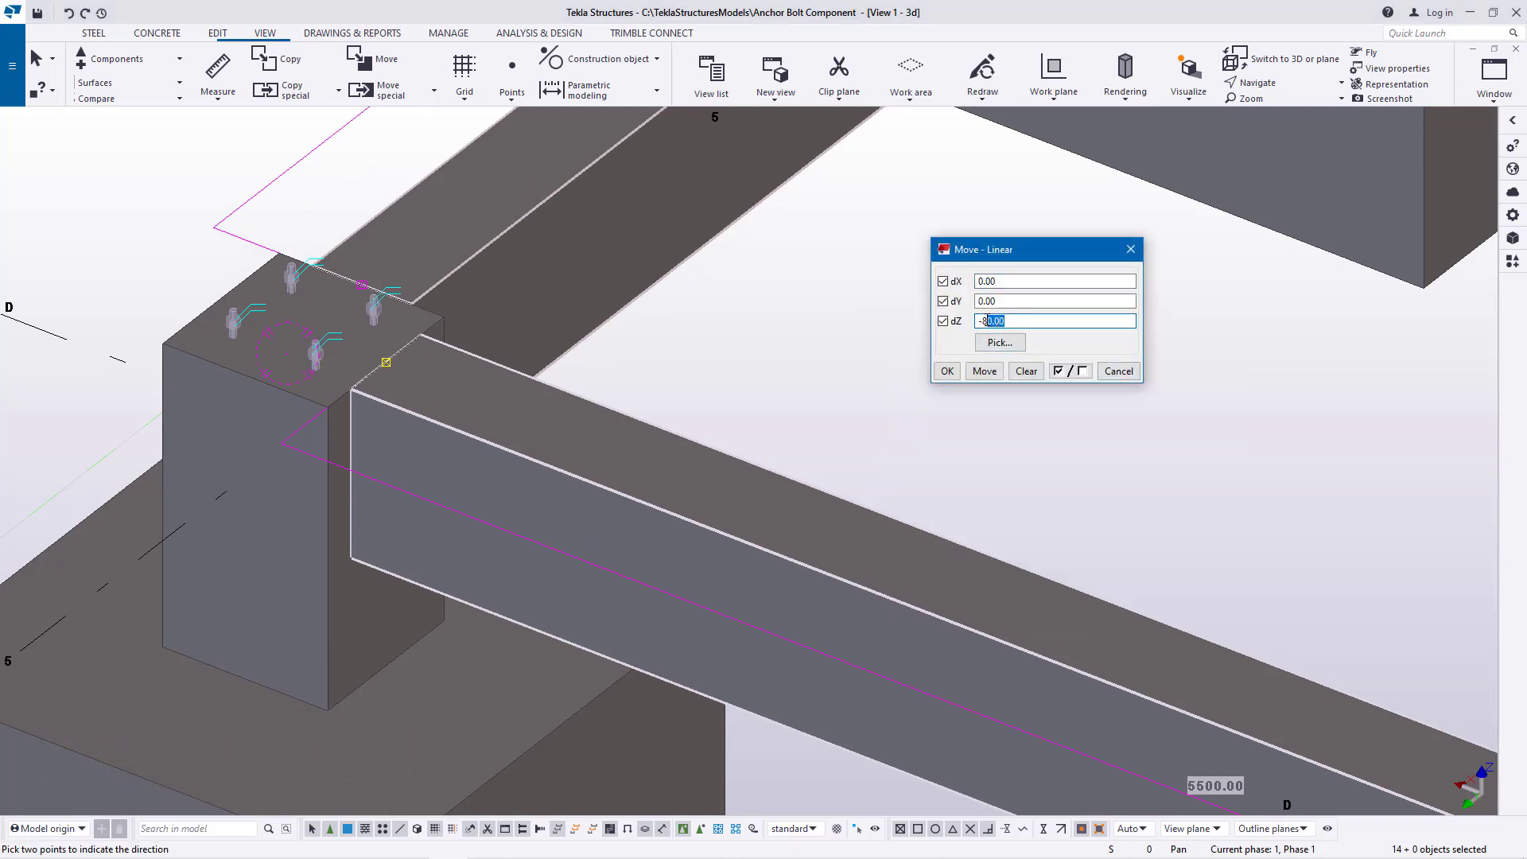
{"action": "left_click", "coordinate": [984, 371]}
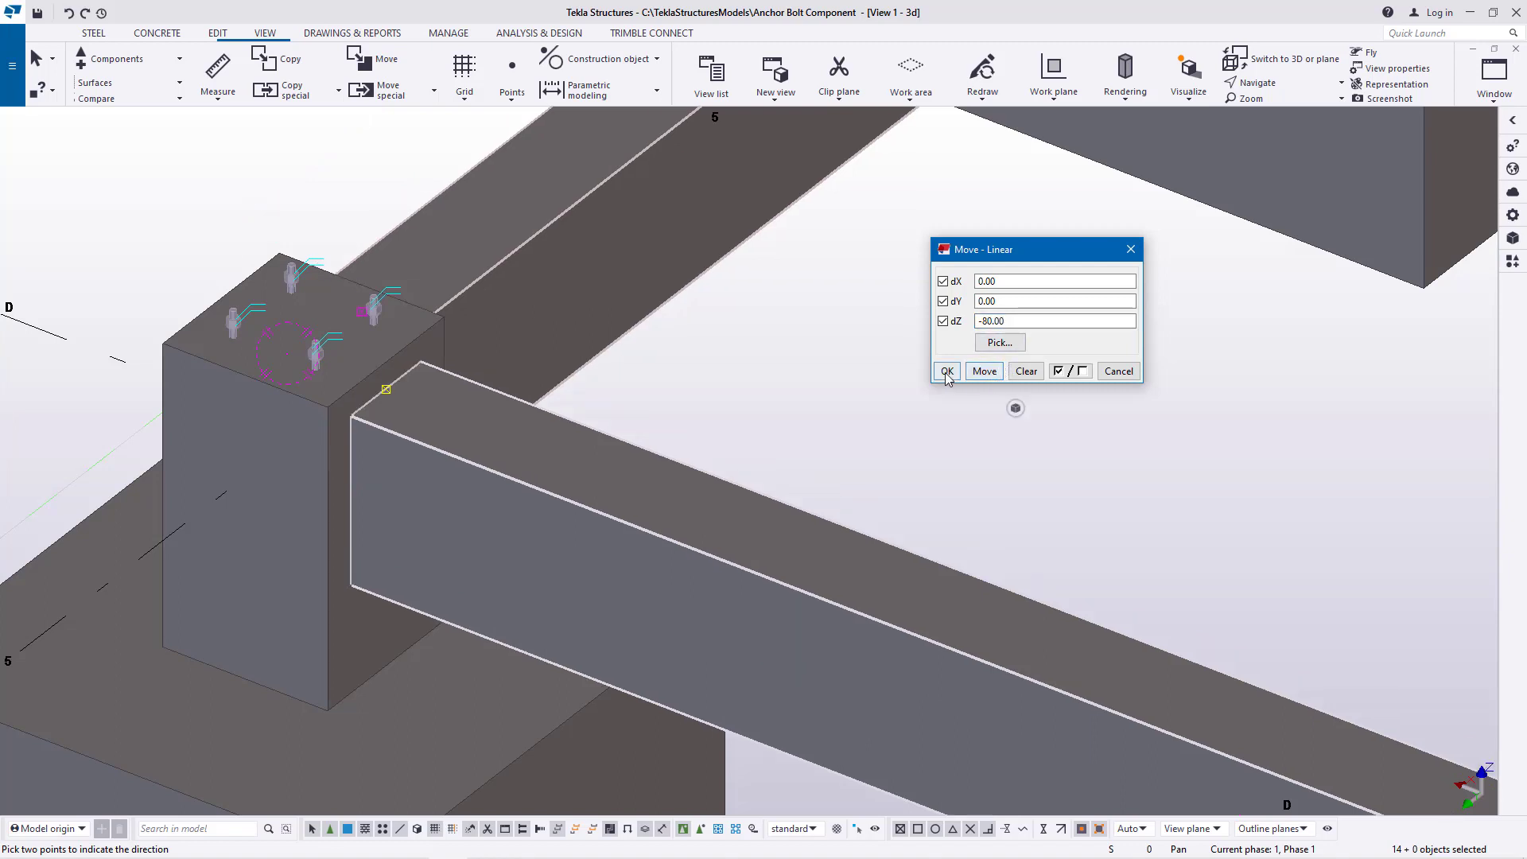
{"action": "left_click", "coordinate": [948, 371]}
{"action": "right_click", "coordinate": [896, 312]}
{"action": "left_click", "coordinate": [939, 324]}
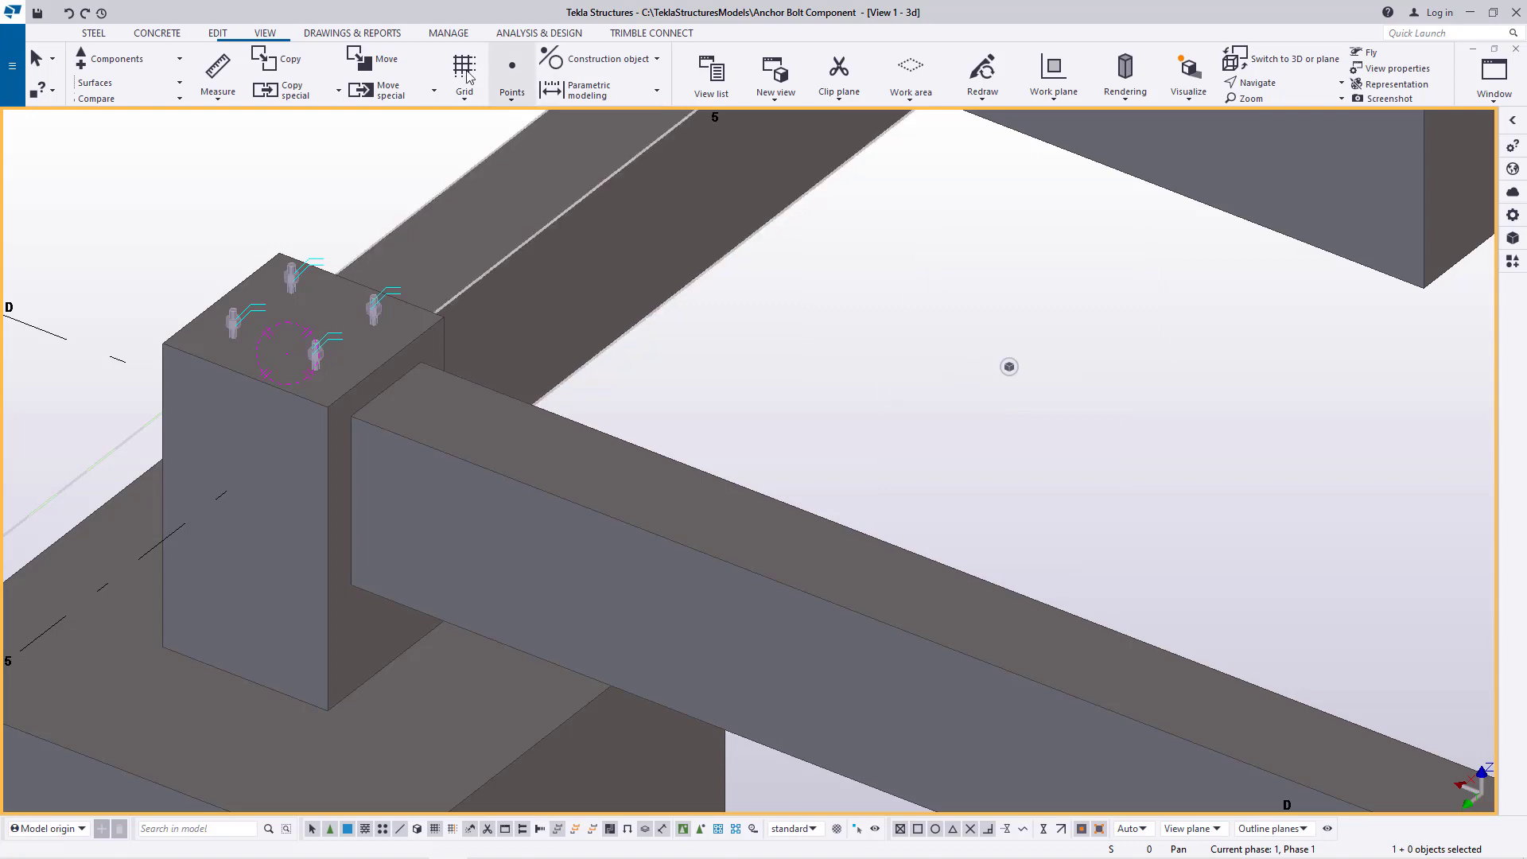
Set the 3d view's rotation to -180 around Z and 0 around X to show the foundations in elevation
{"action": "left_click", "coordinate": [267, 35]}
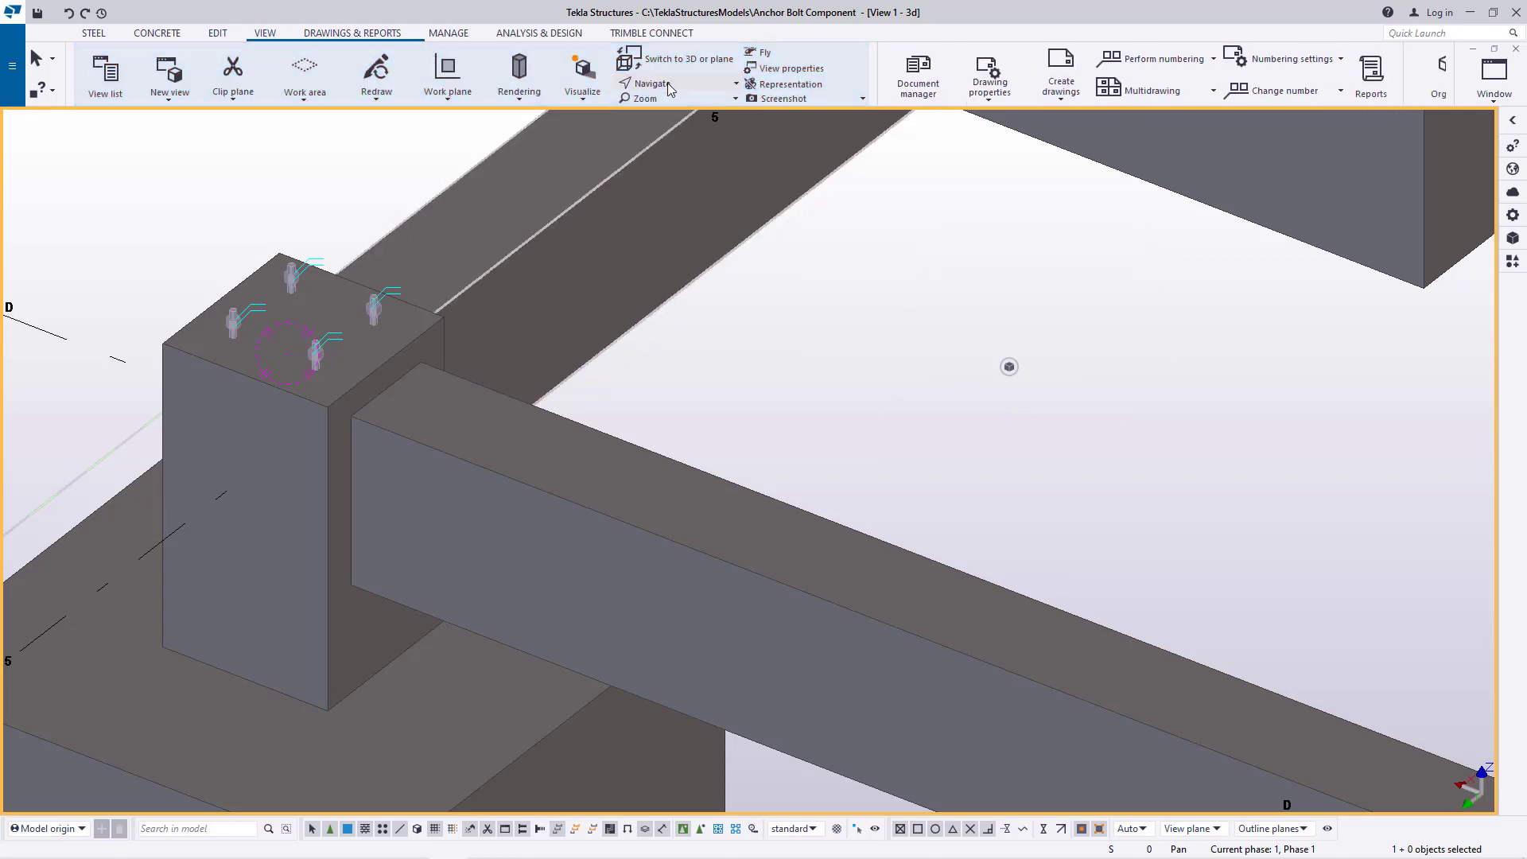
{"action": "scroll", "coordinate": [497, 441], "scroll_direction": "down", "scroll_amount": 10}
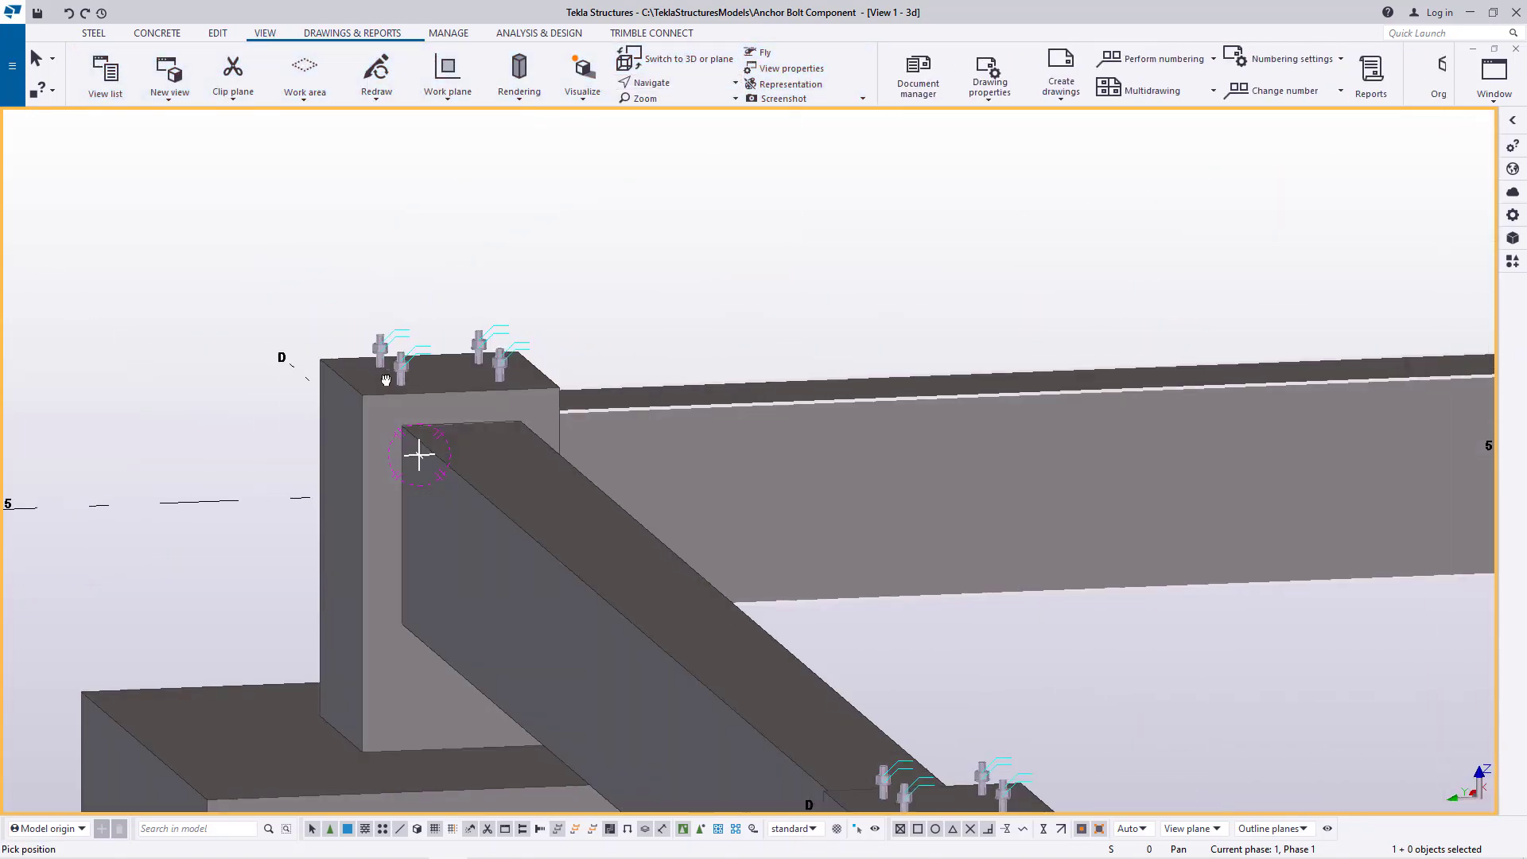
{"action": "left_click_drag", "start_coordinate": [600, 483], "coordinate": [845, 470]}
{"action": "right_click", "coordinate": [582, 263]}
{"action": "left_click", "coordinate": [620, 273]}
{"action": "double_click", "coordinate": [658, 332]}
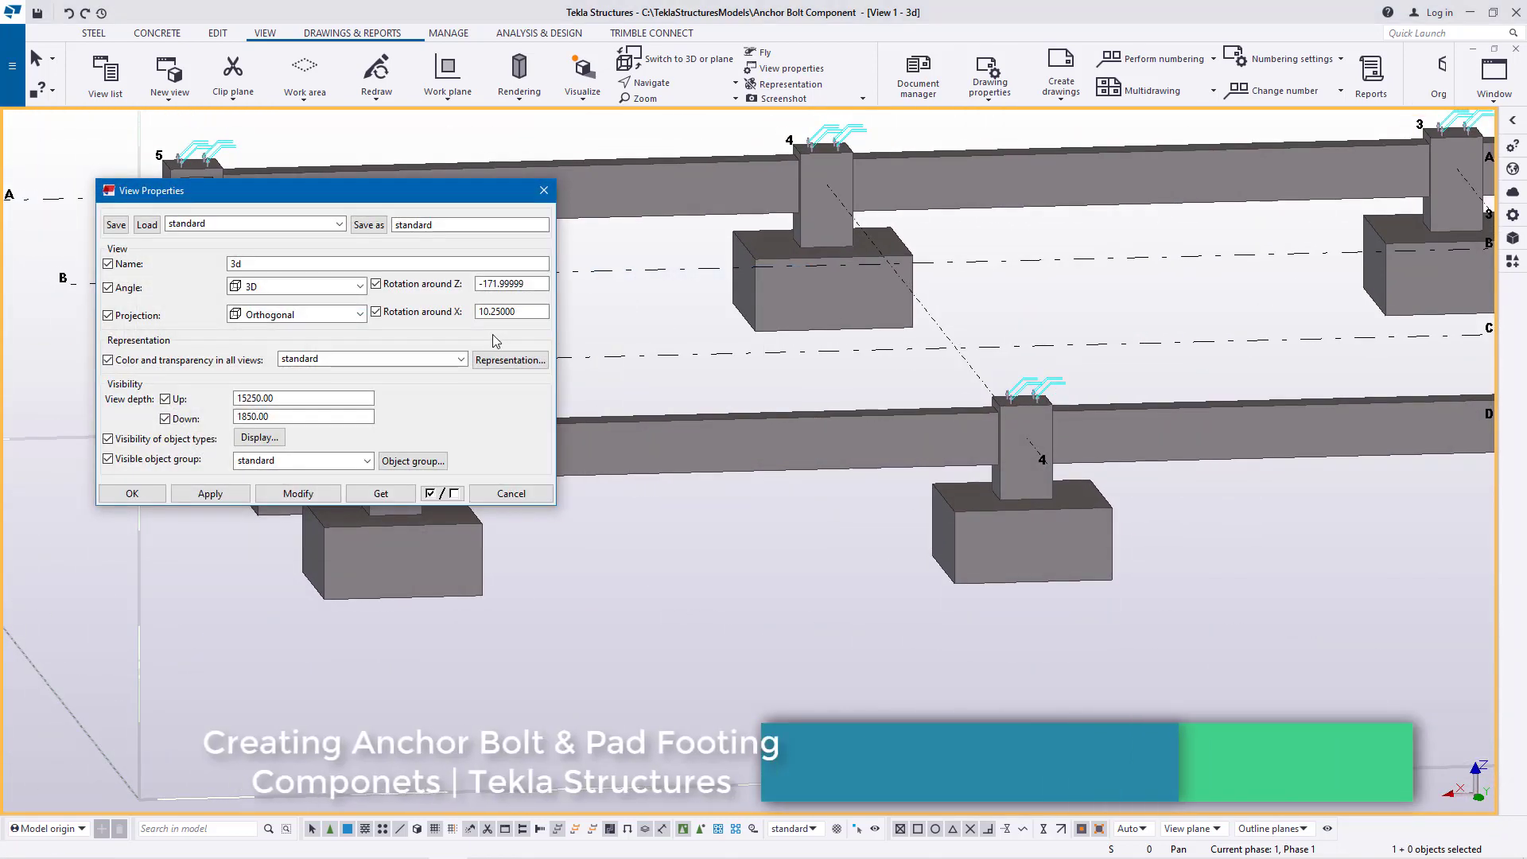
{"action": "left_click_drag", "start_coordinate": [538, 284], "coordinate": [491, 287]}
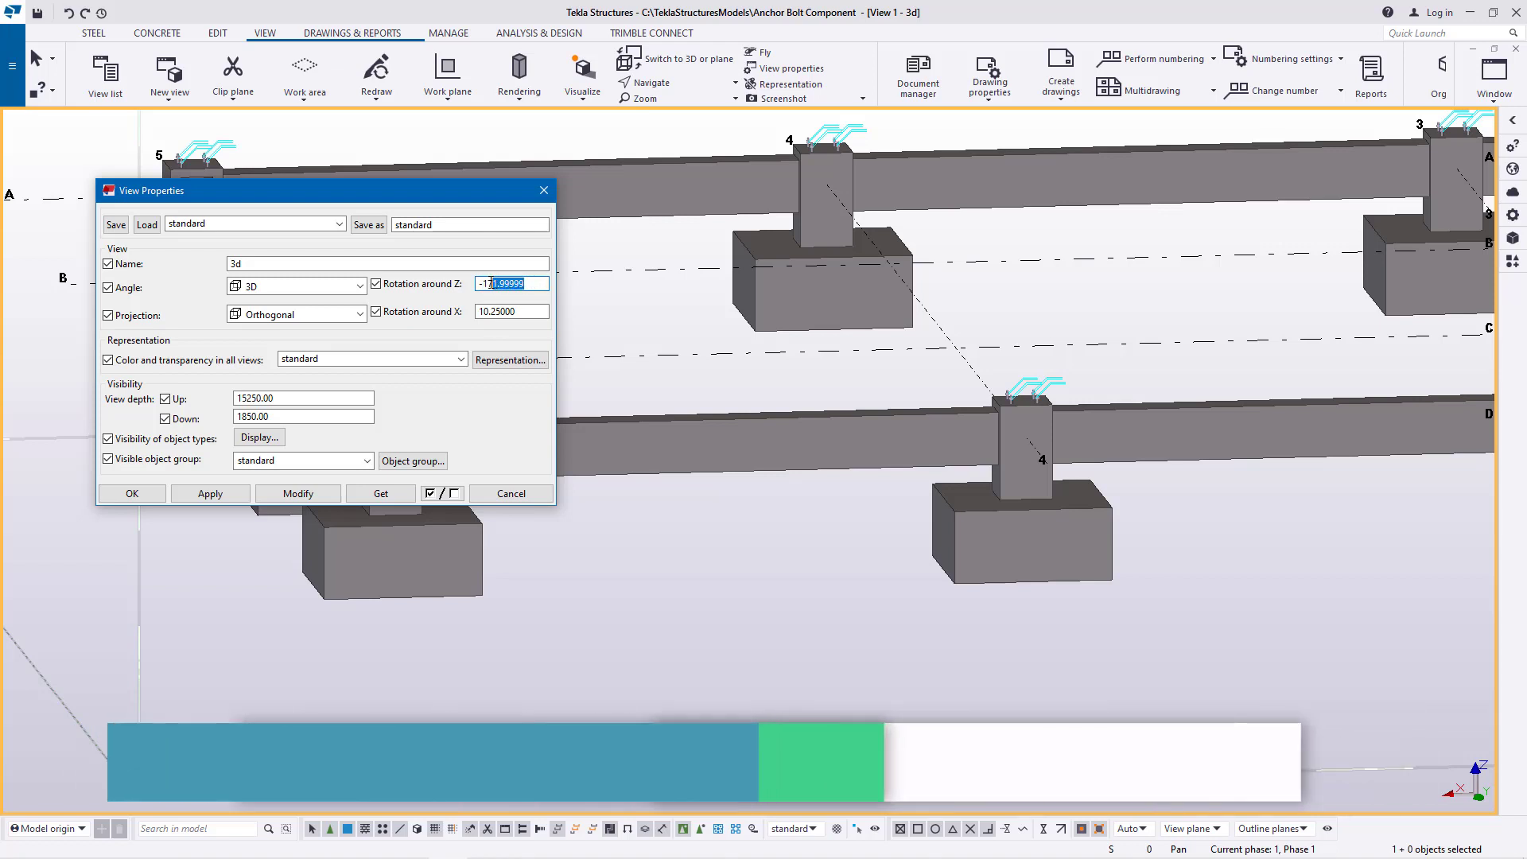
{"action": "left_click_drag", "start_coordinate": [499, 287], "coordinate": [489, 284]}
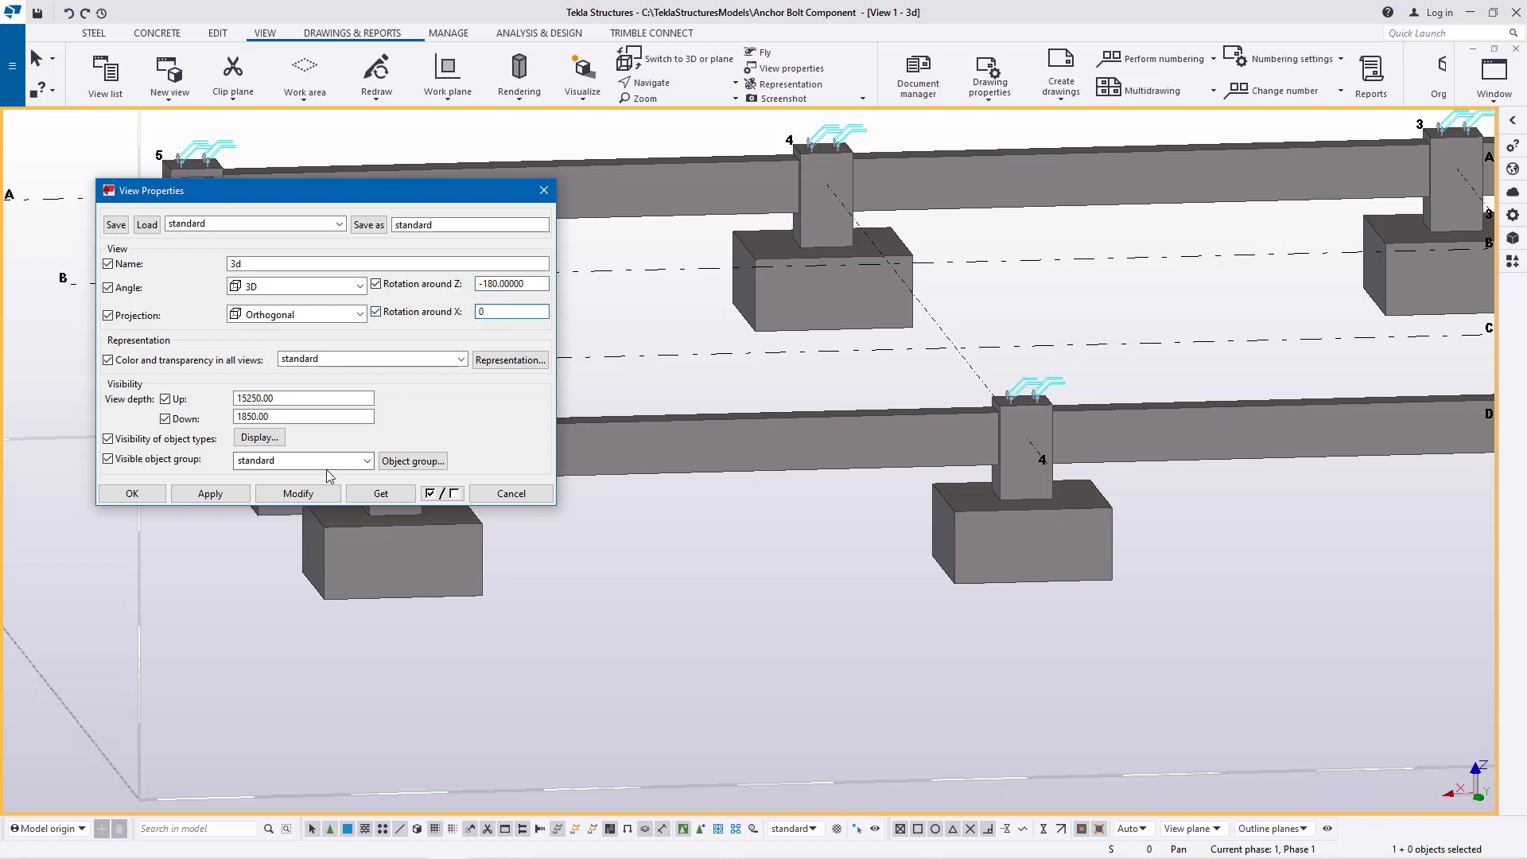
{"action": "left_click", "coordinate": [301, 494]}
{"action": "left_click", "coordinate": [134, 495]}
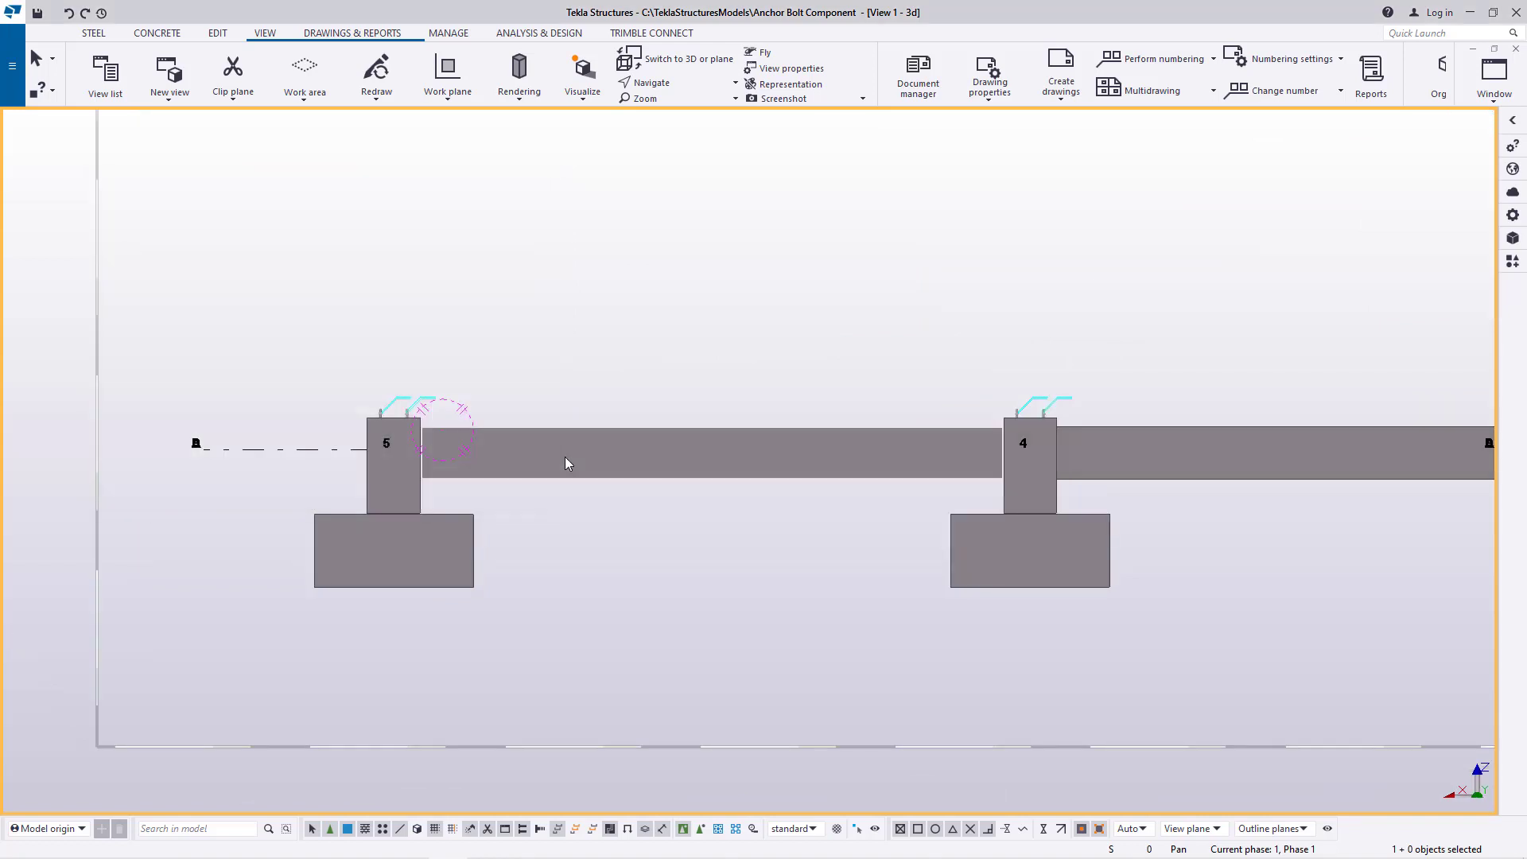
Examine the lowered beams against the pedestal tops in elevation, from gridline 5 to gridline 1 and close up at gridline 5
{"action": "scroll", "coordinate": [565, 460], "scroll_direction": "up", "scroll_amount": 3}
{"action": "scroll", "coordinate": [234, 419], "scroll_direction": "down", "scroll_amount": 5}
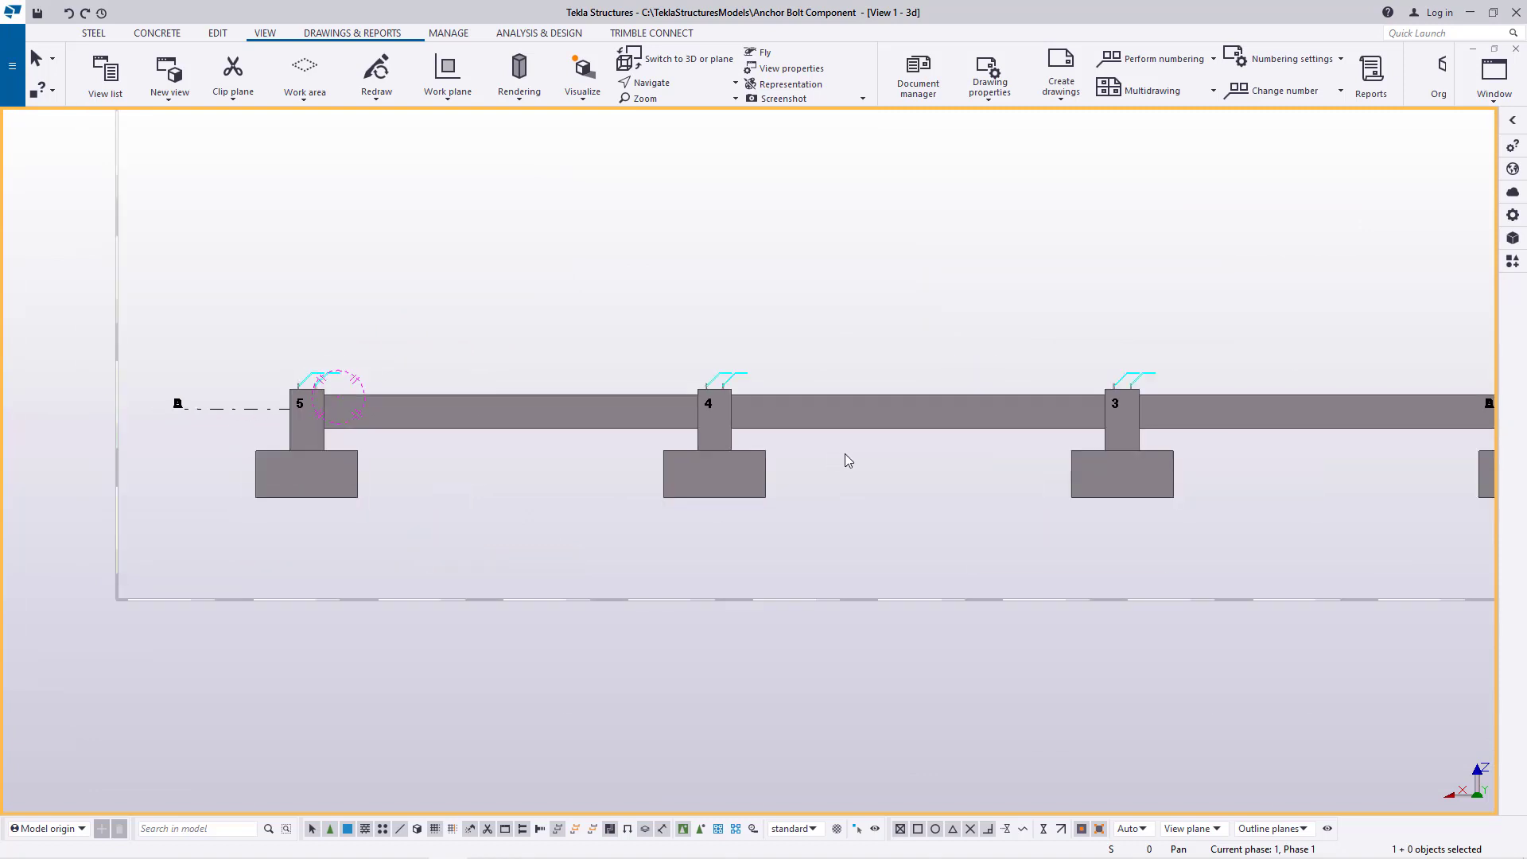
{"action": "scroll", "coordinate": [846, 460], "scroll_direction": "up", "scroll_amount": 9}
{"action": "scroll", "coordinate": [426, 365], "scroll_direction": "down", "scroll_amount": 8}
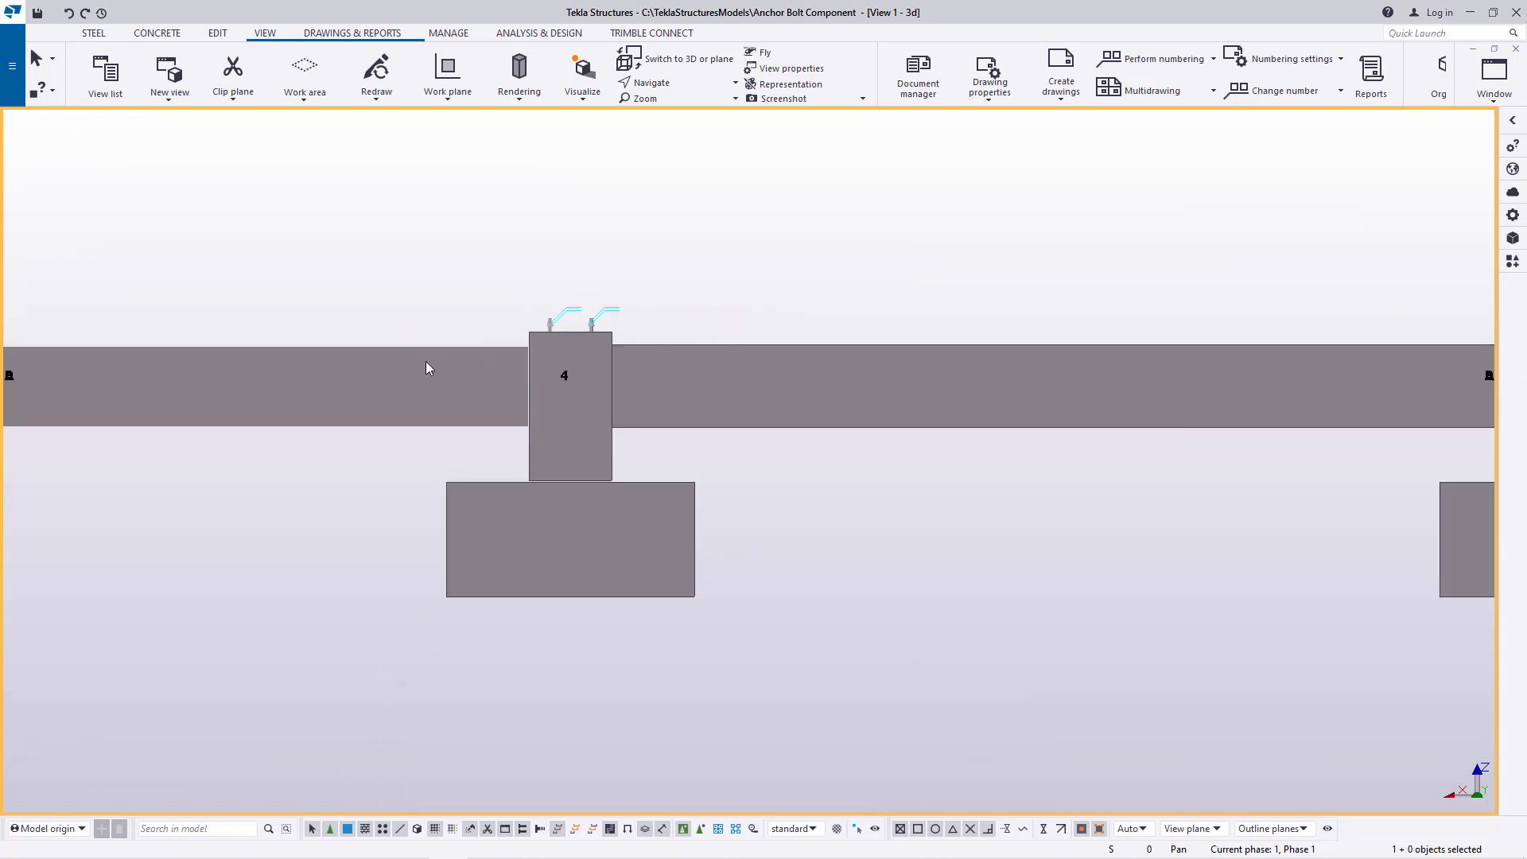
{"action": "middle_click_drag", "start_coordinate": [1158, 414], "coordinate": [528, 425]}
{"action": "scroll", "coordinate": [903, 385], "scroll_direction": "up", "scroll_amount": 8}
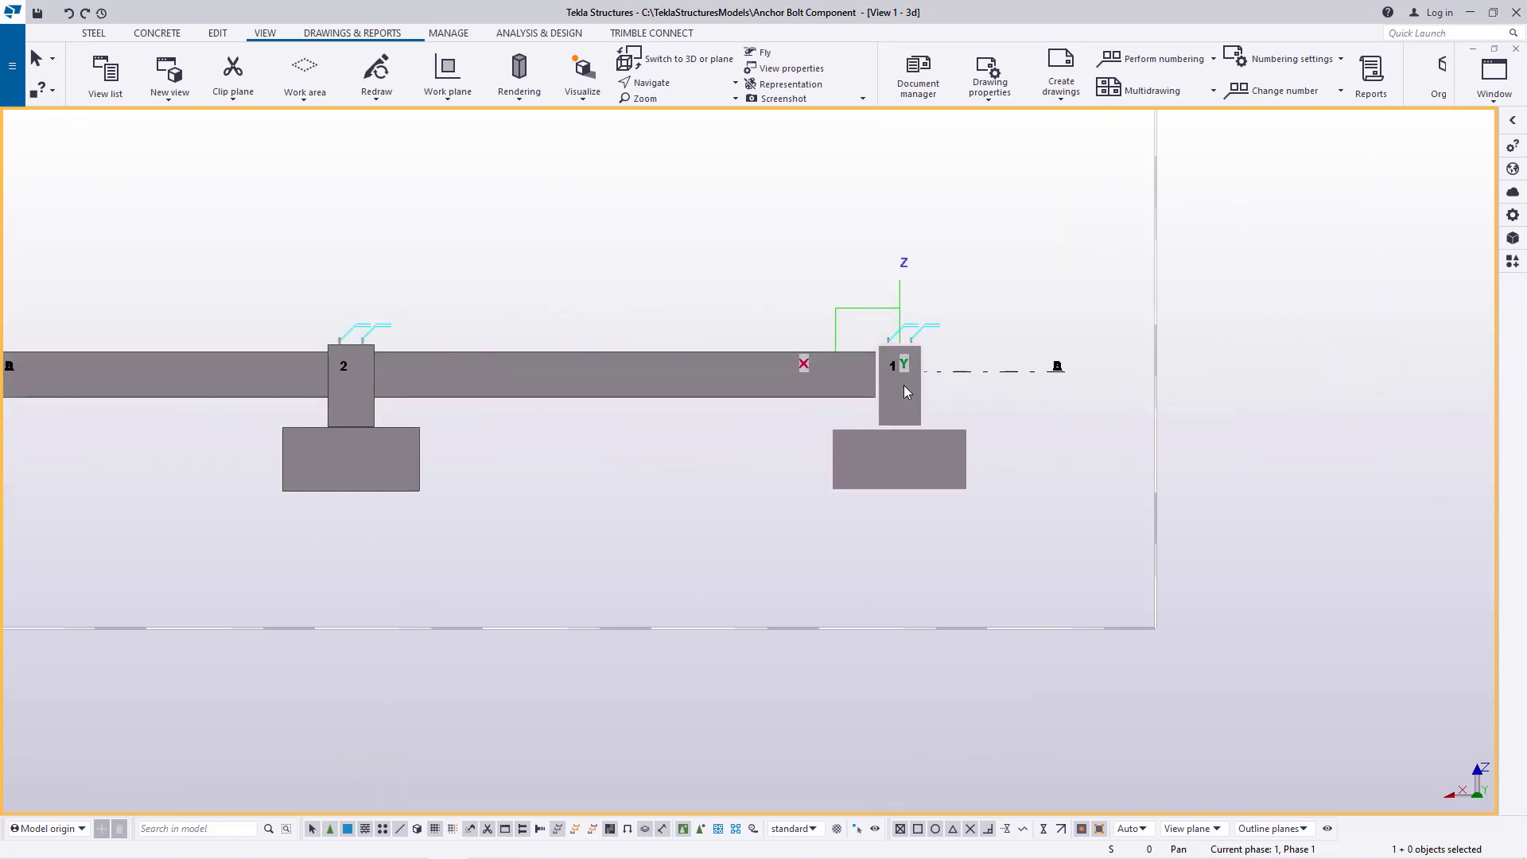
{"action": "scroll", "coordinate": [1139, 404], "scroll_direction": "down", "scroll_amount": 3}
{"action": "scroll", "coordinate": [1140, 405], "scroll_direction": "down", "scroll_amount": 8}
{"action": "scroll", "coordinate": [348, 462], "scroll_direction": "up", "scroll_amount": 2}
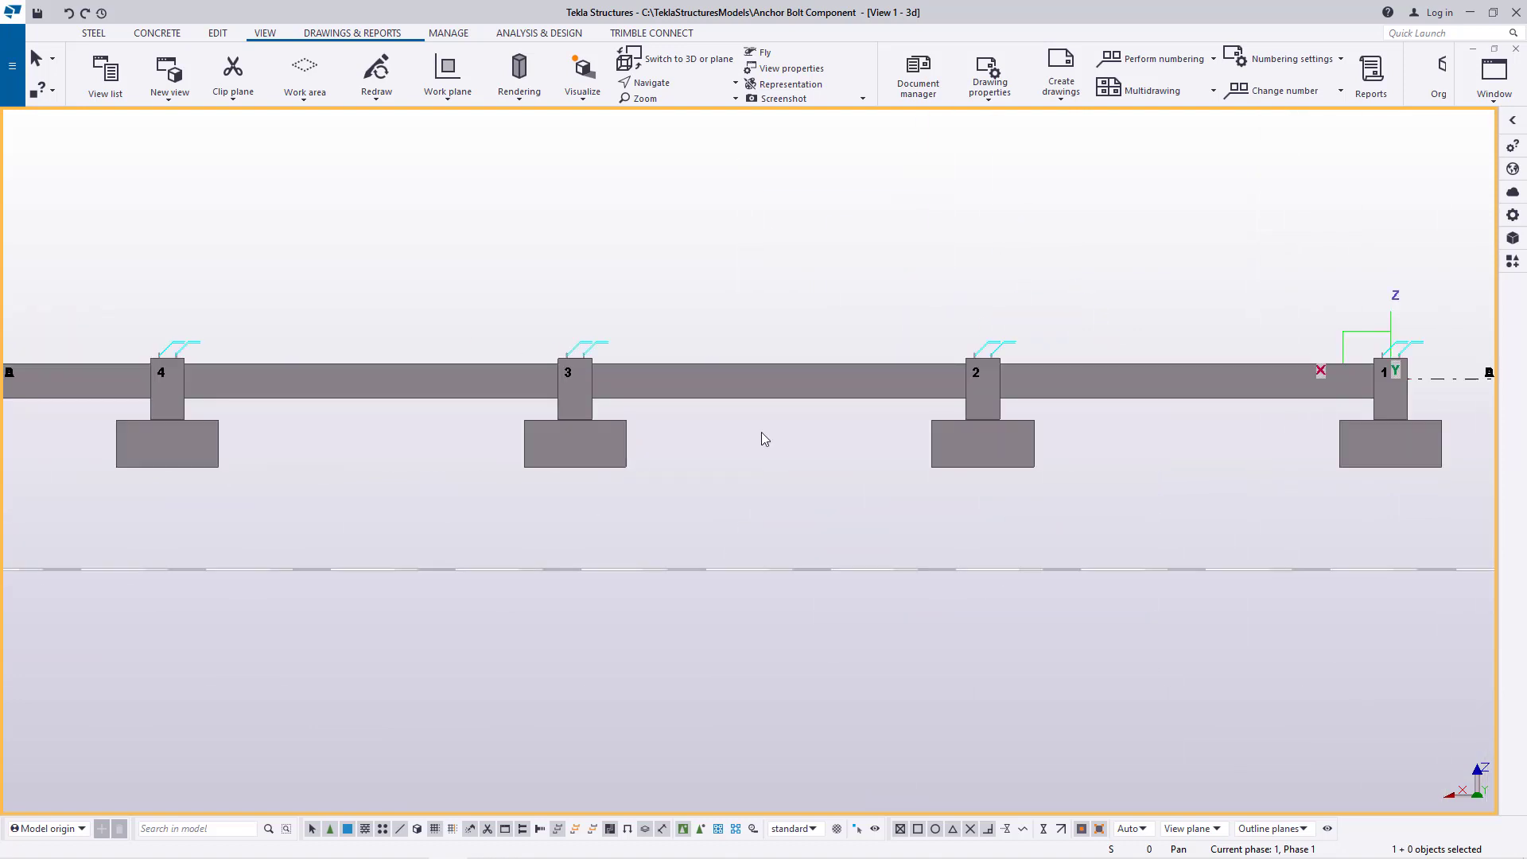
{"action": "scroll", "coordinate": [910, 430], "scroll_direction": "down", "scroll_amount": 8}
{"action": "scroll", "coordinate": [603, 431], "scroll_direction": "up", "scroll_amount": 5}
{"action": "scroll", "coordinate": [529, 372], "scroll_direction": "up", "scroll_amount": 10}
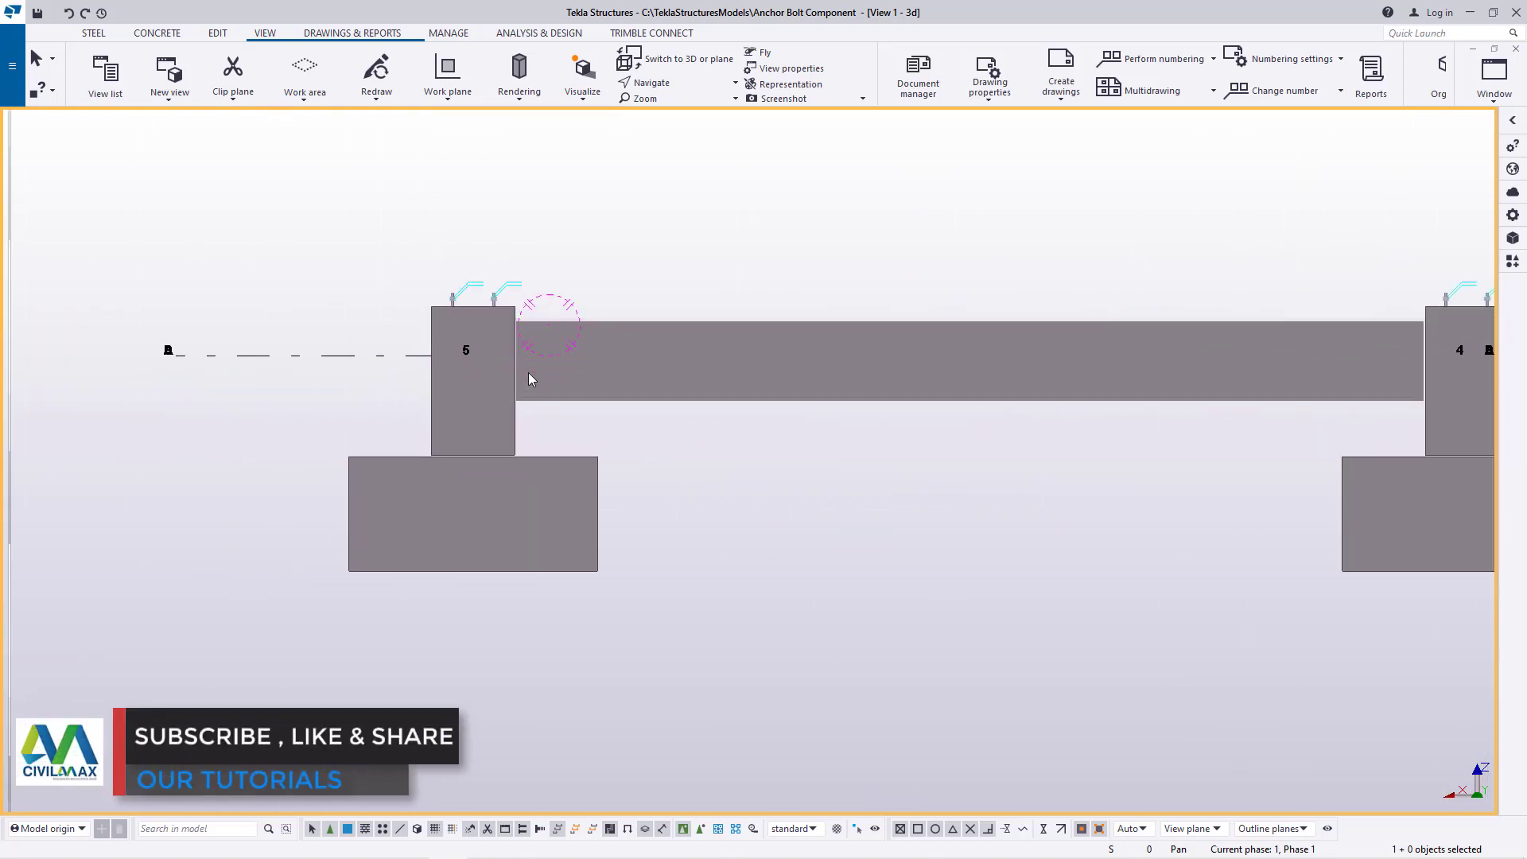
{"action": "scroll", "coordinate": [477, 310], "scroll_direction": "up", "scroll_amount": 3}
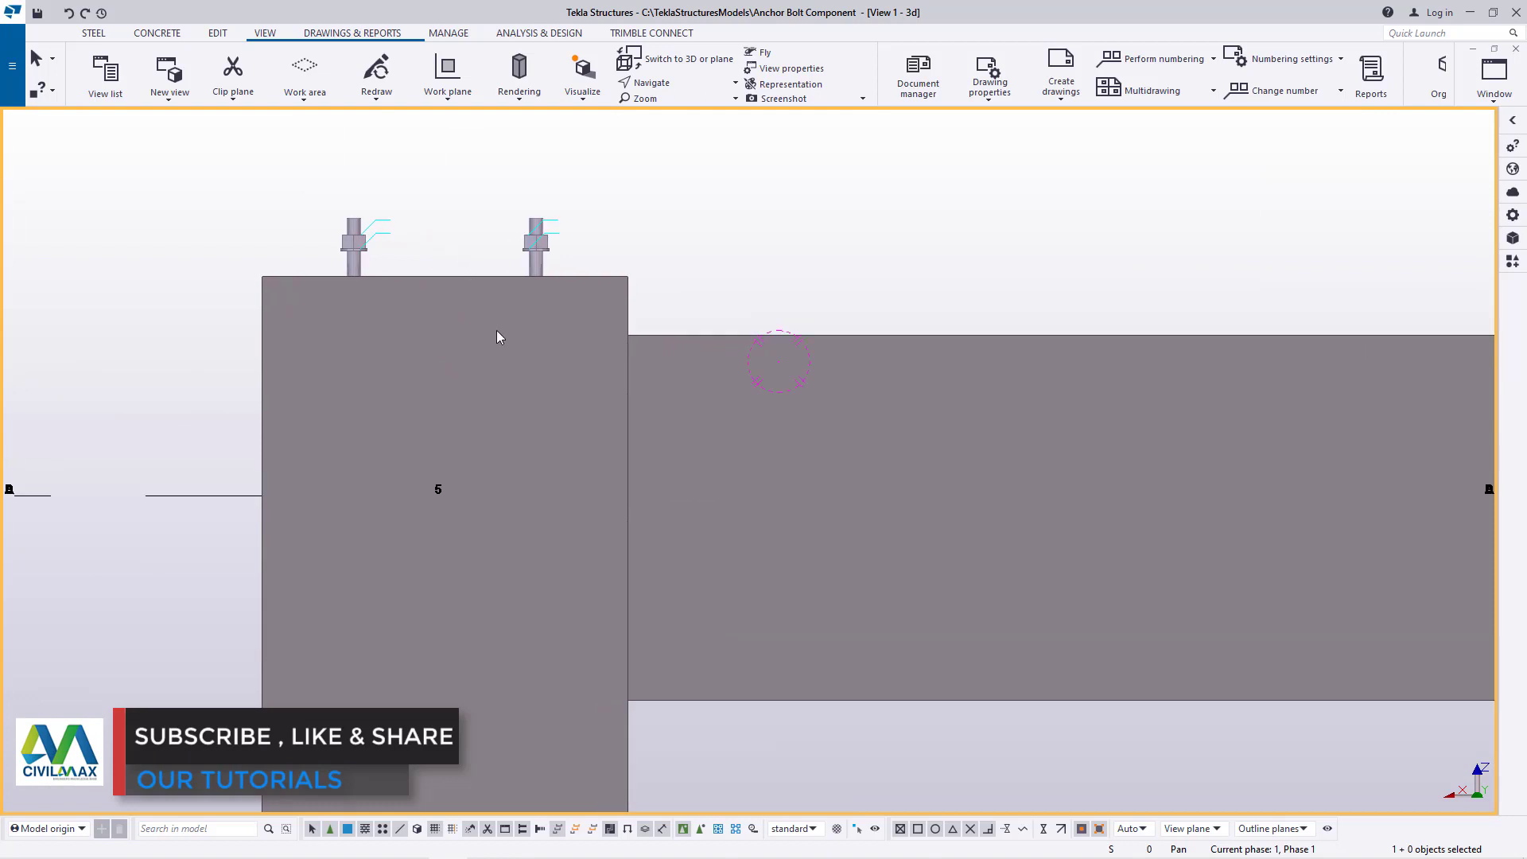
Switch the view to plan and examine the perimeter beams at the pedestals, close up at B-5 and along gridlines D and 1
{"action": "scroll", "coordinate": [450, 409], "scroll_direction": "down", "scroll_amount": 7}
{"action": "scroll", "coordinate": [485, 446], "scroll_direction": "up", "scroll_amount": 2}
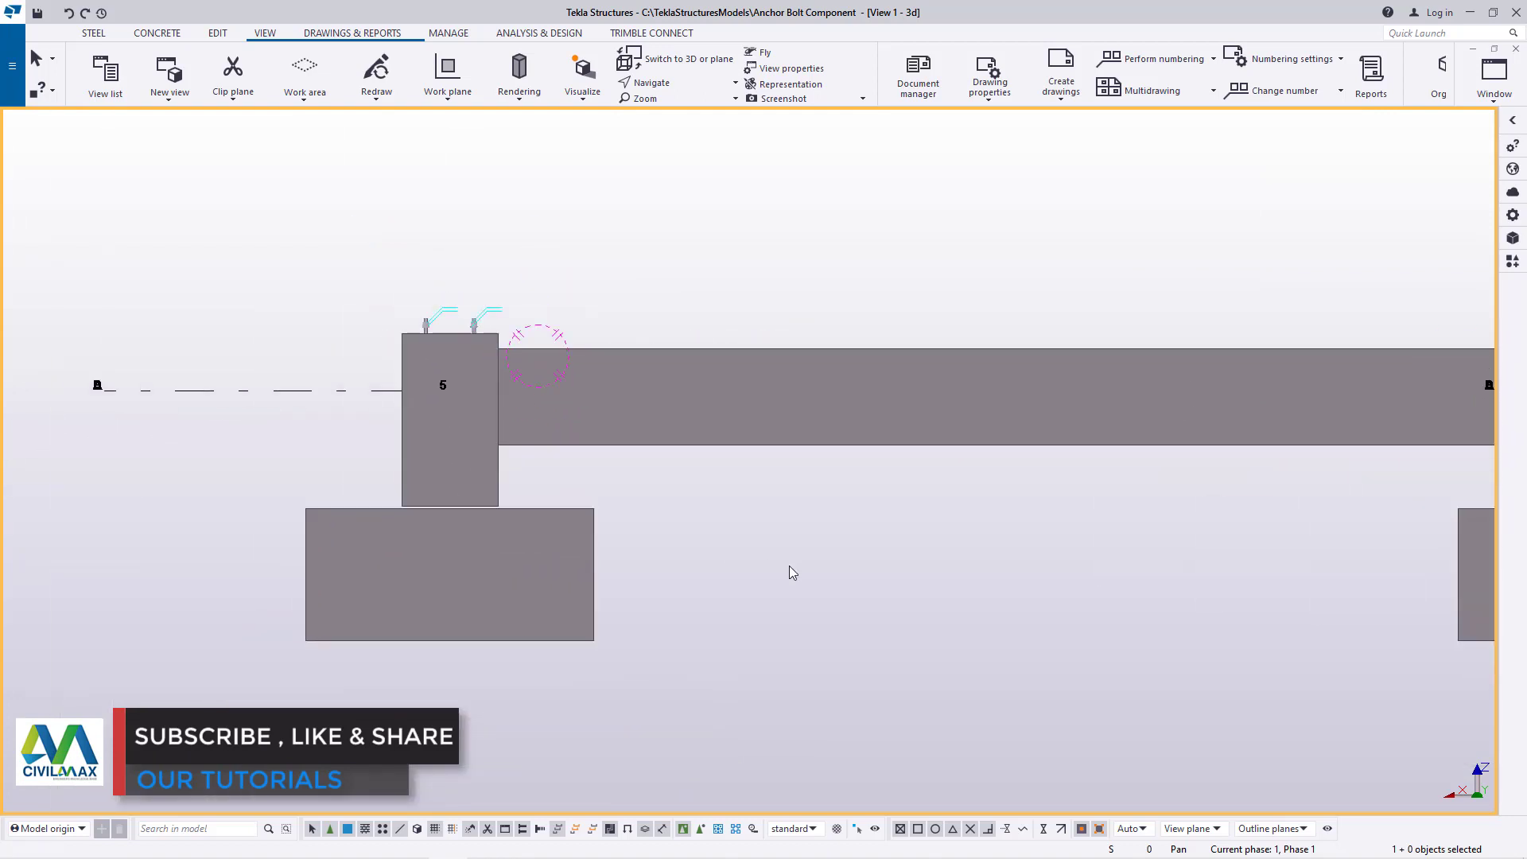
{"action": "left_click", "coordinate": [682, 67]}
{"action": "scroll", "coordinate": [713, 310], "scroll_direction": "up", "scroll_amount": 1}
{"action": "scroll", "coordinate": [750, 222], "scroll_direction": "down", "scroll_amount": 2}
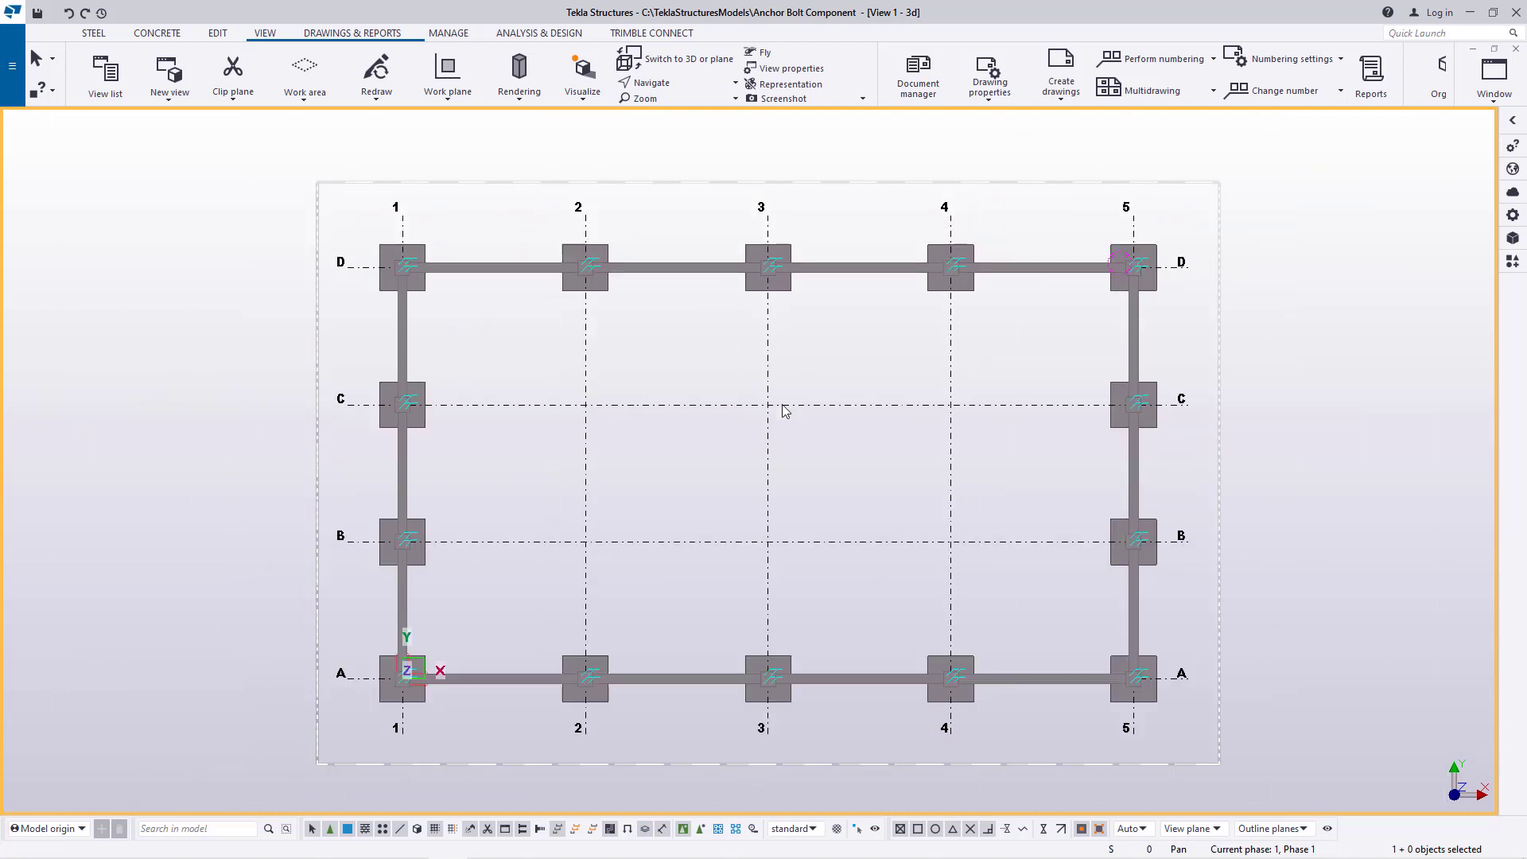
{"action": "scroll", "coordinate": [785, 410], "scroll_direction": "up", "scroll_amount": 1}
{"action": "scroll", "coordinate": [1272, 596], "scroll_direction": "up", "scroll_amount": 4}
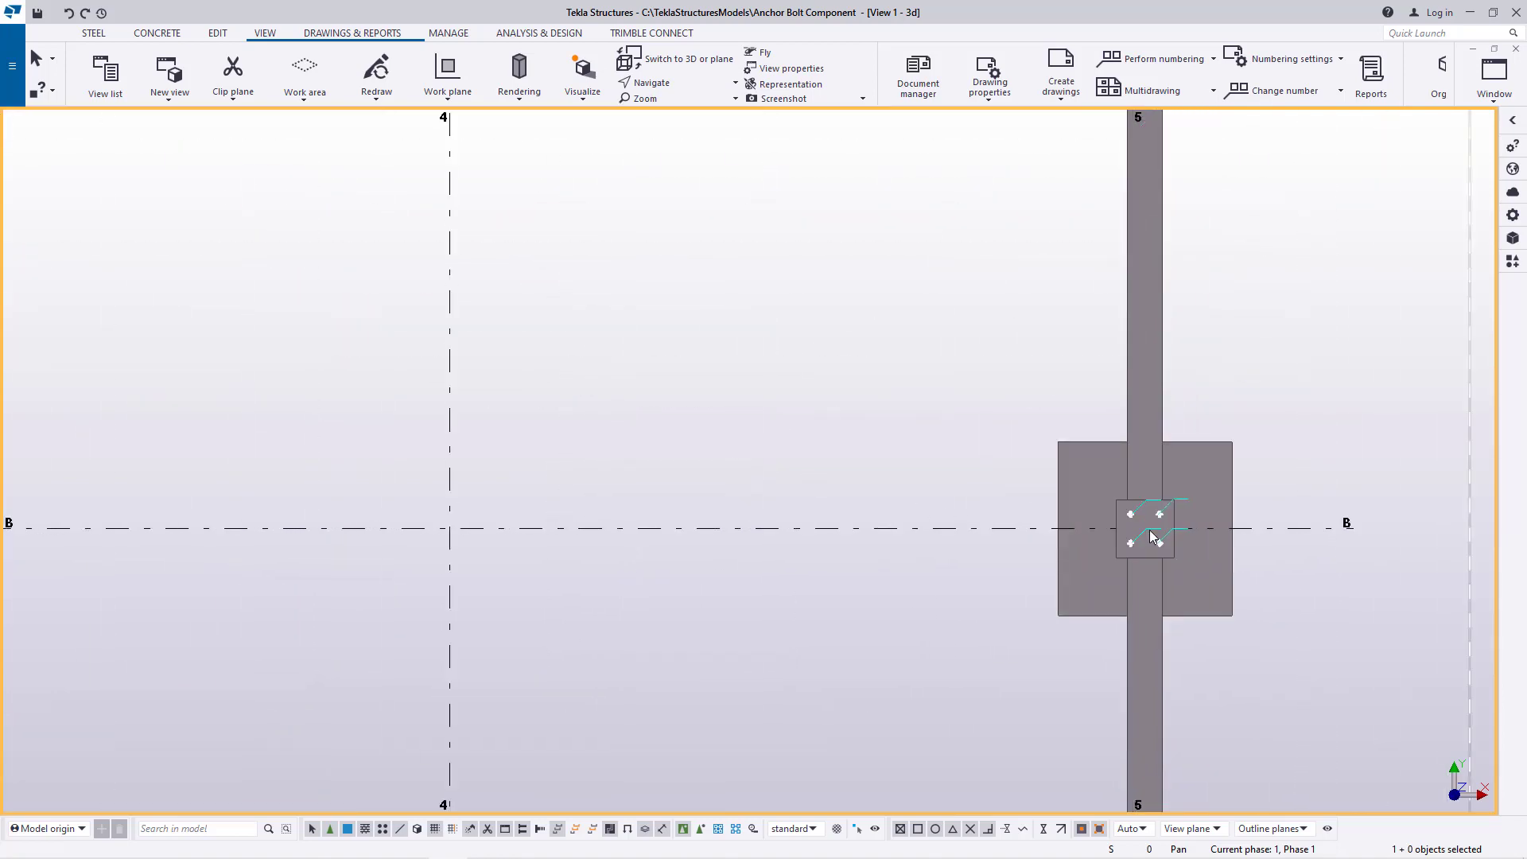
{"action": "scroll", "coordinate": [1345, 522], "scroll_direction": "down", "scroll_amount": 4}
{"action": "scroll", "coordinate": [368, 282], "scroll_direction": "up", "scroll_amount": 3}
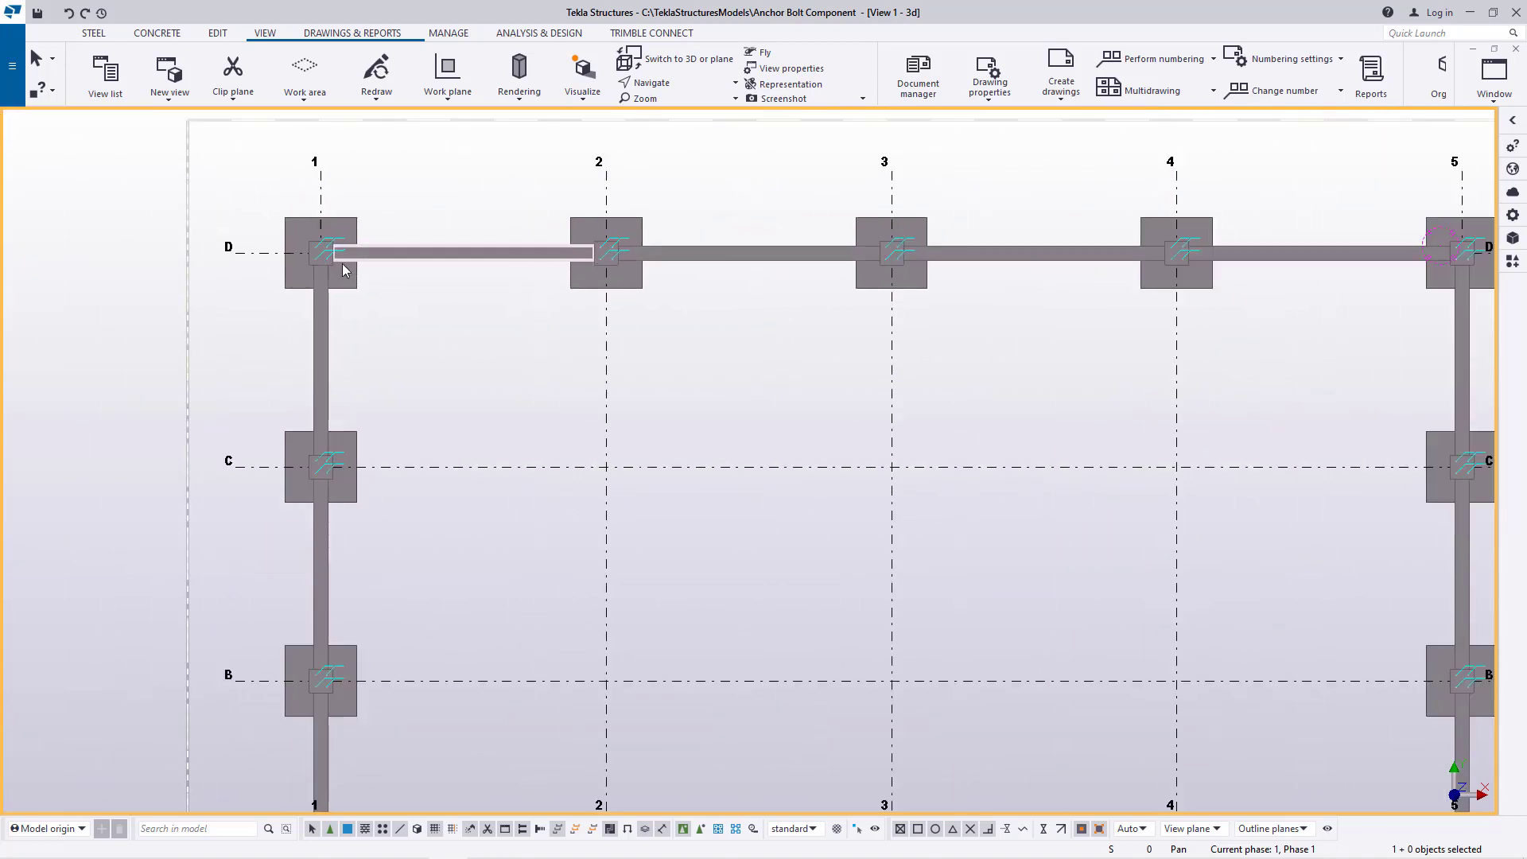
Switch back to the 3D view and examine the beam-to-pedestal joints in perspective along gridlines D and 5, close up at C-5
{"action": "left_click", "coordinate": [683, 67]}
{"action": "scroll", "coordinate": [569, 628], "scroll_direction": "up", "scroll_amount": 2}
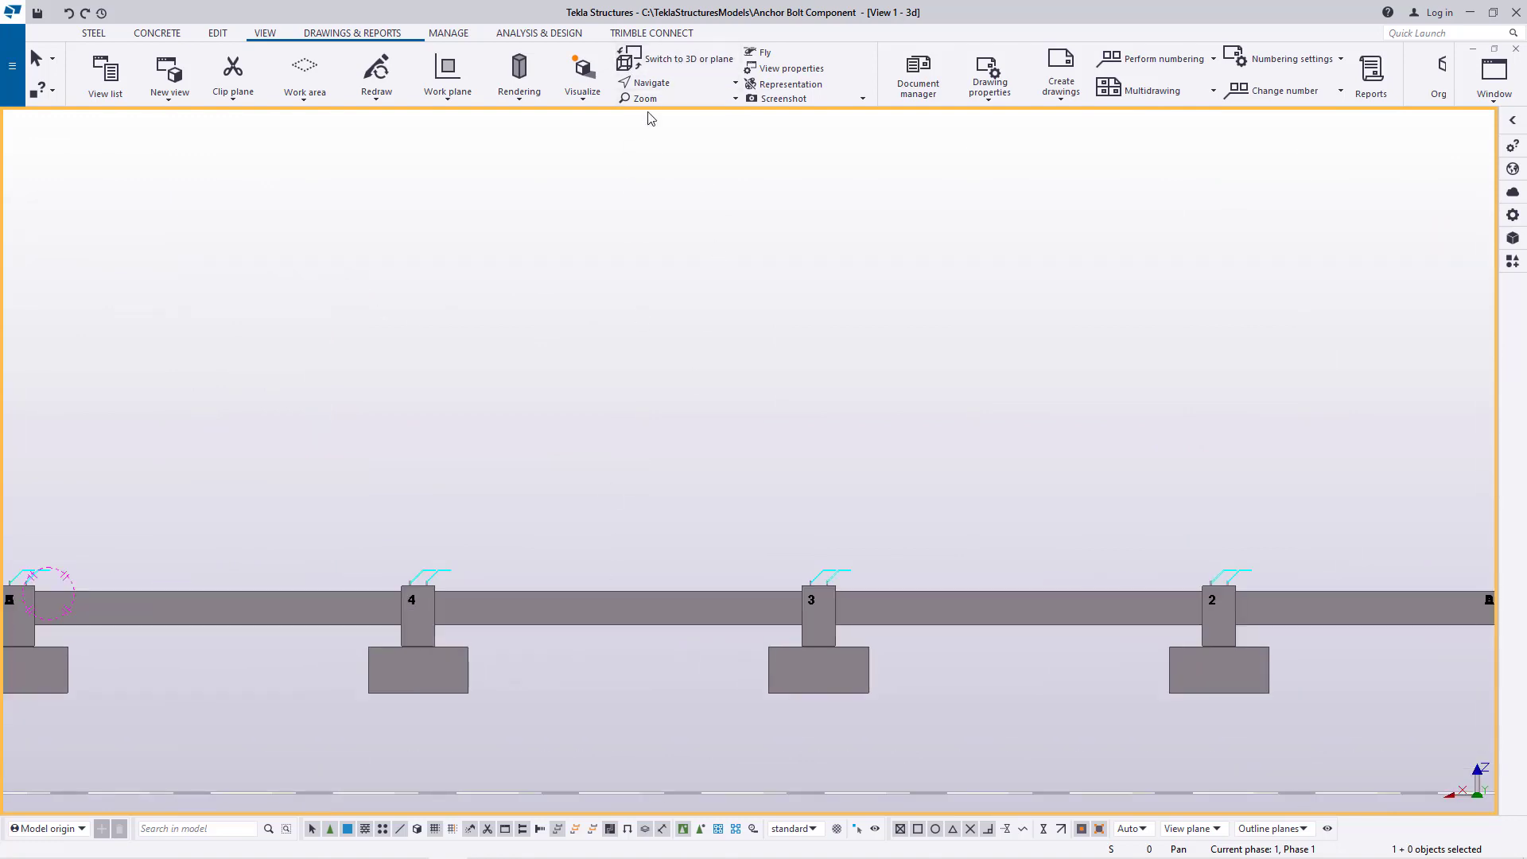
{"action": "middle_click_drag", "start_coordinate": [827, 630], "coordinate": [638, 698], "text": "ctrl"}
{"action": "scroll", "coordinate": [833, 621], "scroll_direction": "up", "scroll_amount": 7}
{"action": "middle_click_drag", "start_coordinate": [921, 611], "coordinate": [718, 322], "text": "ctrl"}
{"action": "scroll", "coordinate": [842, 471], "scroll_direction": "up", "scroll_amount": 5}
{"action": "scroll", "coordinate": [676, 173], "scroll_direction": "up", "scroll_amount": 6}
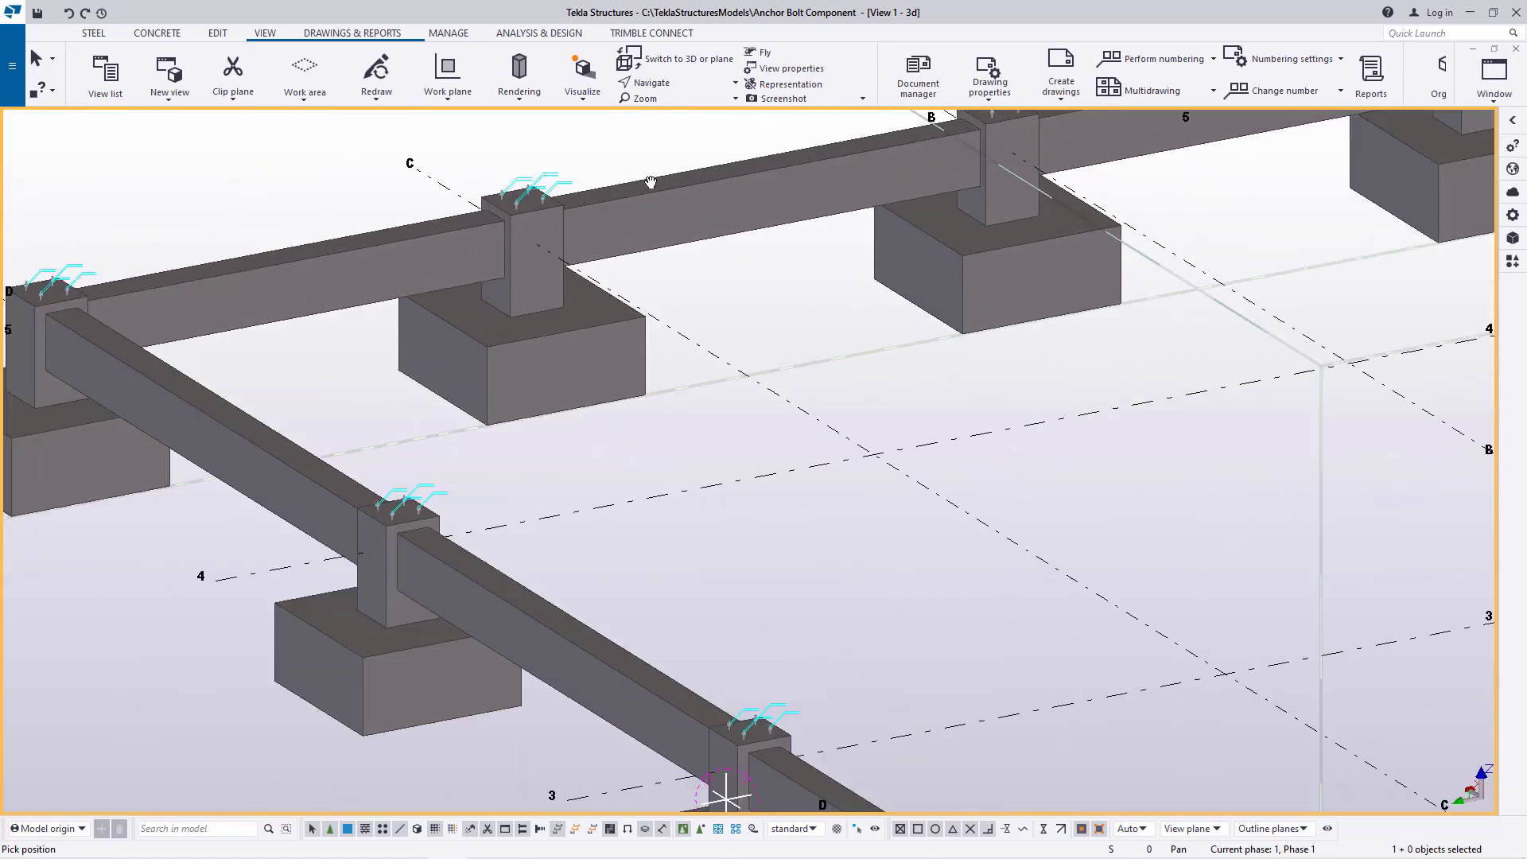
{"action": "right_click", "coordinate": [637, 279]}
{"action": "left_click", "coordinate": [666, 291]}
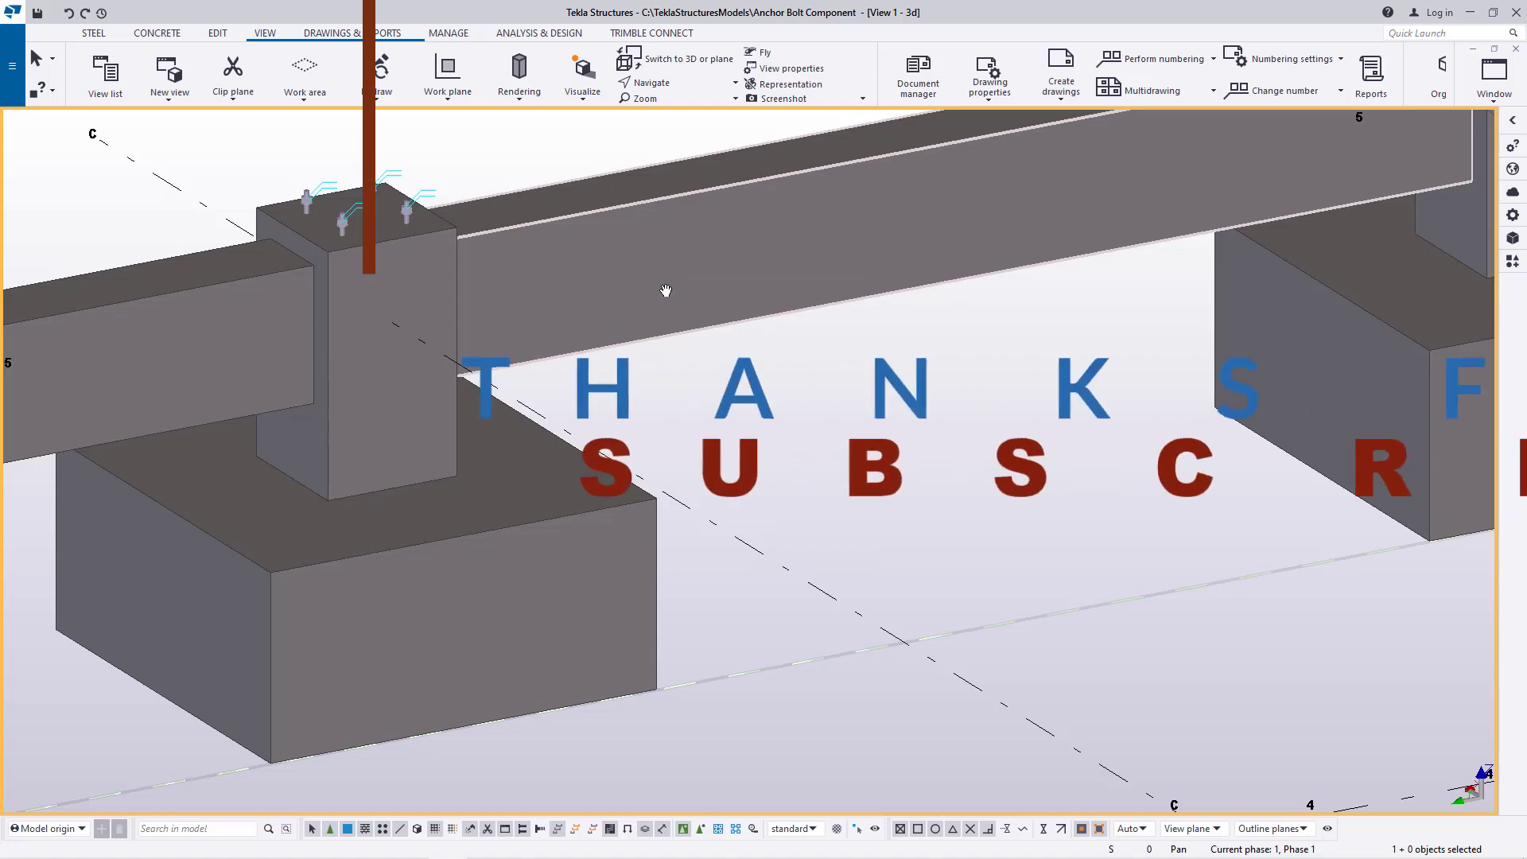